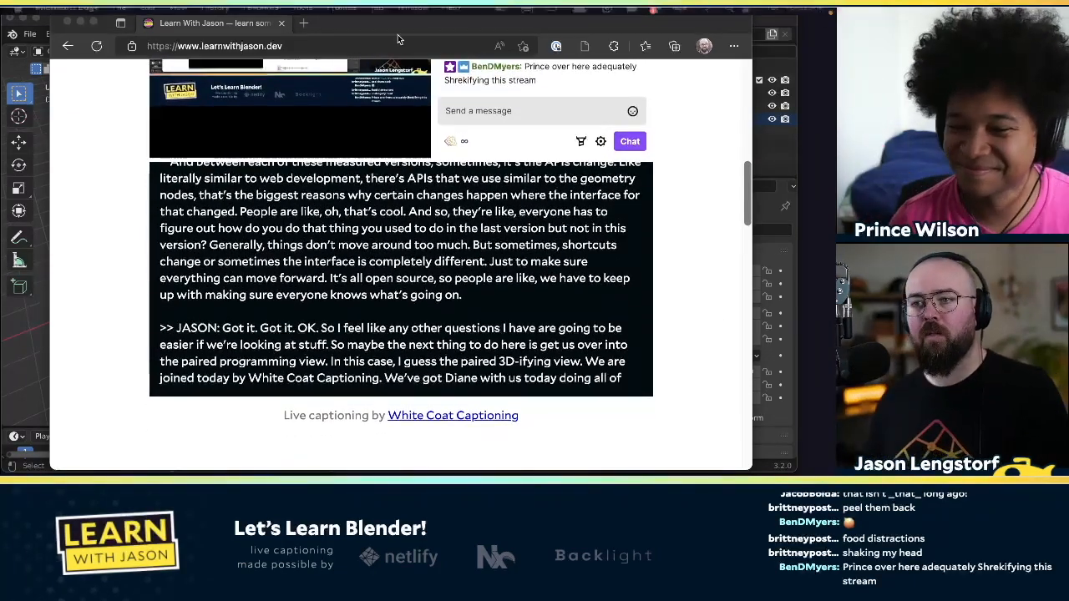
- Open the guest's Twitter profile in a new browser tab and select its address to share with the stream chat
scroll(689, 321, down, 3)
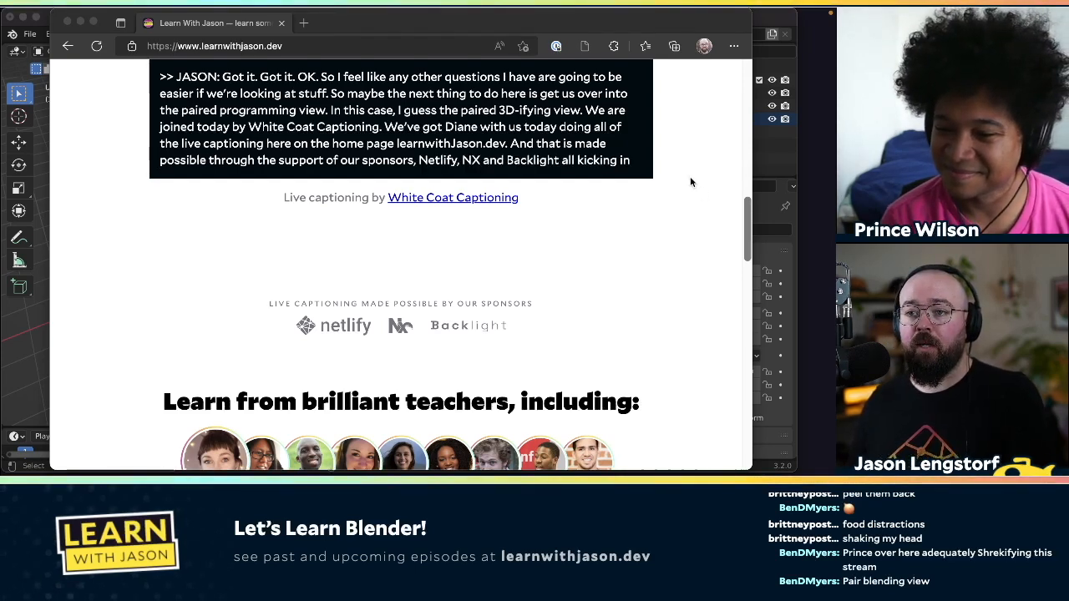
key(super+t)
text(twitter.com/maxcell)
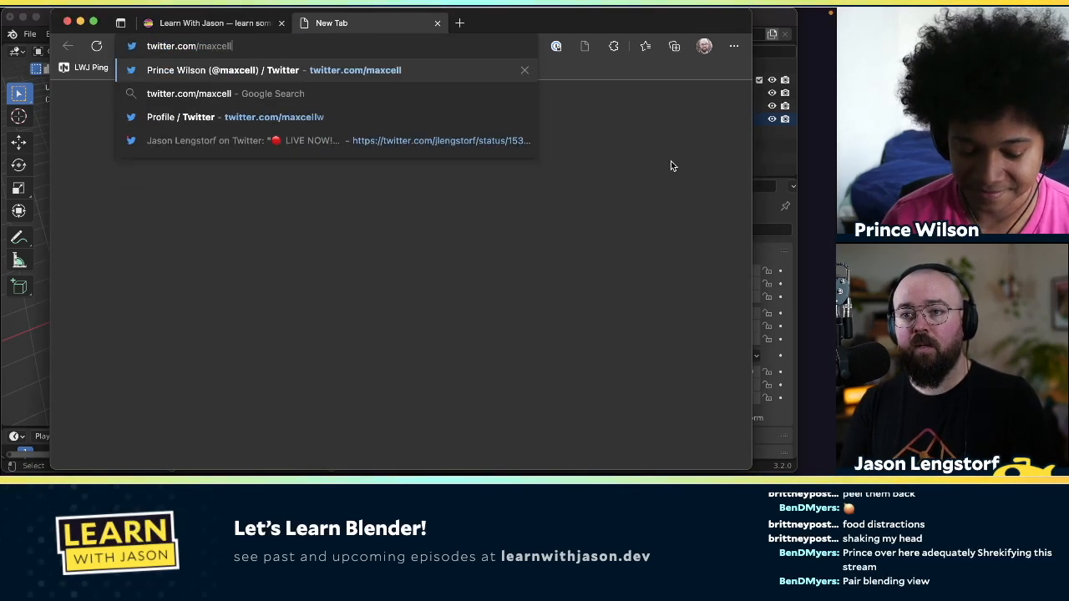
key(Return)
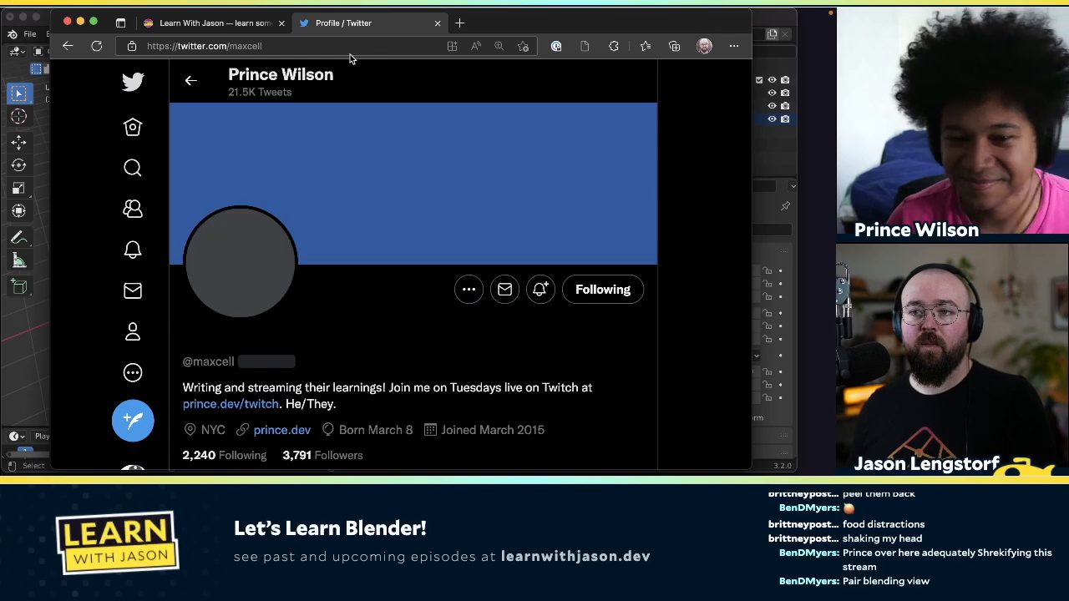
click(326, 46)
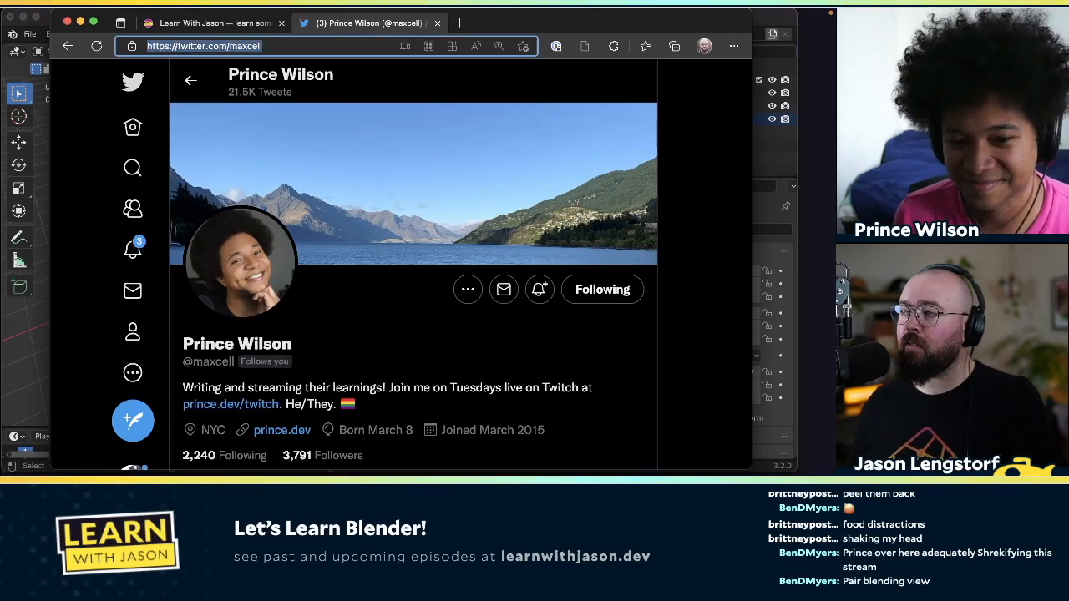
key(super+Tab)
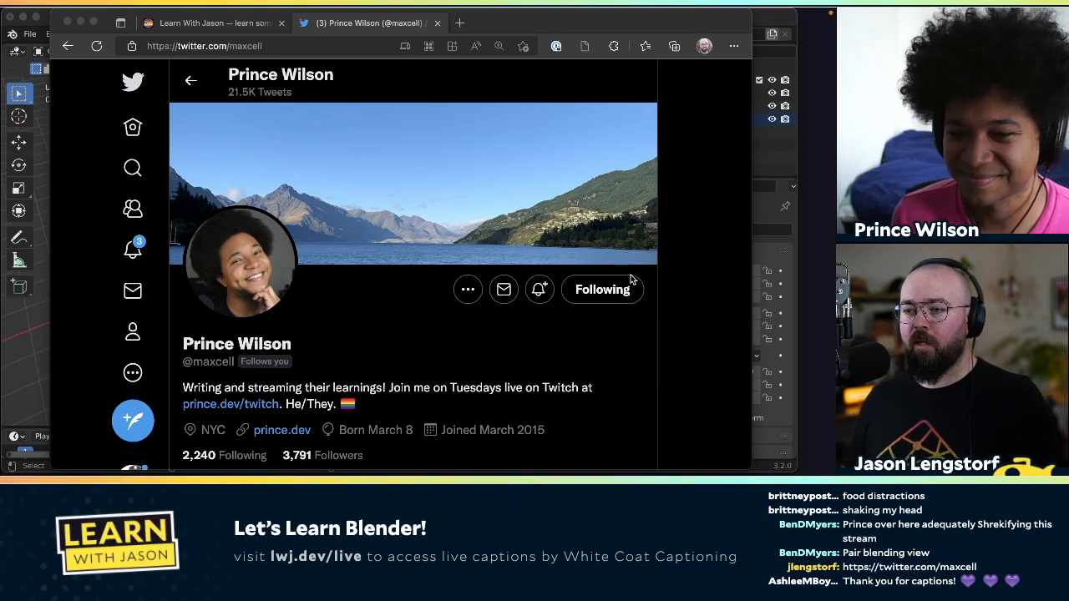
- Open the blender.org home page in another browser tab
key(super+t)
text(bl)
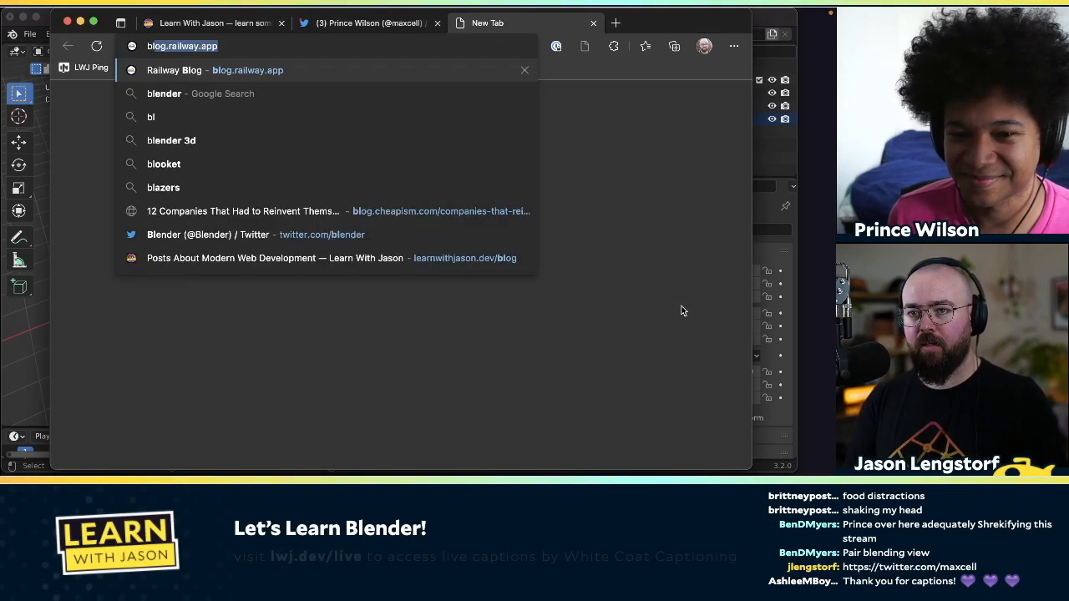
text(ender.com)
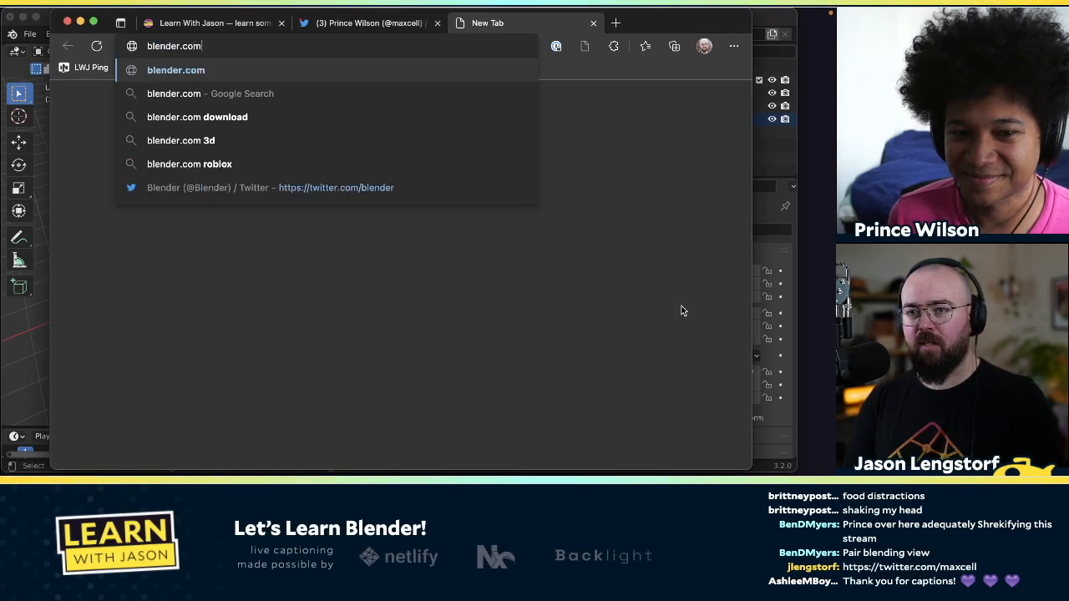
key(BackSpace)
key(BackSpace)
key(BackSpace)
text(o)
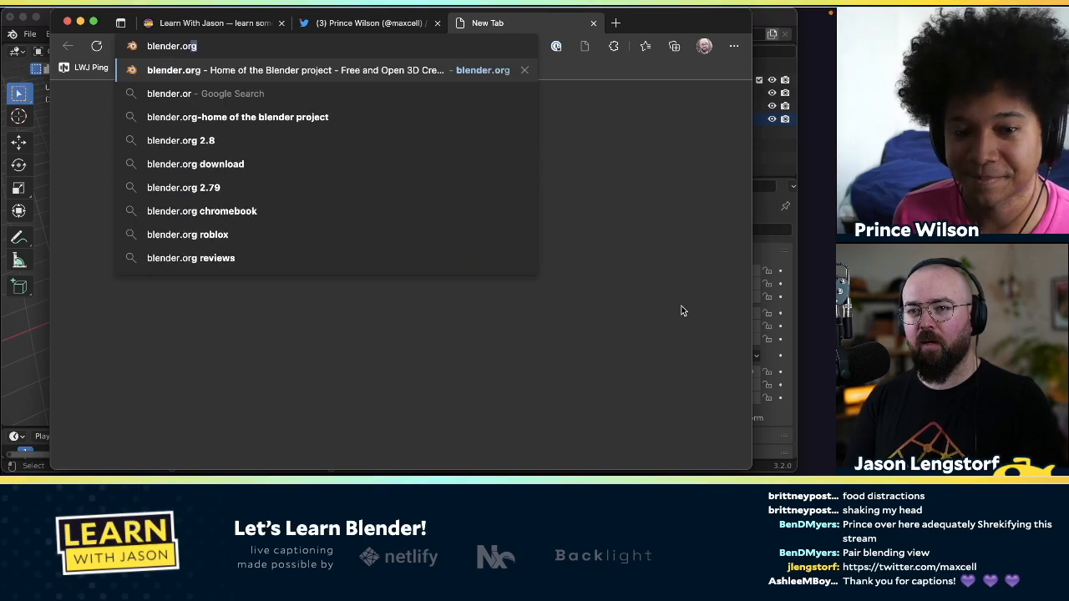
key(Return)
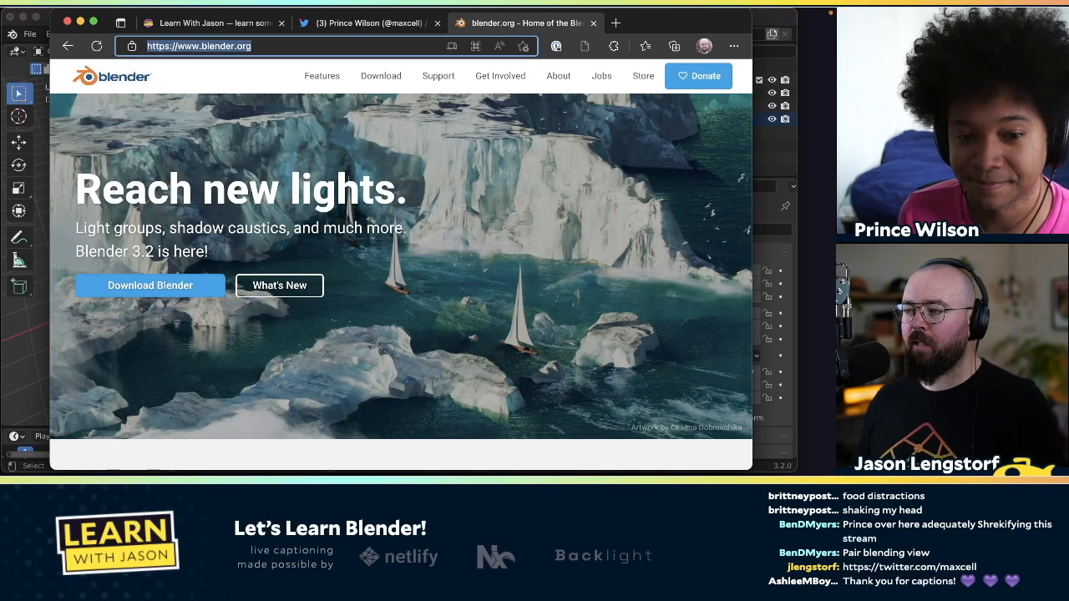
key(super+Tab)
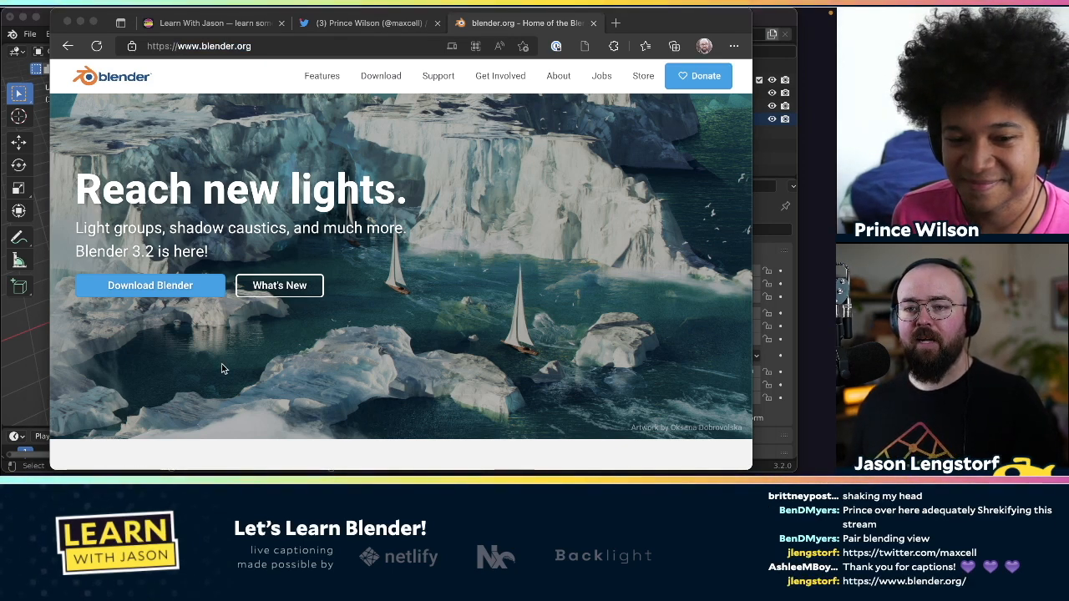
- Switch from the browser to the Blender window with the default scene
click(23, 359)
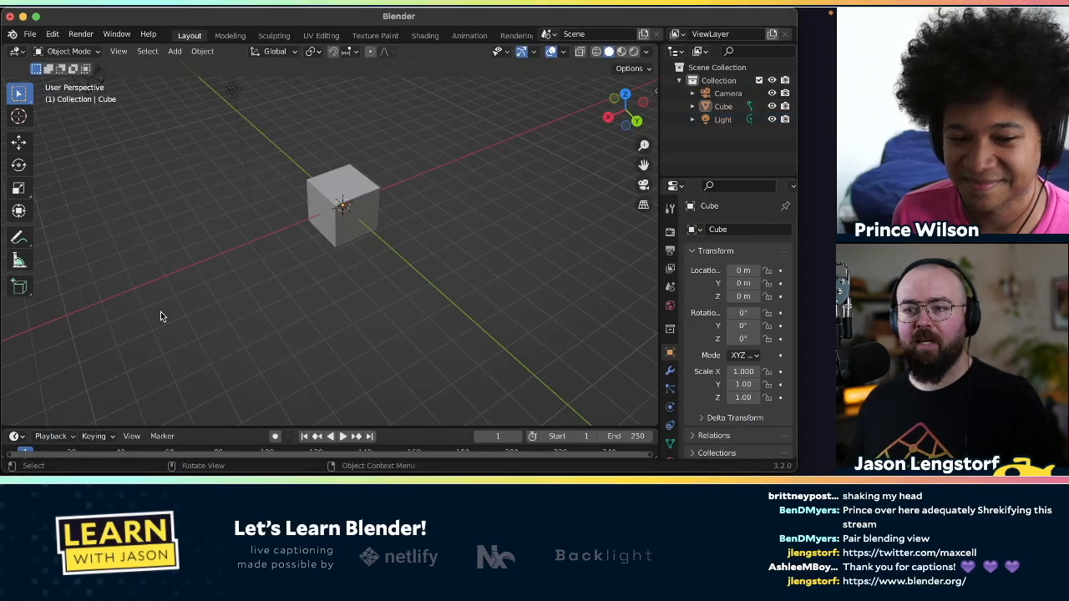
key(super+Tab)
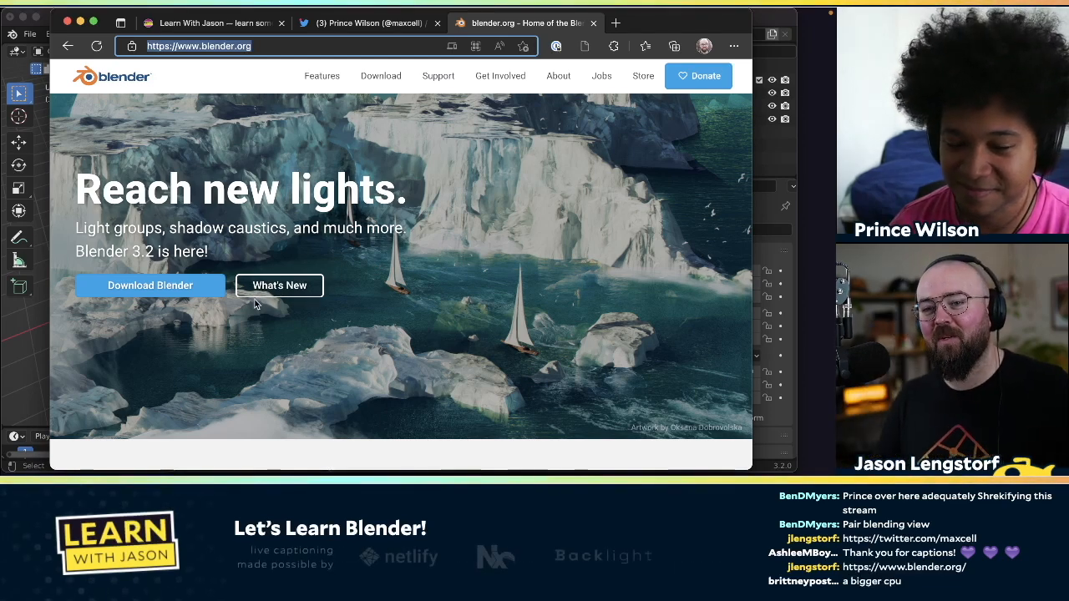
click(3, 345)
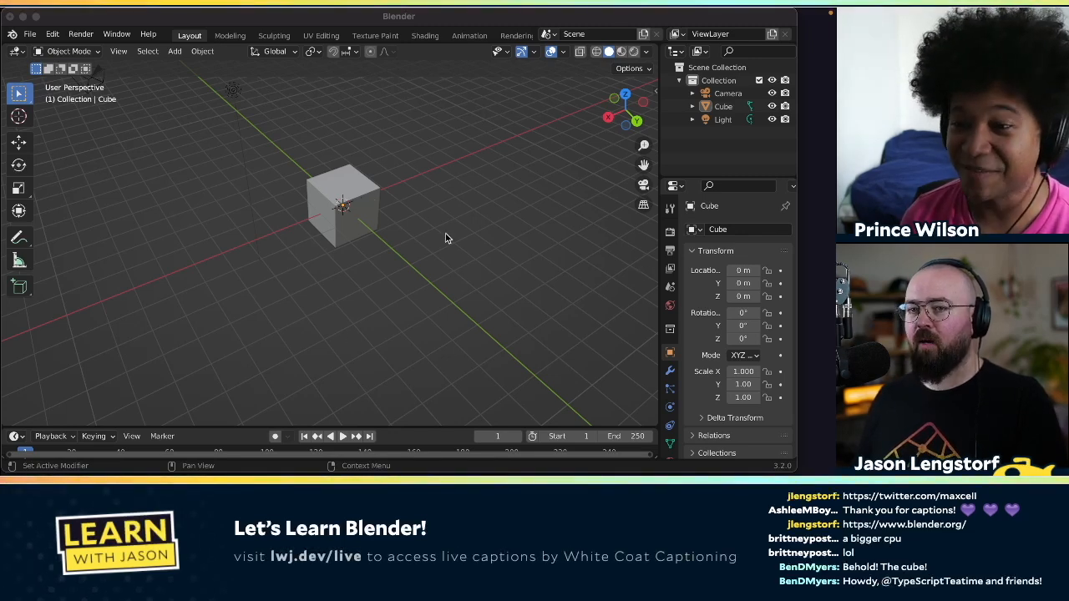
click(416, 297)
drag(416, 302, 248, 118)
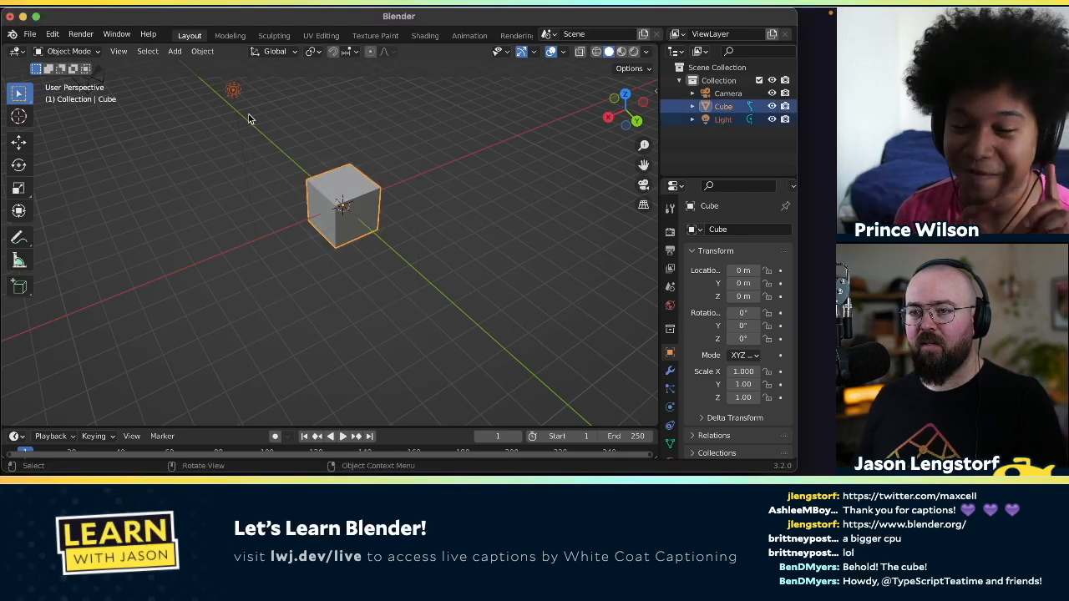
click(248, 123)
click(29, 34)
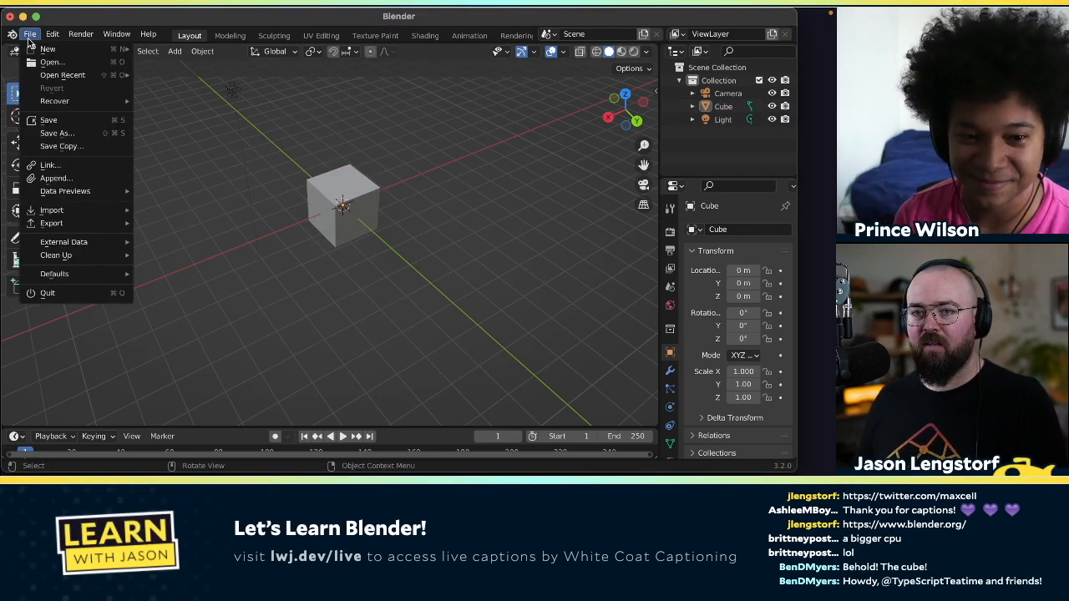
mouse_move(60, 50)
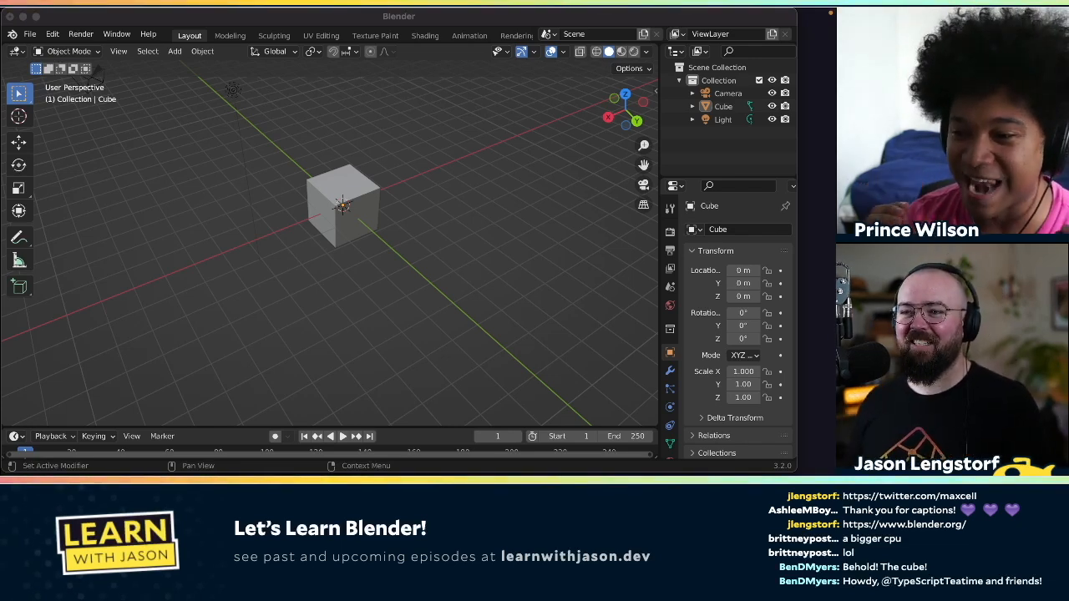
- Widen the Blender window slightly to give the outliner and properties more room
click(797, 153)
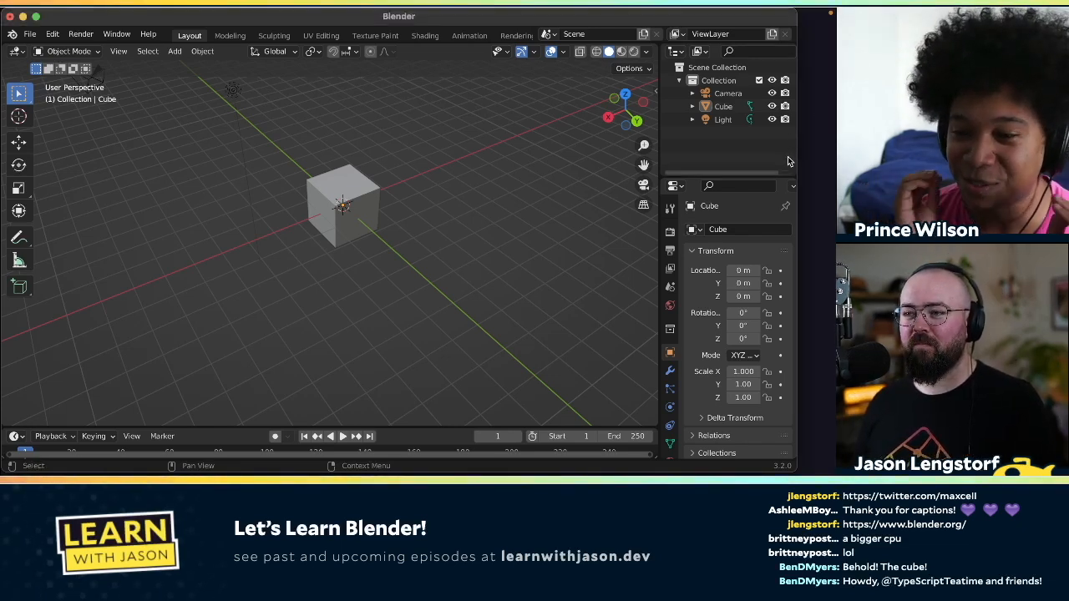
drag(798, 158, 826, 158)
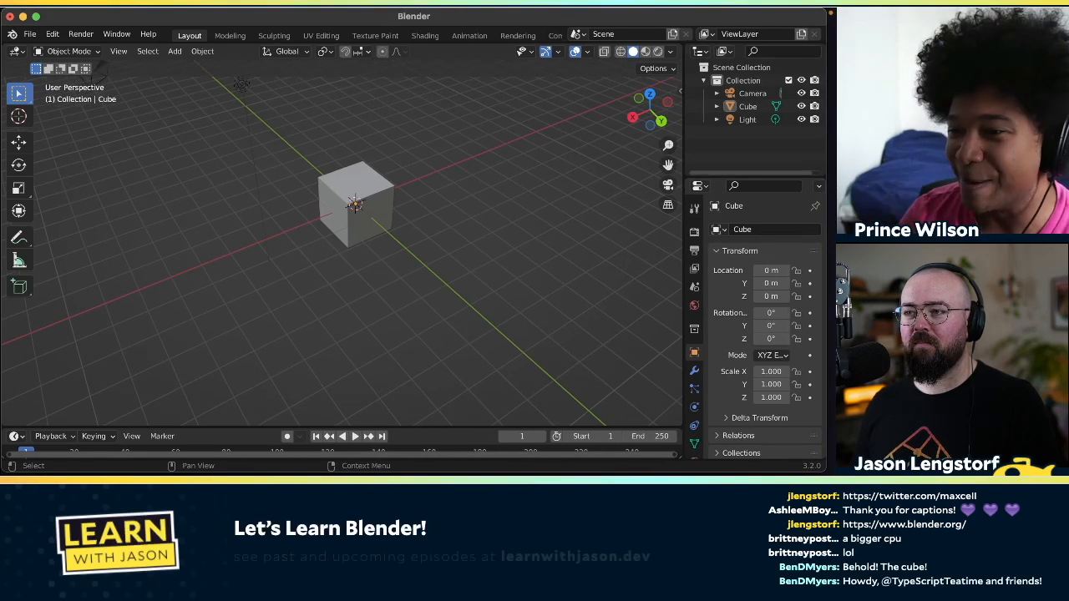
- Delete the default cube from the scene
click(375, 198)
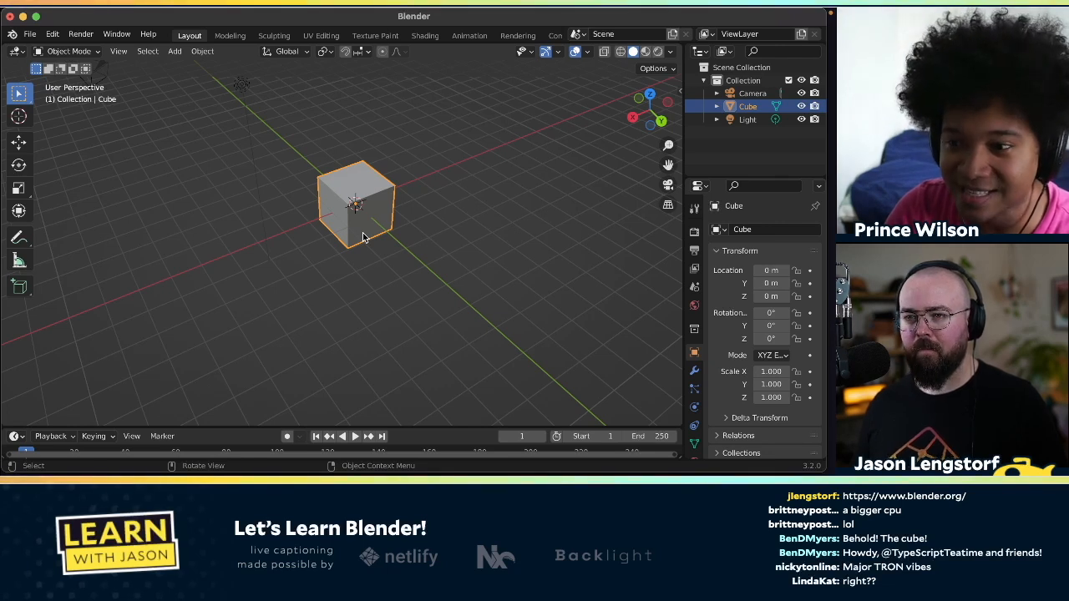
key(x)
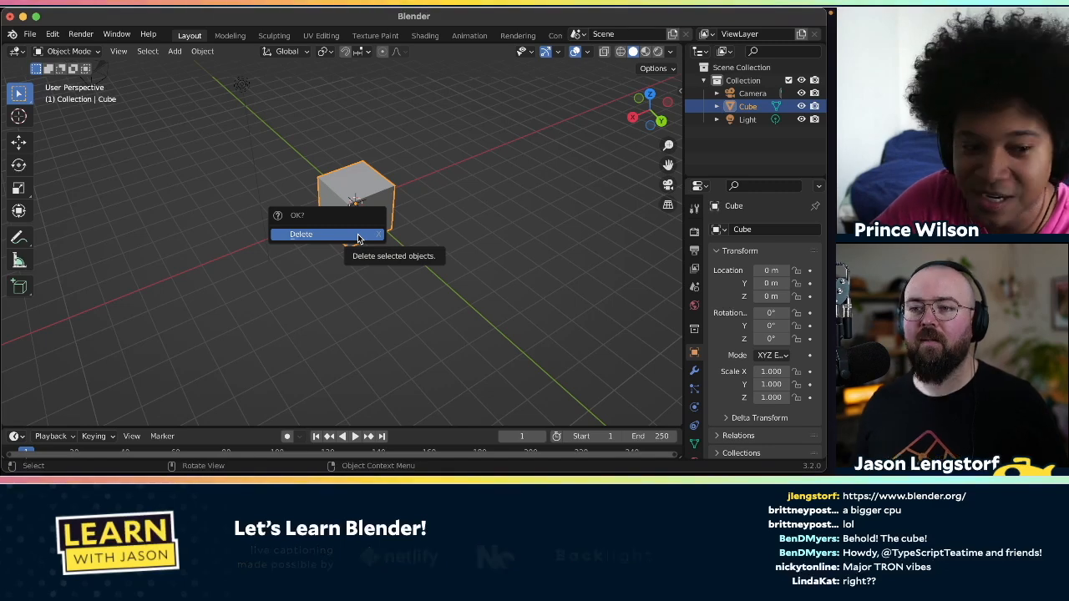
click(358, 239)
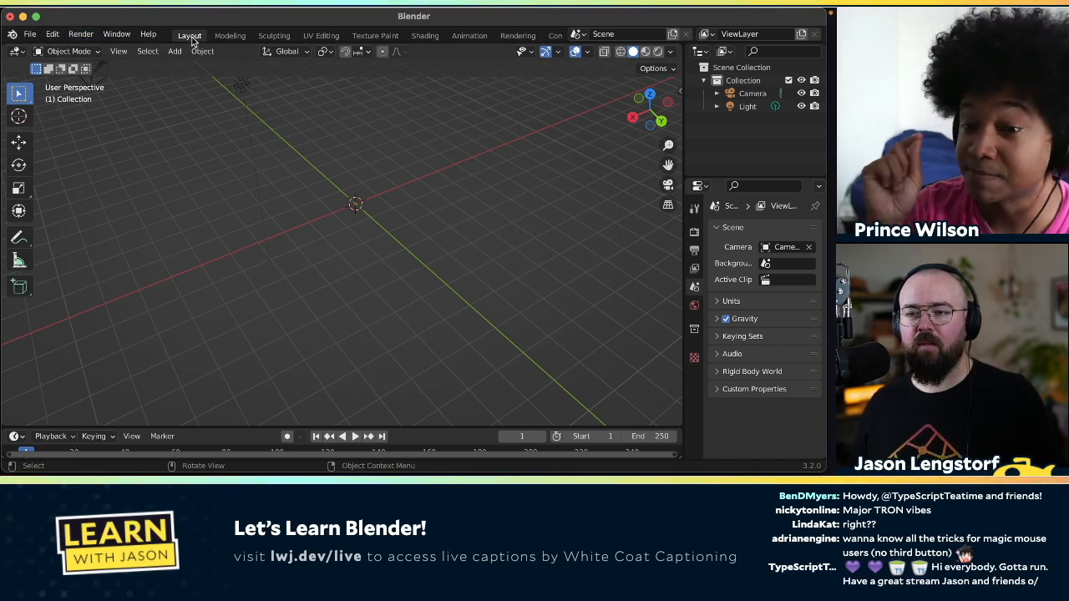
- Look through the workspaces from Modeling and Sculpting to Animation and Rendering, and return to the Layout workspace
click(227, 37)
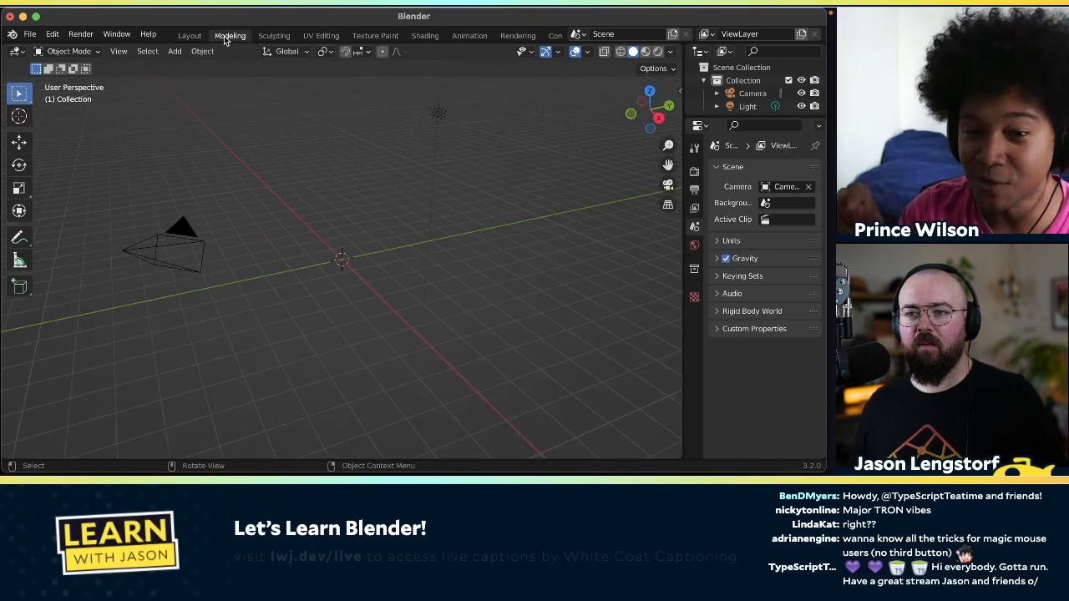
click(280, 35)
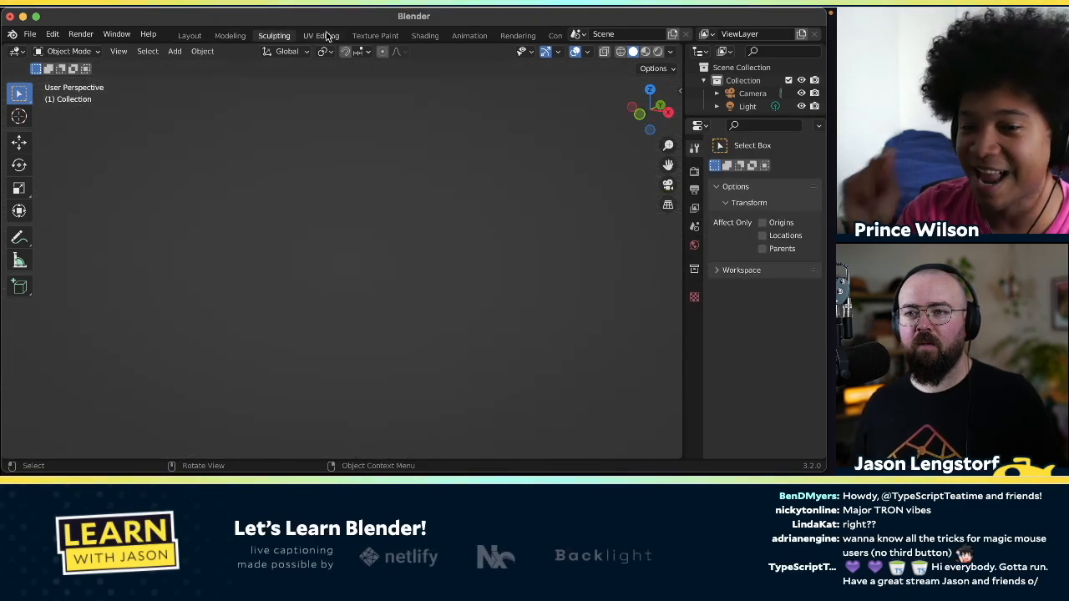
click(321, 35)
click(379, 36)
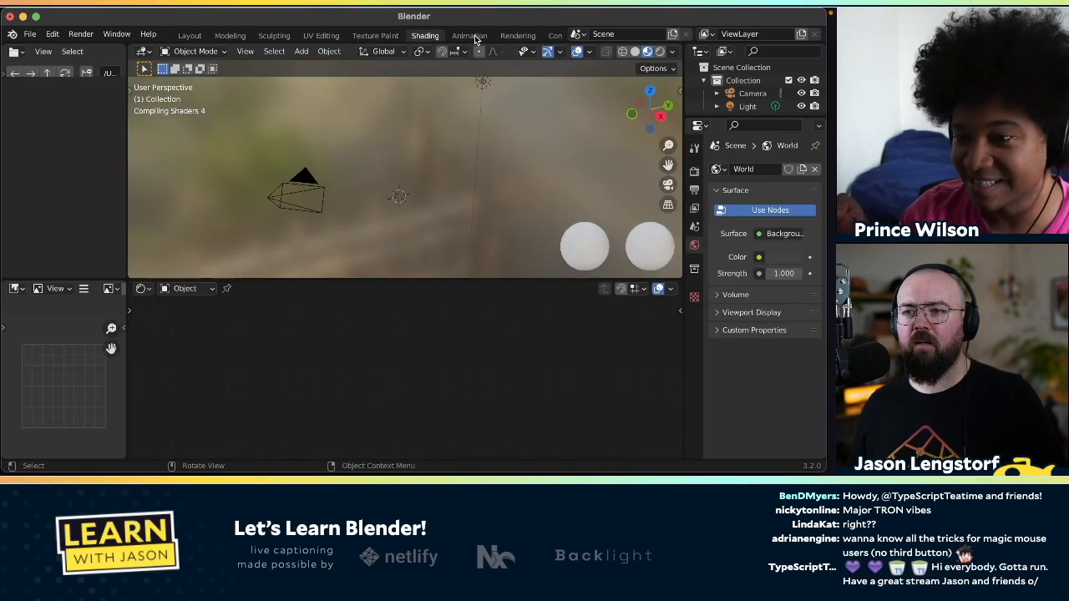
click(478, 36)
click(518, 37)
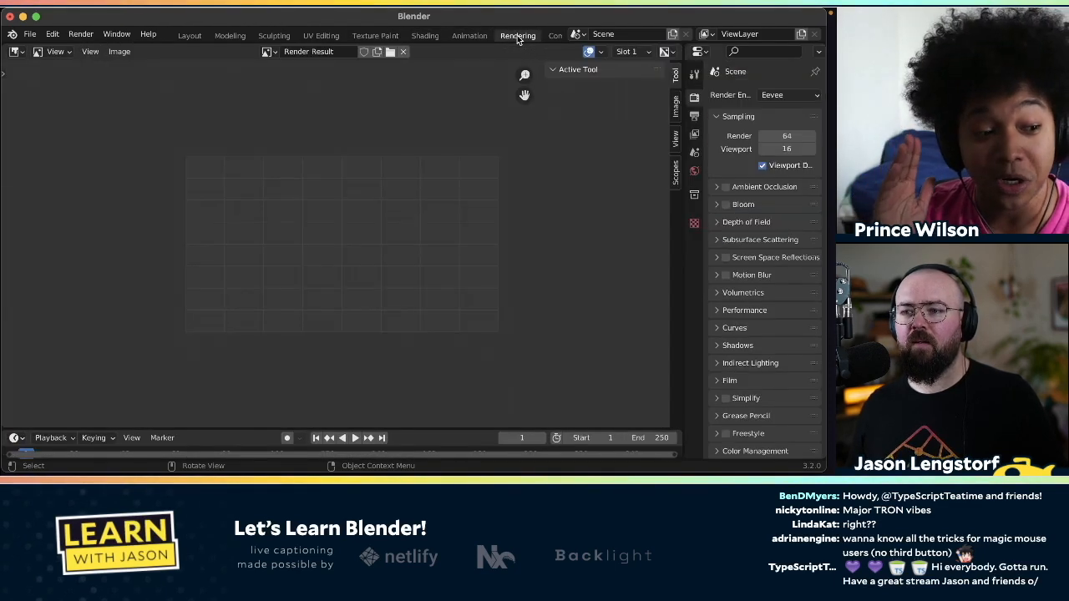
click(189, 36)
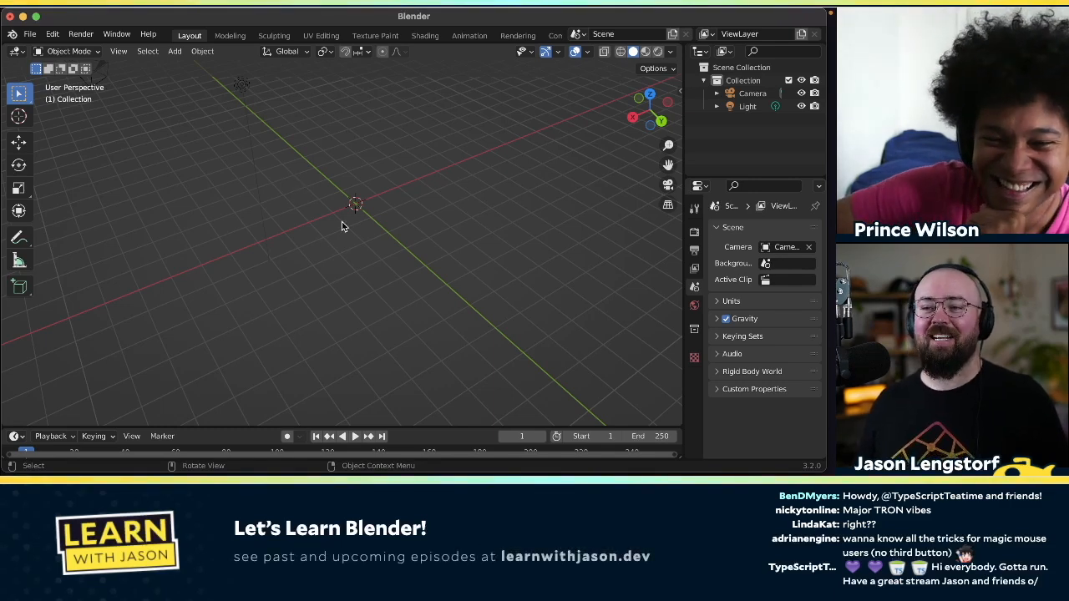
key(ctrl+alt+BackSpace)
key(ctrl+alt+Return)
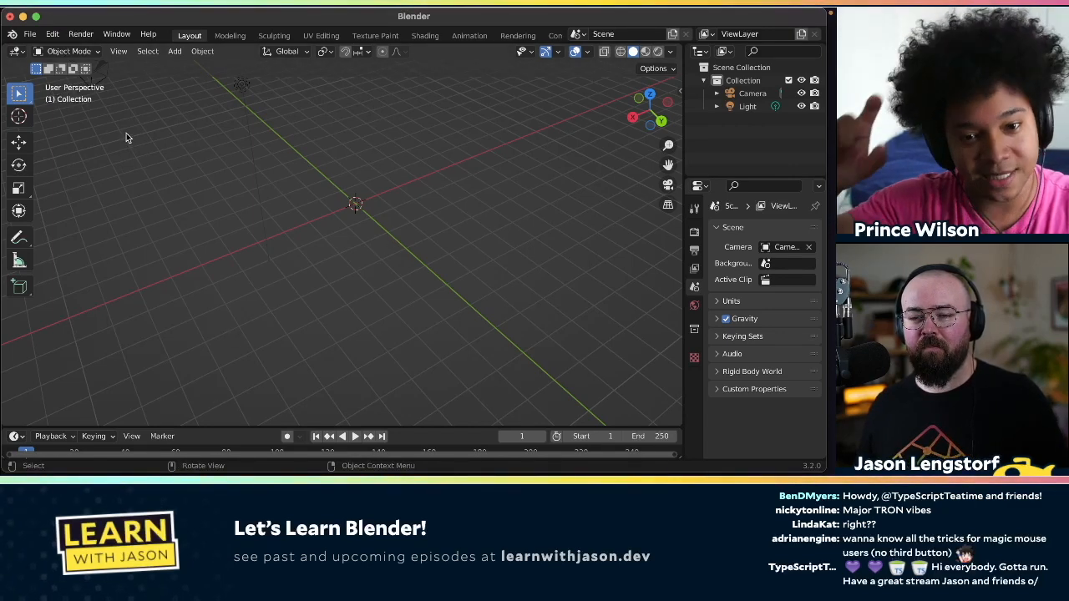
- Add a mesh cube at the scene origin
click(176, 52)
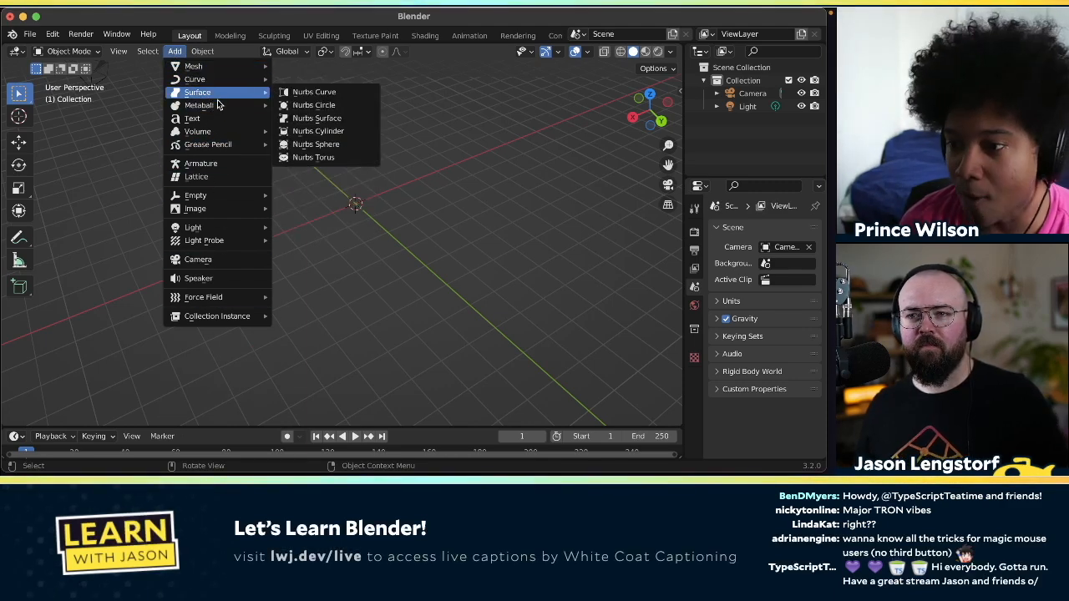
mouse_move(214, 108)
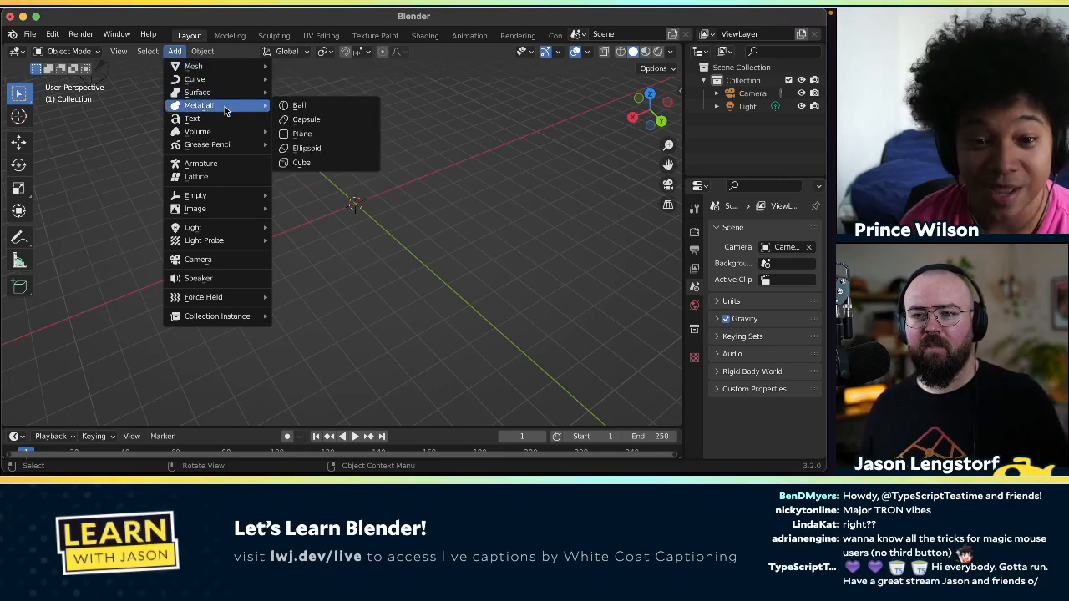
mouse_move(219, 70)
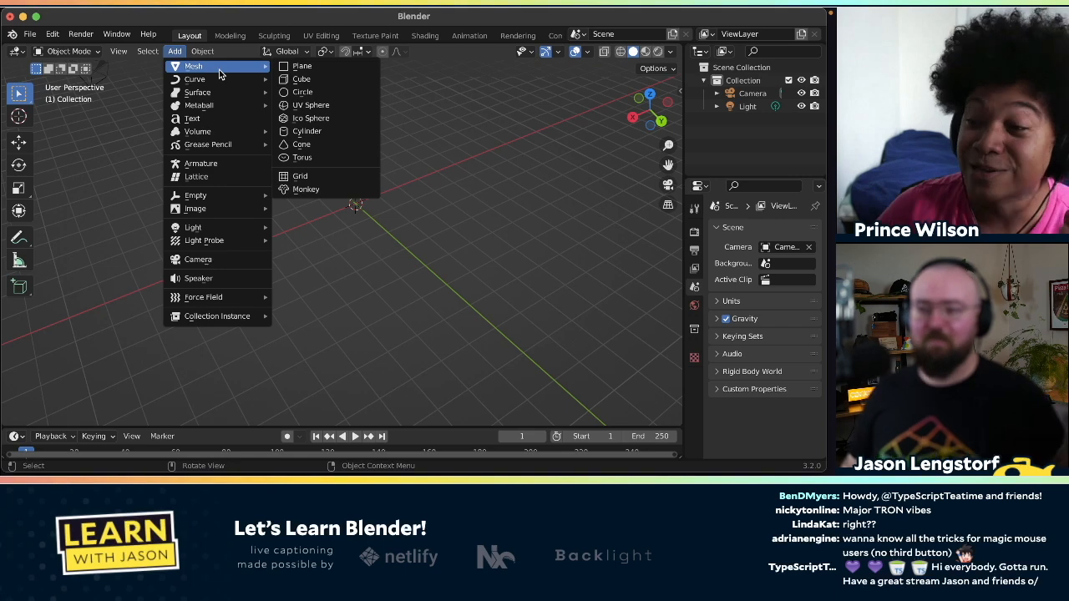
click(298, 82)
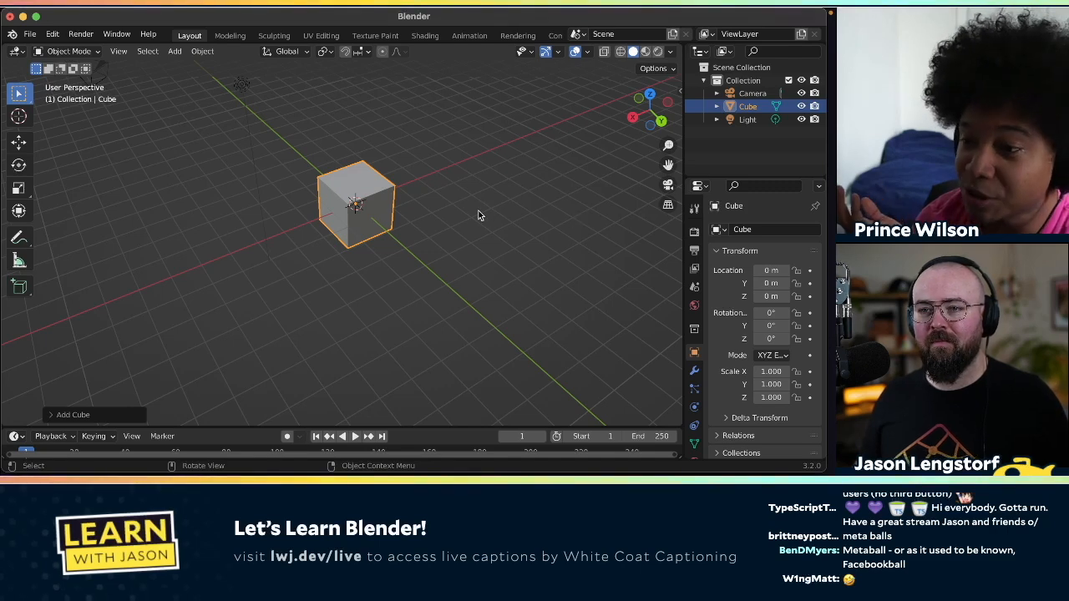
- Delete the newly added cube at the origin
click(176, 51)
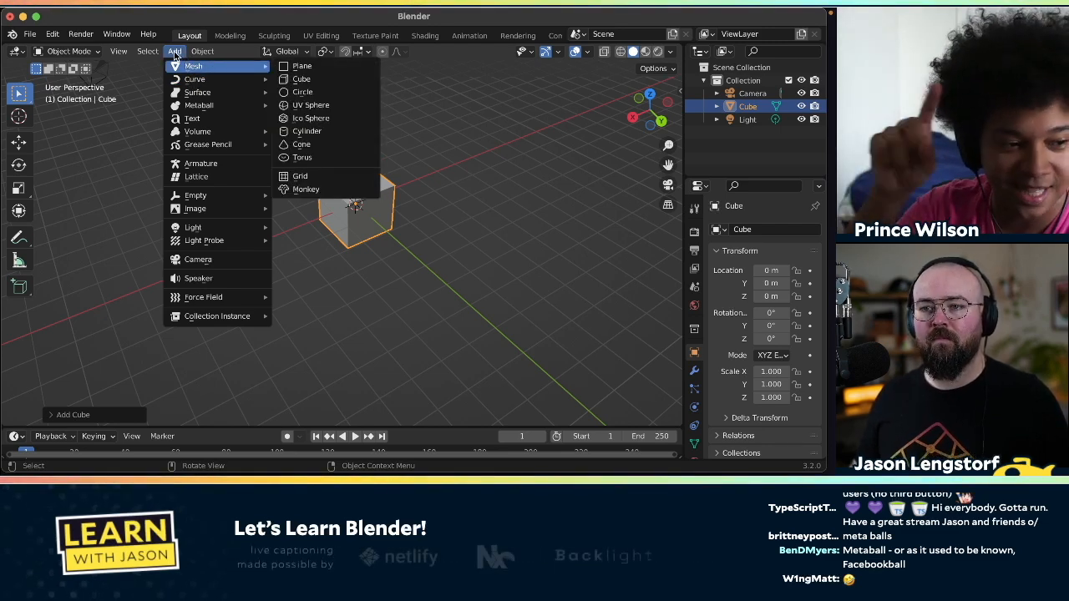
click(175, 55)
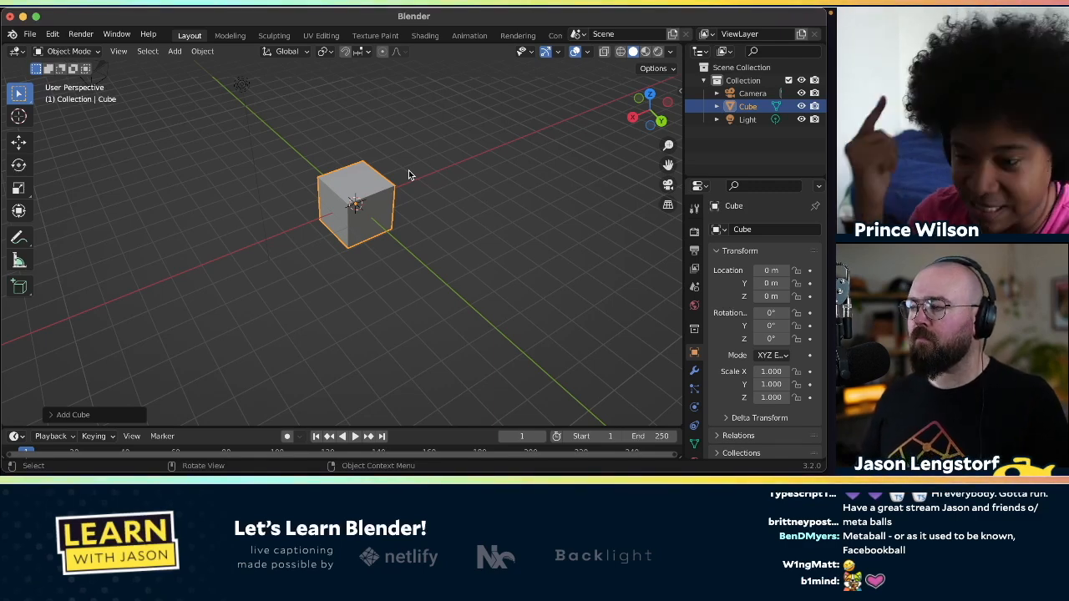
key(x)
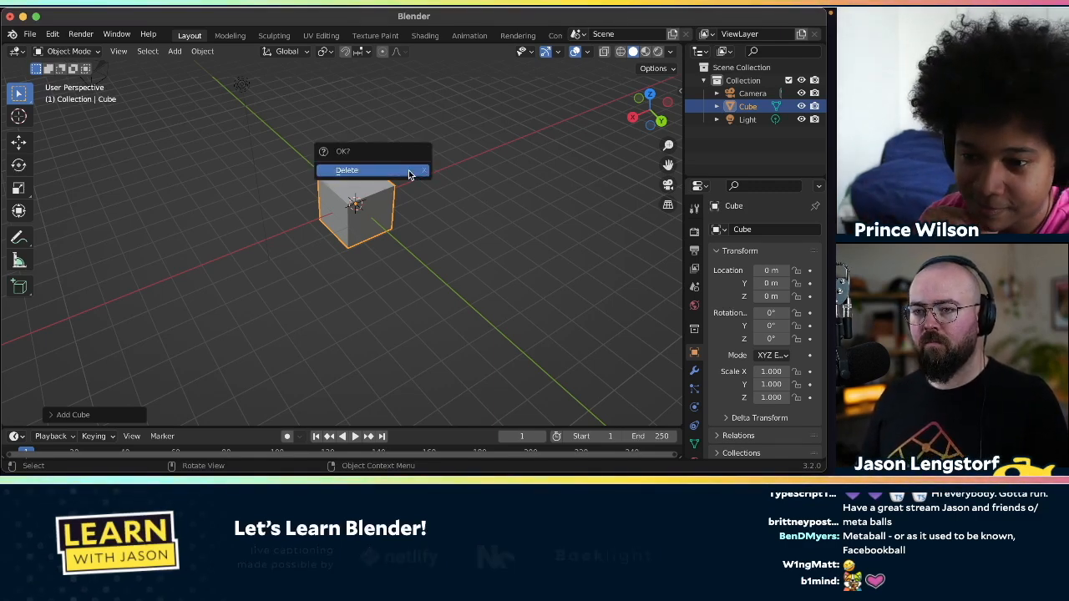
click(408, 170)
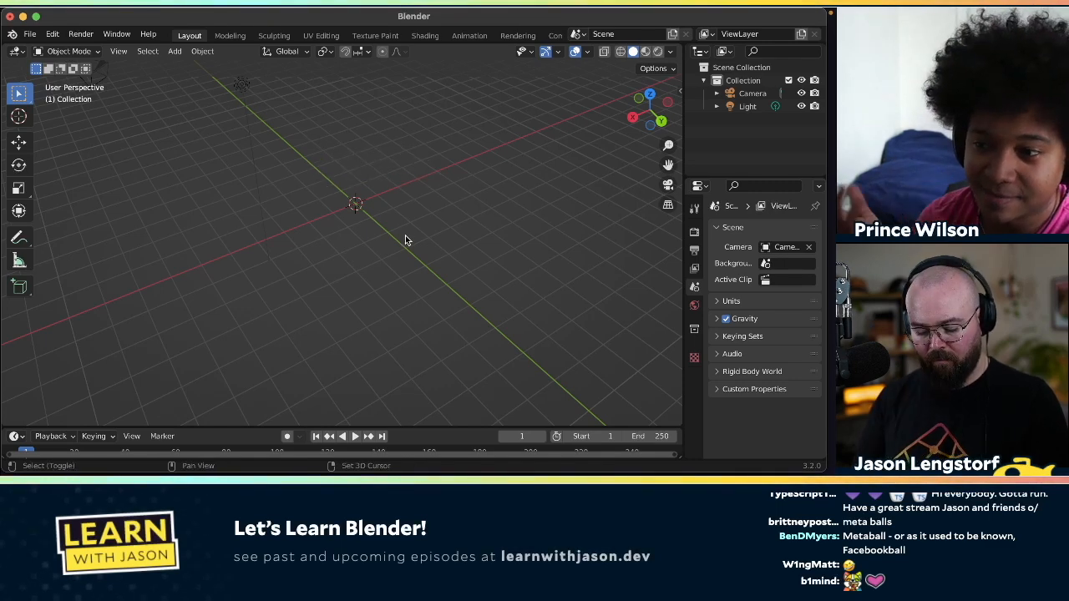
- Add another mesh cube at the scene origin and delete it again
key(shift+a)
mouse_move(409, 214)
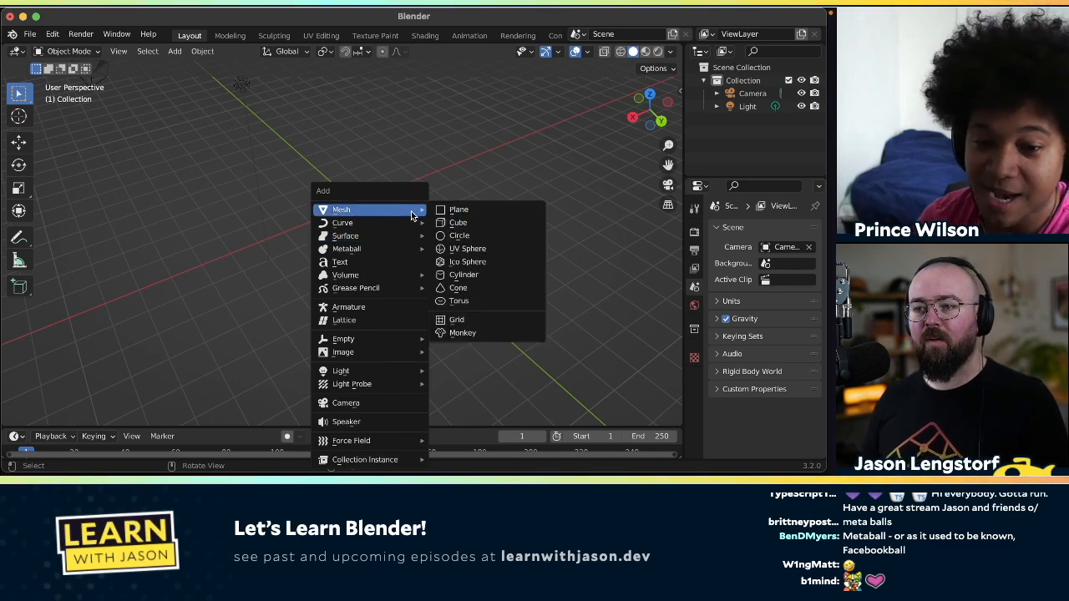
click(456, 223)
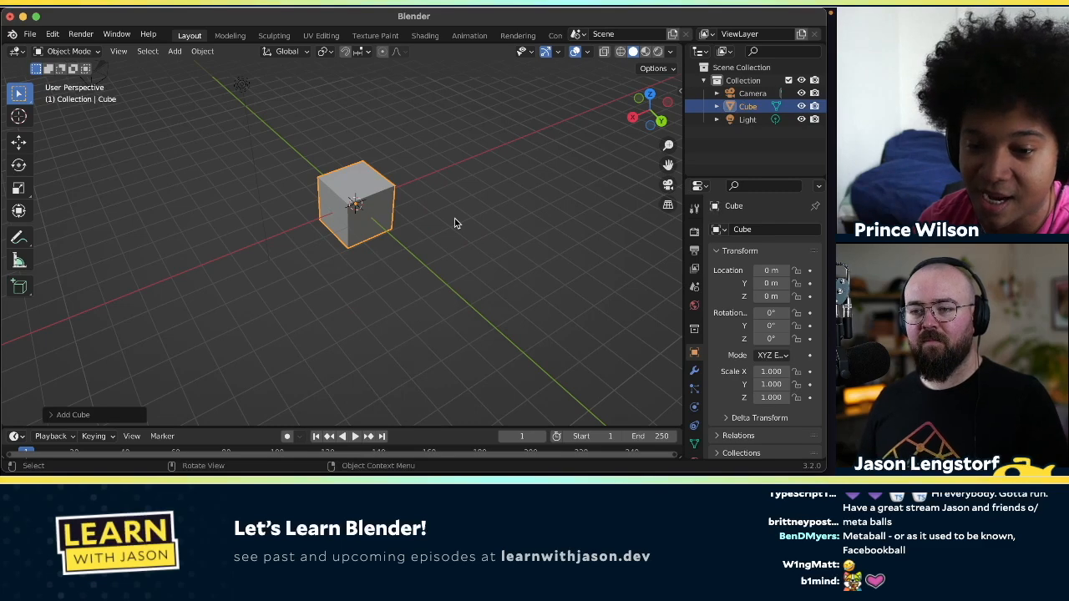
key(x)
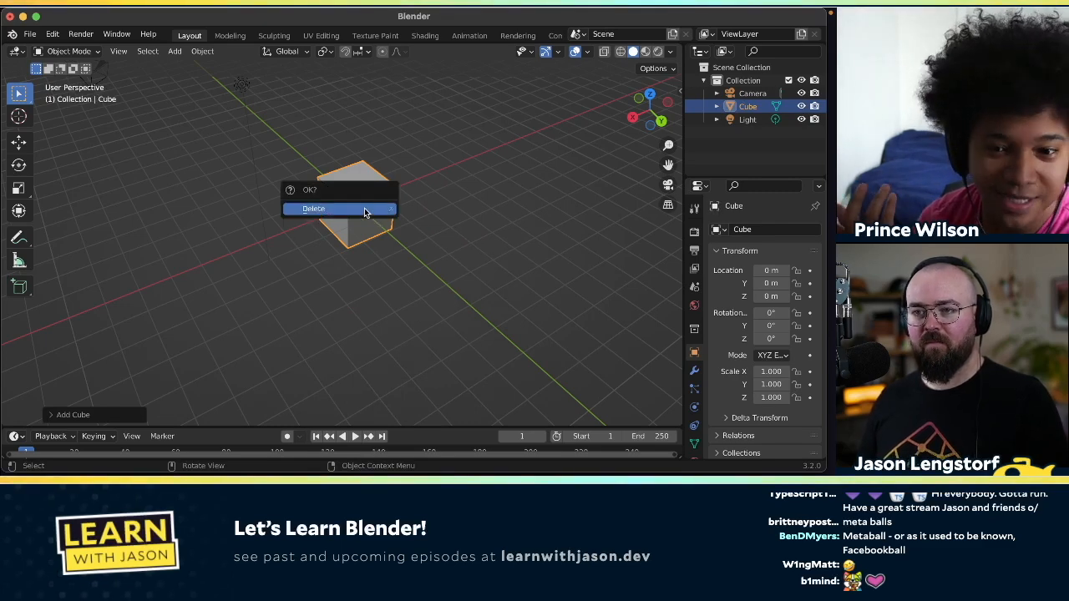
click(362, 210)
- Add a mesh circle at the scene origin and delete it
key(shift+a)
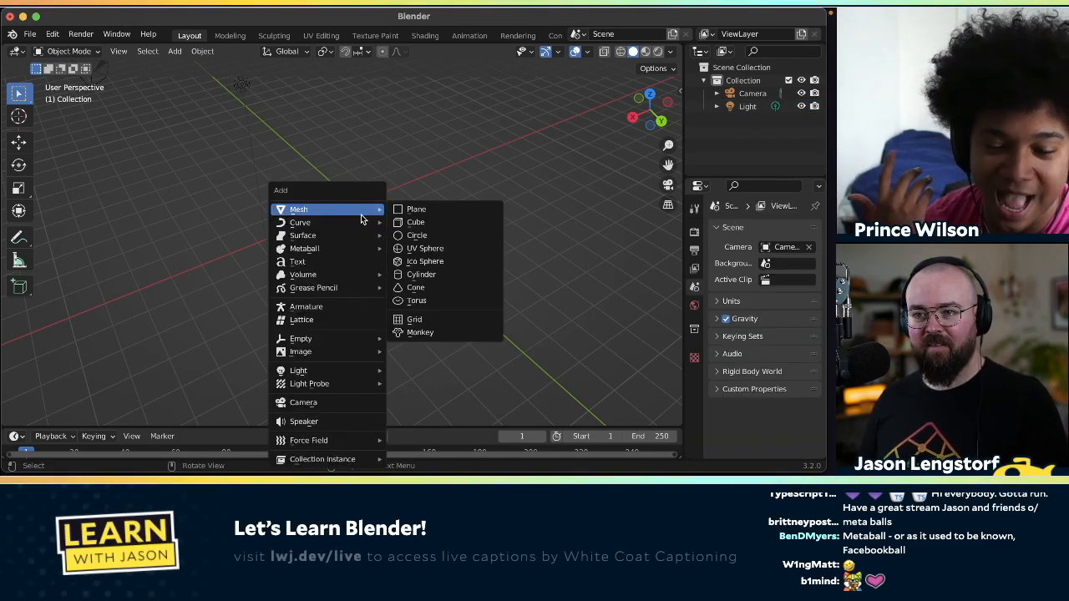
click(411, 235)
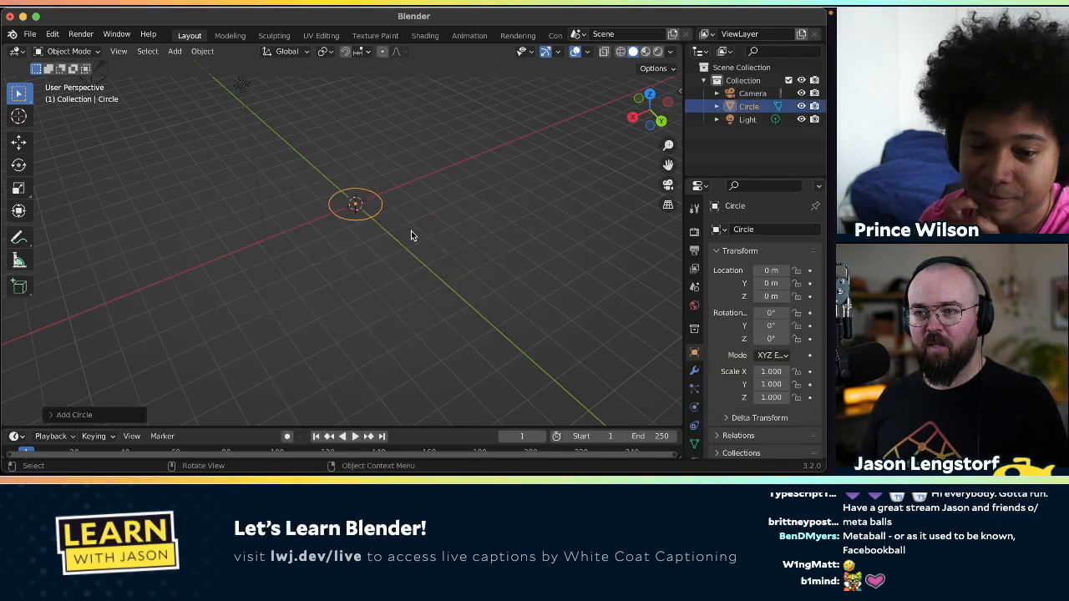
key(x)
click(363, 219)
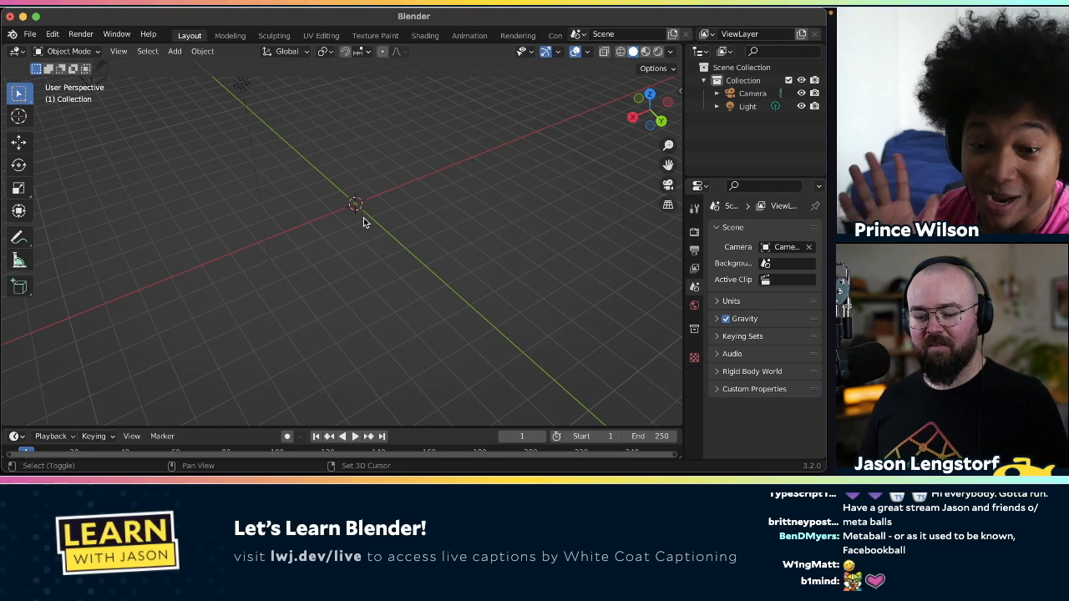
- Repeat the exercise by adding a second mesh circle at the origin and deleting it
key(shift+a)
mouse_move(364, 209)
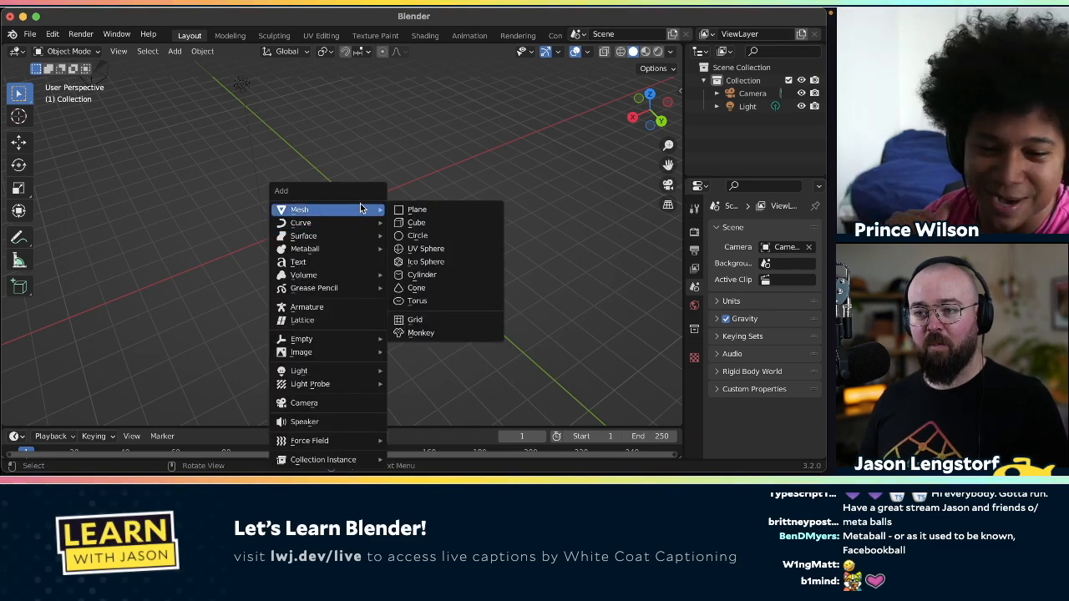
click(448, 236)
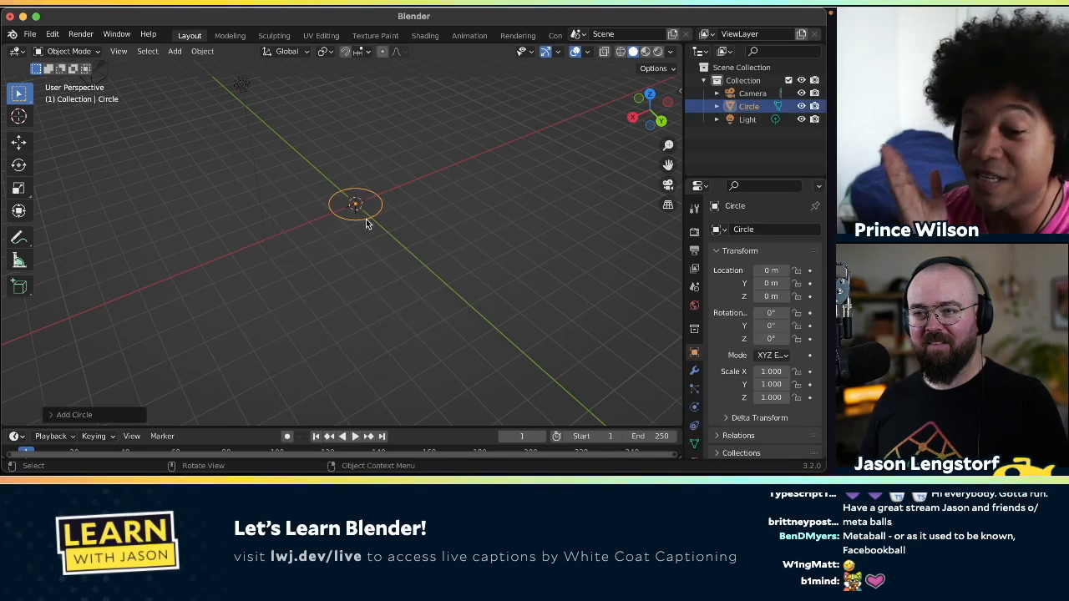
key(x)
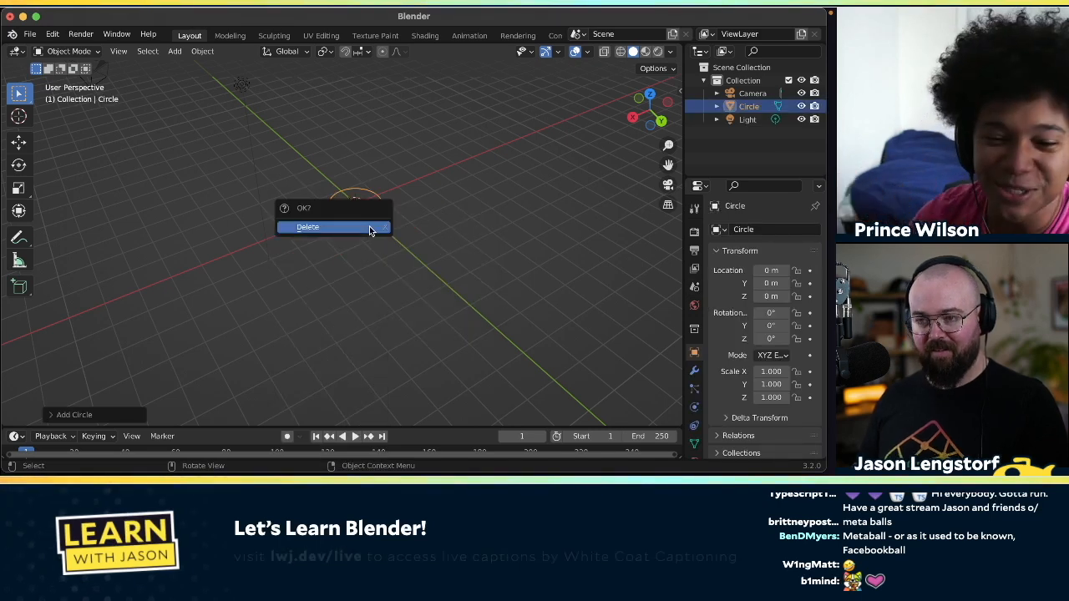
click(369, 227)
- Add a UV Sphere mesh at the scene origin
key(shift+a)
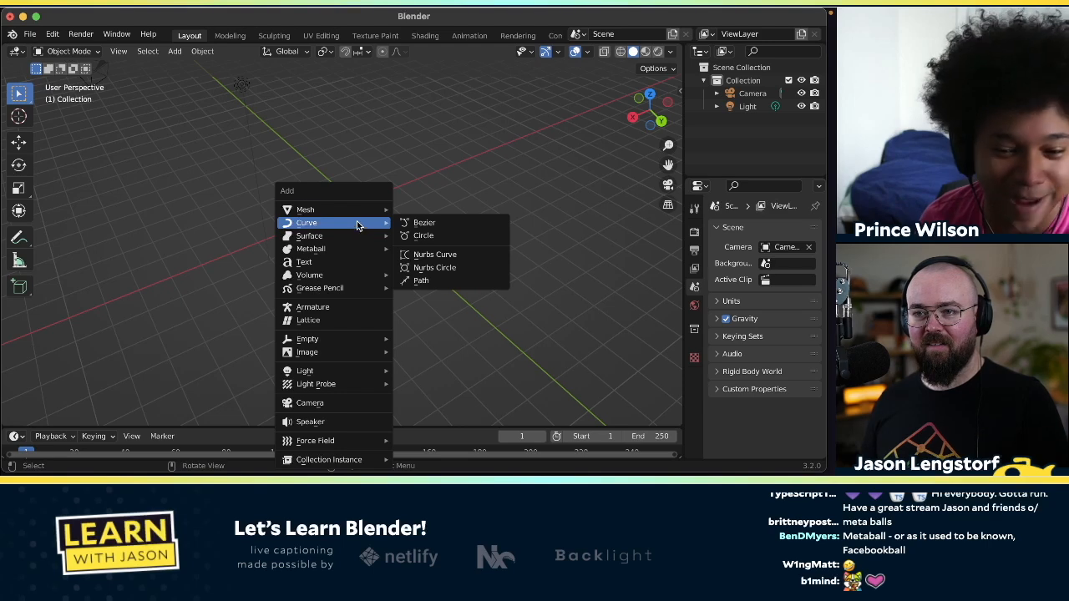
mouse_move(359, 210)
click(429, 249)
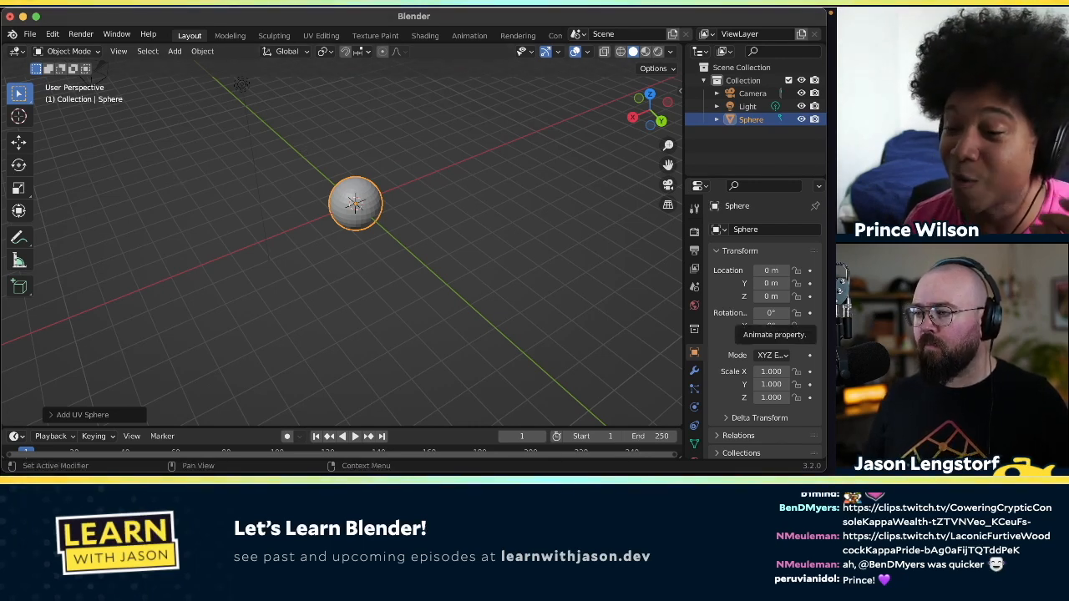
key(super+Tab)
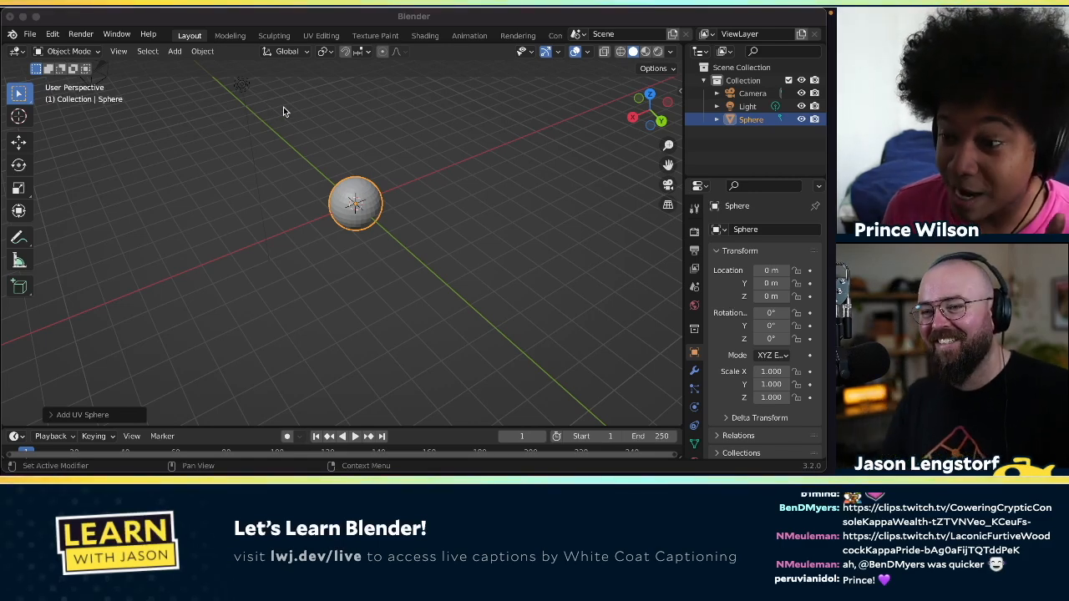
drag(361, 218, 327, 238)
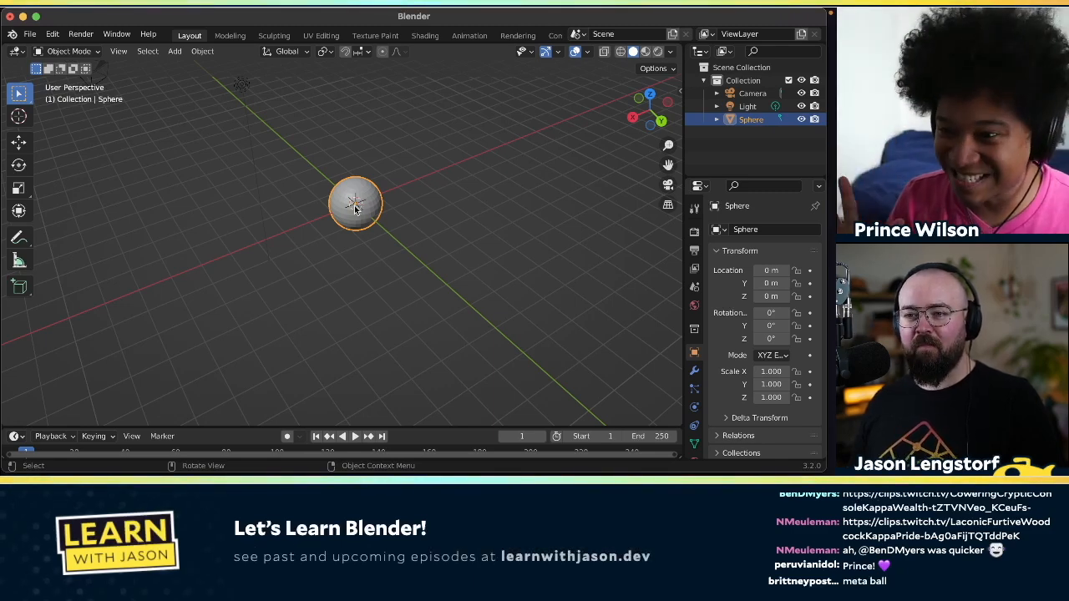
mouse_move(355, 205)
mouse_down()
mouse_move(215, 294)
mouse_move(529, 158)
mouse_move(426, 180)
mouse_move(357, 218)
mouse_up()
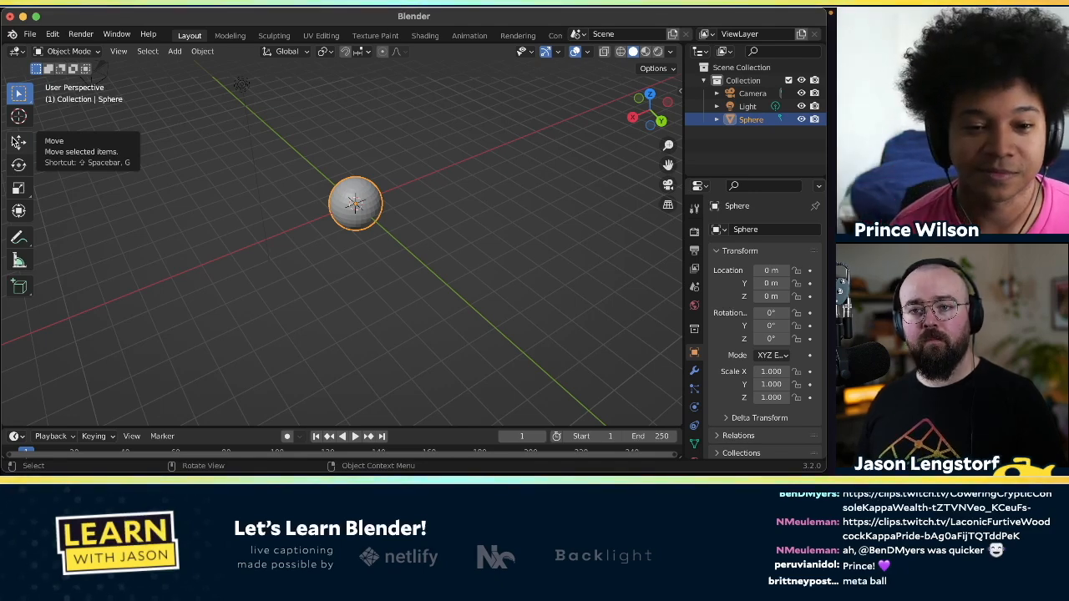
- Activate the Move tool, try moving the sphere freely twice, and undo each move
click(19, 142)
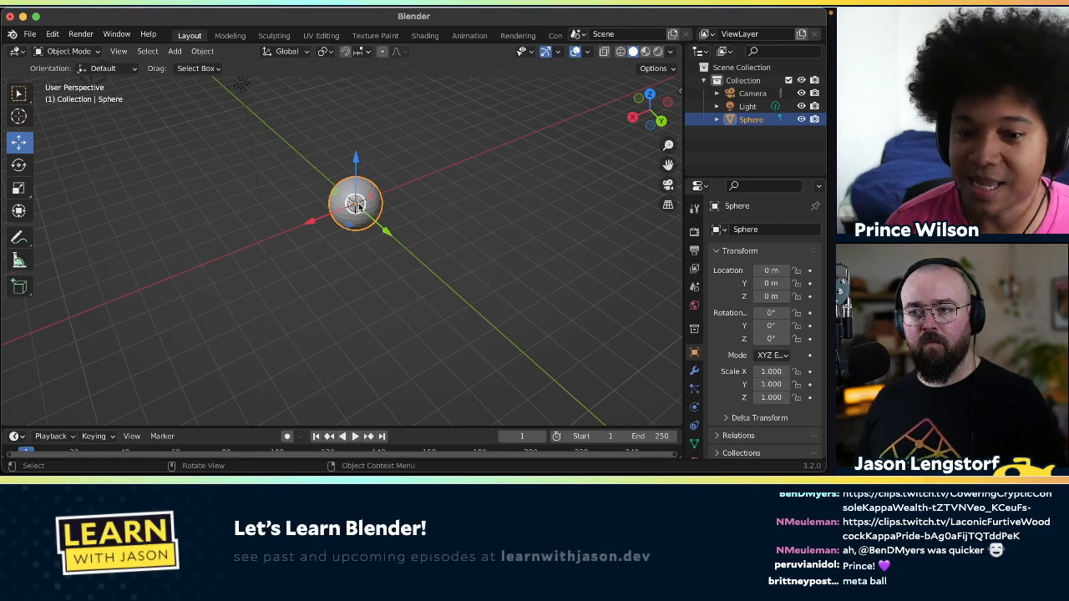
drag(356, 206, 335, 175)
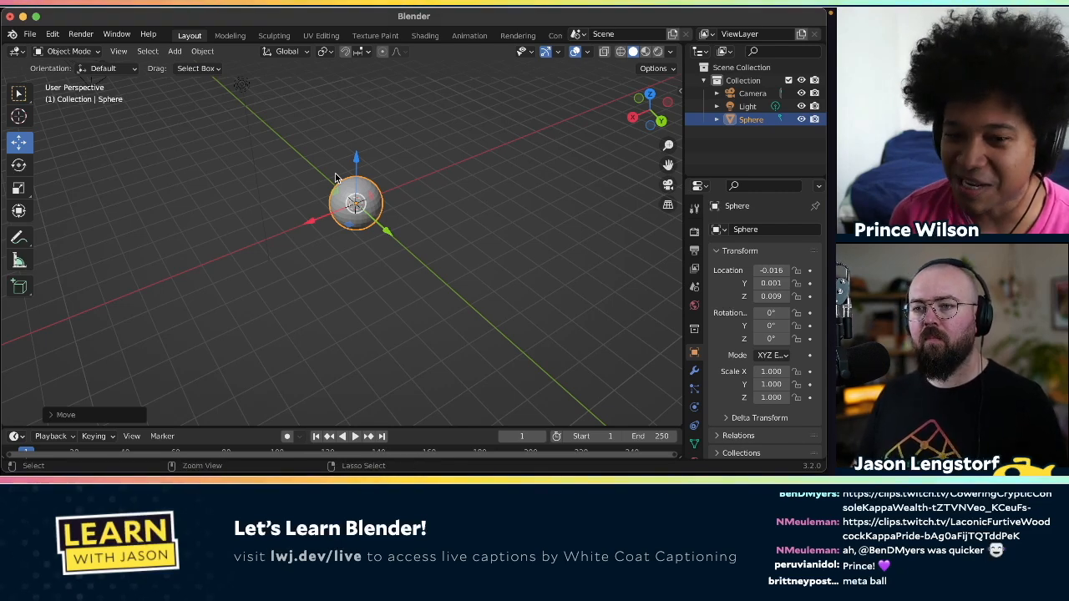
key(ctrl+z)
drag(354, 206, 482, 154)
key(ctrl+z)
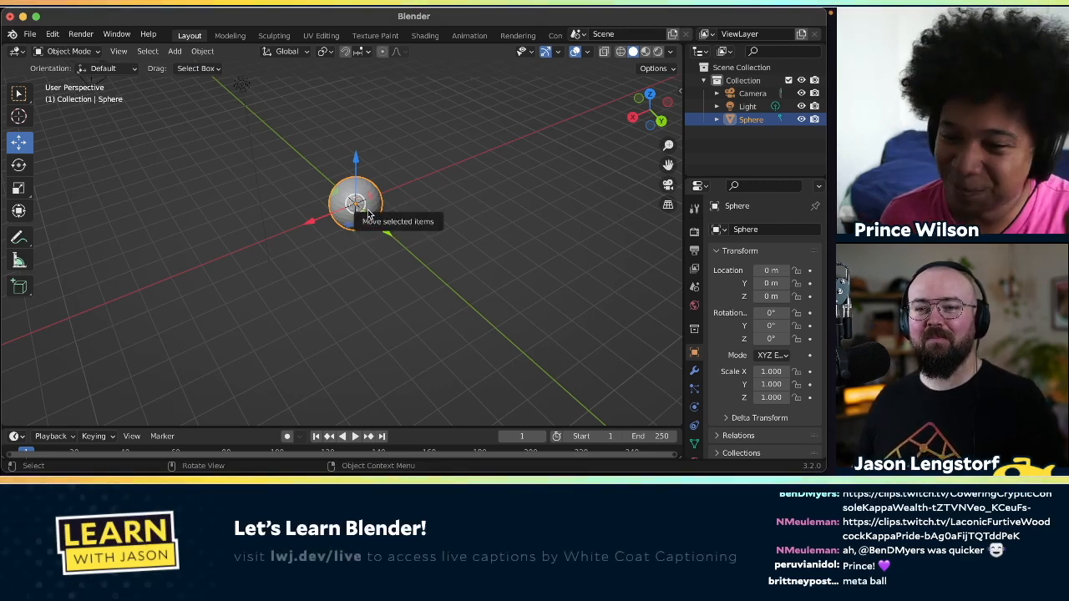
- Box-select the sphere with the Select Box tool and switch back to the Move tool
key(shift+space)
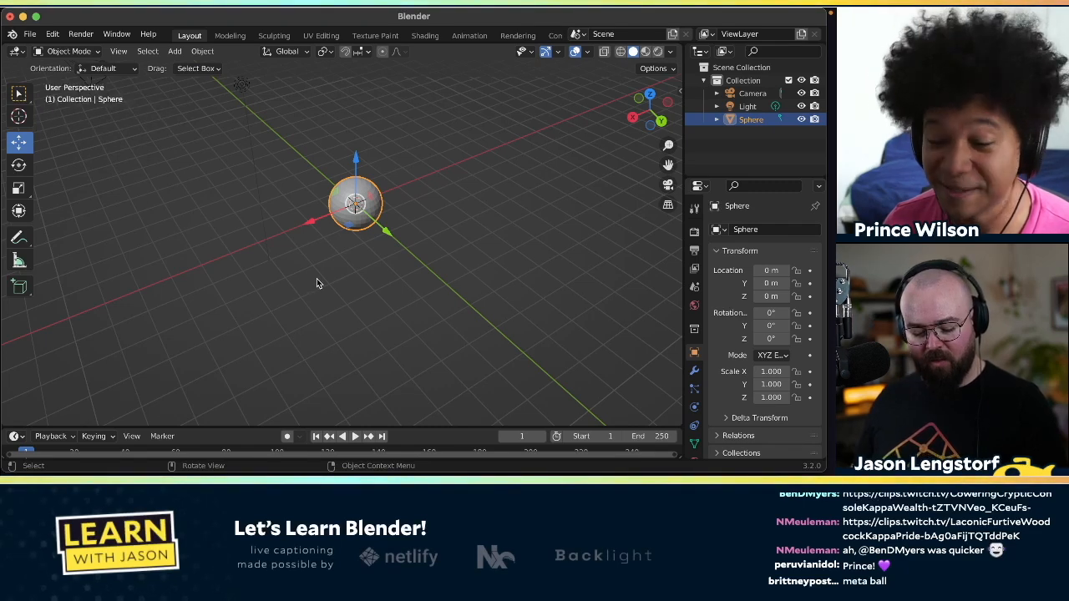
key(shift+space)
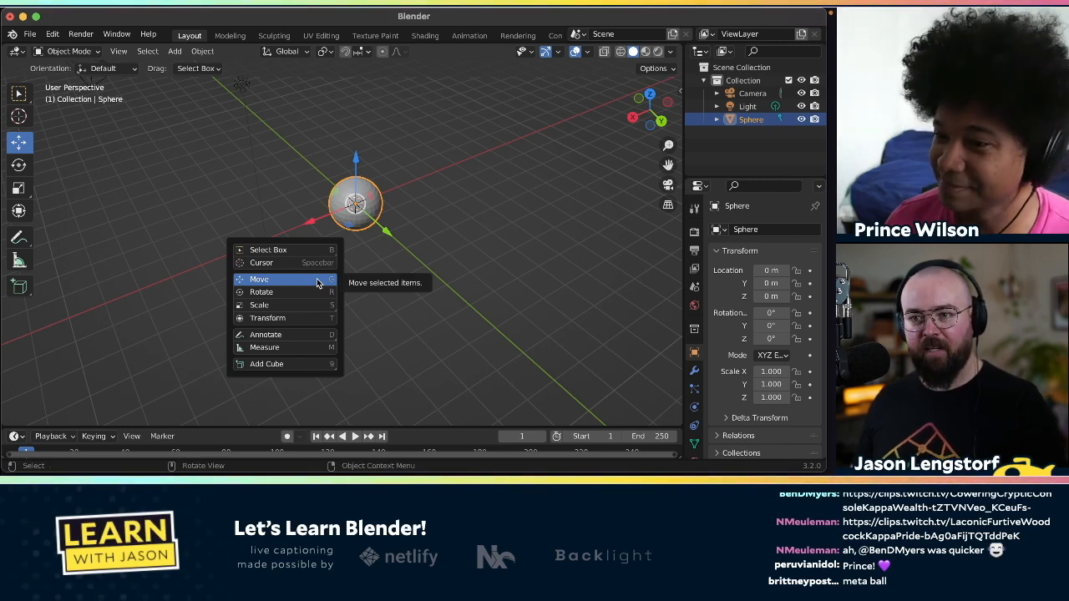
key(b)
drag(305, 171, 454, 350)
key(shift+space)
key(g)
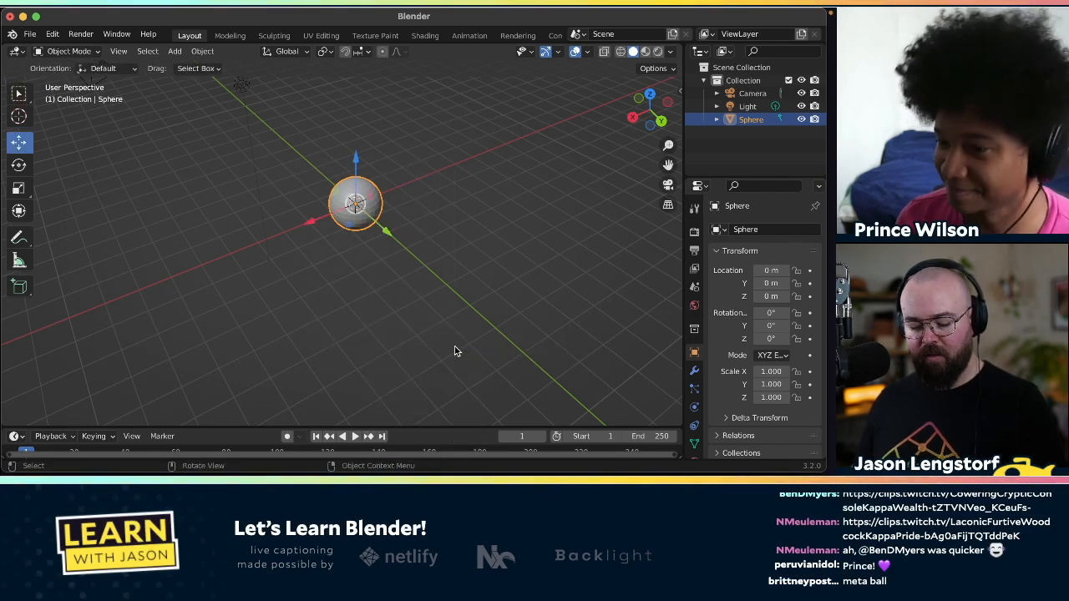
- Move the sphere with the Move gizmo and clear its location back to the origin
drag(386, 233, 302, 302)
mouse_move(361, 229)
mouse_down()
mouse_move(373, 273)
mouse_move(359, 213)
mouse_move(369, 223)
mouse_up()
key(alt+g)
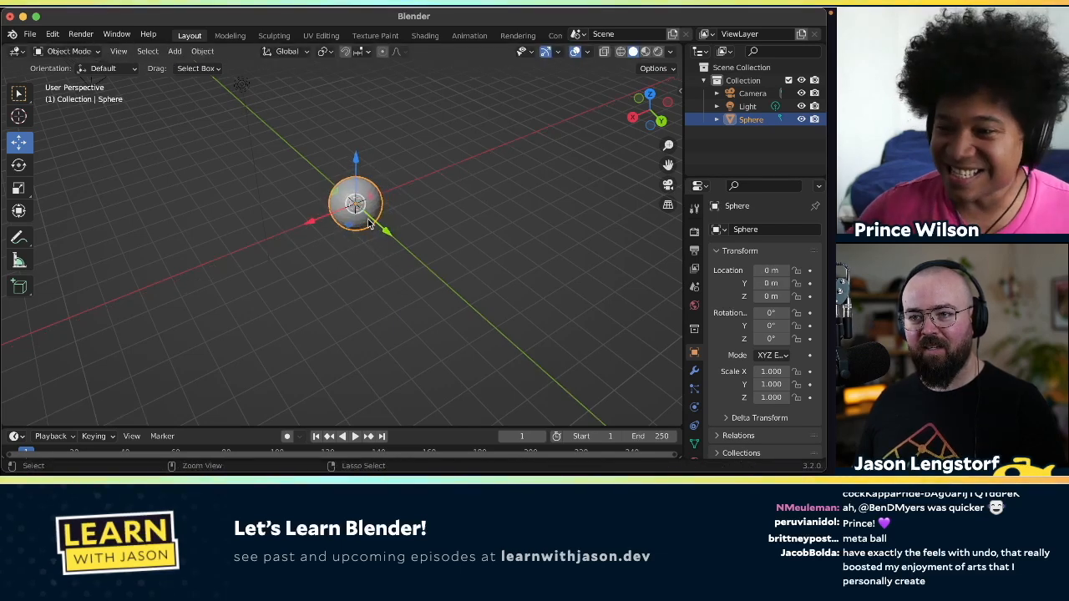
- Deselect the sphere, reselect and nudge it with the Tweak selection tool, and clear its location back to the origin
click(350, 292)
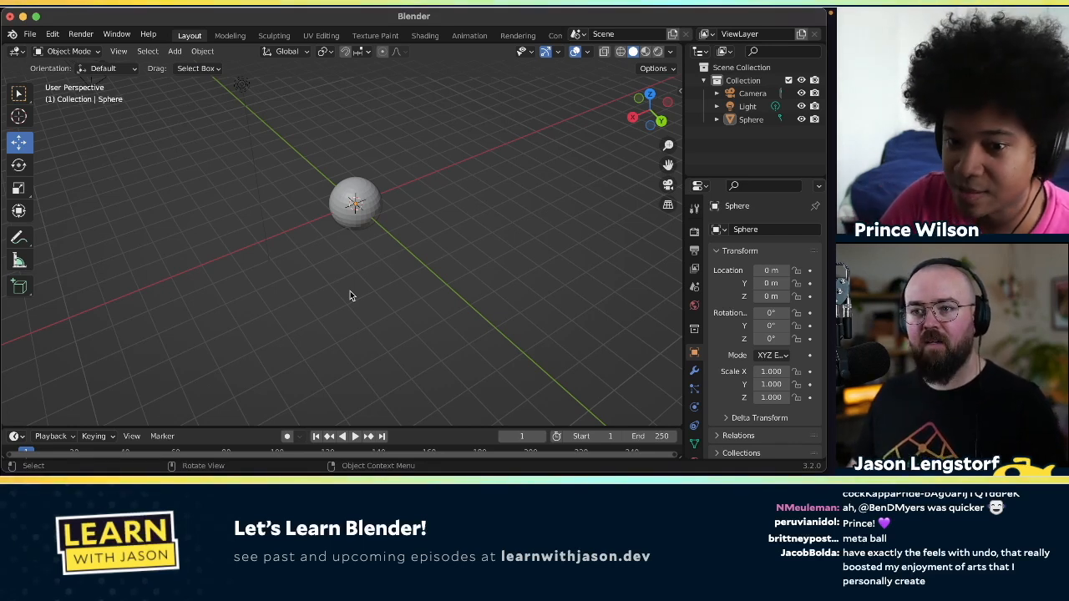
key(w)
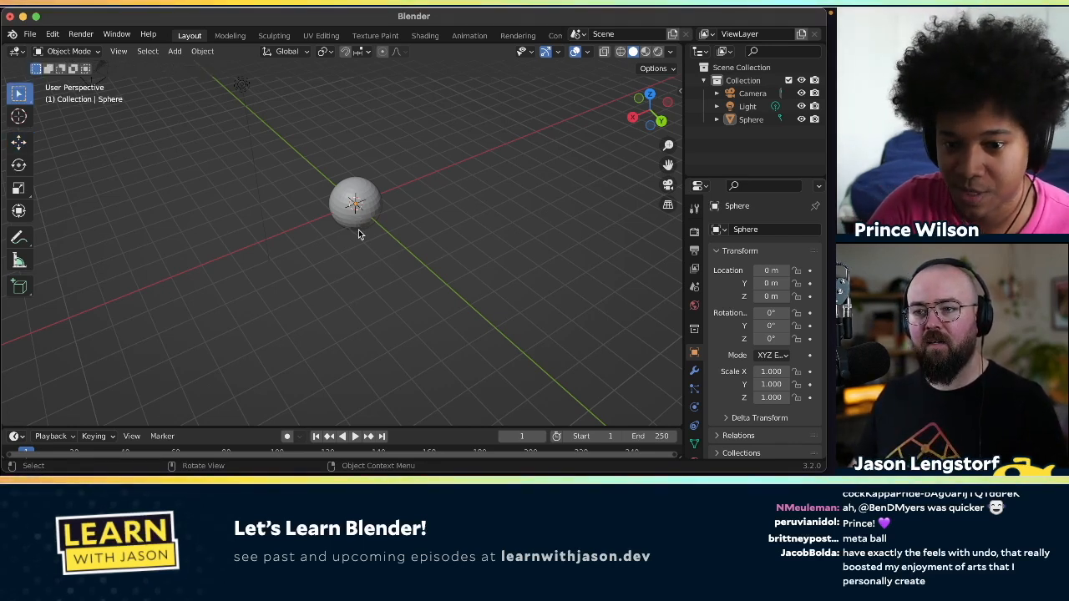
key(w)
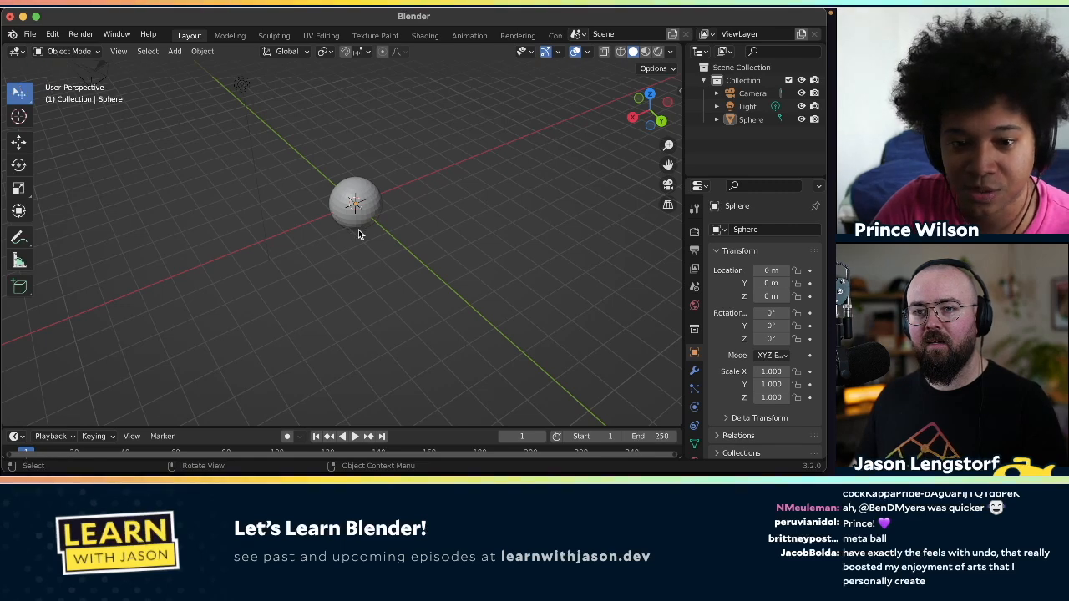
click(357, 231)
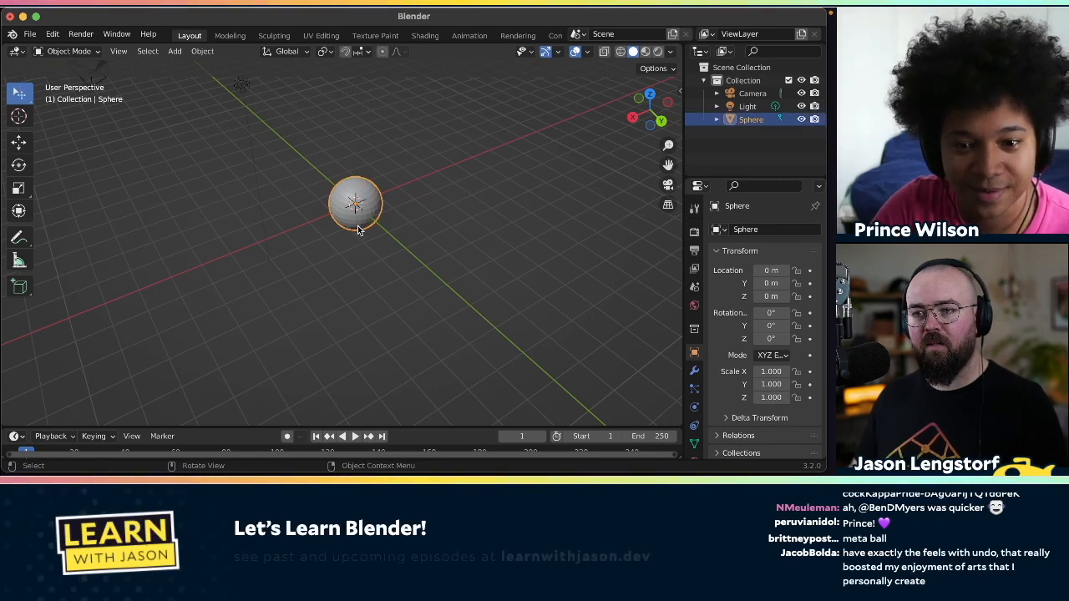
mouse_move(357, 231)
mouse_down()
mouse_move(348, 239)
mouse_move(359, 216)
mouse_move(340, 169)
mouse_move(443, 310)
mouse_move(363, 241)
mouse_move(357, 217)
mouse_move(363, 231)
mouse_up()
key(alt+g)
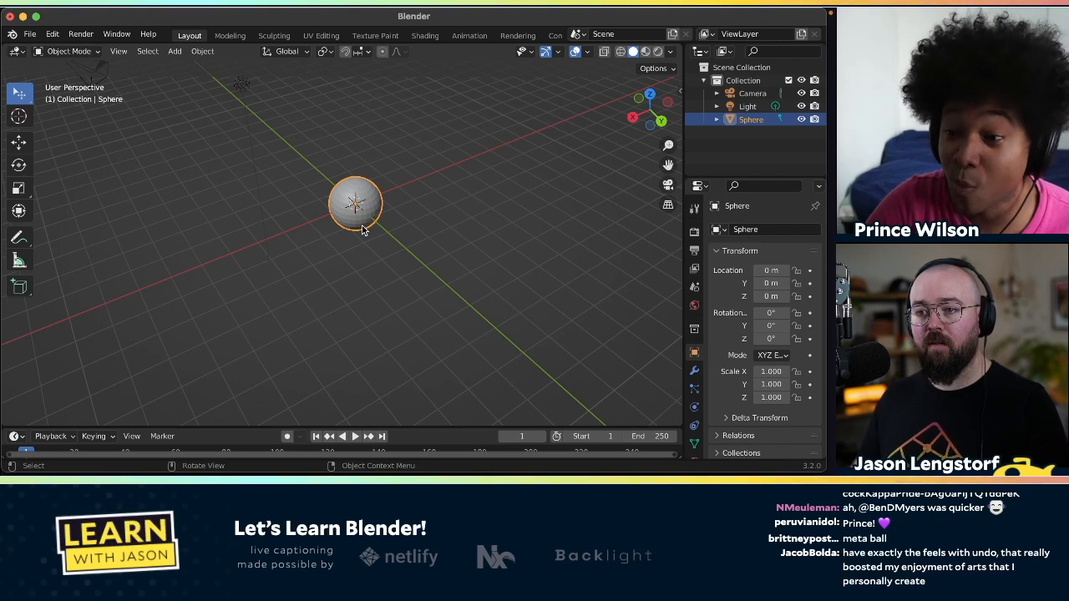
- Grab the sphere and try constraining its movement to the Y, X and Z axes in turn
key(g)
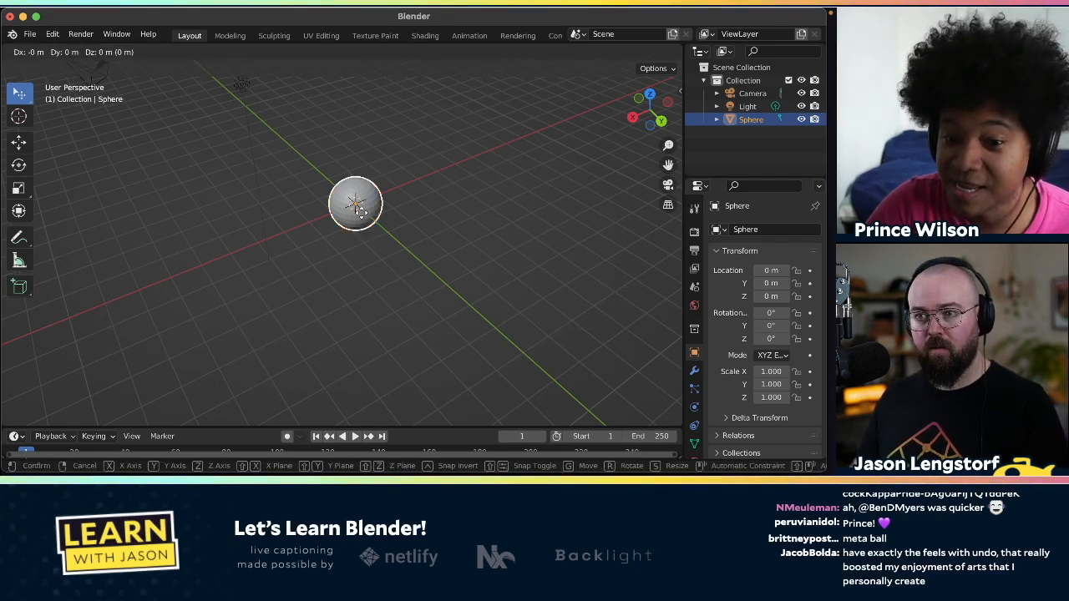
key(y)
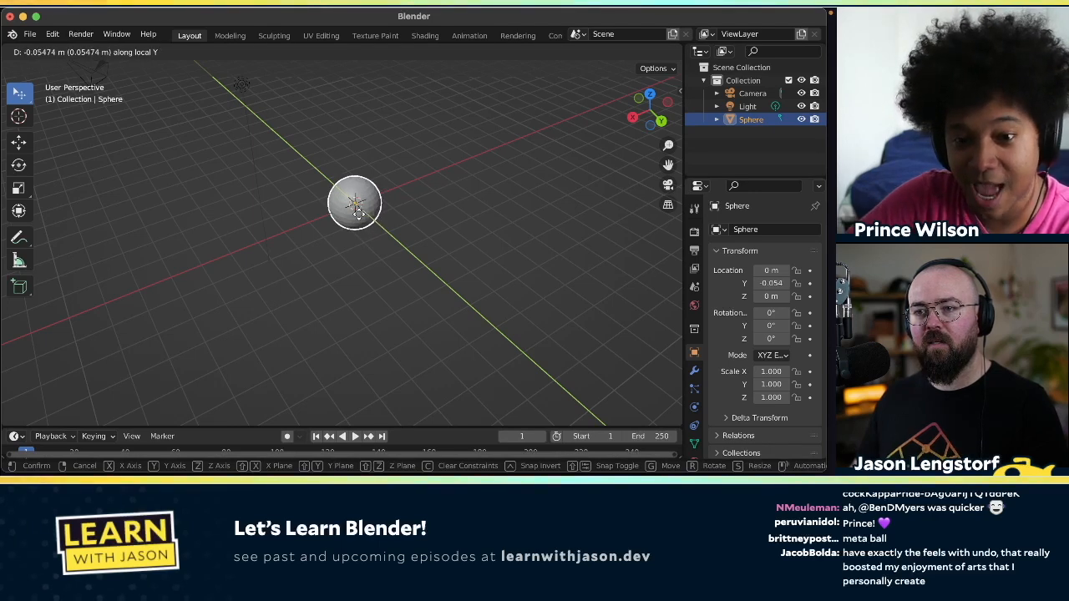
key(y)
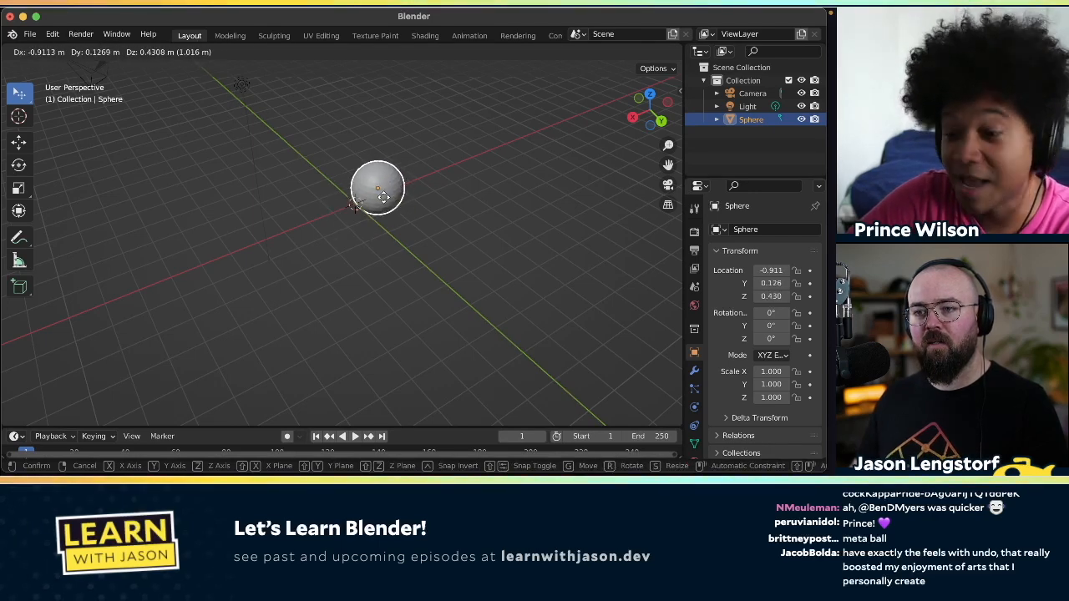
key(y)
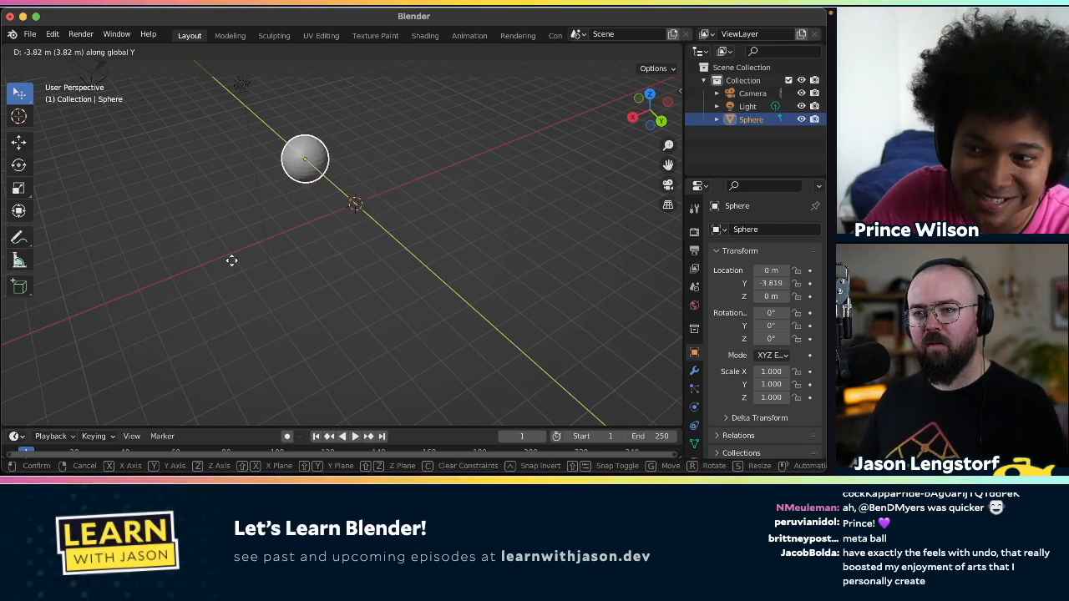
key(x)
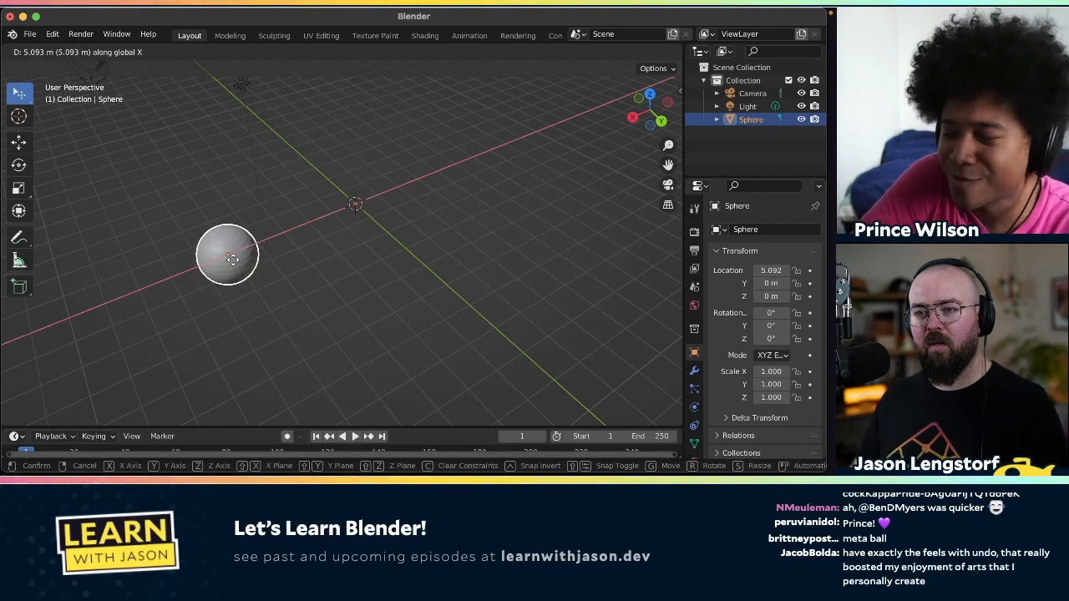
key(z)
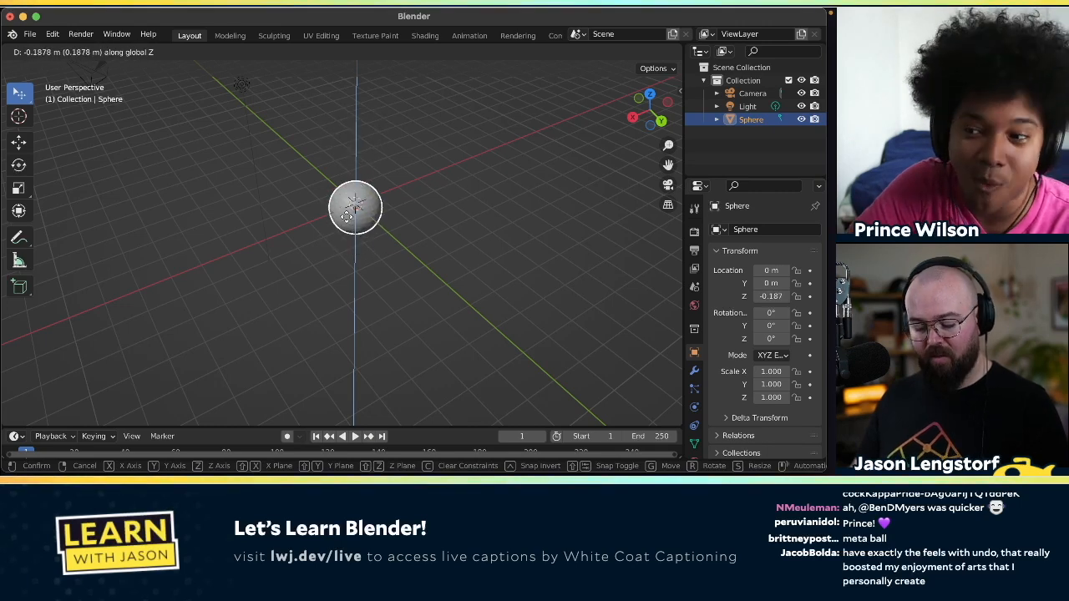
- Try the move with Y locked, switch to locking Z, and place the sphere at about X 0.42 m, Y 0.11 m
key(shift+y)
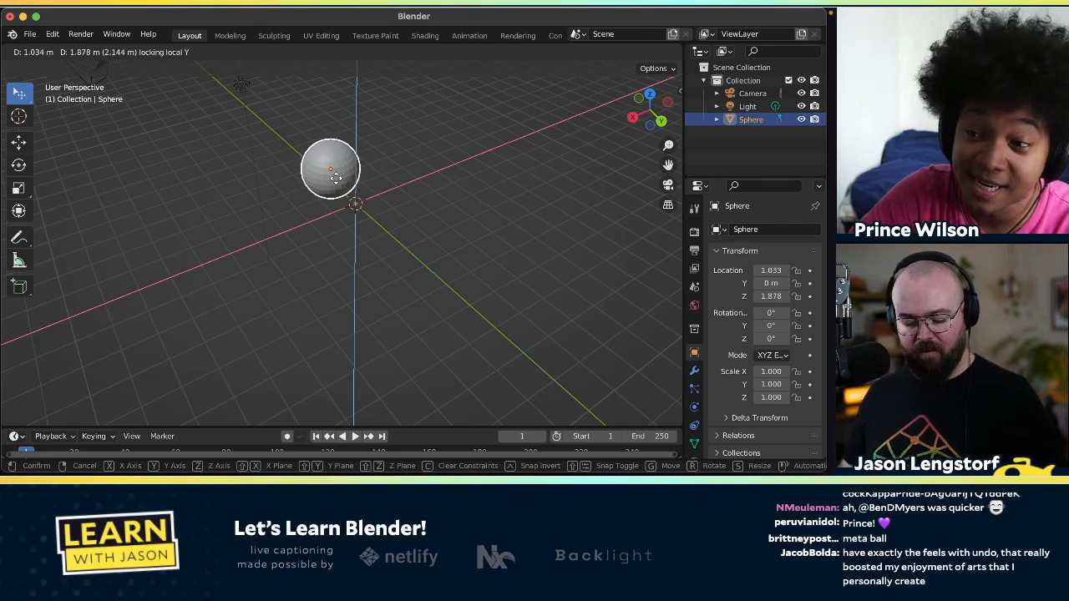
key(shift+z)
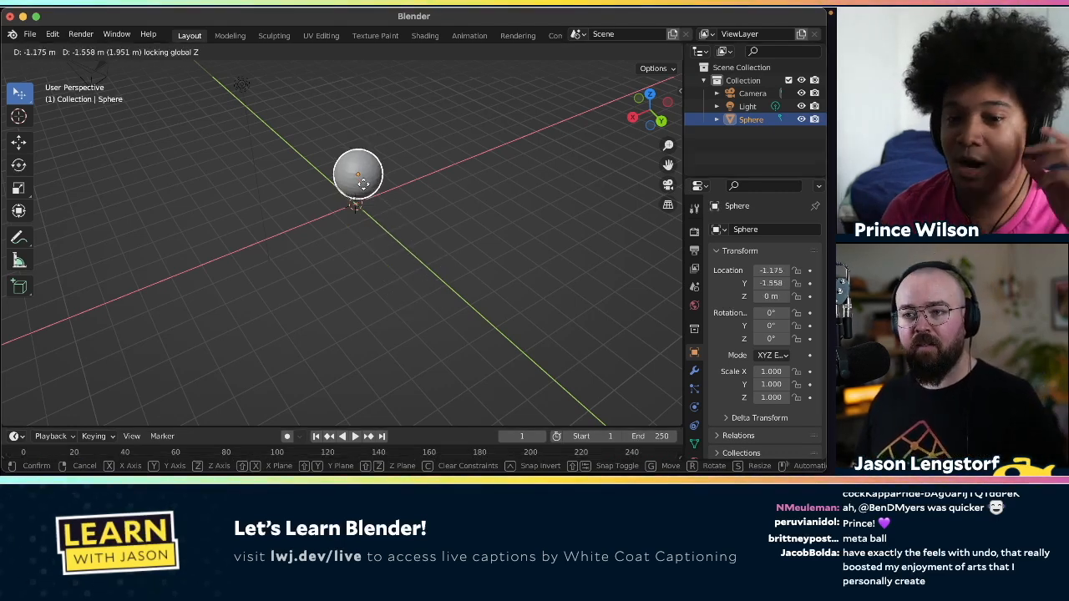
click(353, 222)
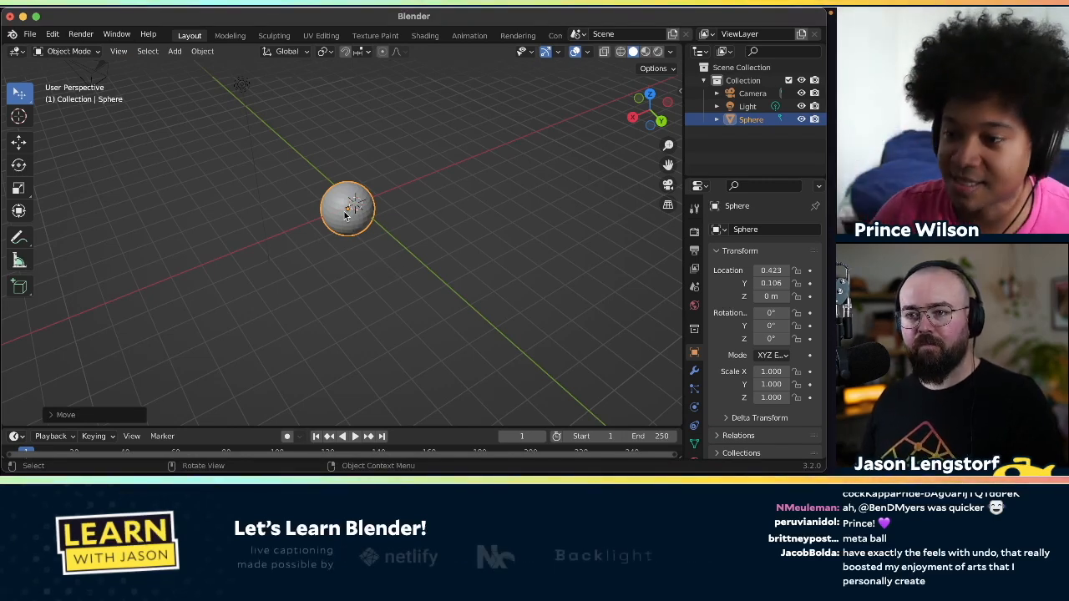
- Undo the sphere's last move, try grabbing it locked to the Y, X and Z axes, and undo that move too
key(ctrl+z)
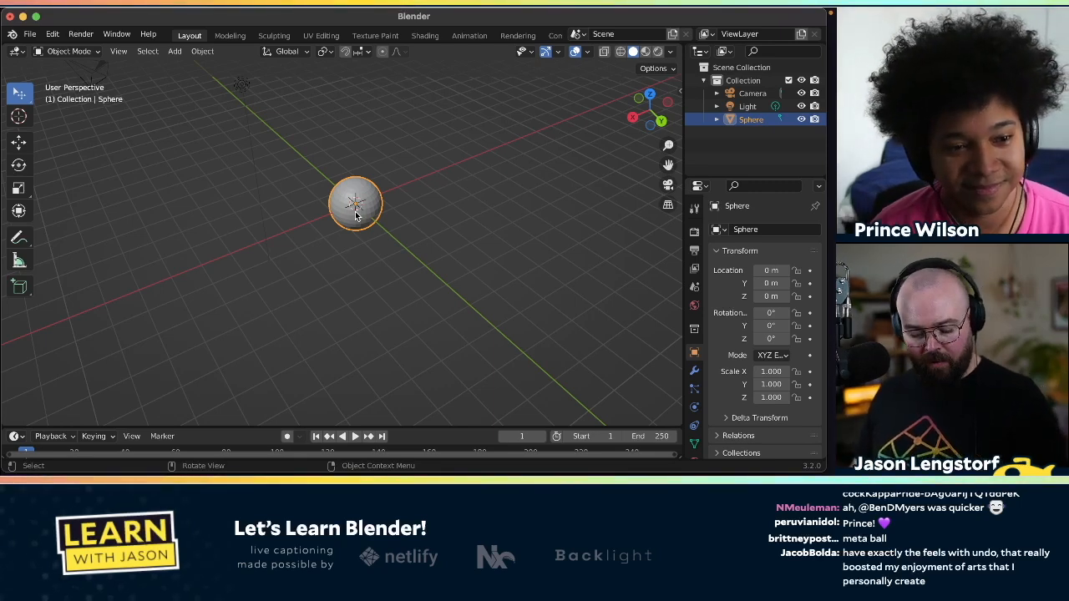
key(g)
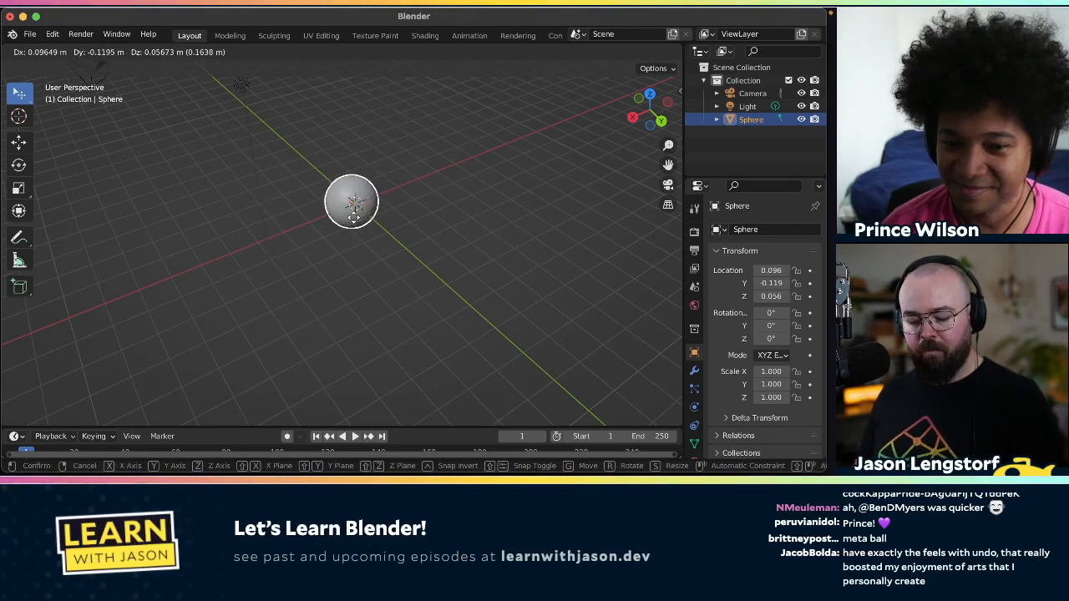
key(y)
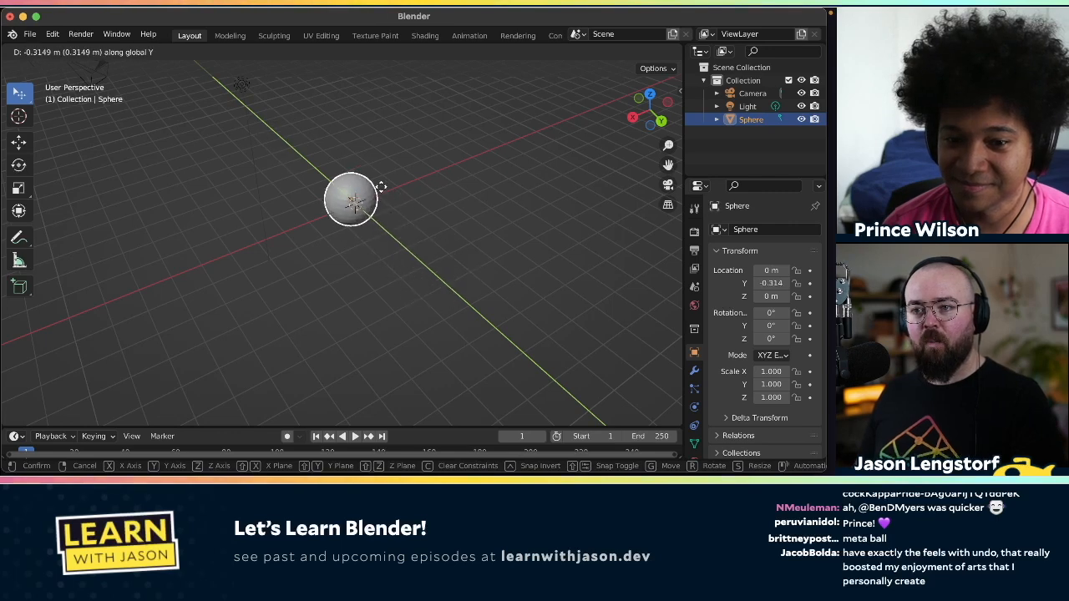
key(x)
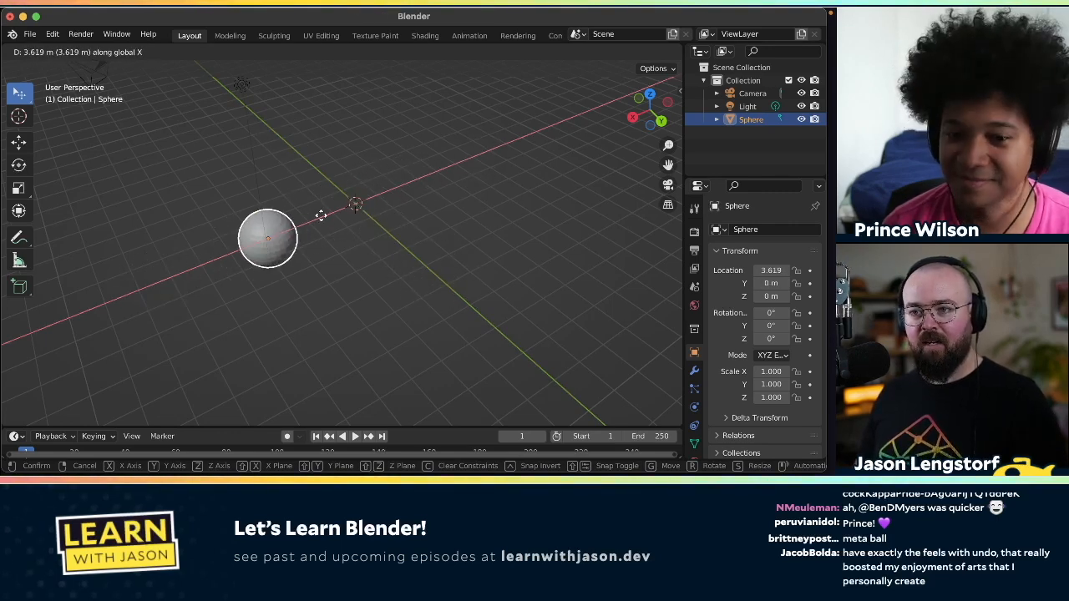
key(z)
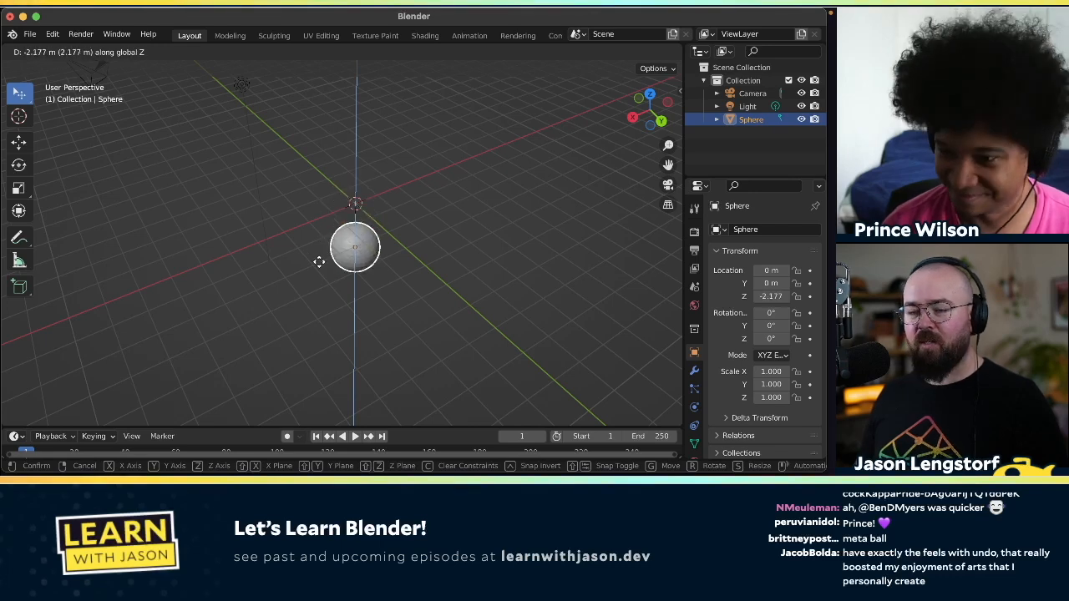
key(y)
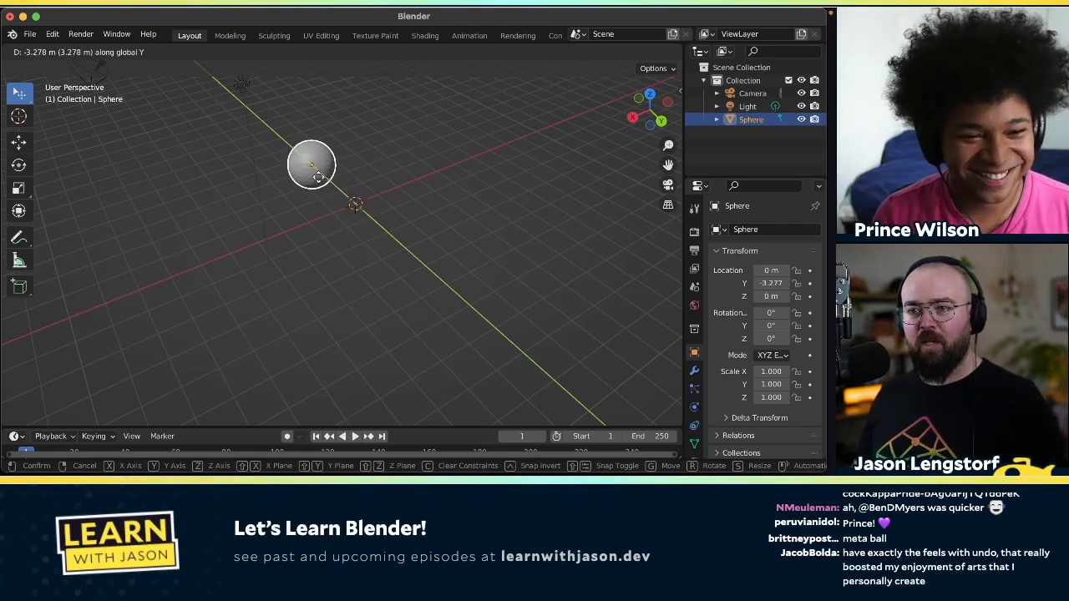
click(355, 223)
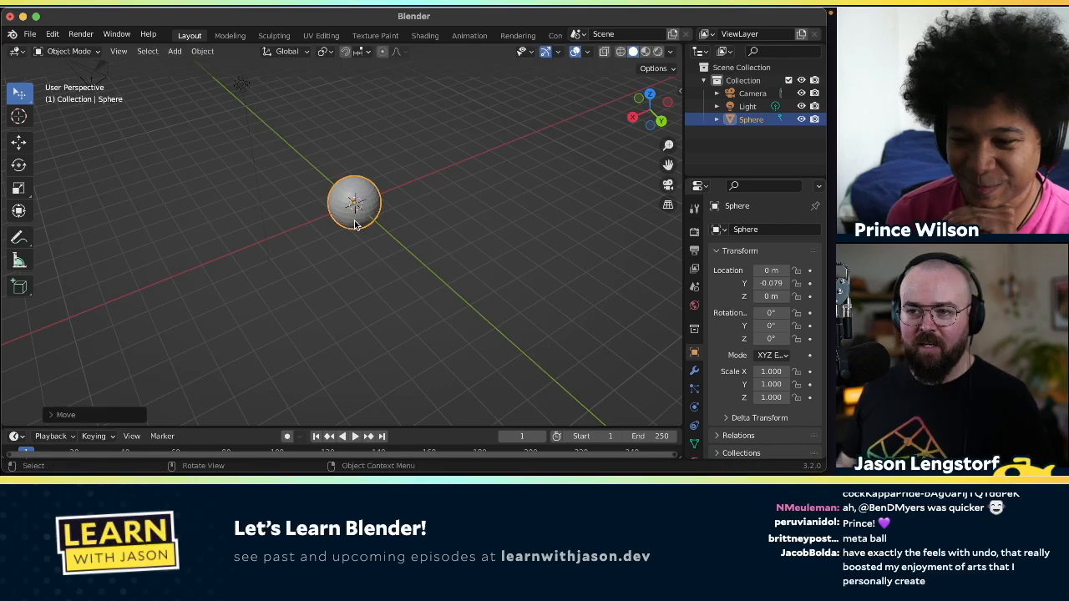
key(super+z)
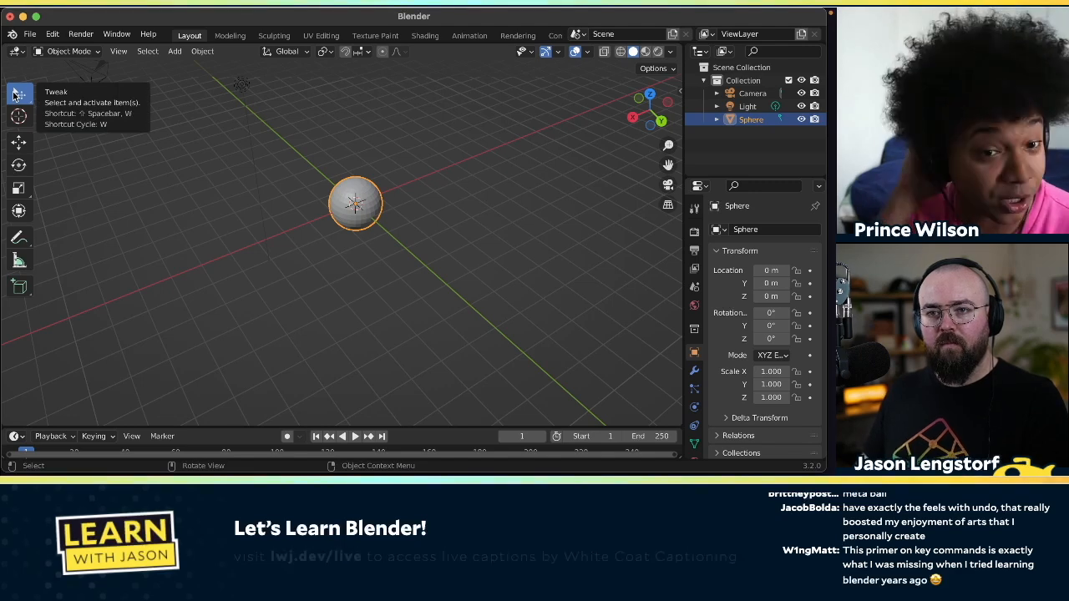
- Look through the Move tool's orientation options, try moving the sphere along separate axes with the gizmo, and undo those moves
click(18, 142)
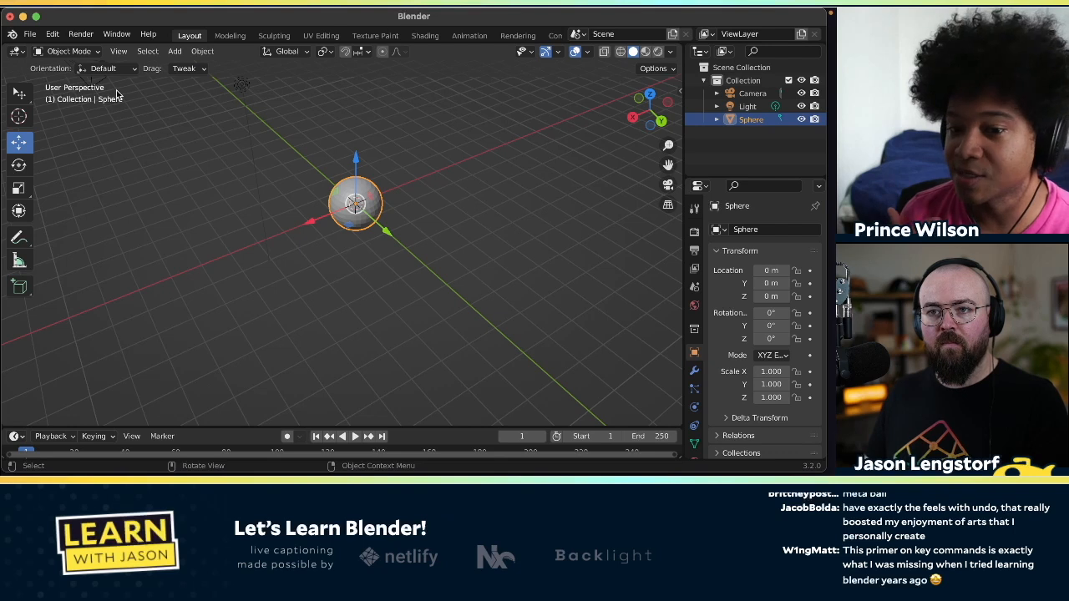
click(130, 70)
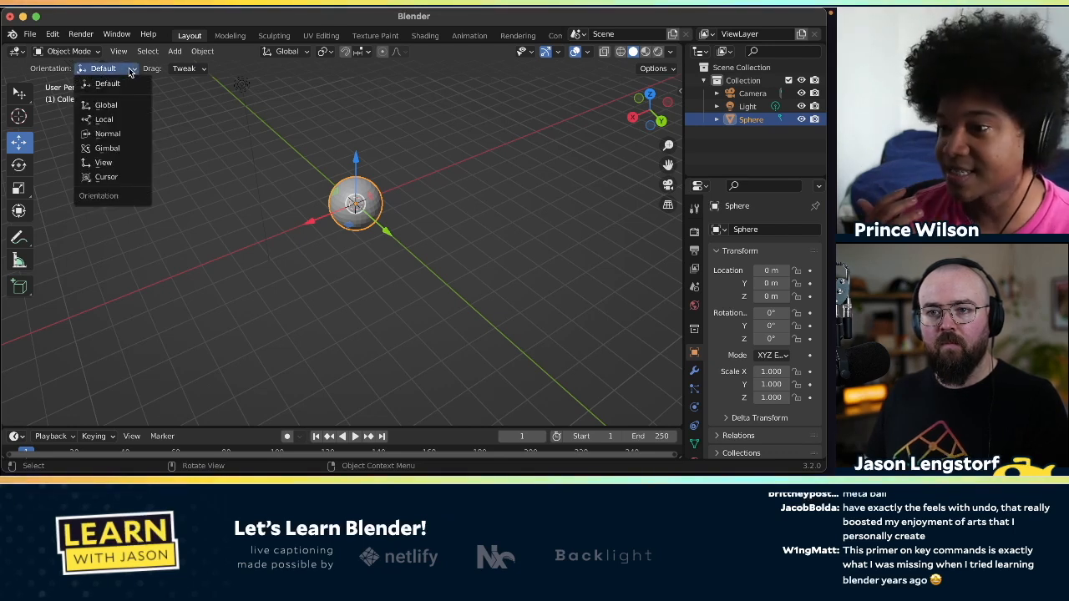
click(129, 72)
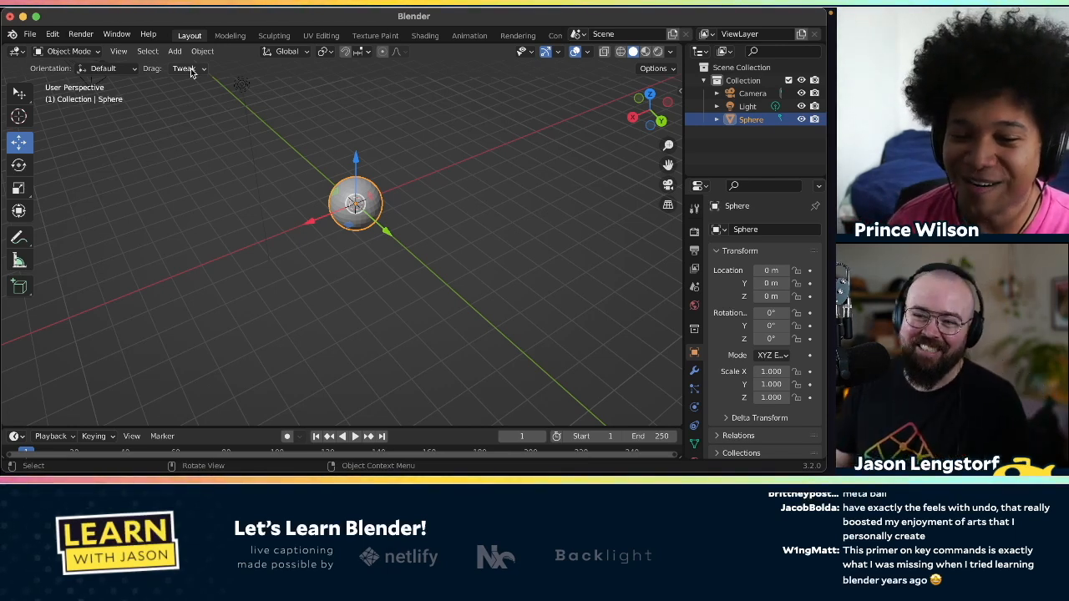
drag(382, 235, 411, 261)
mouse_move(336, 249)
mouse_down()
mouse_move(234, 295)
mouse_move(328, 261)
mouse_up()
mouse_move(373, 192)
mouse_down()
mouse_move(370, 171)
mouse_move(369, 189)
mouse_up()
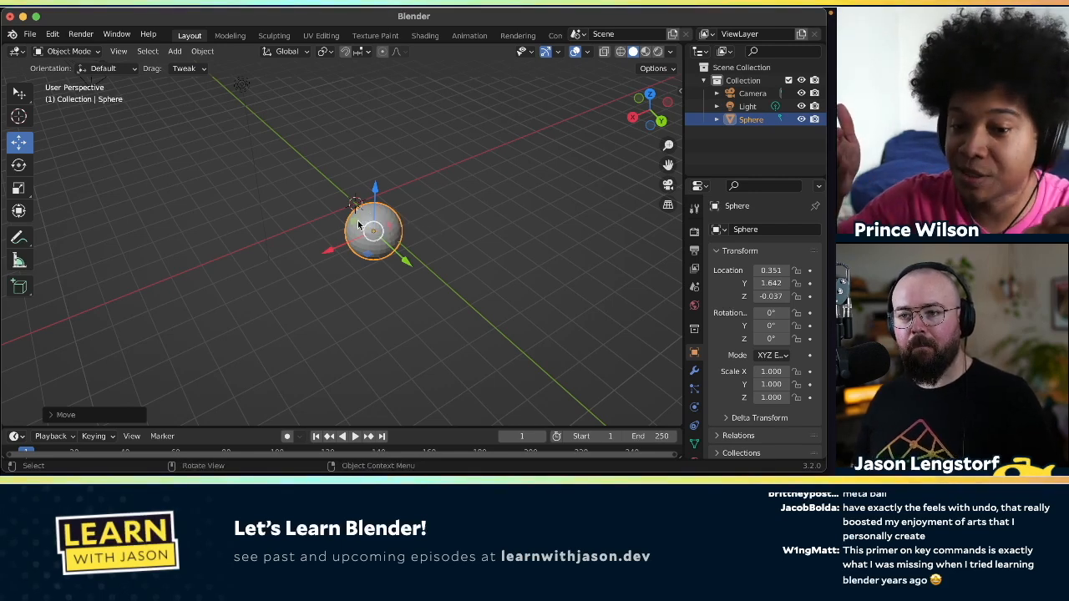
mouse_move(355, 226)
mouse_down()
mouse_move(307, 194)
mouse_move(354, 294)
mouse_move(479, 155)
mouse_move(519, 165)
mouse_move(398, 308)
mouse_move(321, 252)
mouse_move(364, 211)
mouse_up()
key(ctrl+z)
key(ctrl+z)
key(ctrl+z)
key(ctrl+z)
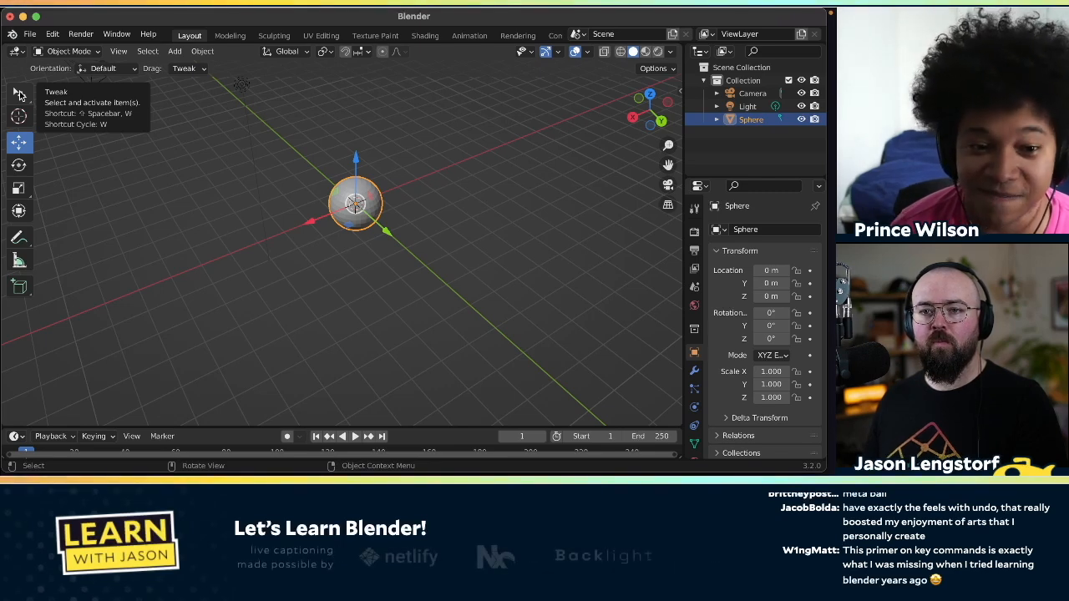
- Flatten the sphere along the Z axis with the Scale tool to a Z scale of about 0.29 and deselect it
click(19, 189)
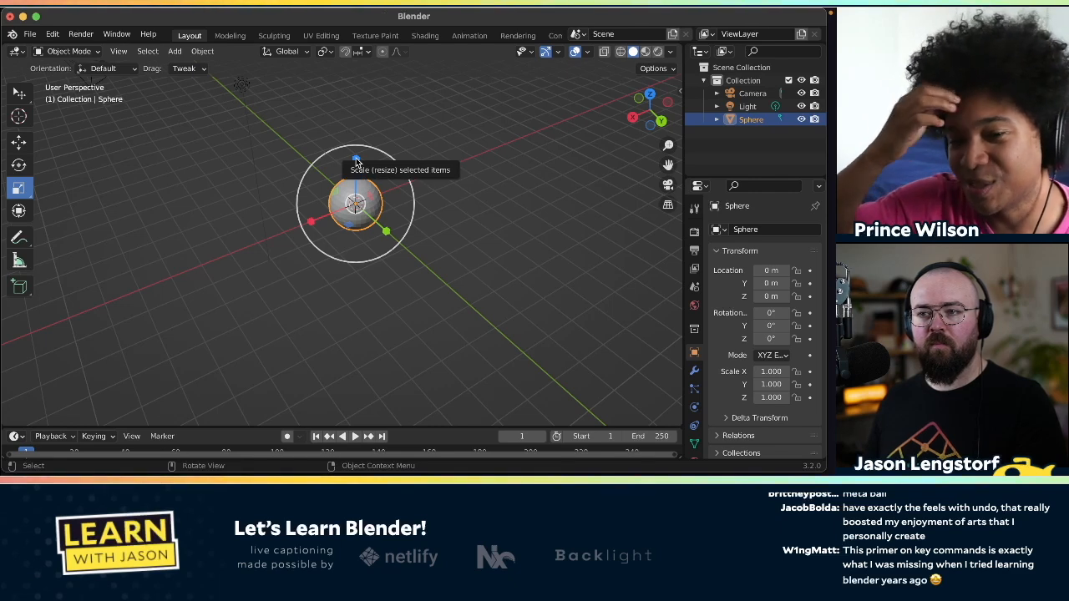
drag(355, 158, 343, 194)
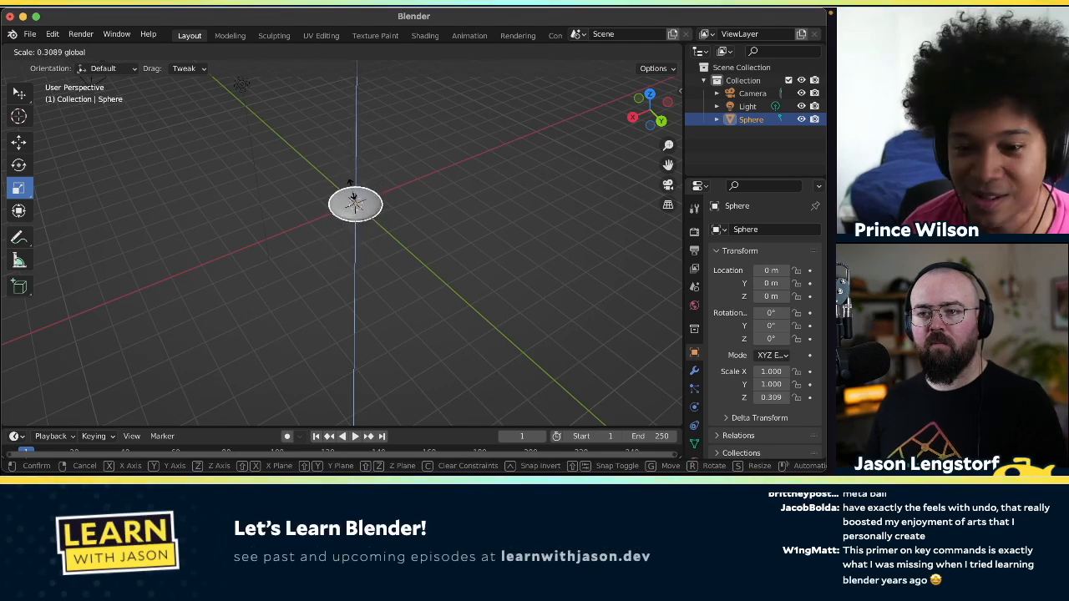
key(Escape)
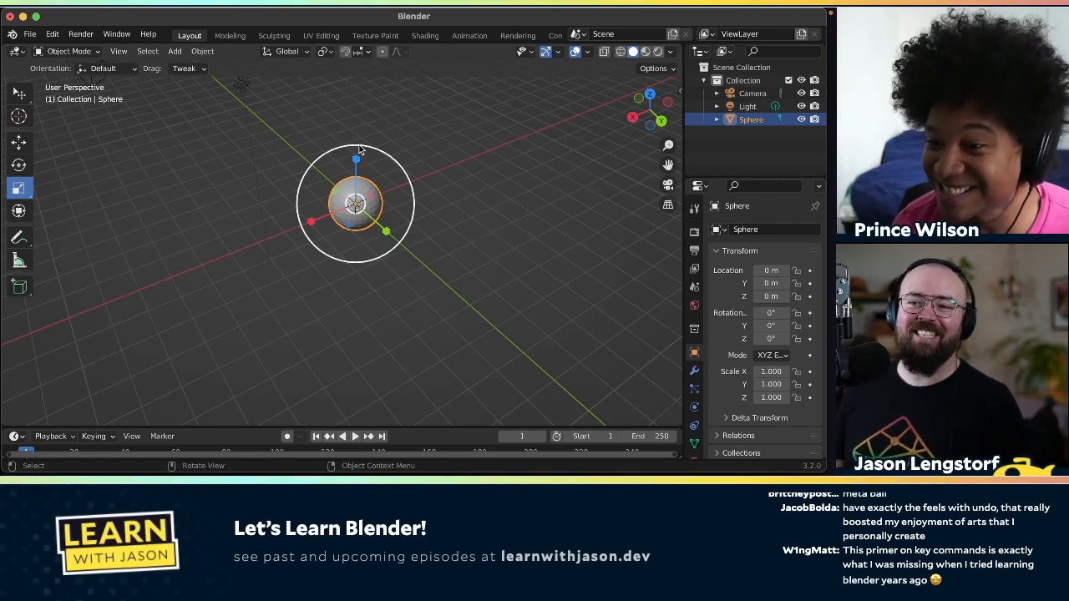
drag(353, 156, 355, 194)
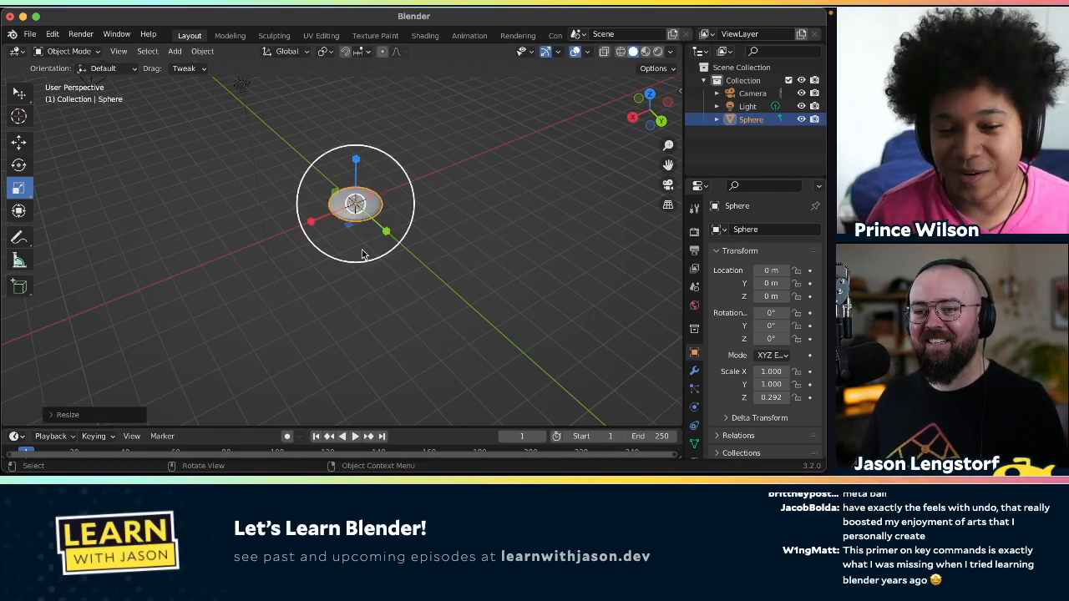
click(407, 287)
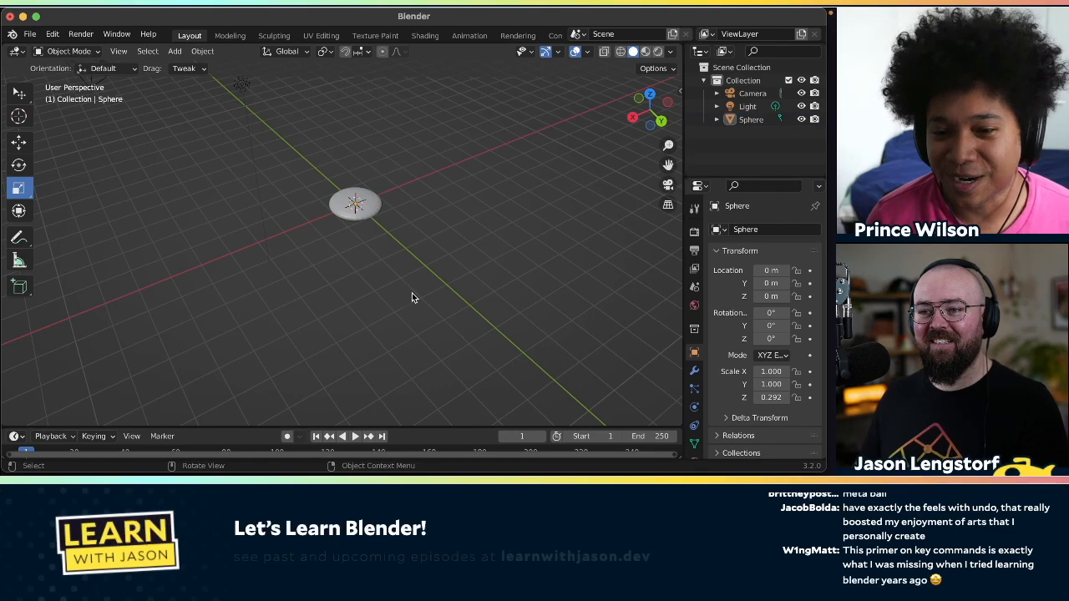
- Widen the flattened sphere equally in X and Y to a scale of about 5.0, reduce it to about 2.51, and deselect it
click(366, 211)
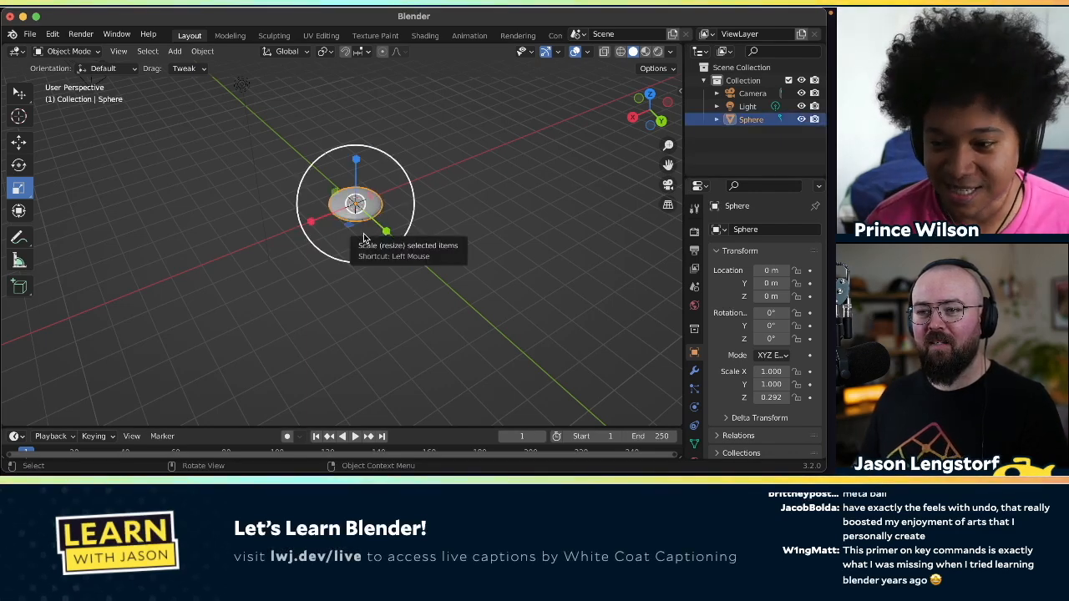
drag(351, 230, 342, 332)
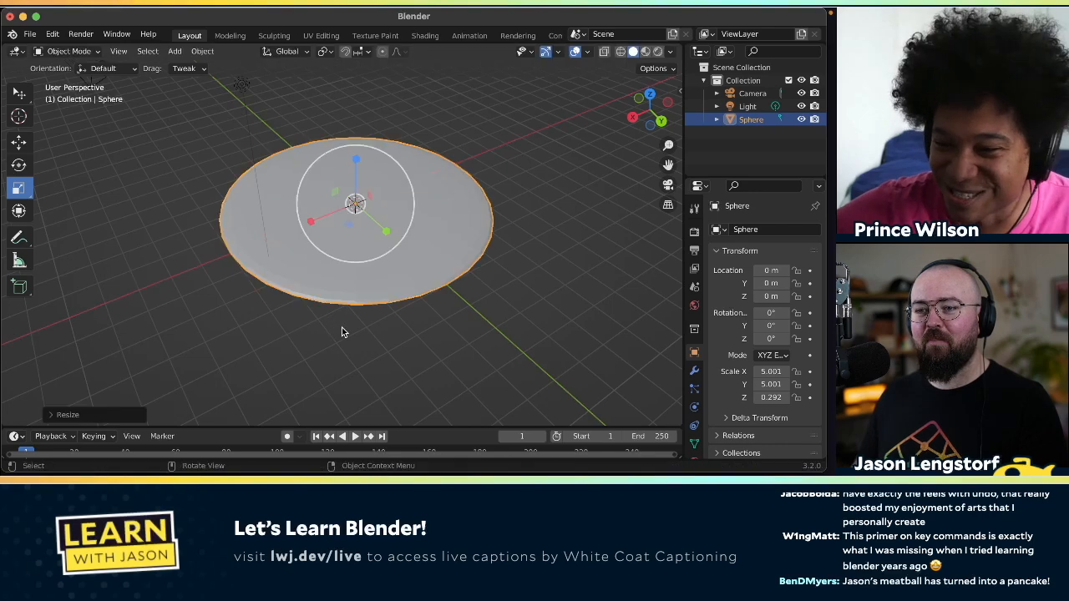
click(456, 314)
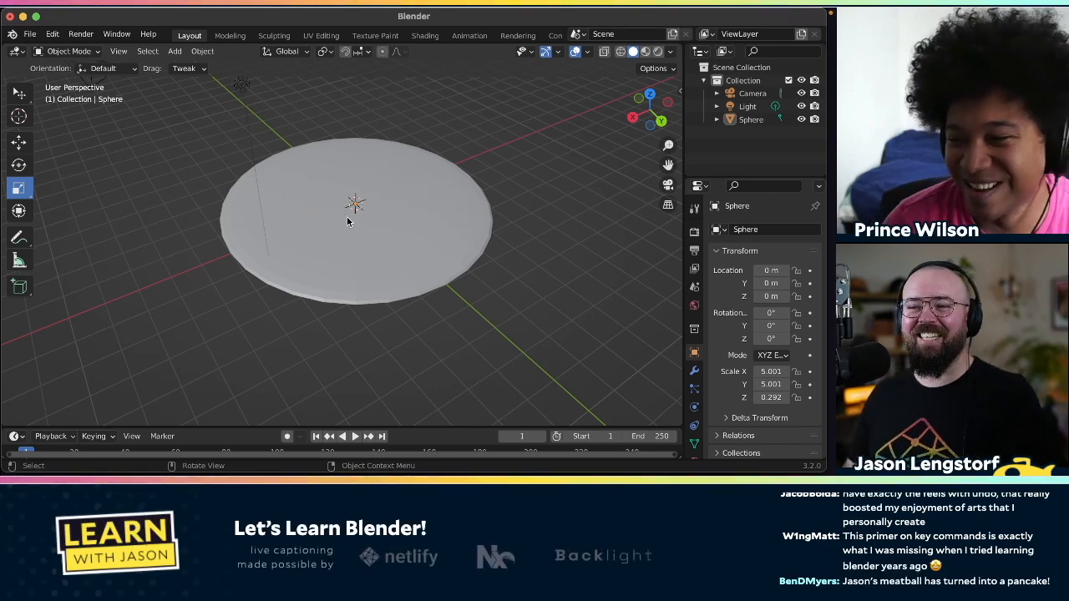
click(359, 240)
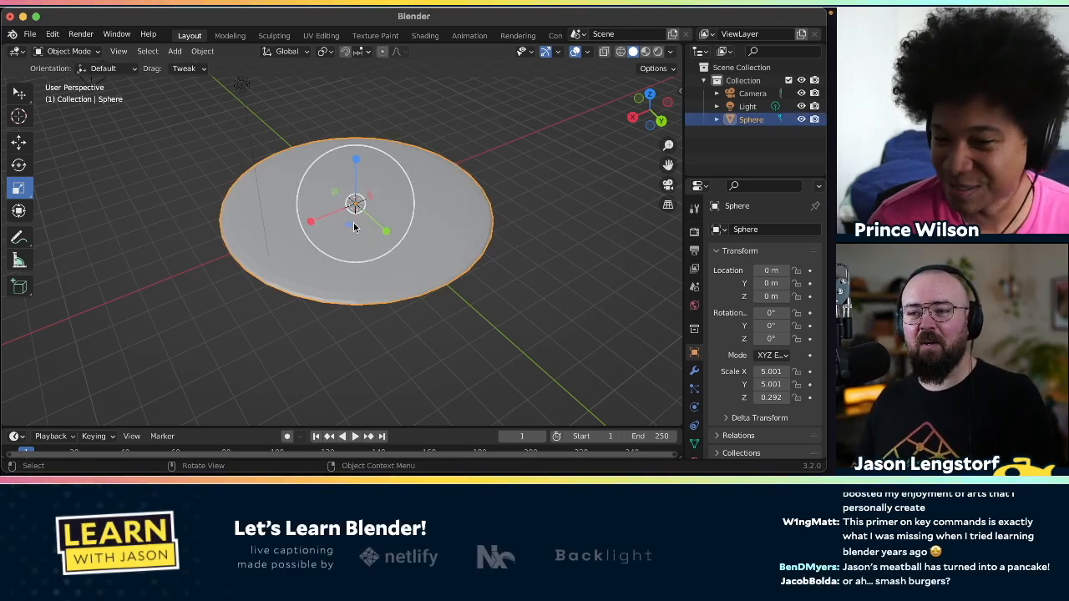
drag(347, 222, 352, 214)
click(405, 303)
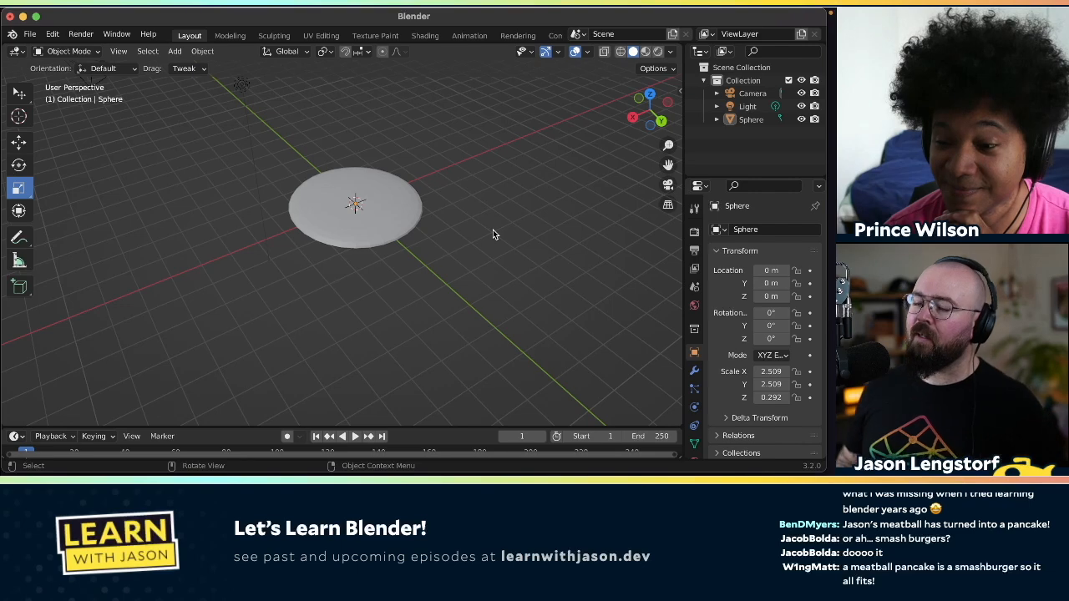
- Examine the flattened sphere from several angles and distances, and compare the scene camera's view with the user perspective
mouse_move(547, 10)
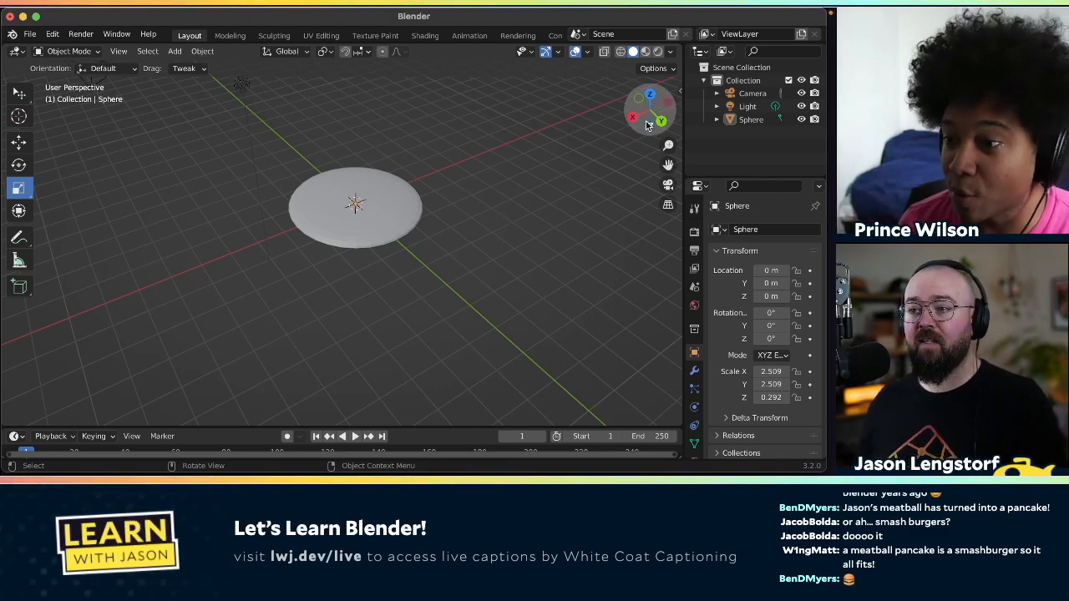
drag(663, 127, 708, 109)
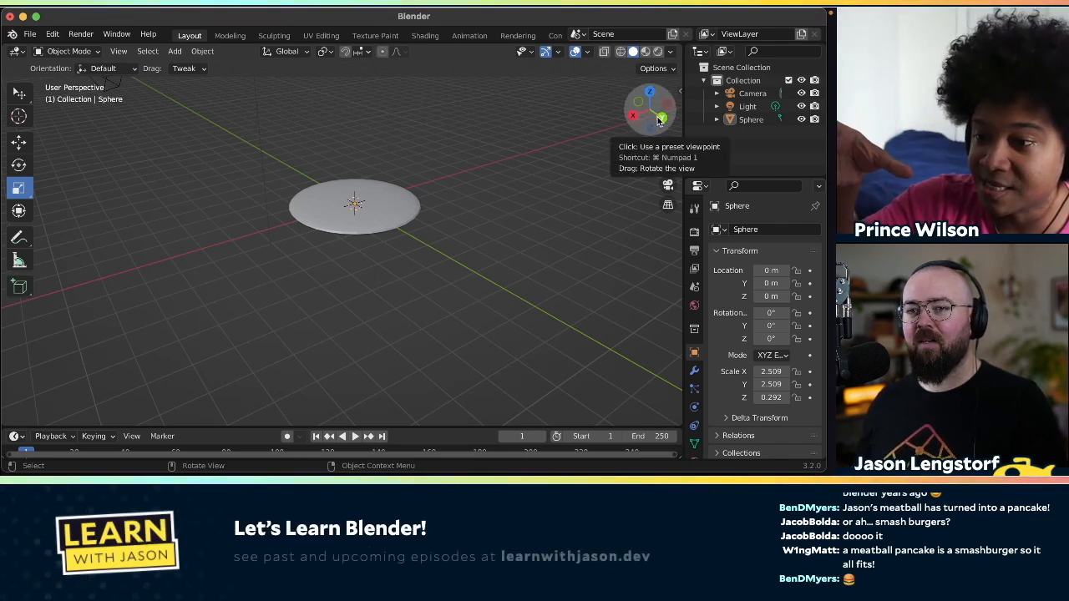
drag(659, 121, 661, 102)
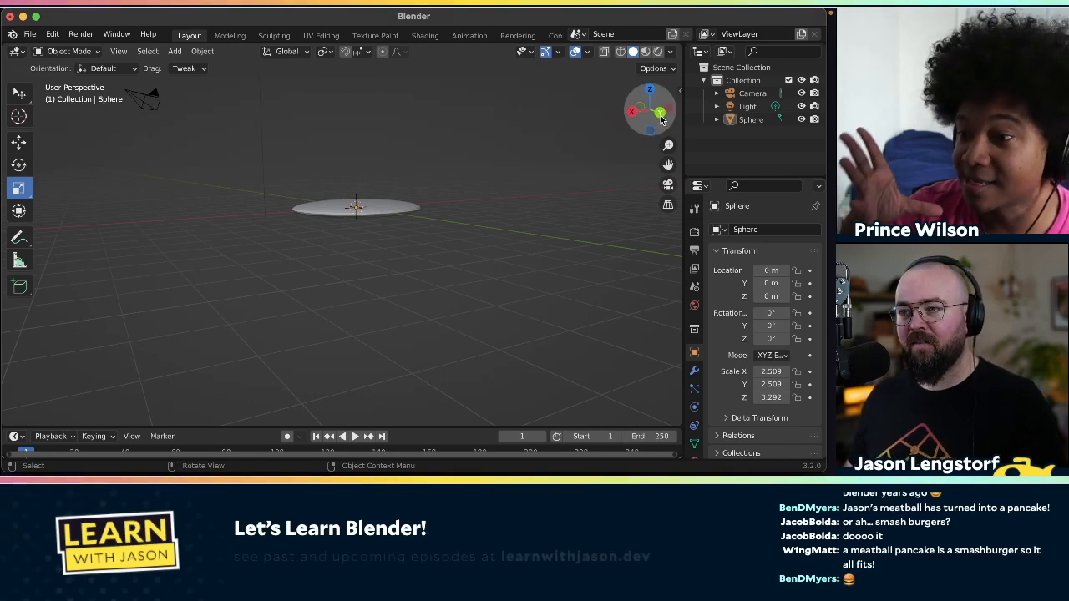
mouse_move(659, 116)
mouse_down()
mouse_move(653, 142)
mouse_move(662, 121)
mouse_up()
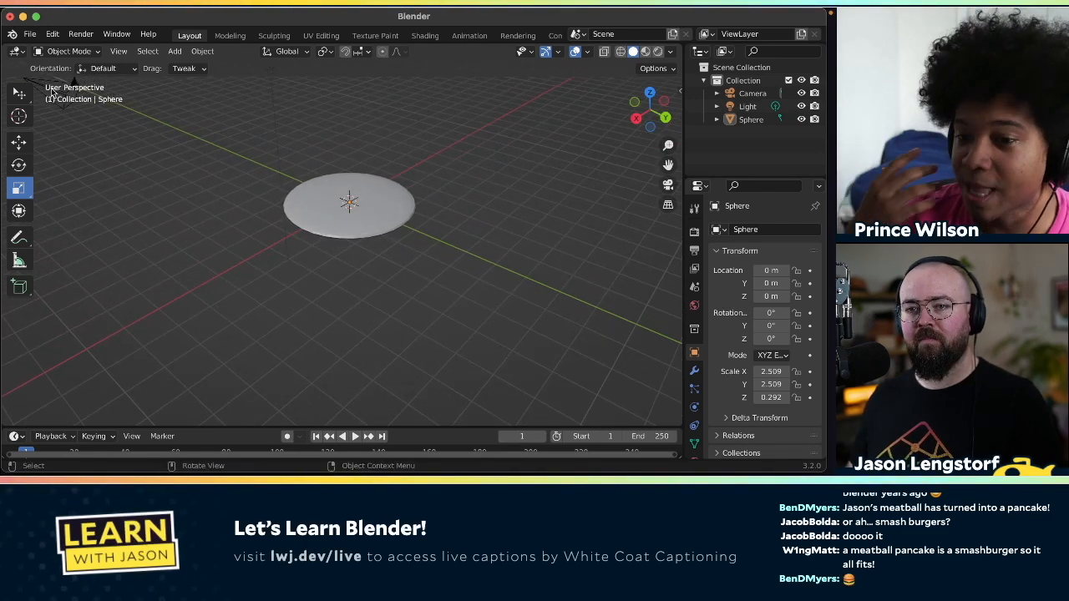
scroll(345, 214, down, 3)
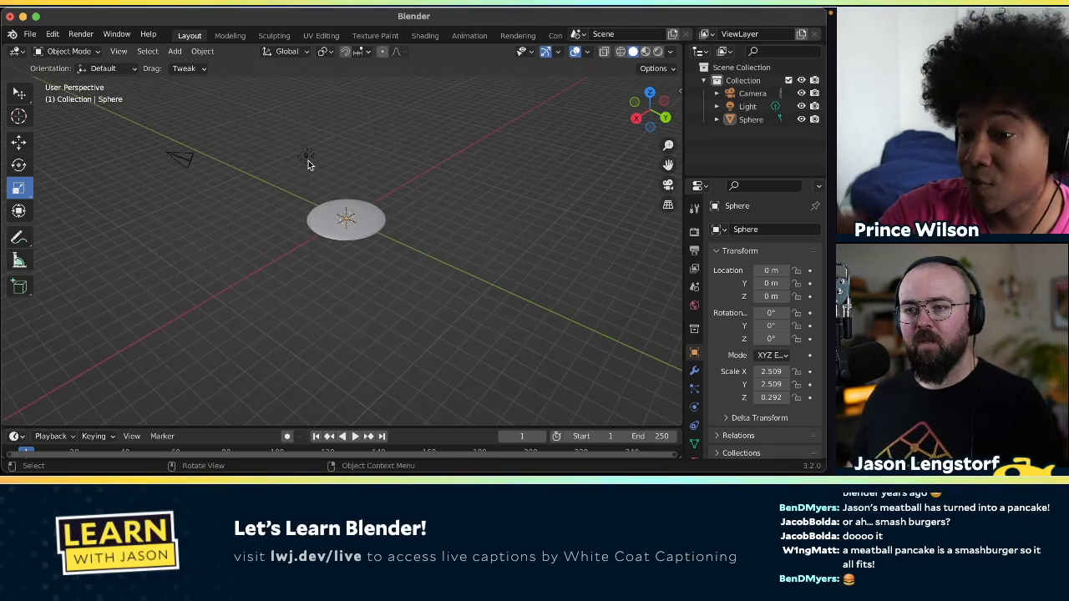
scroll(308, 164, up, 2)
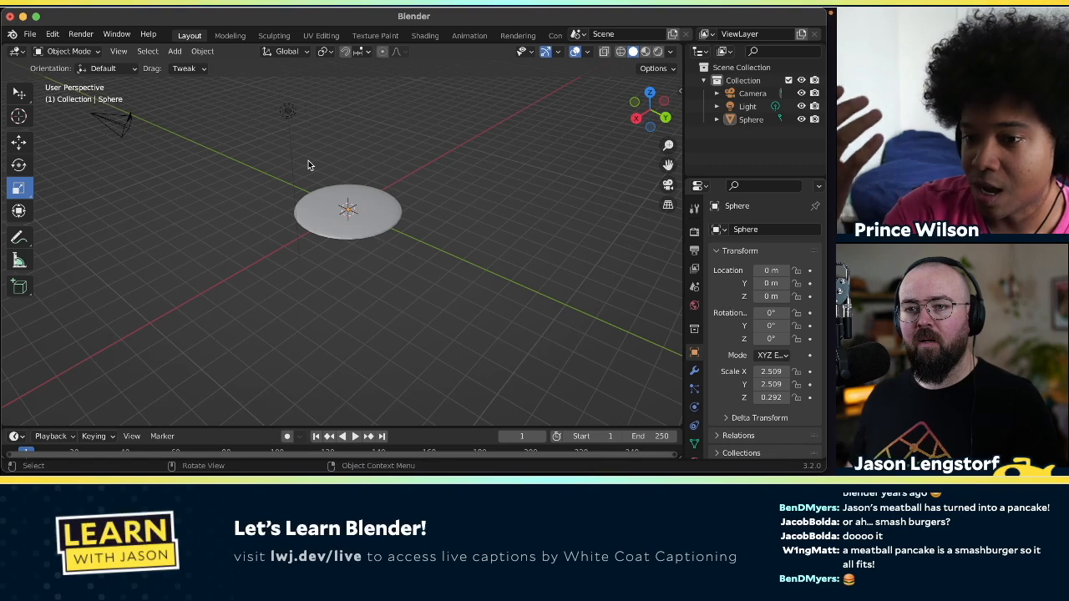
click(668, 185)
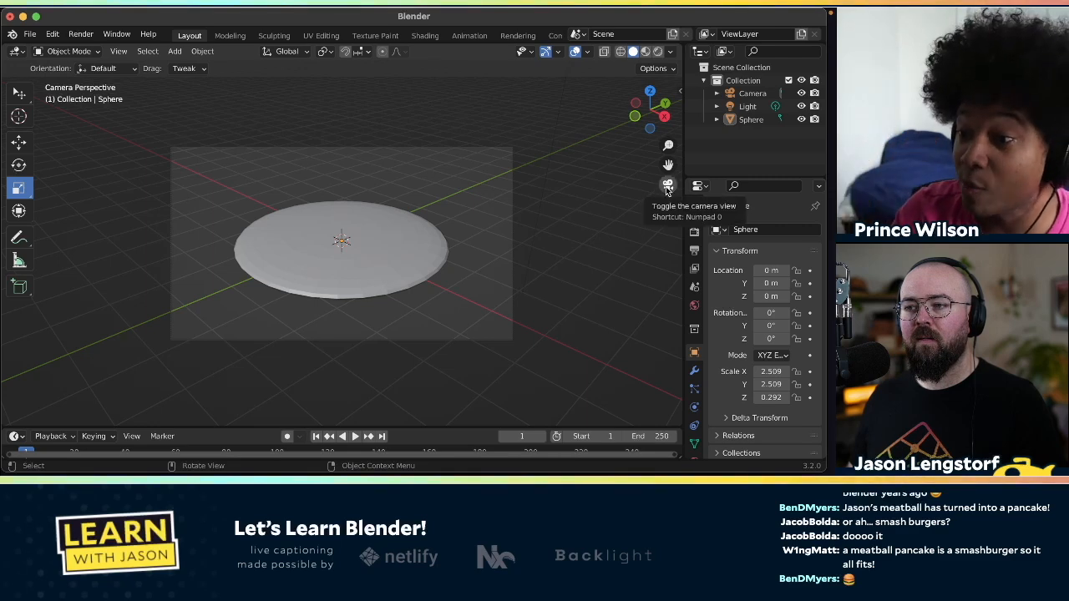
click(668, 186)
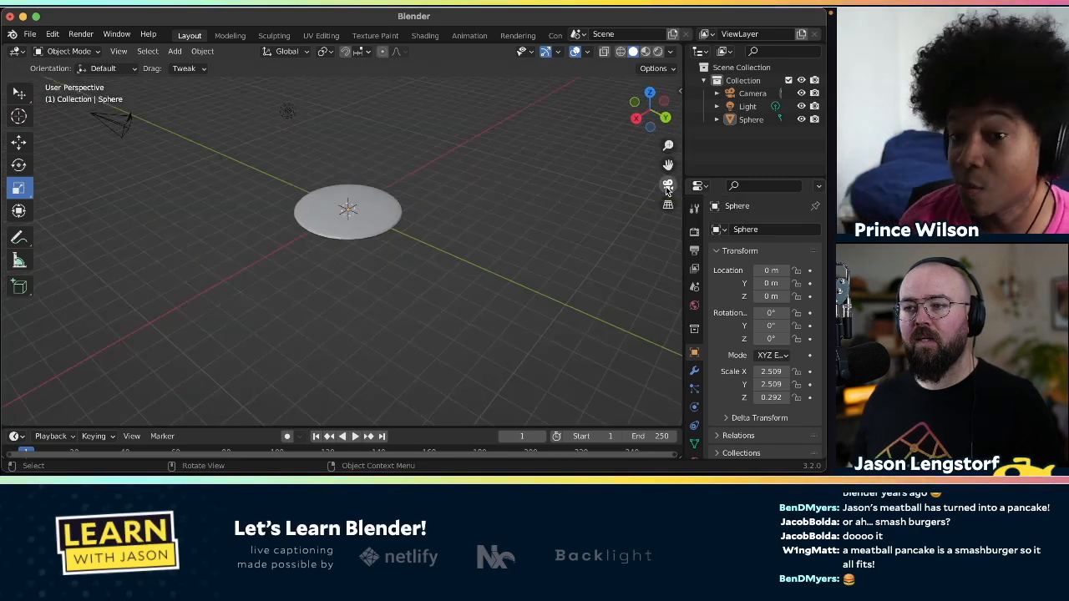
click(667, 186)
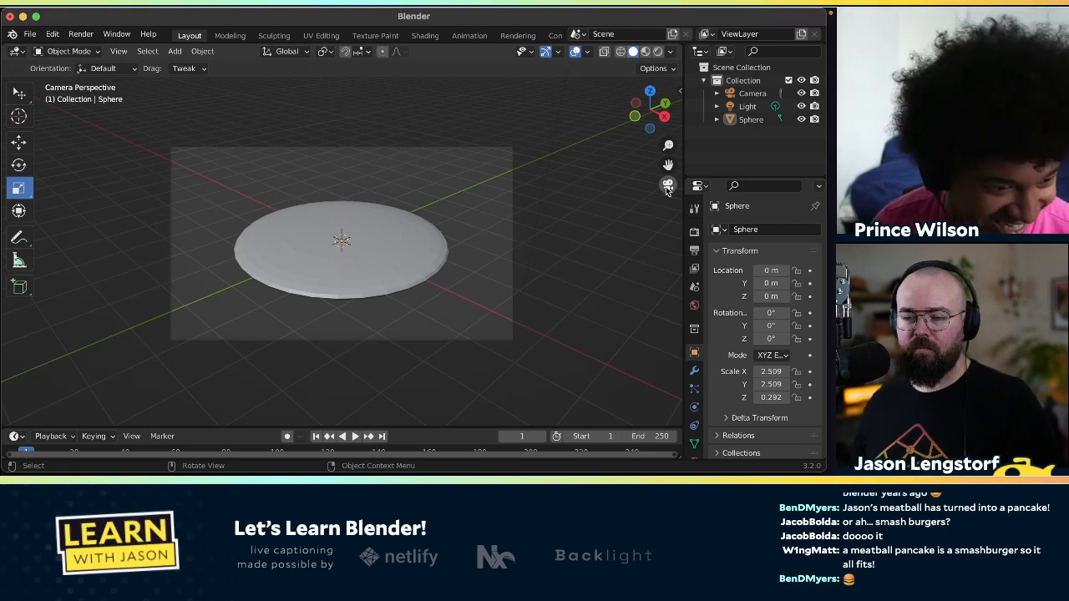
click(668, 186)
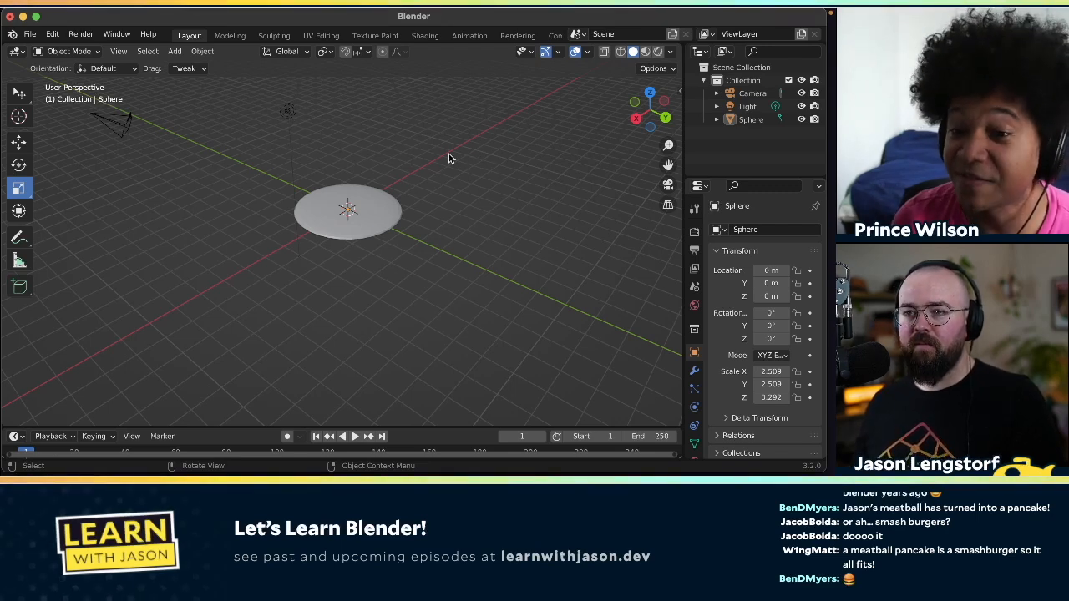
- Select the light and scale it with the gizmo to about X 5.25, Y -63.94 and Z -37.94
click(287, 113)
drag(287, 113, 215, 145)
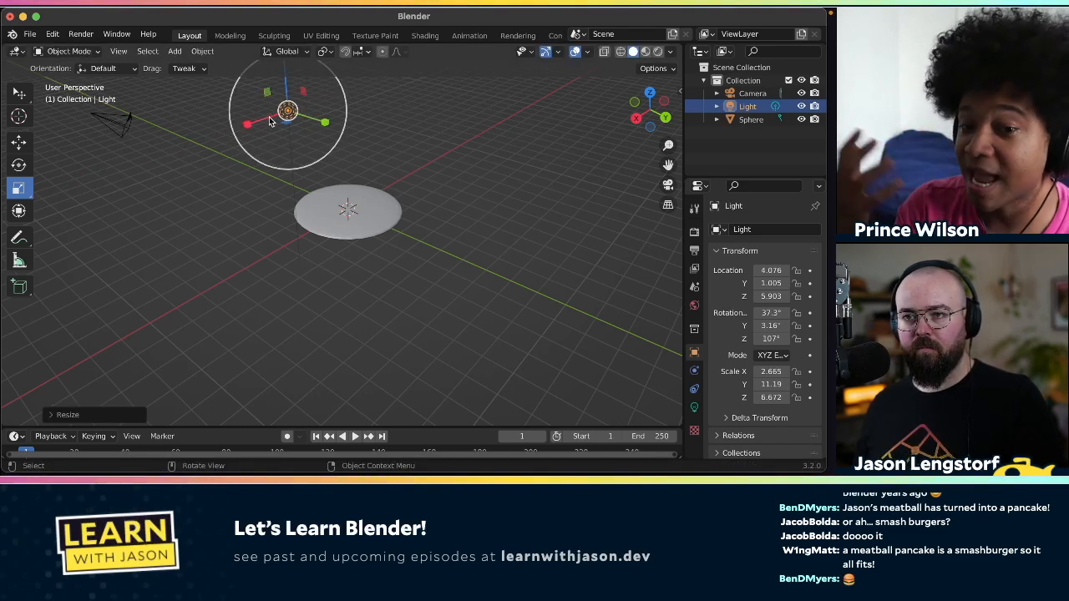
drag(268, 92, 381, 232)
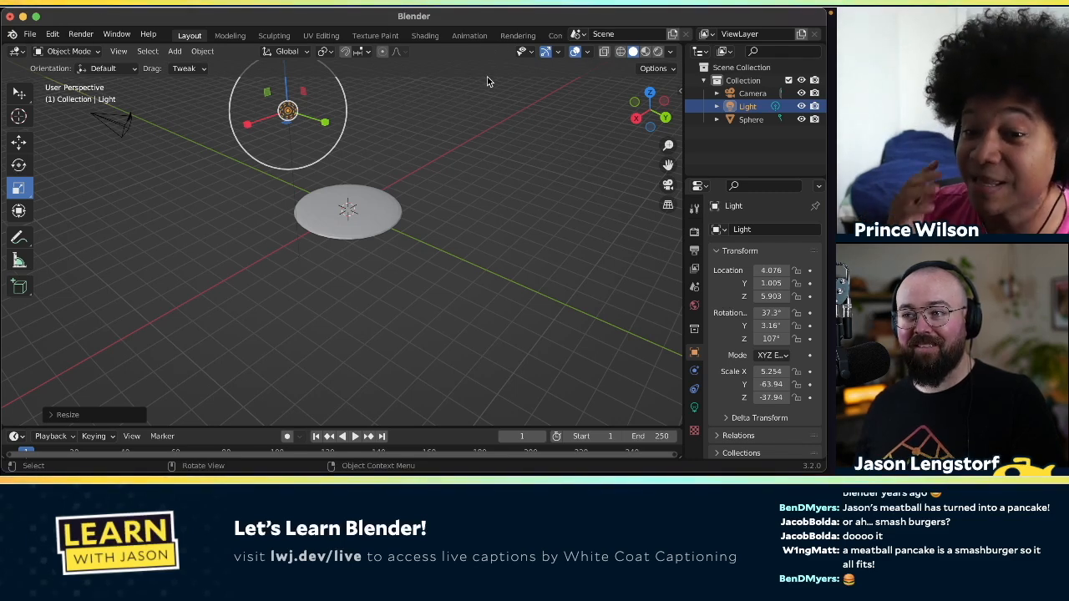
- Display the viewport in wireframe shading and move the light to about X 3.57, Y 0.85, Z 6.61
click(620, 52)
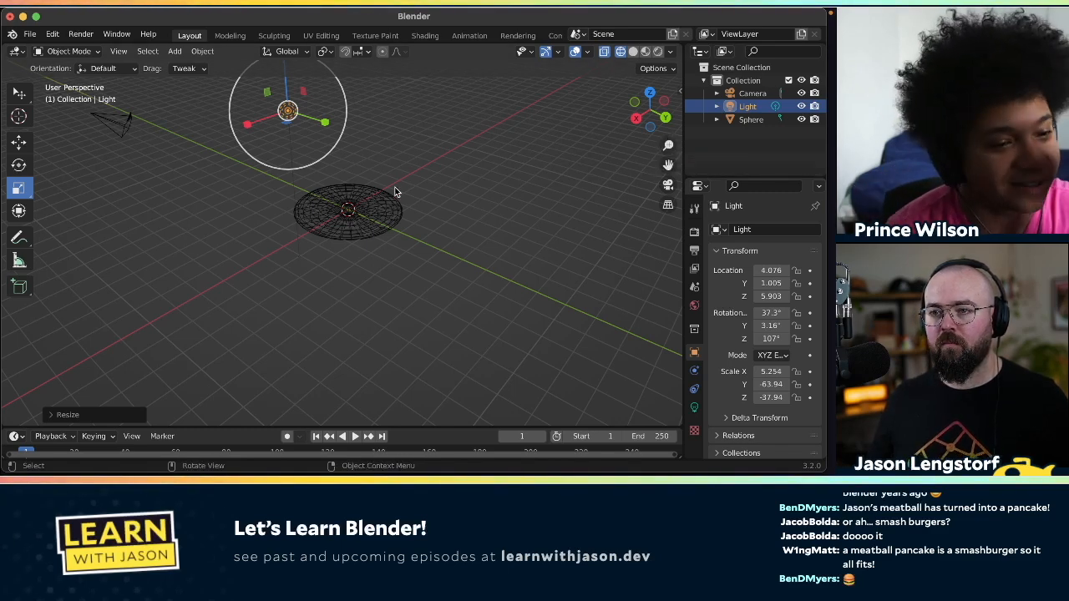
key(g)
click(348, 200)
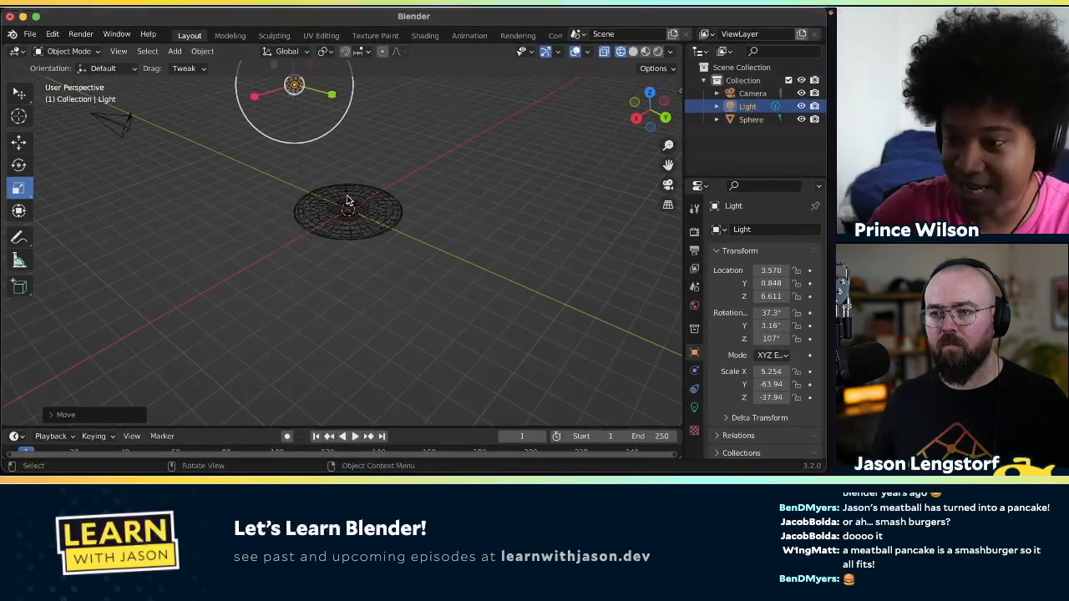
- Examine the wireframe of the flattened sphere from several angles and distances, including close up and edge-on
middle_drag(348, 201, 359, 188)
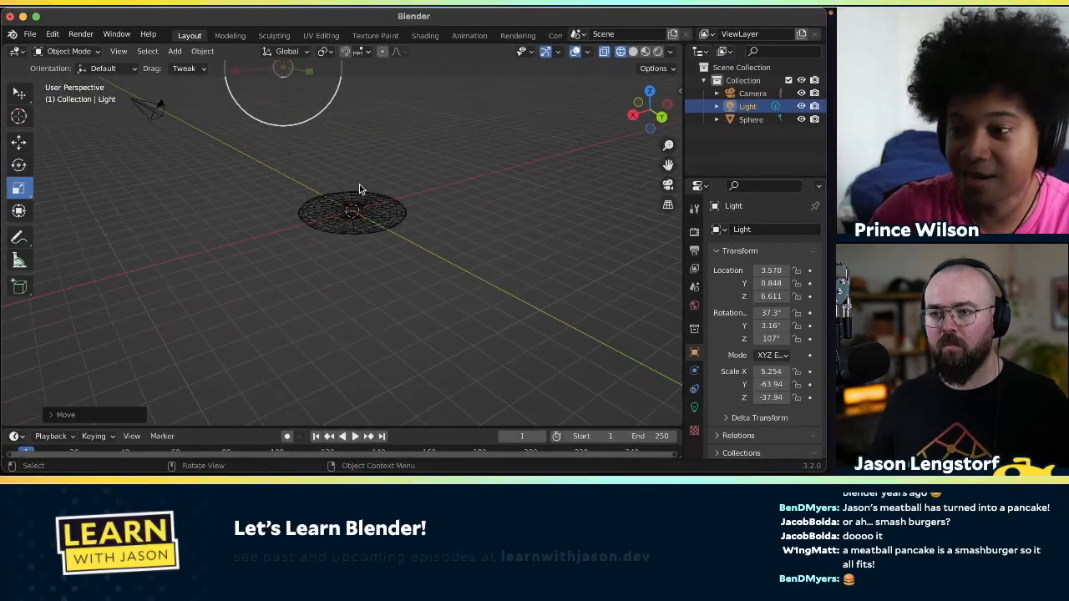
scroll(354, 198, up, 1)
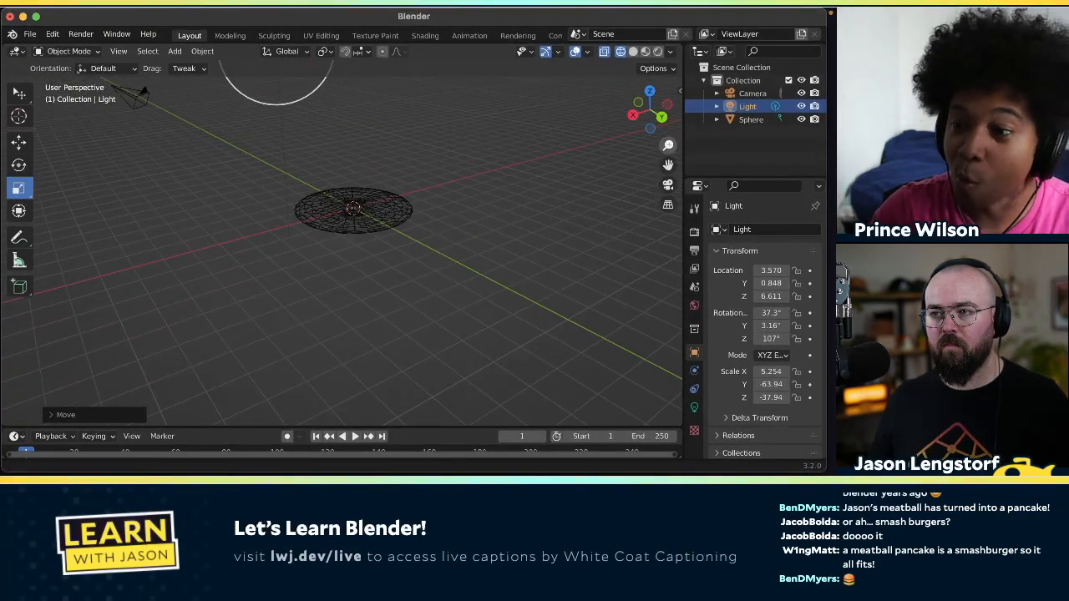
drag(668, 145, 668, 117)
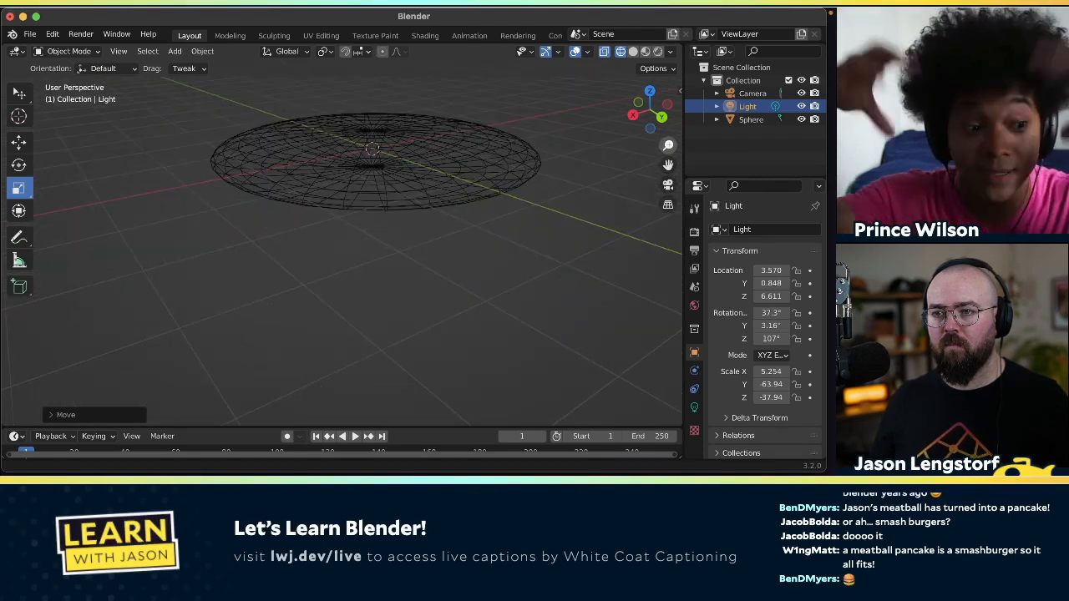
scroll(383, 196, up, 3)
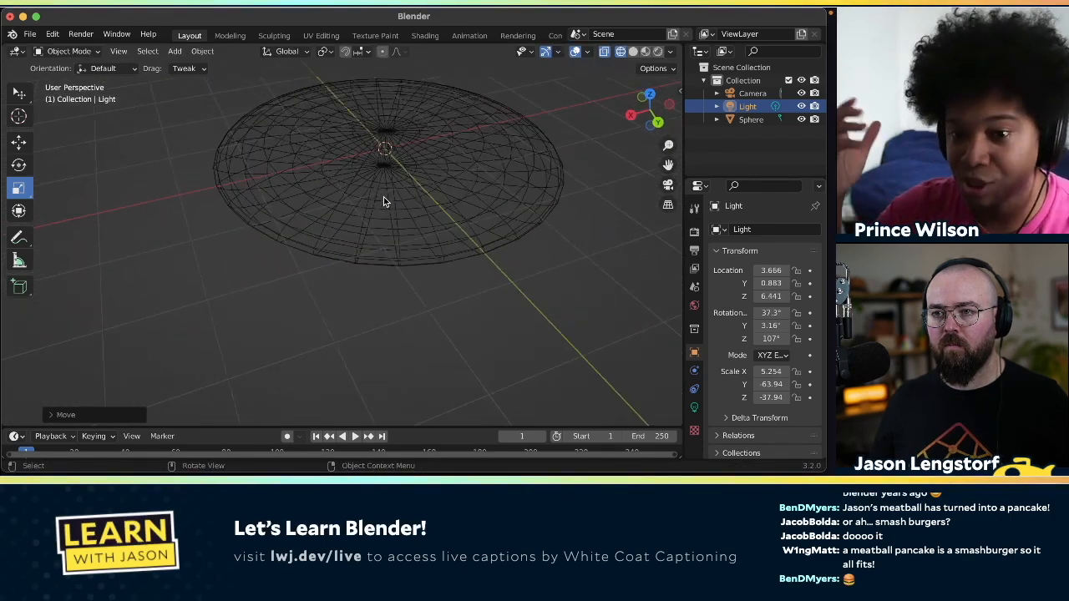
scroll(383, 201, down, 5)
scroll(383, 201, up, 5)
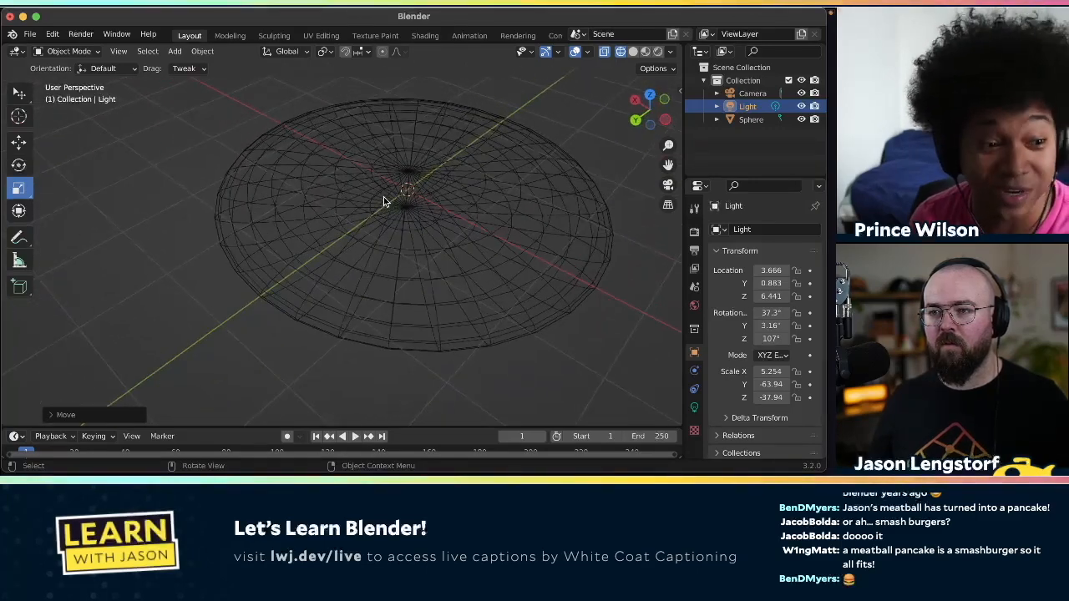
scroll(384, 201, down, 5)
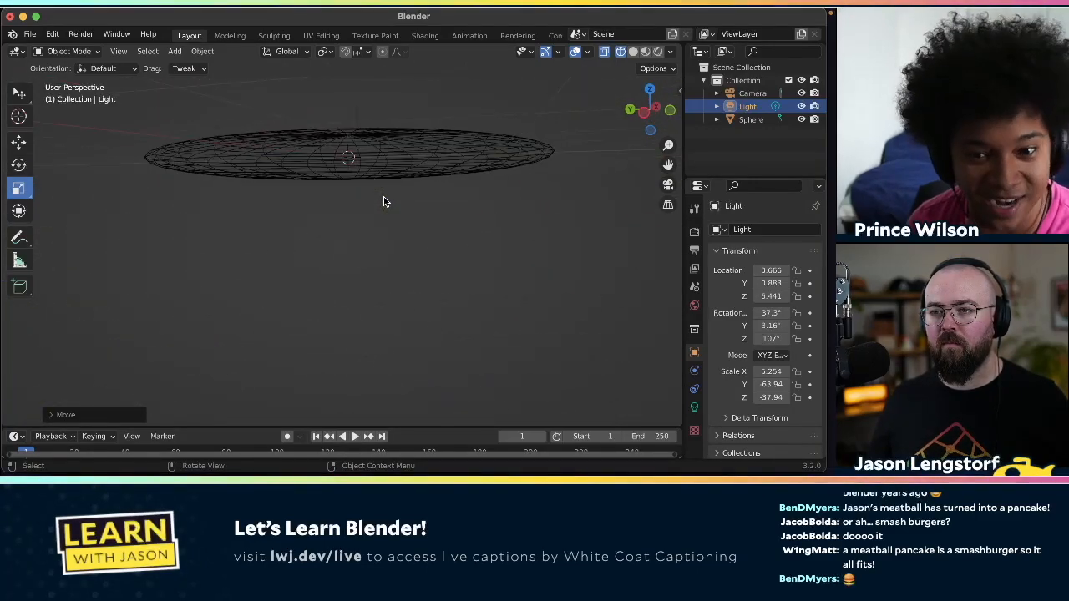
scroll(383, 201, up, 5)
scroll(384, 201, left, 5)
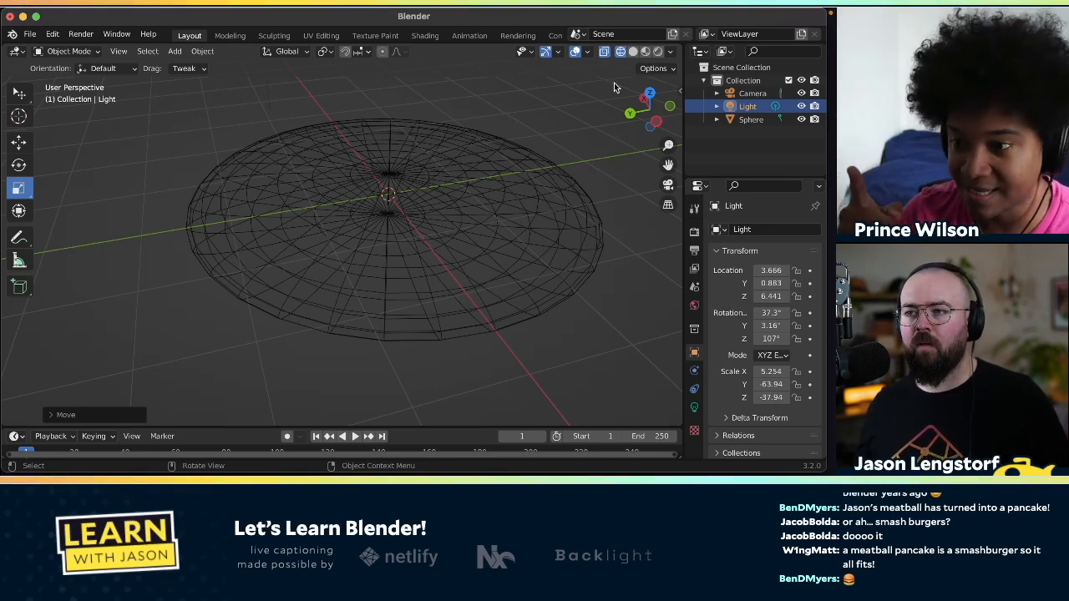
scroll(515, 186, right, 5)
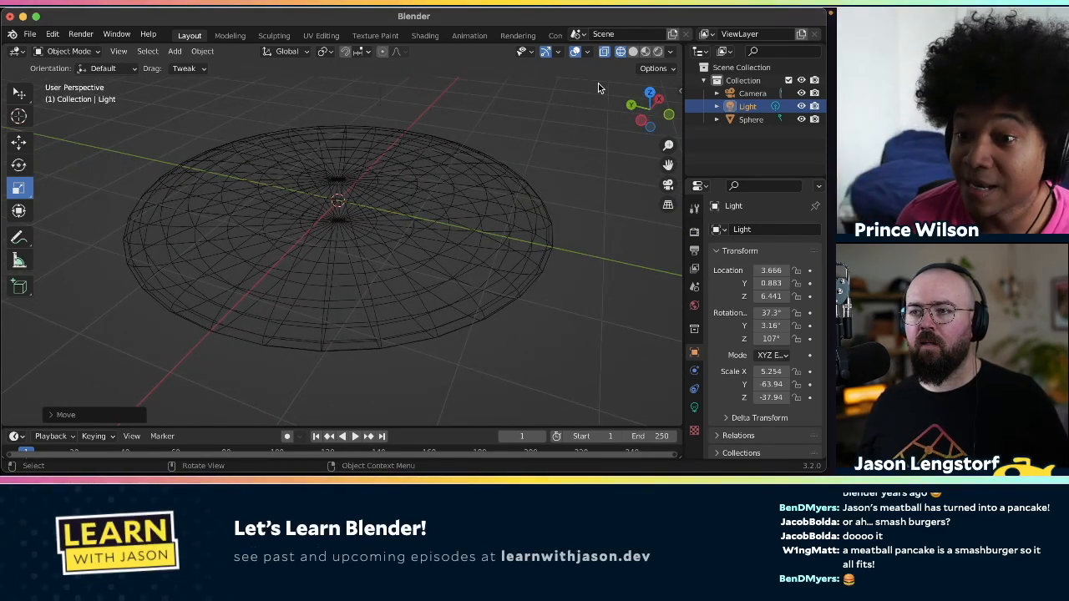
- Change the viewport shading to Solid and then Material Preview, and inspect the flattened sphere from above and below
click(632, 51)
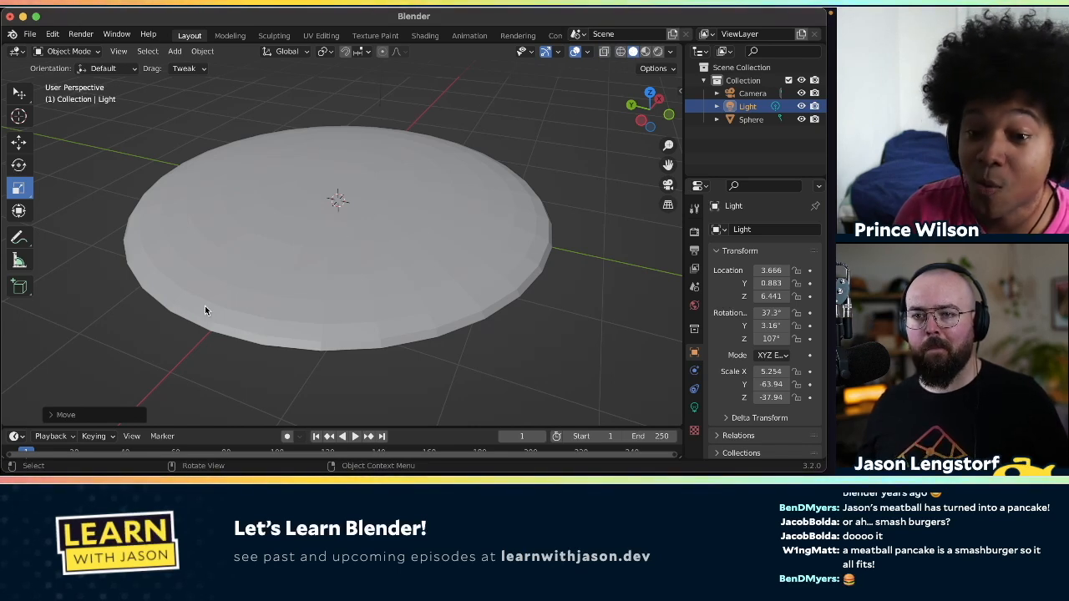
click(643, 52)
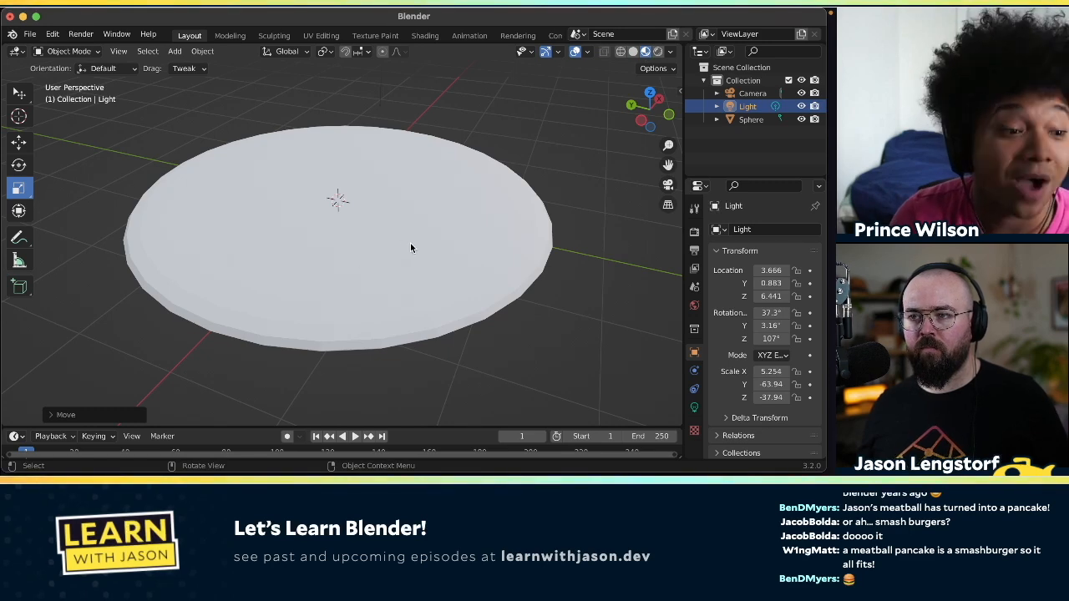
scroll(408, 246, down, 5)
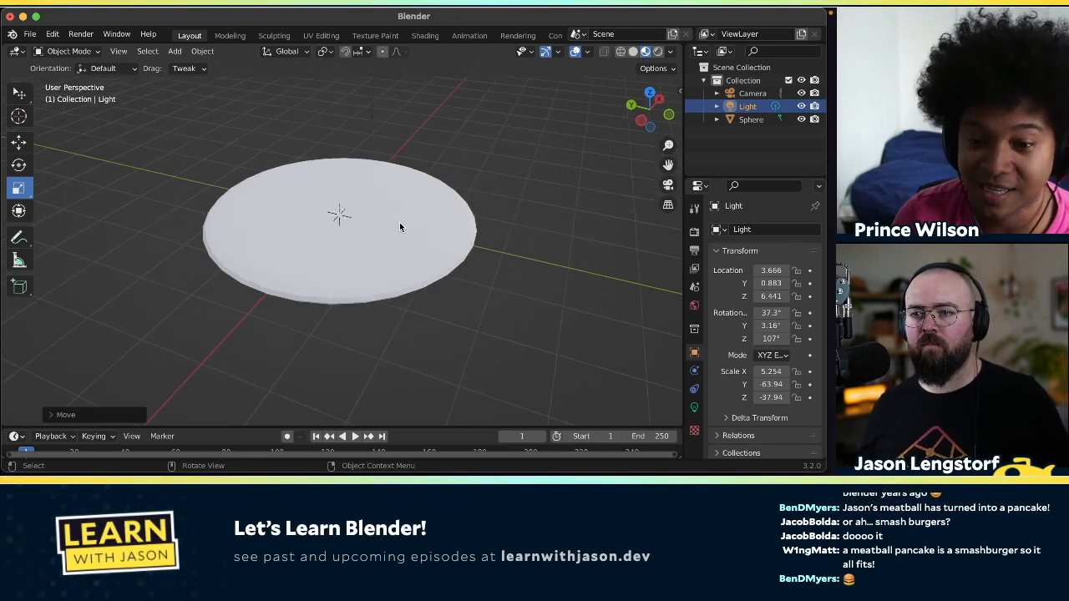
scroll(405, 211, down, 3)
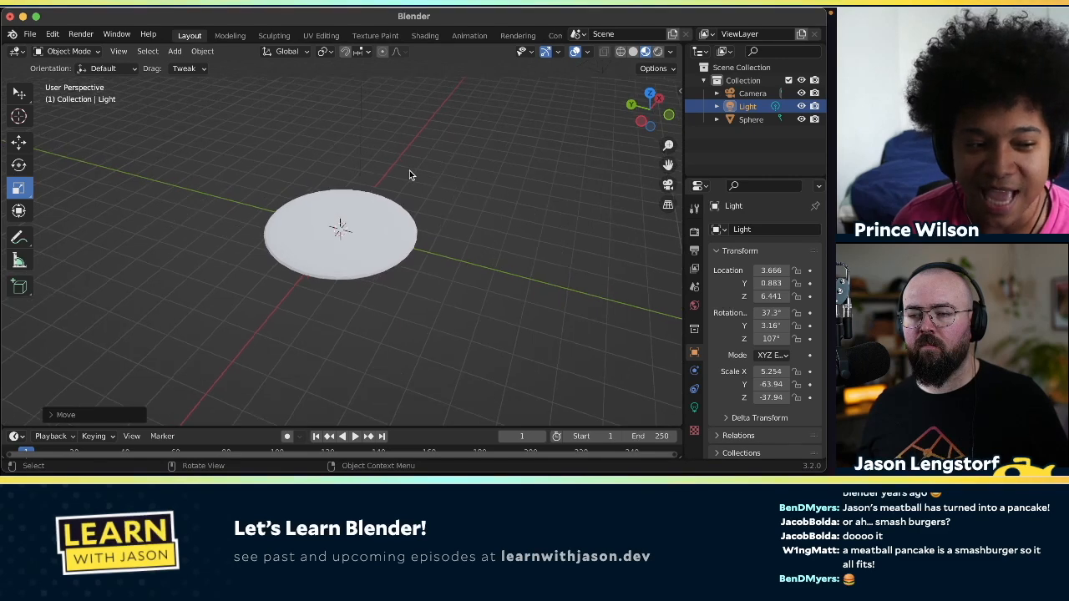
scroll(410, 171, down, 10)
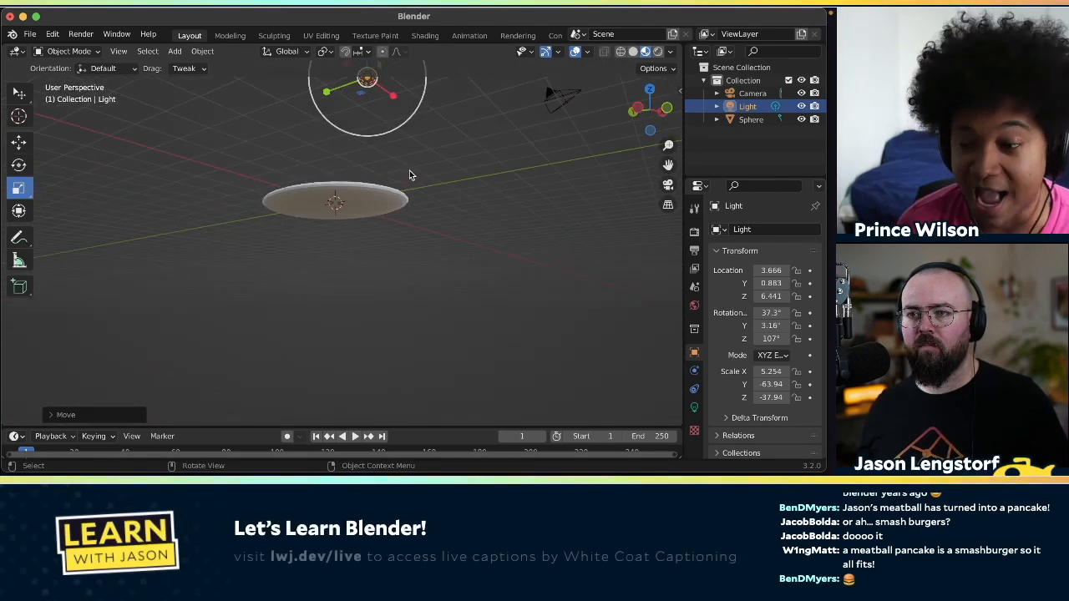
scroll(409, 174, up, 10)
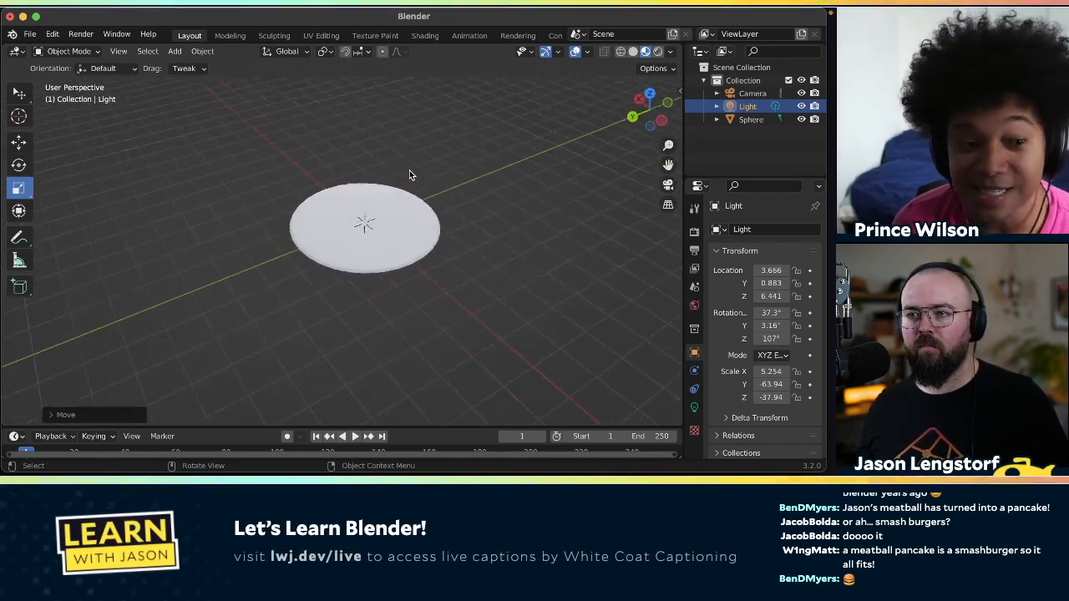
scroll(409, 174, right, 8)
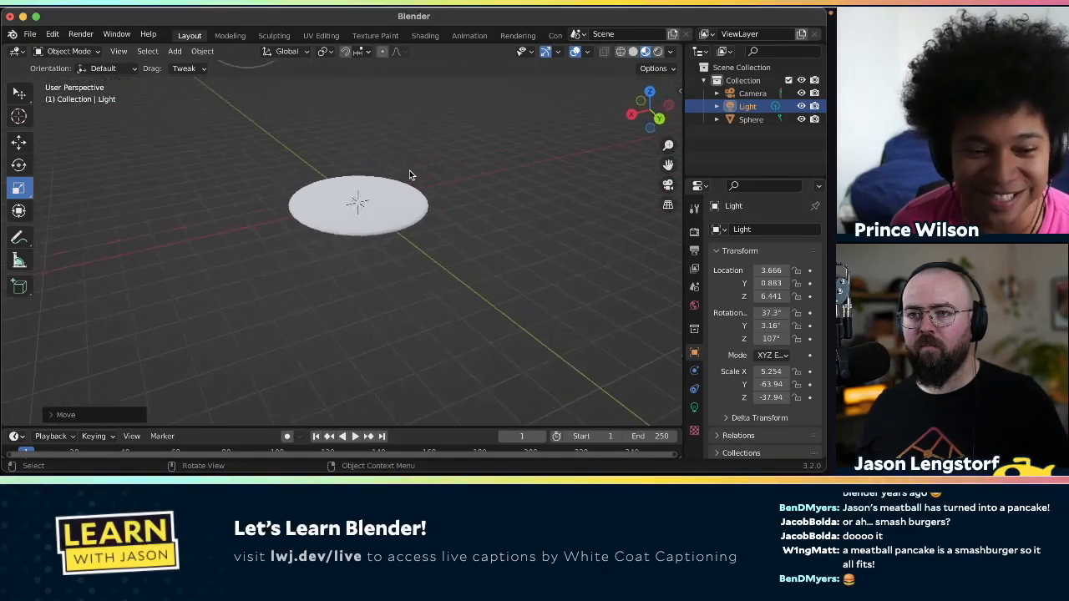
scroll(409, 171, up, 5)
- Scale the light repeatedly, including along the global Y axis and in the XY plane, to about X -3918, Y 8798, Z -5916
drag(239, 123, 391, 332)
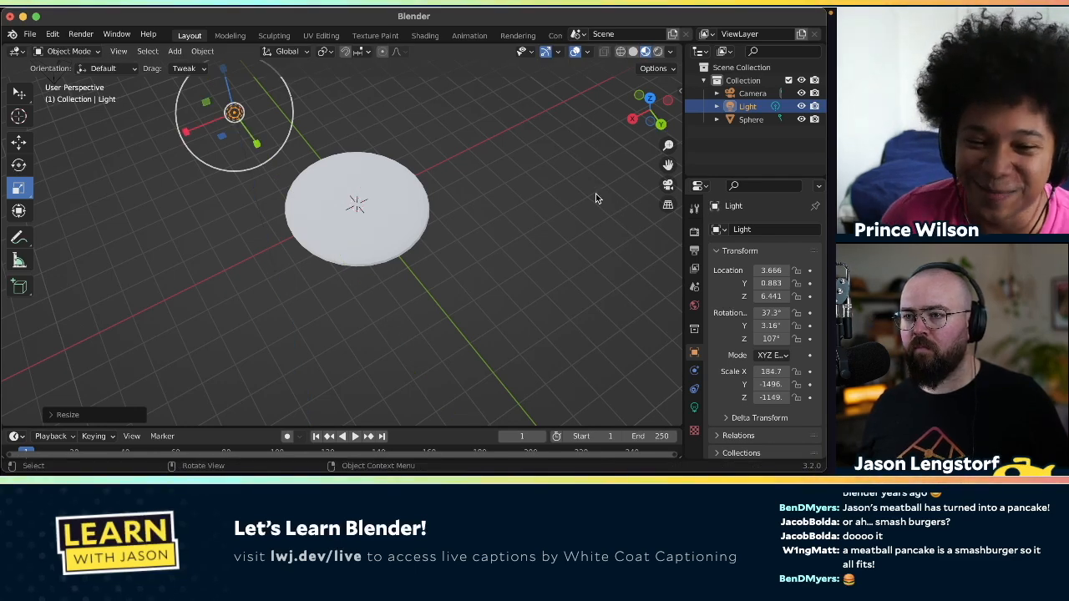
key(s)
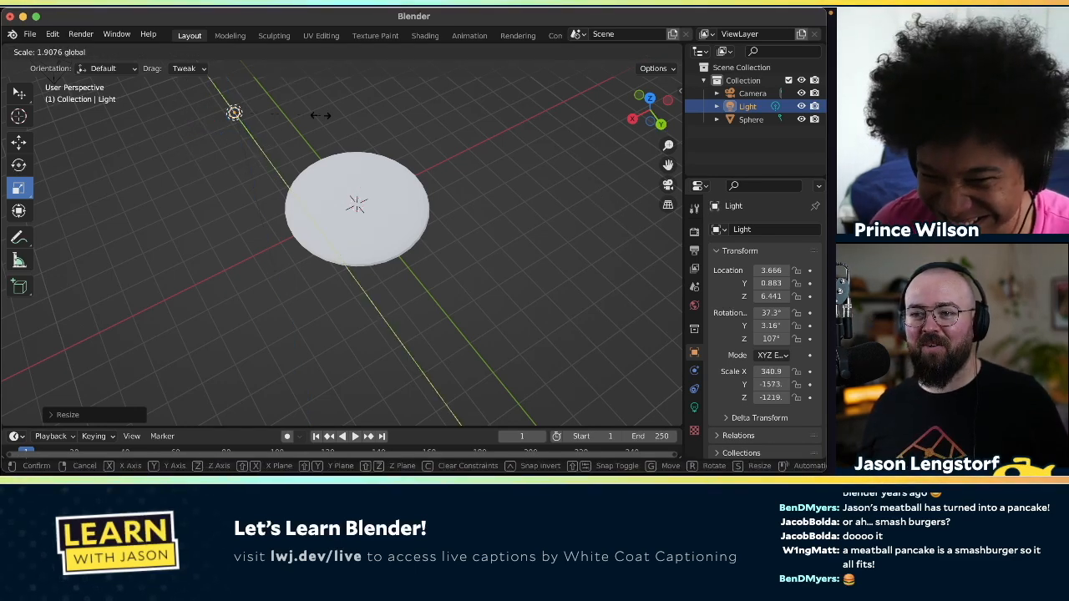
click(354, 296)
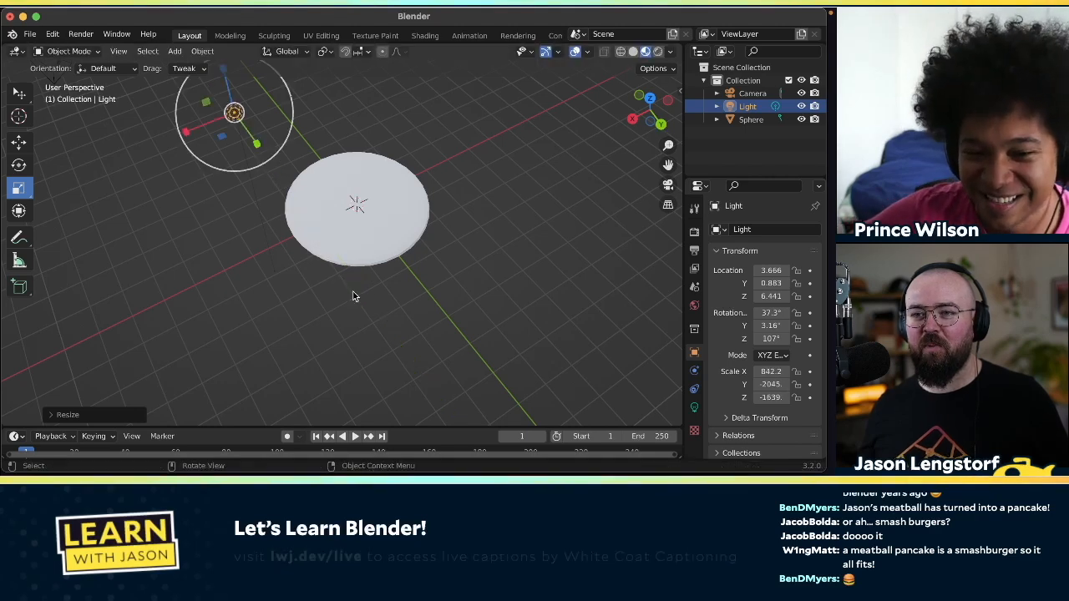
key(s)
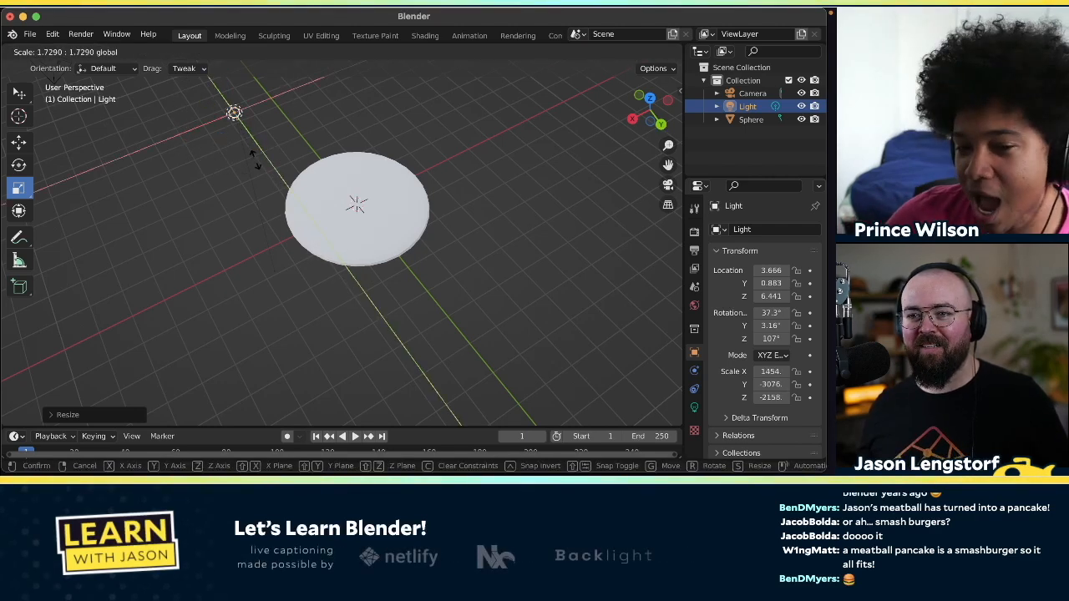
click(174, 294)
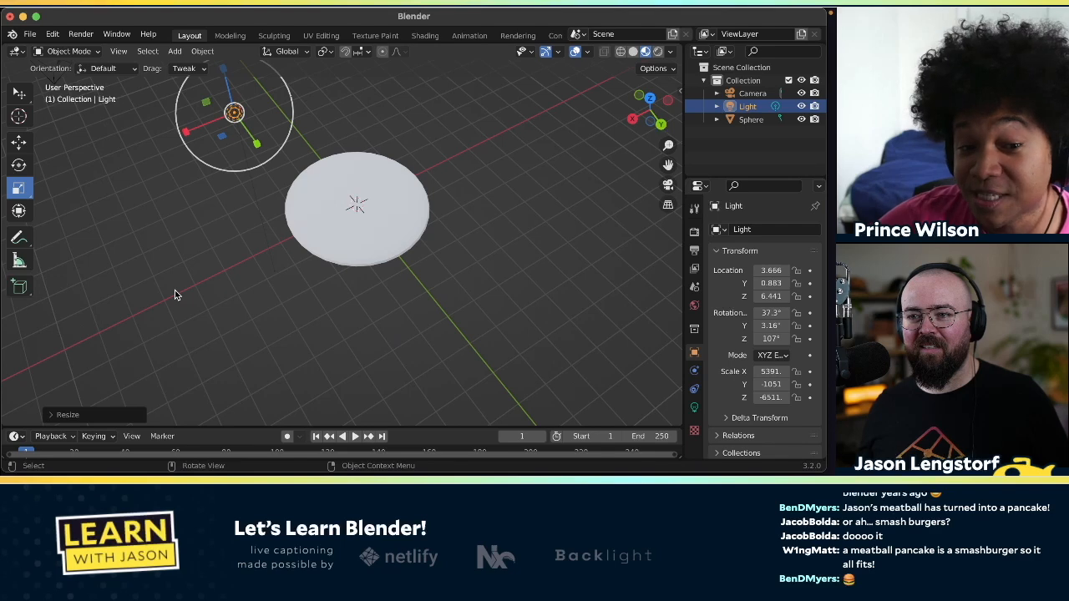
key(s)
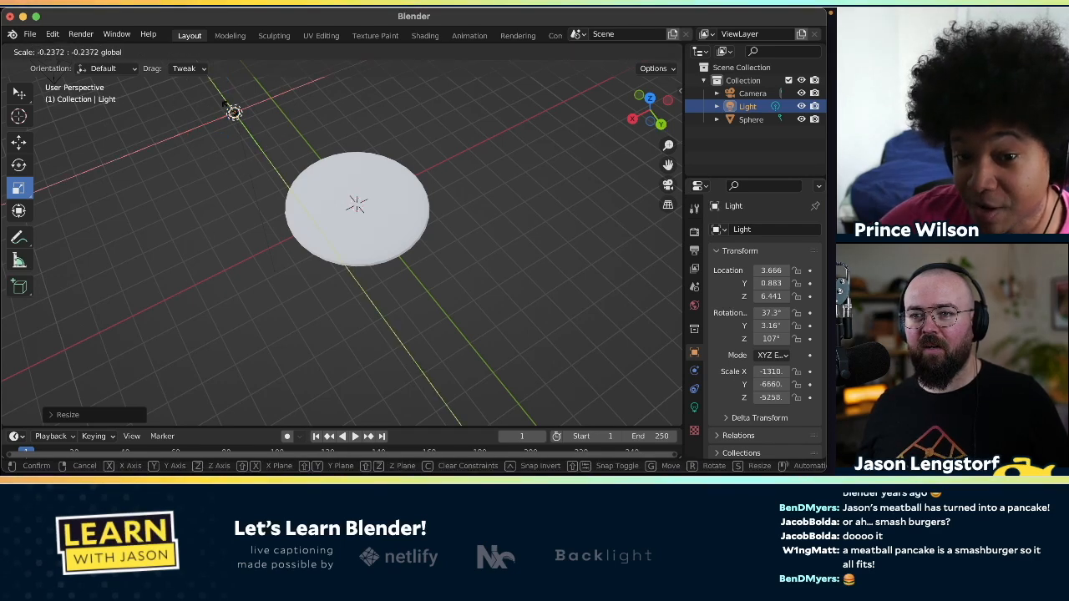
click(227, 99)
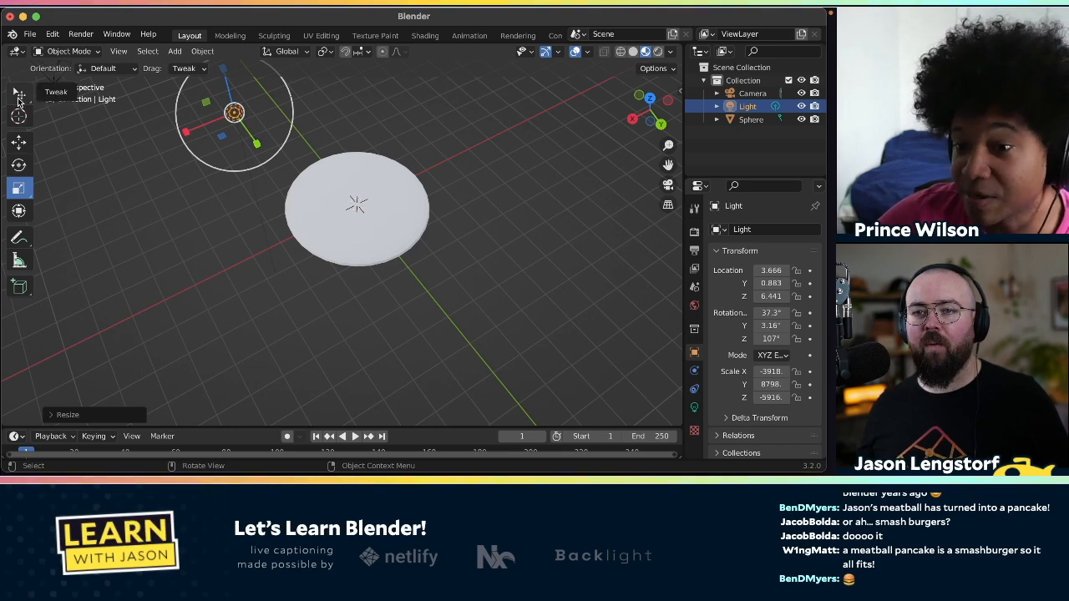
- Move the light with the Move tool to about X 3.68, Y 4.17, Z 7.59, and toggle its viewport visibility off and on
click(19, 147)
drag(233, 116, 305, 160)
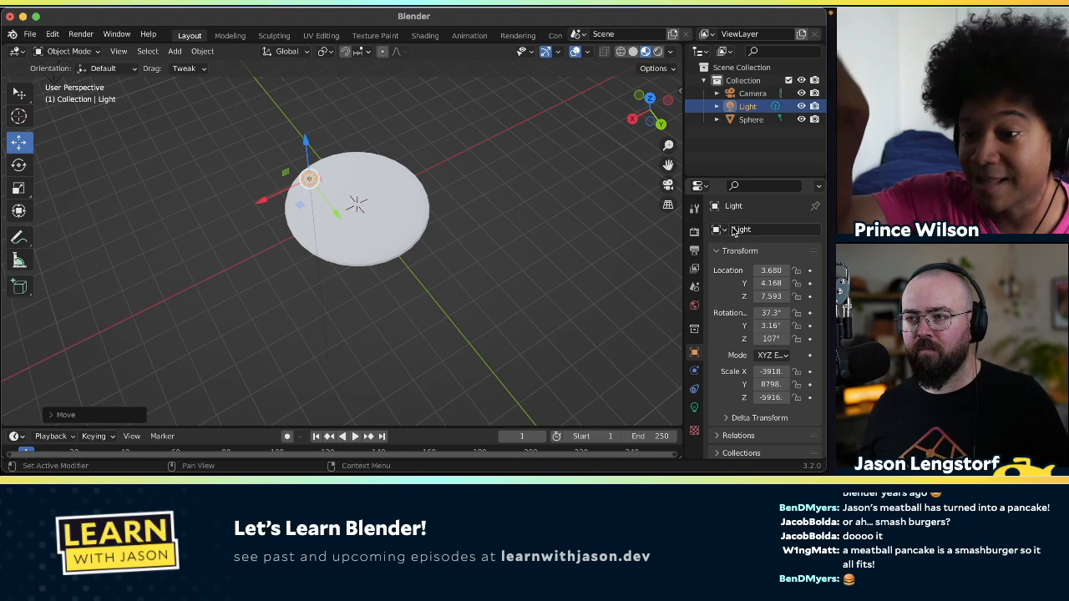
click(801, 106)
click(800, 106)
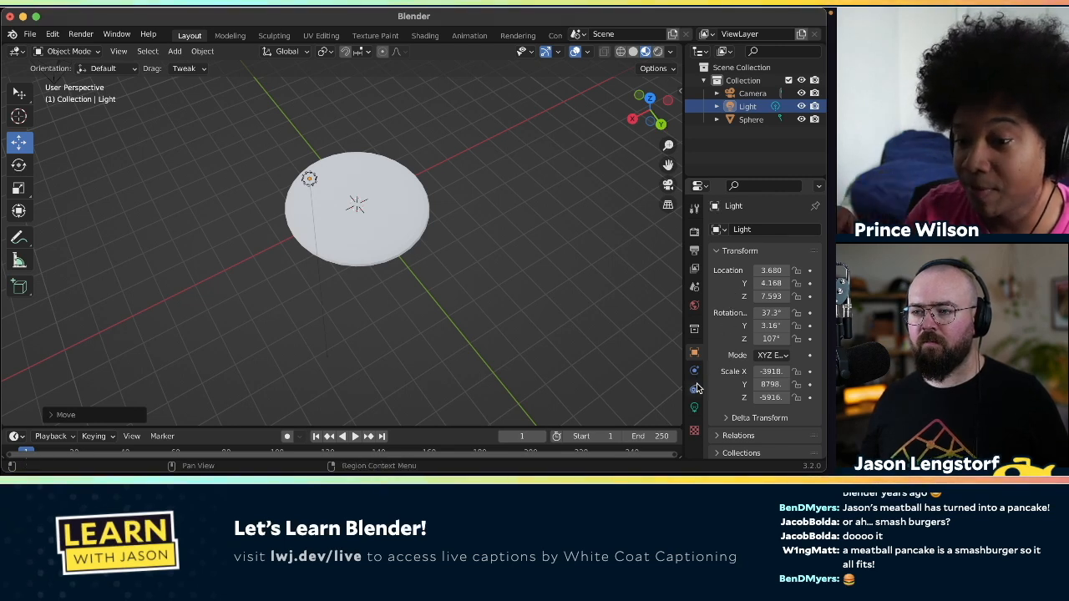
- Try the Sun and Spot types on the light, aim it at the flattened sphere's centre, and set its type to Area
click(693, 408)
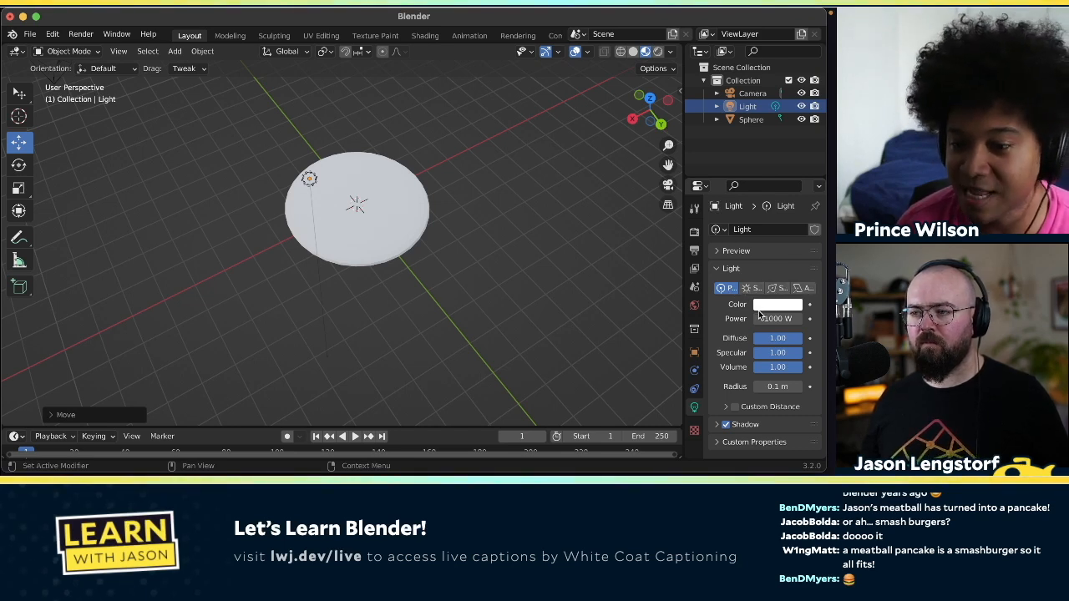
click(751, 289)
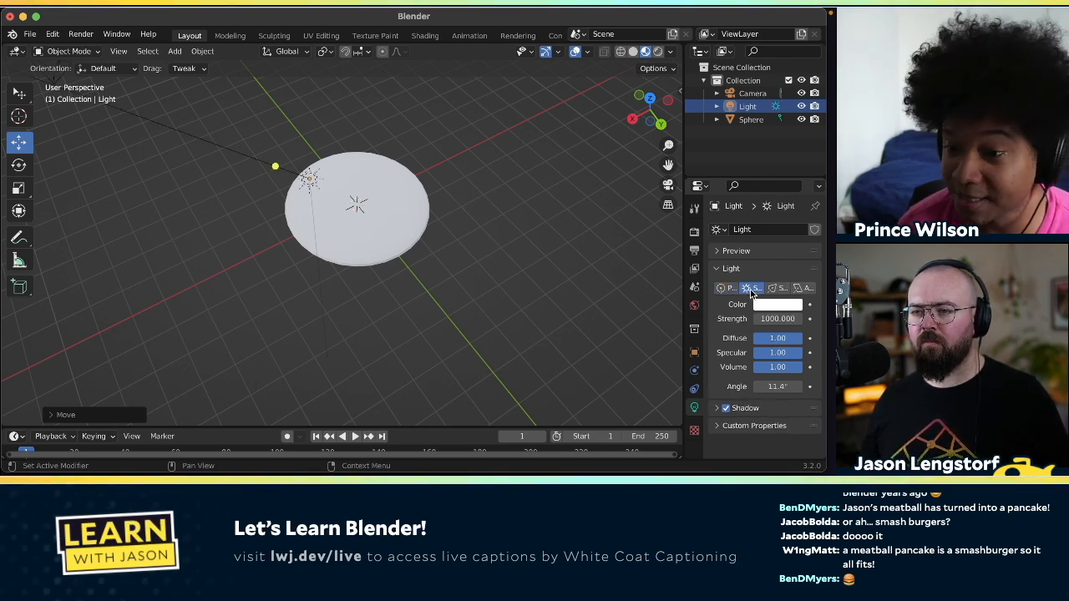
click(774, 289)
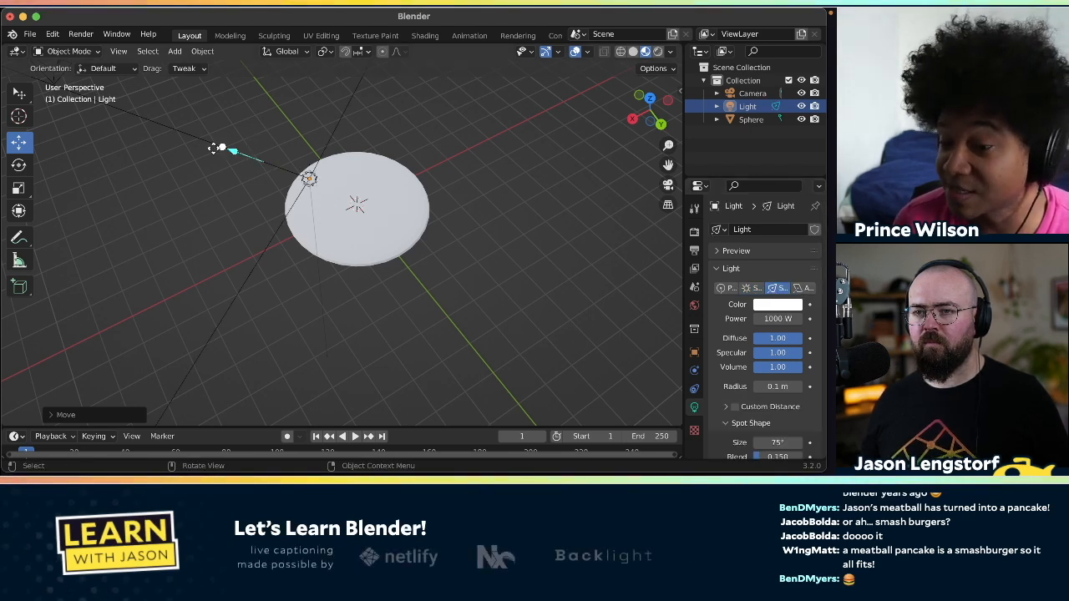
drag(220, 149, 267, 187)
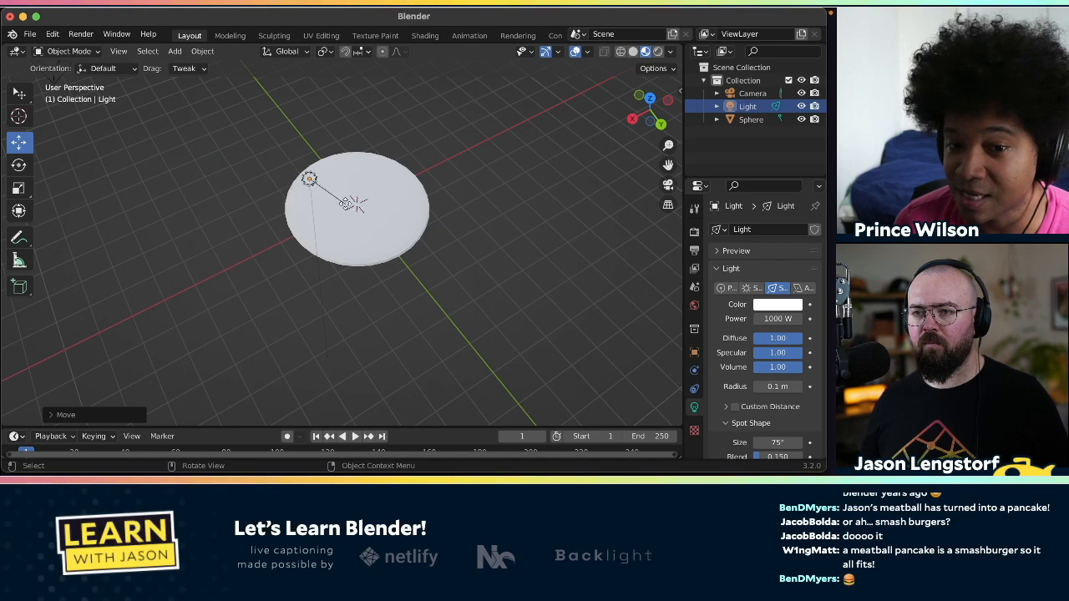
drag(344, 204, 344, 205)
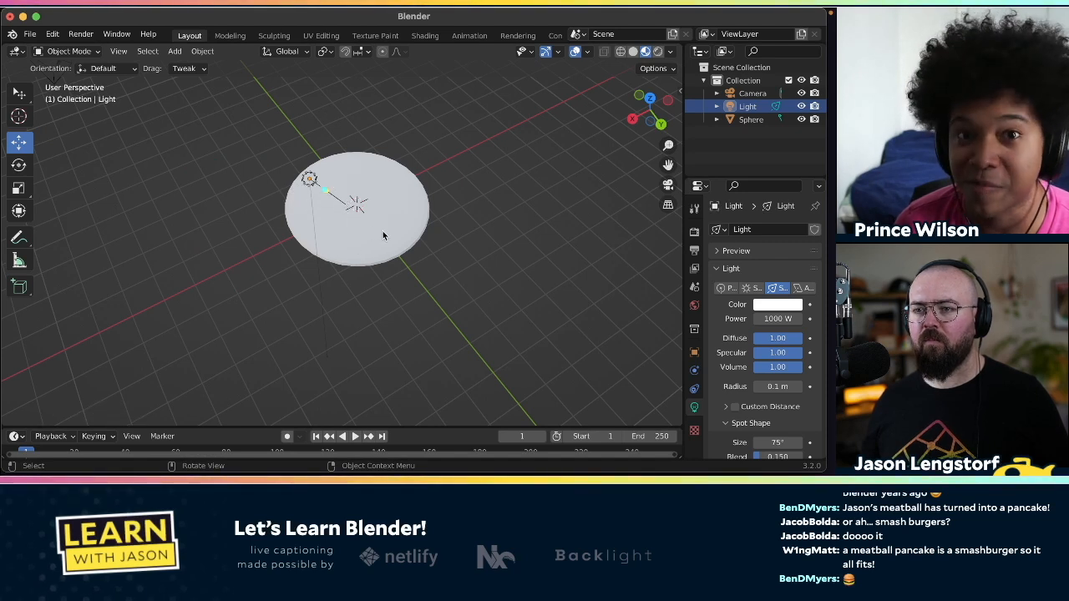
click(799, 288)
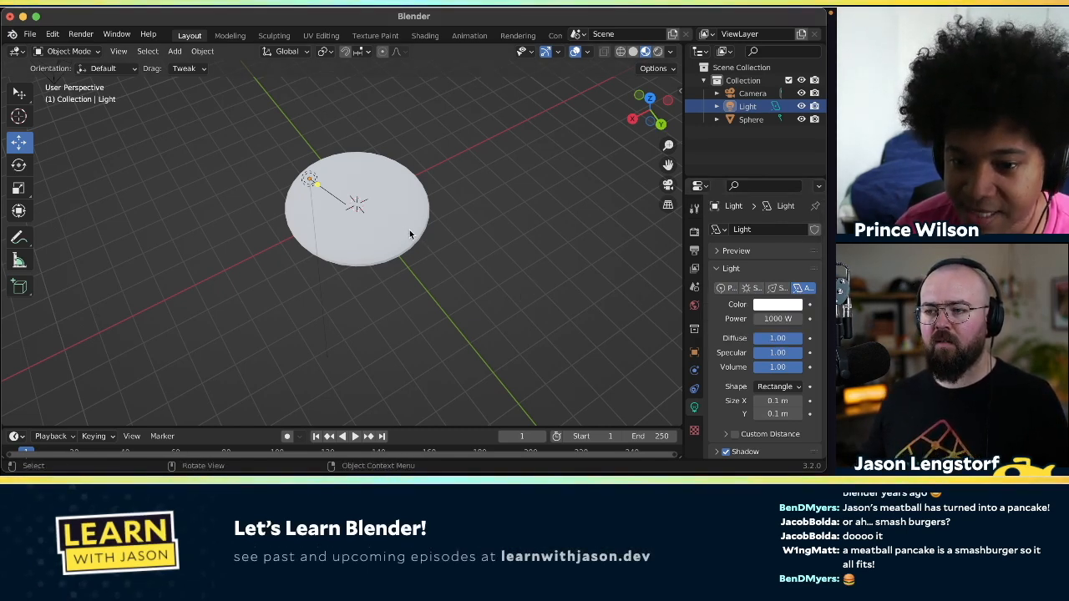
- Add a plane mesh at the centre of the flattened sphere
click(368, 246)
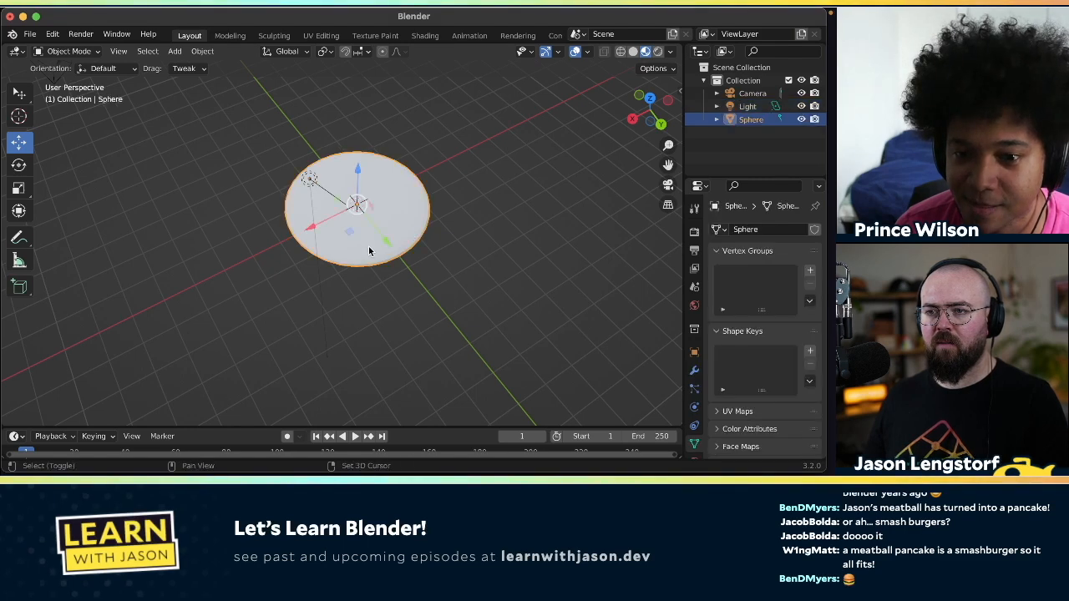
key(shift+a)
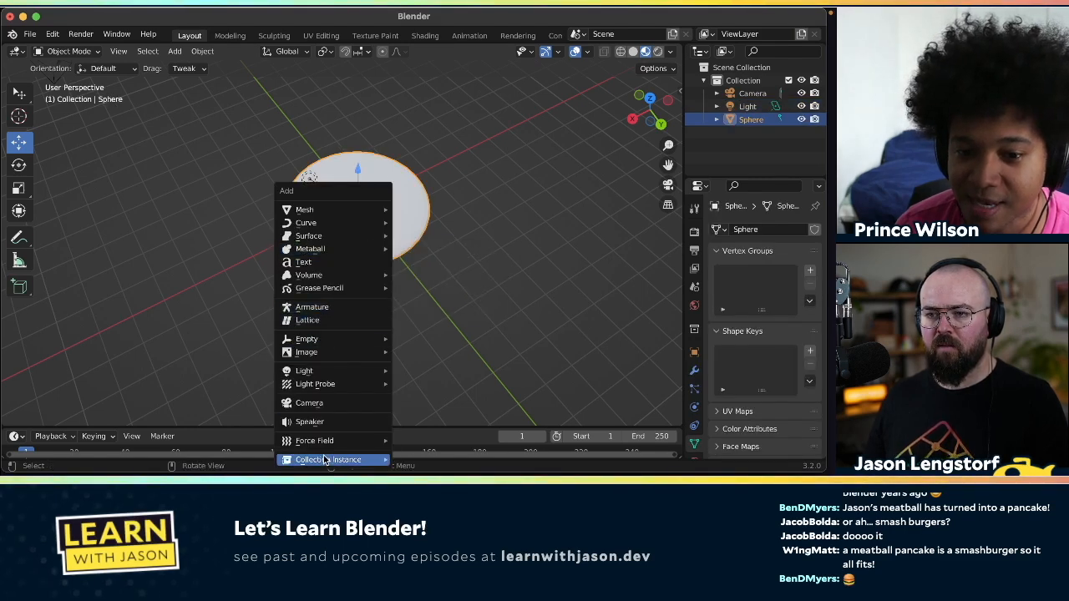
mouse_move(325, 228)
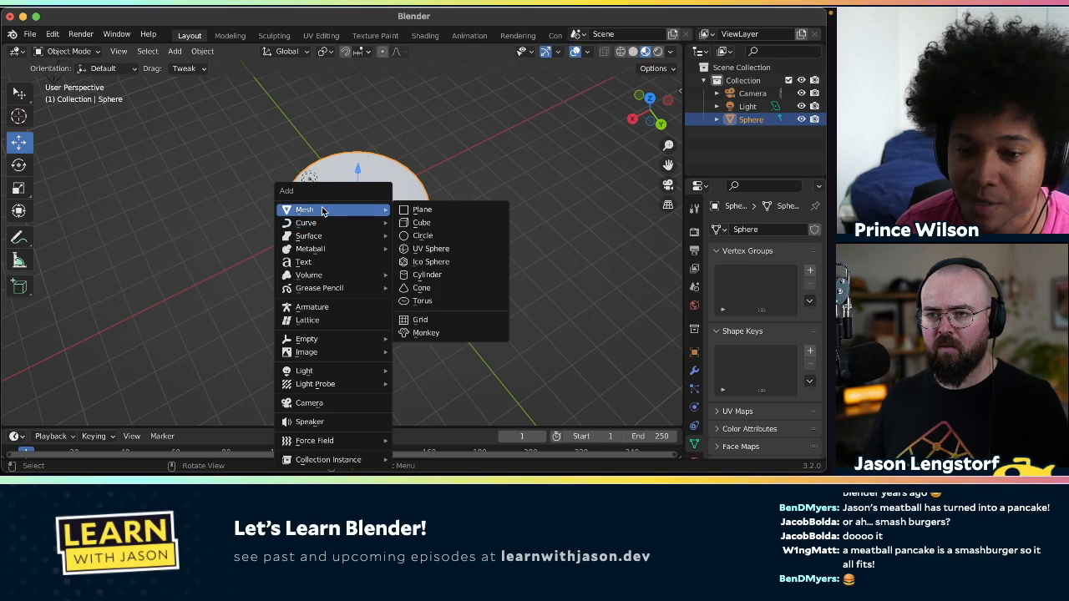
click(422, 210)
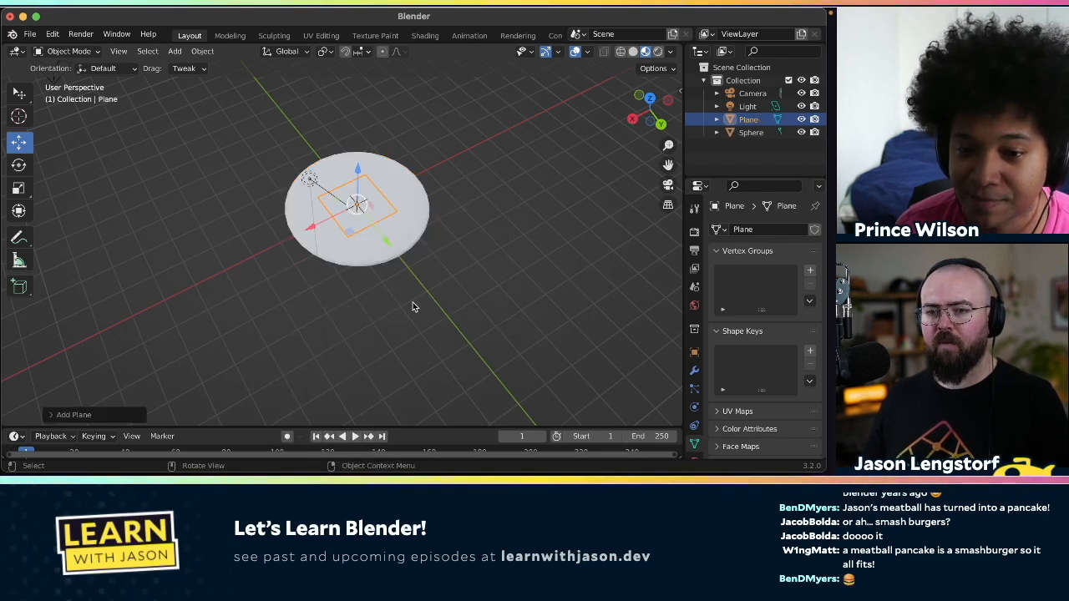
- Try moving the new plane across the flattened sphere, and undo the move
key(g)
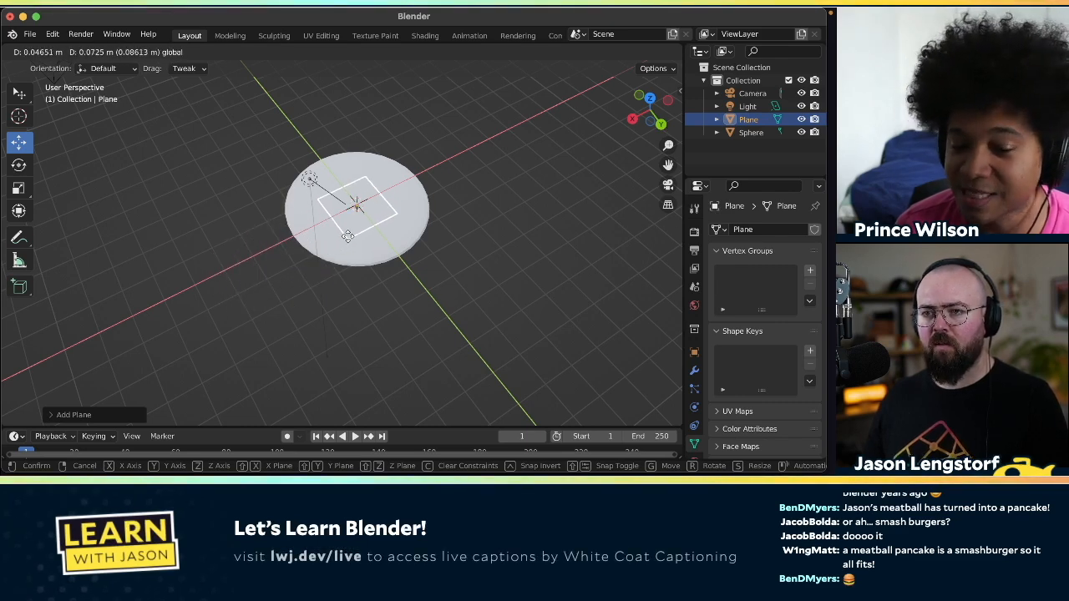
click(346, 235)
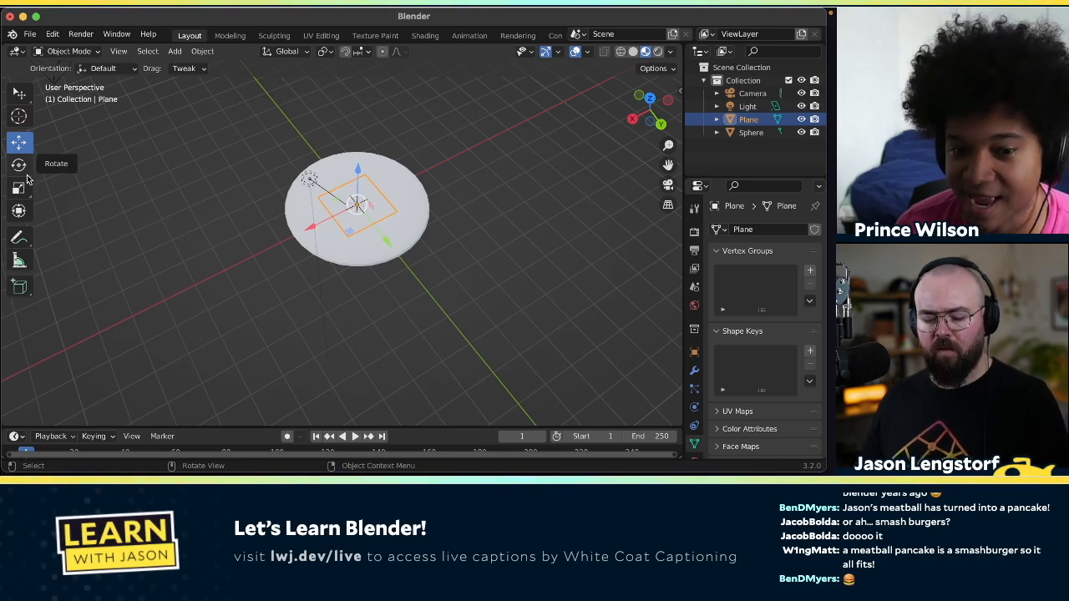
drag(350, 235, 336, 281)
key(super+z)
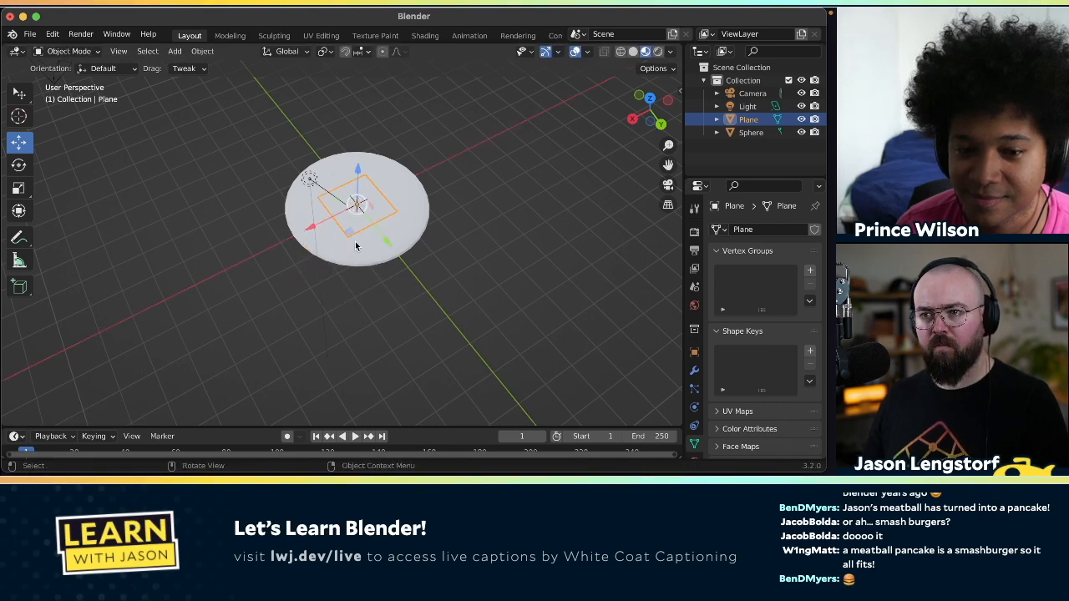
- Scale the plane up uniformly into a large floor extending far beyond the flattened sphere
key(s)
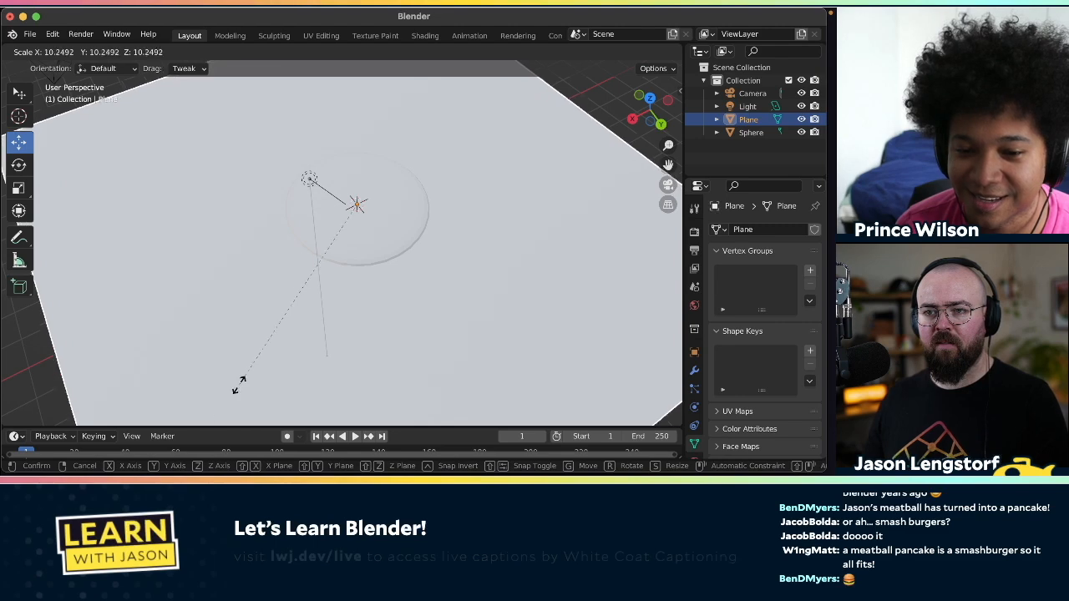
click(223, 71)
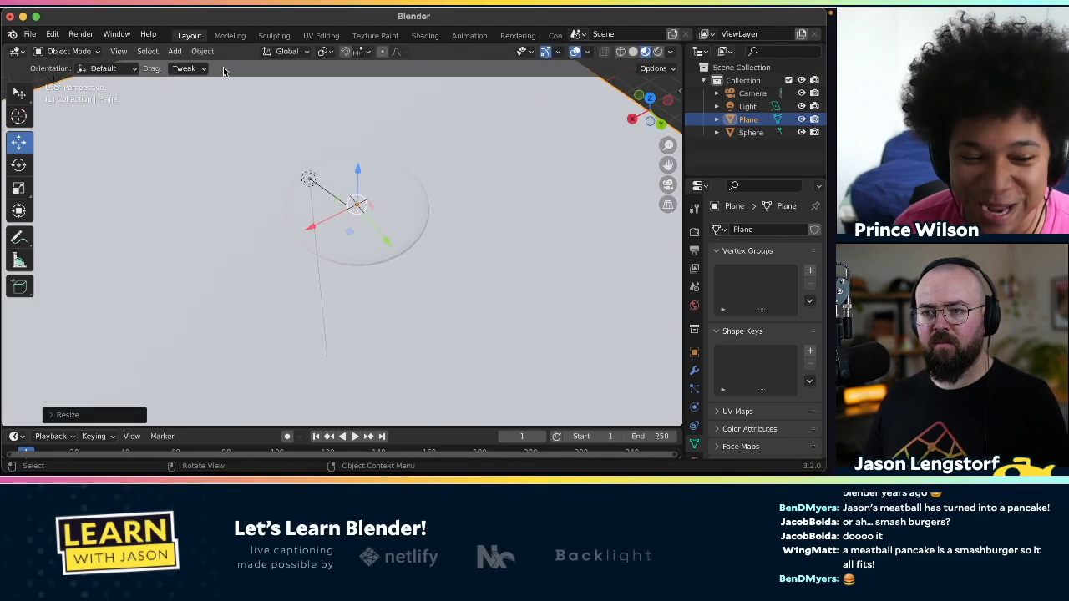
scroll(406, 253, down, 5)
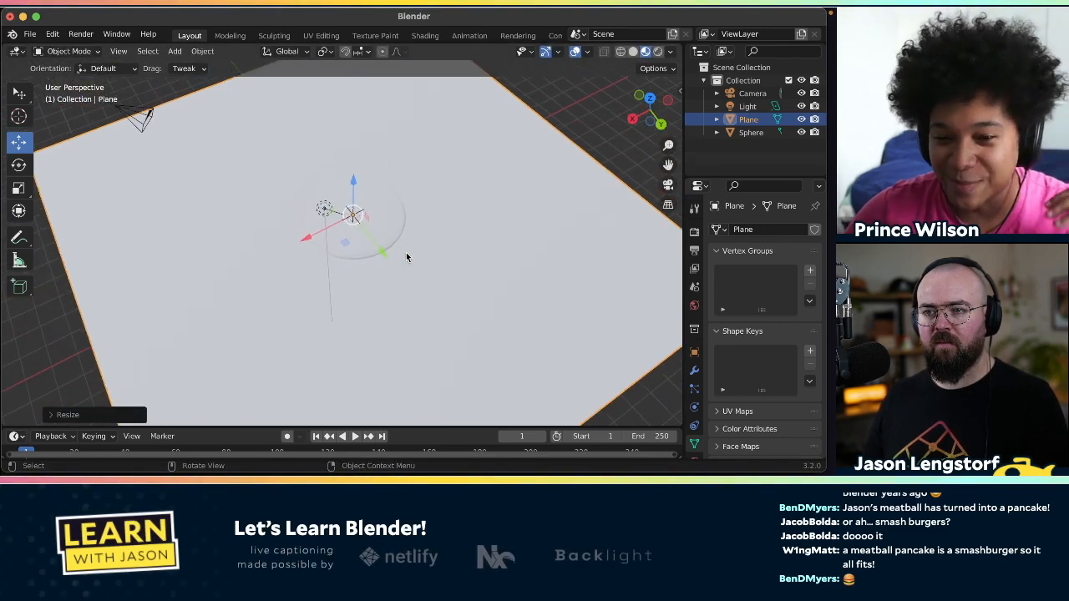
scroll(422, 236, down, 3)
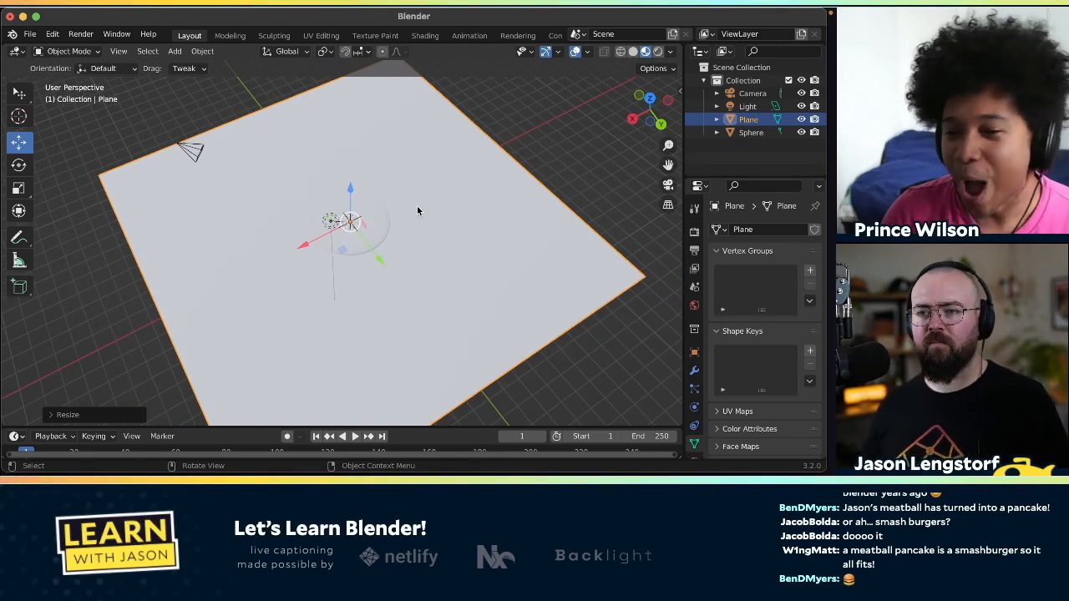
scroll(417, 210, up, 1)
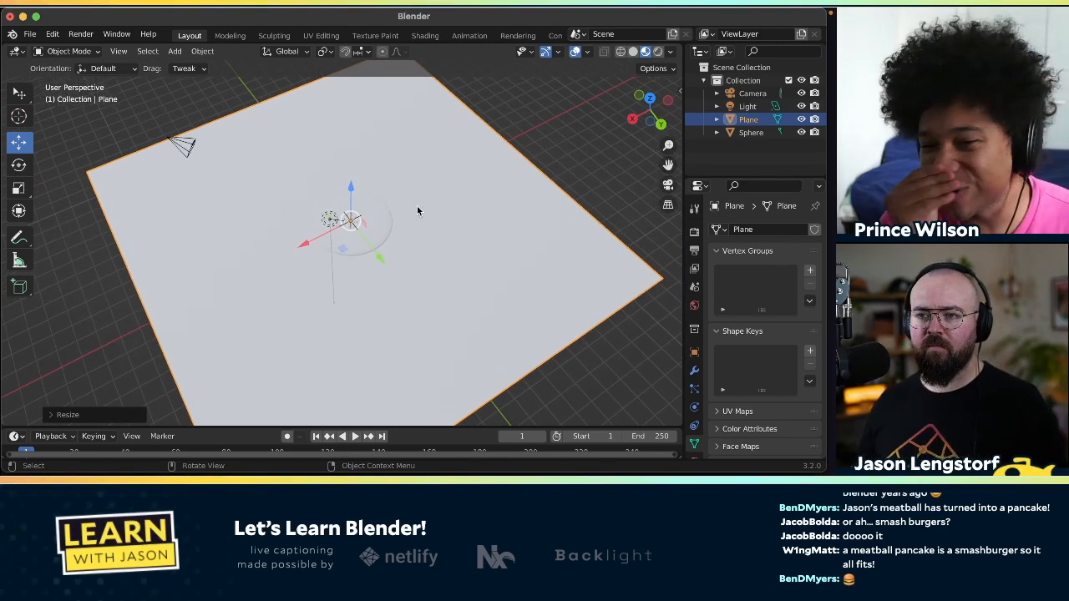
- Raise the flattened sphere along the Z axis, and lower it back to just above the plane
click(347, 246)
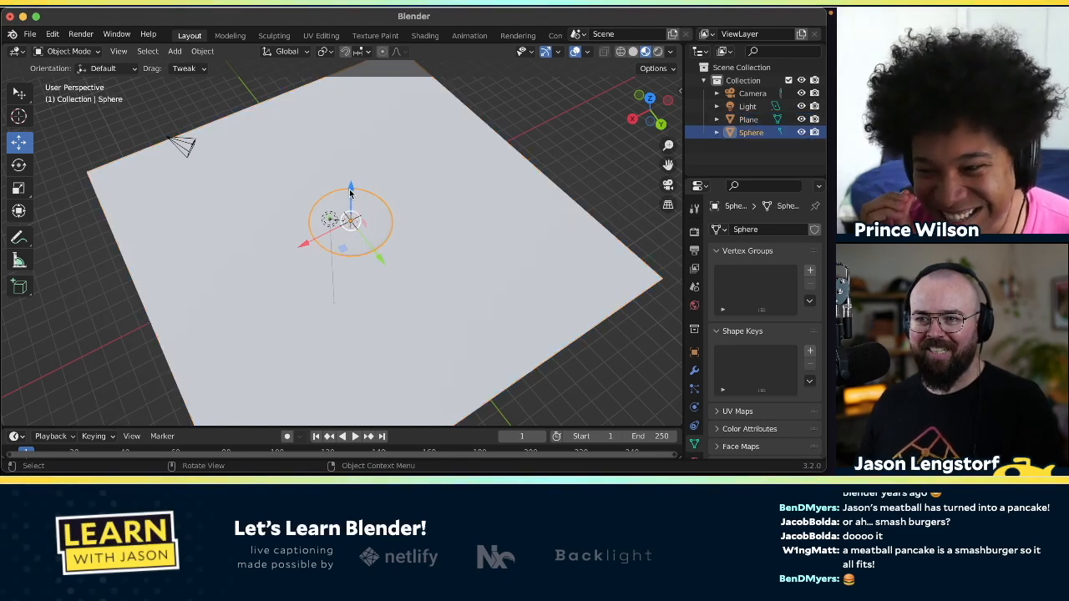
drag(351, 192, 351, 166)
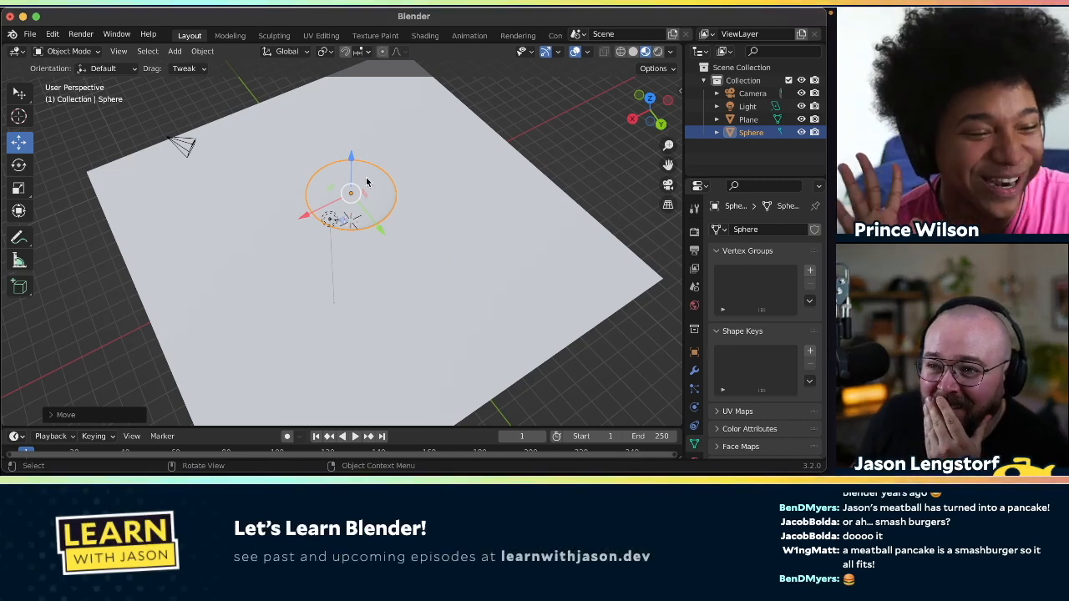
drag(349, 162, 351, 189)
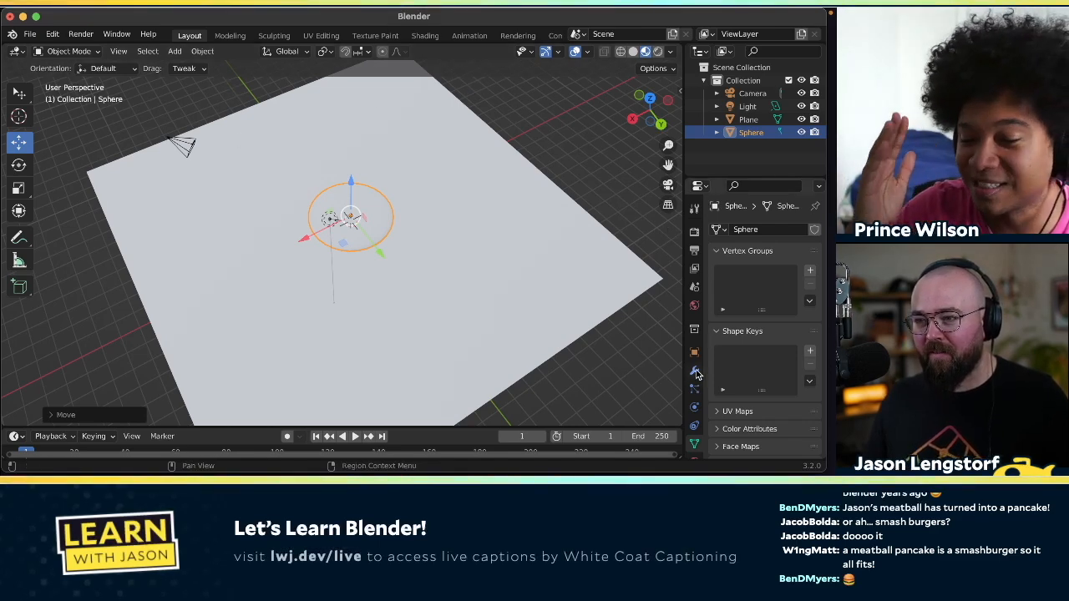
- Look through the active tool and render settings, and switch the viewport shading to Rendered
click(696, 208)
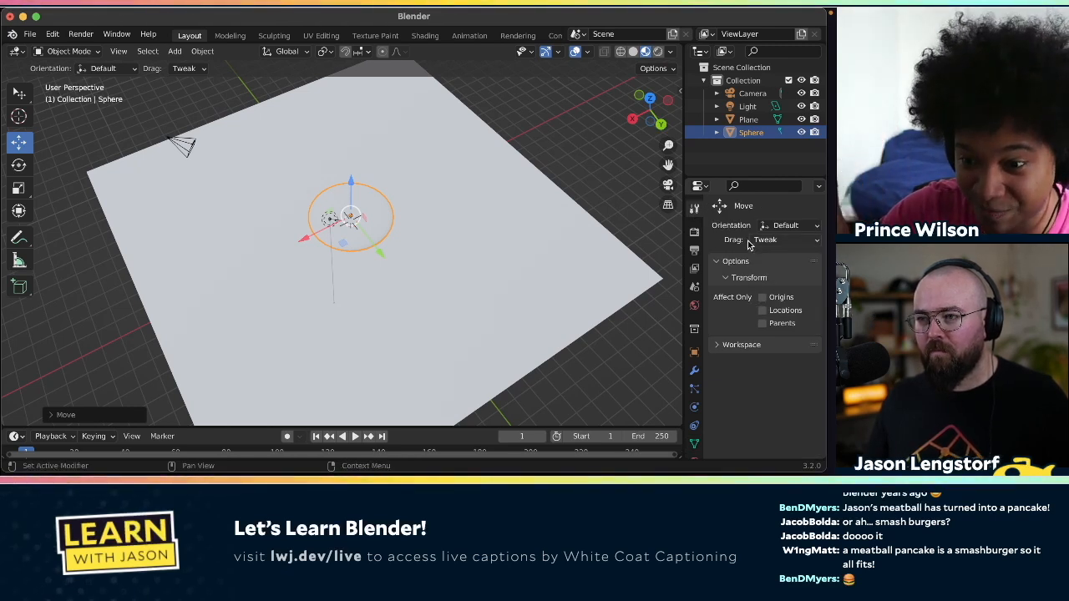
click(694, 234)
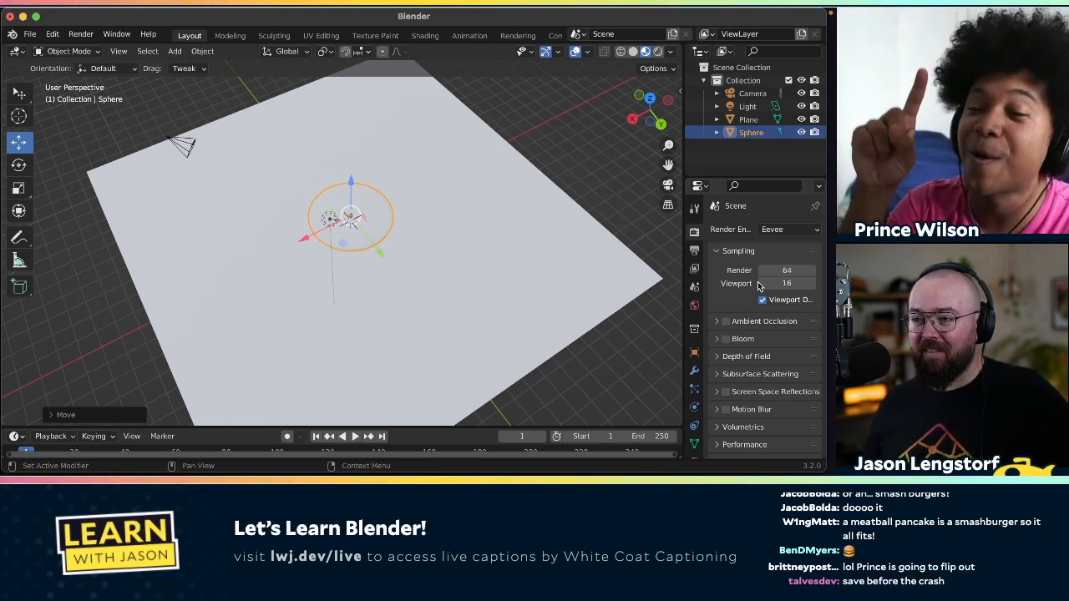
click(657, 51)
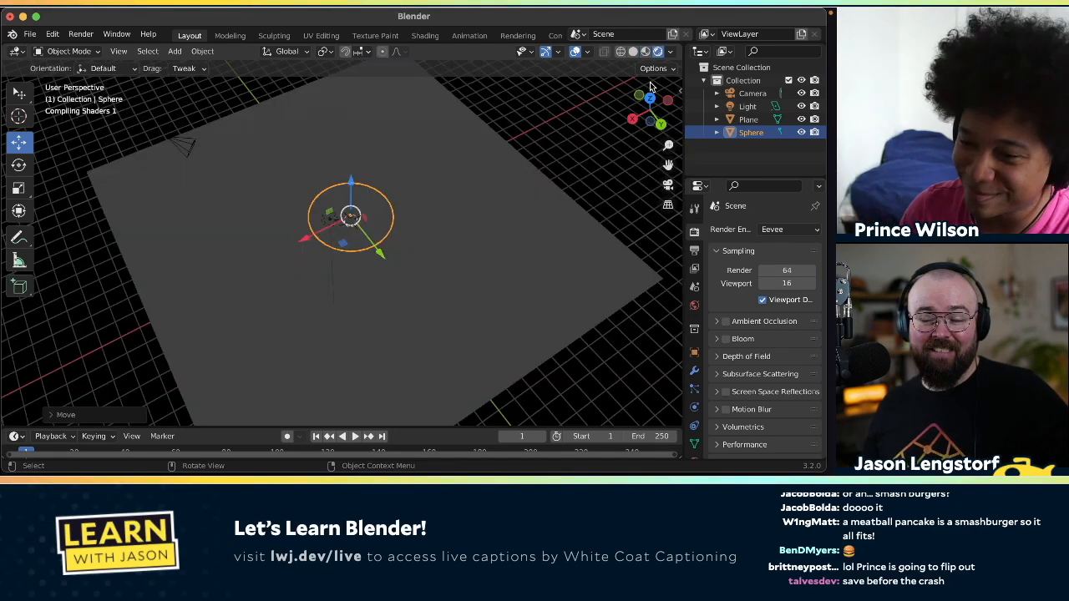
- Move the flattened sphere freely so that it floats clearly above the plane
key(g)
click(378, 266)
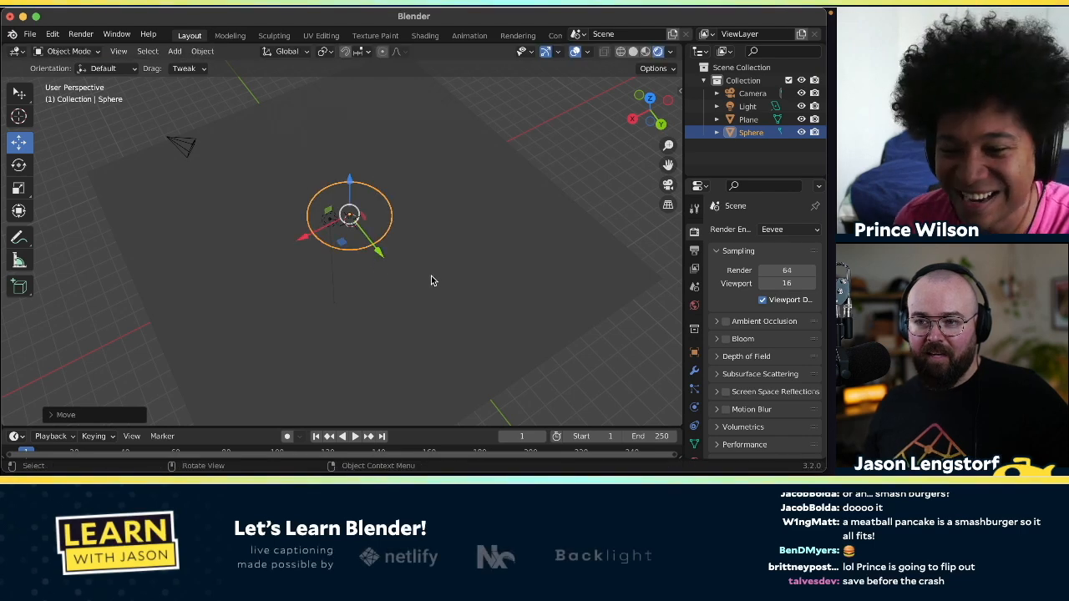
scroll(434, 288, down, 10)
scroll(434, 288, up, 3)
scroll(434, 293, down, 3)
key(g)
click(349, 192)
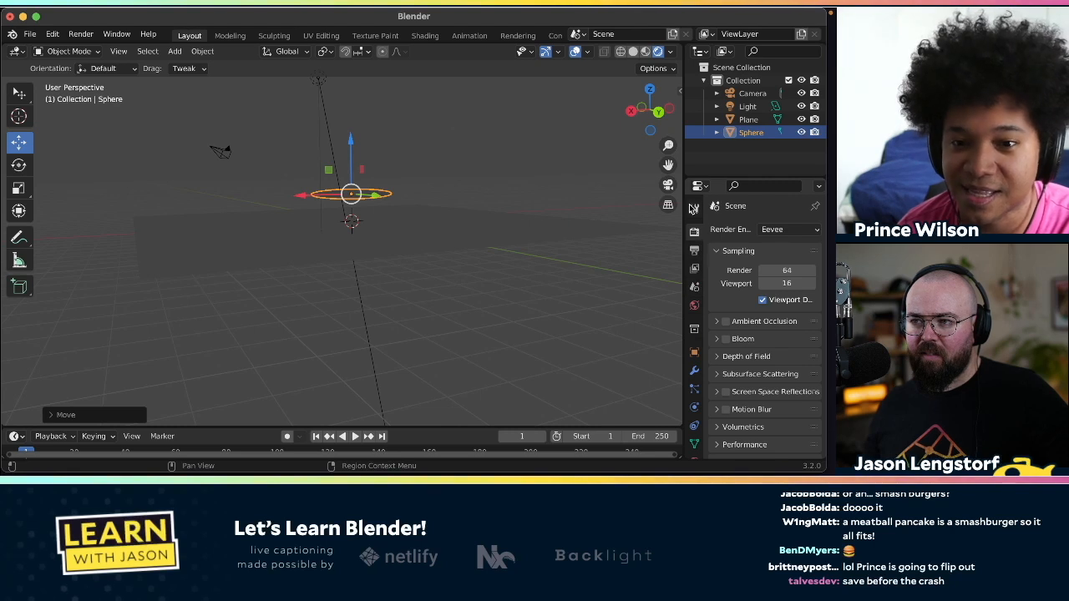
- Open the settings of the light above the sphere, try the Sun type, and return it to Area
click(321, 87)
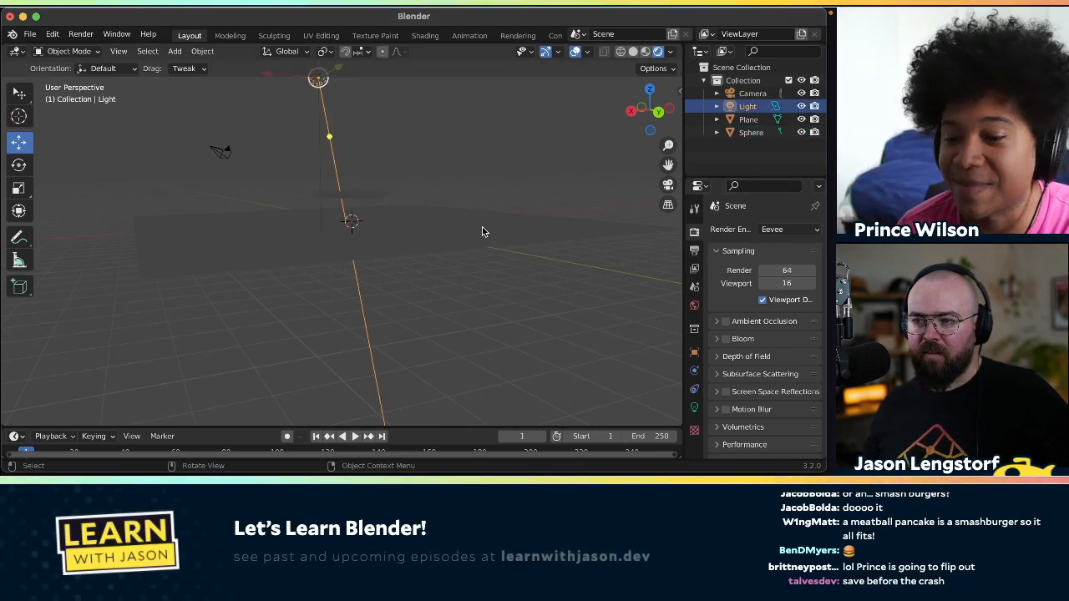
click(693, 407)
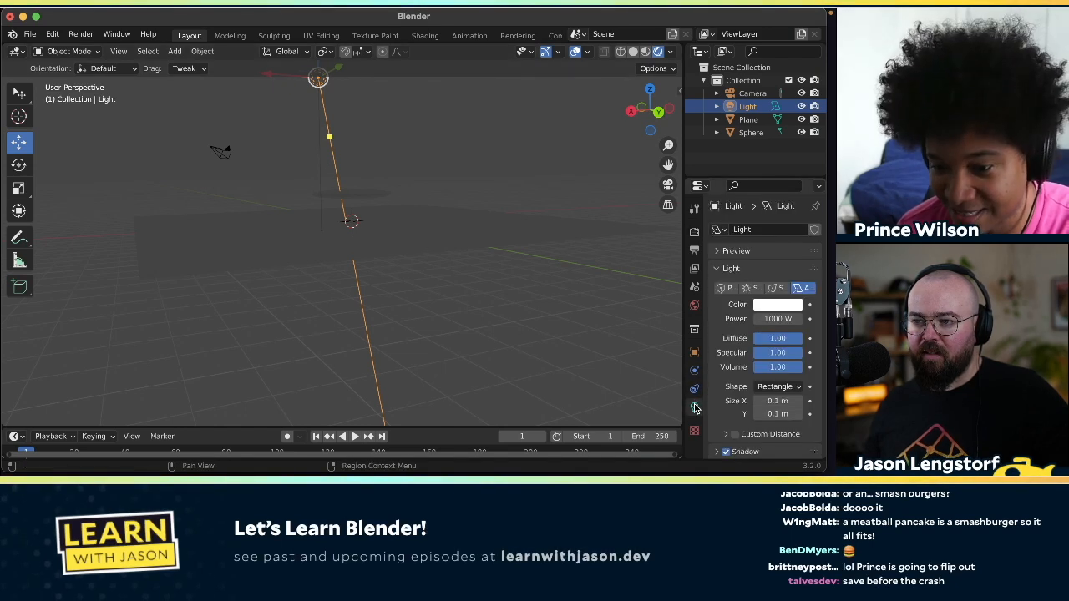
click(747, 288)
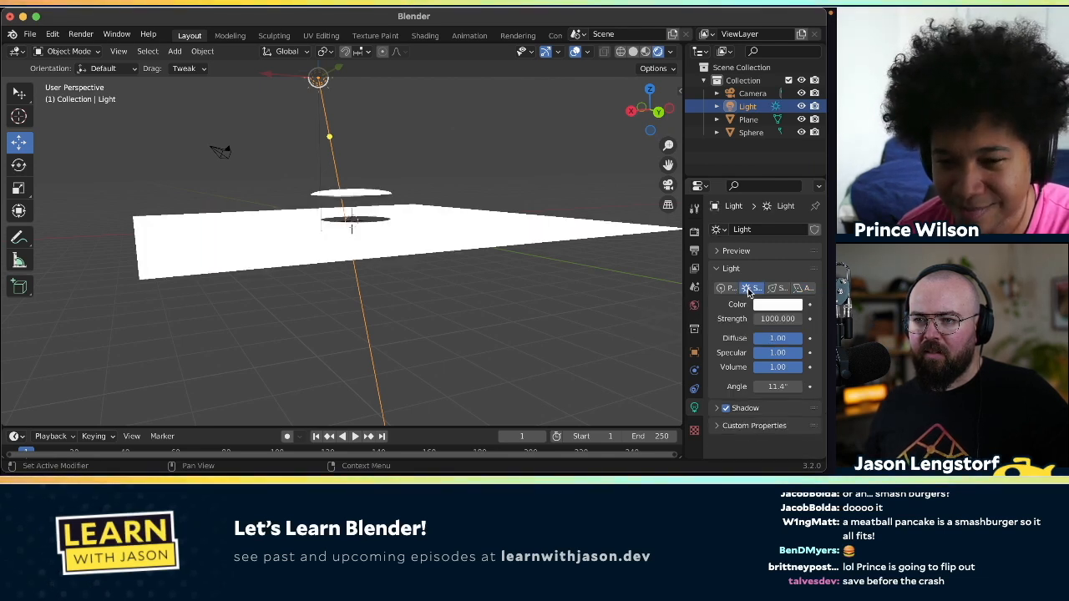
click(806, 288)
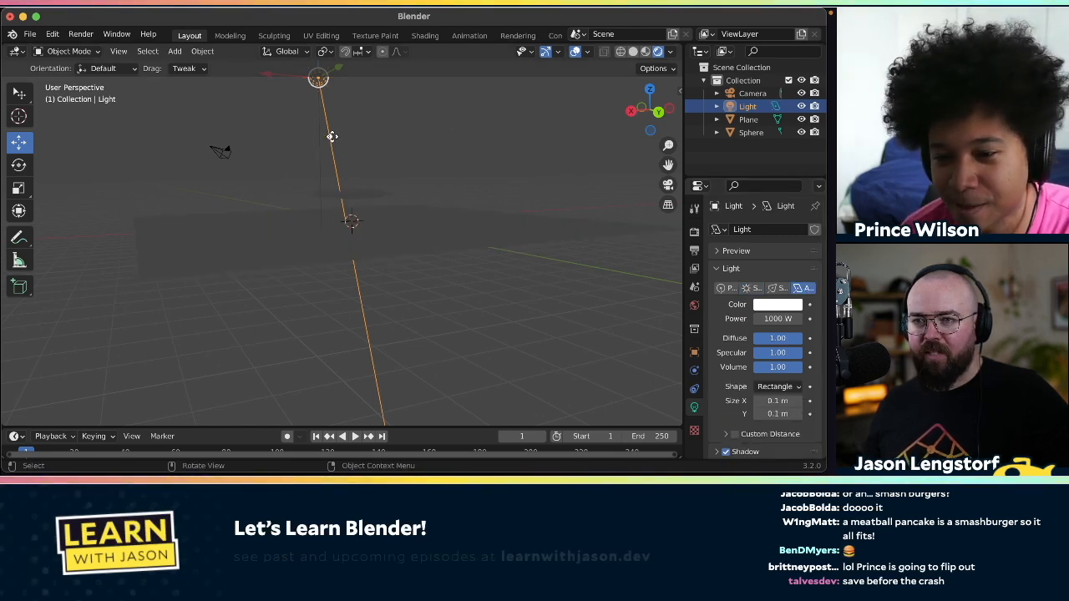
- Try re-aiming the area light, undo the recent light changes, and set its type to Area again
drag(331, 135, 306, 100)
key(ctrl+z)
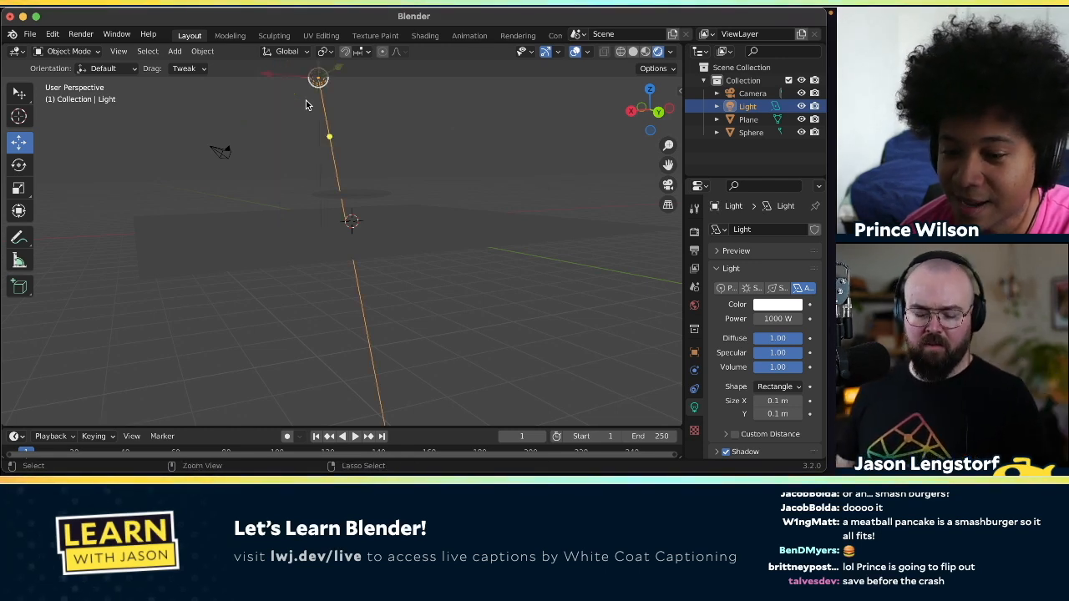
key(ctrl+z)
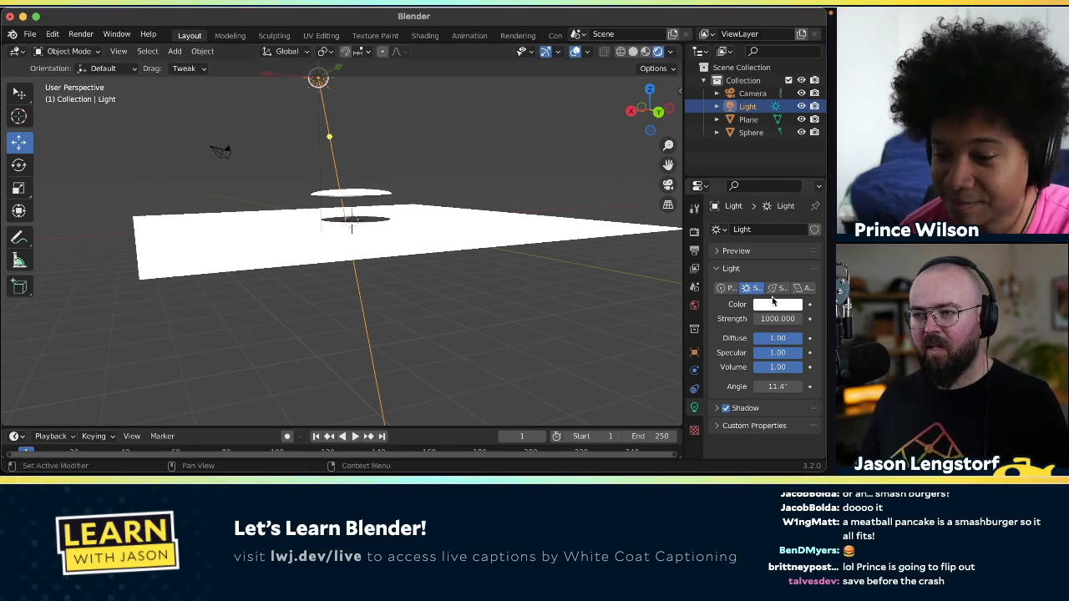
click(801, 288)
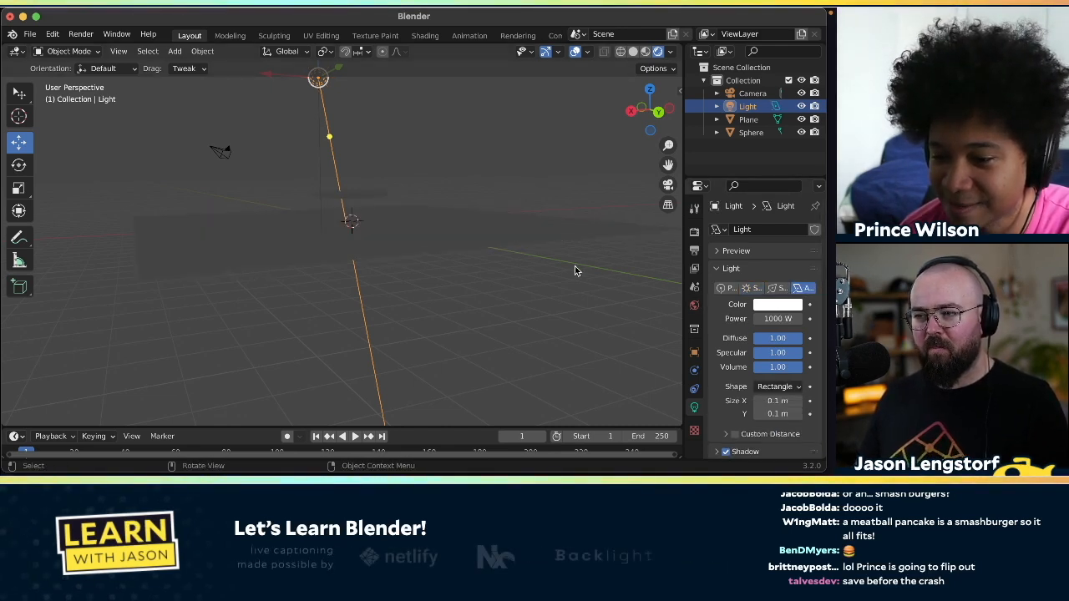
- Enlarge the rectangular area light to a size of X 3.54 m and Y 4.54 m
mouse_move(771, 401)
mouse_down()
mouse_move(812, 414)
mouse_move(781, 400)
mouse_up()
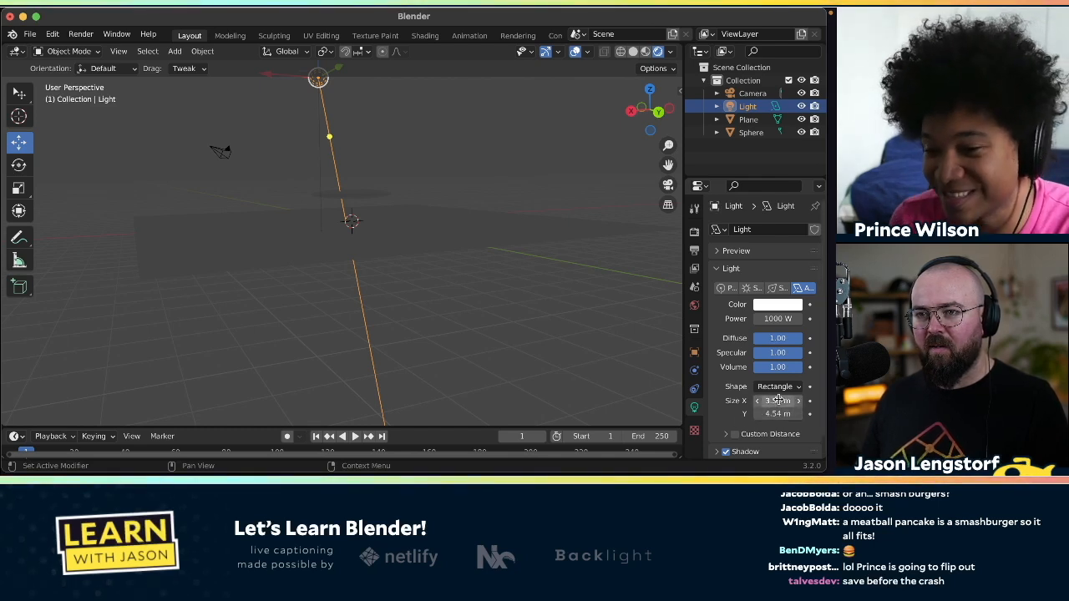
scroll(498, 291, up, 8)
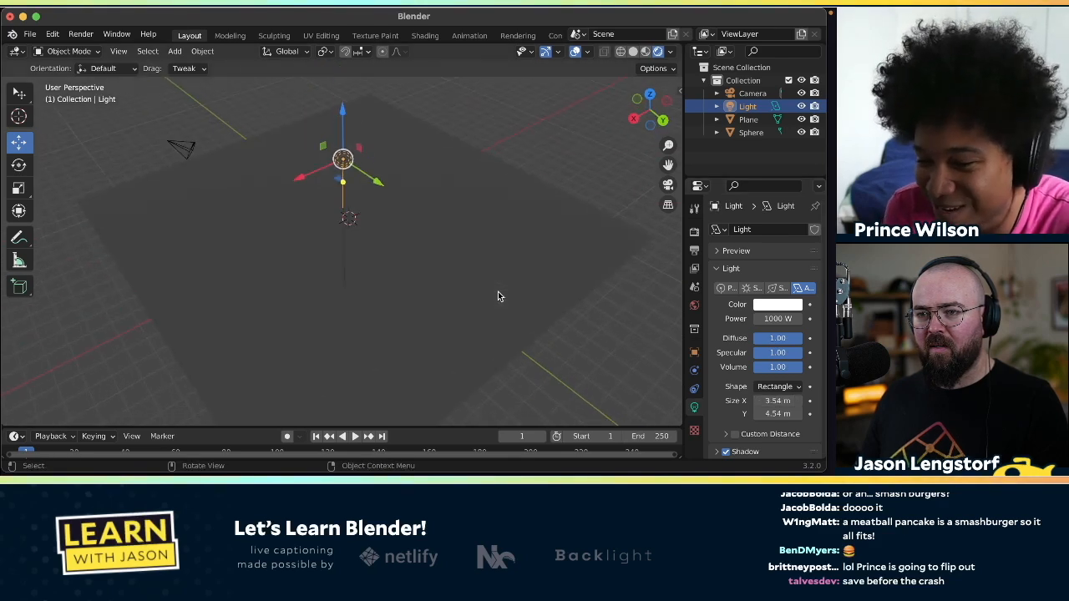
scroll(497, 291, down, 3)
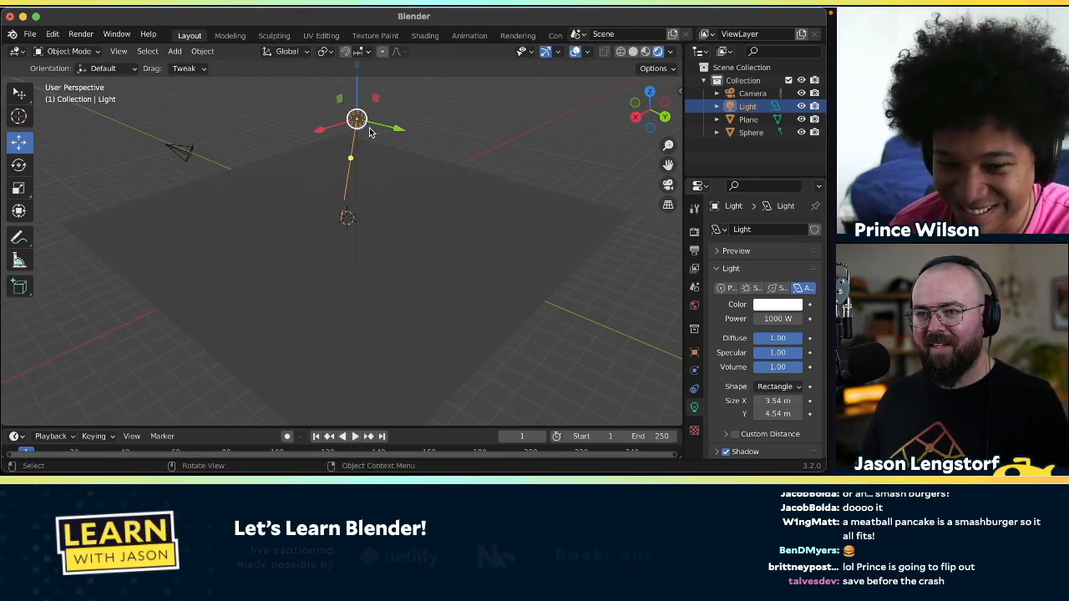
- Re-aim the light upward and lower it along the Z axis, and change its type to Sun
drag(356, 149, 349, 119)
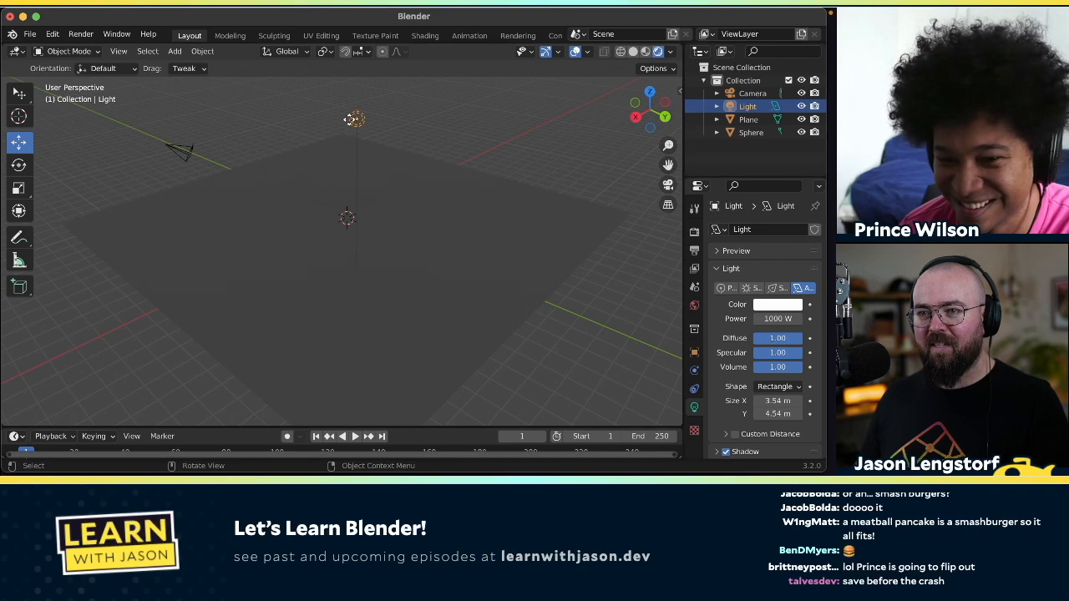
scroll(398, 189, up, 5)
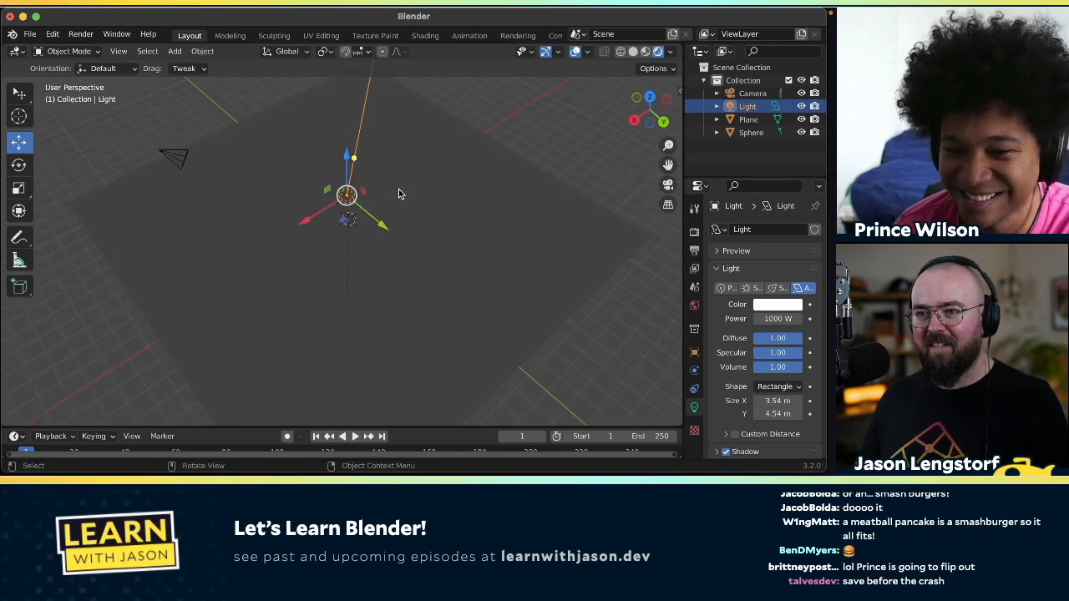
scroll(398, 189, down, 5)
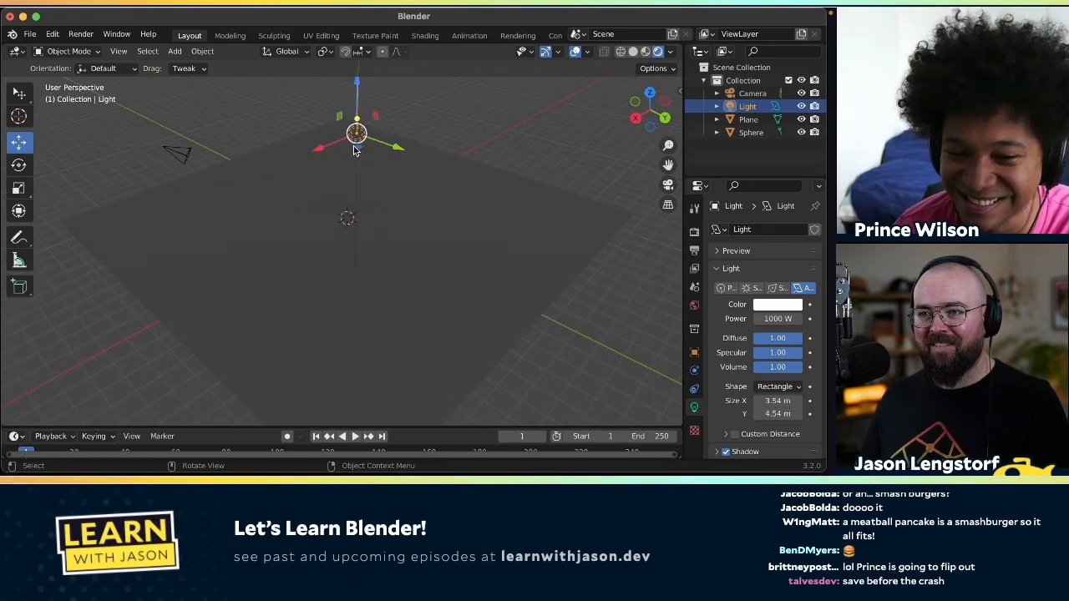
drag(358, 152, 358, 168)
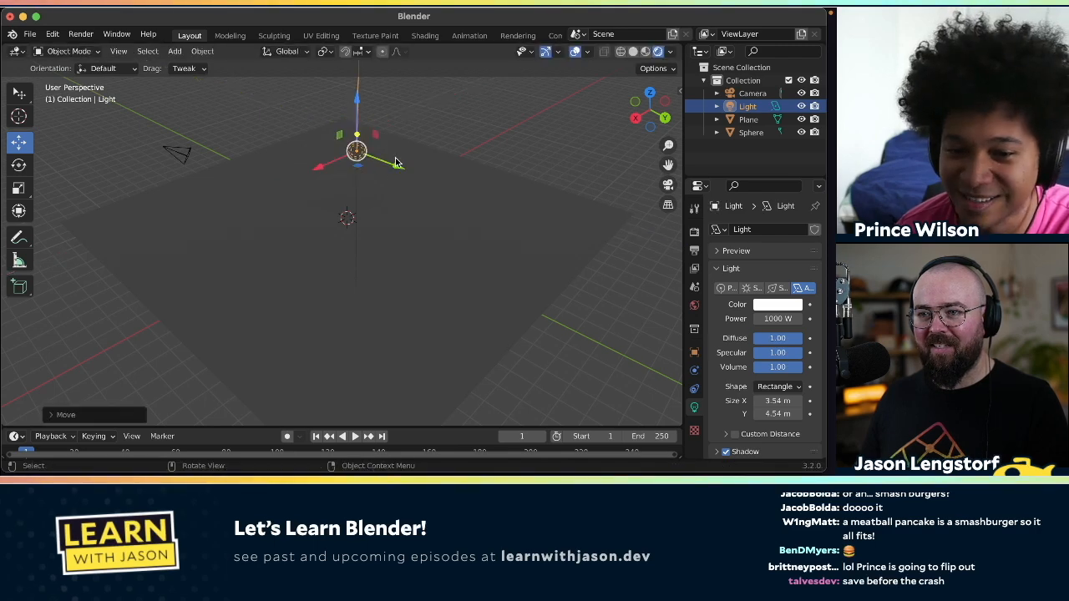
click(751, 287)
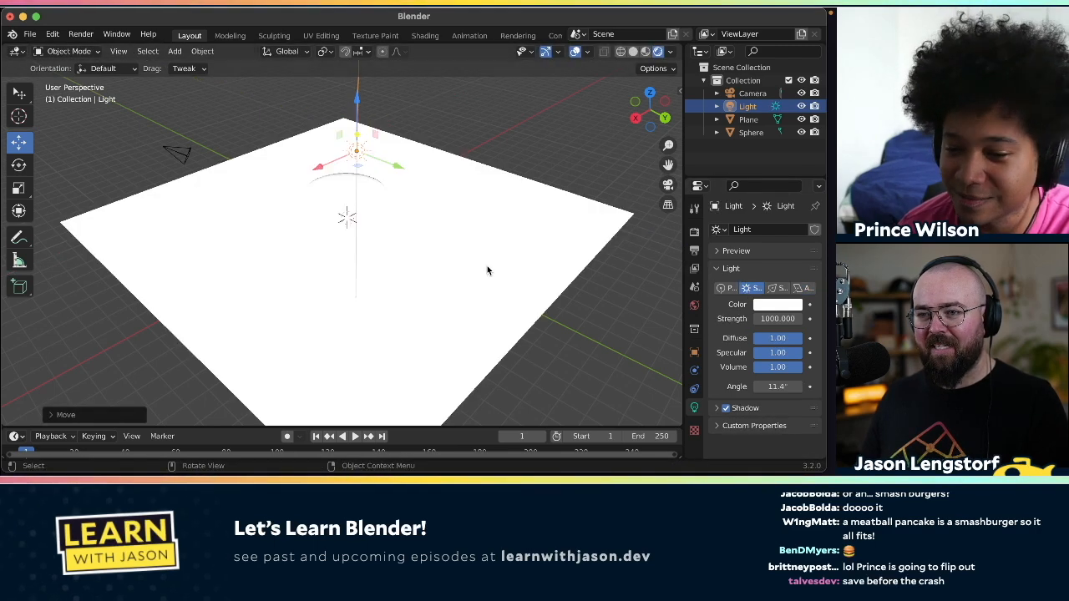
- Reposition the sun light above the plane and aim its beam down at the flattened sphere
scroll(478, 269, down, 10)
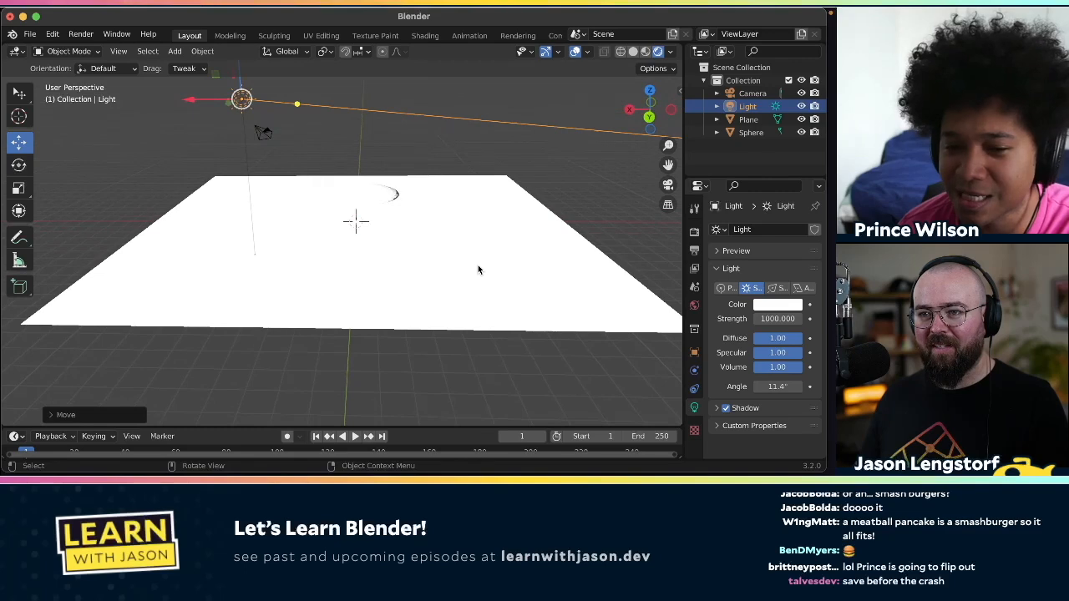
click(243, 100)
drag(245, 101, 332, 119)
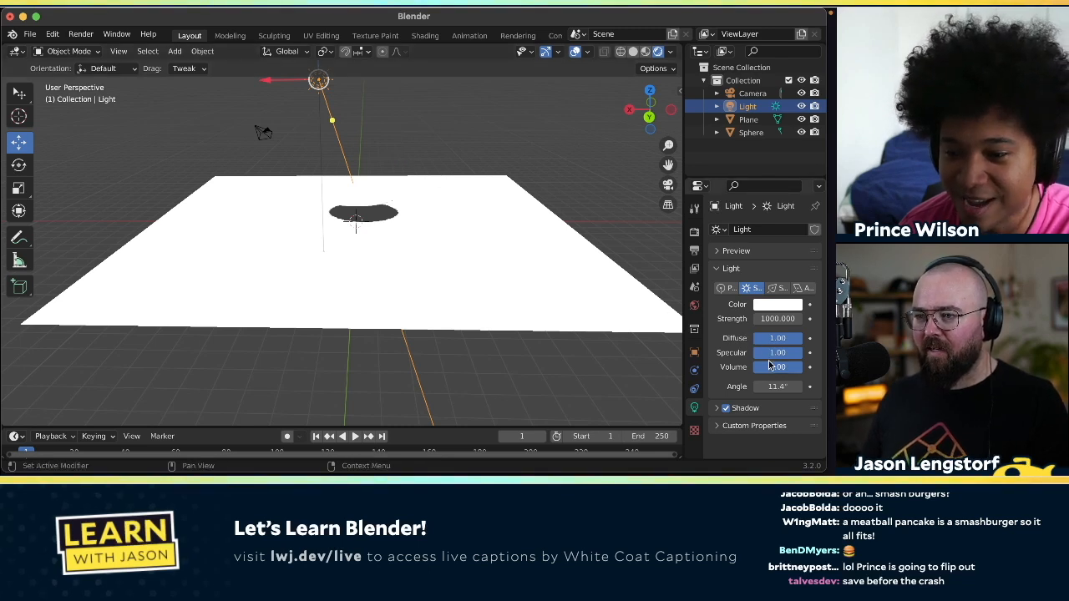
- Try a strength of 200 for the sun light and reduce it to 2
drag(777, 318, 767, 319)
click(800, 320)
text(200)
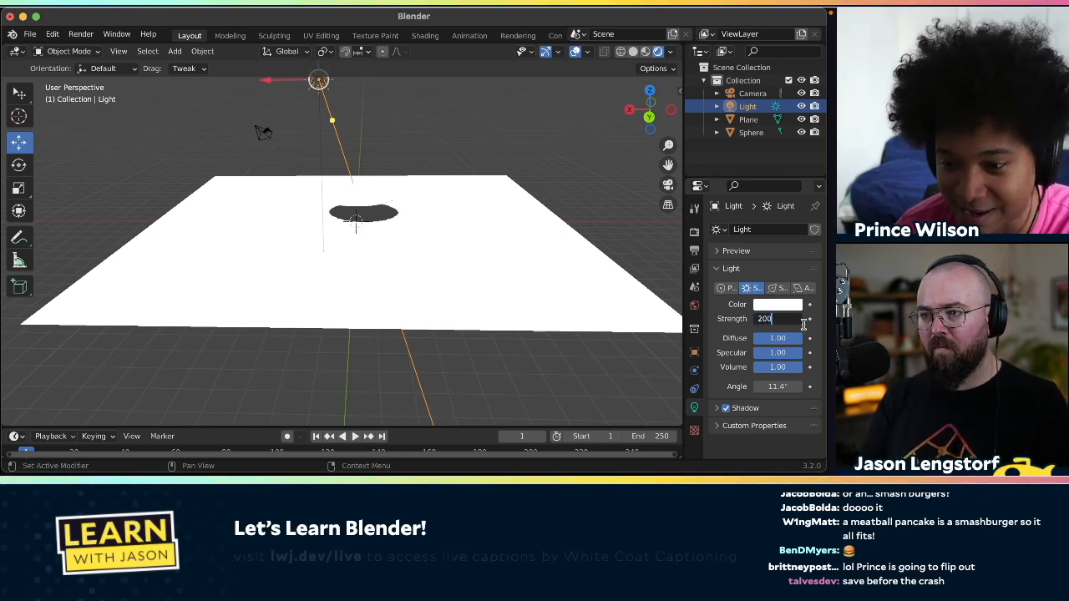
key(Tab)
click(782, 319)
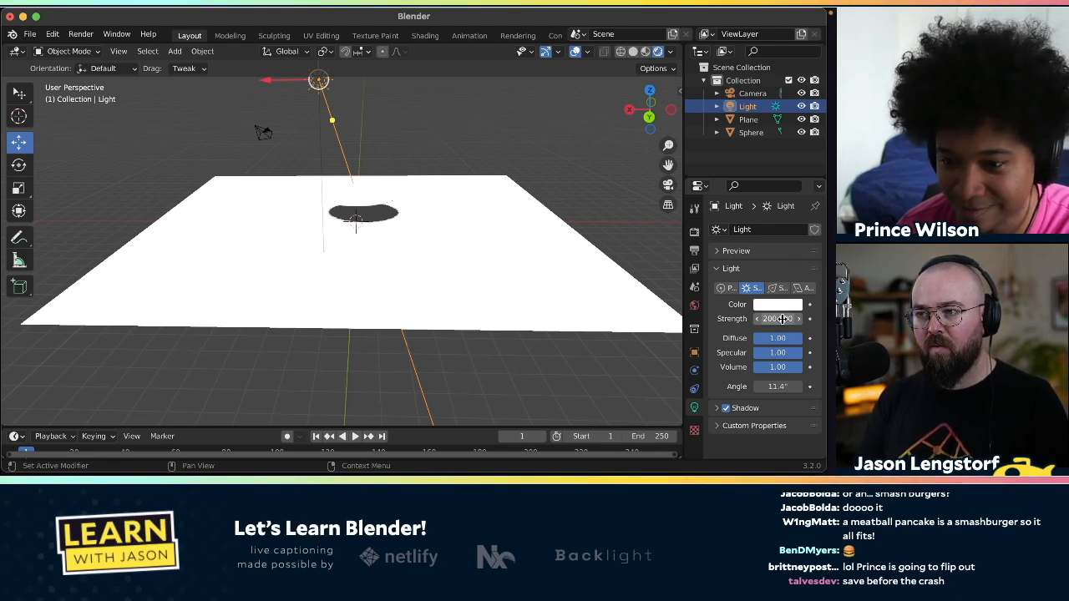
click(783, 319)
text(2)
key(Tab)
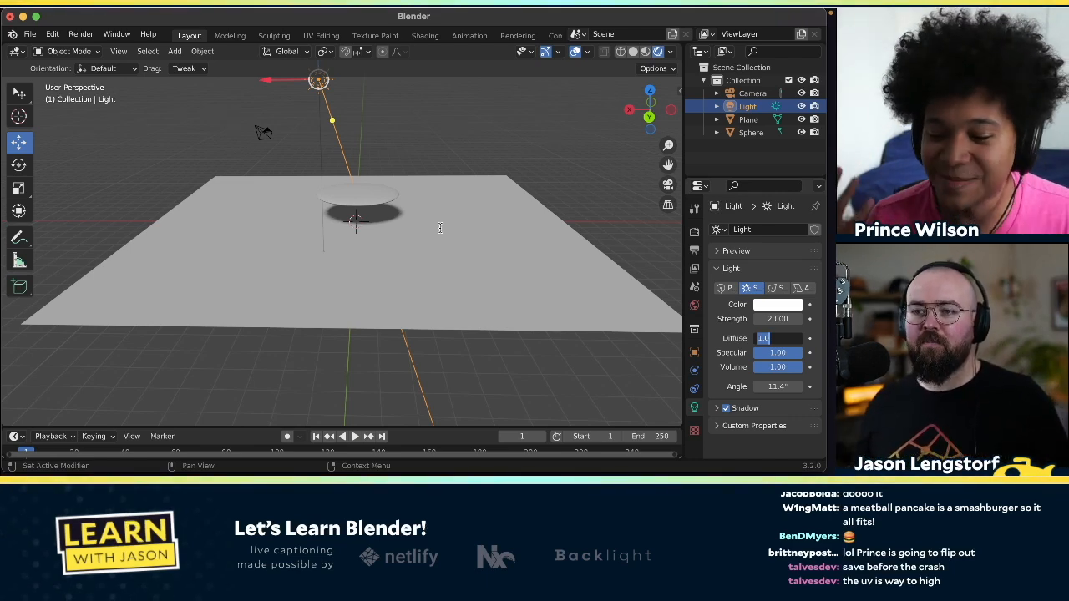
click(412, 215)
- Examine the sun's shading and shadow around the flattened sphere from several viewing angles
scroll(412, 215, up, 5)
scroll(412, 219, down, 5)
click(360, 194)
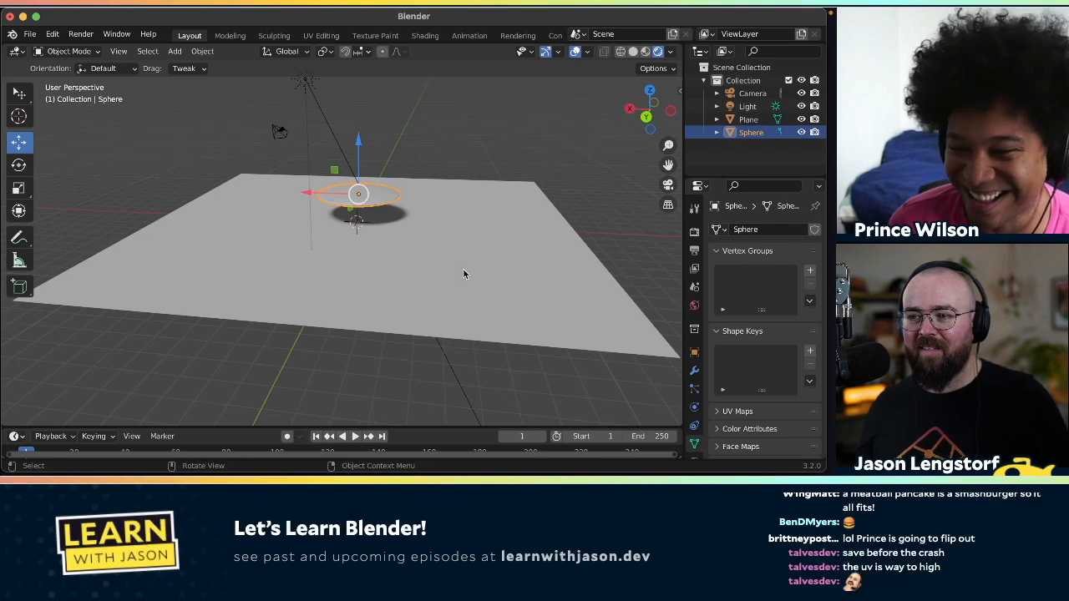
scroll(438, 269, up, 3)
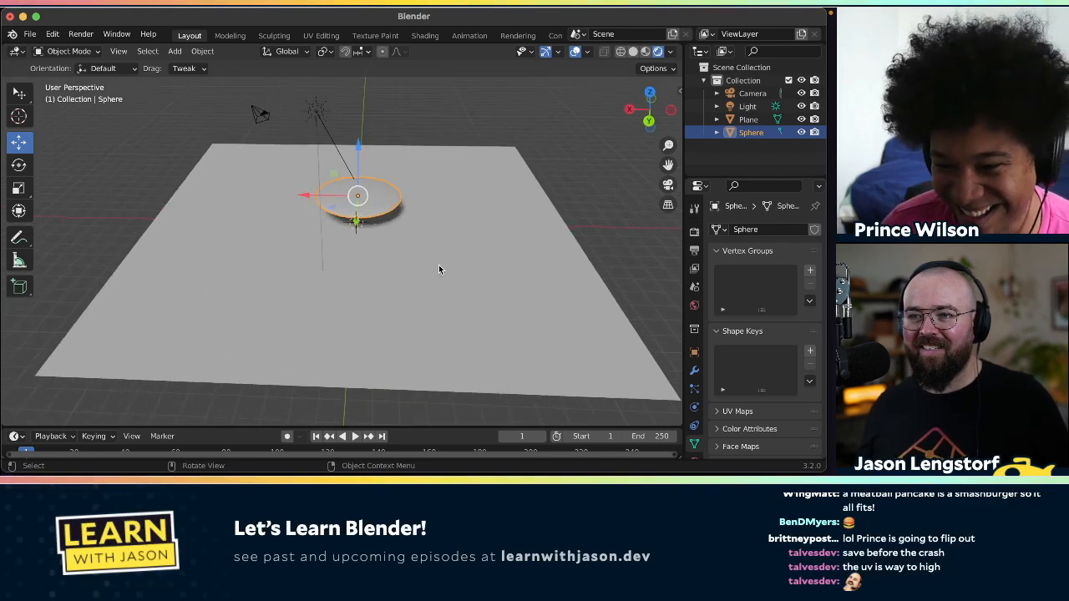
click(314, 114)
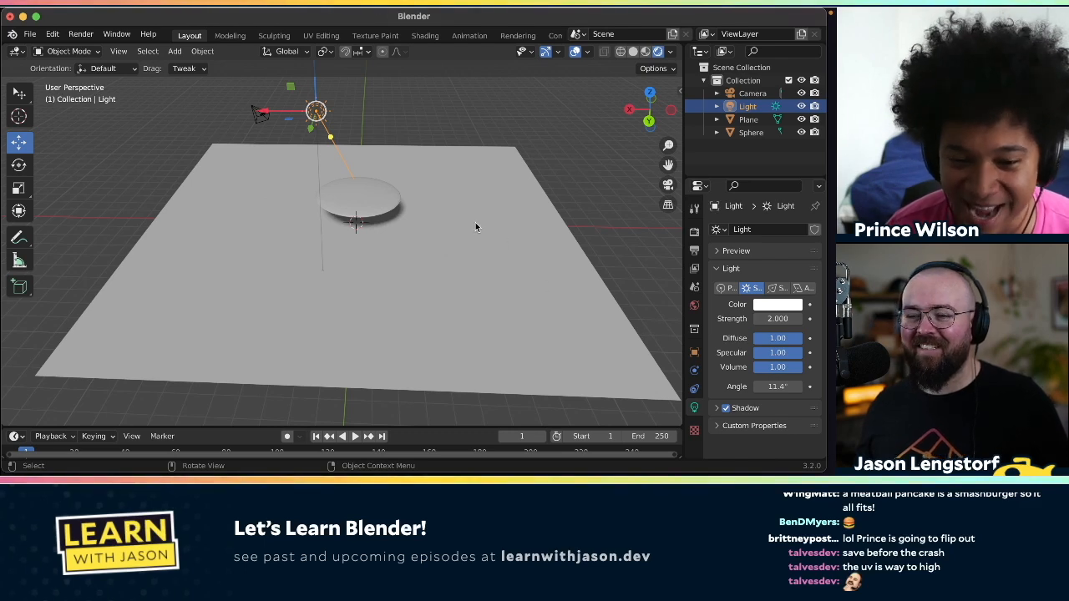
scroll(437, 261, down, 5)
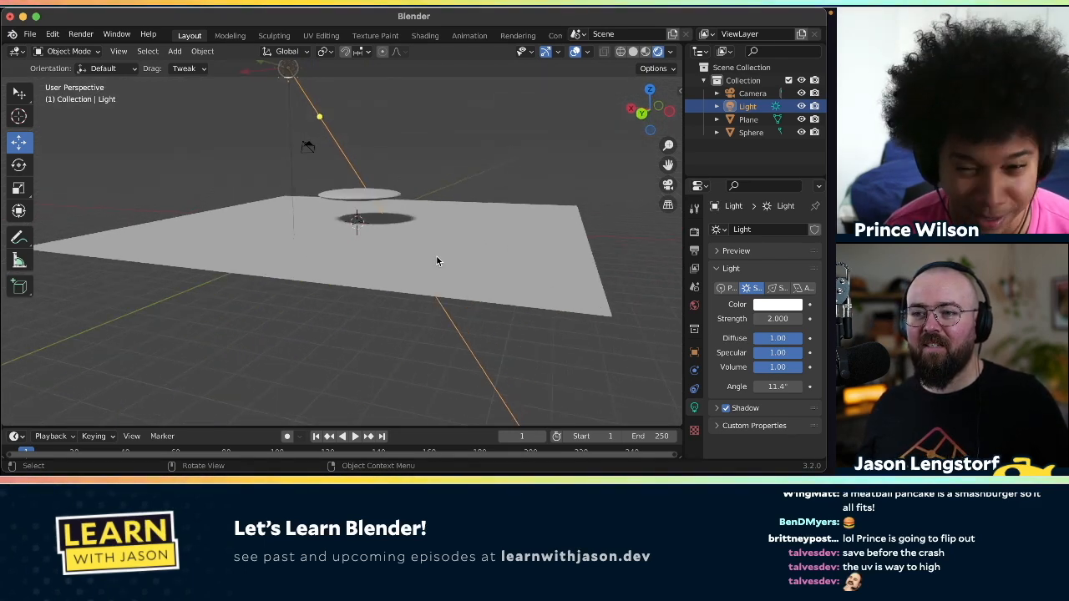
- Add a new material to the flattened sphere
click(360, 195)
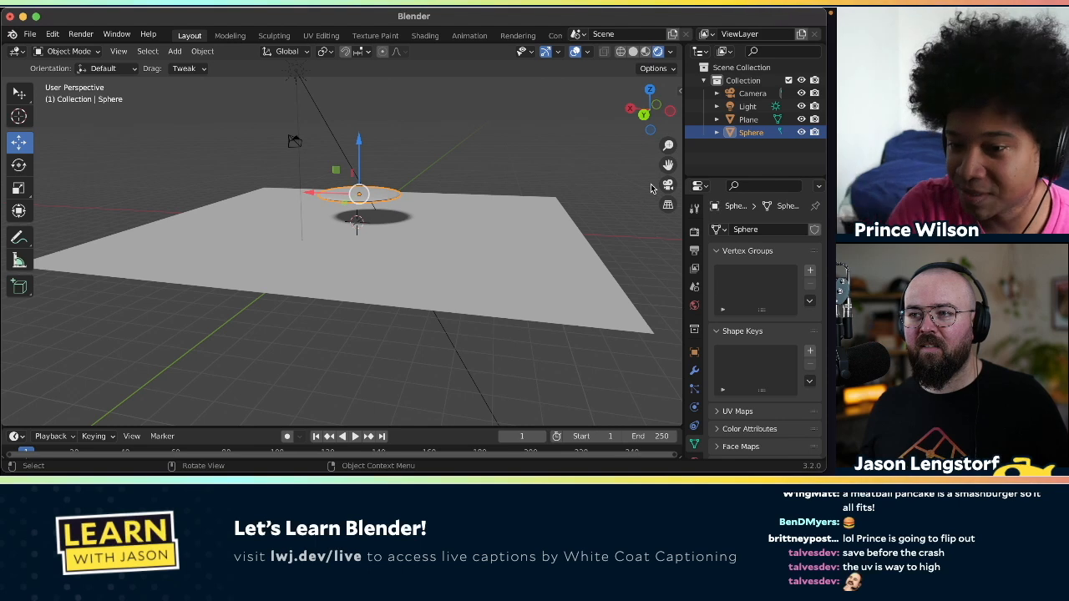
scroll(693, 390, down, 1)
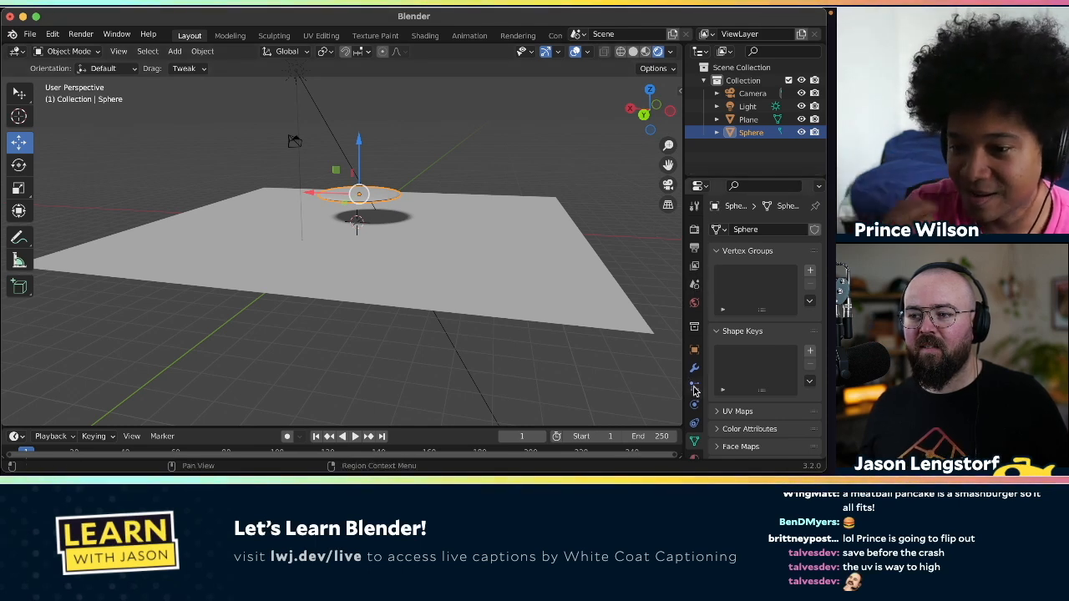
scroll(694, 390, down, 2)
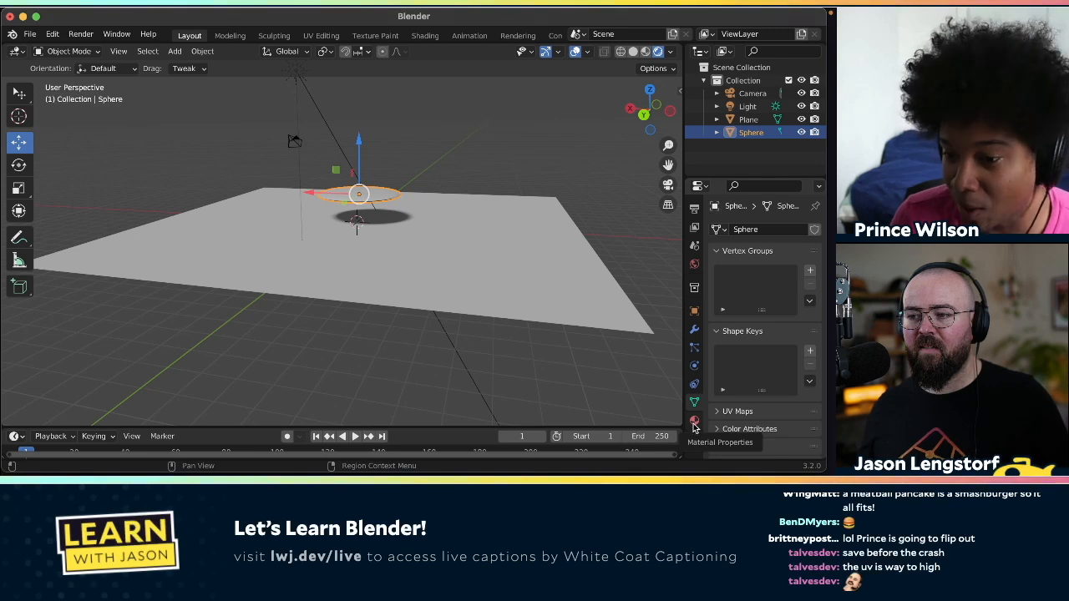
click(693, 424)
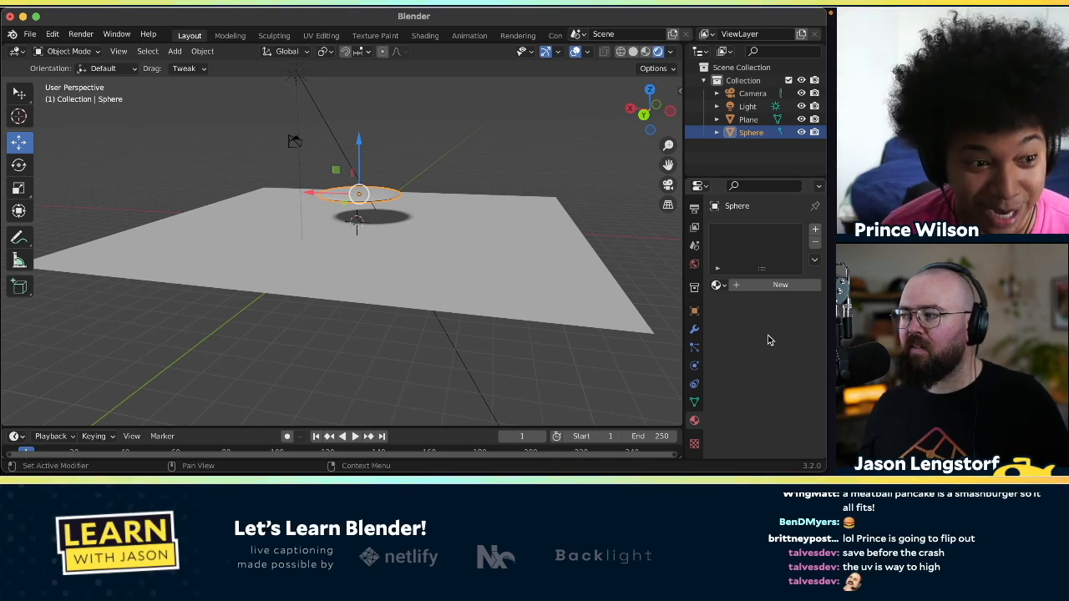
click(743, 286)
click(734, 285)
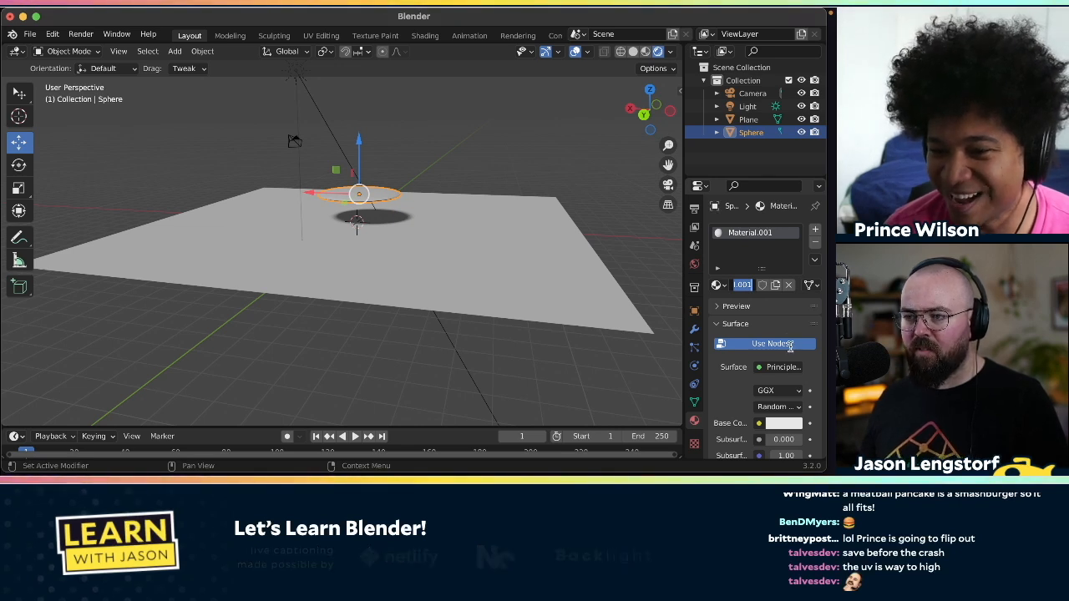
click(730, 398)
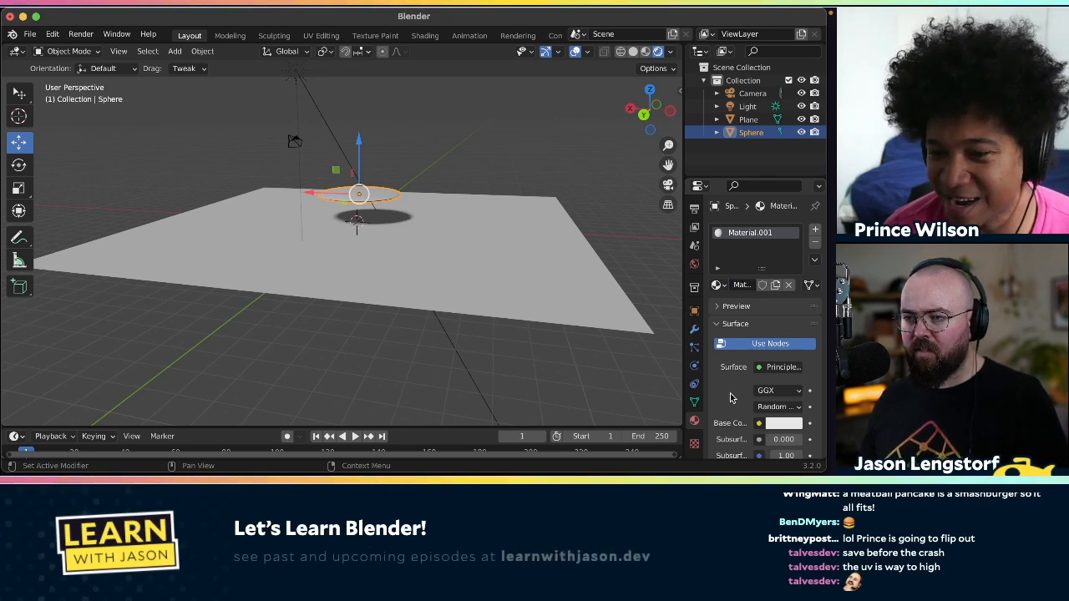
- Set the flattened sphere's base color to a dark orange with hue 0.022, saturation 0.982 and value 0.330
click(776, 426)
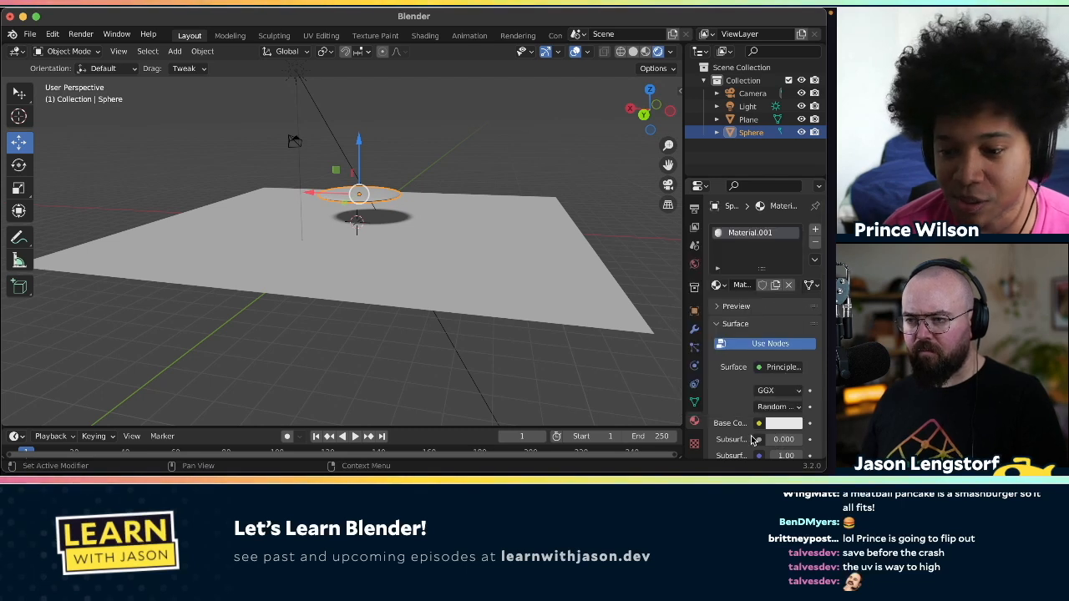
click(777, 391)
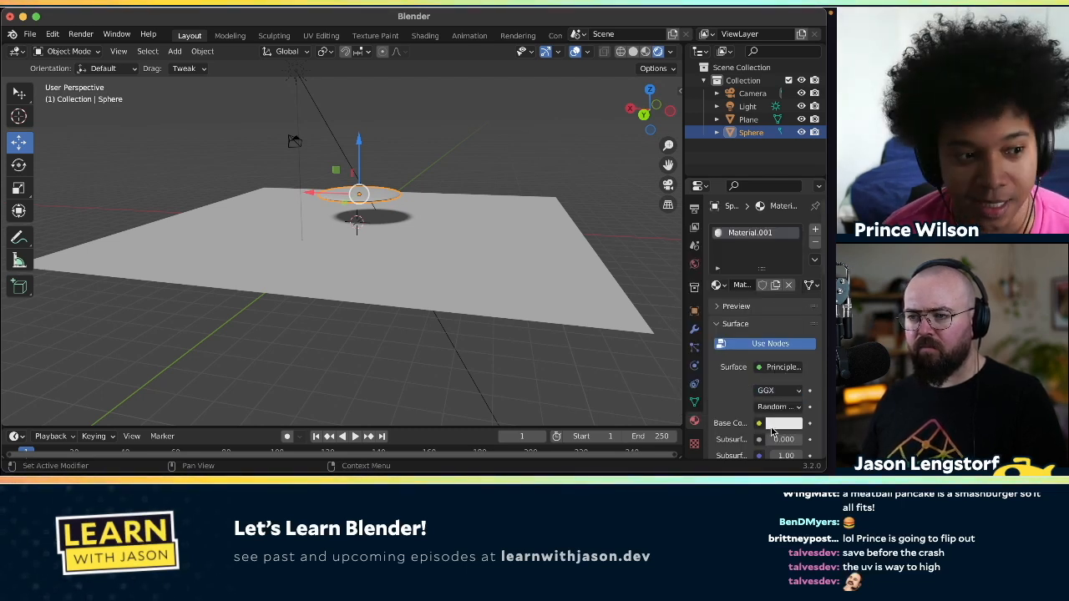
click(771, 427)
click(725, 312)
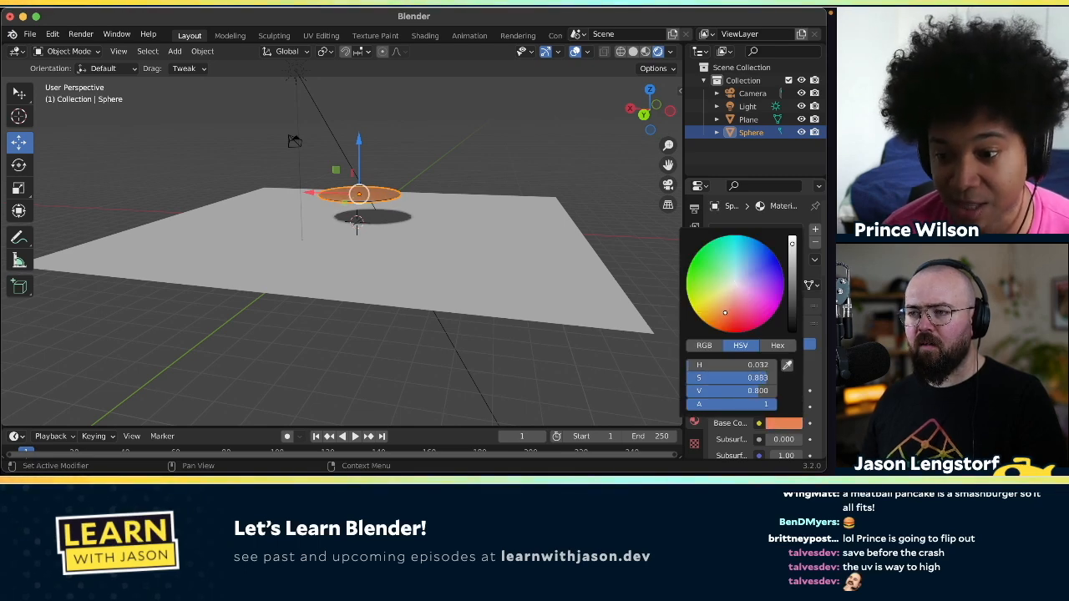
drag(723, 314, 720, 324)
drag(793, 244, 792, 271)
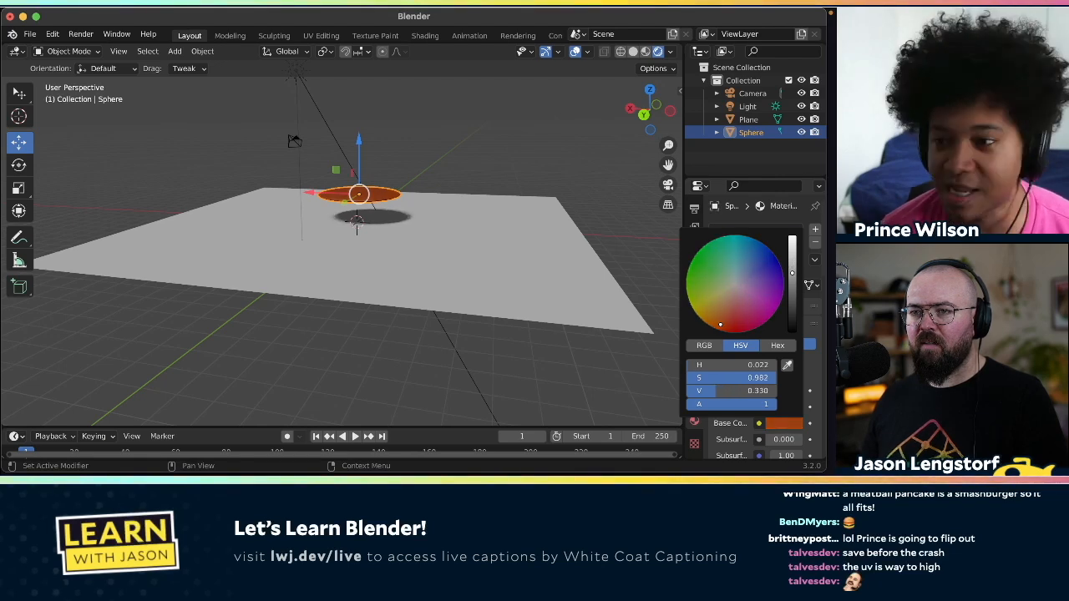
- Shift the base color to a darker red with hue 0.011 and value 0.250, reduce its saturation slightly, and clear the selection
drag(726, 325, 725, 323)
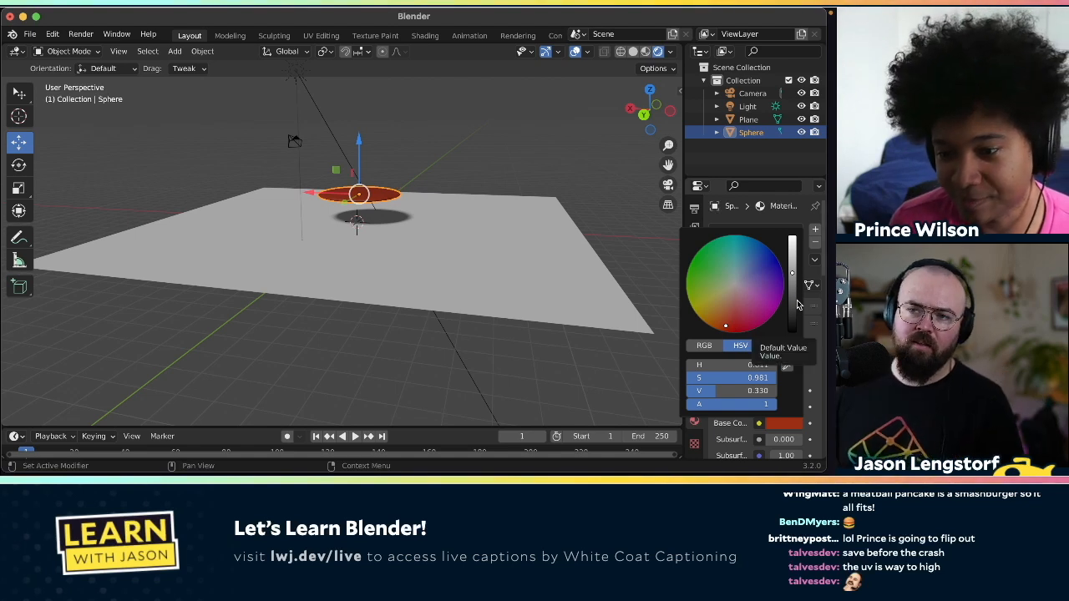
click(783, 426)
drag(793, 279, 791, 281)
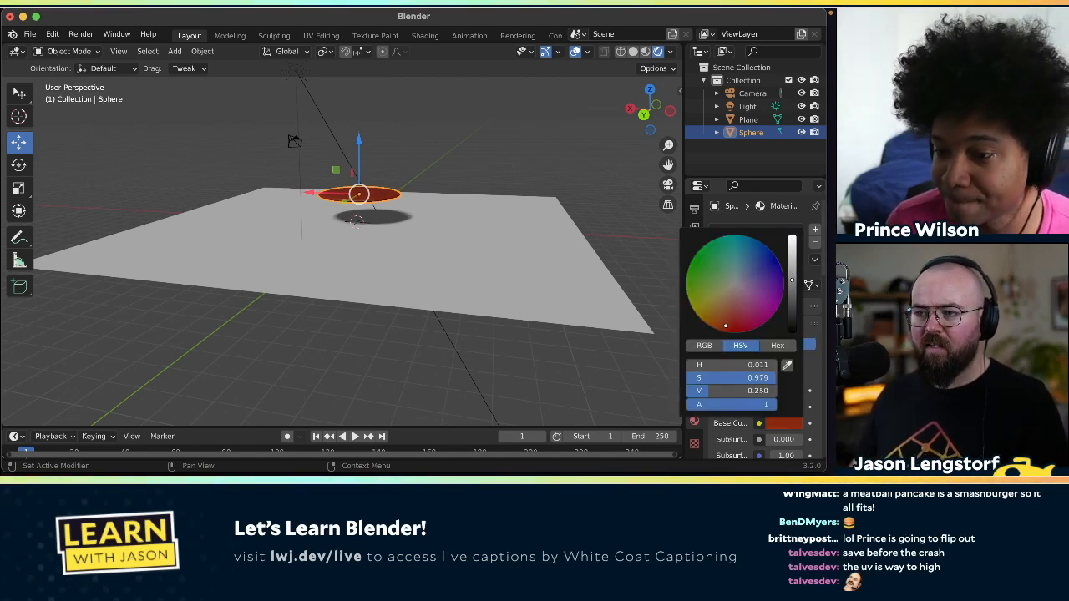
mouse_move(766, 379)
mouse_down()
mouse_move(744, 379)
mouse_move(757, 379)
mouse_up()
click(587, 243)
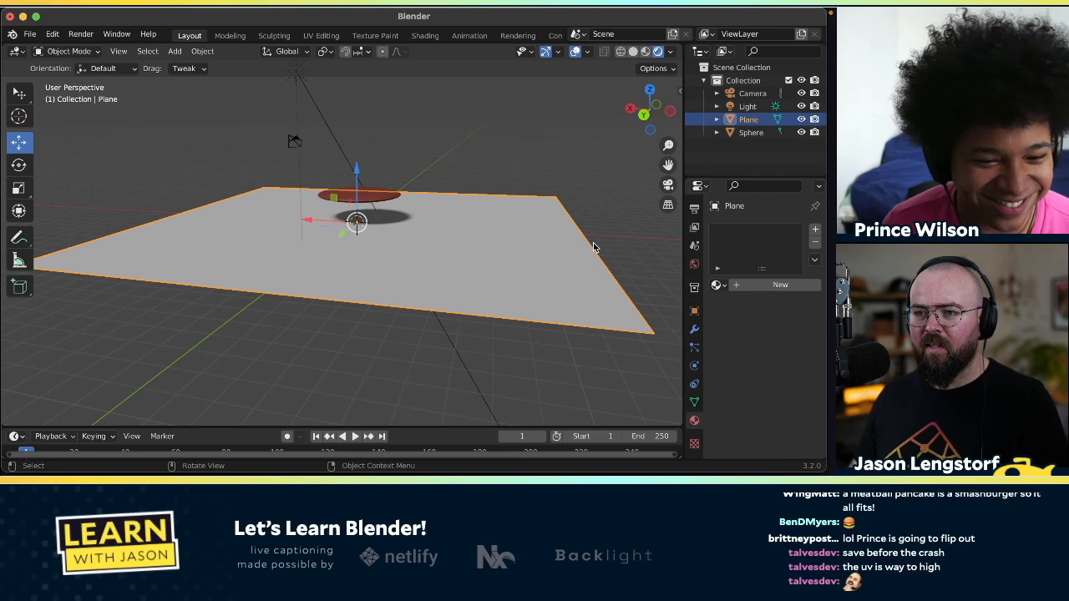
click(575, 149)
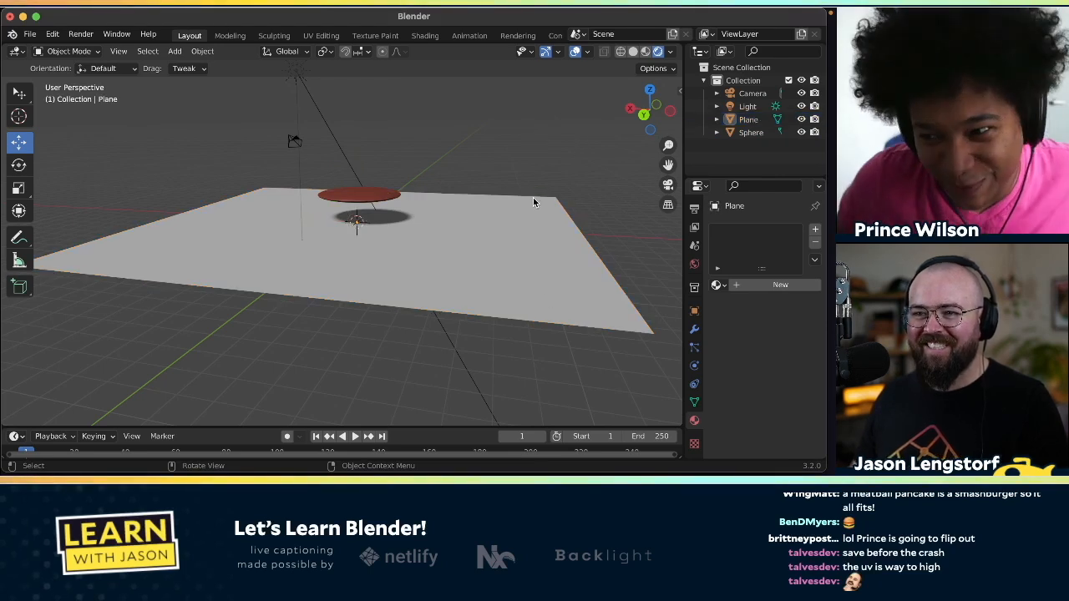
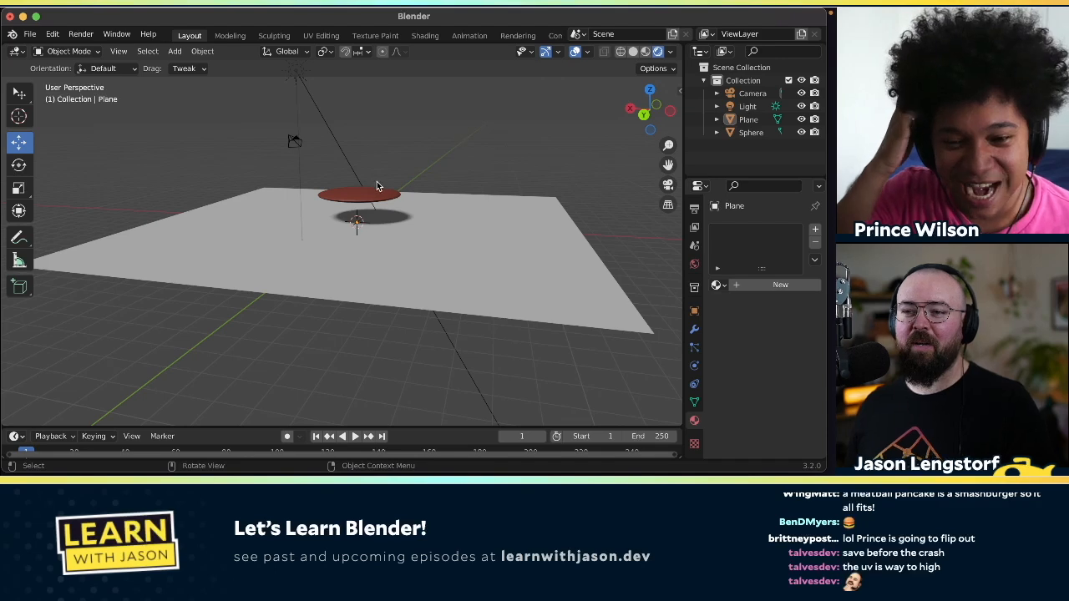
- Raise the red flattened sphere slightly higher above the plane and deselect it
click(359, 201)
drag(359, 195, 359, 186)
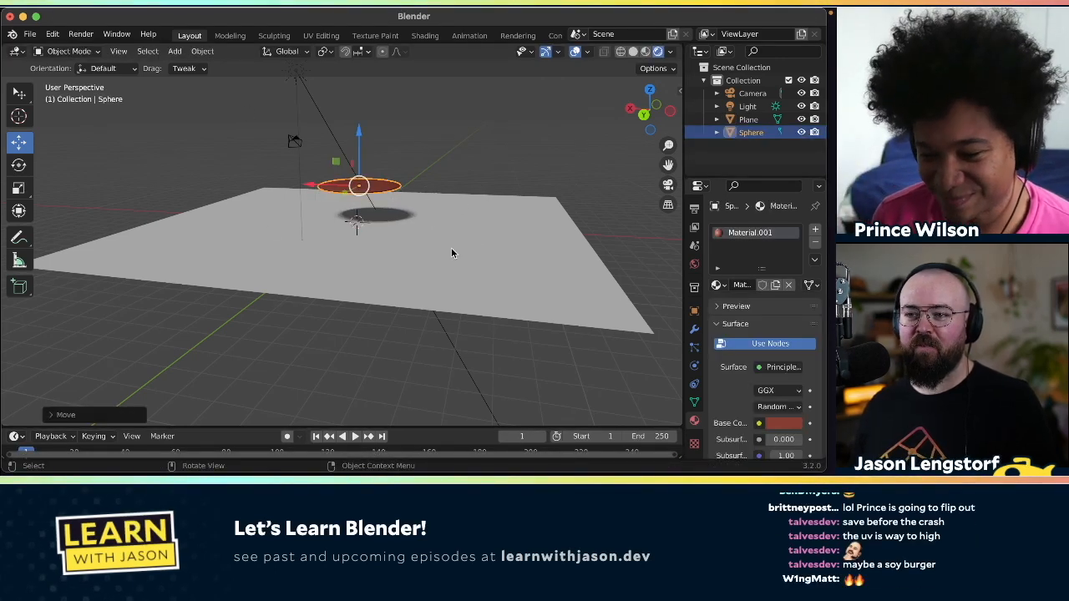
click(549, 177)
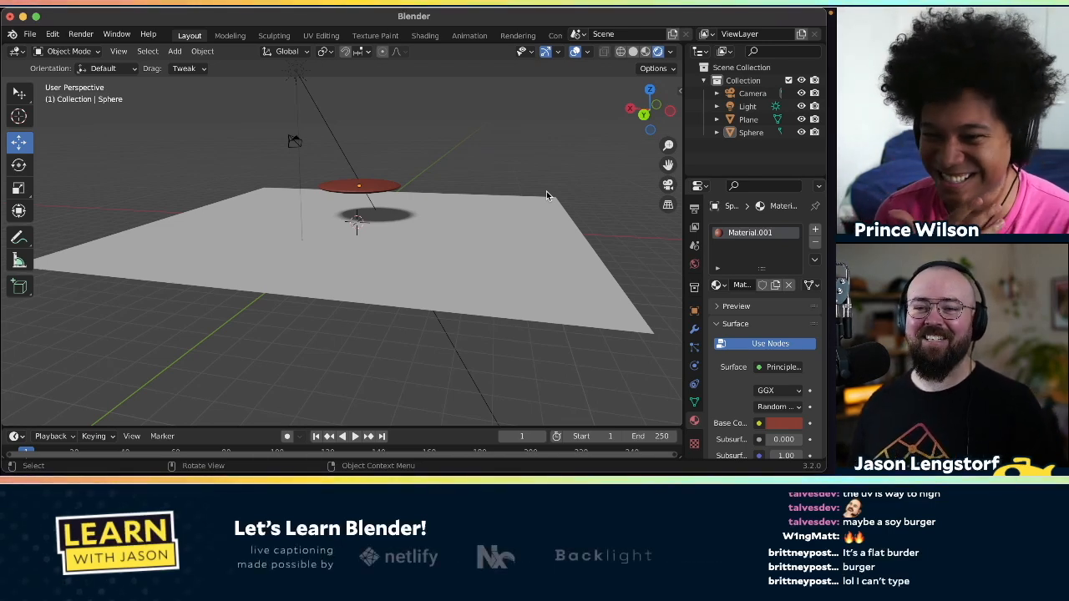
- Add a UV sphere and raise it along the Z axis above the red flattened sphere
key(shift+a)
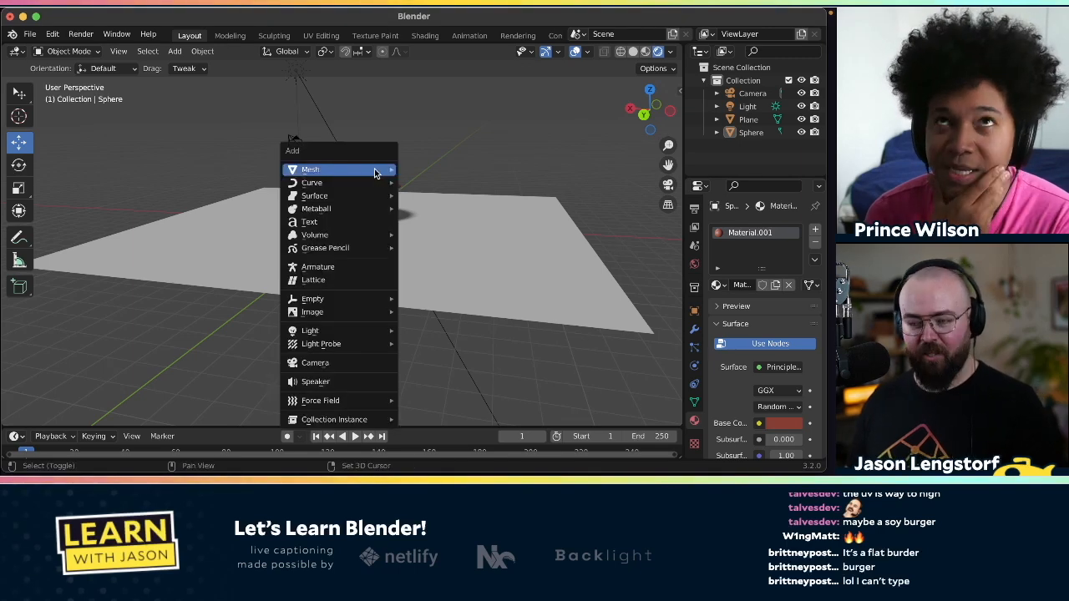
mouse_move(374, 171)
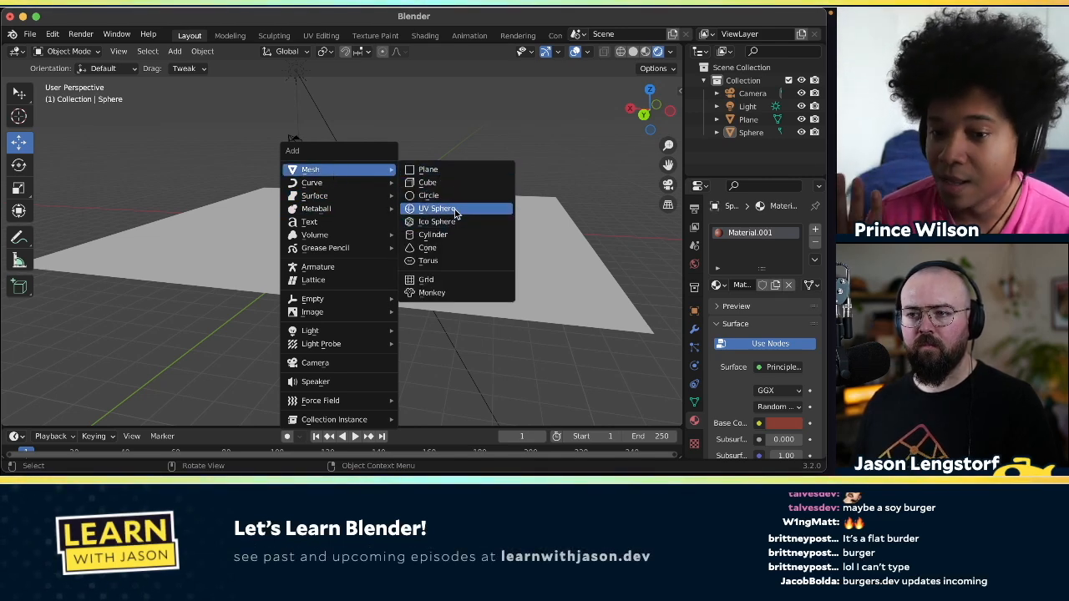
click(454, 209)
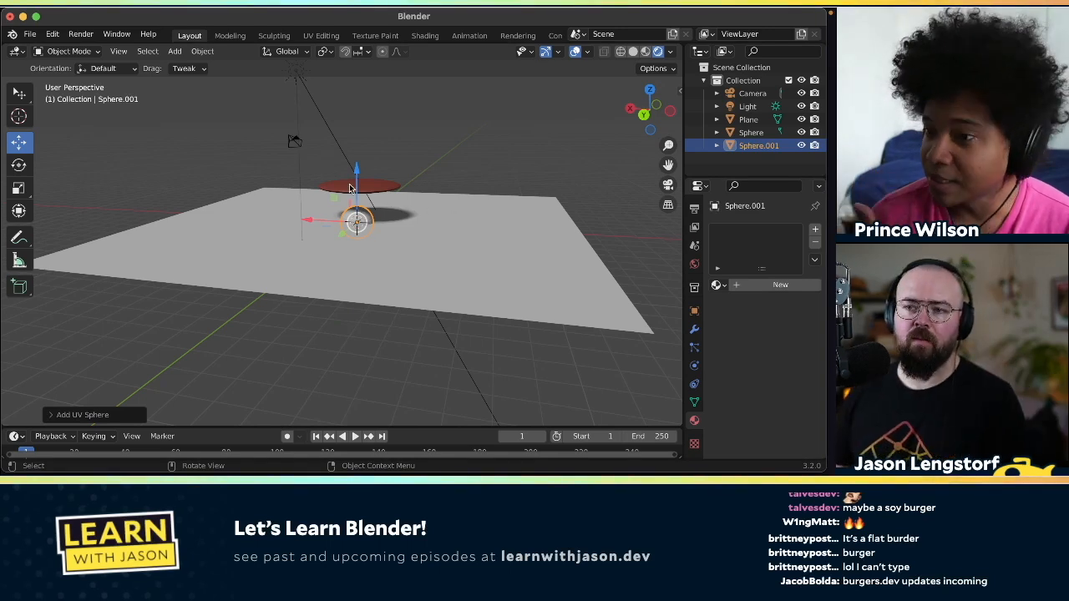
drag(355, 175, 396, 152)
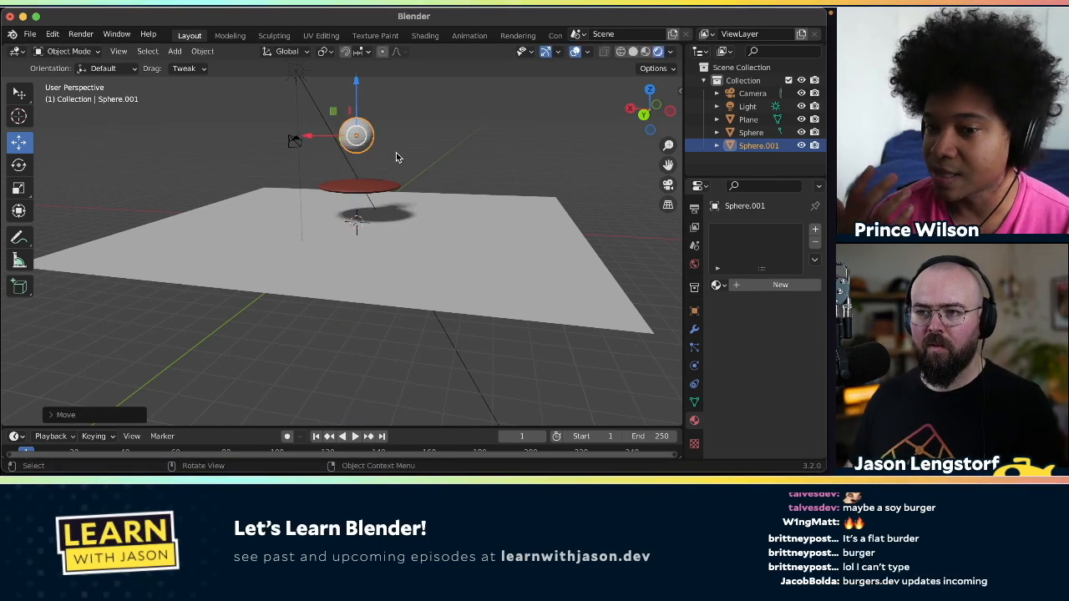
- Enlarge the new sphere moderately with the Scale tool and lower it onto the red flattened sphere
key(shift+space)
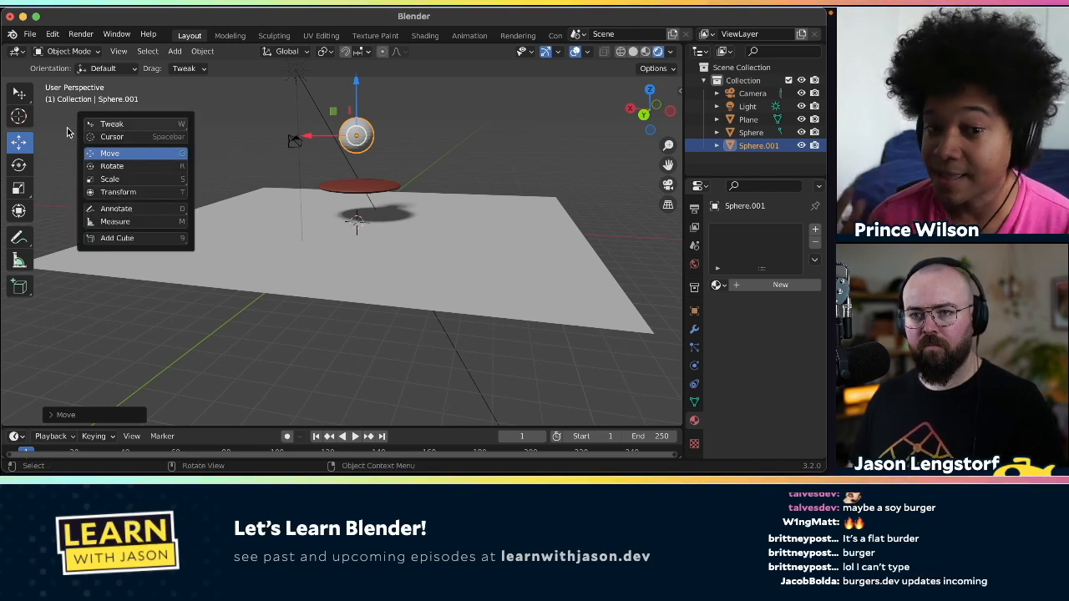
click(143, 178)
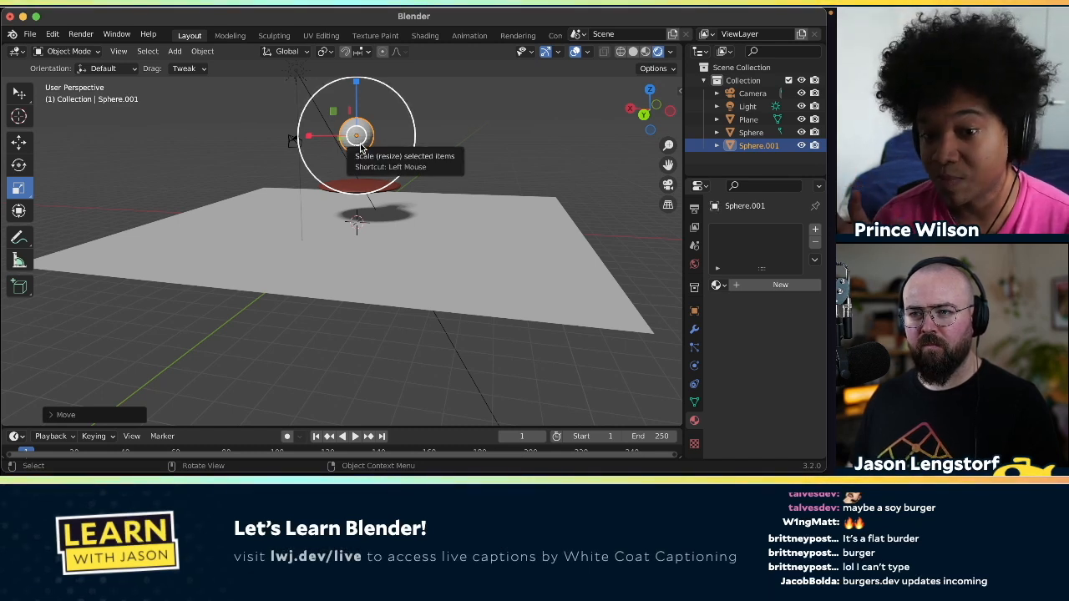
drag(361, 147, 370, 137)
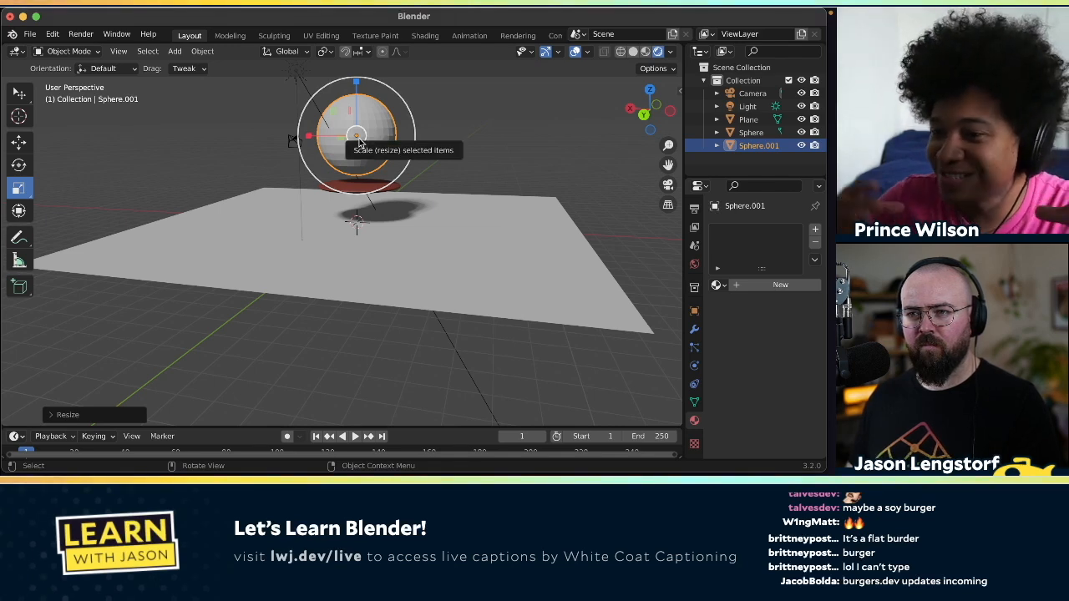
drag(360, 144, 359, 142)
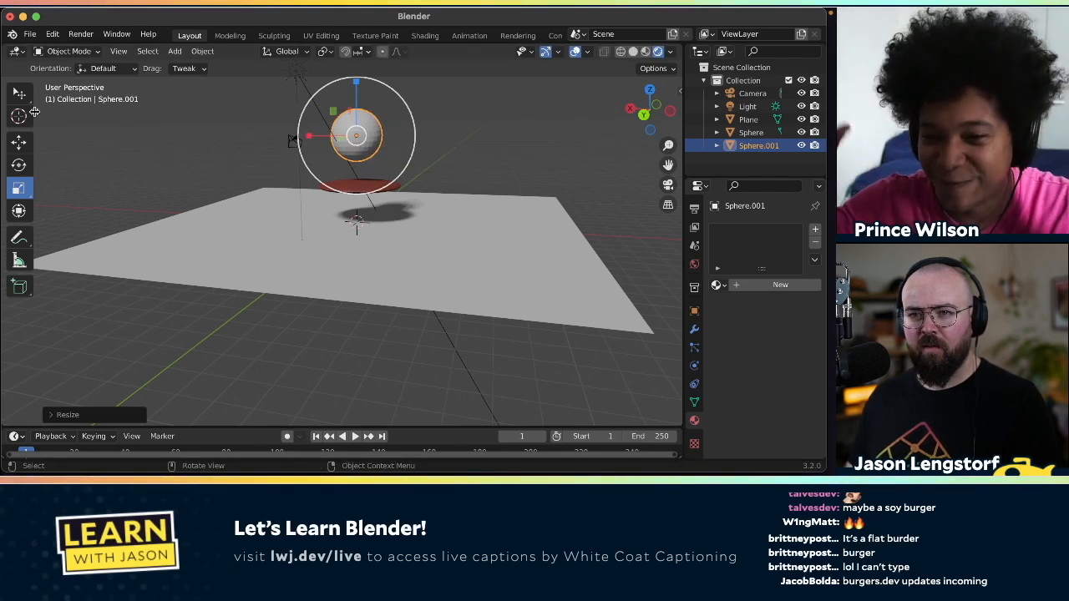
click(20, 144)
drag(356, 134, 358, 181)
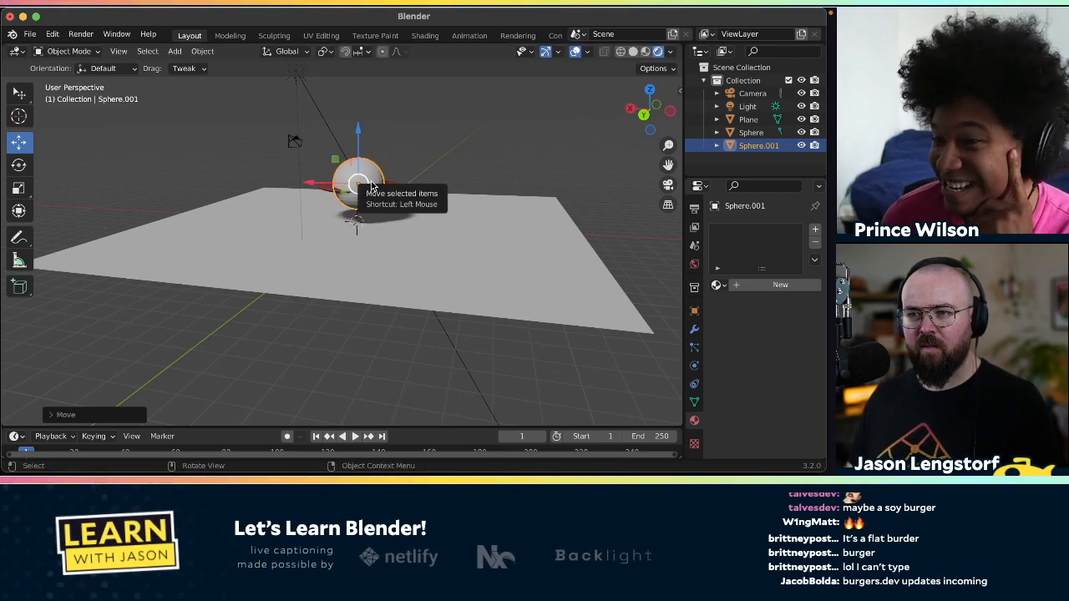
- Enlarge the white bun sphere uniformly until it is nearly as wide as the red flattened sphere
click(19, 189)
drag(359, 185, 367, 195)
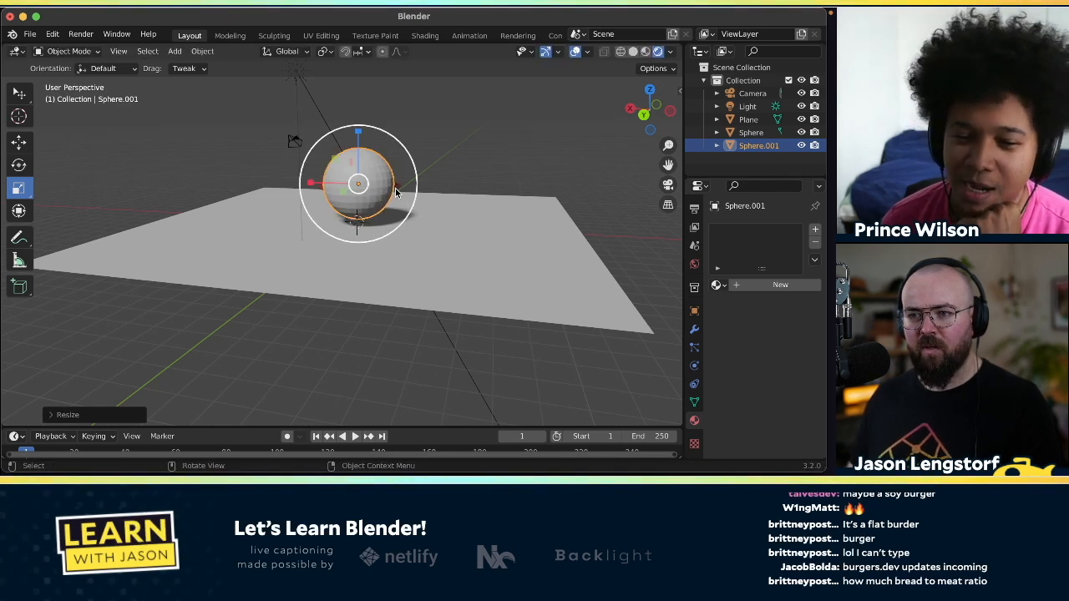
middle_drag(83, 159, 305, 217)
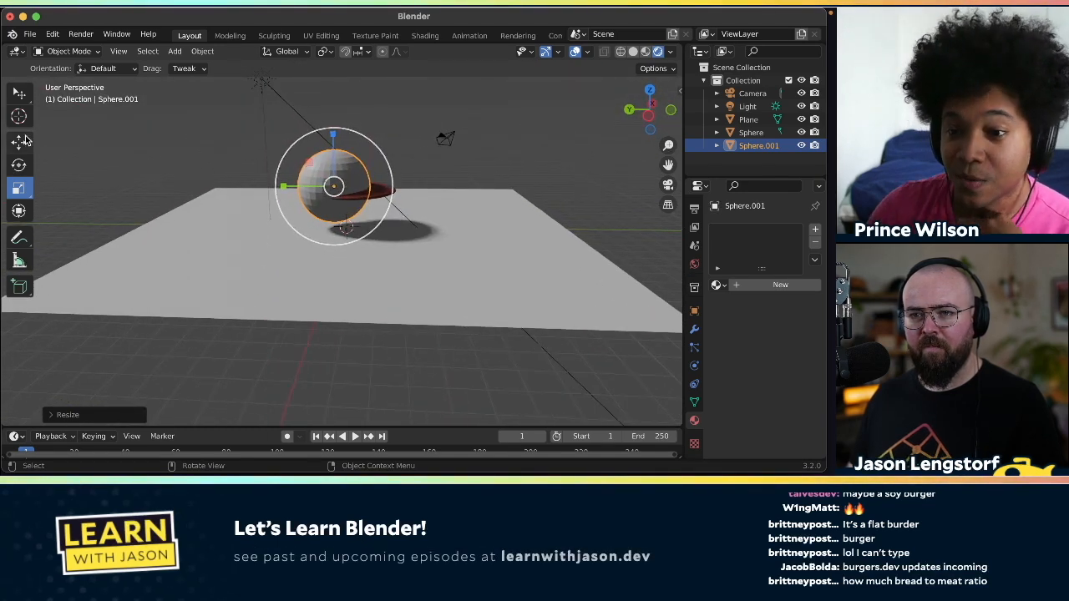
- Select the red flattened sphere together with the white sphere and view them from the top
shift+click(382, 194)
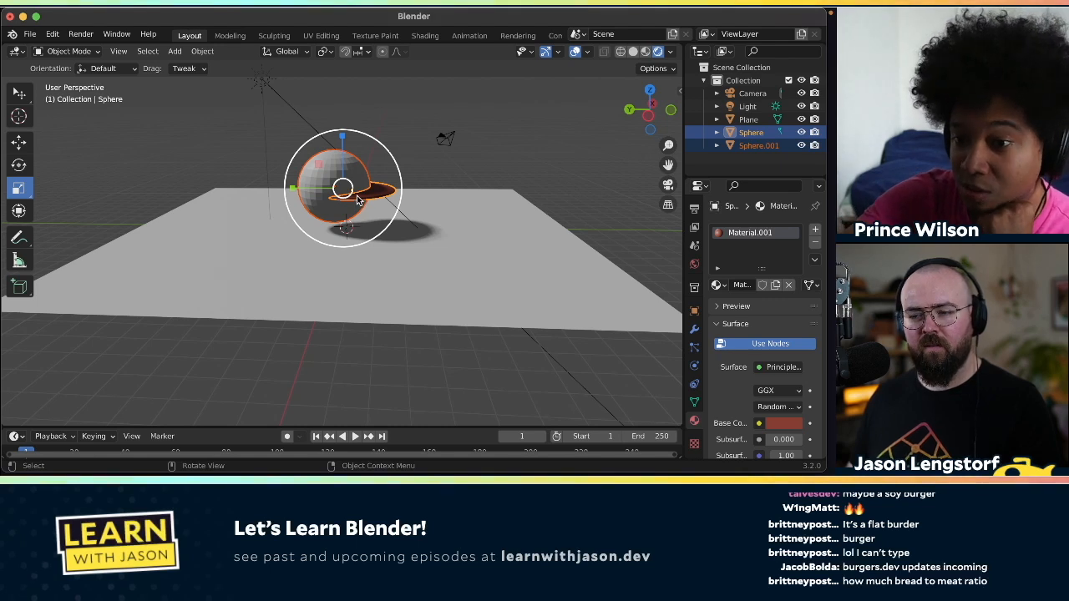
key(x)
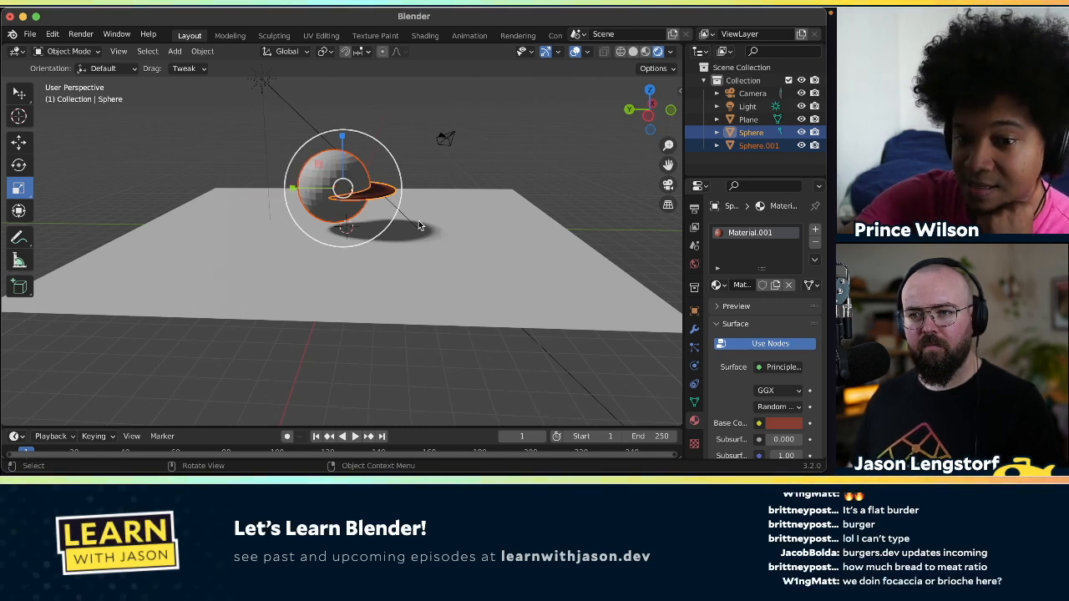
click(413, 206)
click(381, 194)
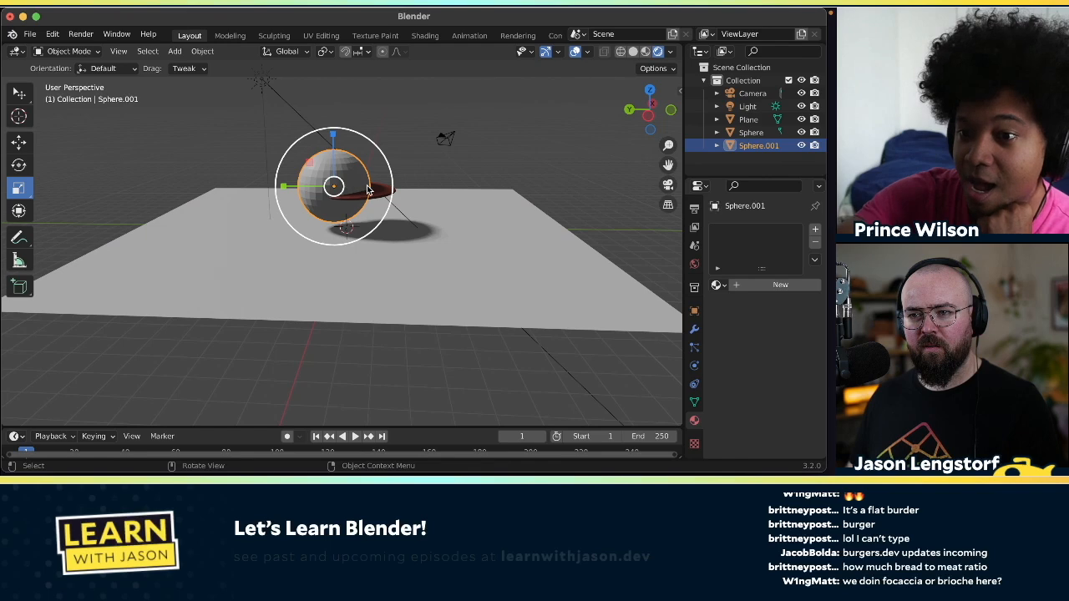
click(381, 195)
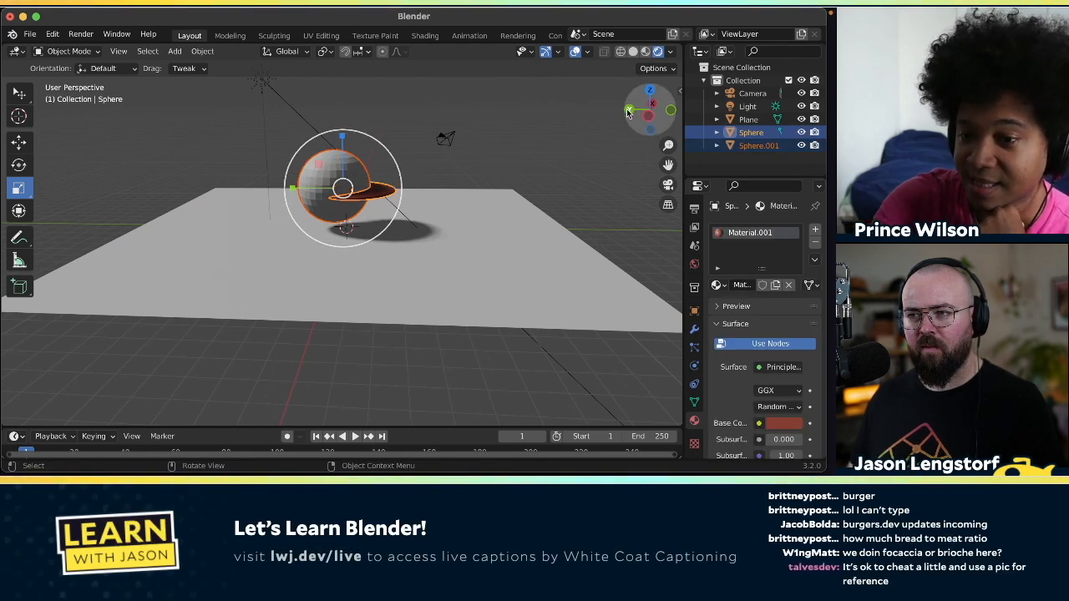
click(630, 112)
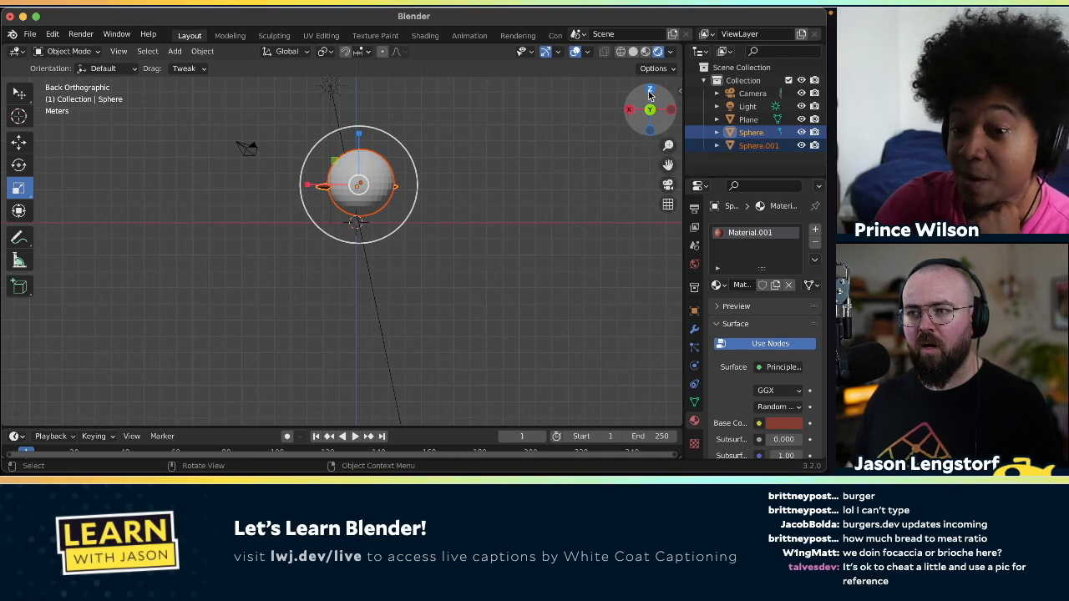
click(650, 91)
click(648, 92)
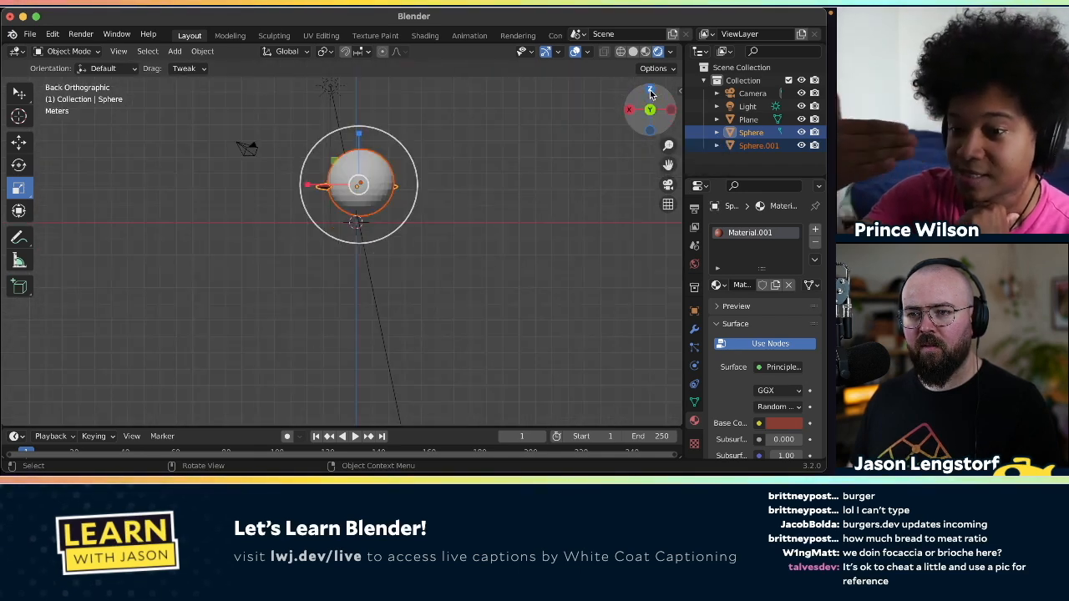
click(650, 89)
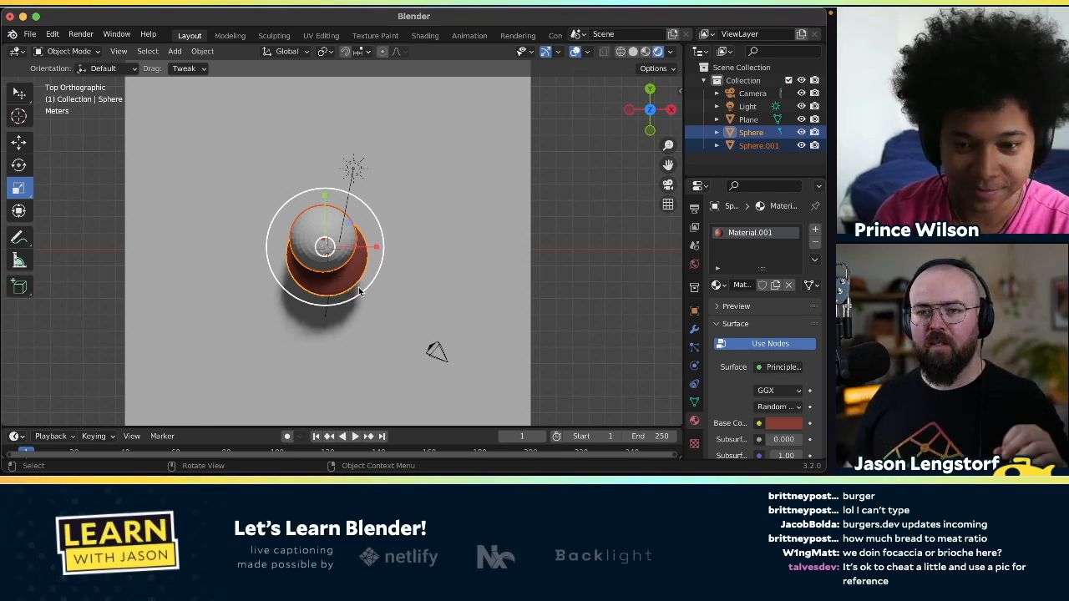
- Align both selected spheres on one center by snapping the selection to the 3D cursor
click(201, 51)
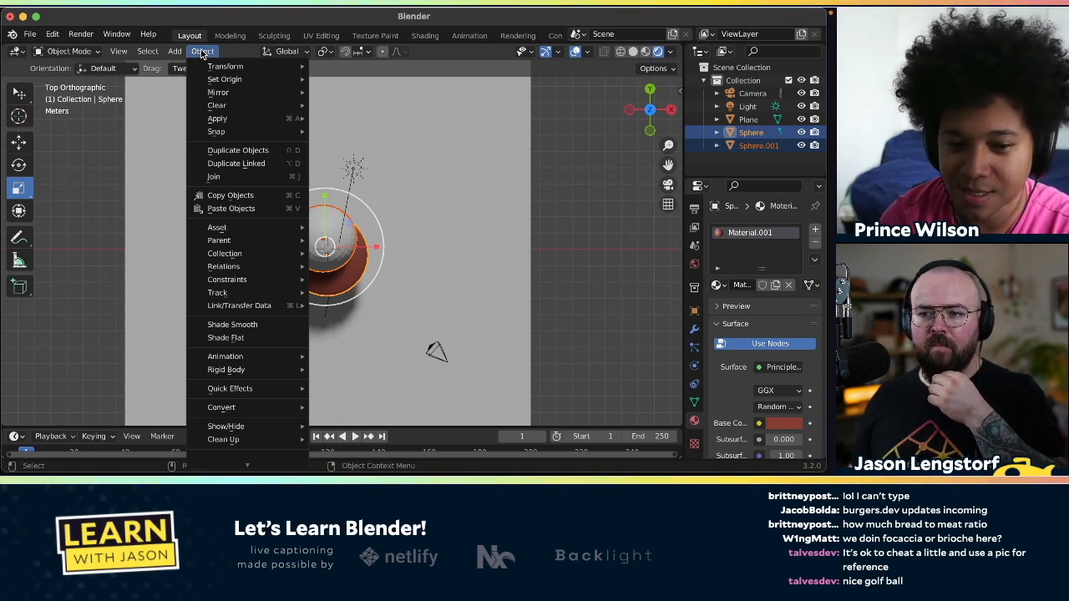
click(162, 198)
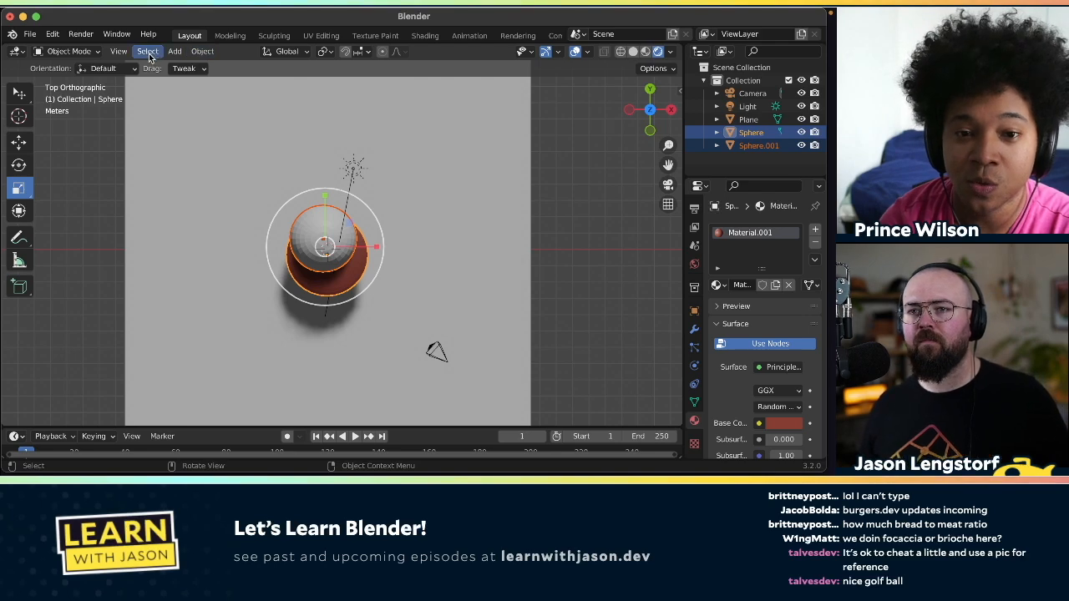
click(197, 53)
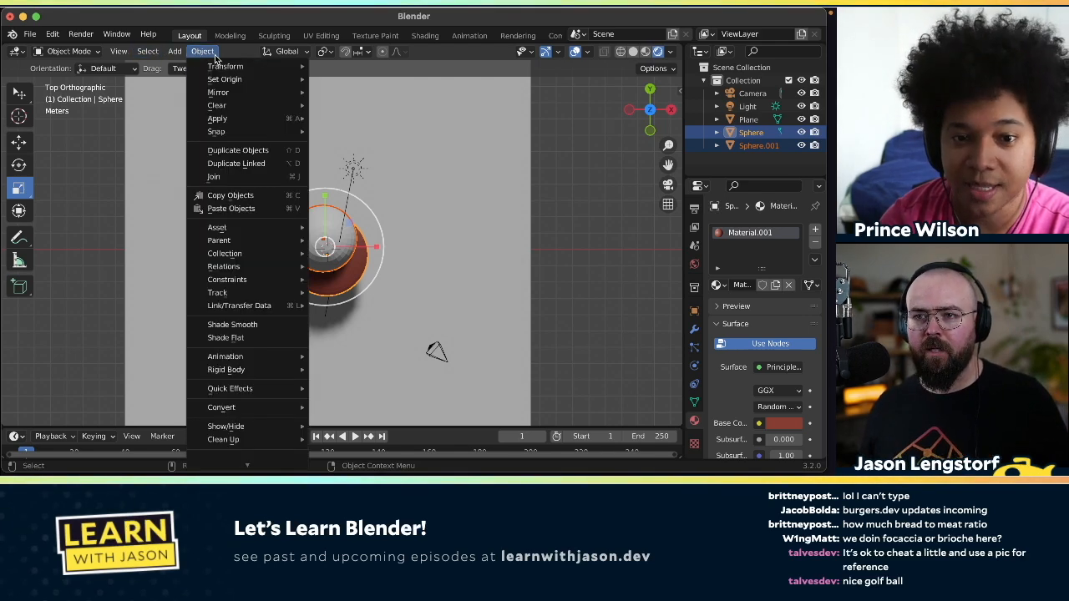
mouse_move(228, 66)
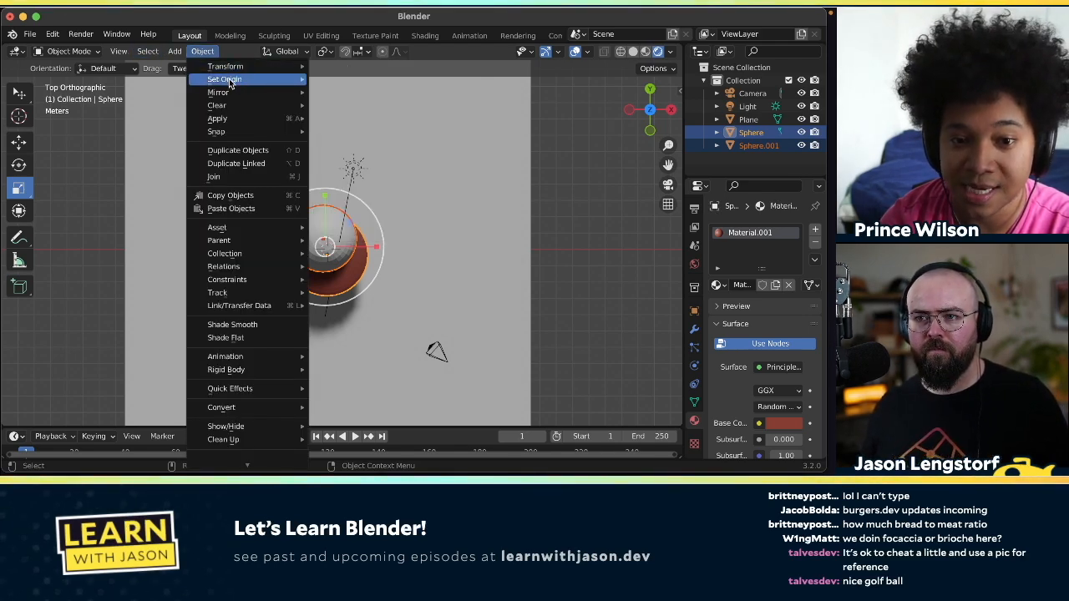
mouse_move(247, 133)
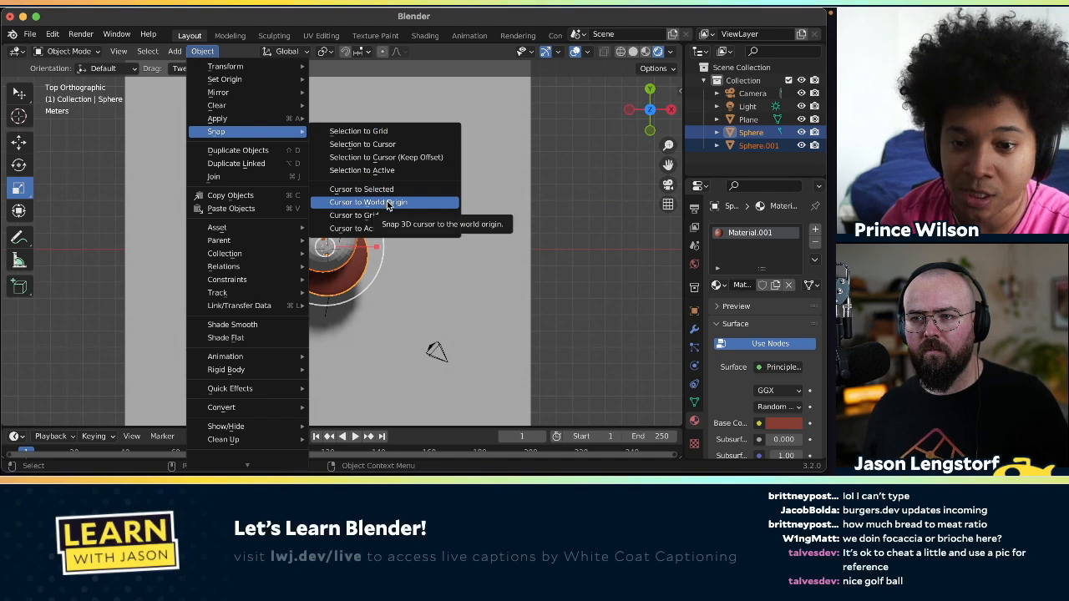
click(384, 143)
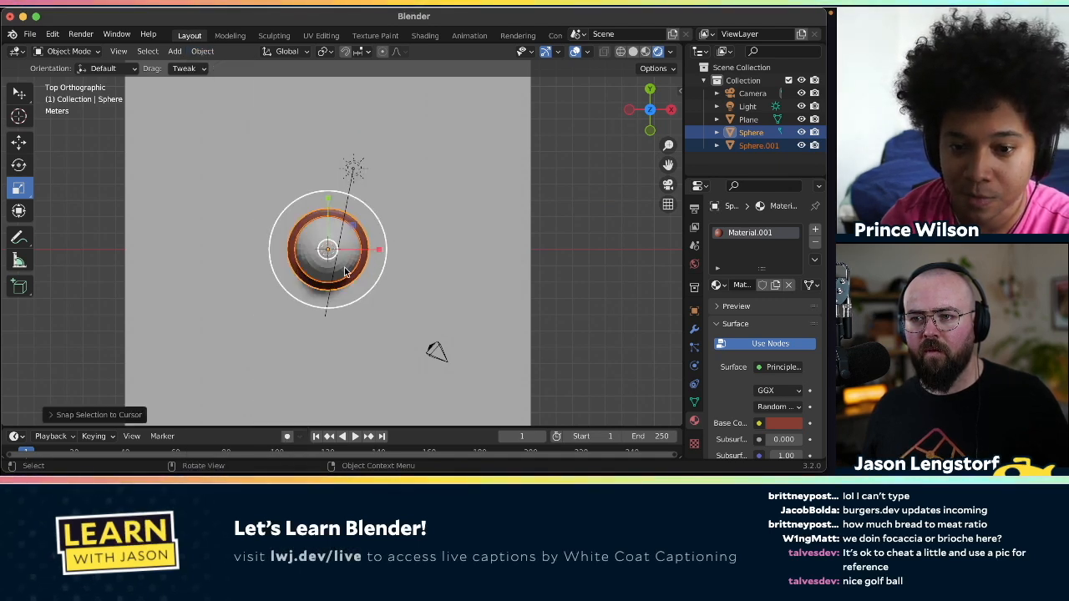
- Select both spheres and raise them together along the Z axis so they float above the plane
click(406, 254)
scroll(398, 311, down, 6)
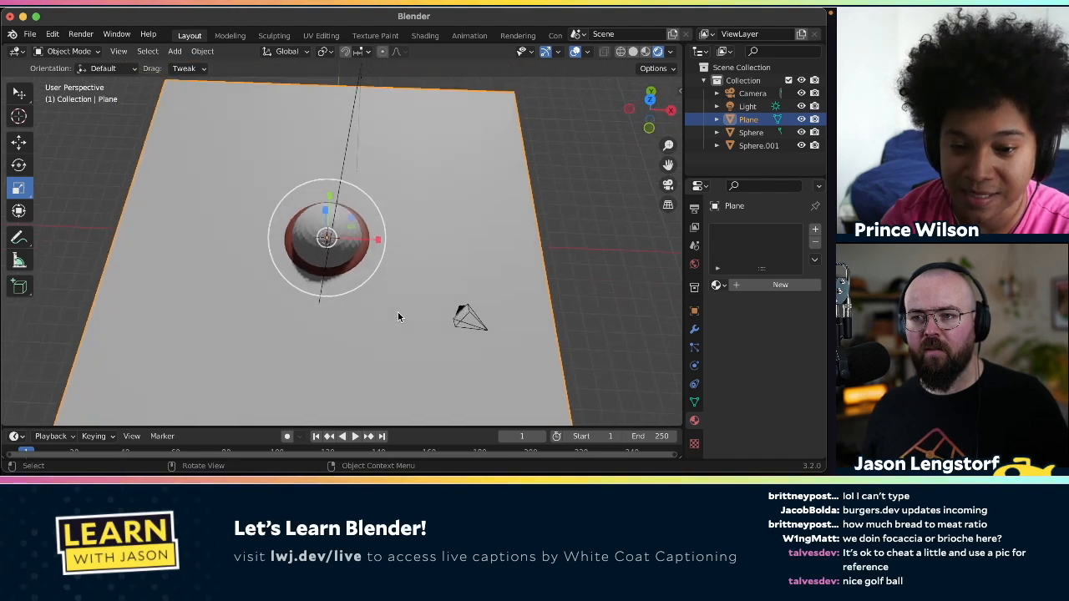
scroll(397, 316, down, 5)
scroll(398, 315, up, 8)
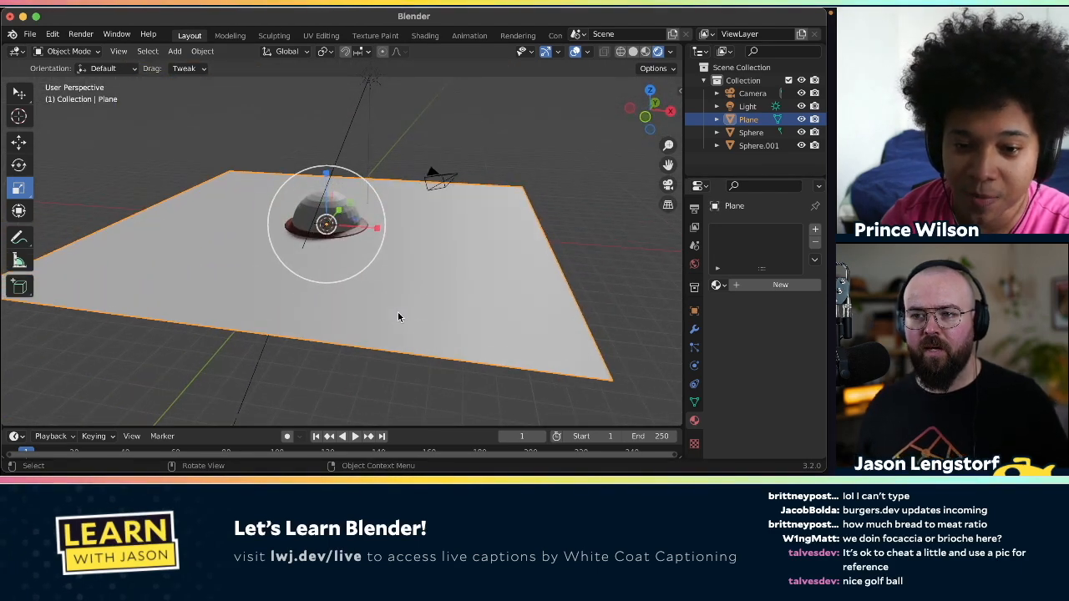
click(356, 233)
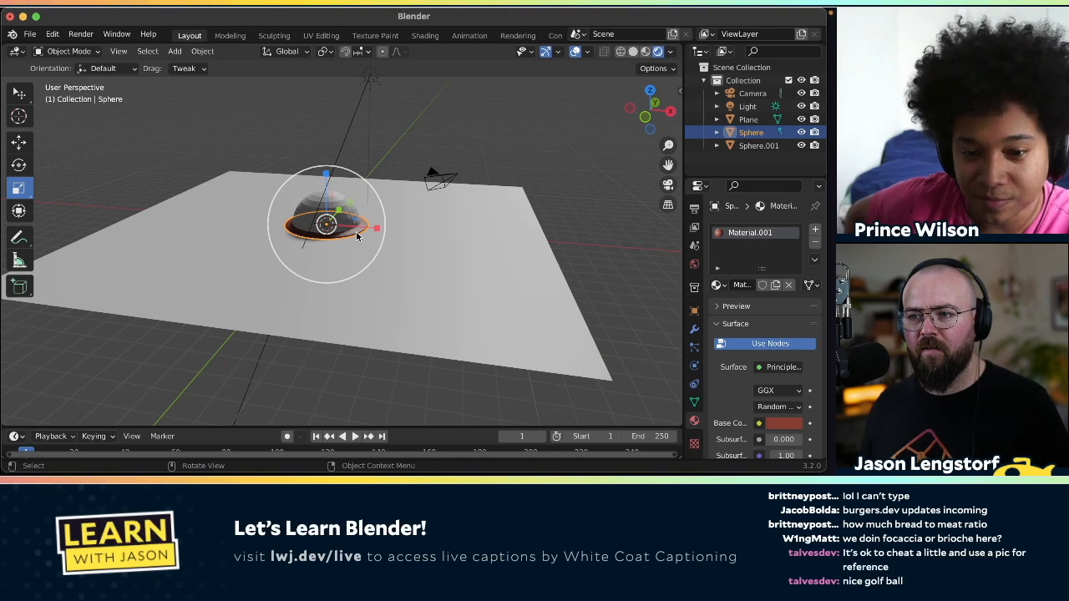
shift+click(355, 232)
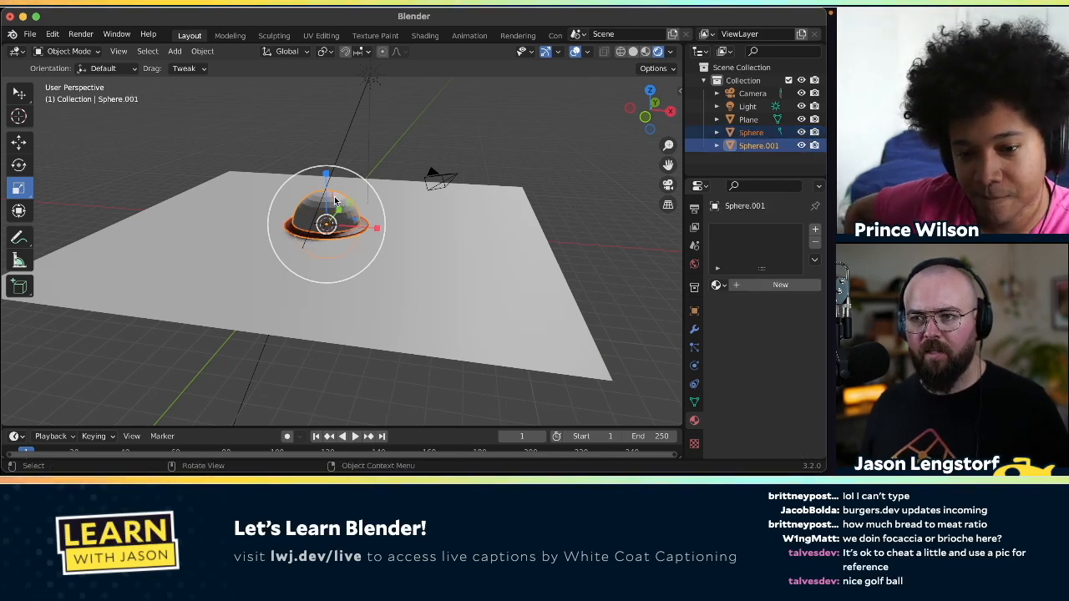
click(19, 142)
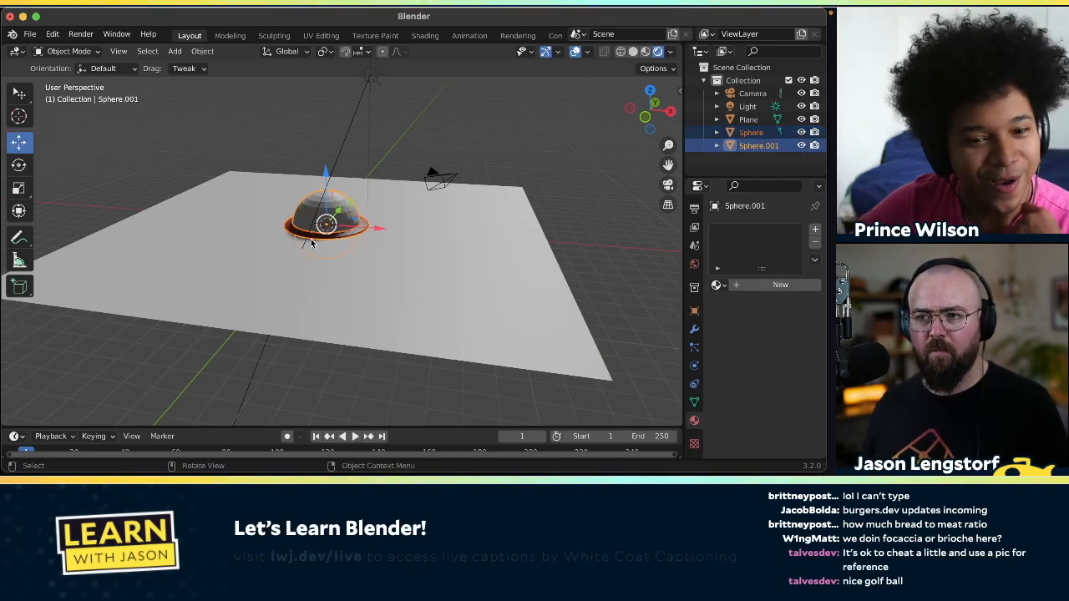
drag(325, 177, 326, 126)
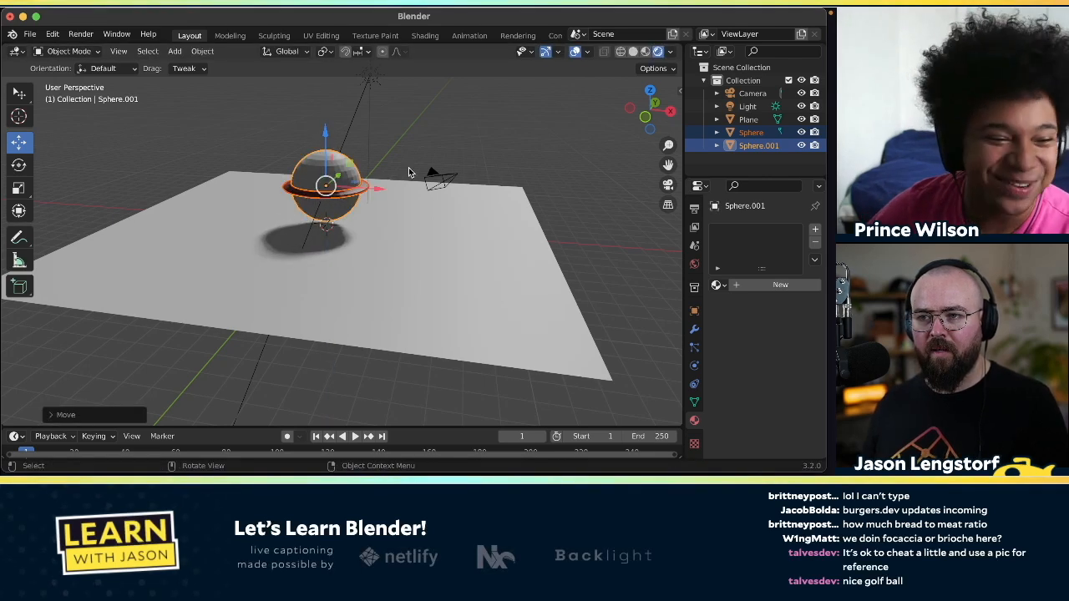
- Select only the white sphere and flatten it slightly along the Z axis with the Scale tool
shift+click(356, 195)
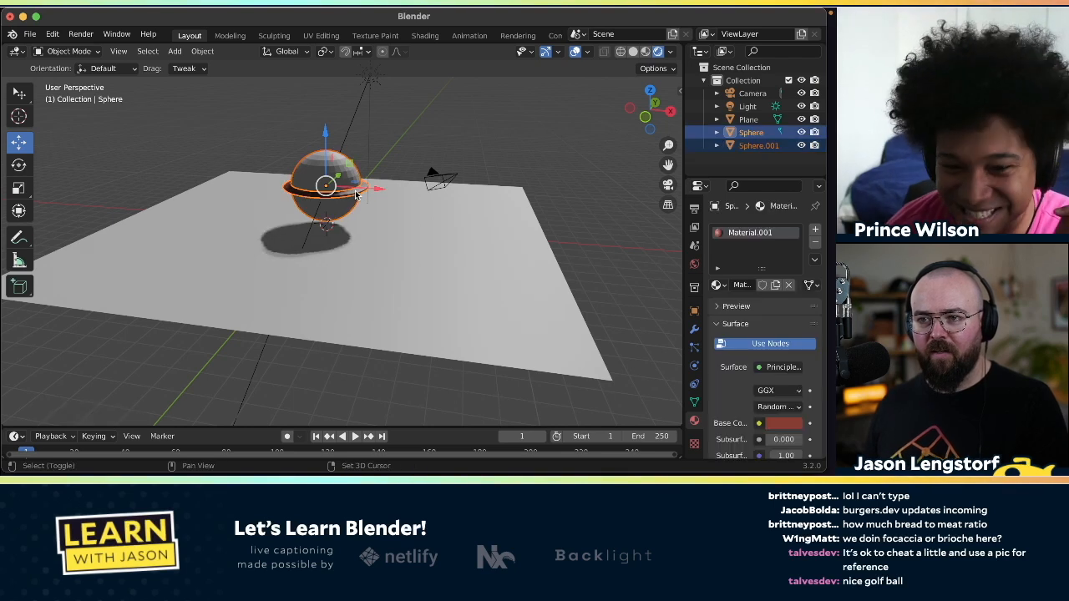
shift+click(292, 191)
click(311, 167)
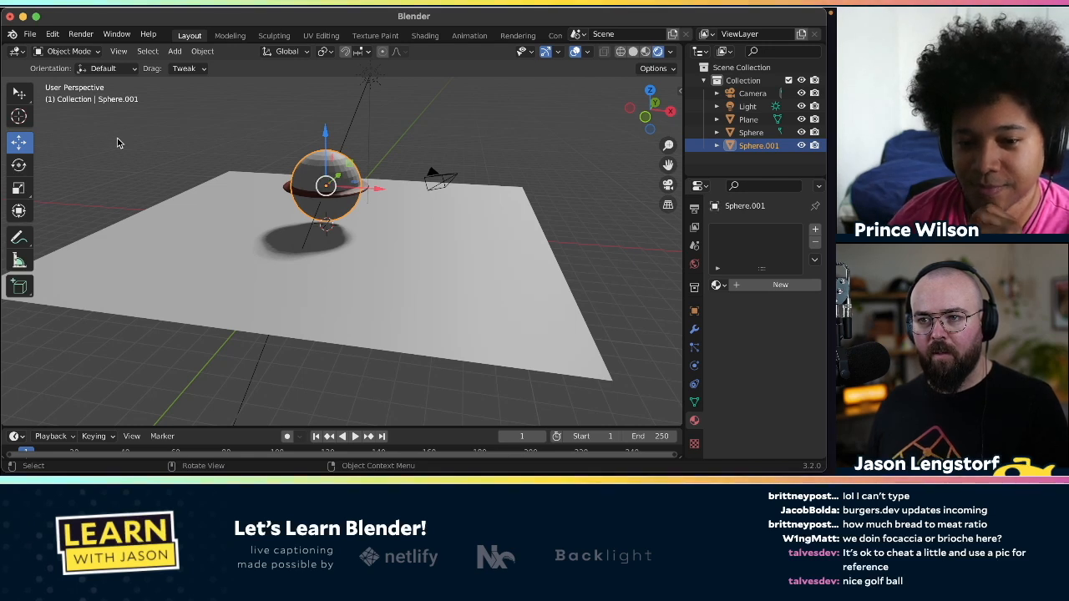
click(19, 188)
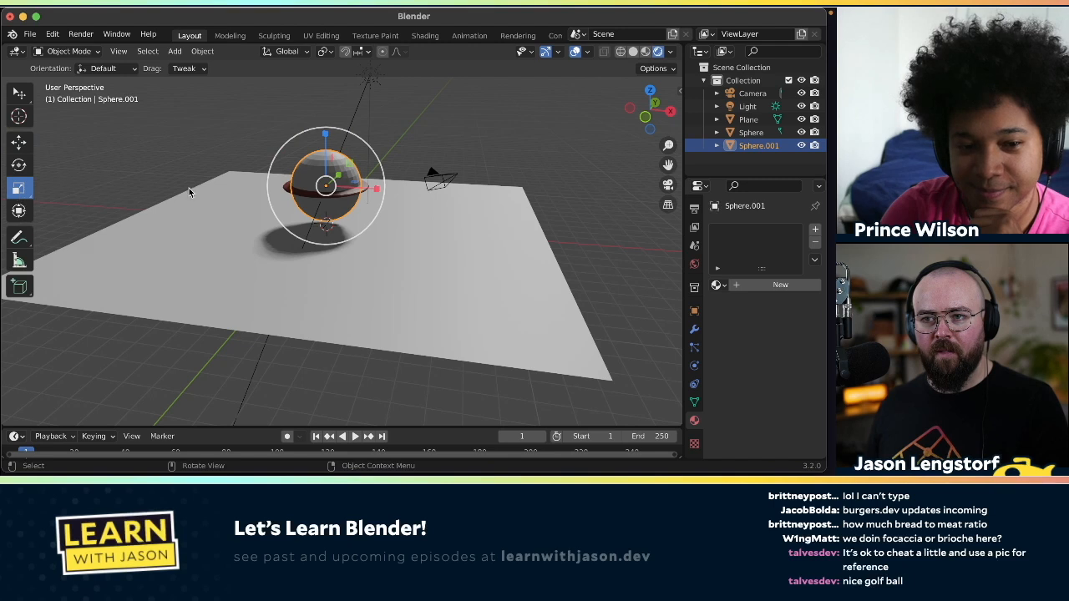
drag(325, 134, 325, 149)
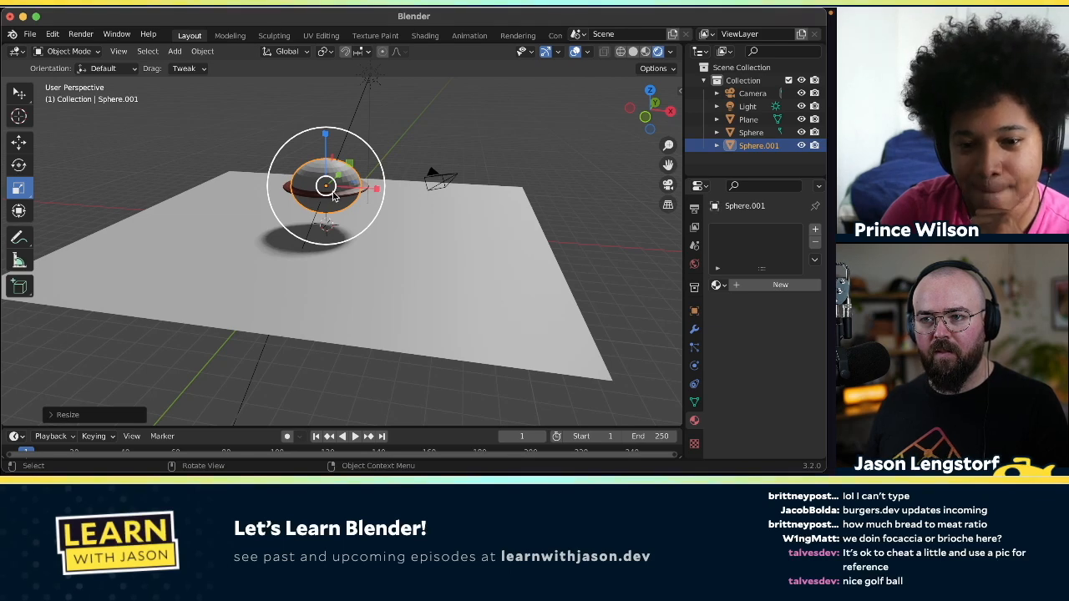
- Scale the flattened white sphere uniformly by about 1.16 to nearly cover the red patty, and deselect it
key(s)
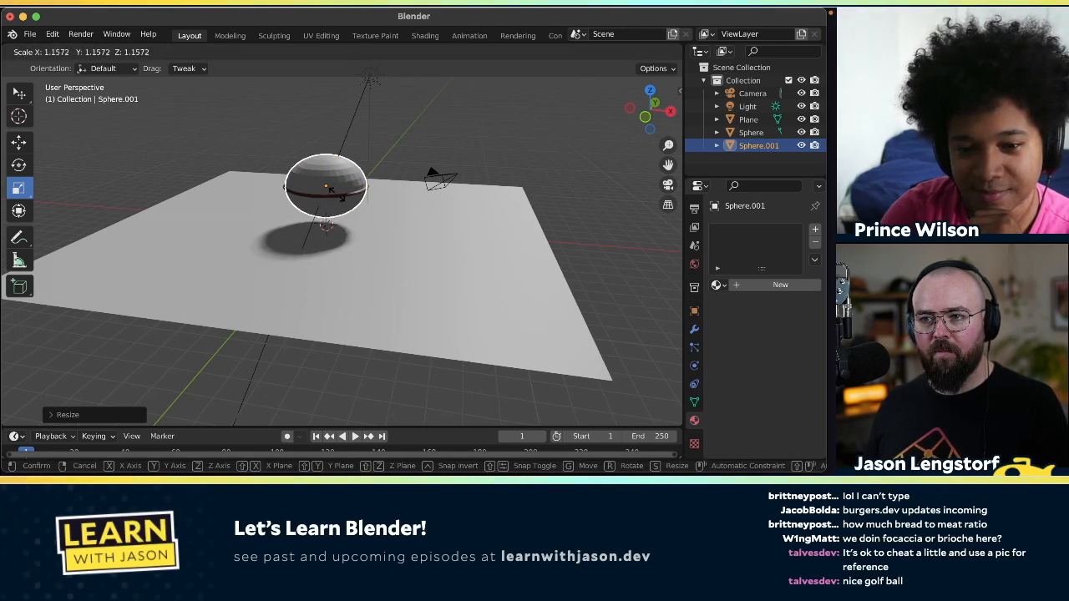
click(338, 192)
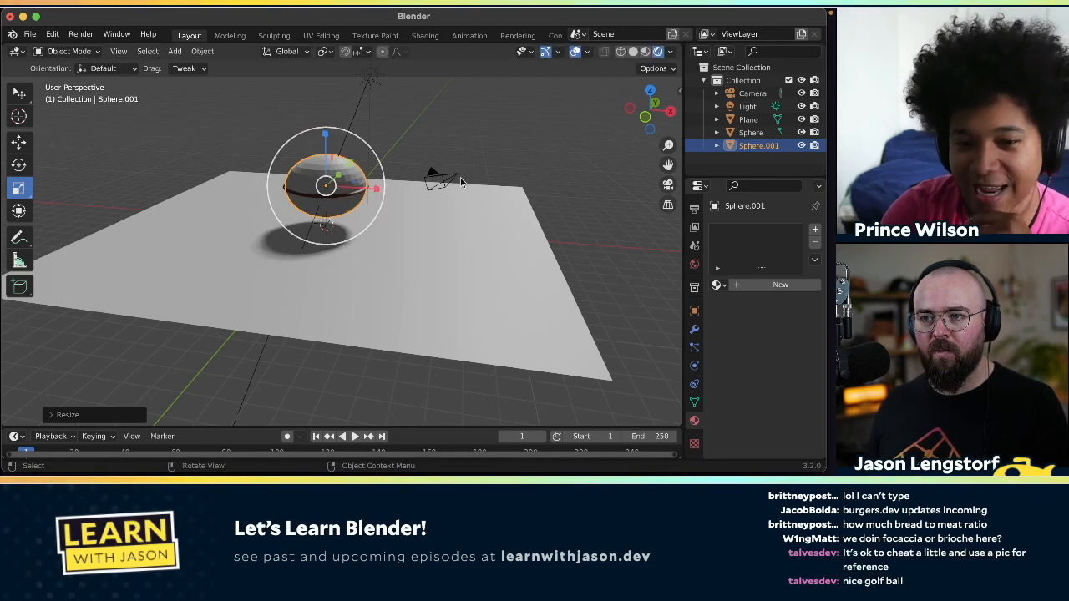
click(458, 148)
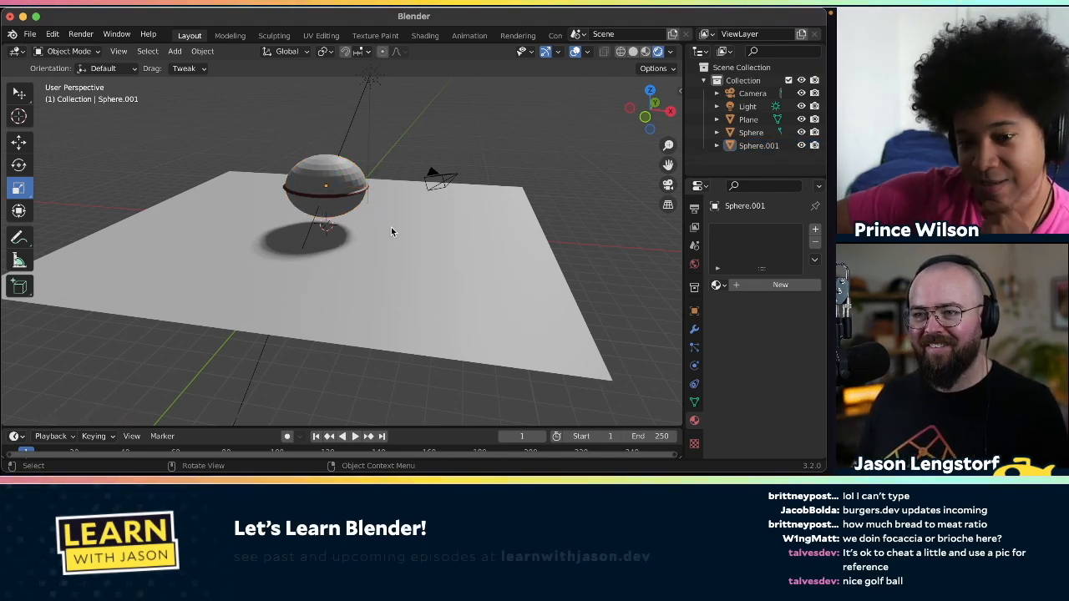
- Select the white bun sphere and display it close up in Wireframe shading from the back orthographic view
click(337, 177)
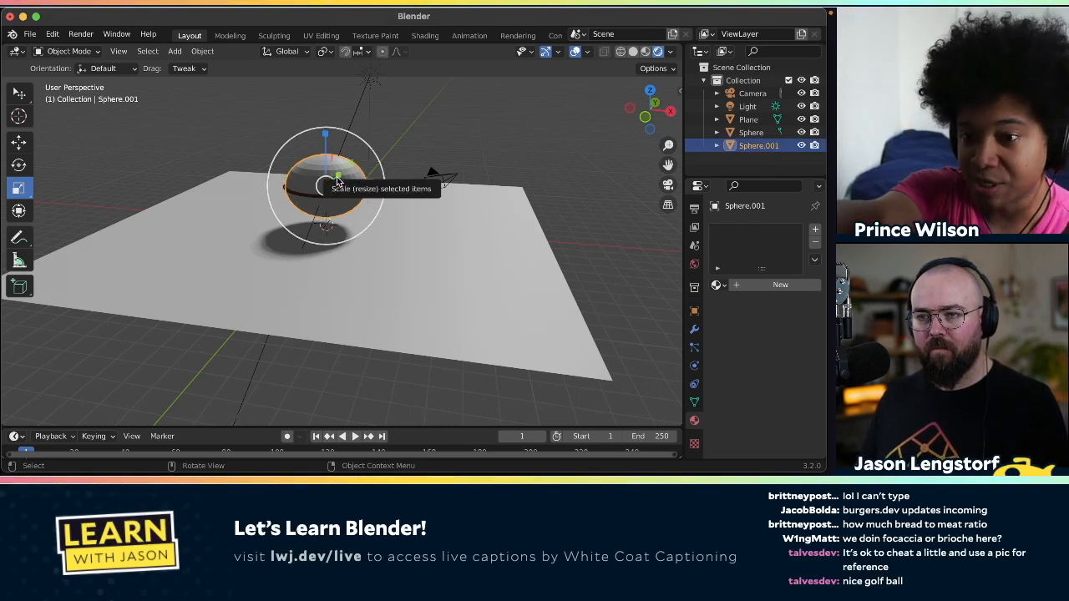
click(654, 110)
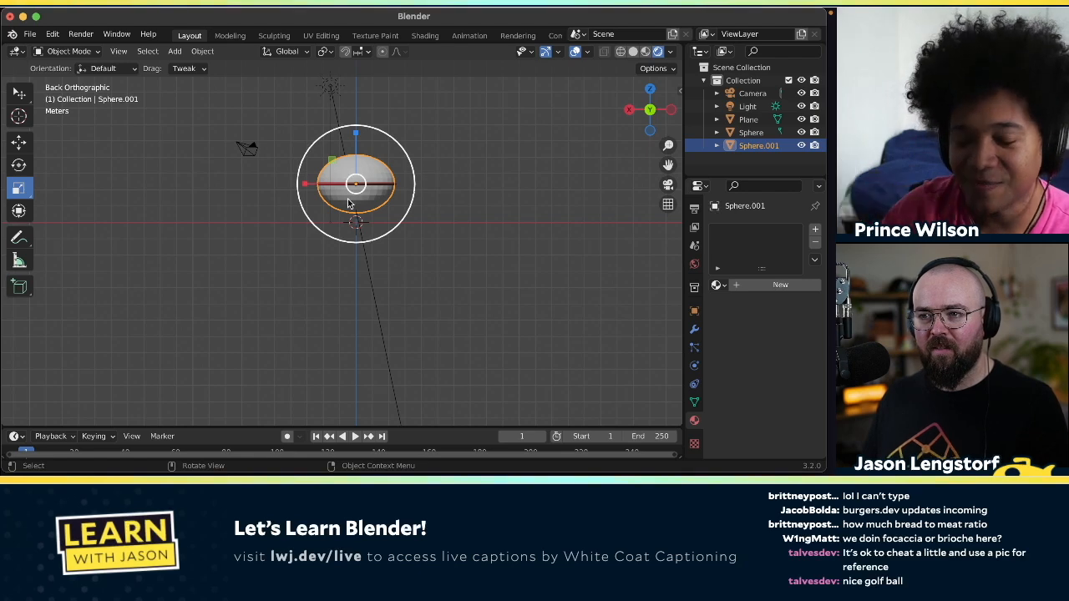
scroll(349, 203, up, 5)
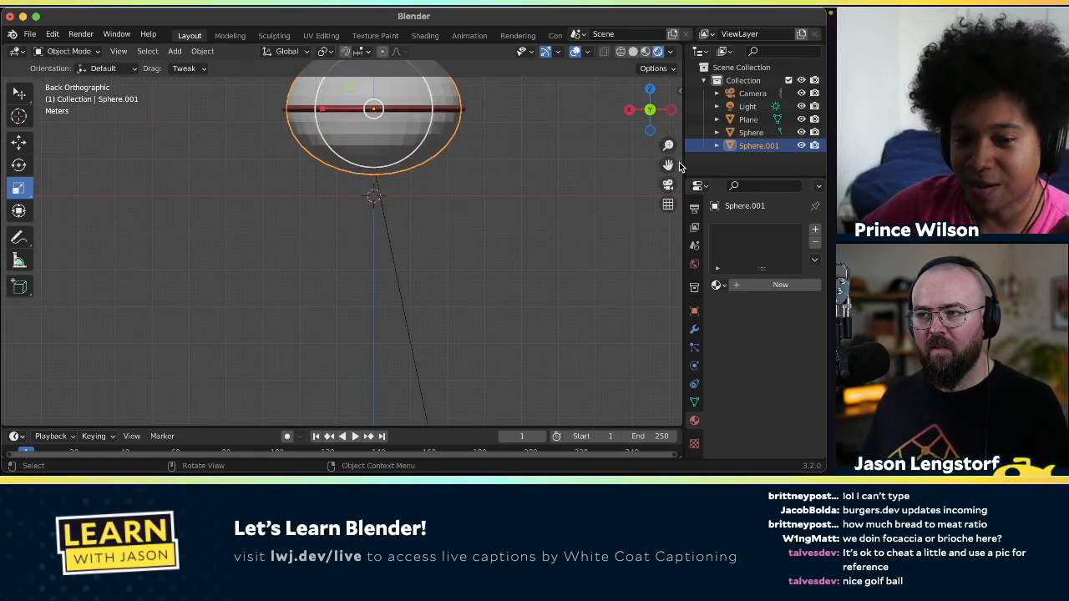
drag(667, 164, 650, 290)
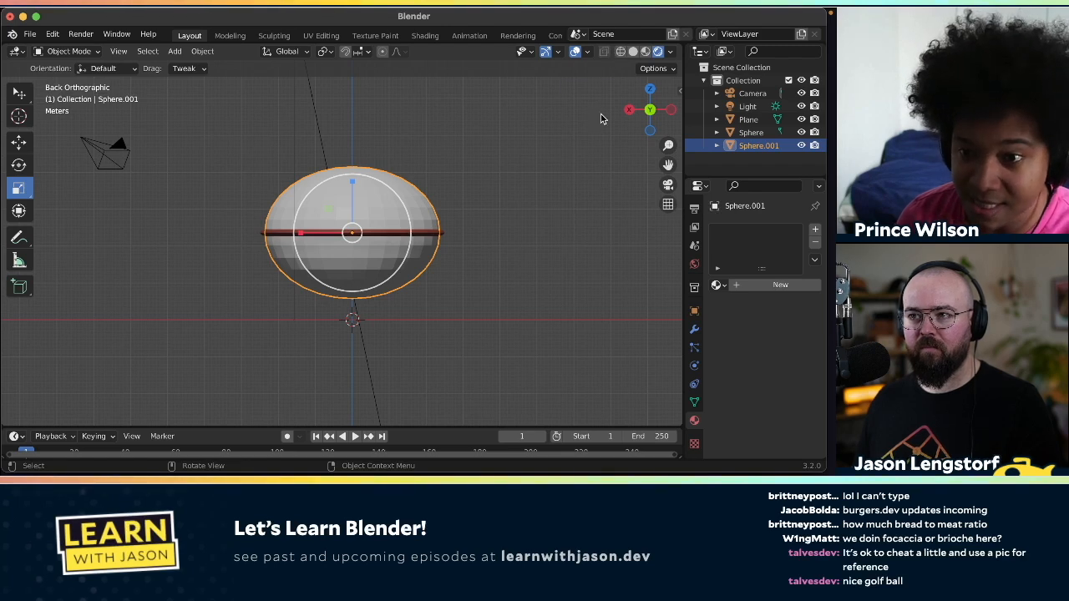
key(z)
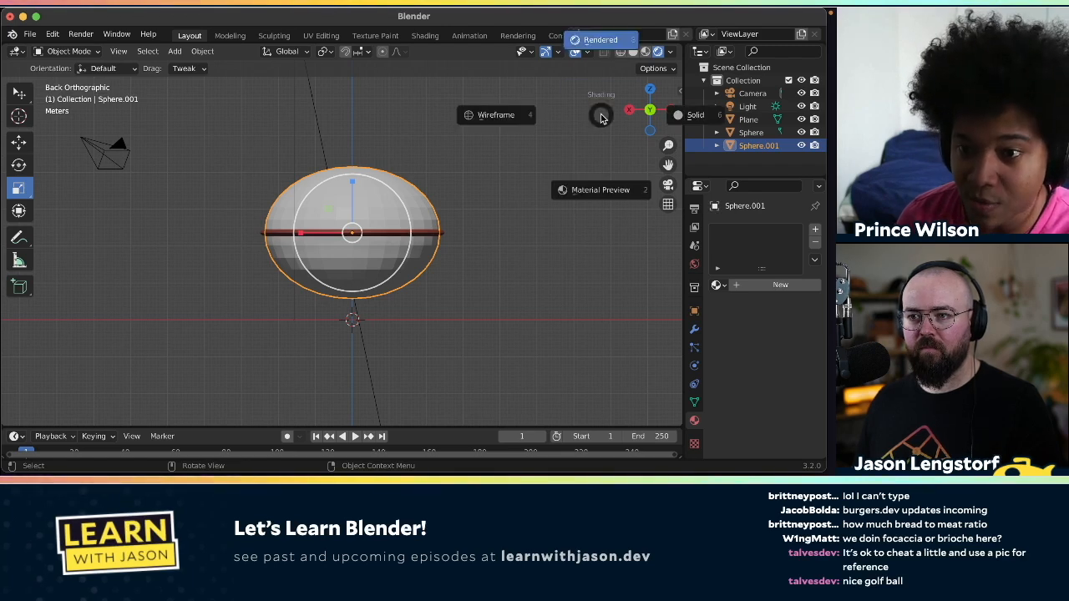
click(496, 116)
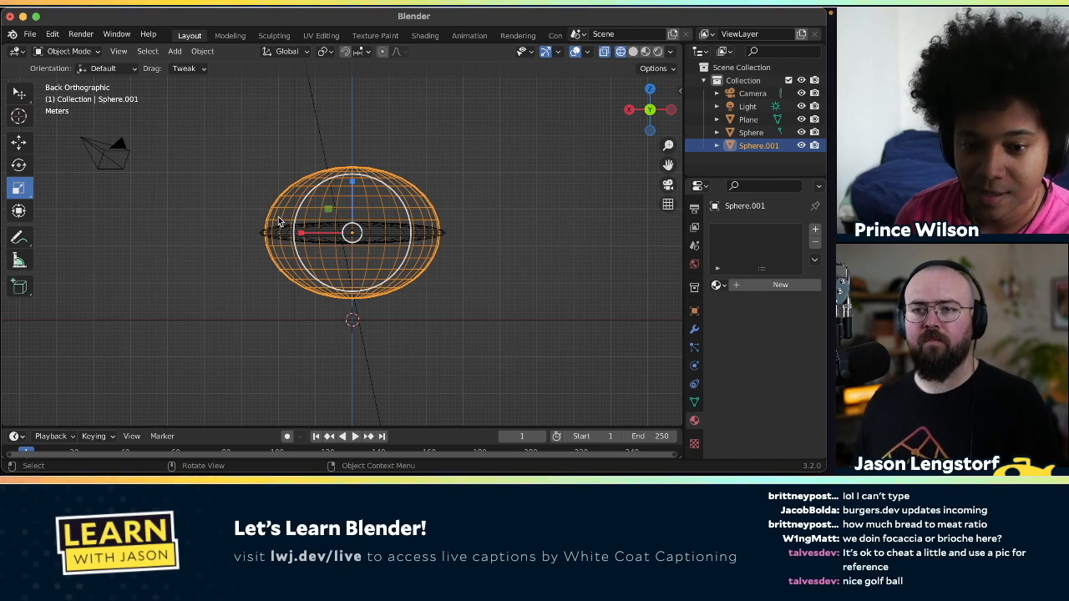
scroll(278, 220, up, 4)
scroll(278, 220, up, 1)
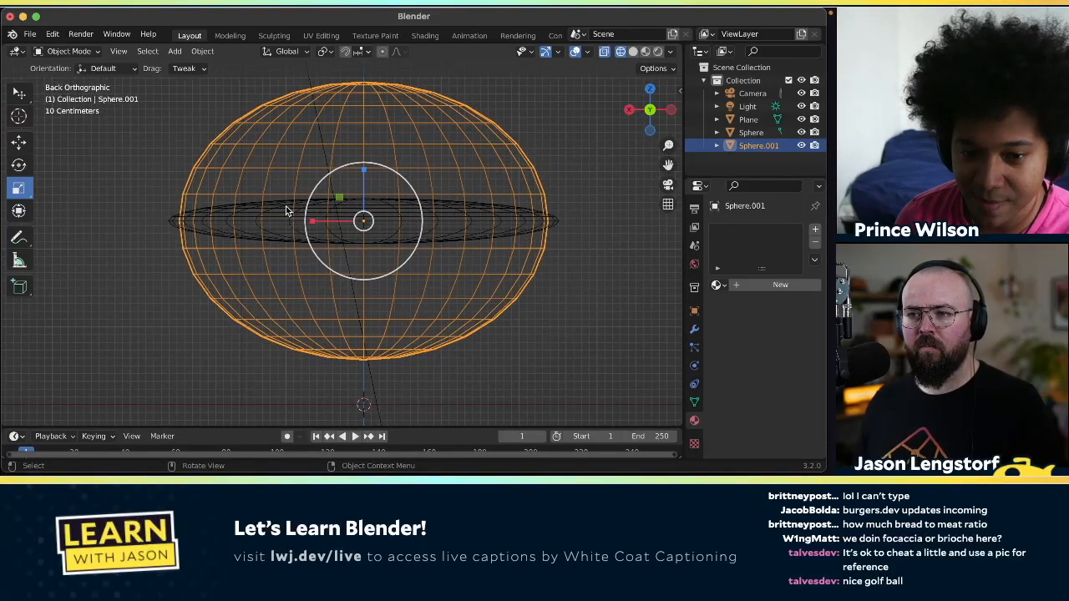
- Isolate the bun sphere in Local View and switch it to Edit Mode
scroll(306, 183, up, 1)
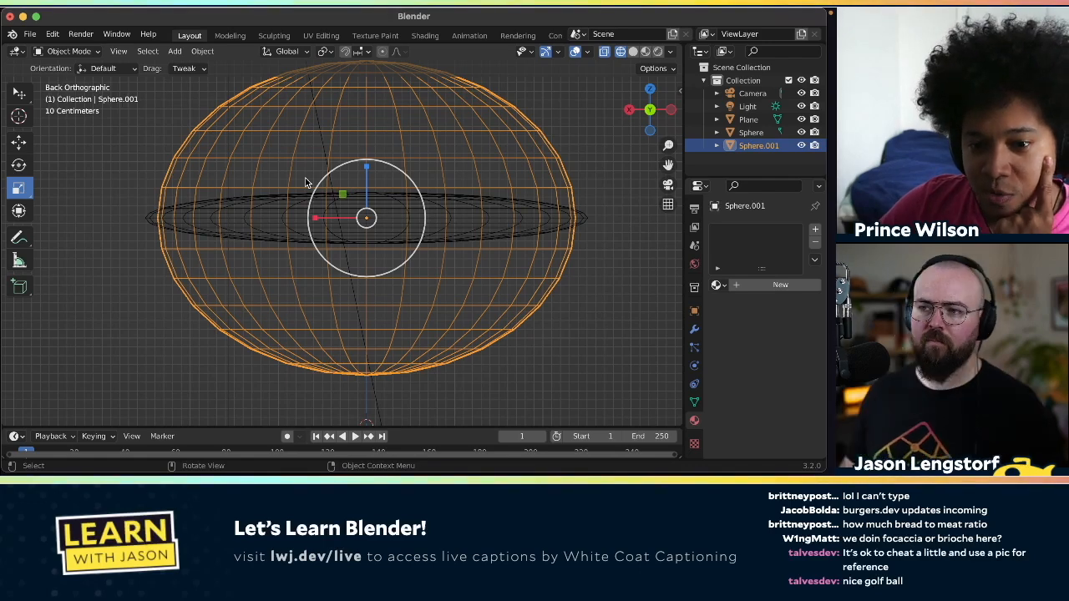
mouse_move(668, 164)
mouse_down()
mouse_move(665, 154)
mouse_move(650, 188)
mouse_move(668, 165)
mouse_up()
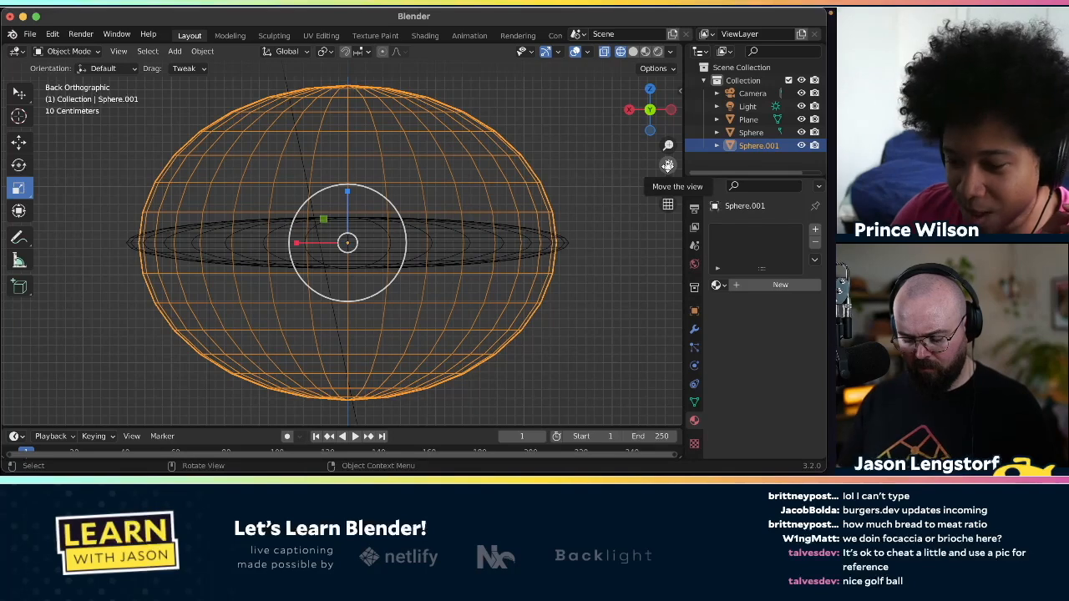
key(KP_Divide)
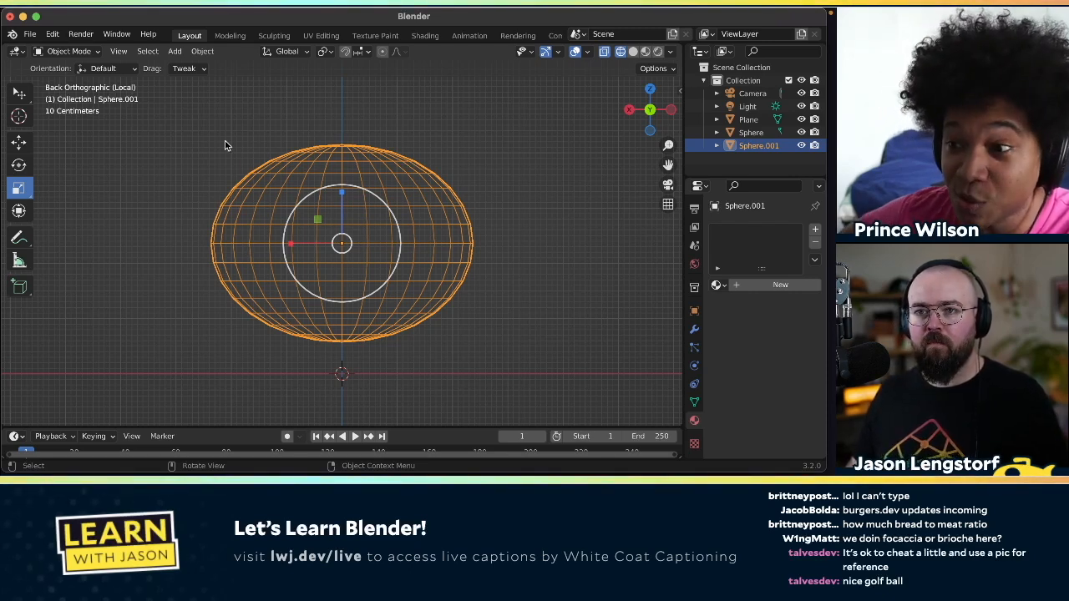
click(66, 50)
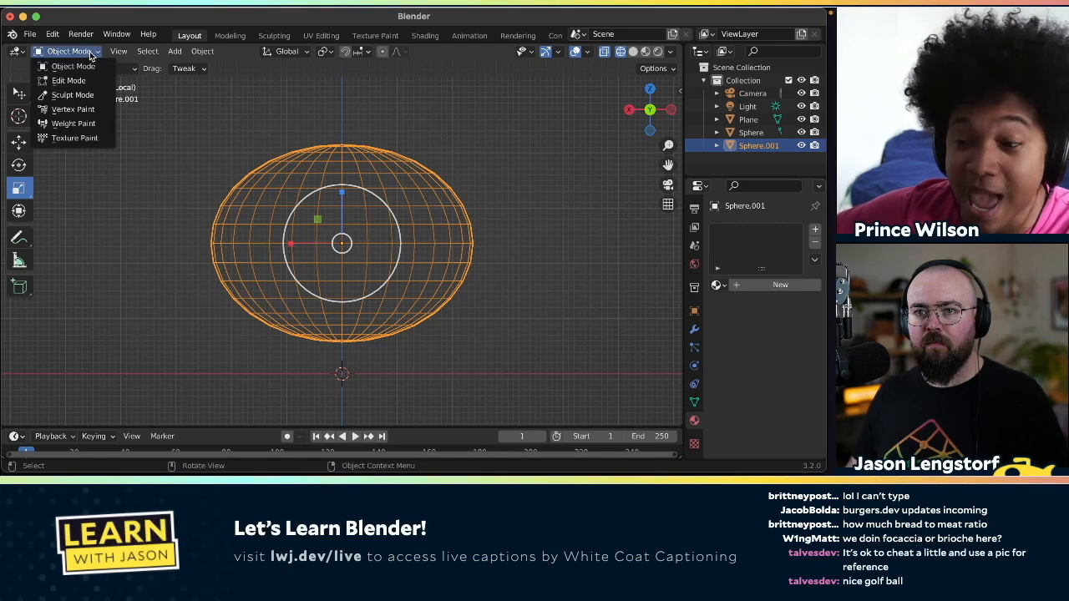
click(73, 81)
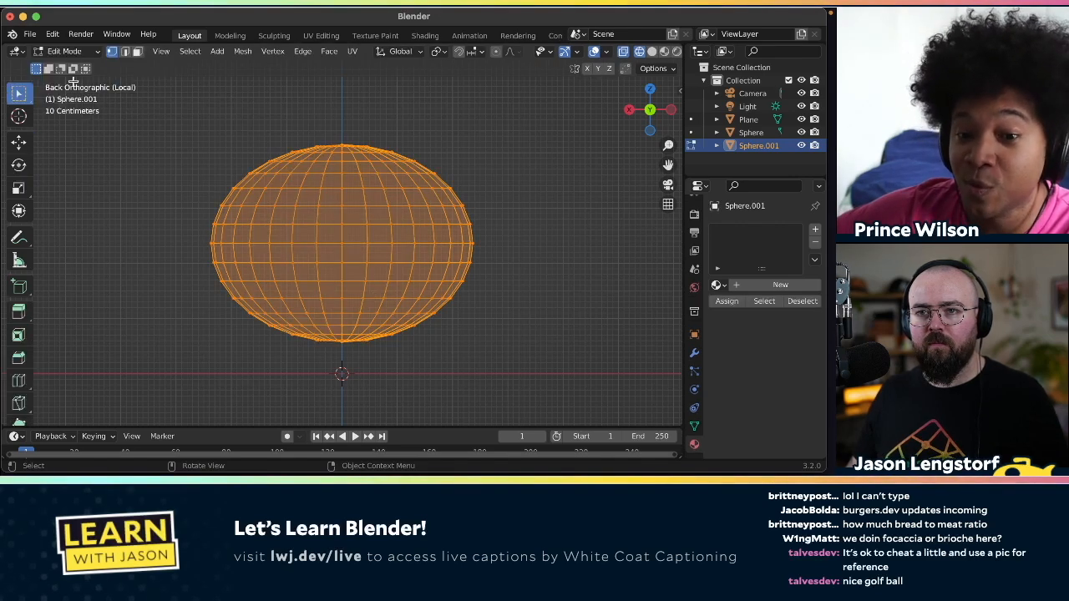
- Select the ring of vertices around the sphere's middle and delete those vertices to split the mesh into two halves
drag(208, 254, 503, 359)
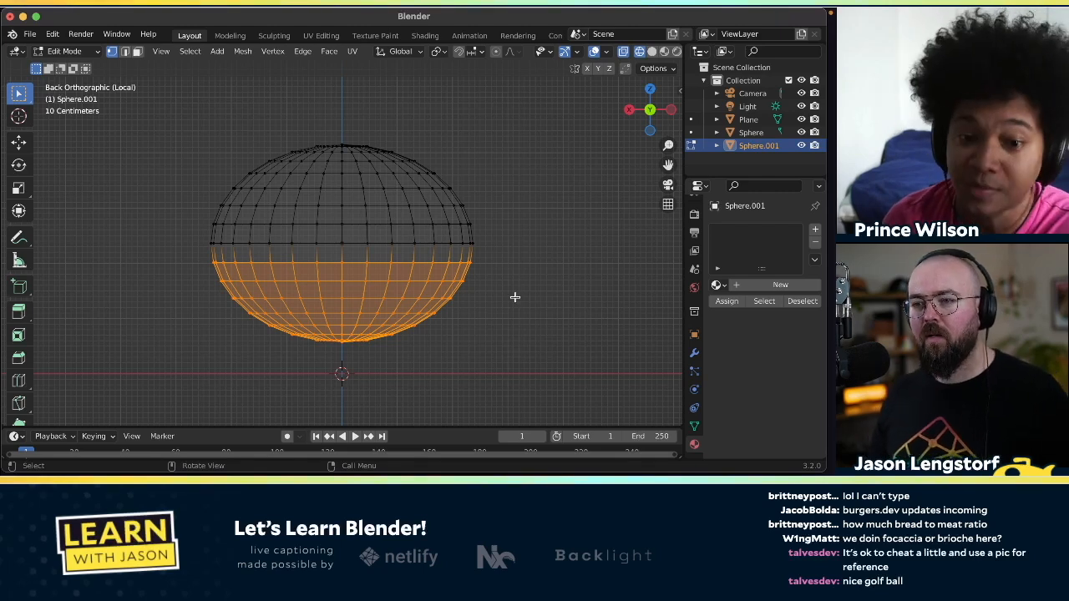
drag(495, 240, 180, 247)
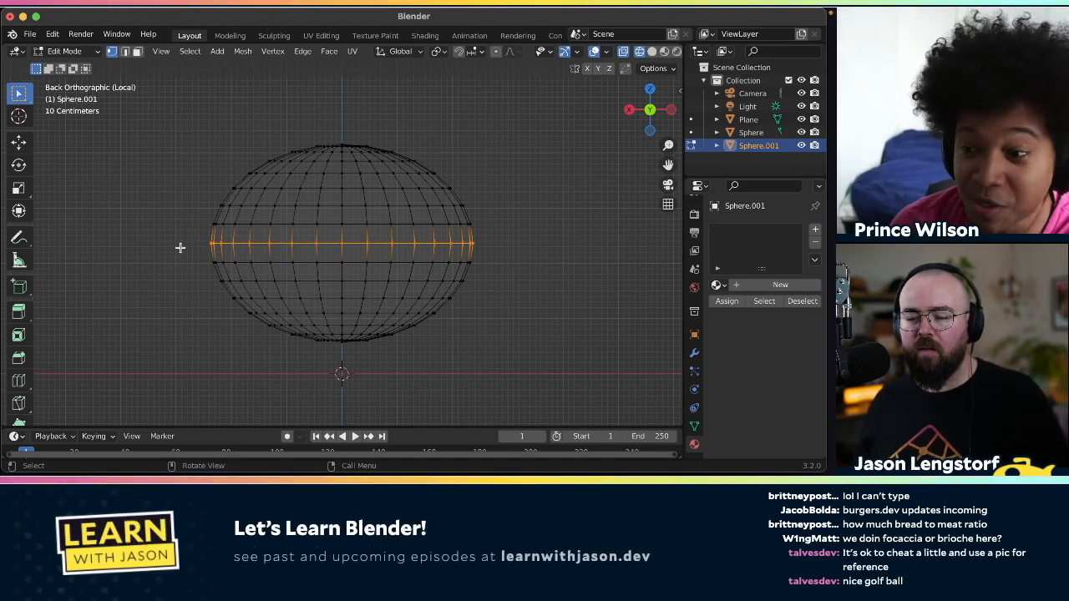
key(x)
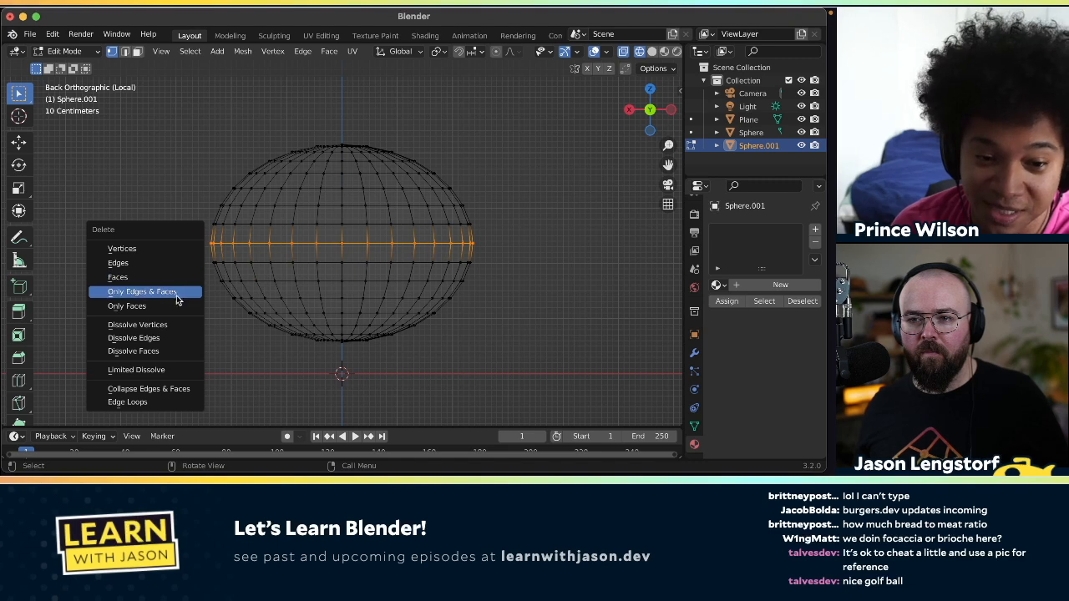
click(167, 252)
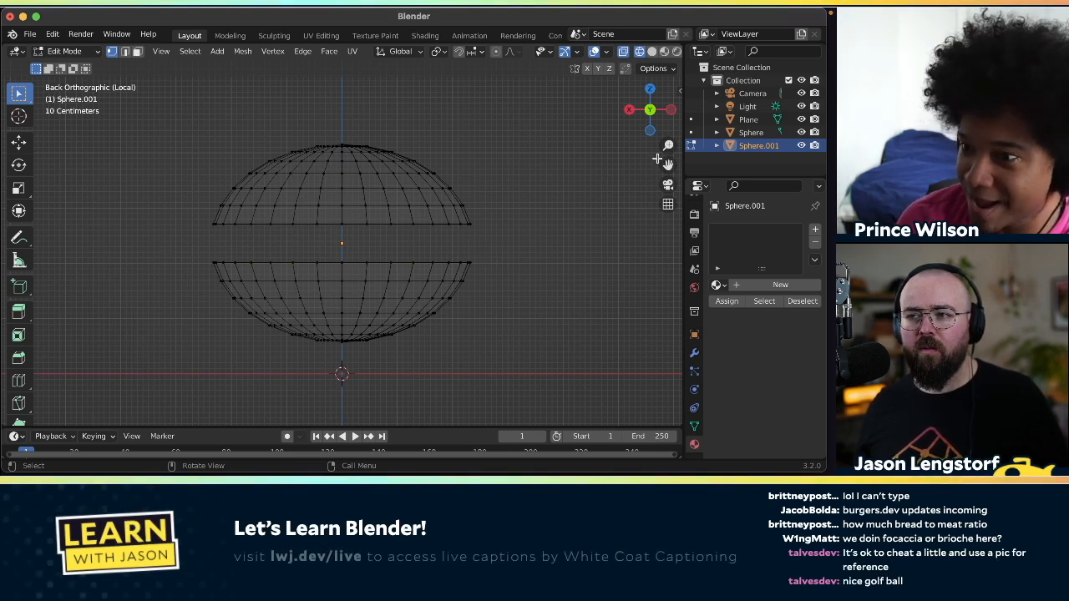
drag(650, 117, 655, 145)
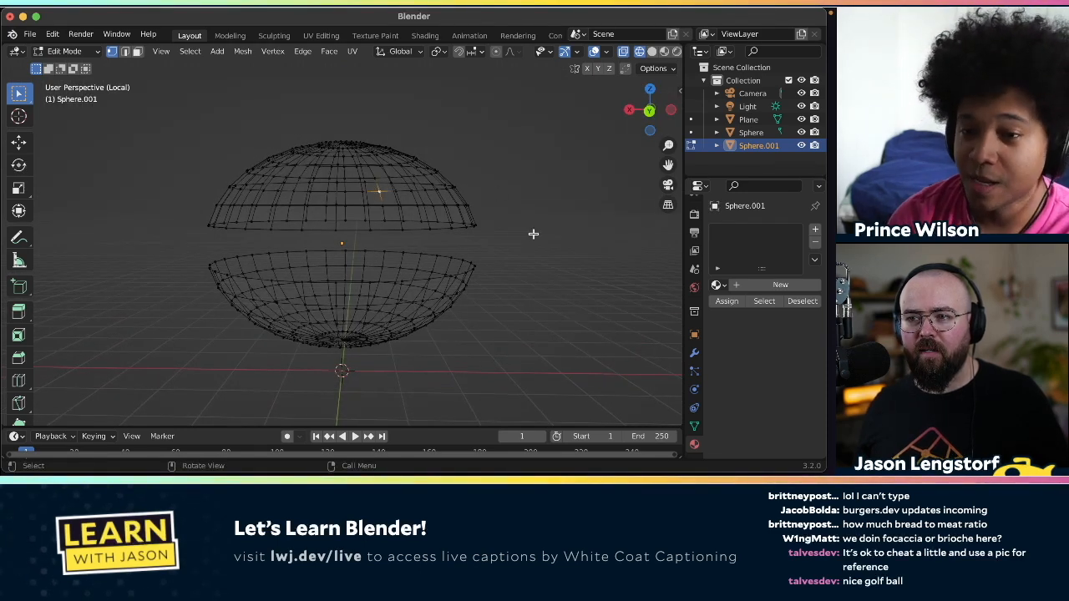
- Return to Object Mode and reselect the split bun to check whether its halves still belong to one object
click(73, 53)
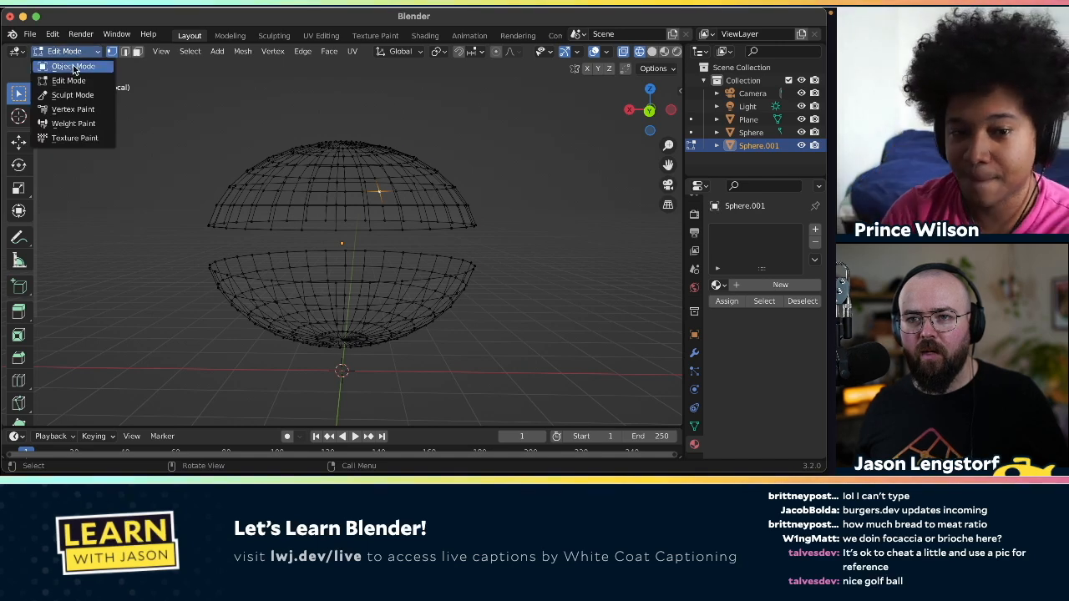
click(74, 67)
click(163, 199)
click(259, 192)
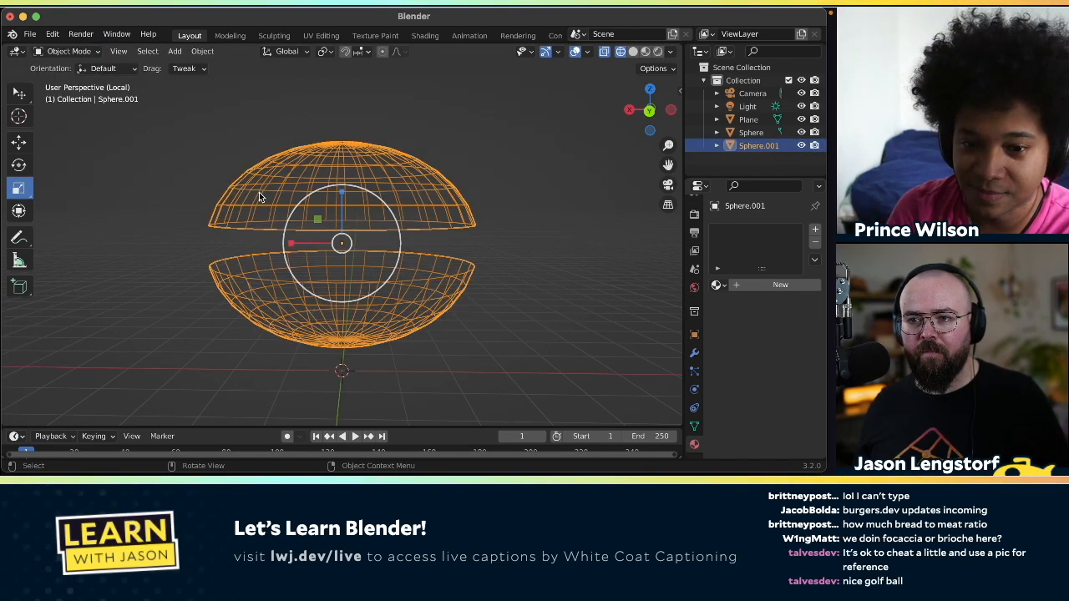
click(181, 203)
click(253, 198)
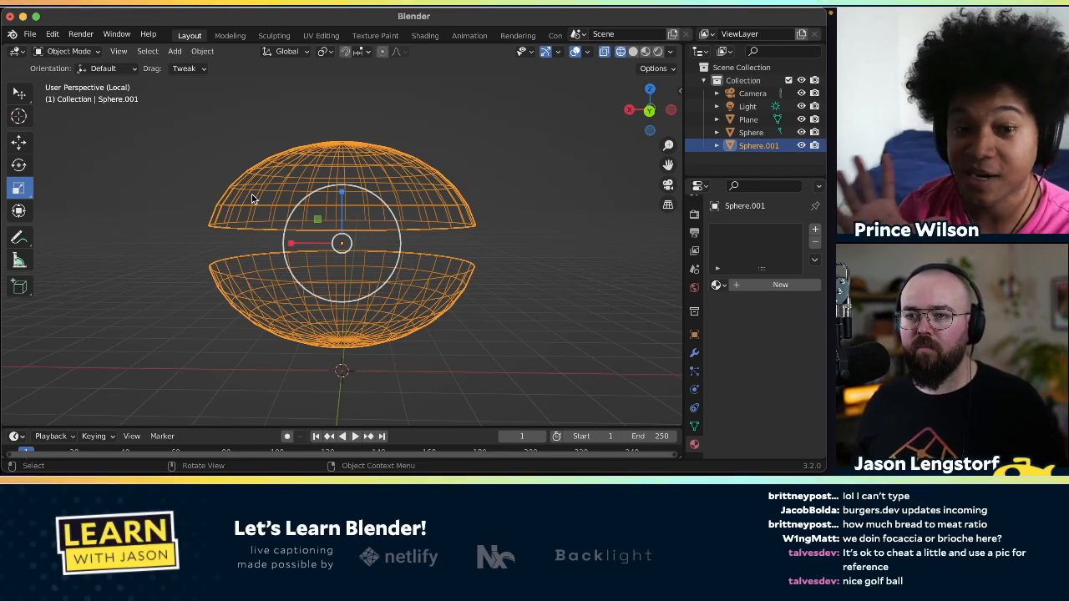
- In Edit Mode, select all vertices of the lower bun half from the back view and separate the selection into its own object
click(649, 112)
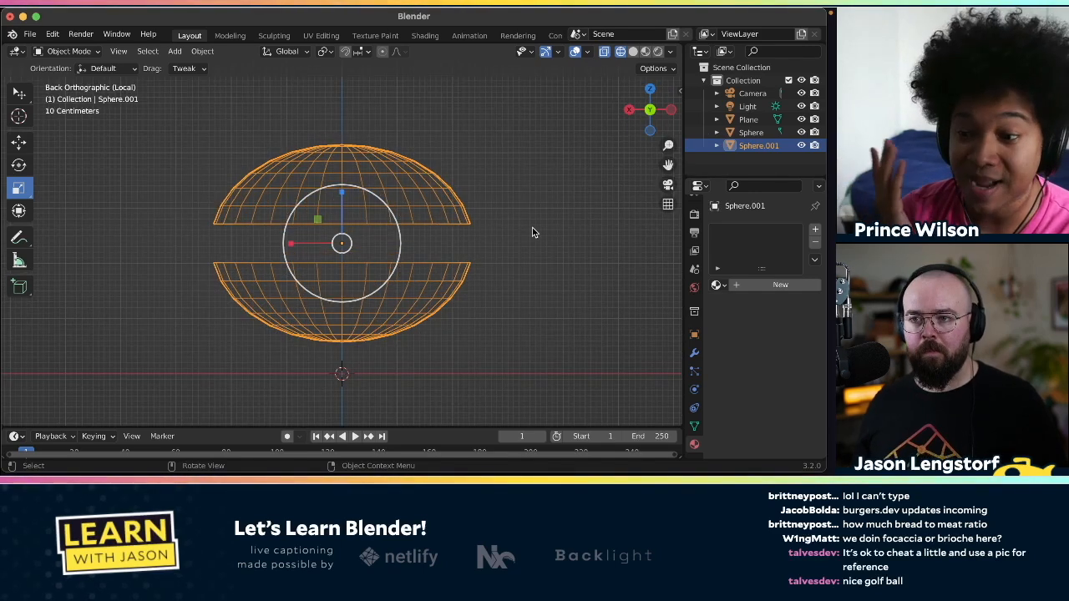
click(67, 51)
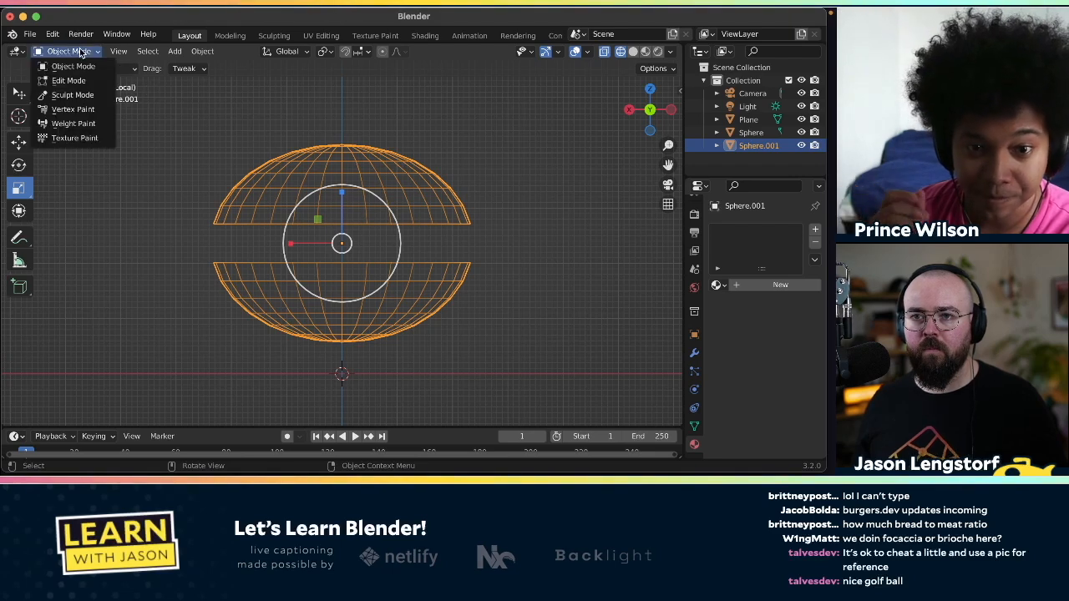
click(68, 80)
drag(184, 249, 502, 356)
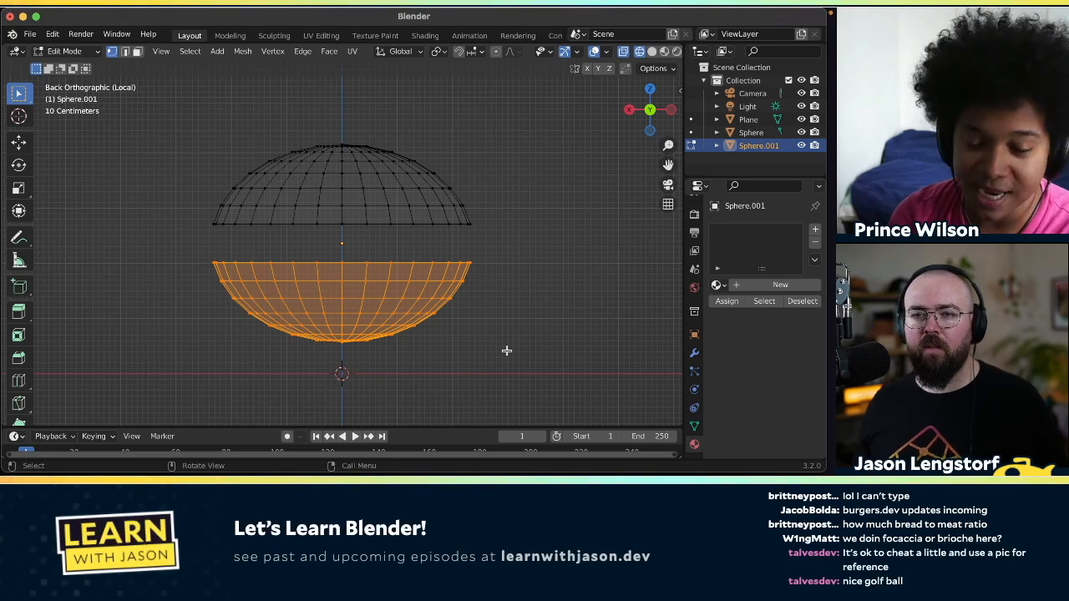
drag(647, 109, 678, 113)
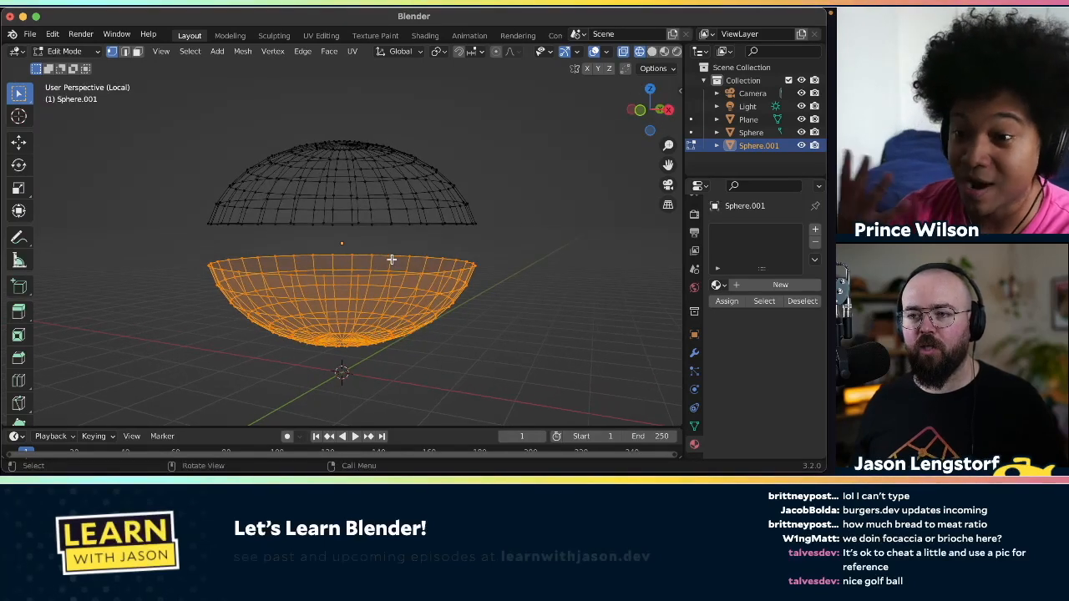
click(658, 114)
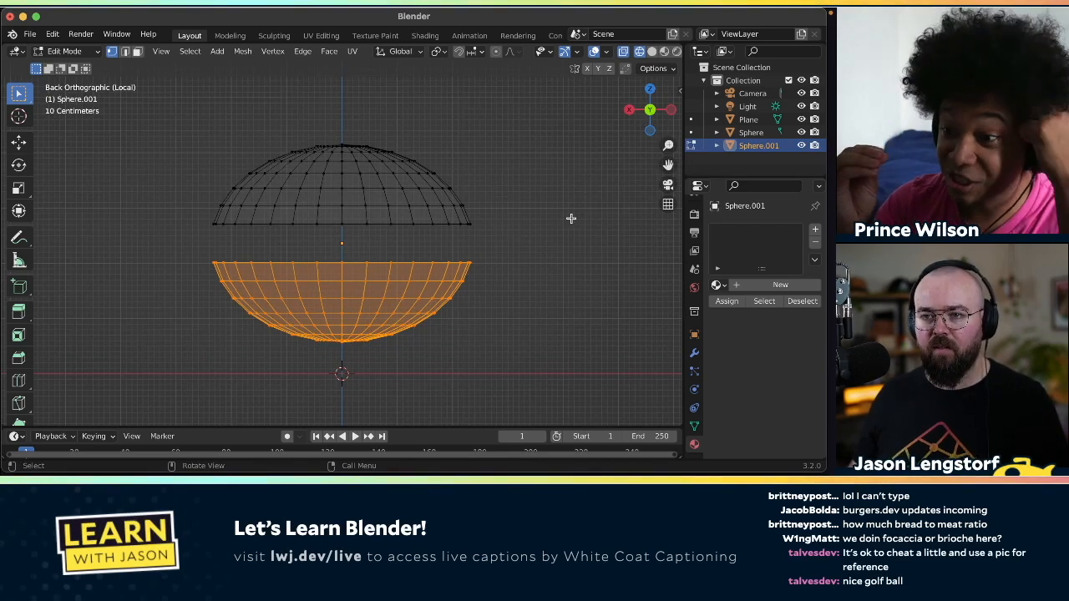
drag(655, 134, 649, 120)
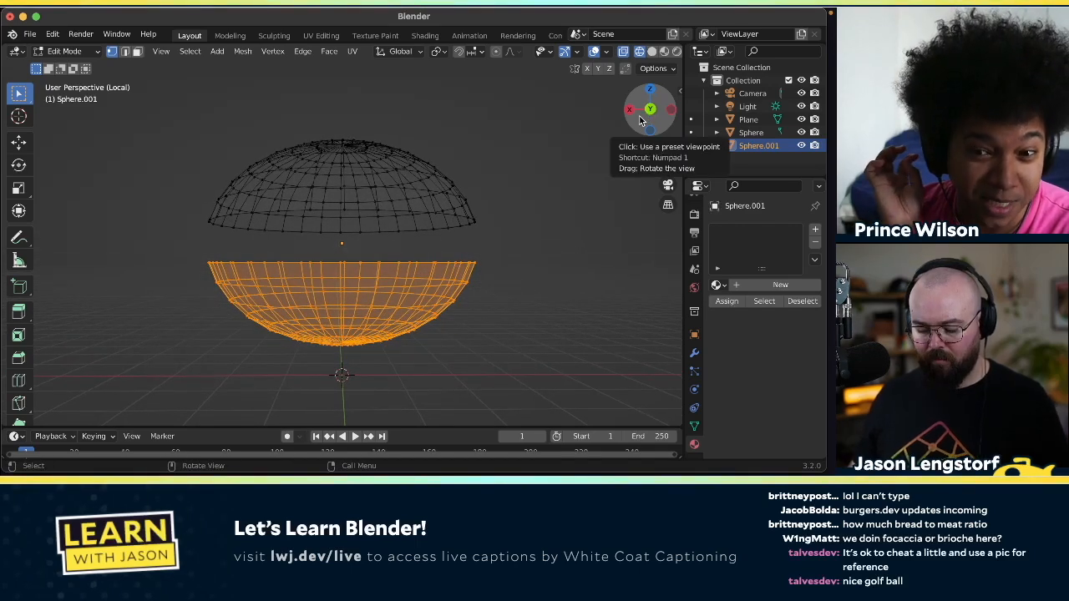
key(p)
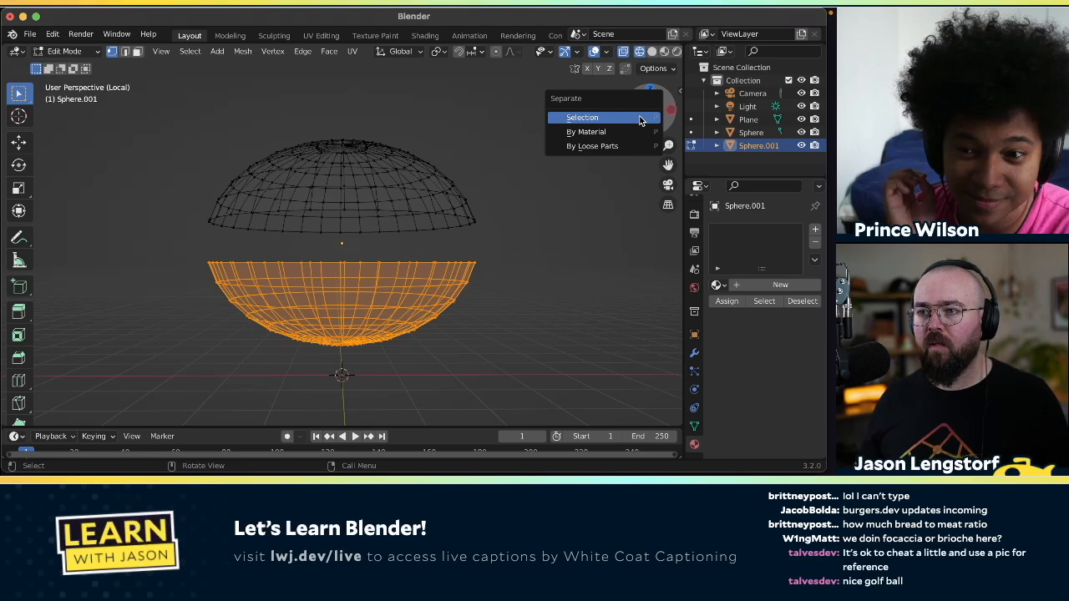
click(582, 118)
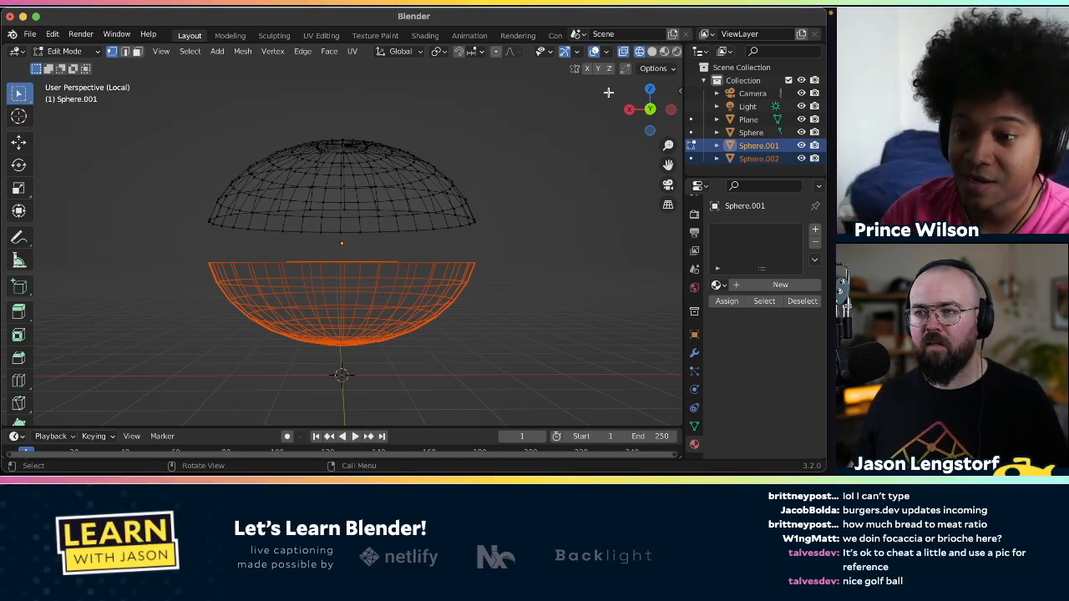
- Select Sphere.001 and Sphere.002 in turn and toggle their visibility to identify which bun half each one is
click(749, 159)
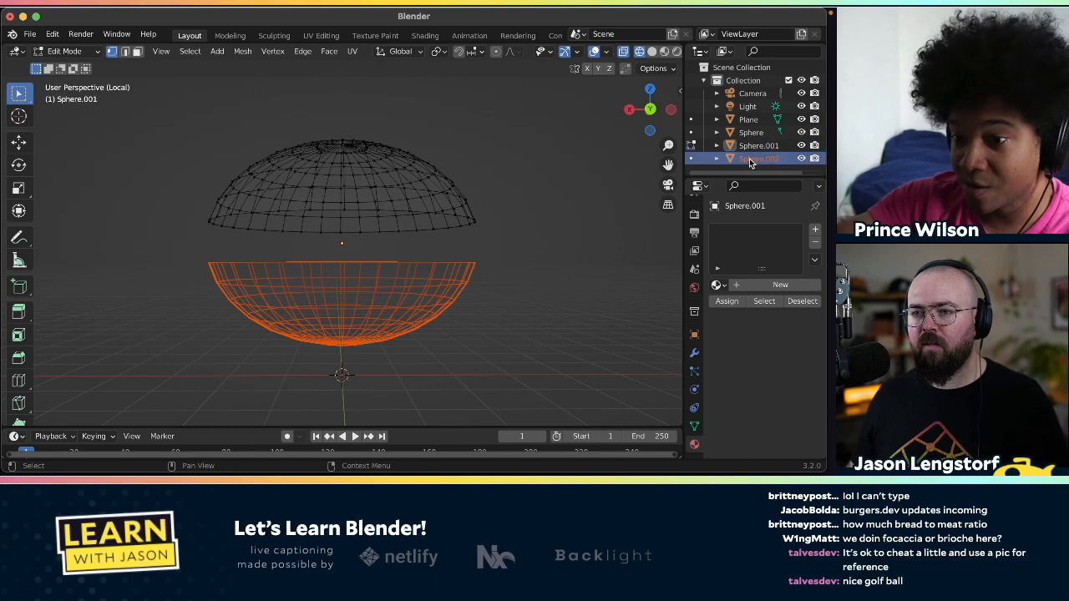
click(756, 146)
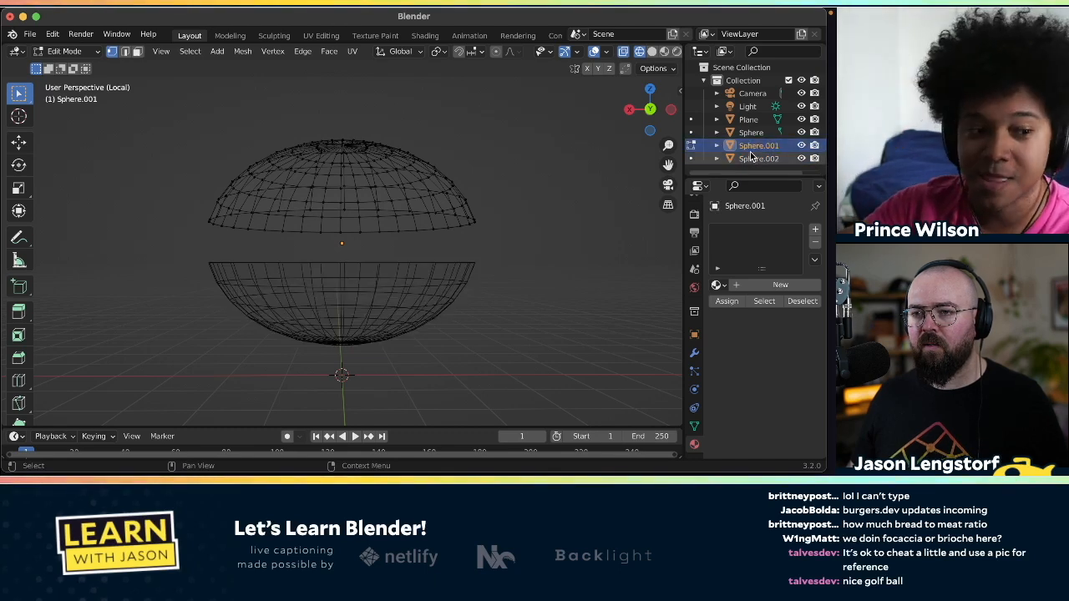
click(750, 159)
click(754, 147)
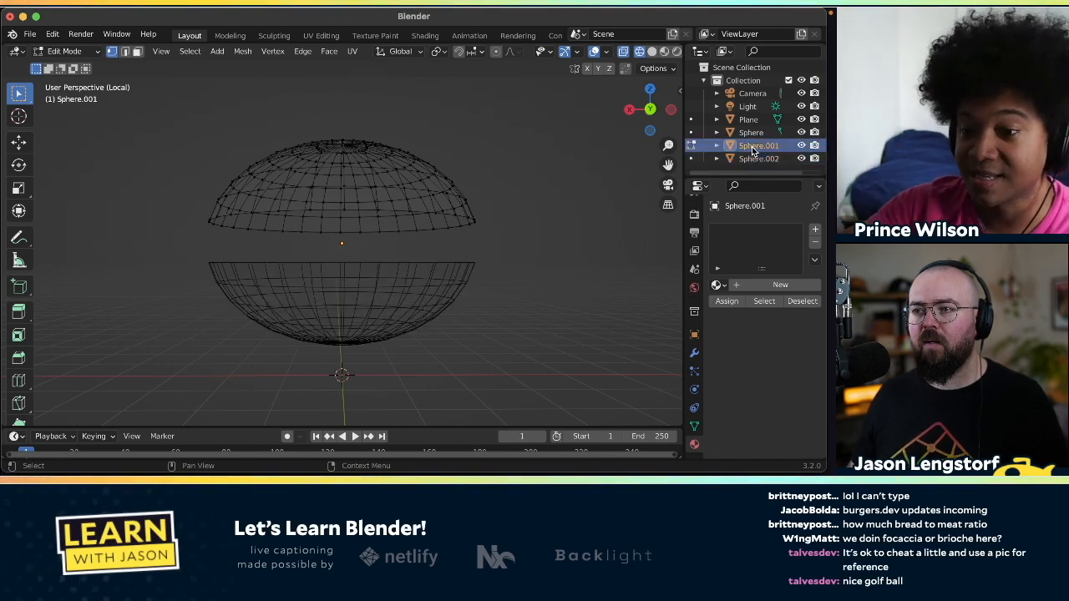
click(801, 145)
click(801, 145)
click(802, 158)
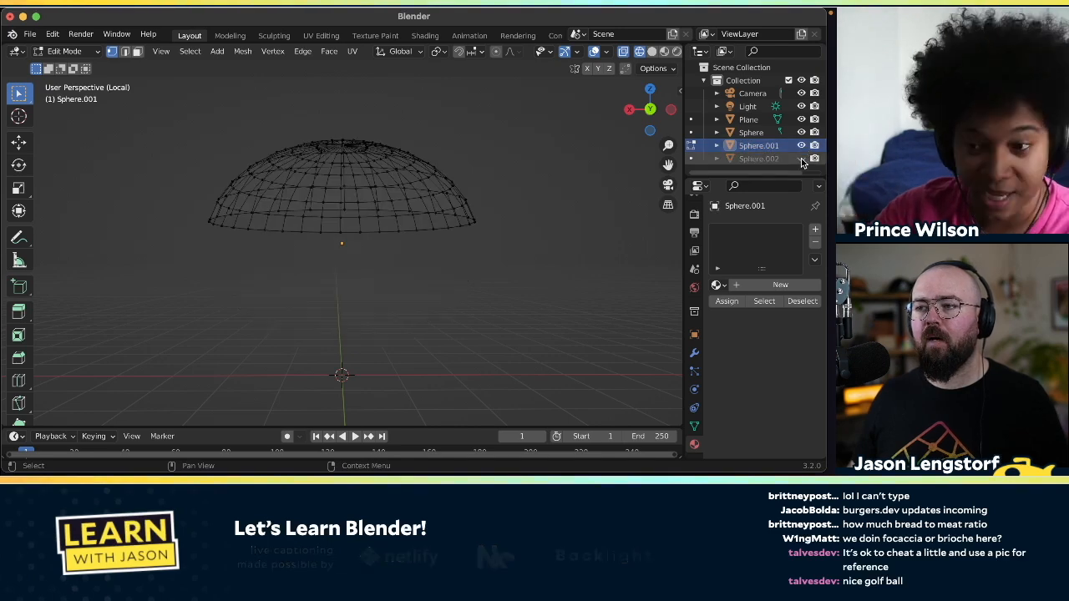
click(802, 159)
click(801, 146)
click(800, 146)
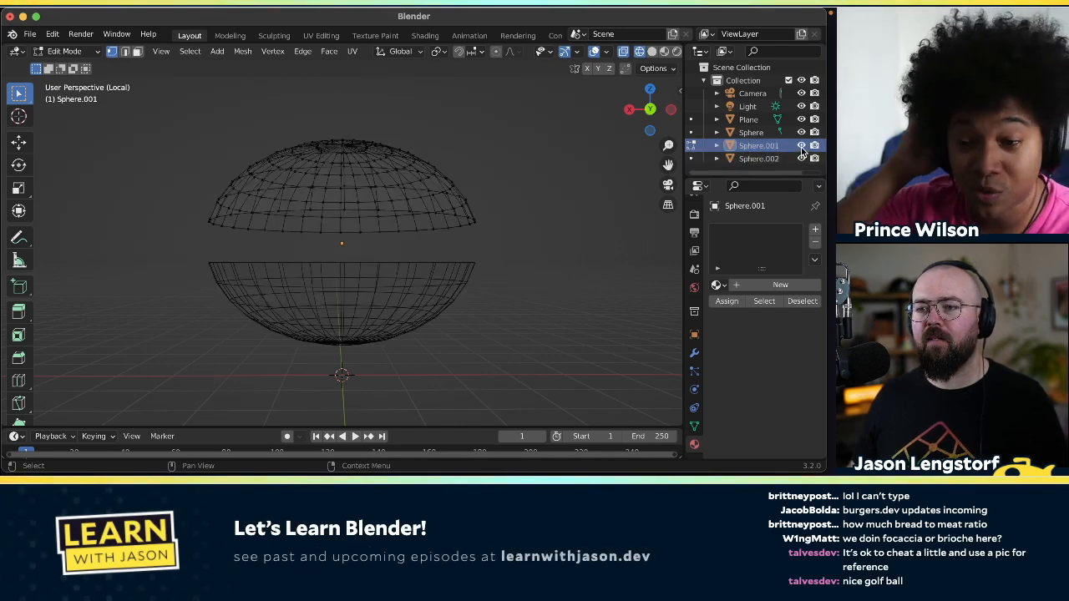
click(801, 158)
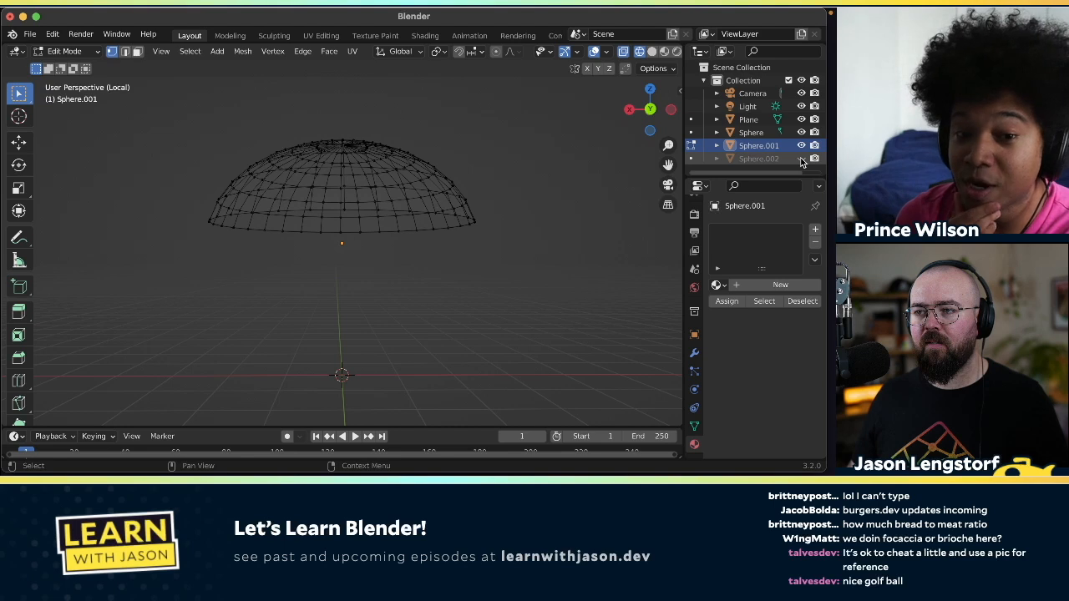
click(802, 159)
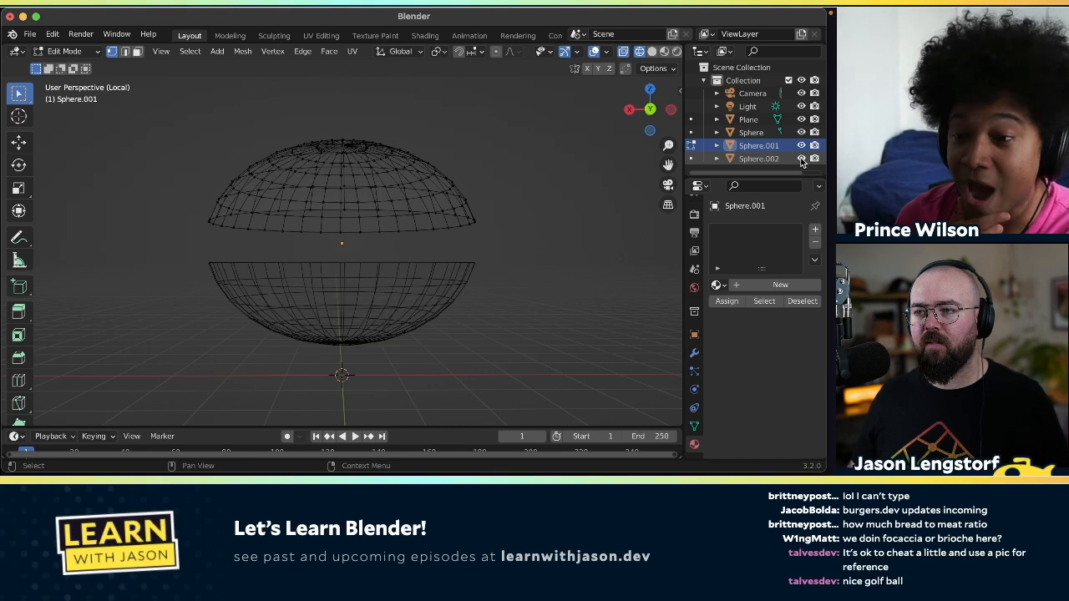
- Switch to Object Mode and select the lower and upper bun halves in turn to check that they are separate objects
click(65, 52)
click(68, 66)
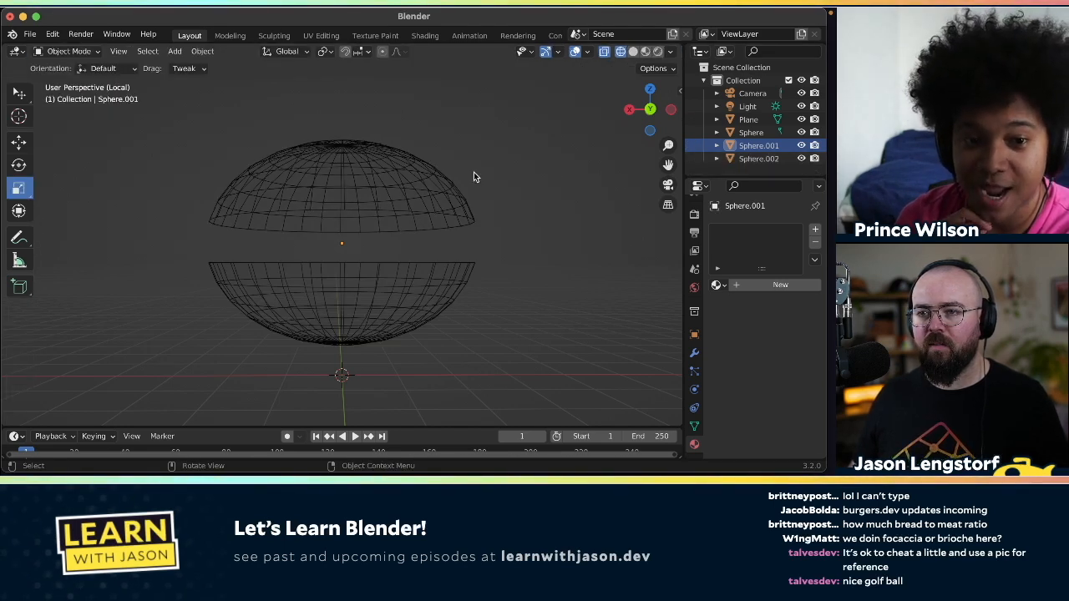
click(395, 196)
click(413, 290)
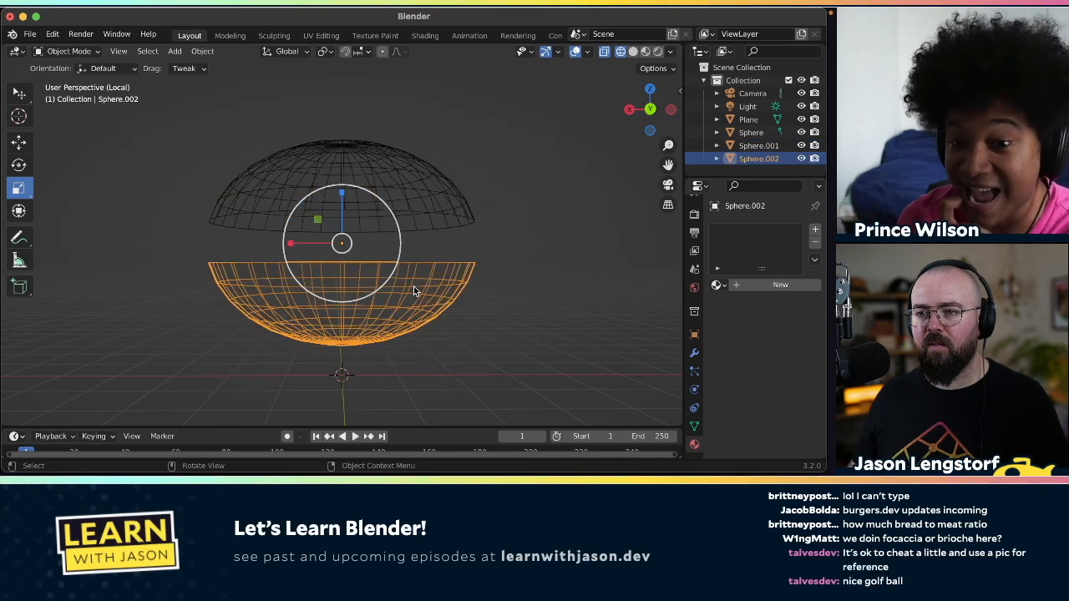
click(412, 213)
key(Tab)
key(Tab)
key(Tab)
key(Tab)
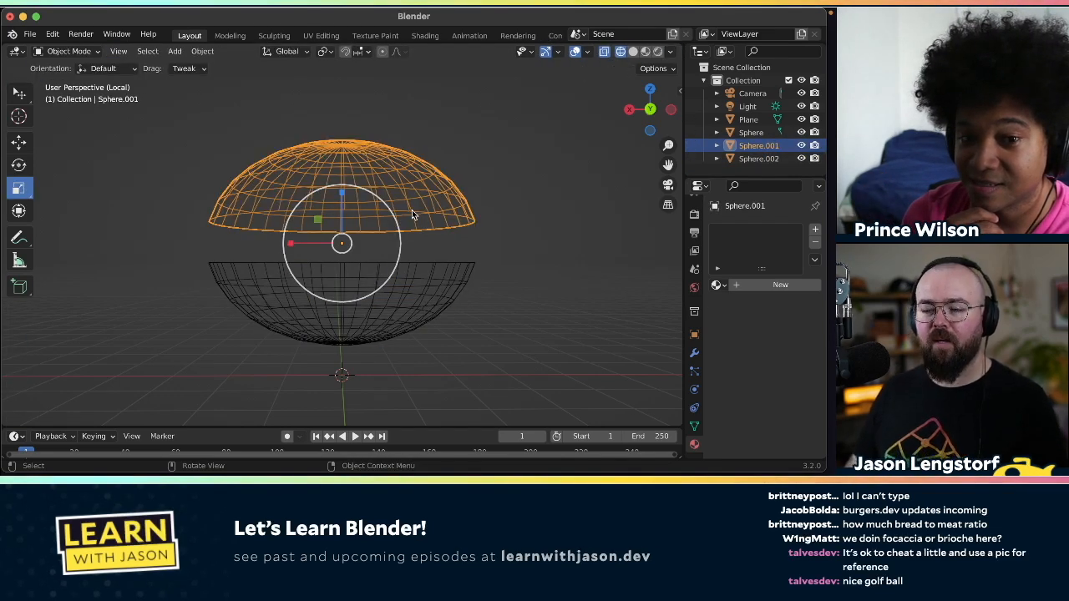
- Select the lower bun half and display the model in Solid shading
click(423, 259)
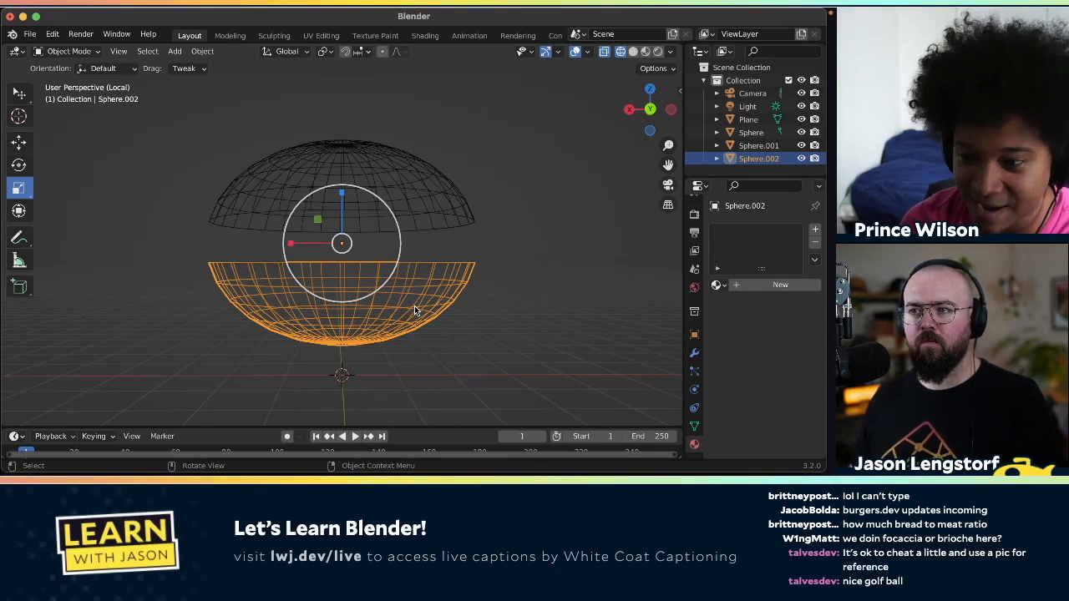
key(z)
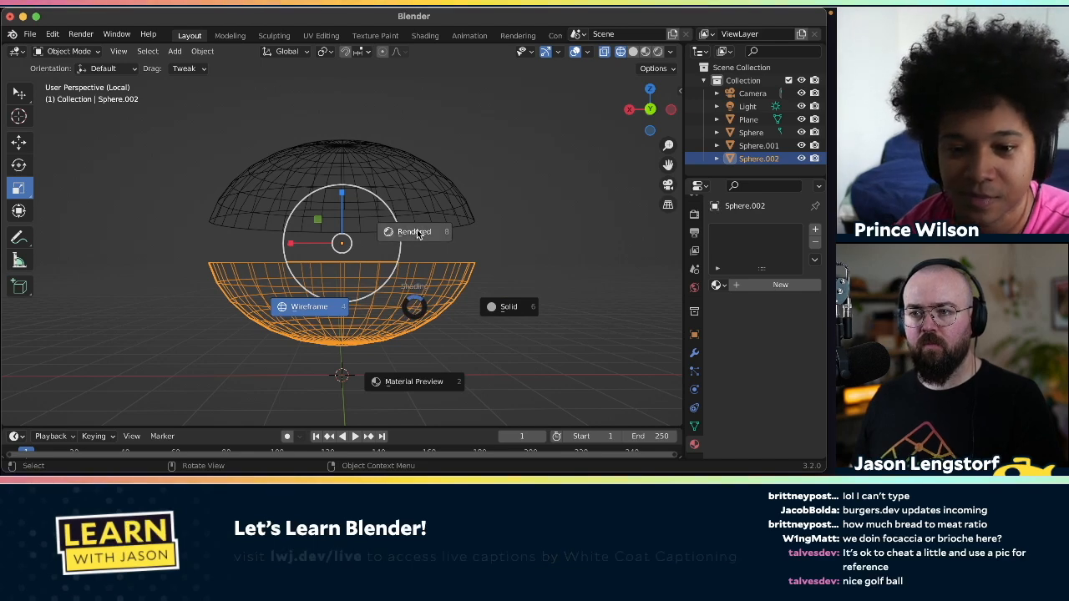
click(493, 309)
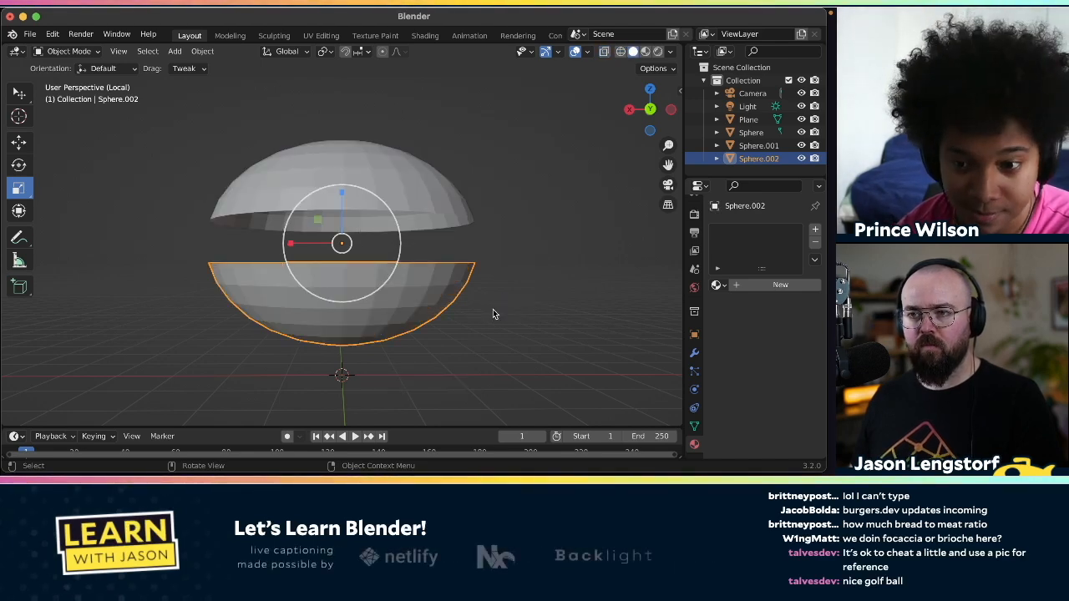
scroll(500, 254, up, 3)
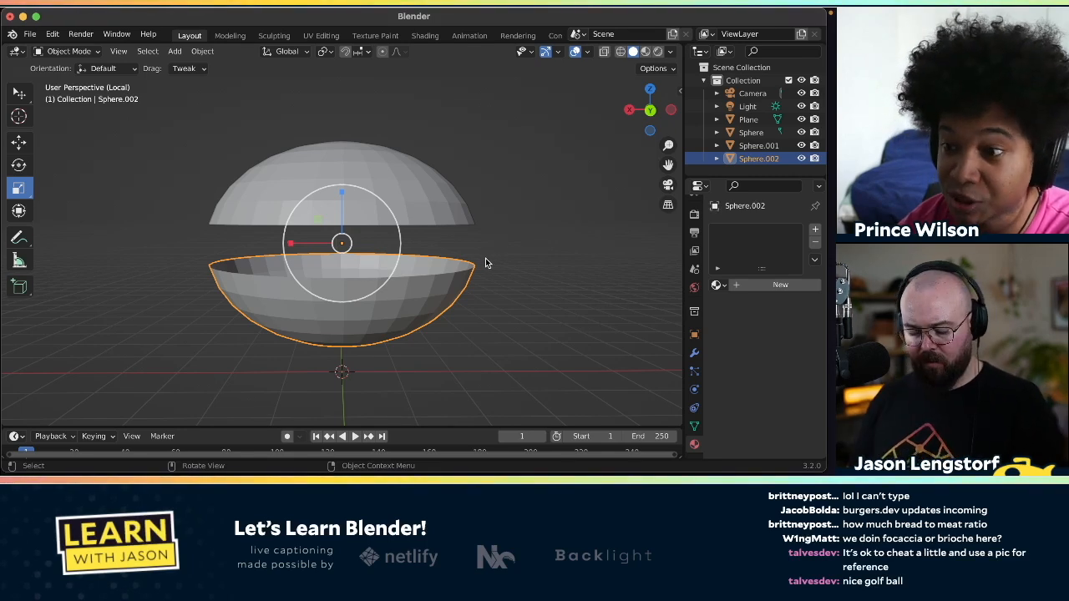
- Leave the isolated local view and examine how the patty sits between the two bun halves, starting from the back view
key(ctrl+KP_1)
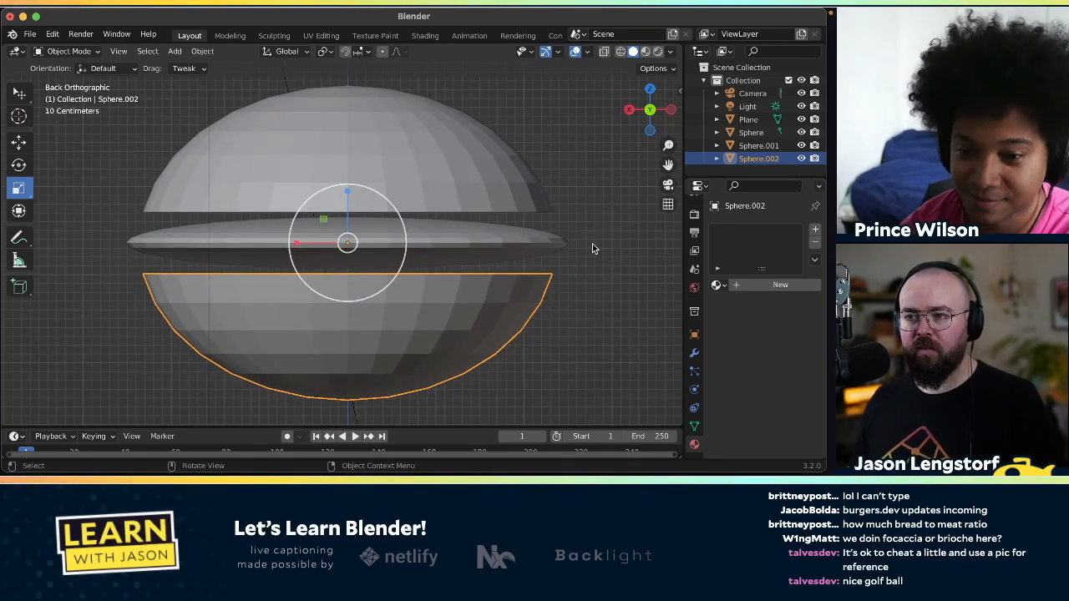
middle_drag(600, 180, 595, 225)
scroll(594, 225, up, 3)
scroll(595, 224, down, 8)
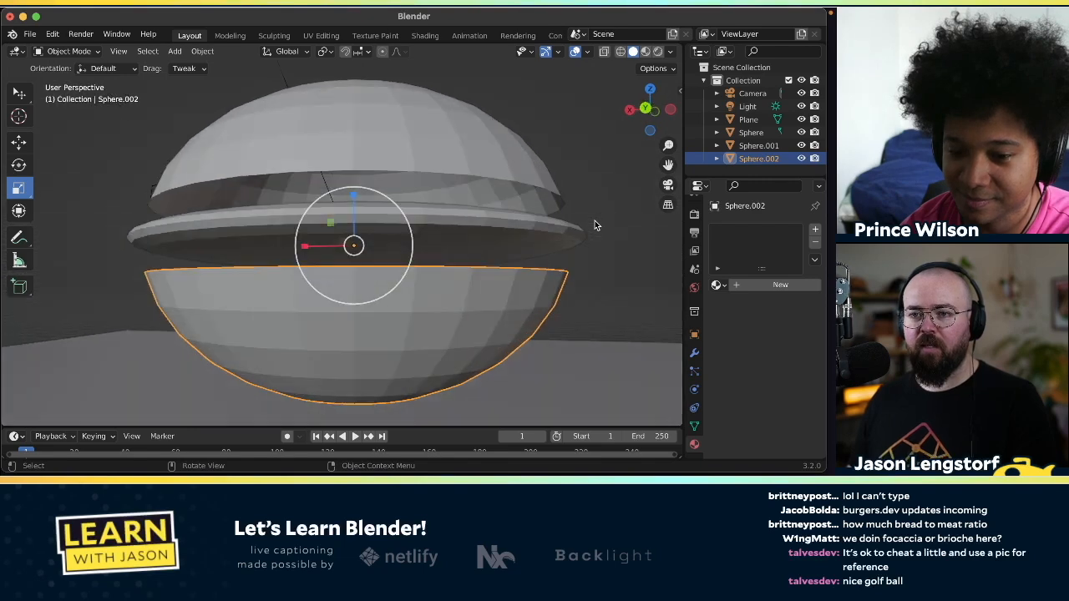
scroll(595, 225, up, 6)
scroll(595, 224, down, 5)
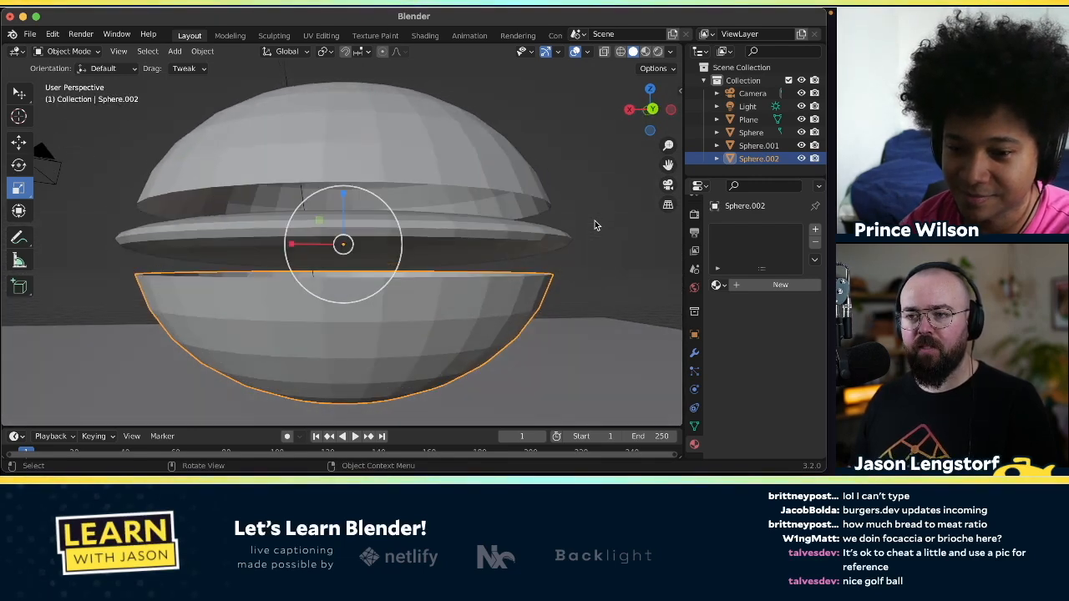
scroll(594, 220, up, 2)
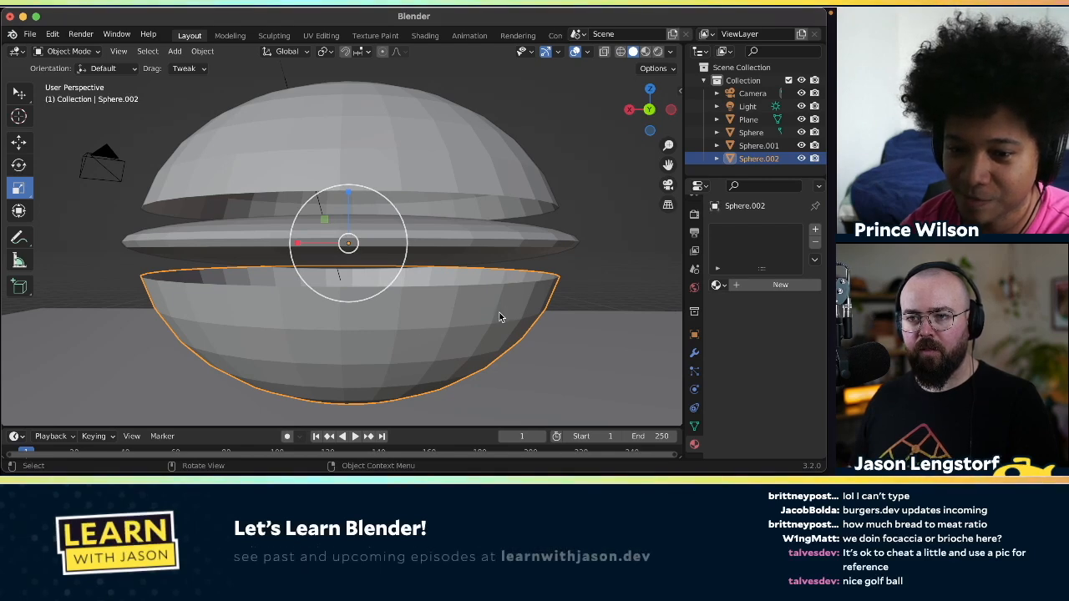
scroll(612, 289, down, 3)
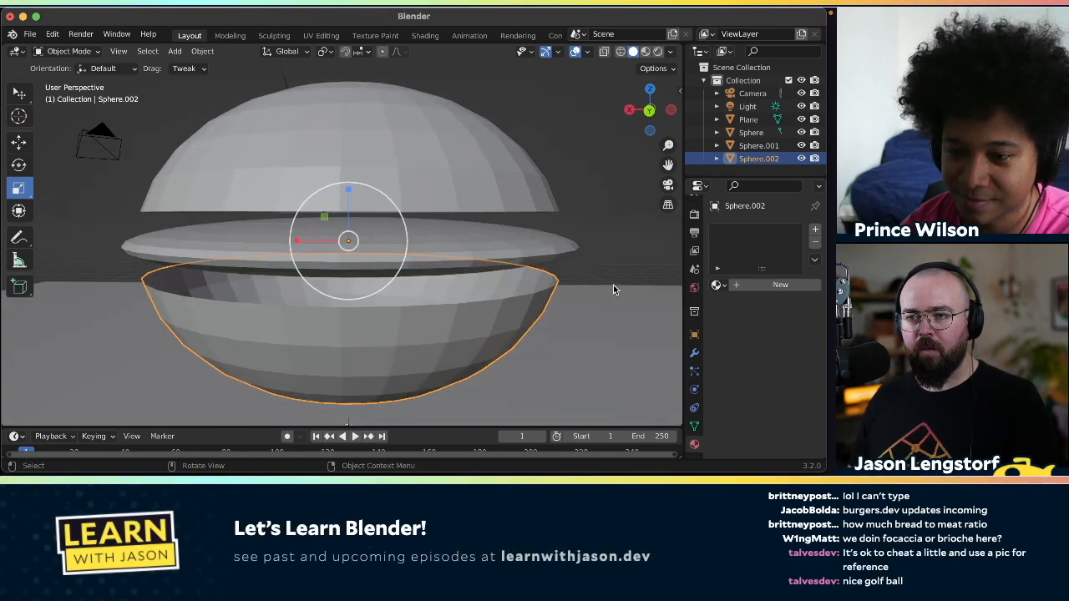
click(495, 243)
scroll(446, 243, down, 4)
scroll(446, 243, up, 3)
scroll(446, 243, down, 2)
click(396, 301)
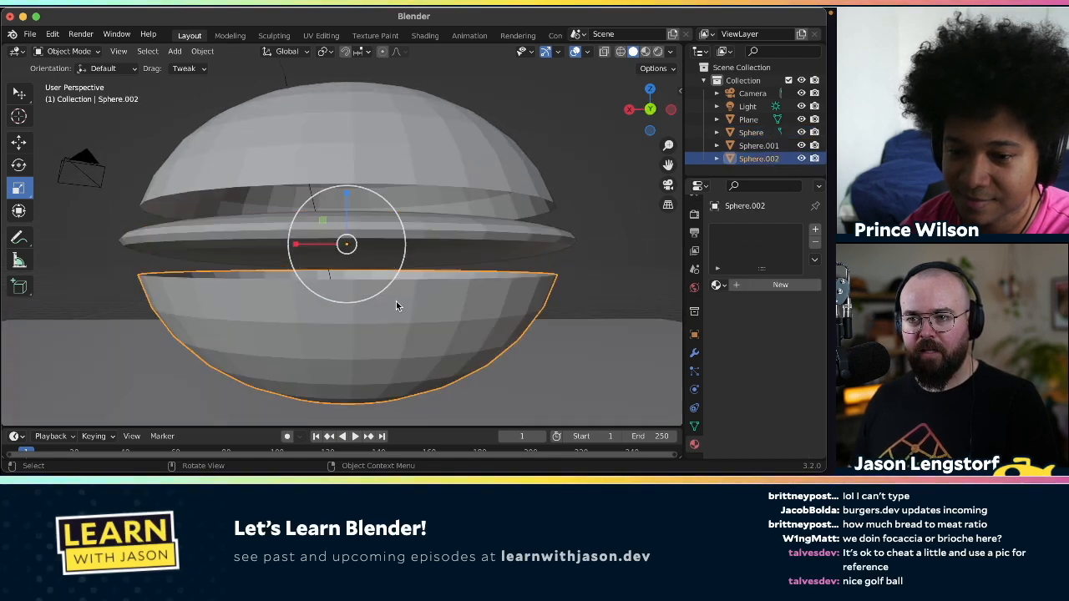
scroll(396, 300, down, 3)
scroll(396, 300, up, 3)
scroll(364, 325, down, 3)
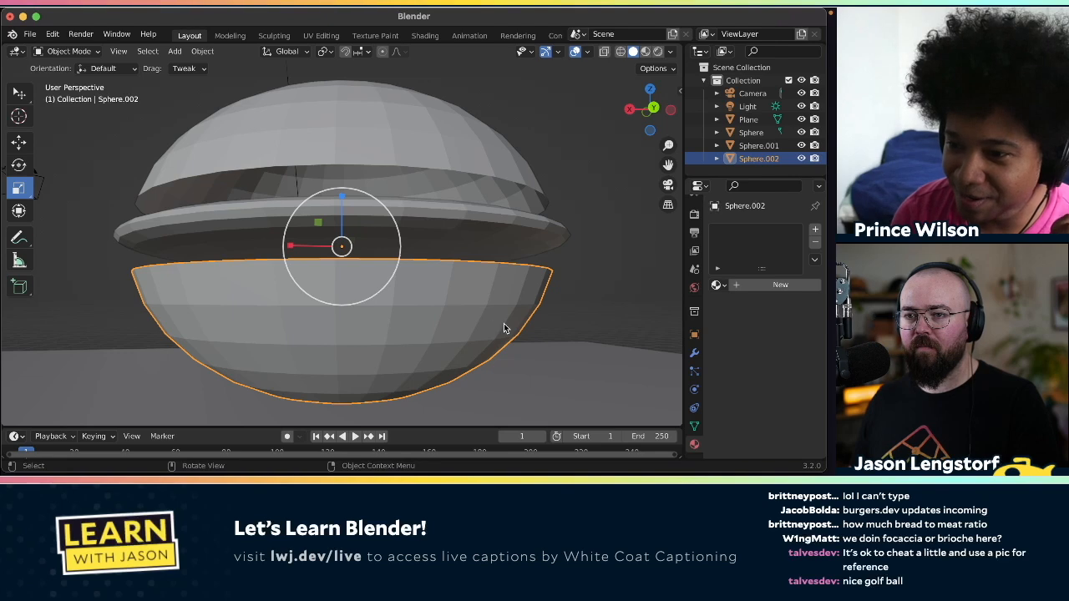
scroll(503, 323, up, 5)
scroll(504, 323, down, 2)
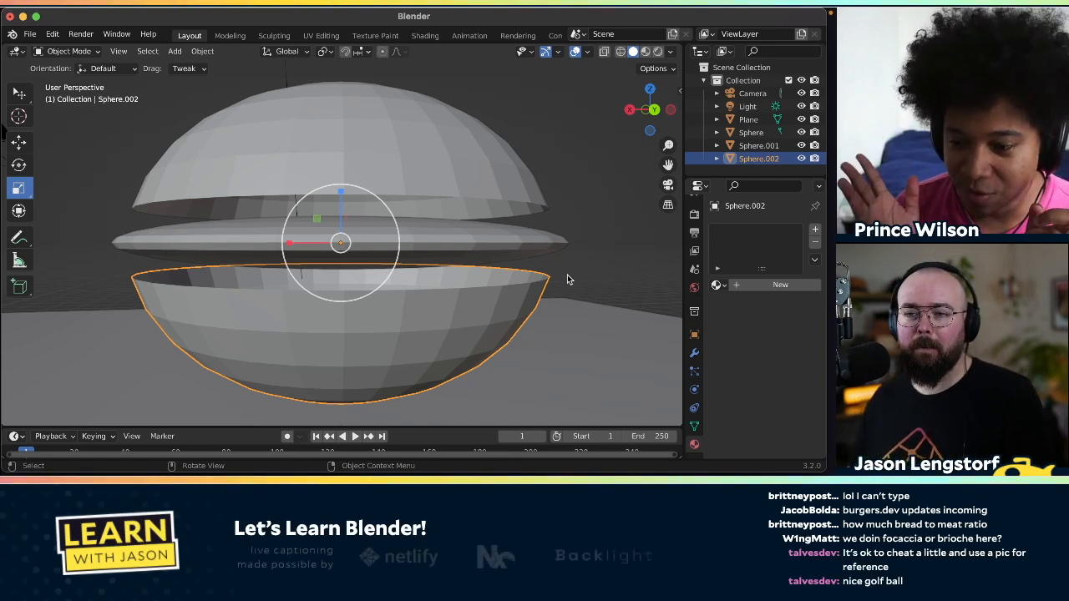
- In Edit Mode, select the open rim edge loop of the lower bun half and fill it with a face
key(Tab)
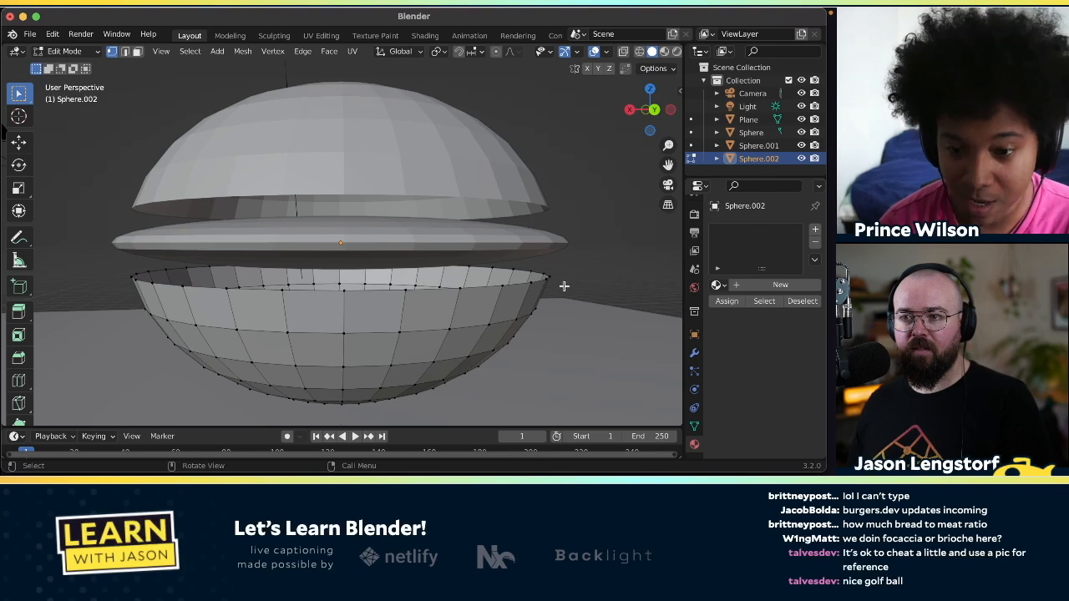
click(650, 110)
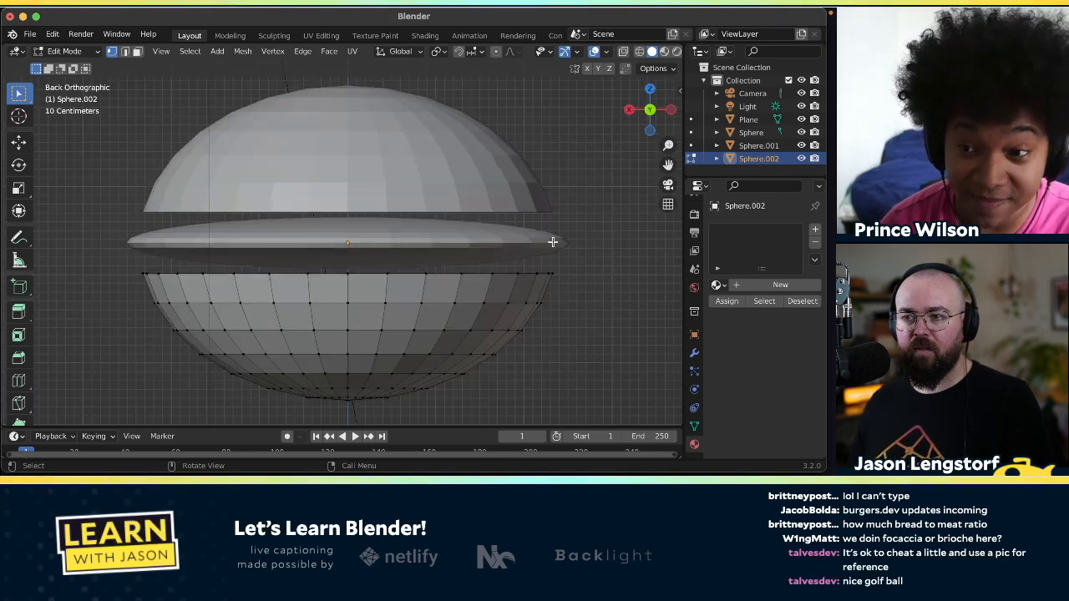
drag(573, 267, 123, 282)
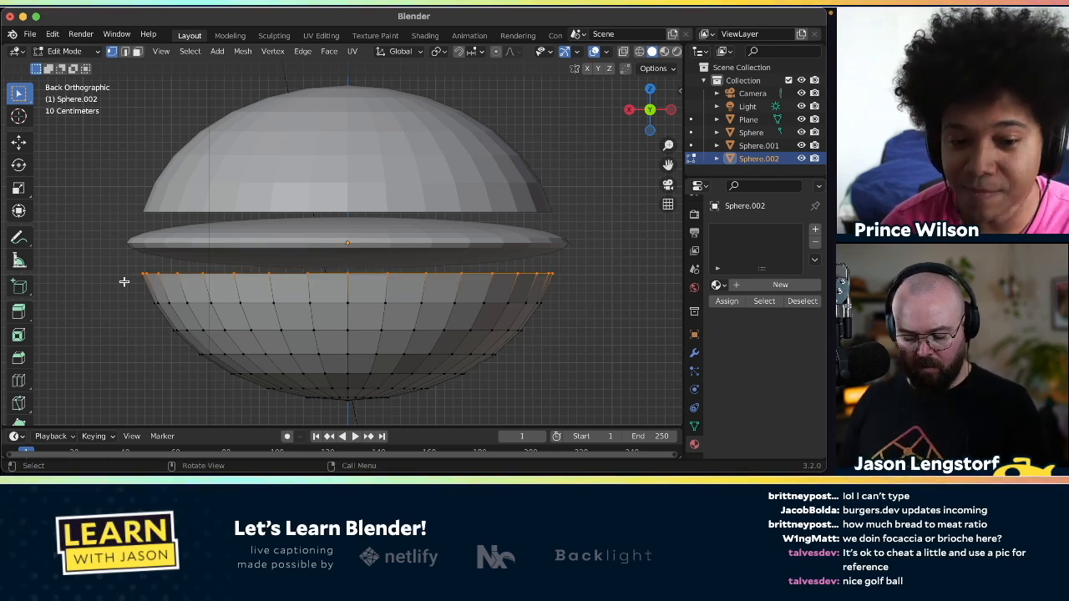
click(604, 196)
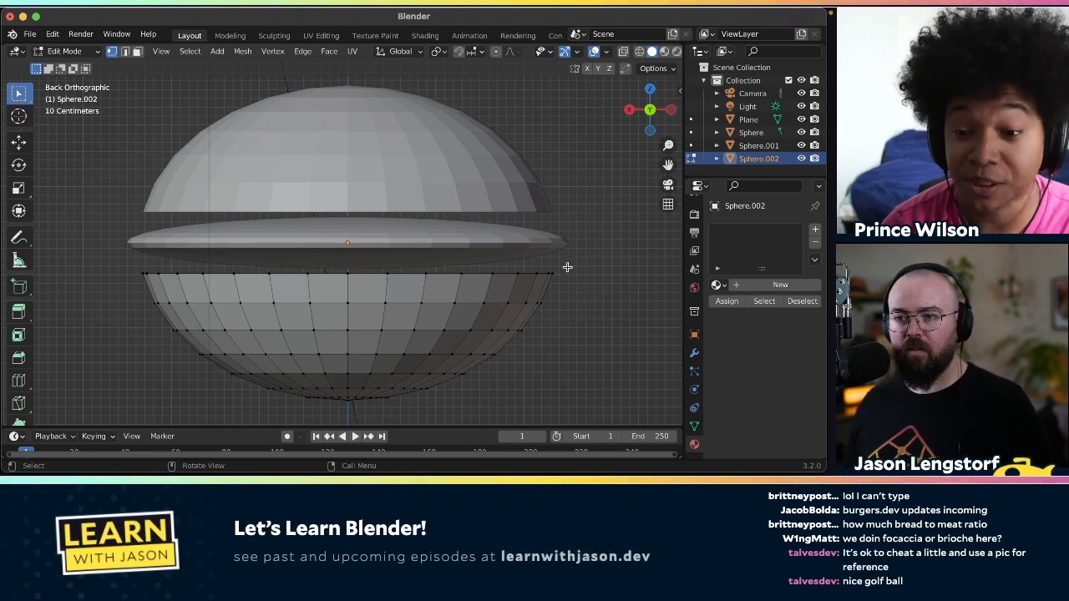
alt+click(533, 273)
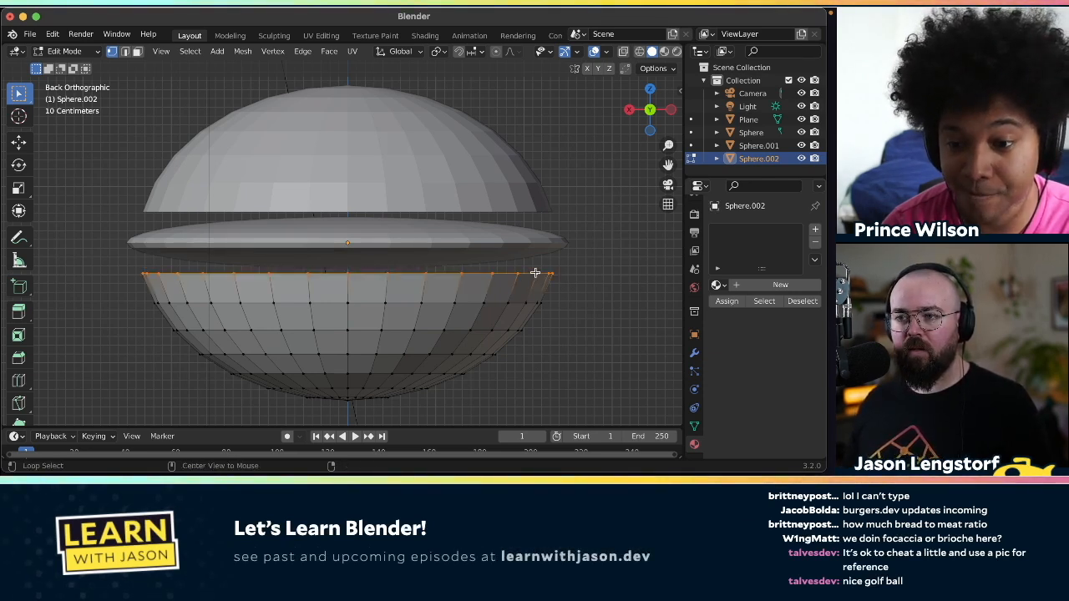
middle_drag(559, 278, 598, 282)
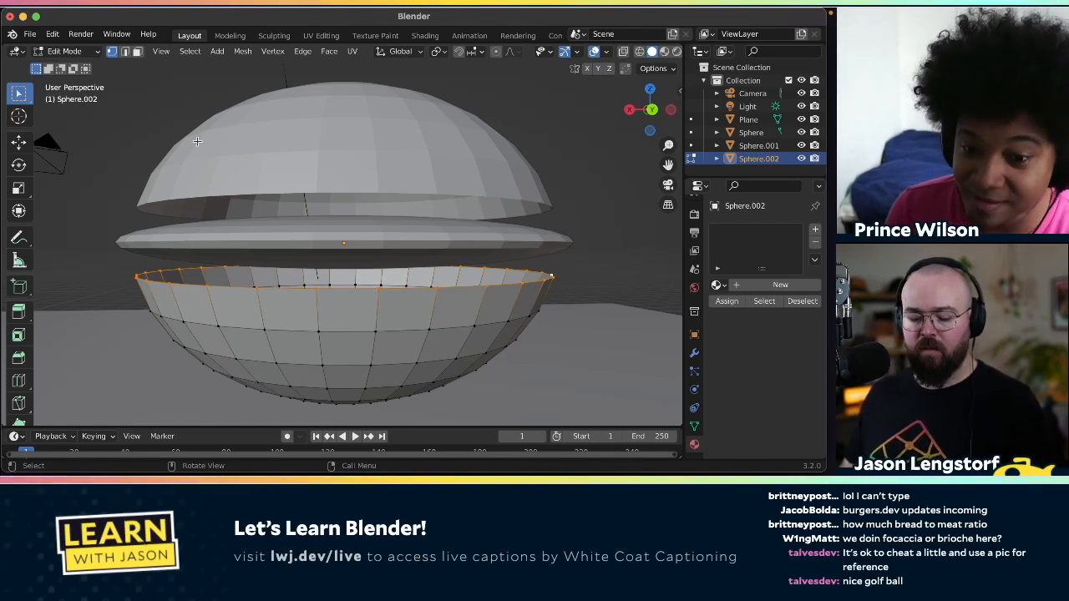
key(f)
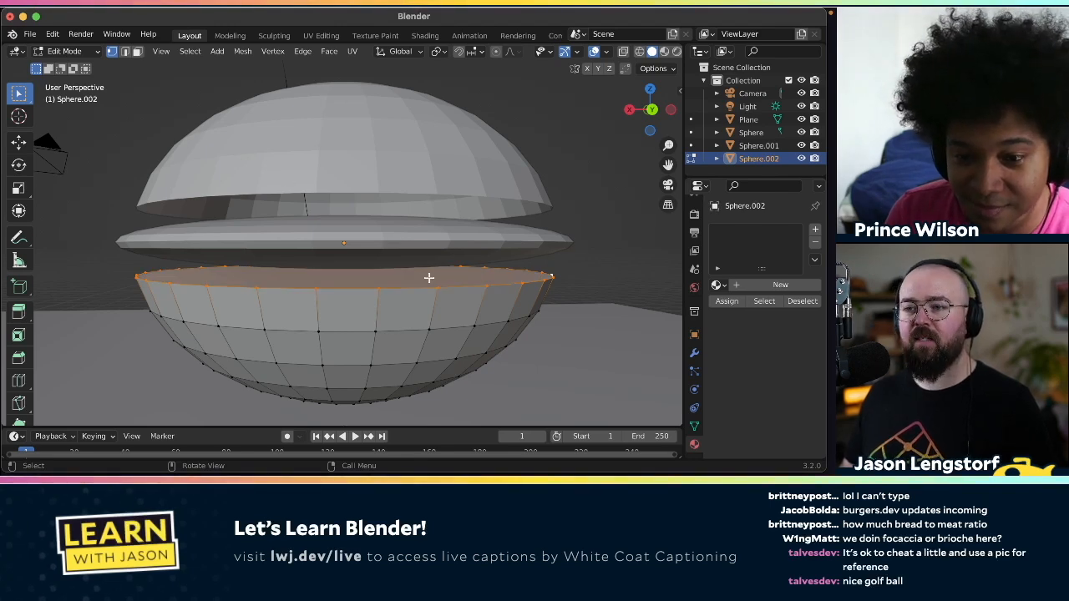
scroll(412, 301, right, 10)
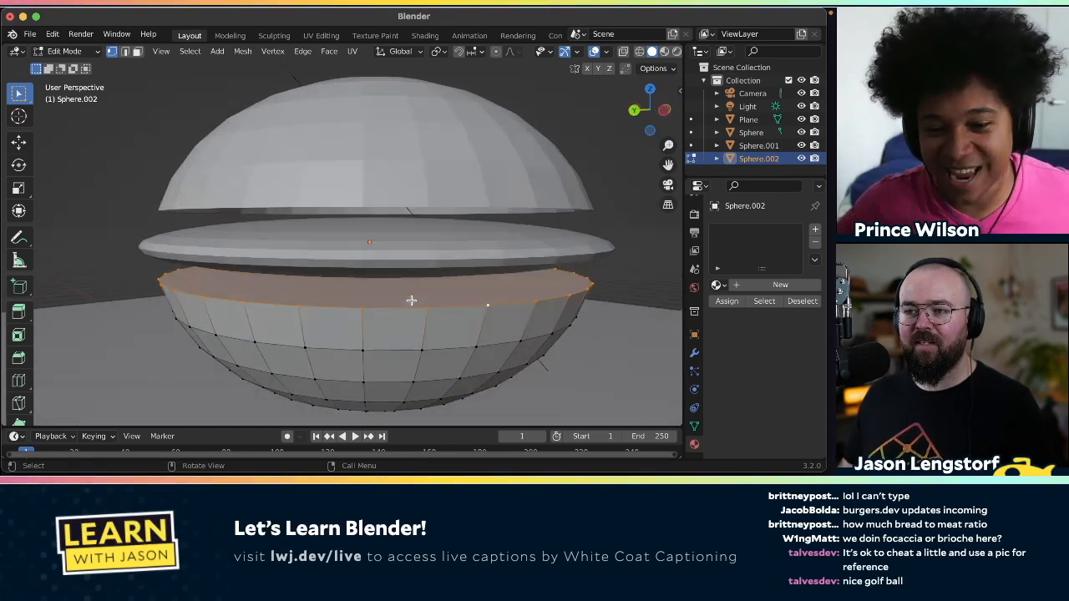
scroll(412, 301, right, 10)
scroll(411, 301, right, 10)
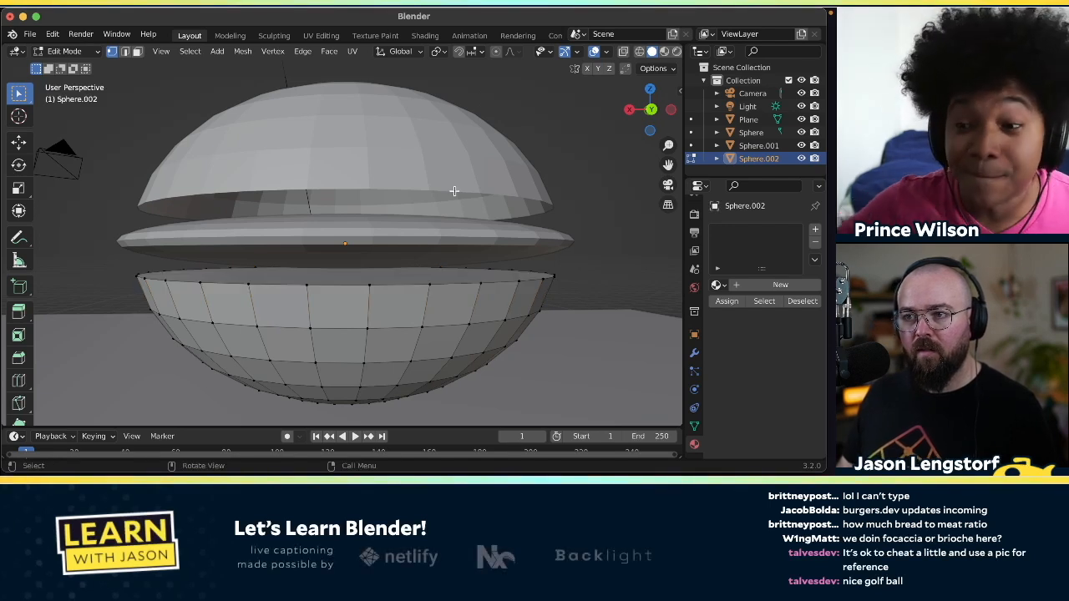
- Switch editing to the upper bun half, fill its open rim loop with a face, and return to Object Mode with nothing selected
click(743, 148)
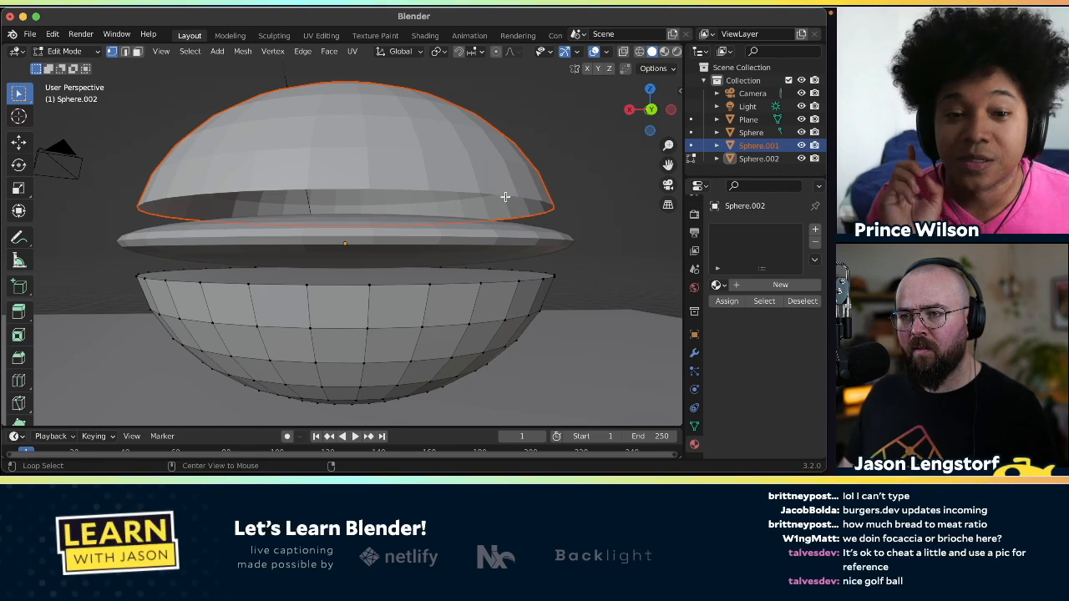
key(Tab)
click(454, 185)
key(Tab)
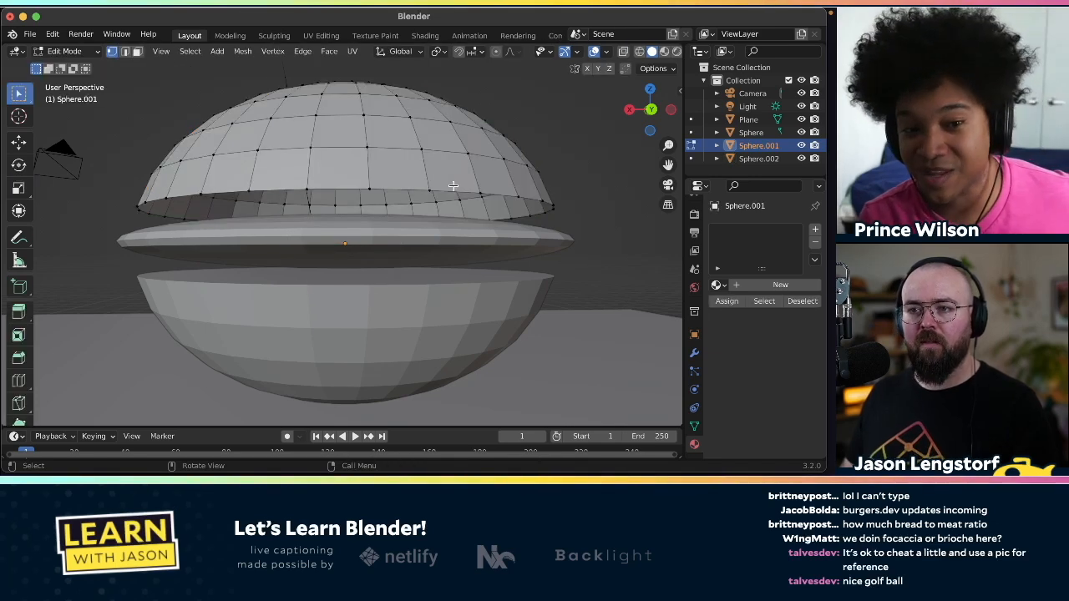
alt+click(409, 191)
key(f)
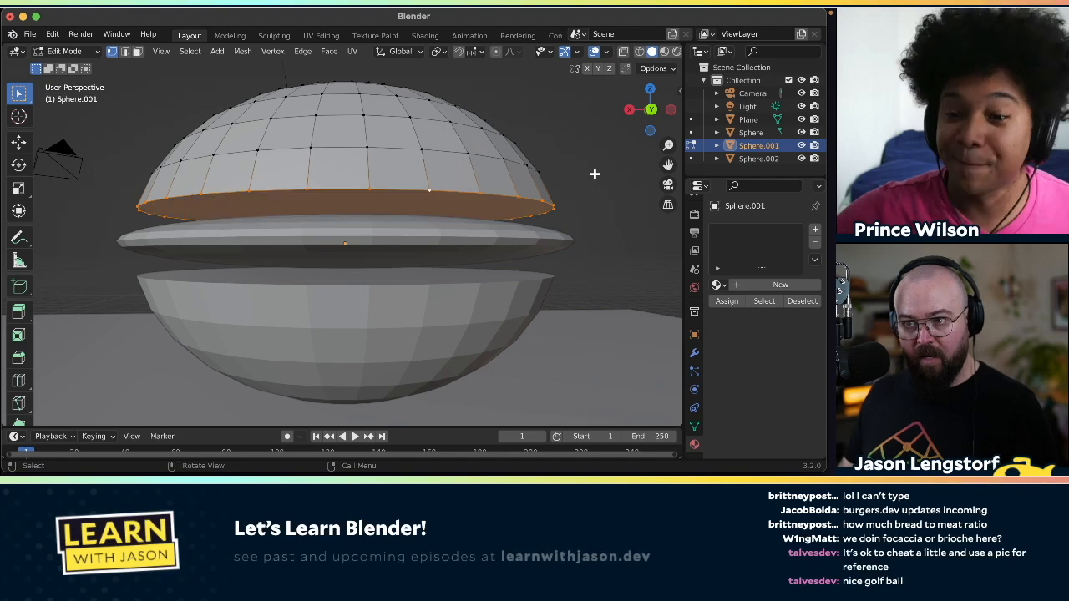
key(Tab)
click(620, 237)
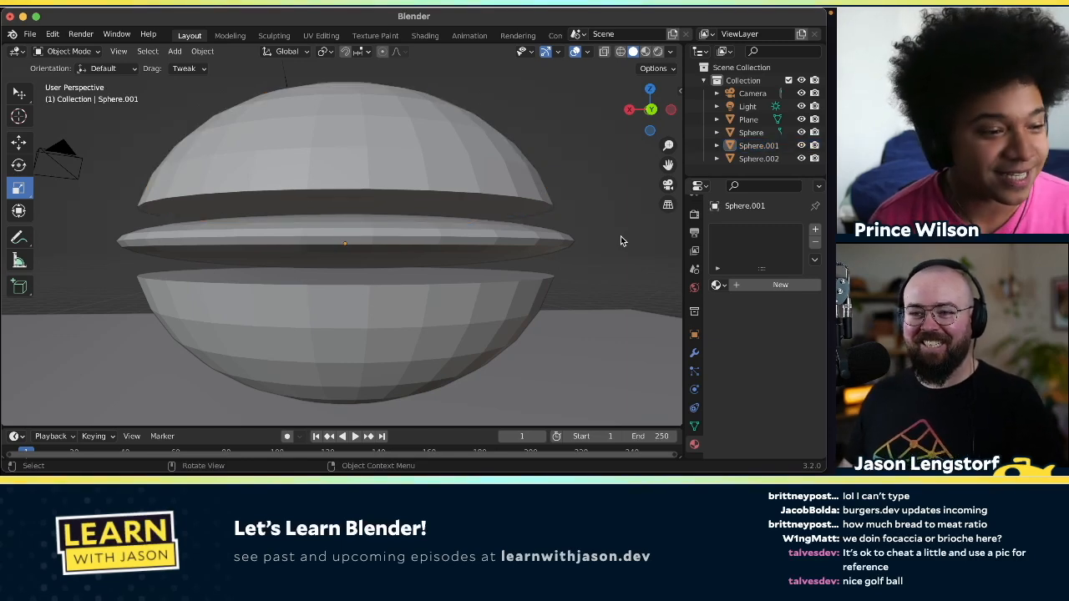
- Examine the closed flat faces of both bun halves from above and below the patty
scroll(592, 237, up, 5)
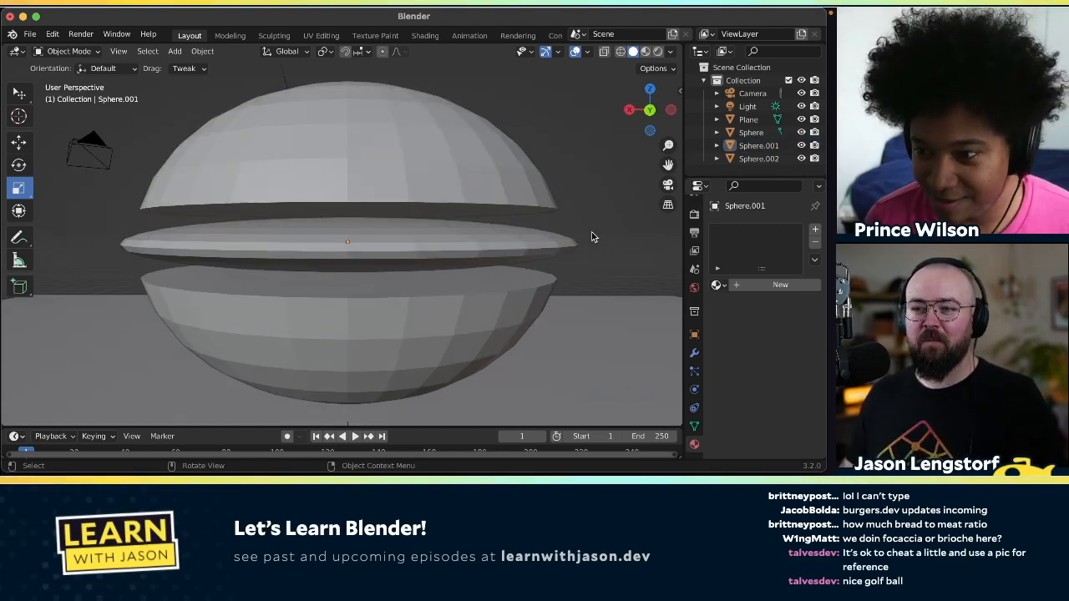
scroll(592, 237, down, 5)
scroll(592, 237, right, 3)
scroll(592, 237, up, 3)
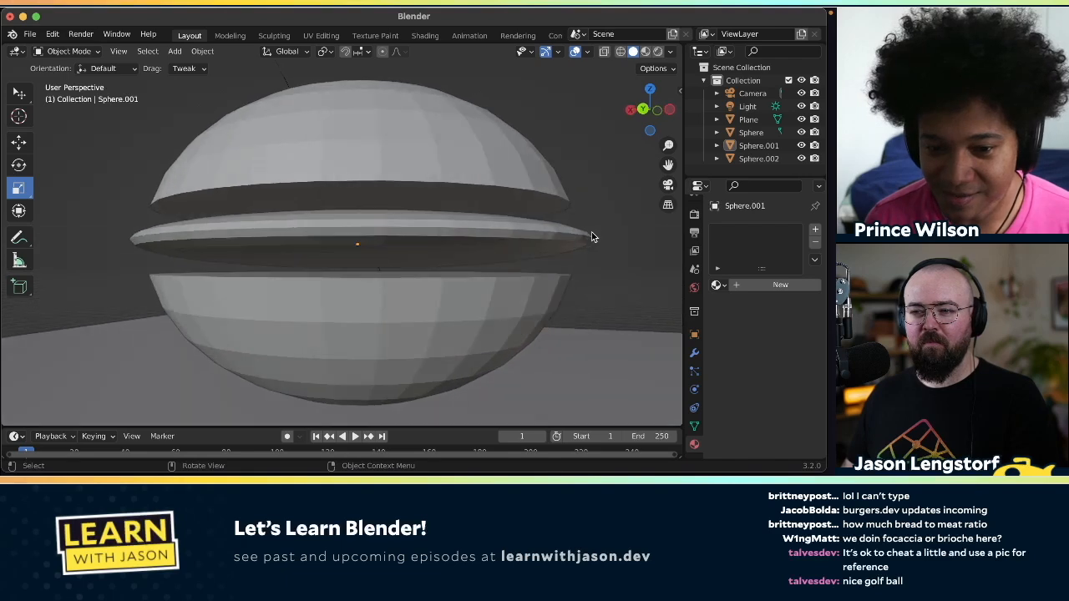
scroll(592, 237, down, 3)
scroll(592, 238, right, 3)
scroll(591, 238, right, 2)
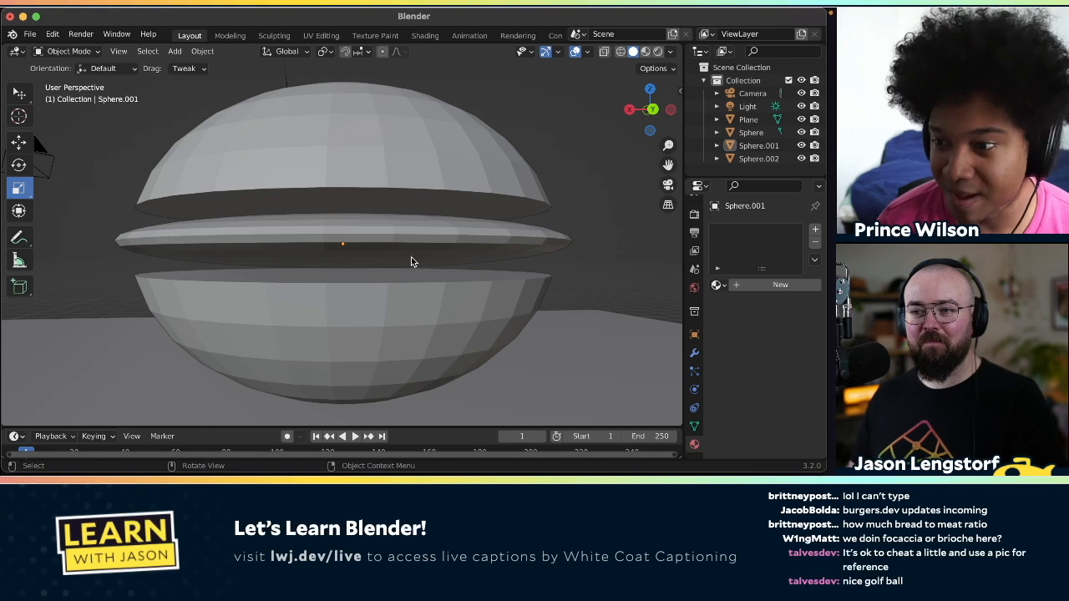
- Enter Edit Mode on the lower bun half and select the second horizontal edge loop below its rim
click(411, 317)
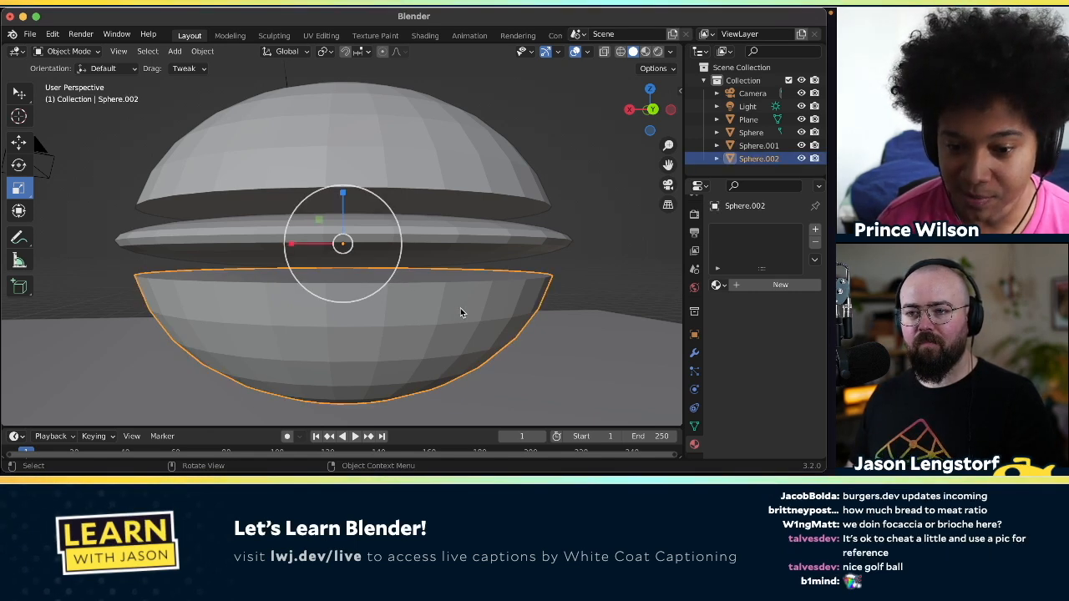
key(Tab)
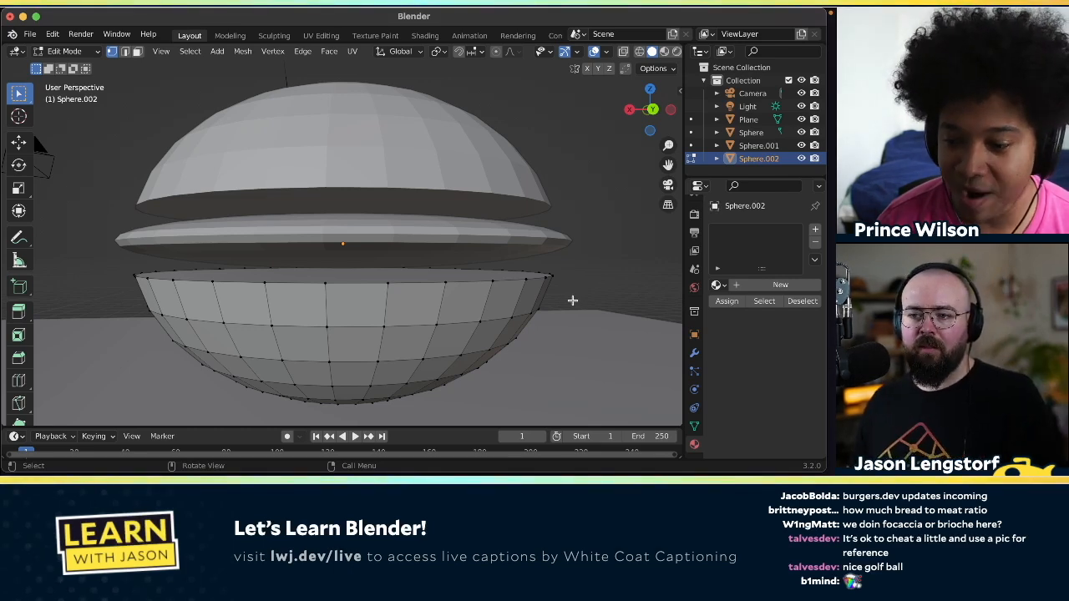
scroll(571, 301, down, 5)
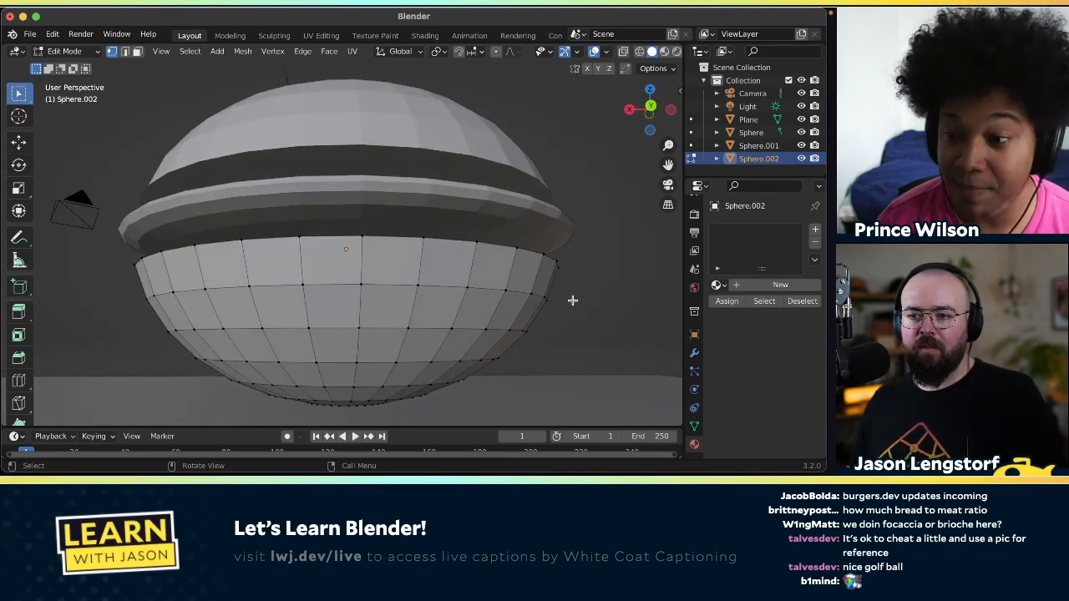
alt+click(383, 328)
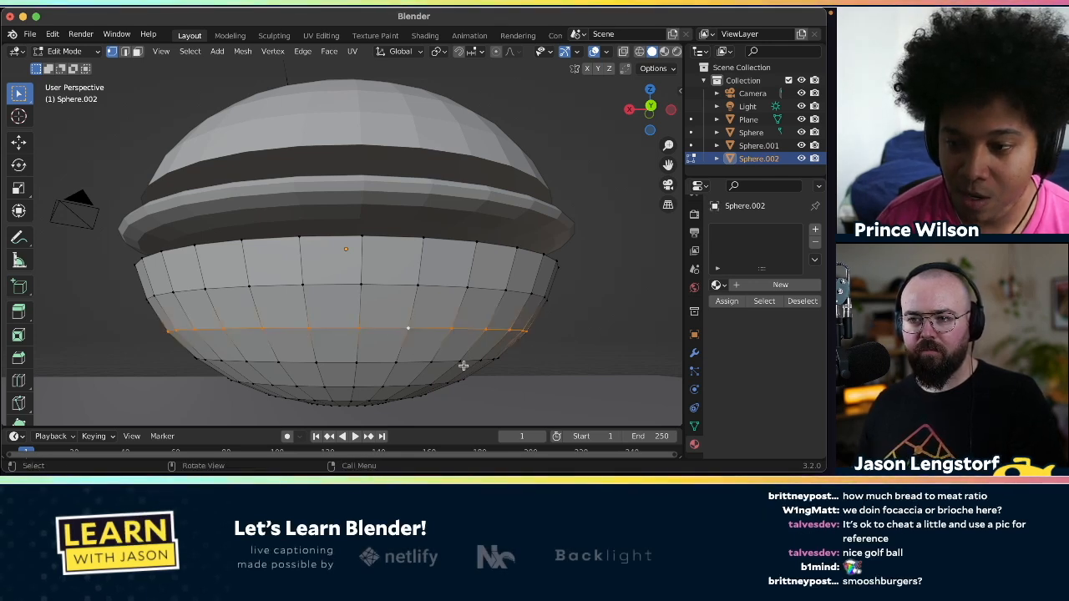
alt+click(379, 364)
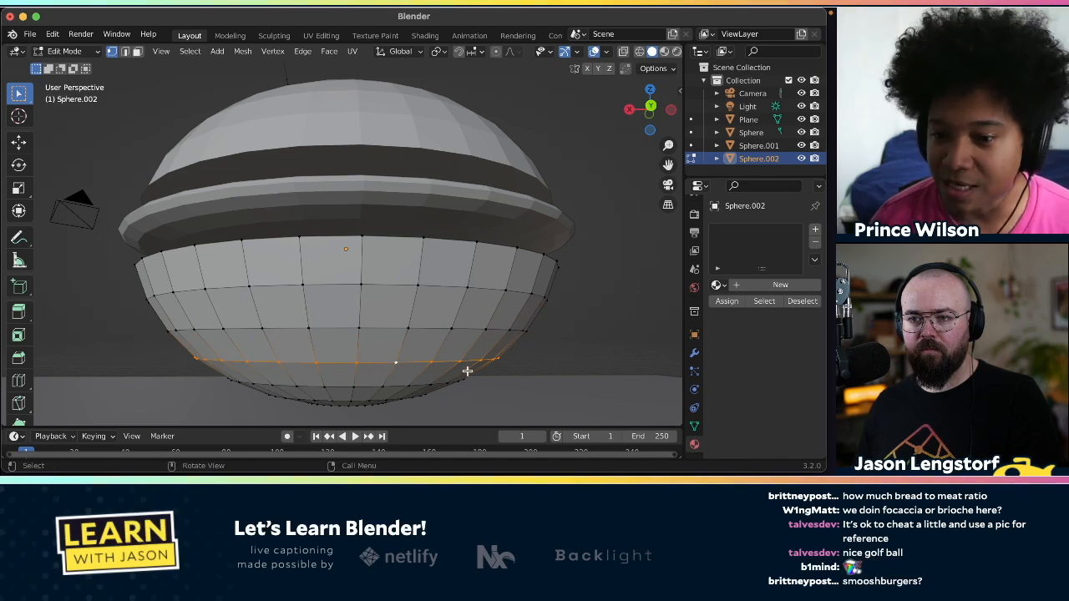
alt+click(389, 330)
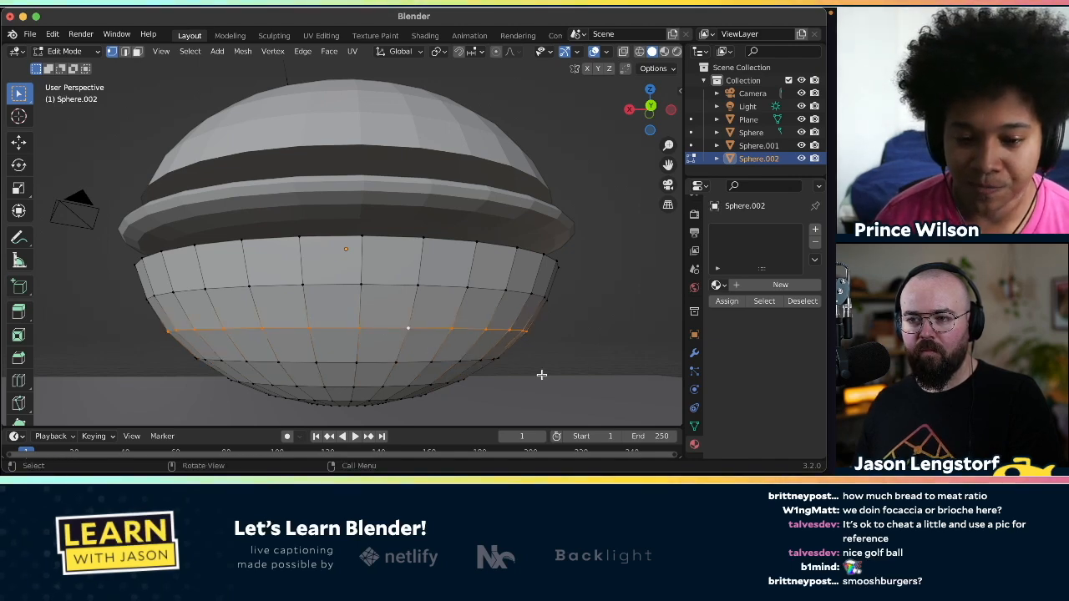
scroll(587, 353, up, 3)
scroll(586, 353, right, 4)
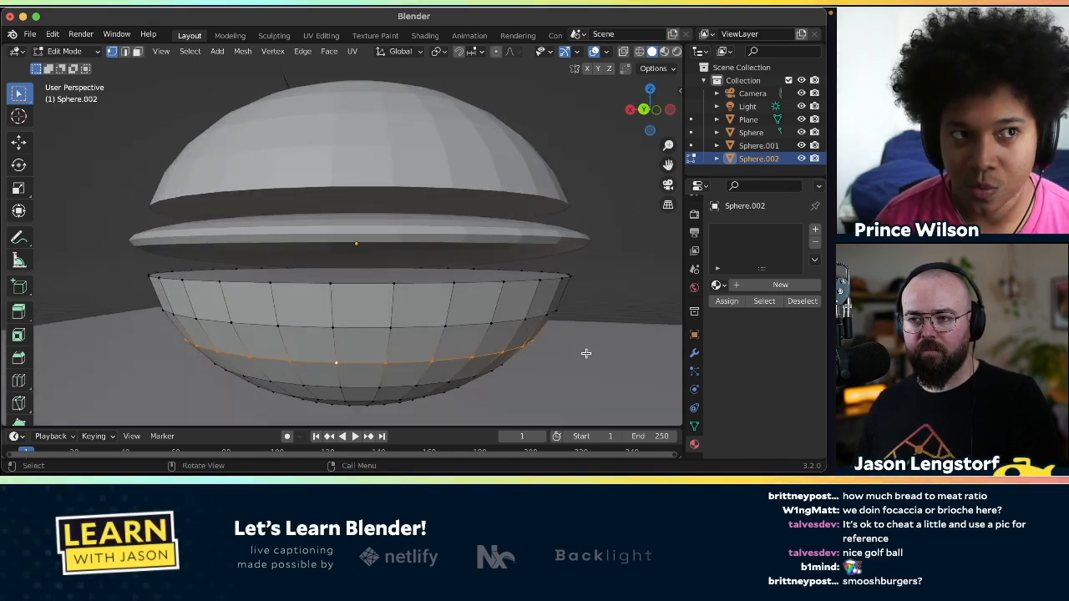
scroll(586, 353, down, 2)
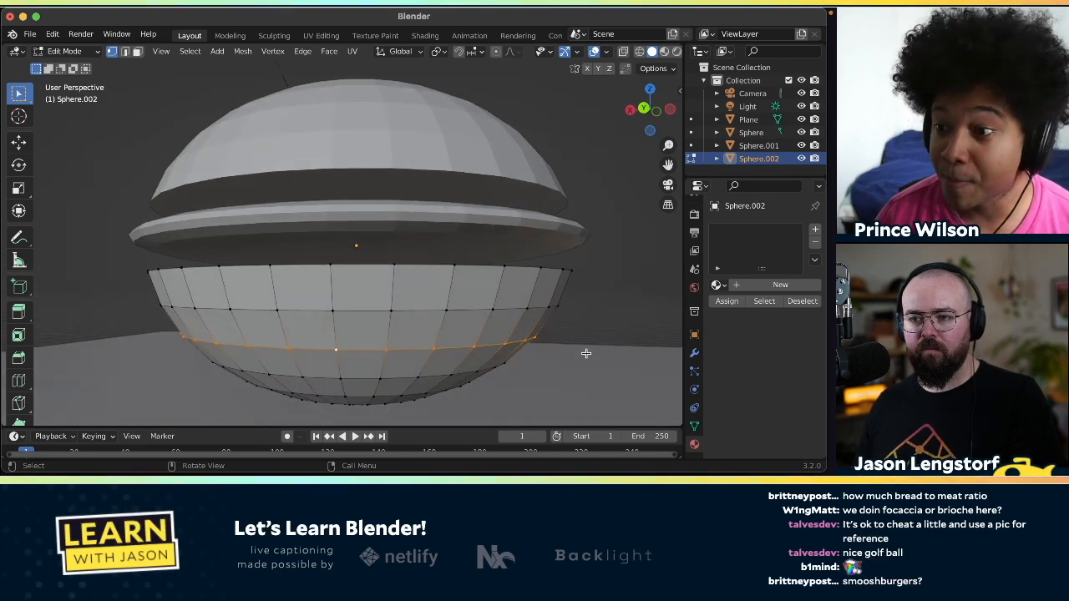
scroll(587, 353, down, 1)
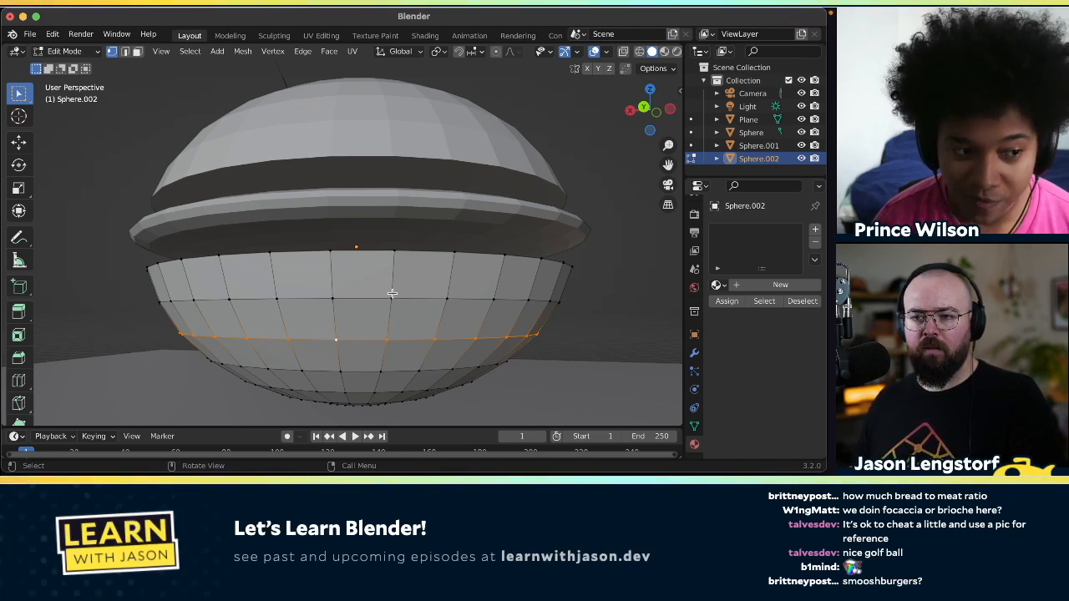
- Turn on proportional editing and look over its falloff types, keeping the Smooth falloff
key(o)
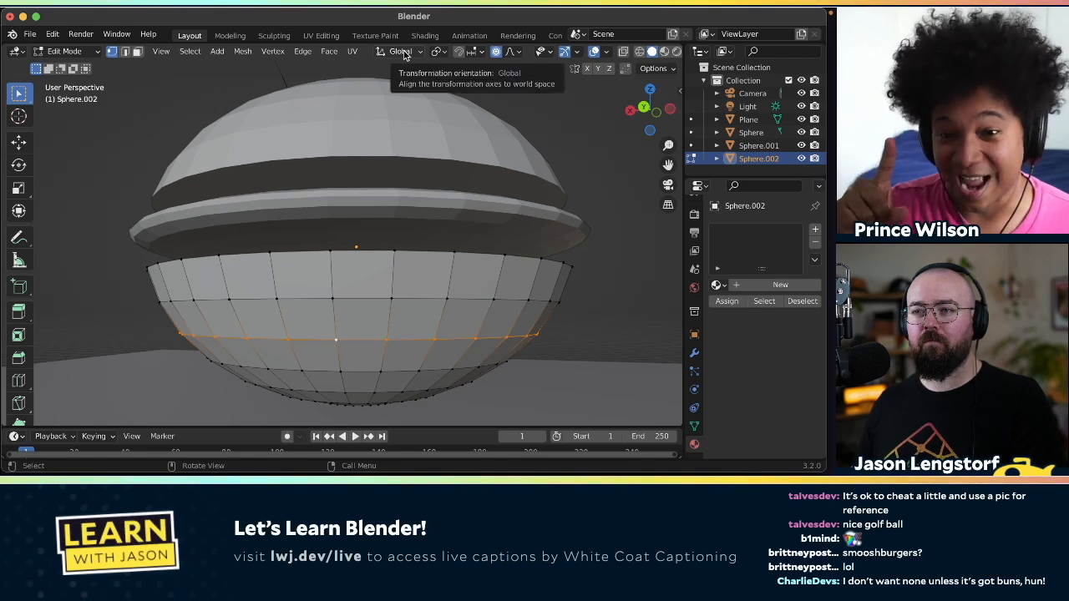
click(512, 54)
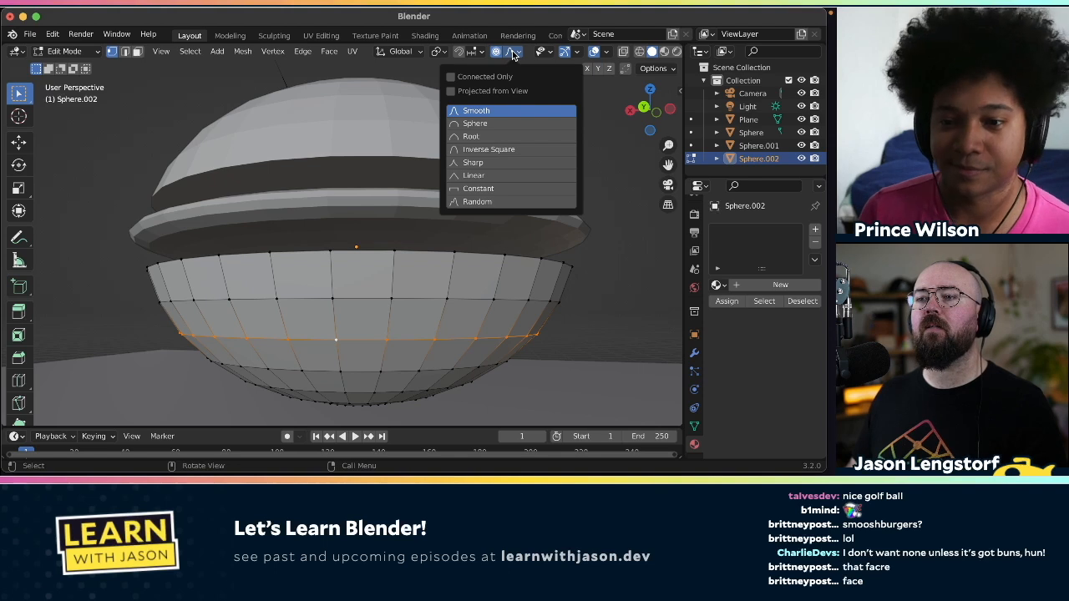
click(512, 55)
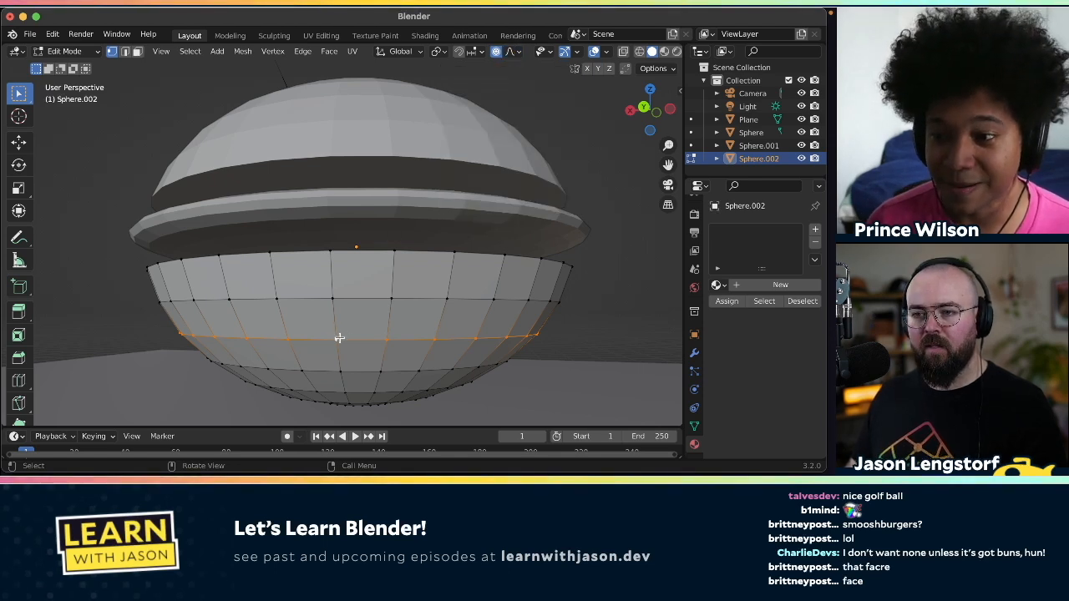
- Activate the Move tool and reselect the second horizontal edge loop below the lower bun's rim
click(19, 142)
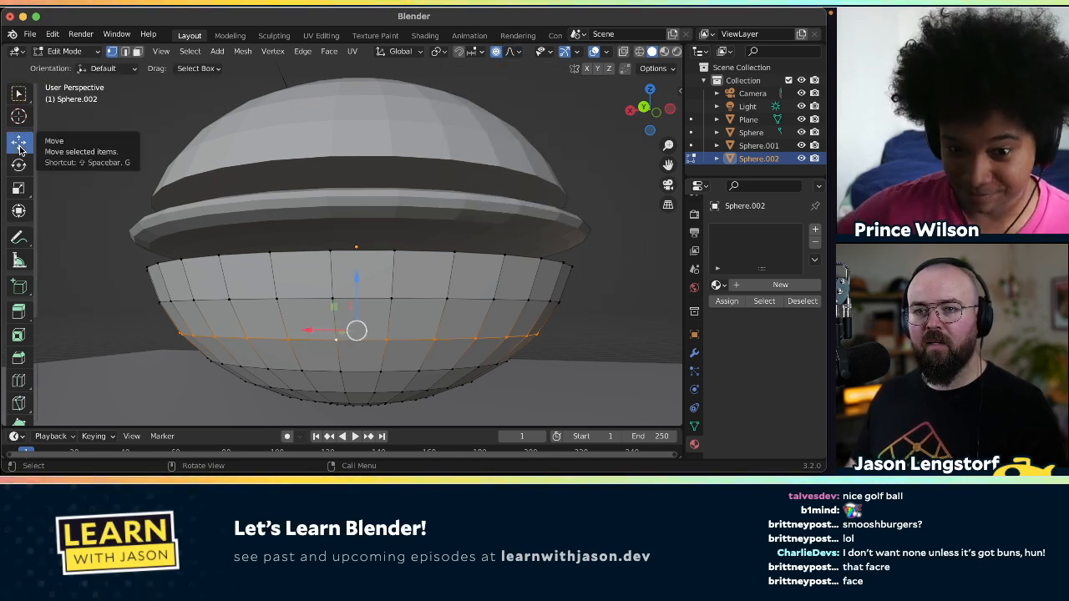
key(alt+a)
click(385, 337)
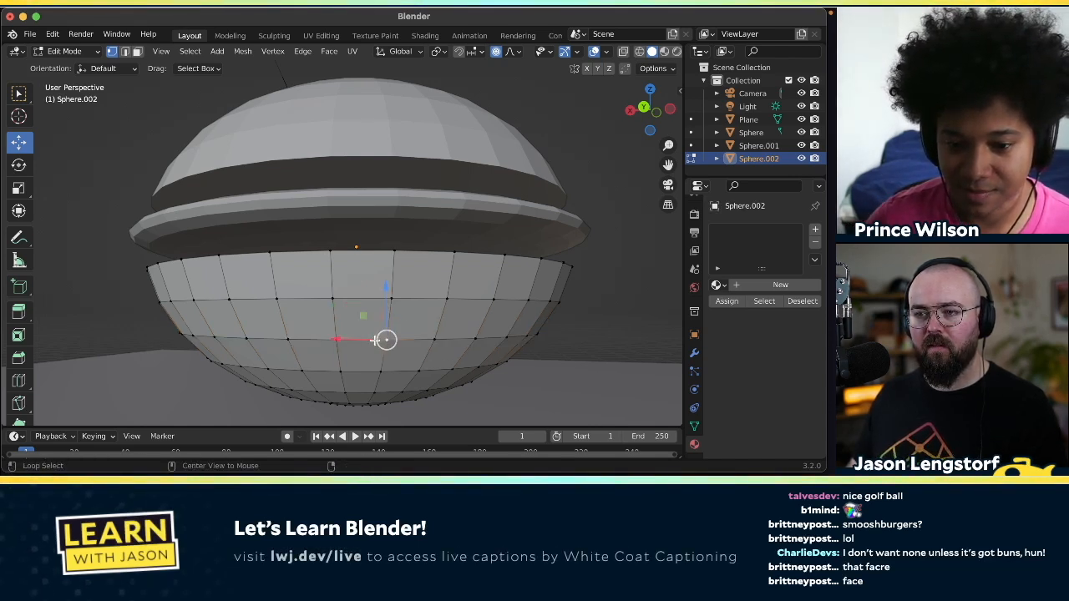
alt+click(405, 339)
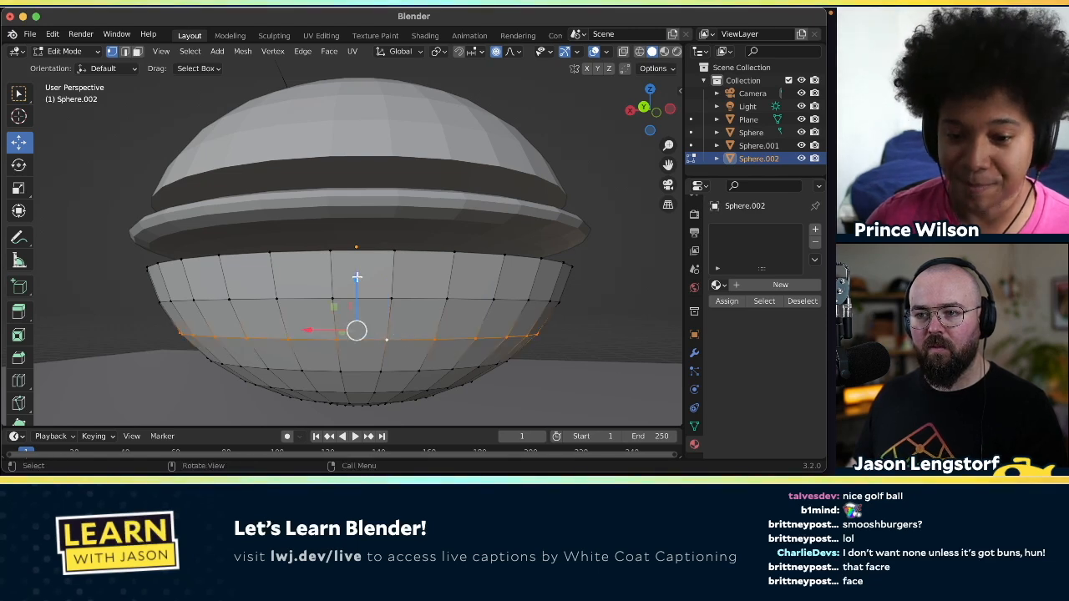
- Try moving the selected loop up along Z and sideways along X with proportional falloff, and undo both moves
key(g)
key(z)
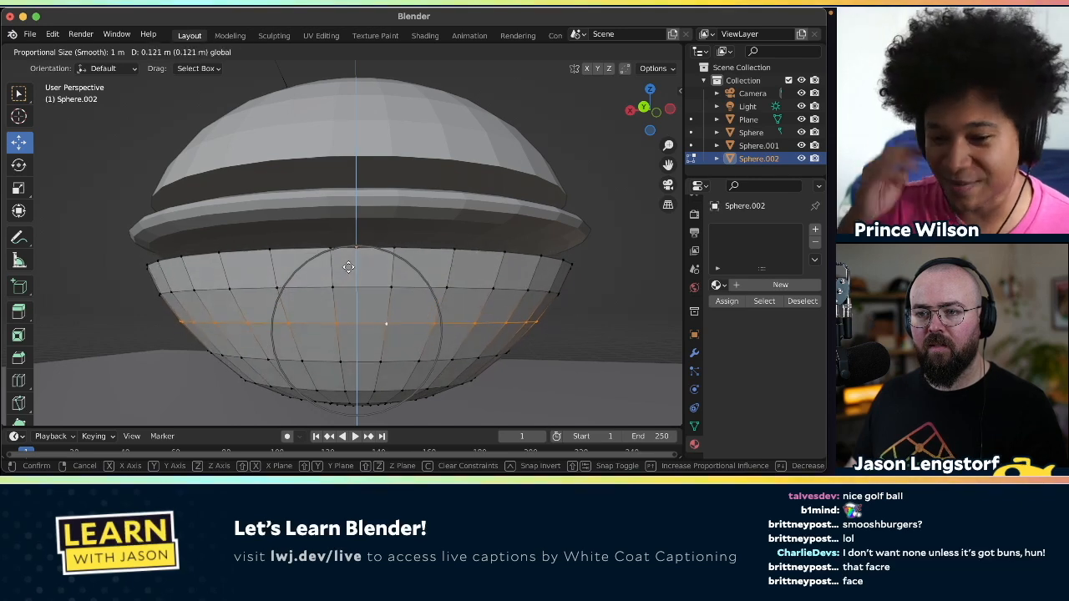
click(347, 270)
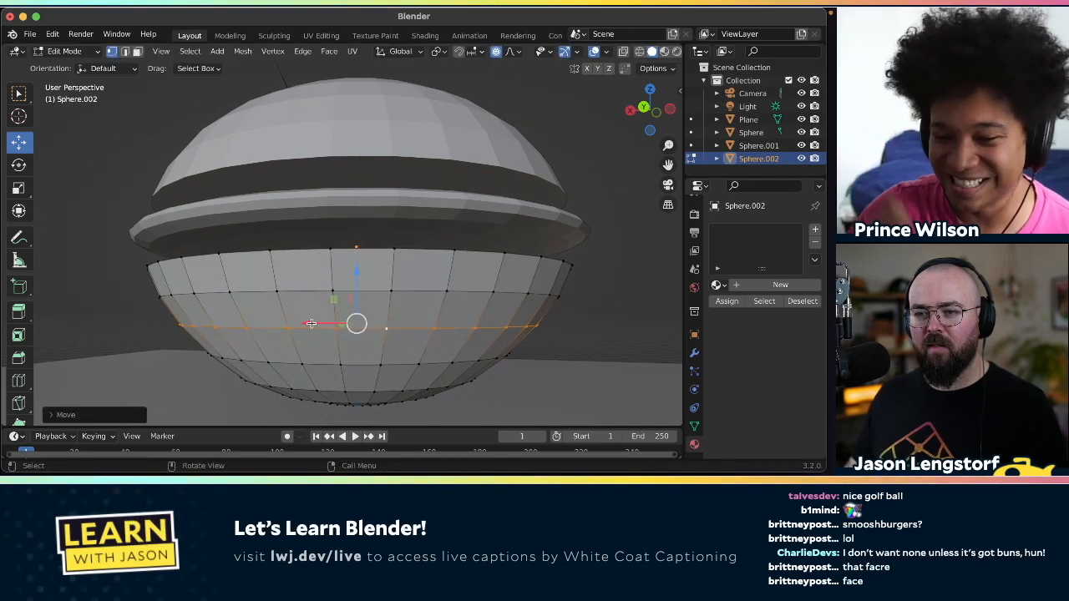
key(g)
key(x)
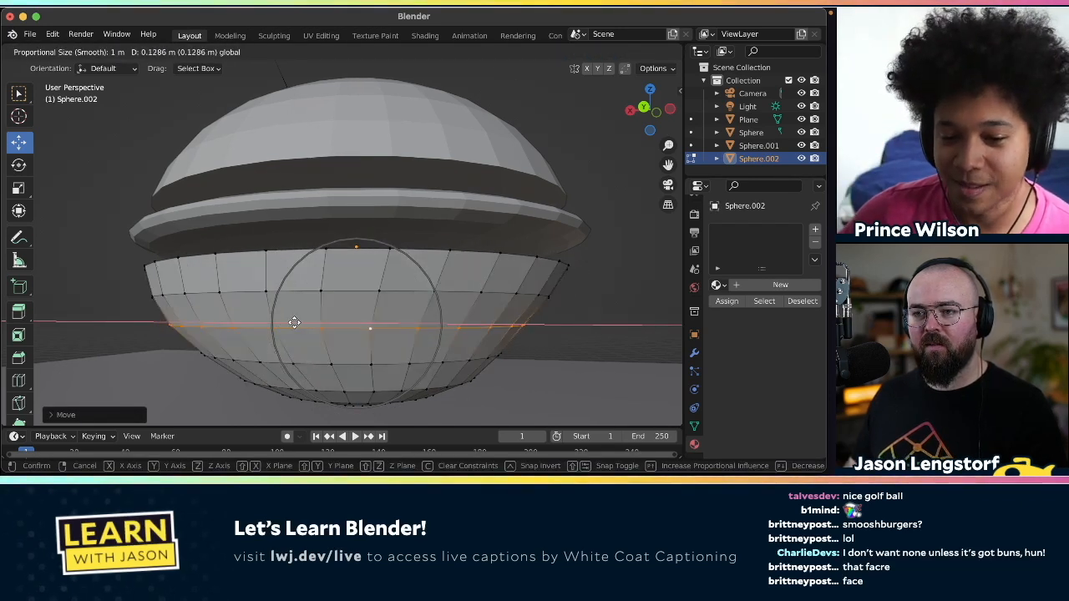
drag(307, 325, 307, 326)
key(super+z)
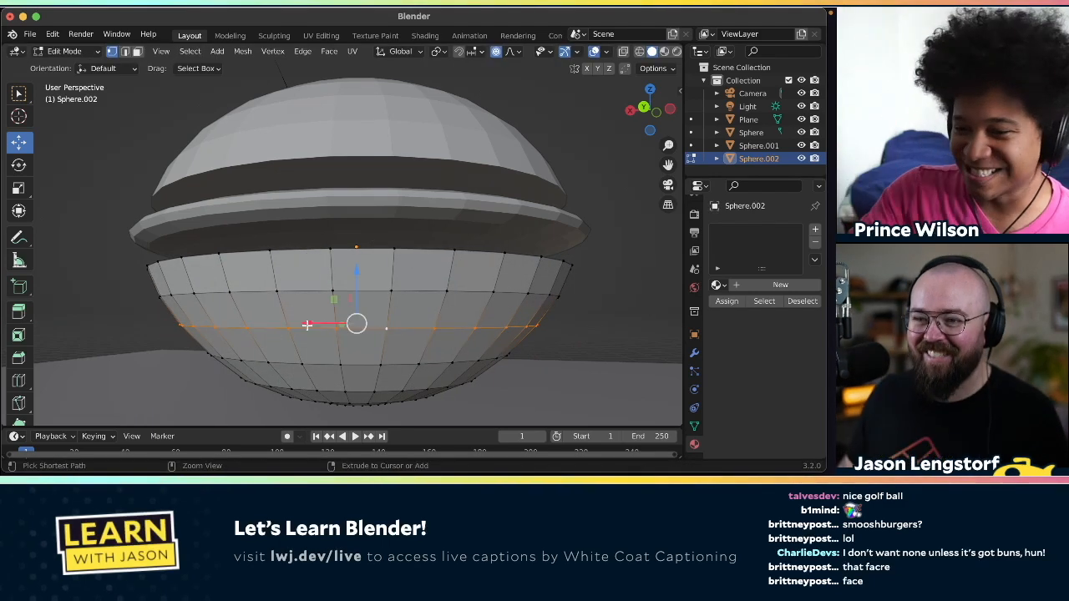
key(super+z)
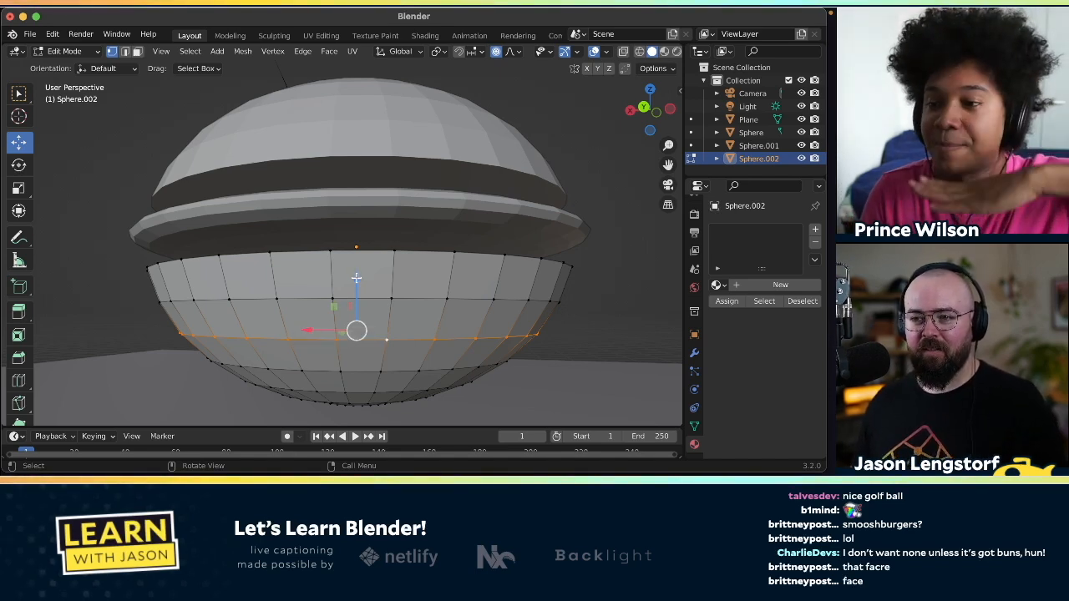
- Pull the selected loop down along Z with proportional falloff, then raise it partway to give the lower bun a flatter, wider underside
drag(354, 278, 391, 328)
scroll(392, 328, down, 5)
scroll(392, 328, up, 3)
scroll(391, 329, down, 4)
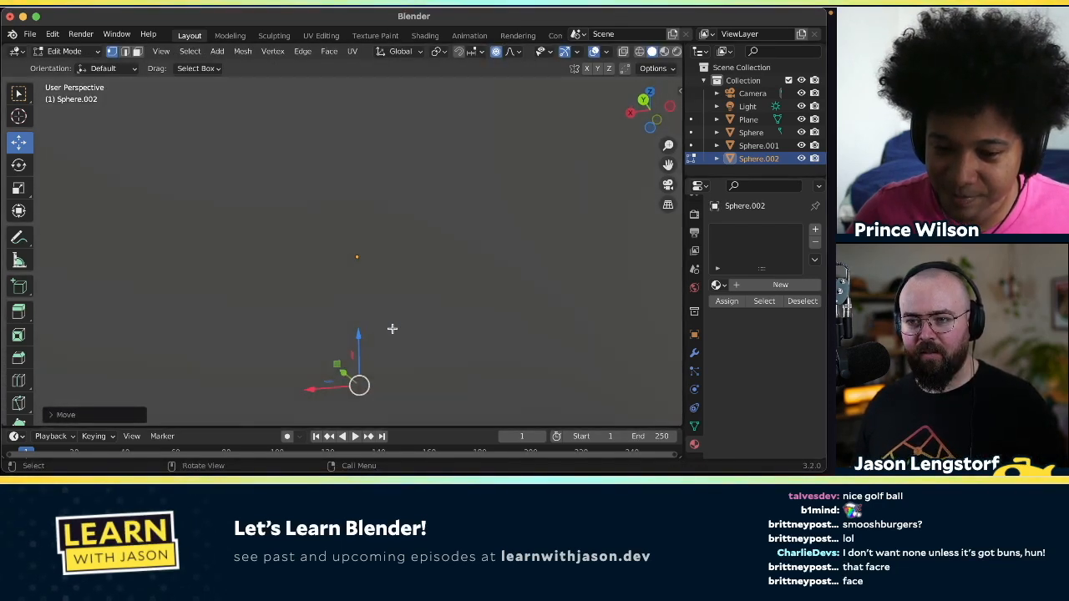
scroll(392, 328, up, 2)
scroll(502, 317, down, 4)
scroll(501, 317, right, 4)
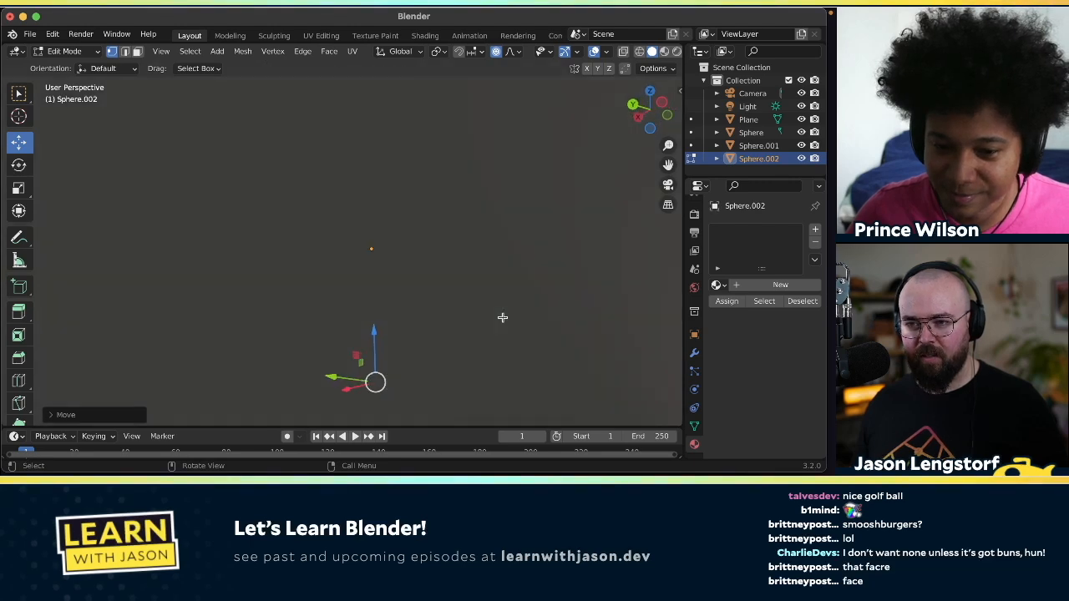
scroll(502, 317, up, 5)
scroll(501, 317, down, 3)
scroll(502, 317, up, 1)
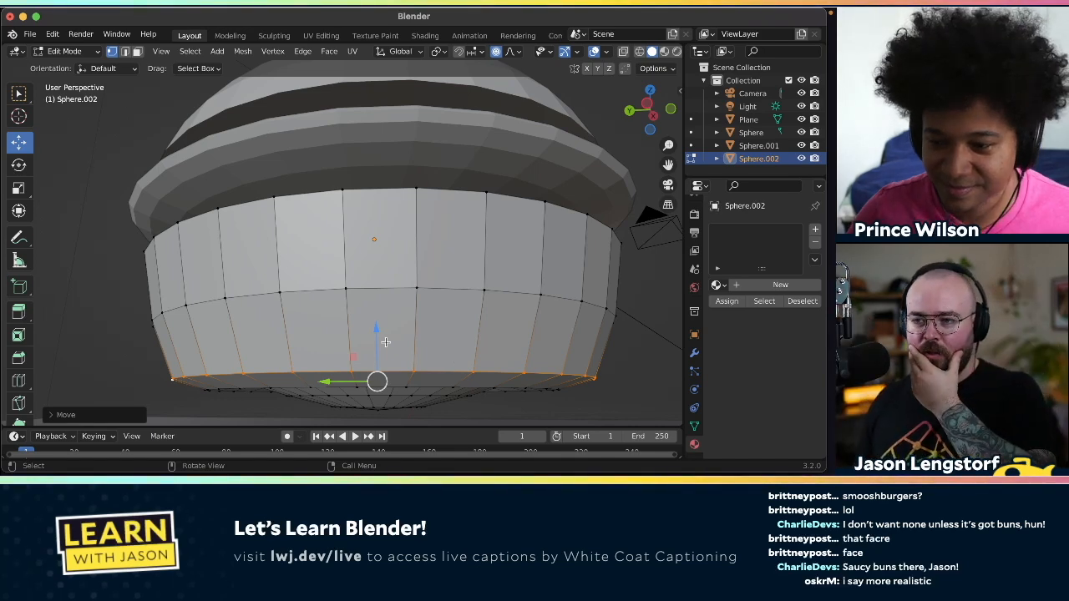
drag(375, 329, 375, 290)
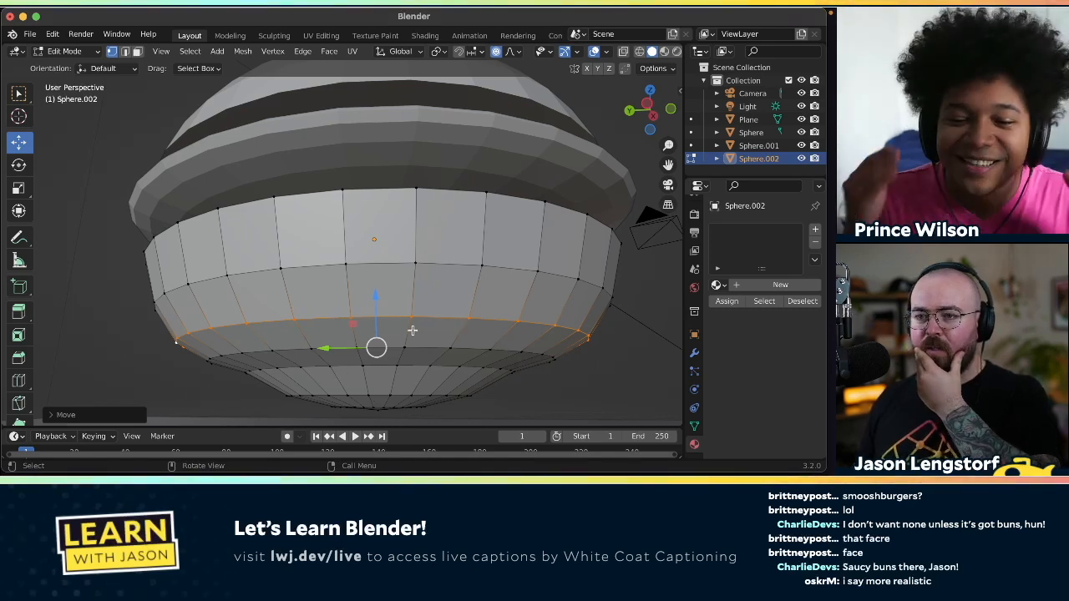
- From the back view, try box-selecting the lower bun's bottom cap below the moved loop and deleting its edges
click(629, 113)
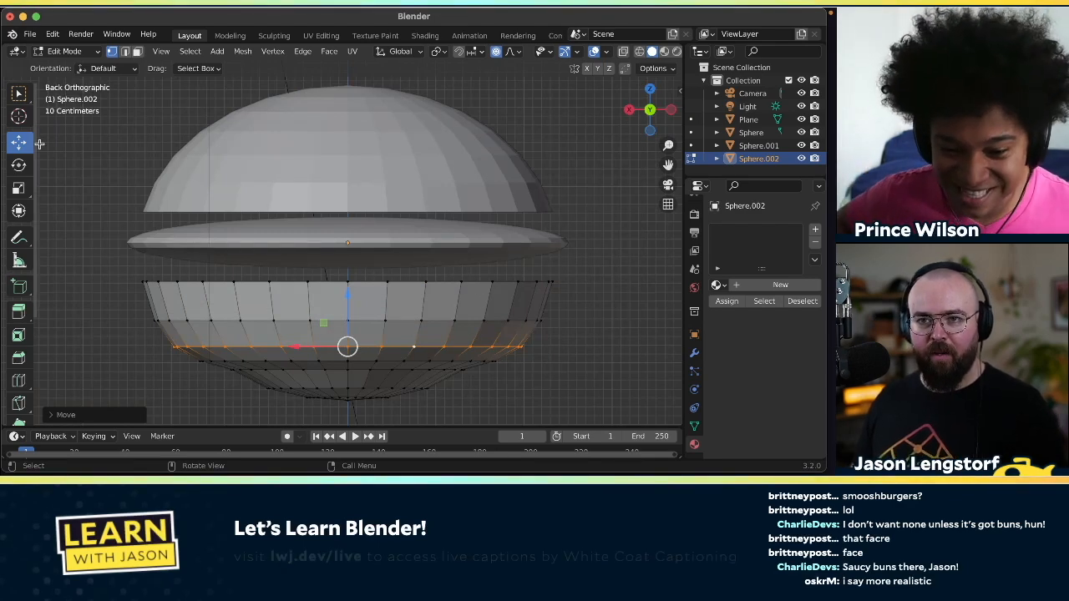
click(20, 95)
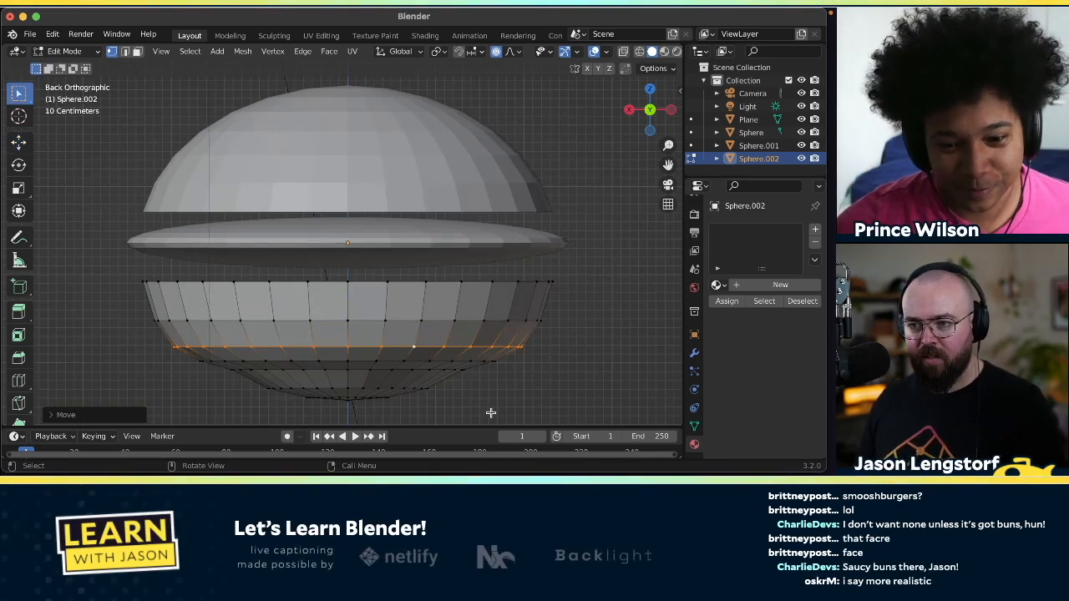
drag(541, 405, 150, 358)
key(x)
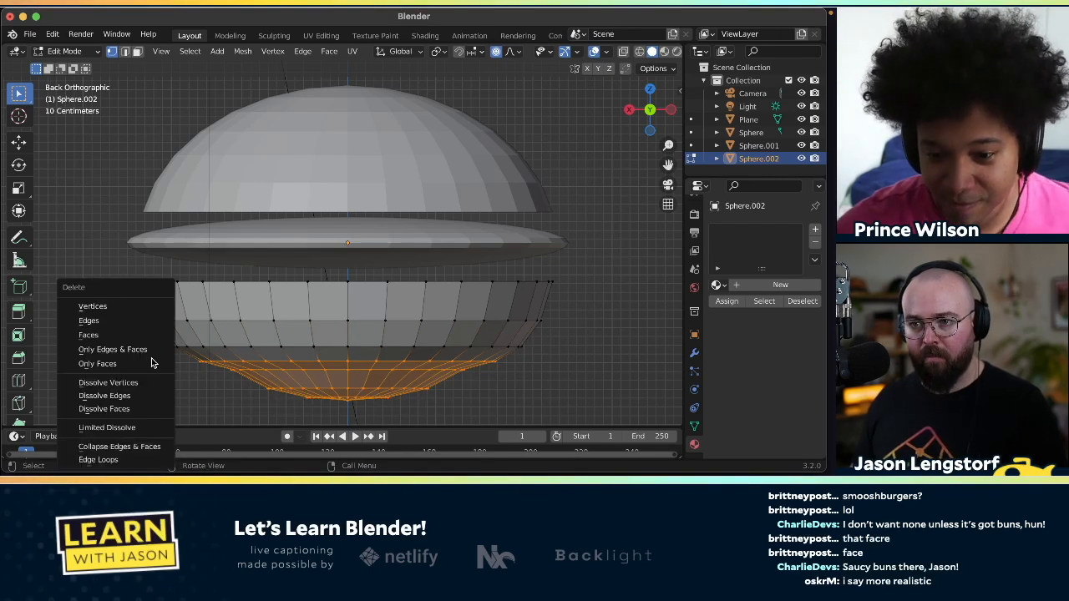
click(94, 322)
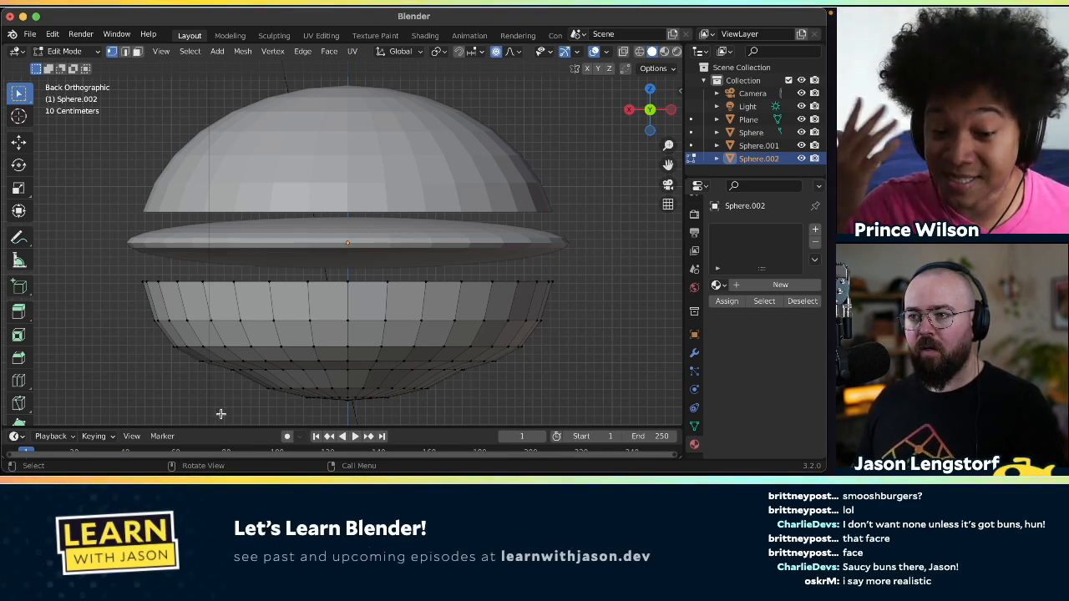
- Switch to wireframe shading and box-select all vertices of the lower bun's bottom cap, front and back, below the moved loop
key(z)
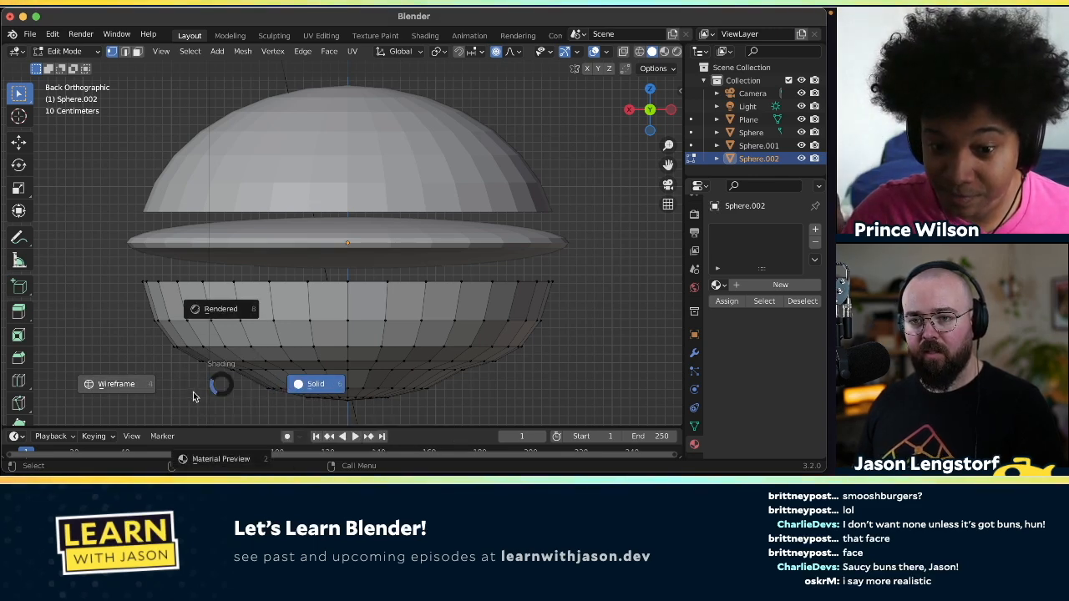
click(125, 384)
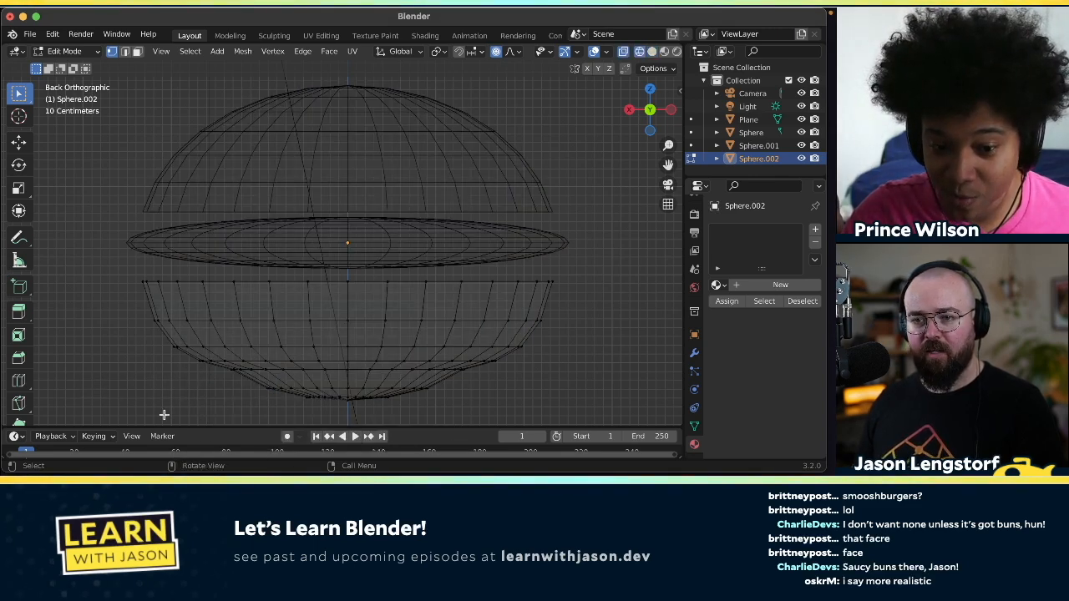
drag(129, 416, 539, 356)
scroll(530, 354, up, 6)
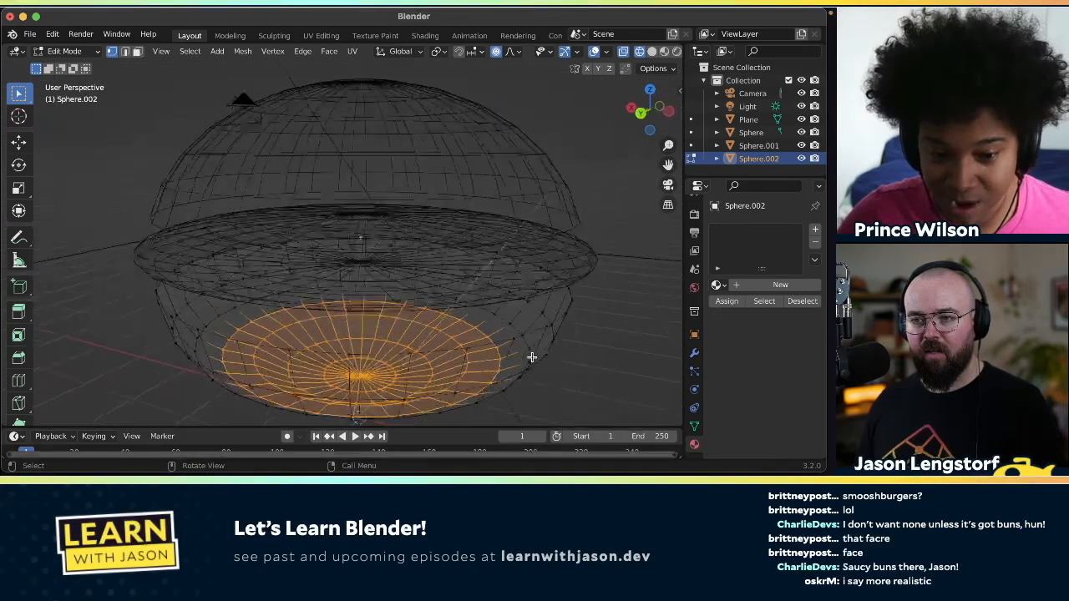
- Delete the selected vertices forming the rounded bottom cap of the lower bun
scroll(531, 358, up, 10)
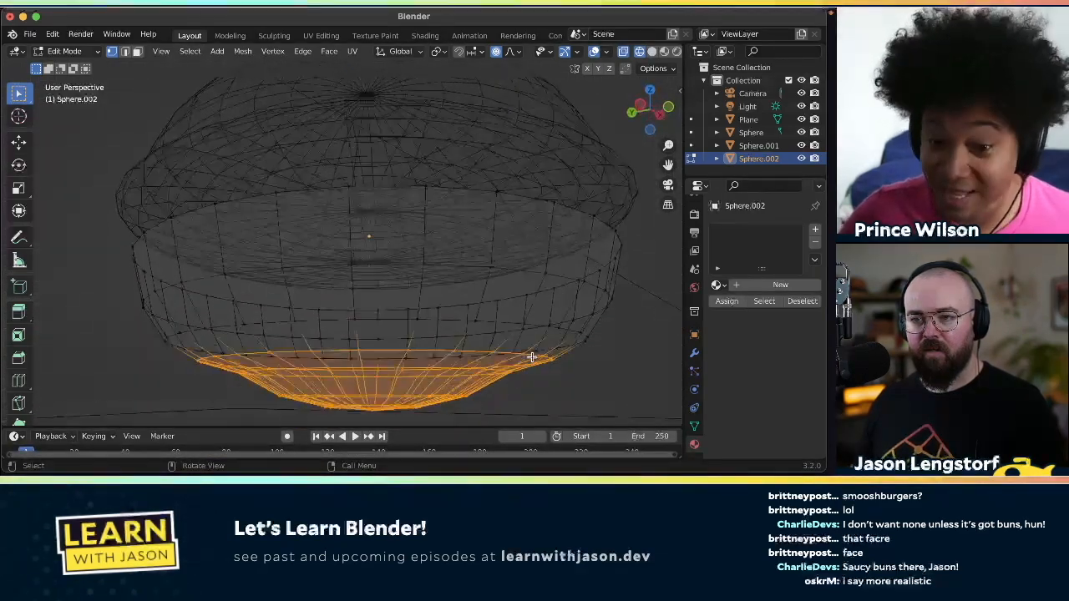
scroll(531, 357, up, 3)
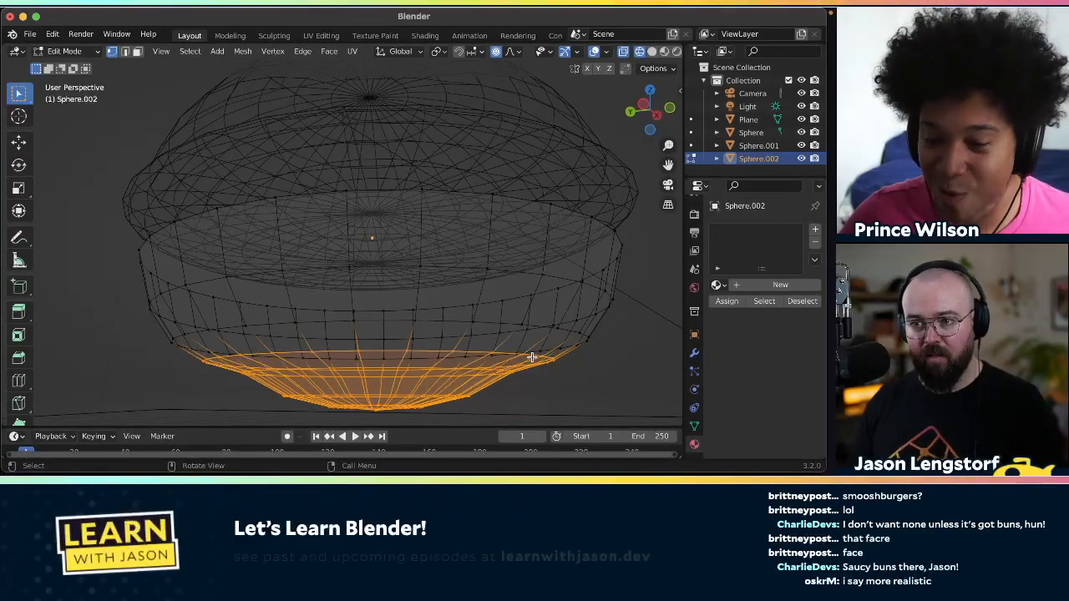
key(x)
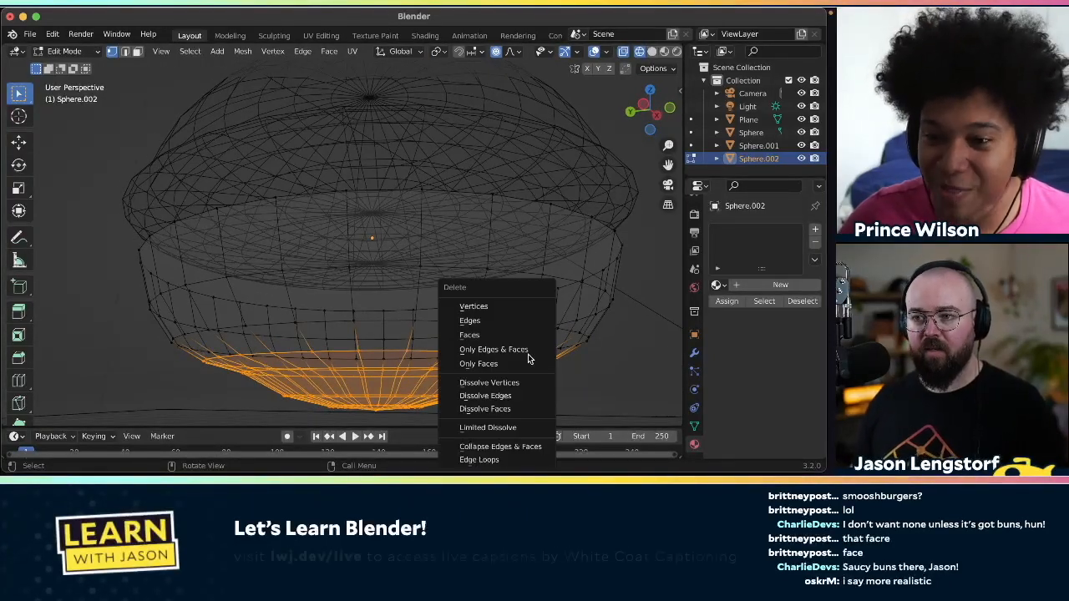
click(480, 312)
- Select the lower bun's bottom vertex ring from the back orthographic view and fill it with a flat face
scroll(477, 351, up, 5)
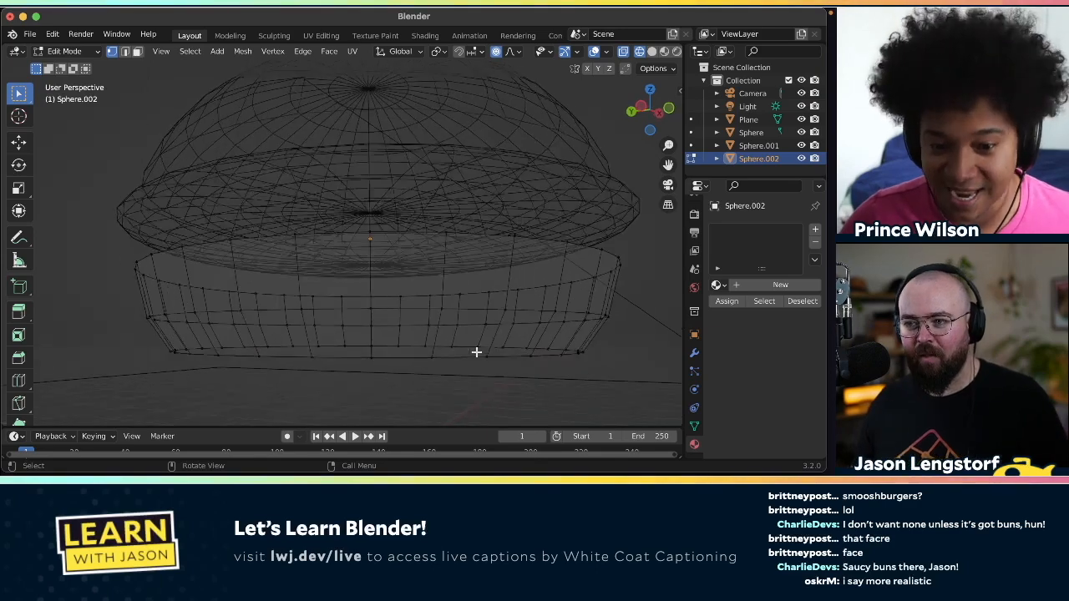
scroll(476, 352, up, 3)
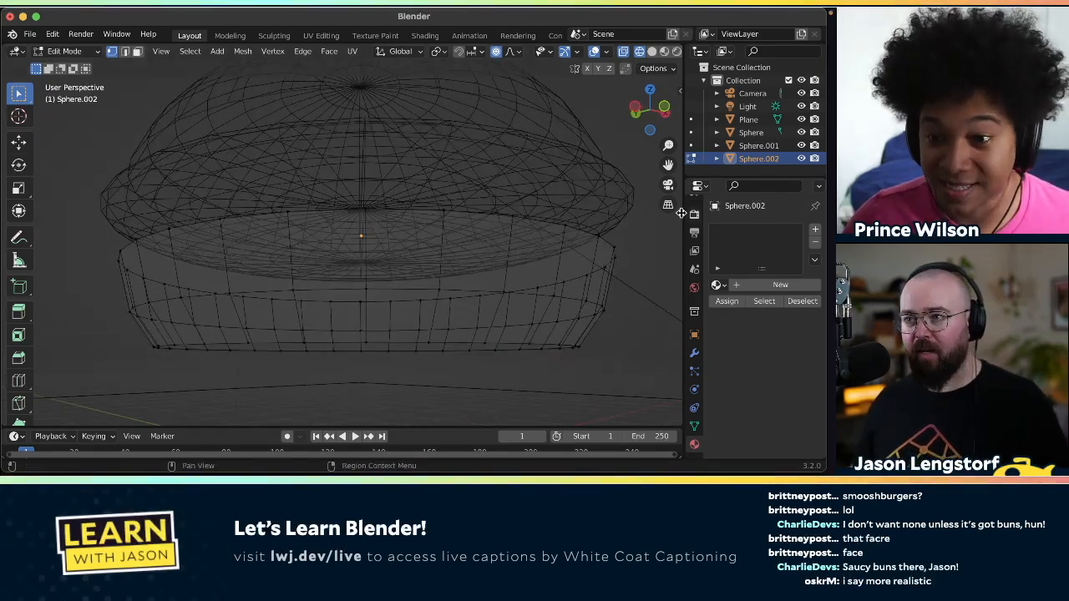
click(638, 119)
drag(558, 364, 135, 341)
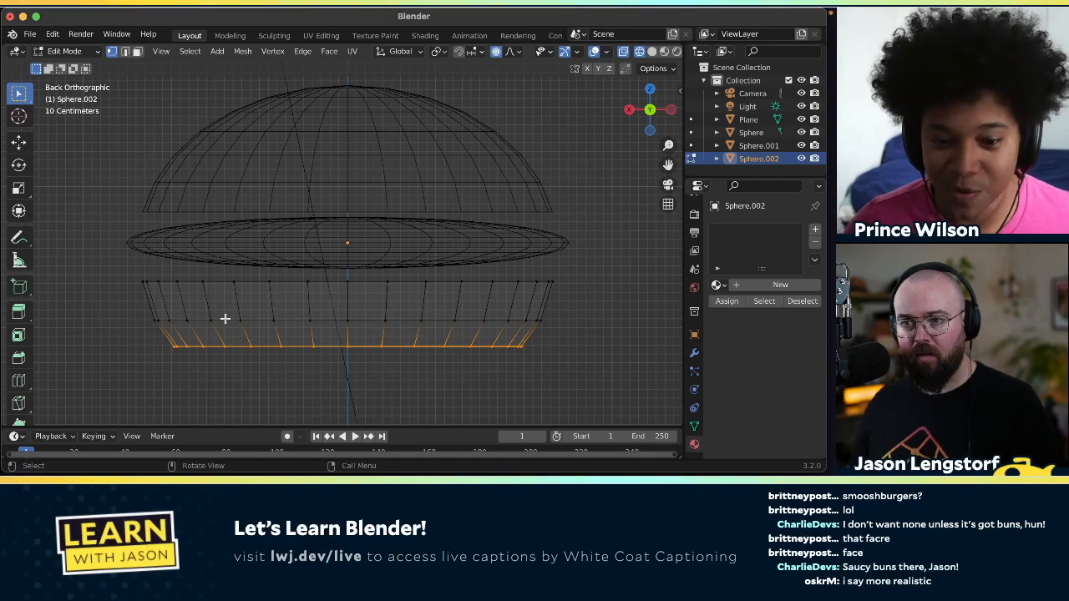
scroll(226, 319, down, 10)
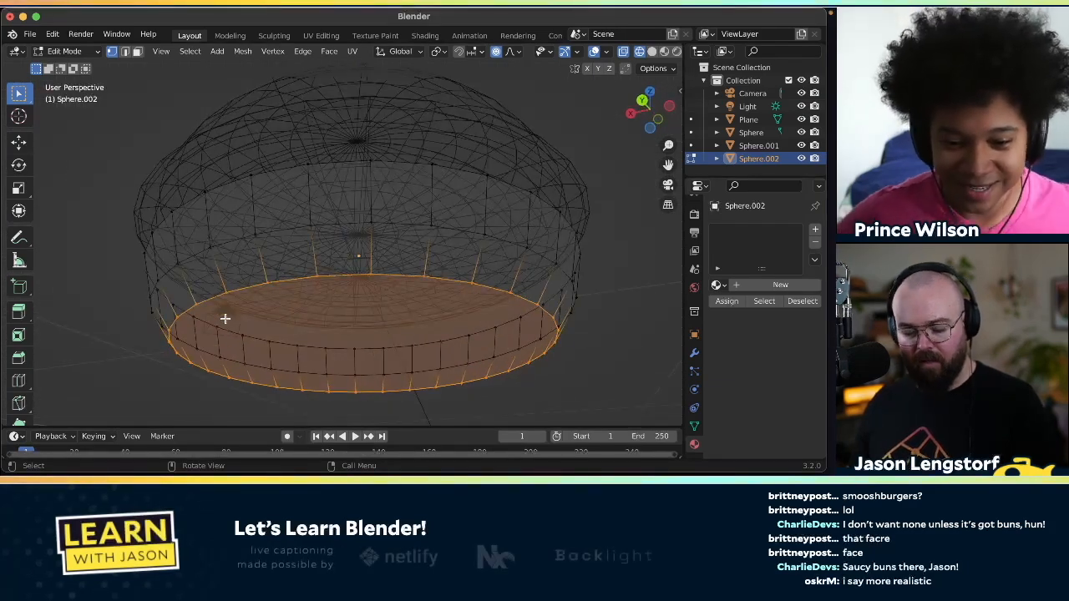
- Show the burger in Solid shading and inspect the lower bun's closed underside and sides from several angles
key(z)
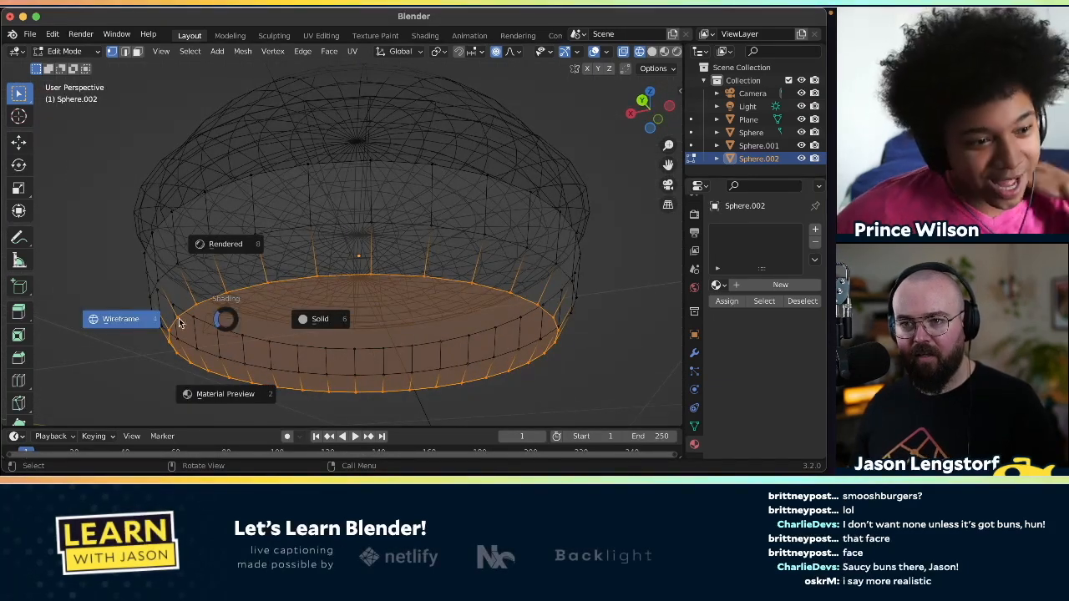
click(307, 322)
scroll(412, 335, up, 10)
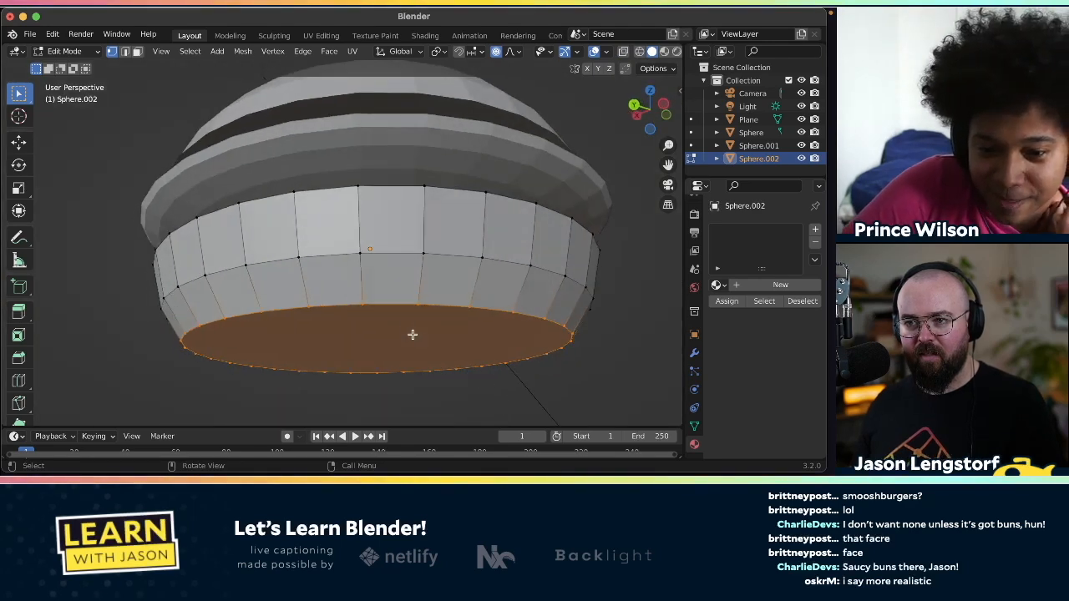
scroll(412, 335, up, 3)
scroll(458, 326, down, 5)
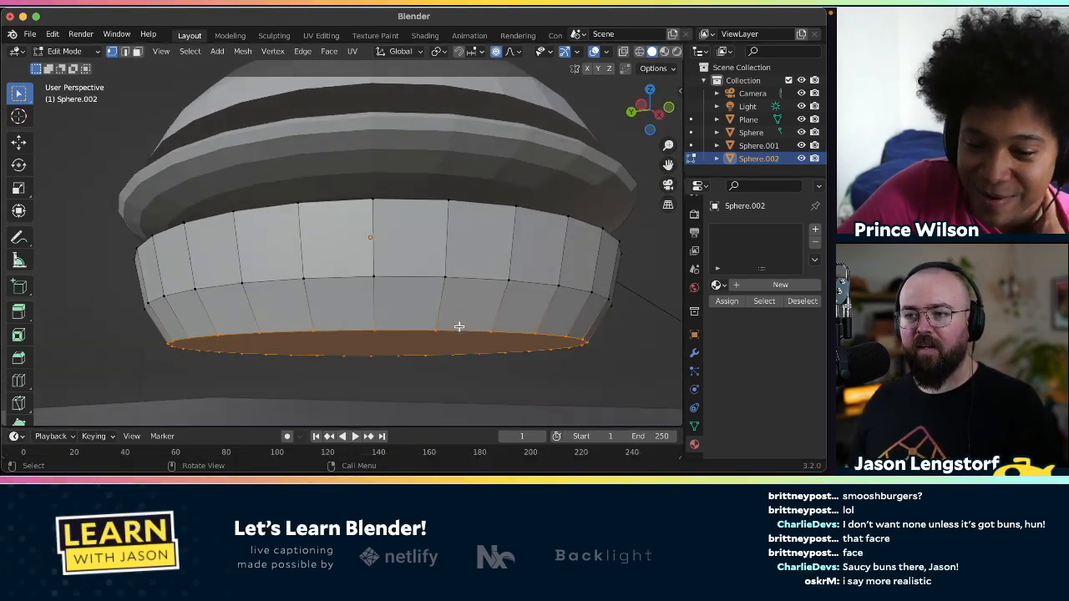
scroll(458, 326, up, 3)
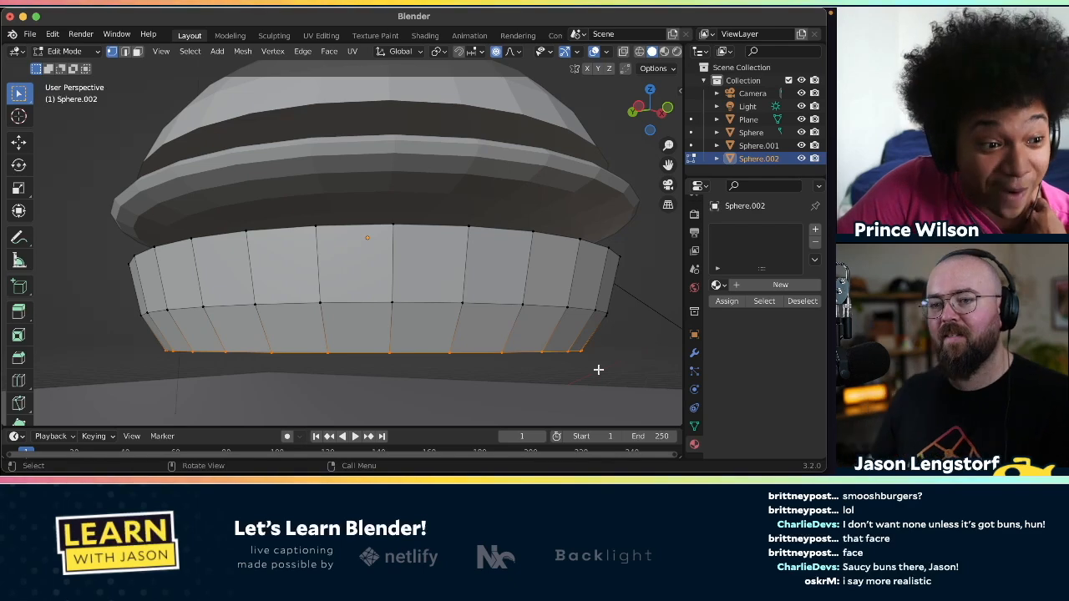
scroll(319, 281, up, 5)
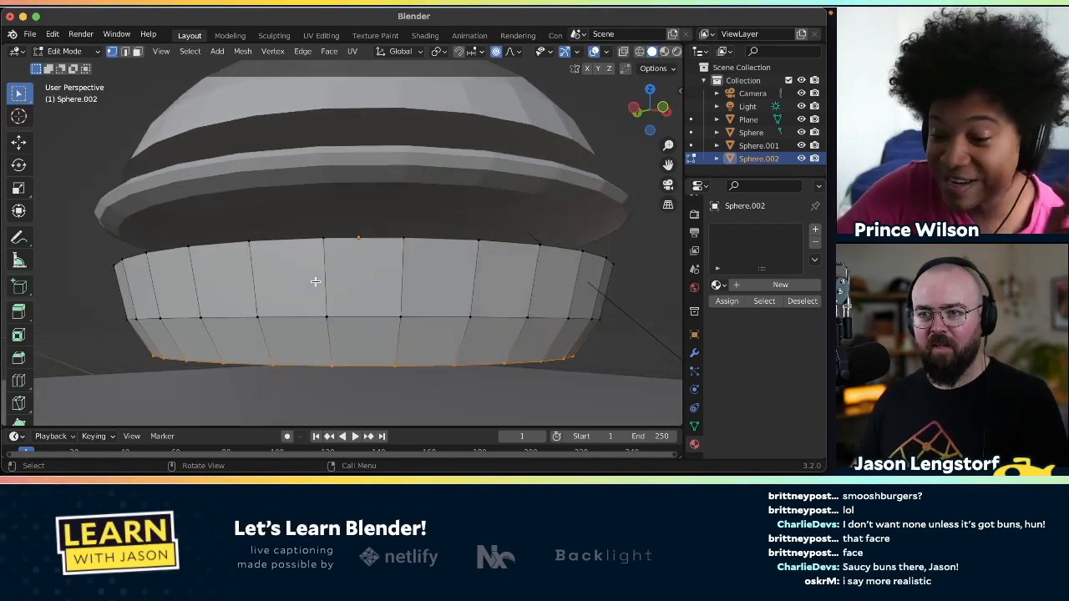
scroll(314, 281, down, 4)
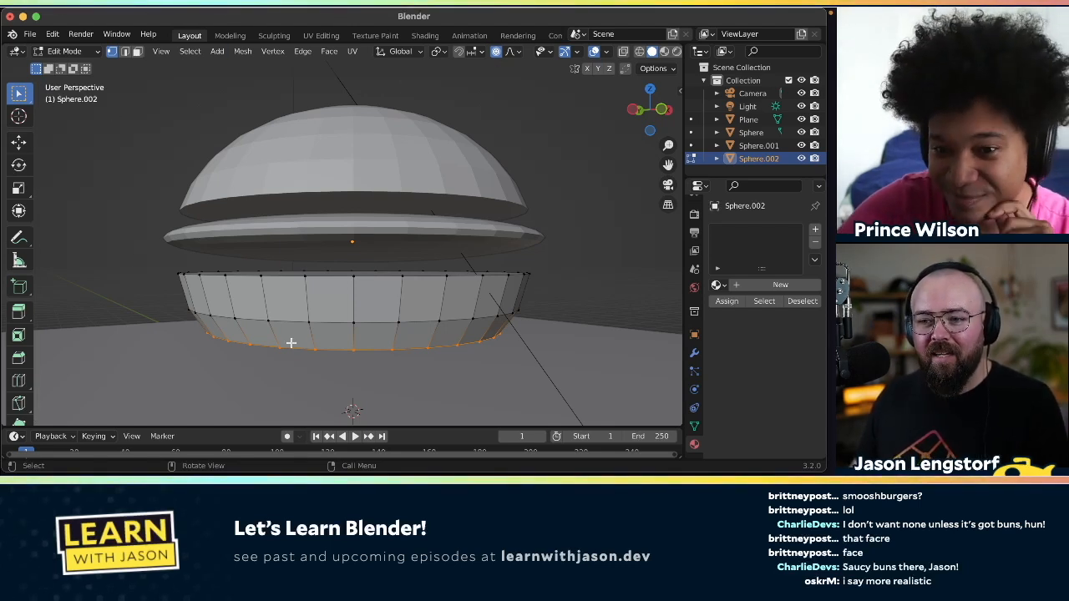
- Raise the lower bun's bottom edge loop along the Z axis with the Move tool to flatten the bun
click(19, 142)
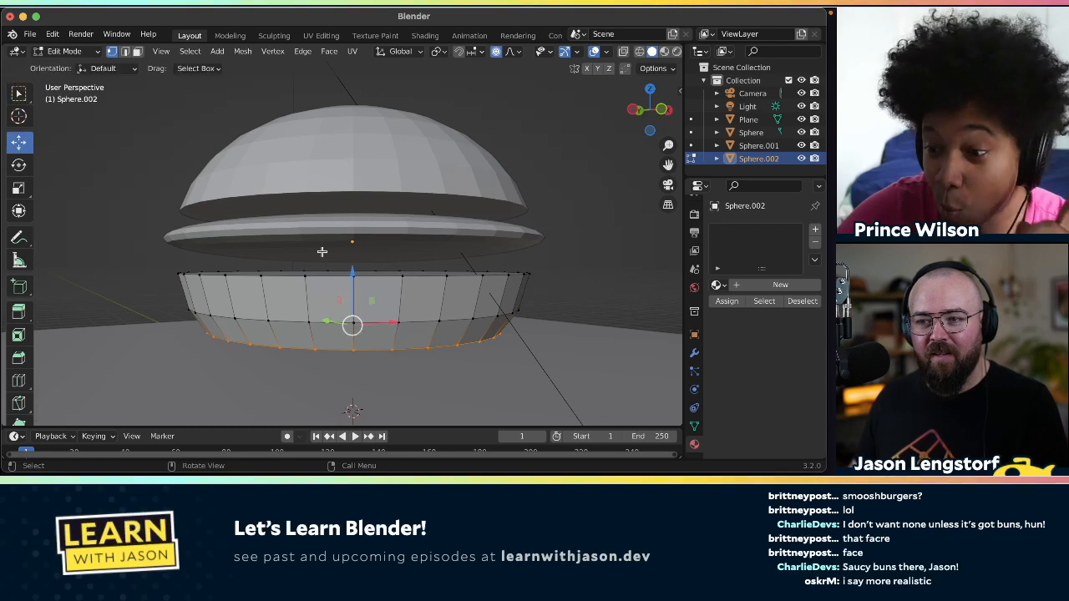
click(354, 349)
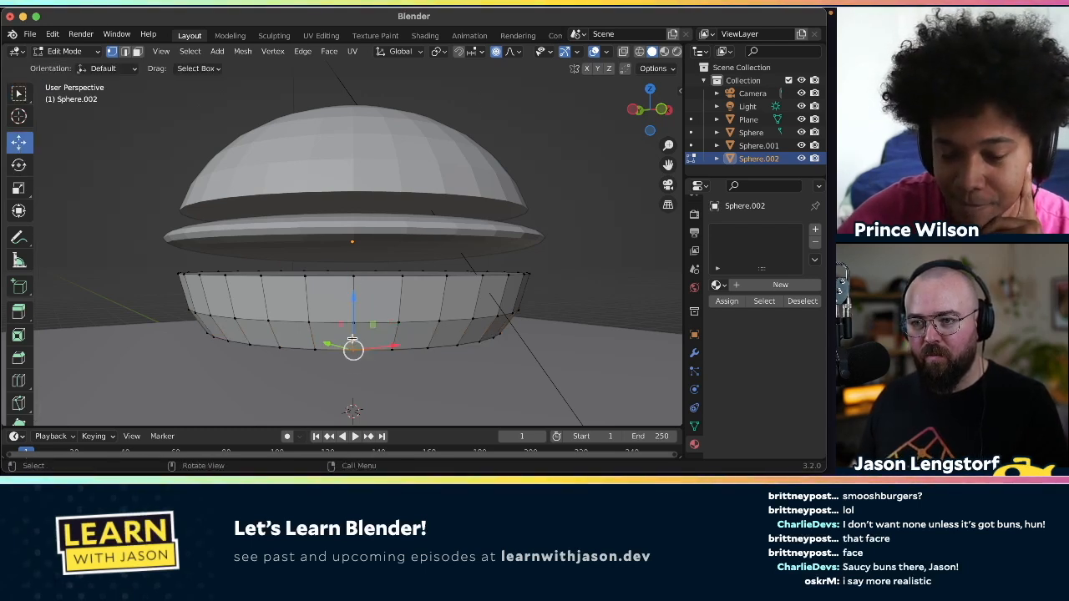
alt+click(461, 343)
drag(354, 278, 353, 254)
- Lower the lower bun's middle edge loop along the Z axis, deselect it, and check the bun's shape
alt+click(417, 301)
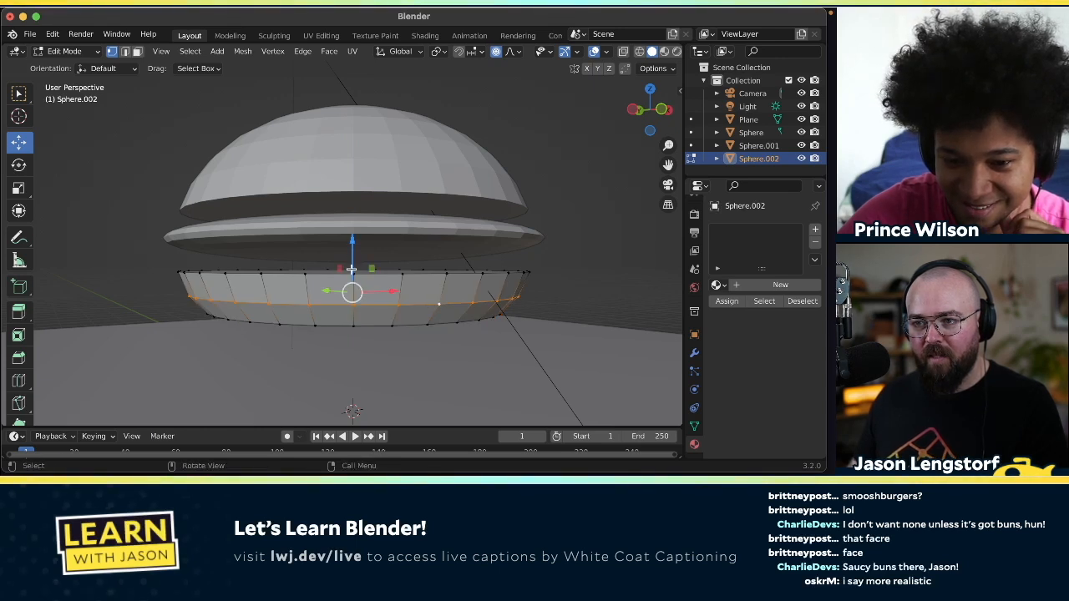
drag(349, 244, 352, 261)
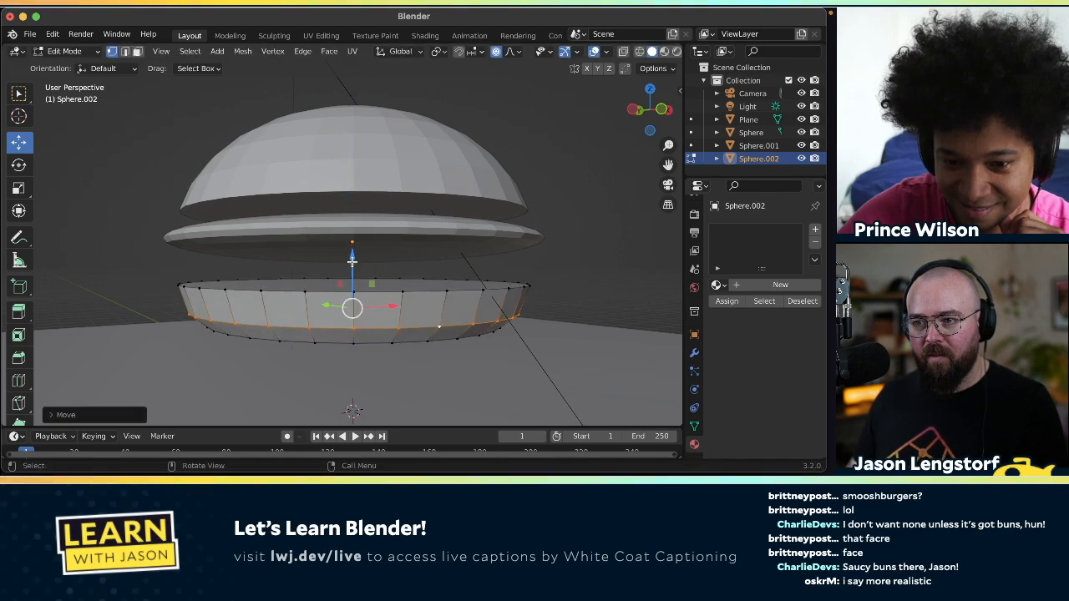
click(561, 286)
click(595, 283)
scroll(617, 288, down, 5)
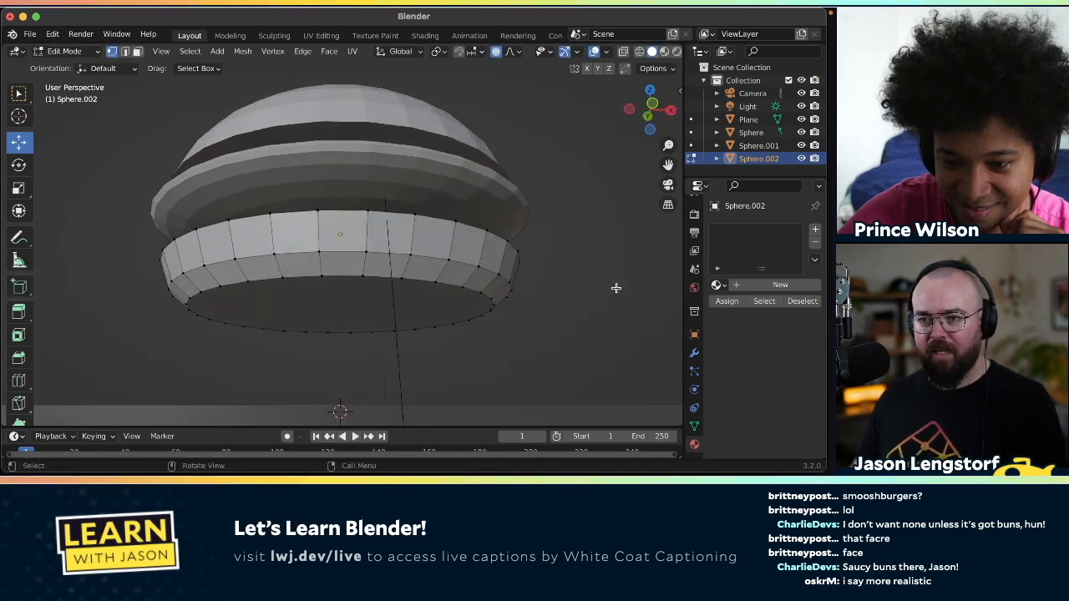
scroll(616, 288, up, 5)
scroll(616, 288, right, 3)
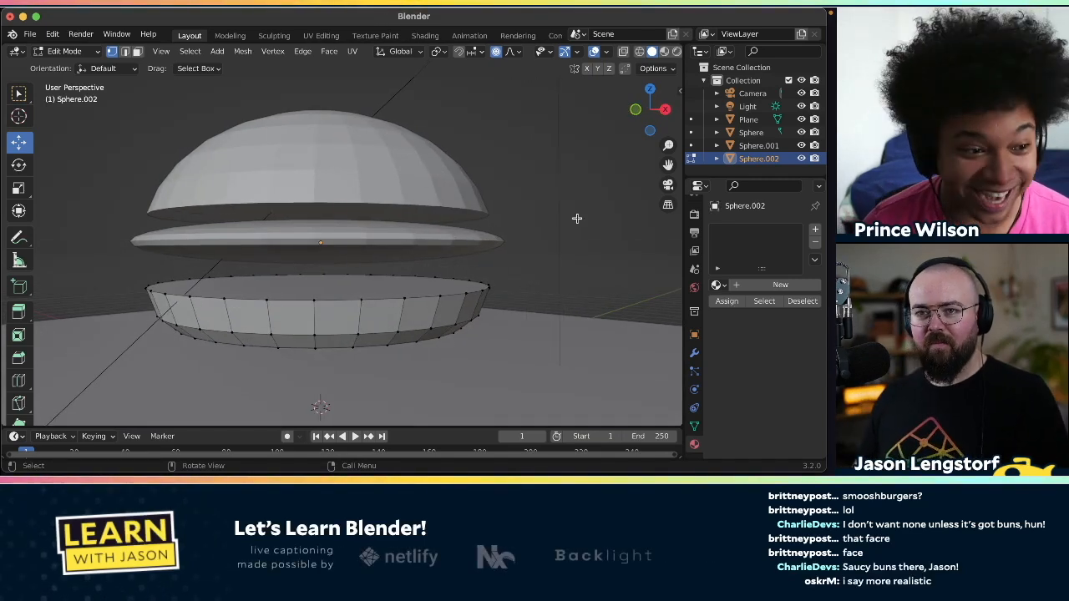
- Return to Object Mode, select the patty, and show it in Wireframe shading from the front orthographic view
key(Tab)
click(458, 248)
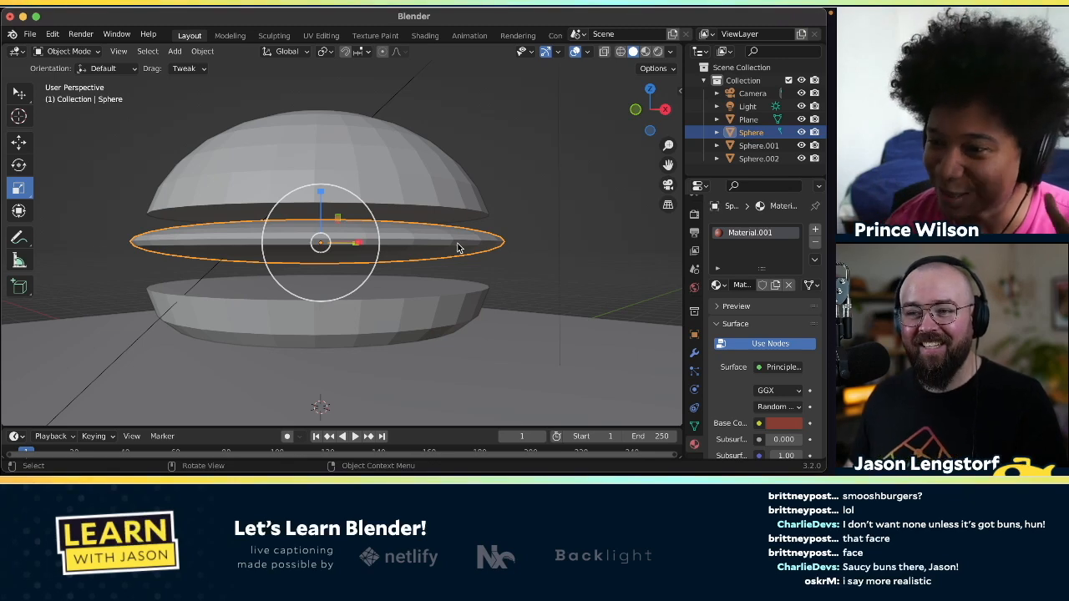
key(z)
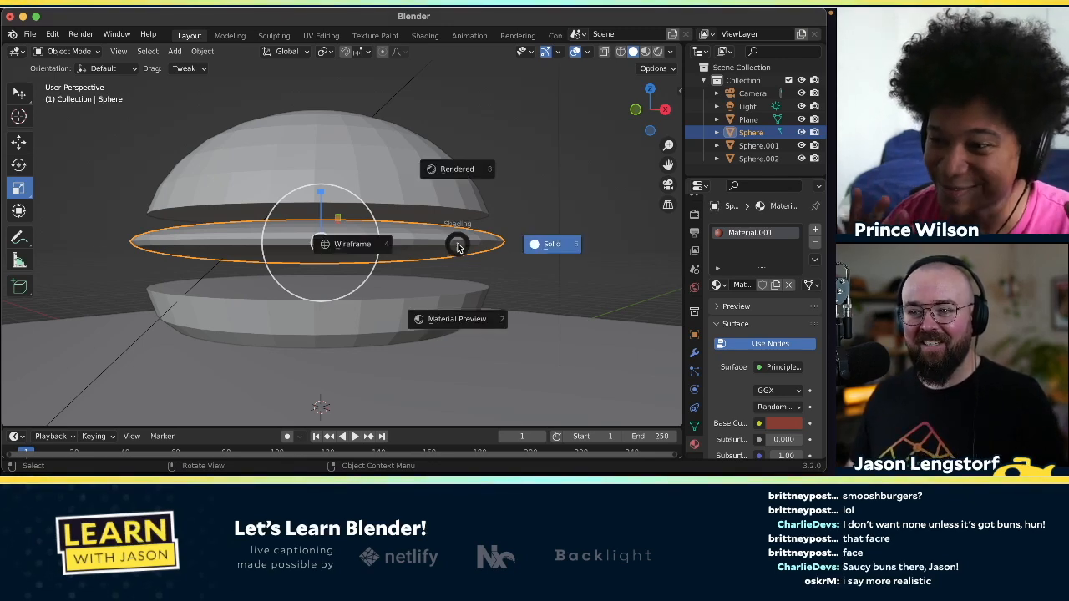
click(350, 243)
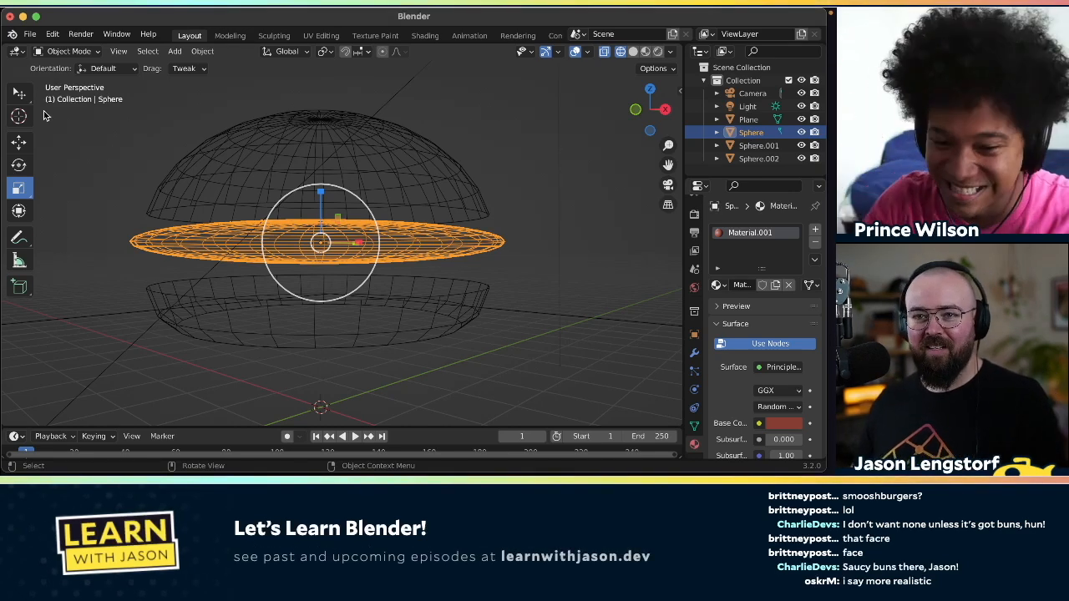
click(17, 95)
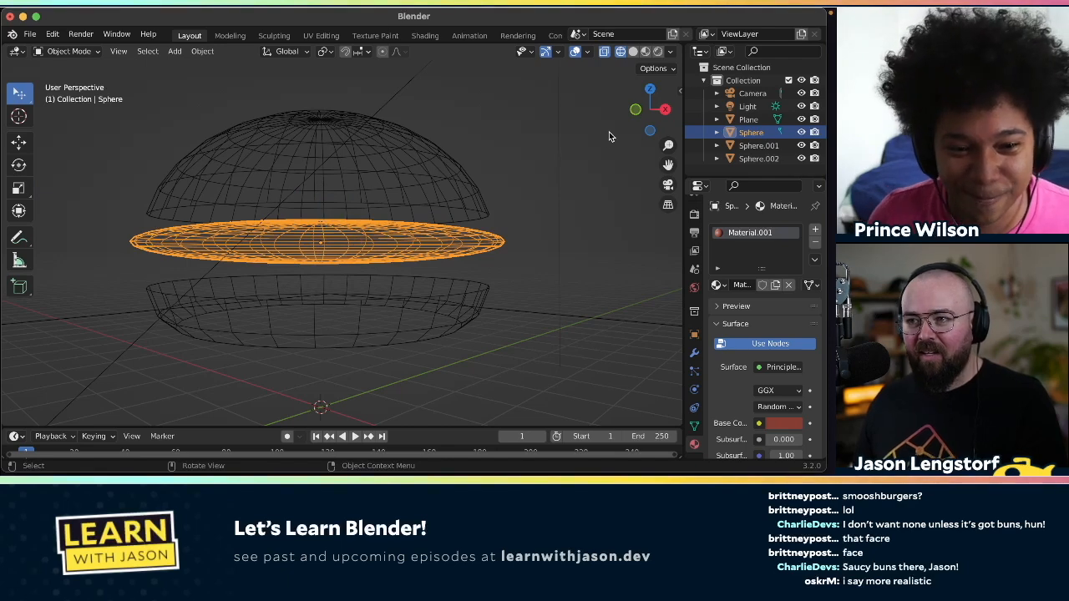
click(635, 109)
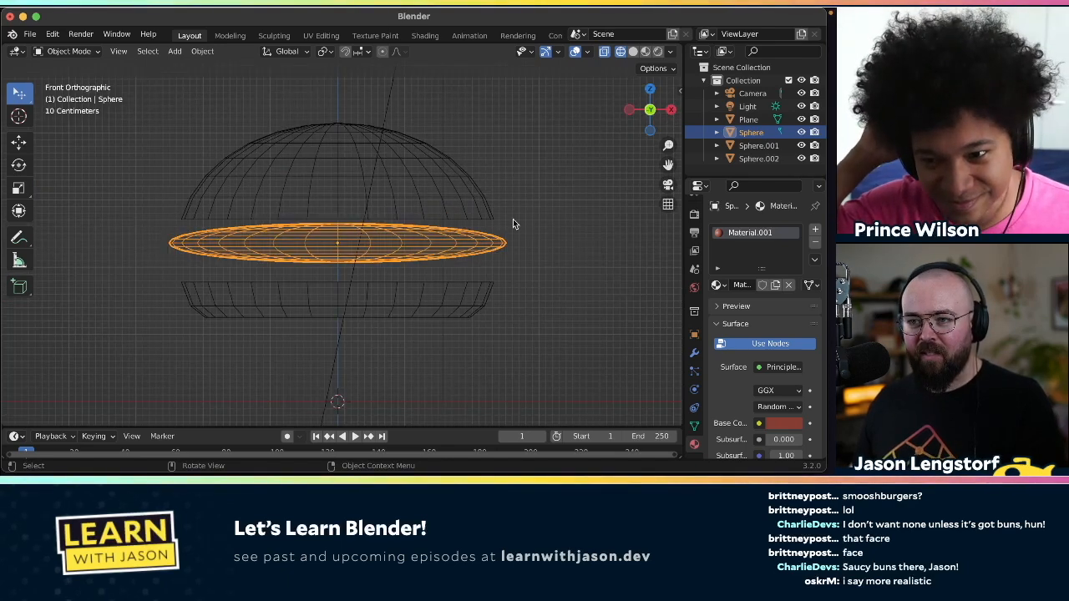
- Enter Edit Mode on the patty and delete the vertices of its bottom cap
click(500, 269)
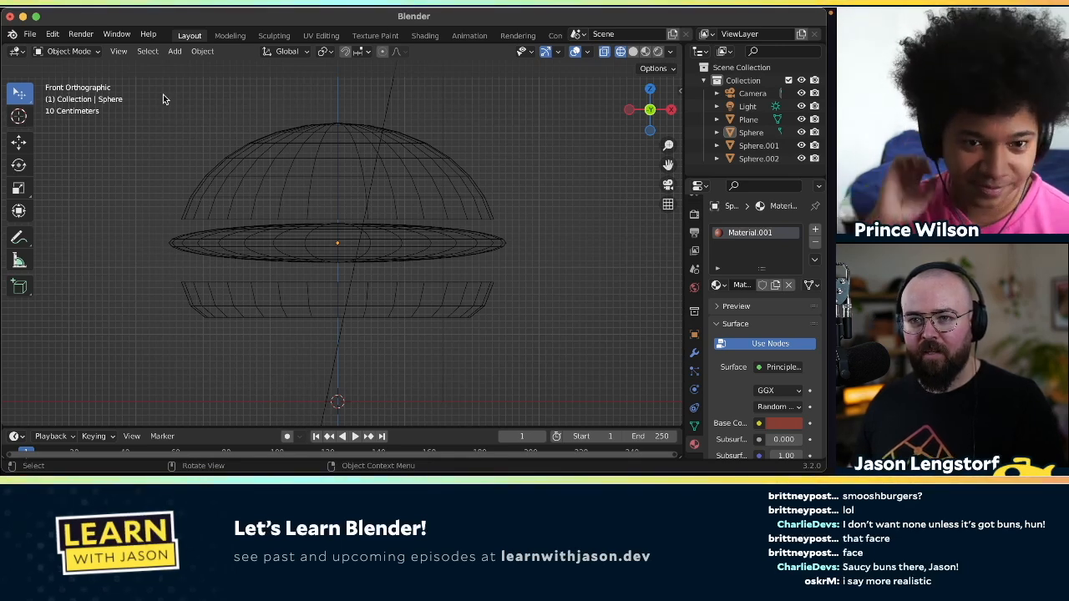
click(69, 51)
click(66, 73)
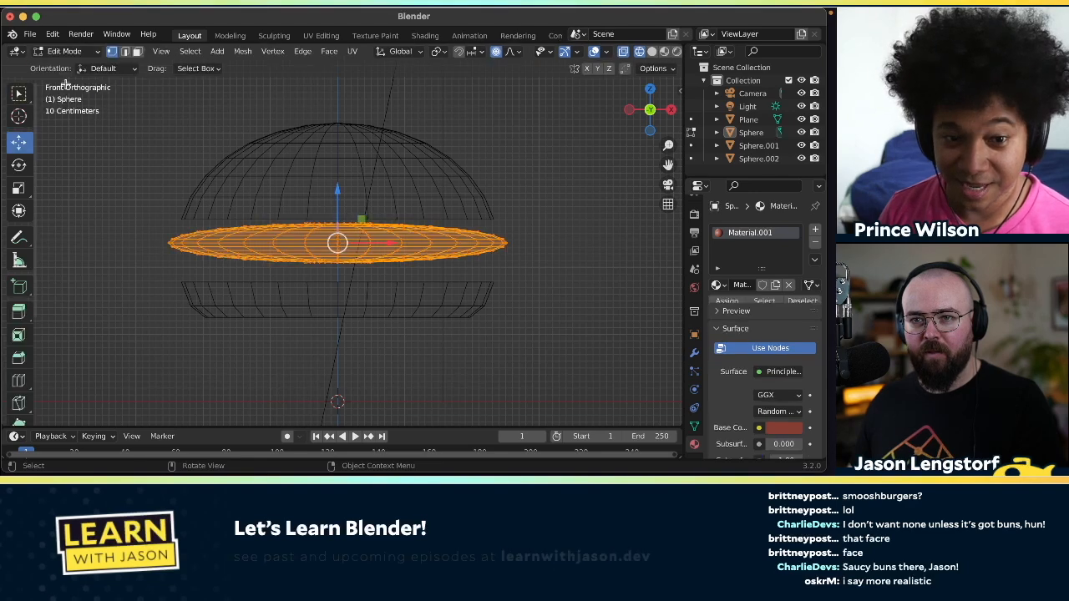
click(195, 270)
drag(153, 271, 493, 258)
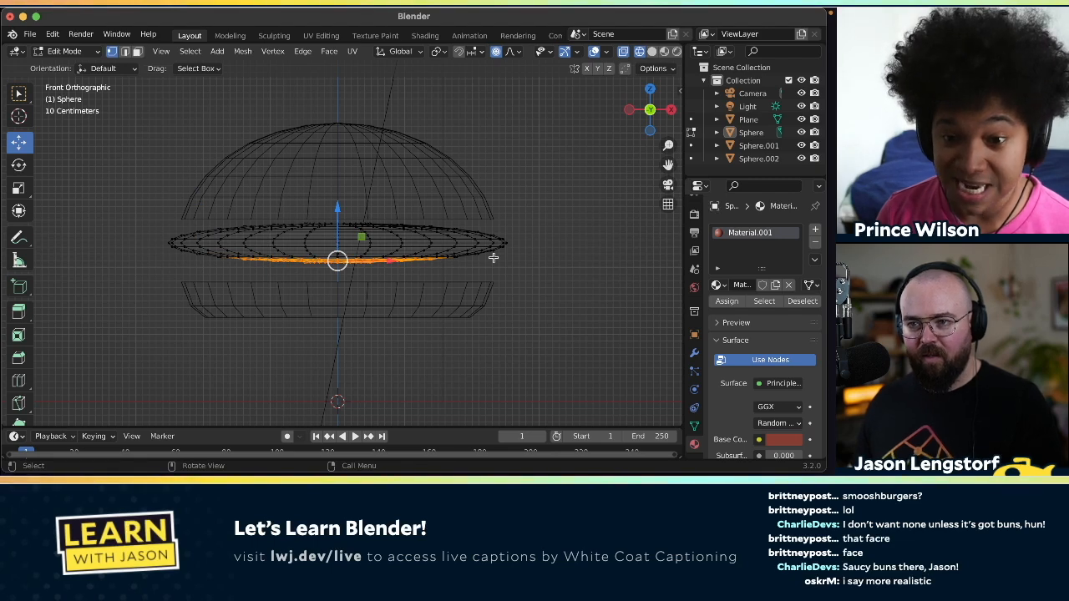
drag(527, 274, 159, 254)
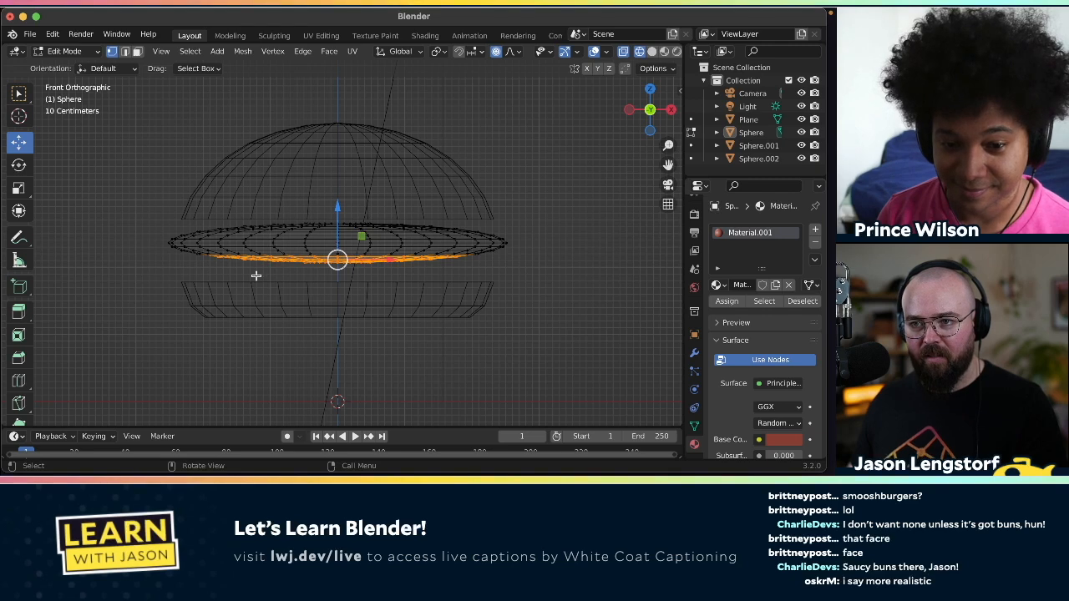
key(x)
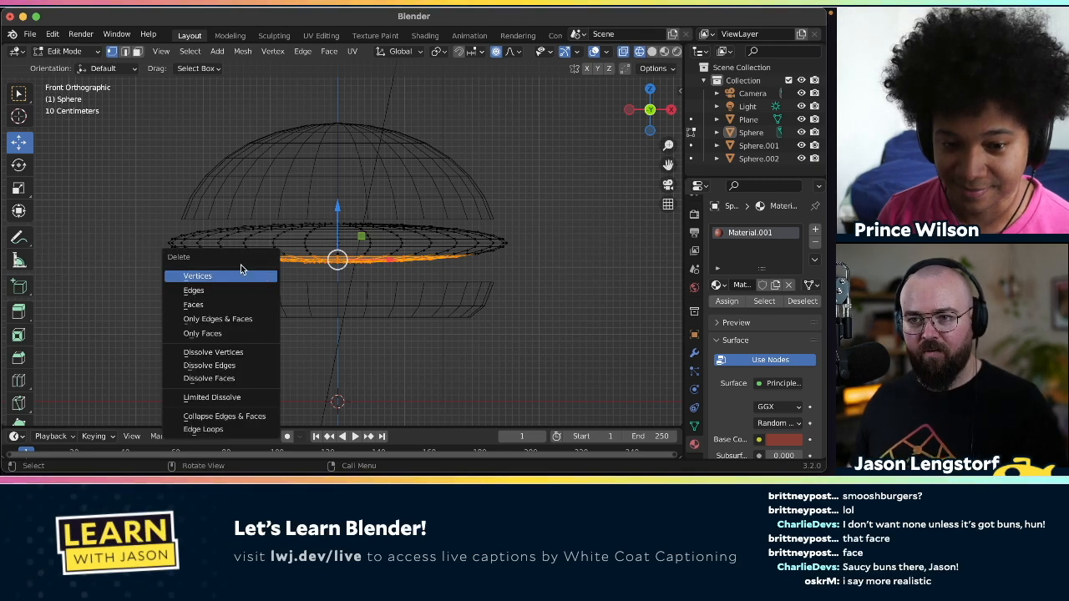
click(241, 272)
- Delete the vertices of the patty's top cap
drag(528, 219, 155, 233)
key(x)
key(Escape)
key(x)
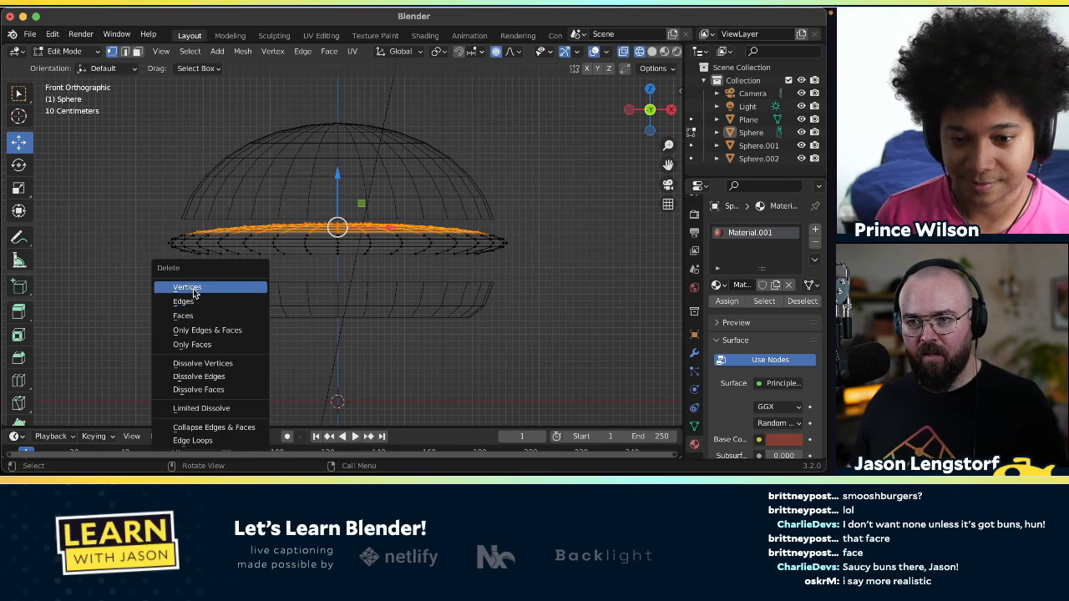
click(202, 286)
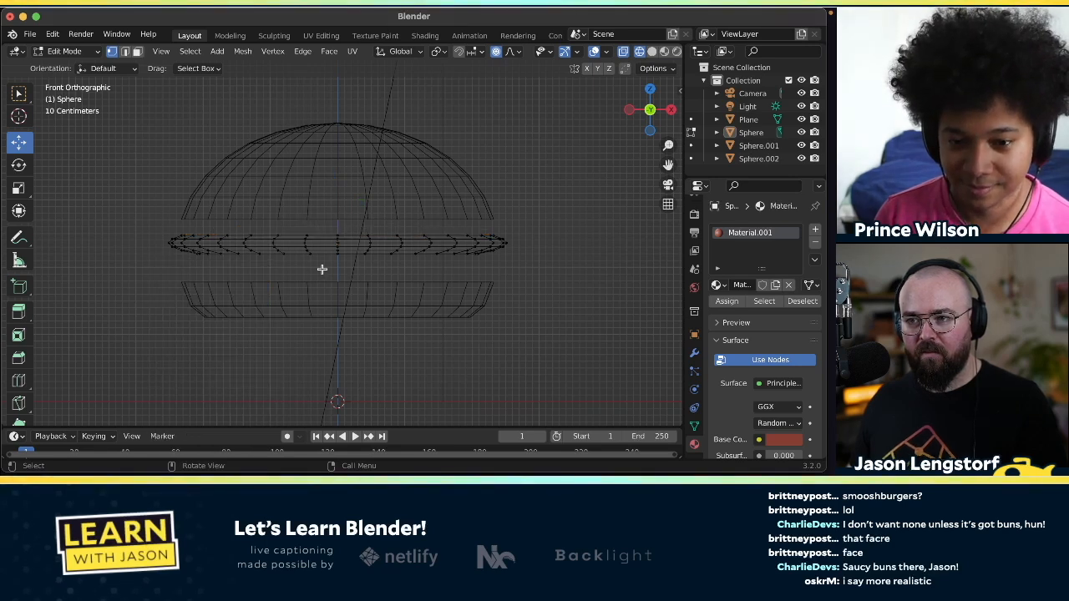
- Delete the remaining lowest row of vertices on the patty so its underside matches the top
drag(514, 266, 158, 253)
key(x)
key(Escape)
key(x)
click(140, 253)
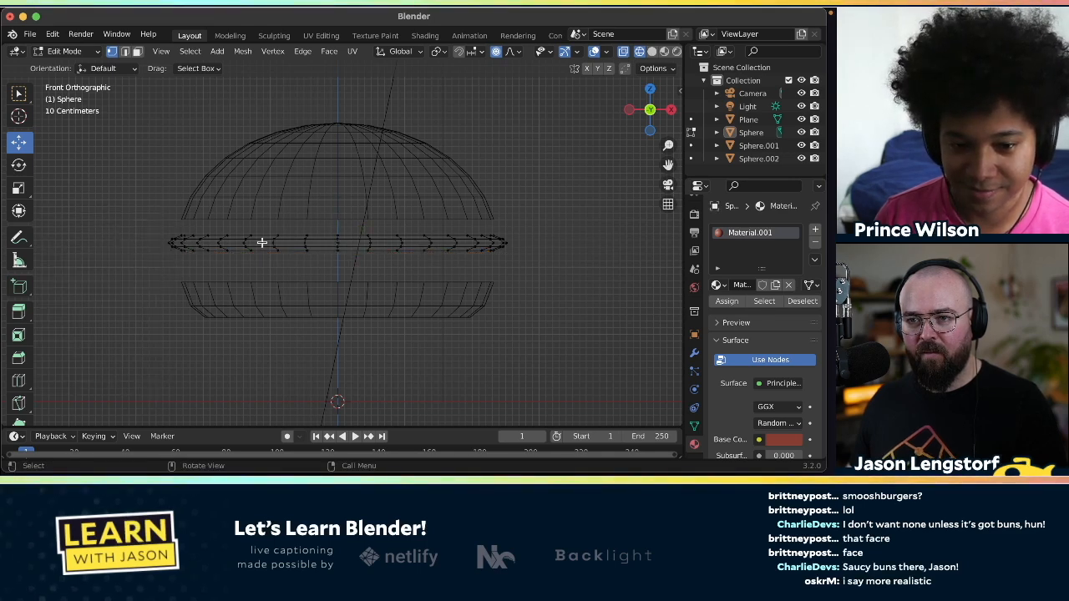
- Select the patty's bottom vertex ring and after it the top vertex ring, and return to Object Mode
drag(518, 266, 150, 249)
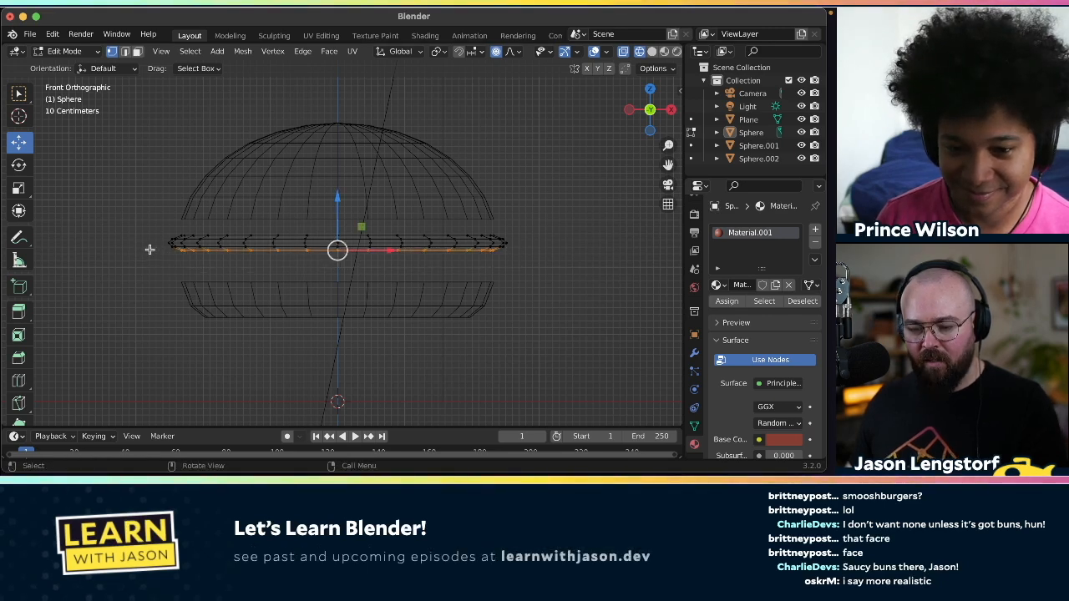
drag(512, 226, 149, 237)
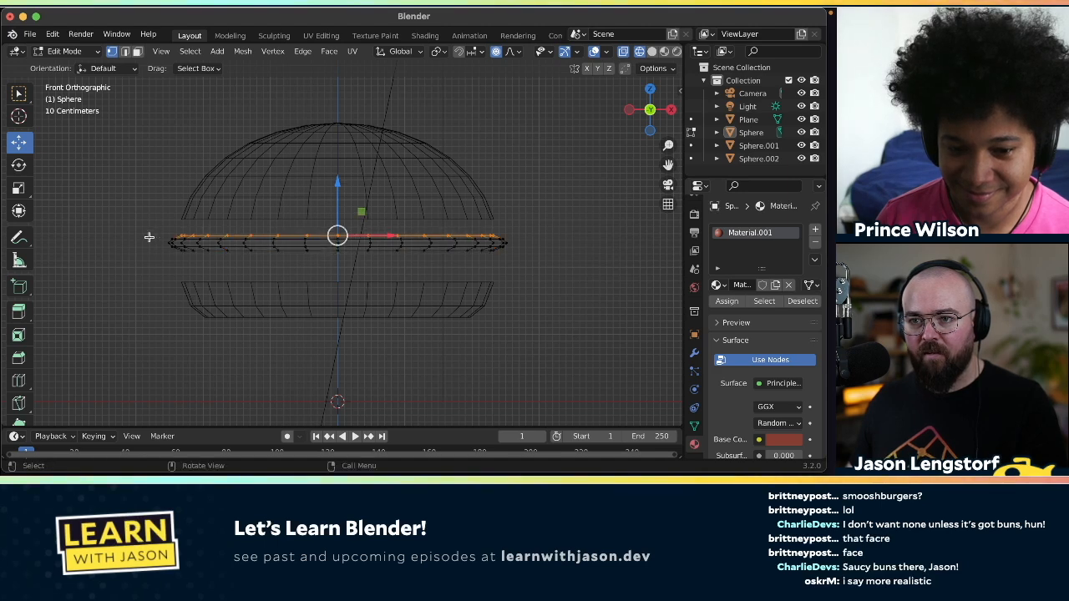
key(Tab)
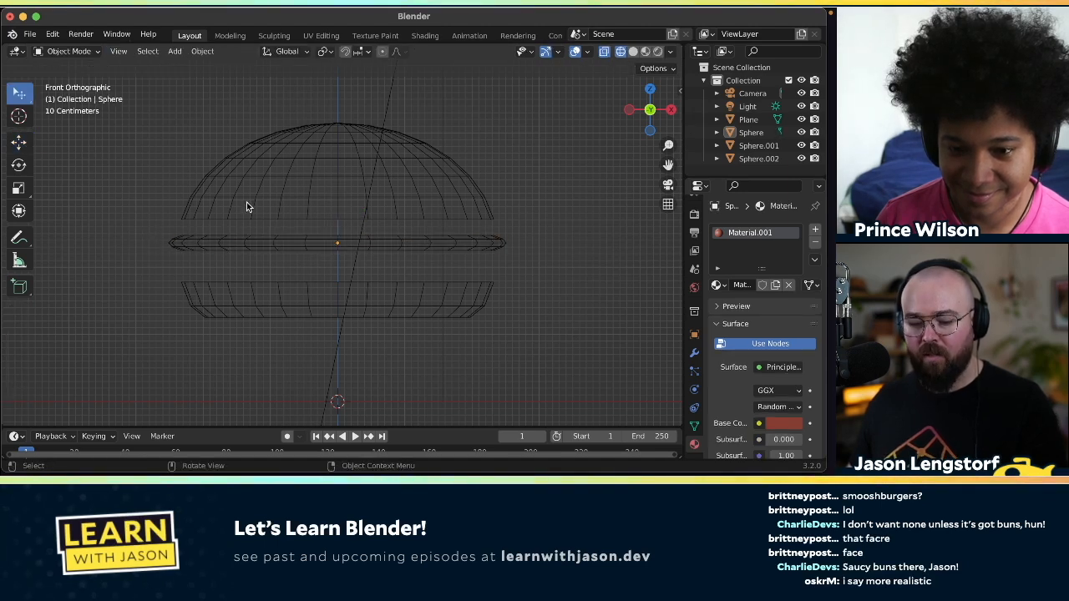
- Switch the viewport from wireframe to solid shading
key(z)
click(330, 202)
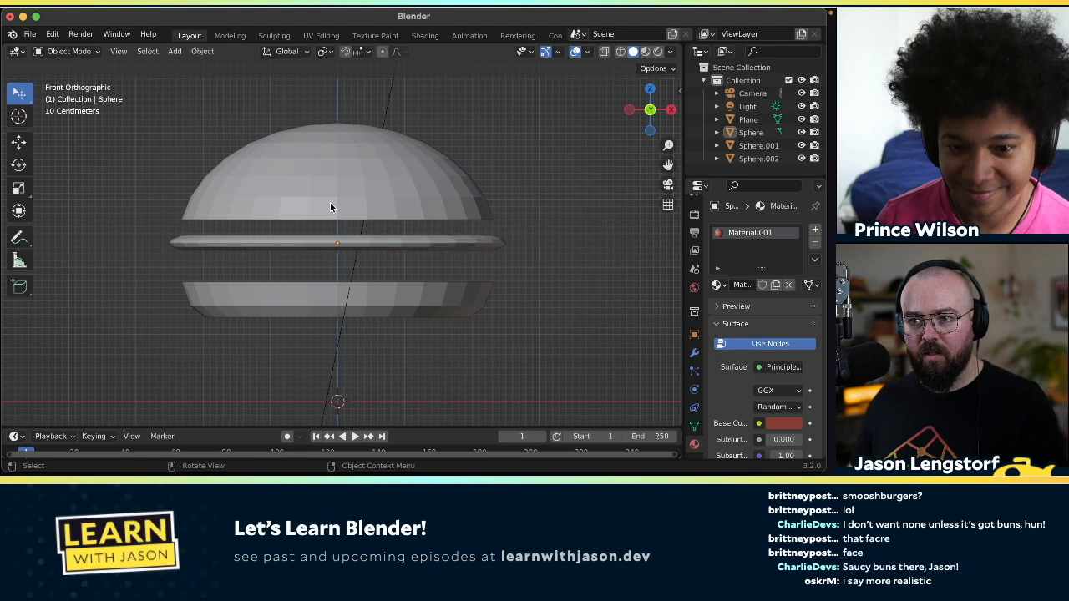
scroll(414, 244, up, 5)
scroll(414, 243, down, 6)
scroll(413, 244, up, 2)
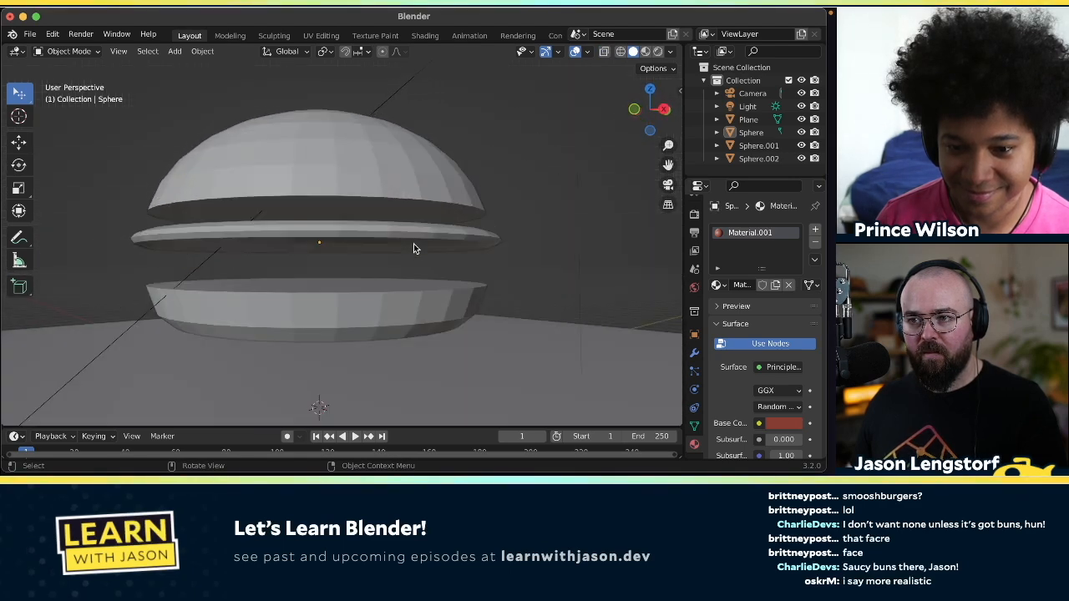
- Examine the patty and both buns from several angles and from the back orthographic view, with the patty selected
click(418, 243)
scroll(429, 239, up, 4)
scroll(429, 239, down, 4)
scroll(429, 240, up, 5)
scroll(429, 242, down, 4)
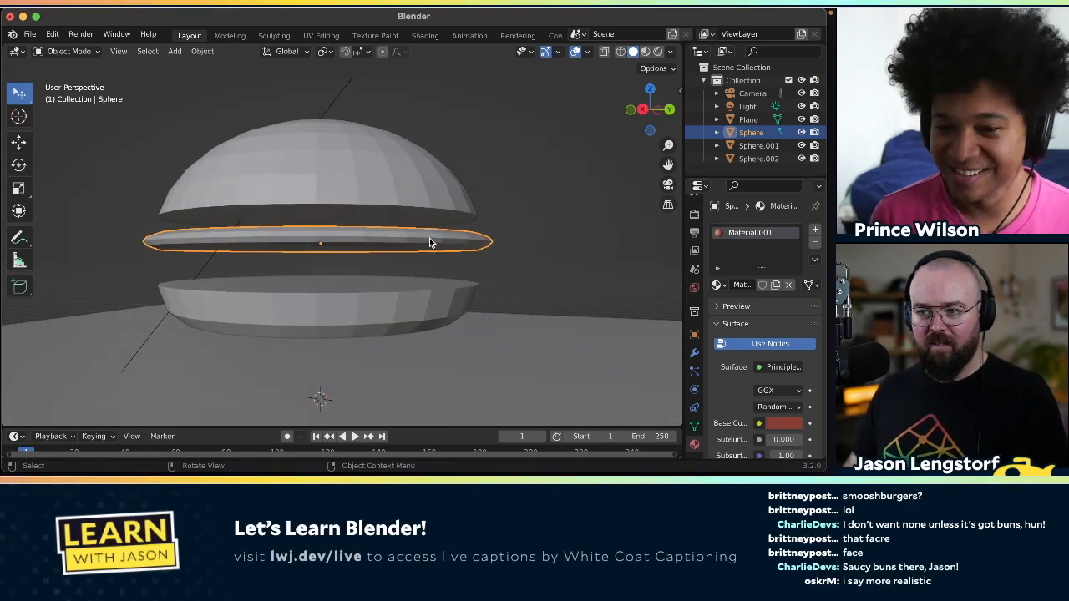
click(668, 109)
click(499, 260)
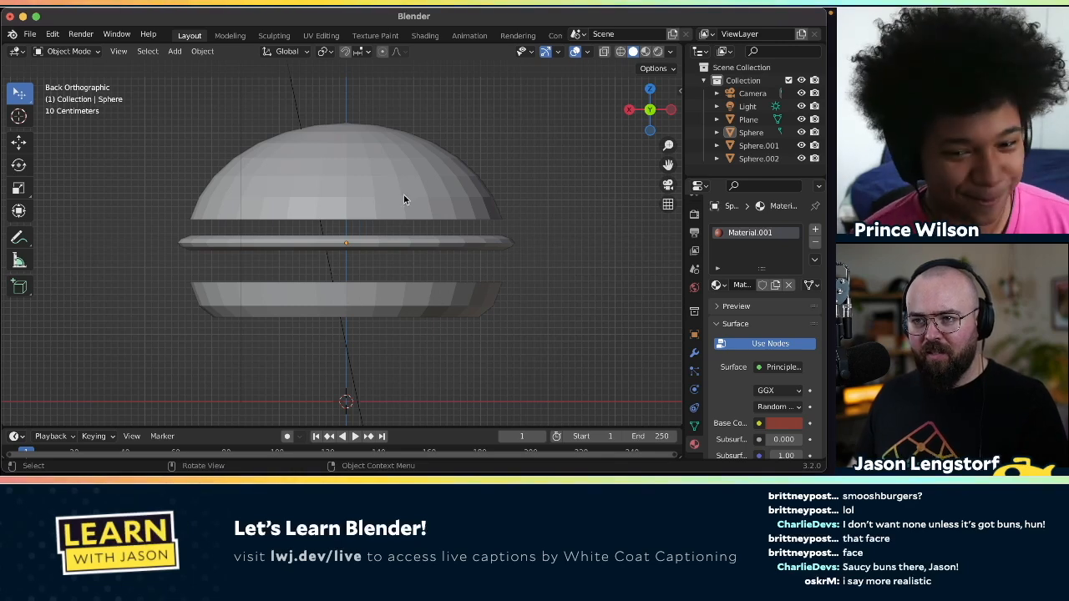
click(383, 240)
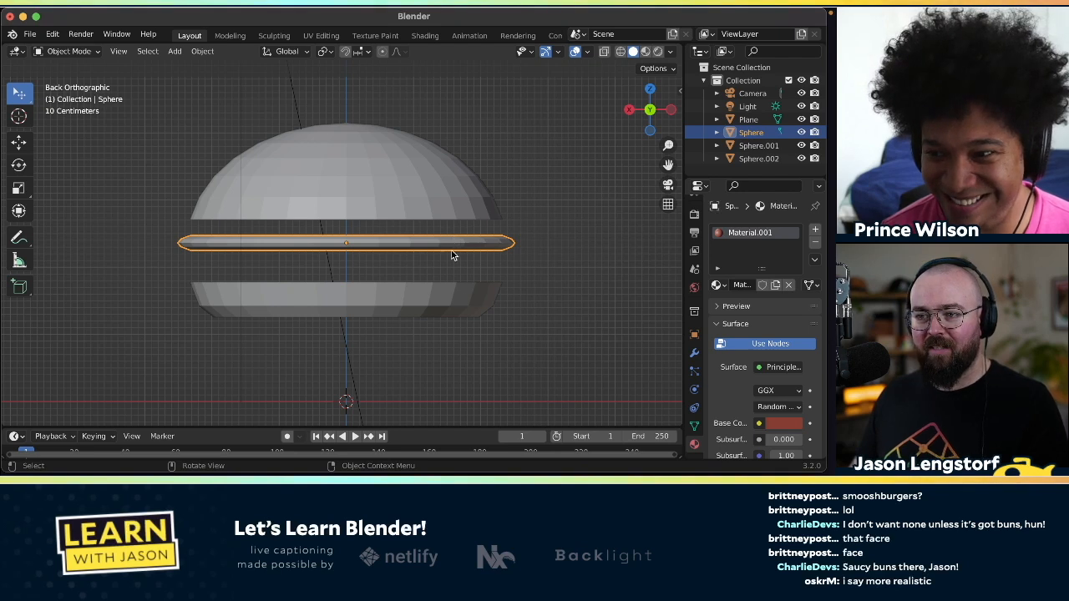
- Try smooth shading on the lower bun, check it from other angles, and undo it
click(465, 316)
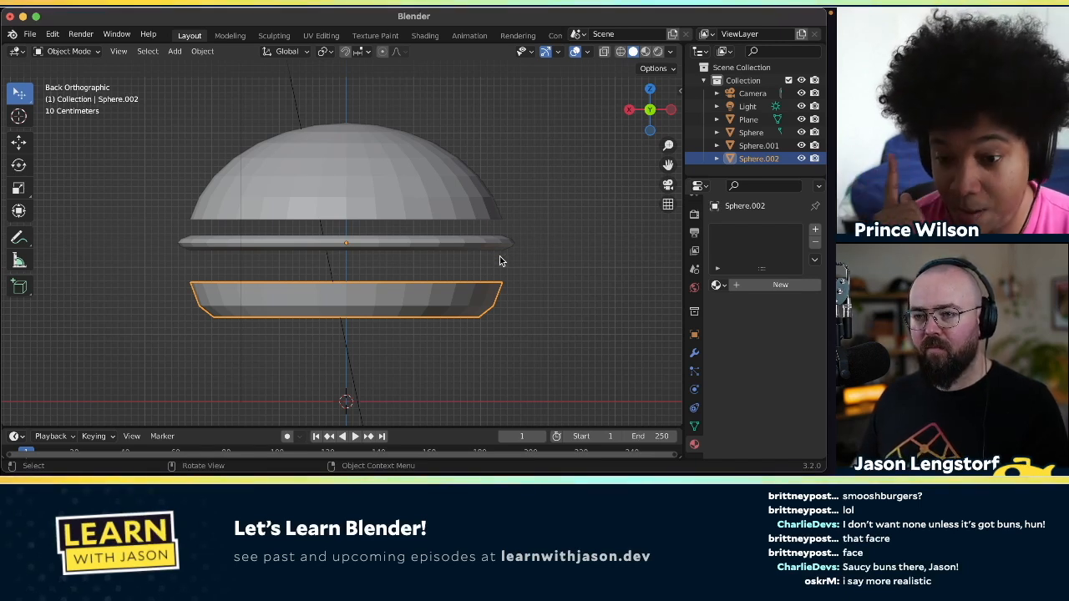
key(ctrl)
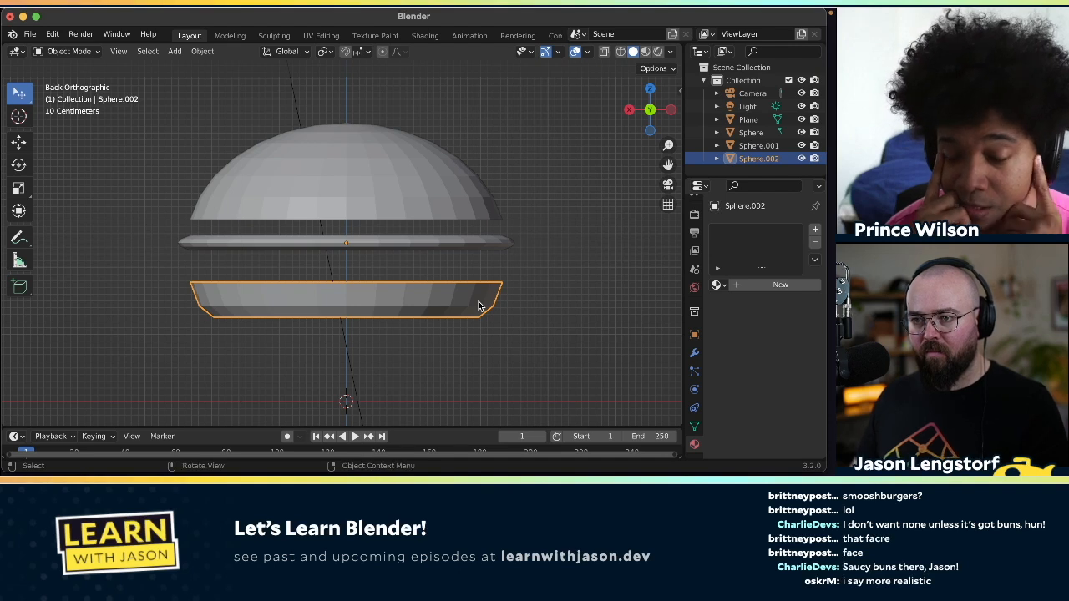
right_click(480, 304)
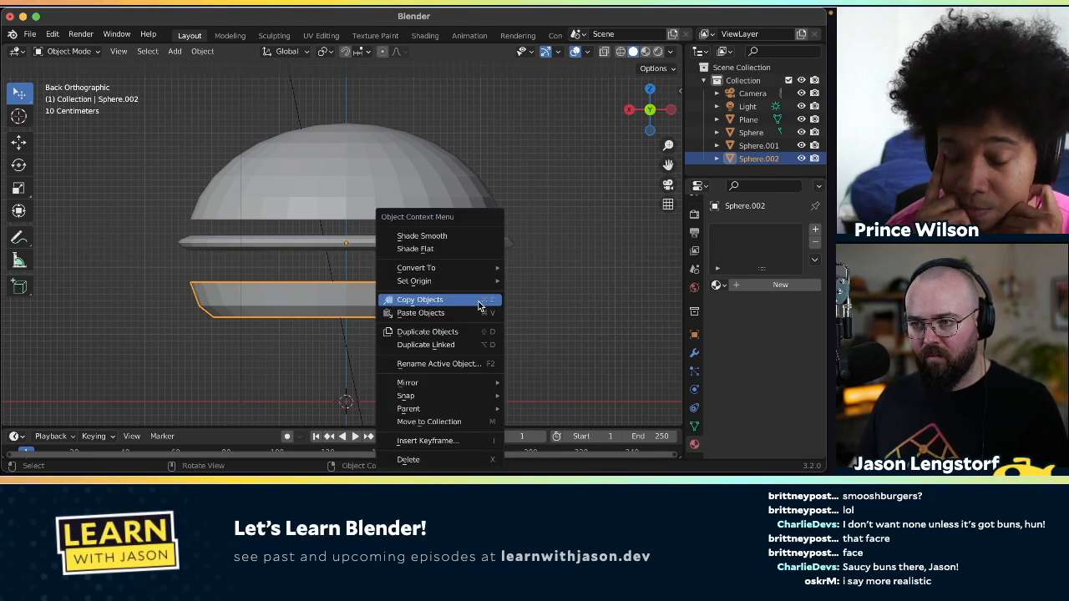
click(447, 236)
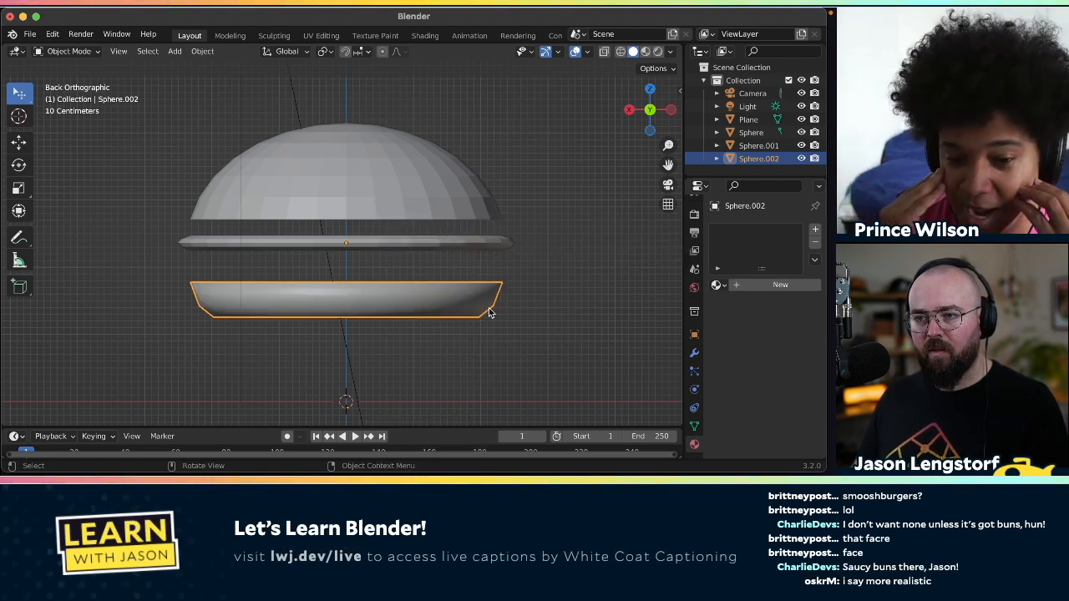
mouse_move(491, 323)
middle_down()
mouse_move(491, 300)
mouse_move(467, 290)
mouse_move(493, 324)
middle_up()
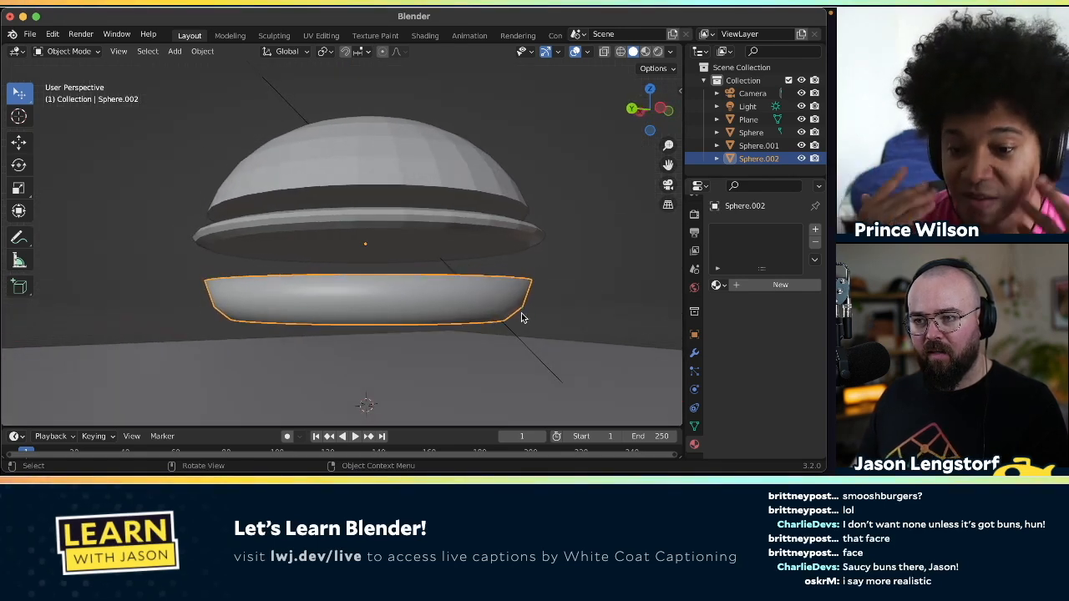
scroll(494, 326, left, 5)
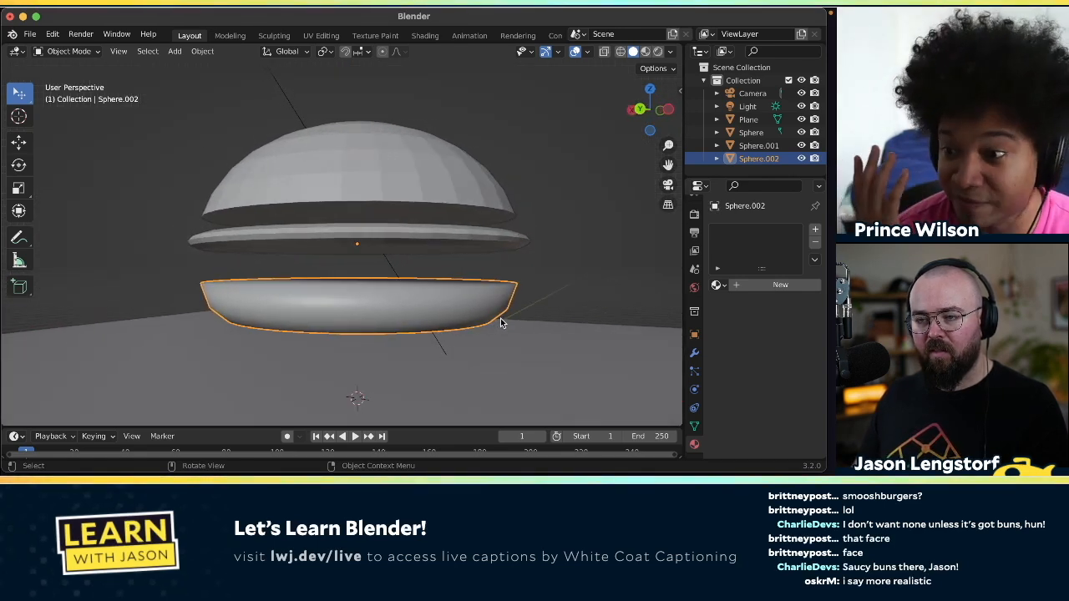
key(super+z)
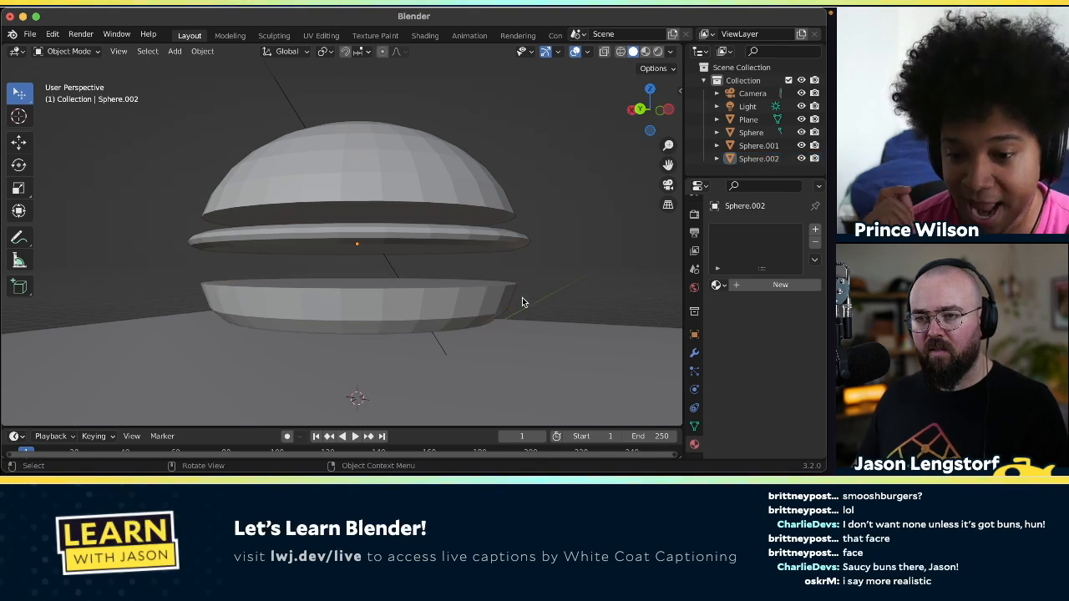
- Enter Edit Mode on the lower bun and select the horizontal edge loop between its side wall and its slanted bottom band
scroll(519, 292, down, 5)
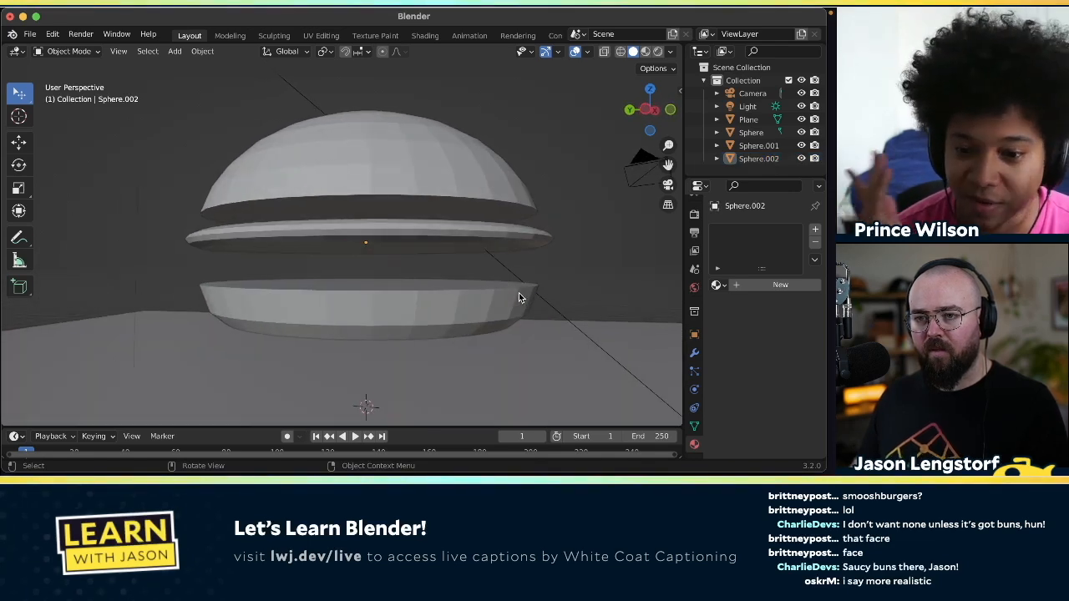
scroll(518, 298, down, 5)
scroll(519, 297, right, 5)
scroll(518, 298, left, 8)
scroll(518, 298, right, 5)
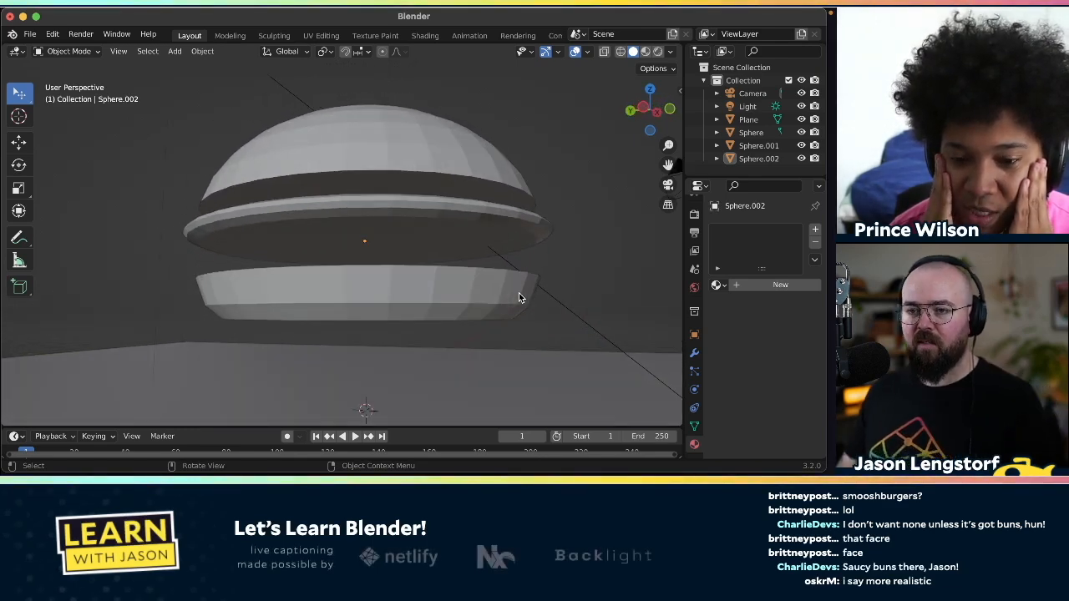
click(511, 304)
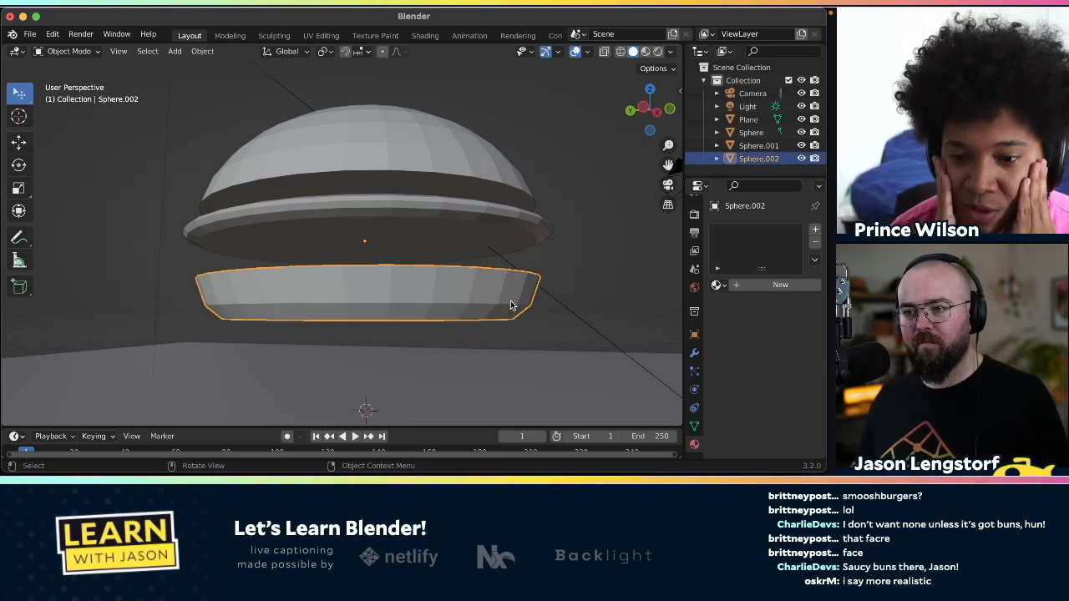
key(Tab)
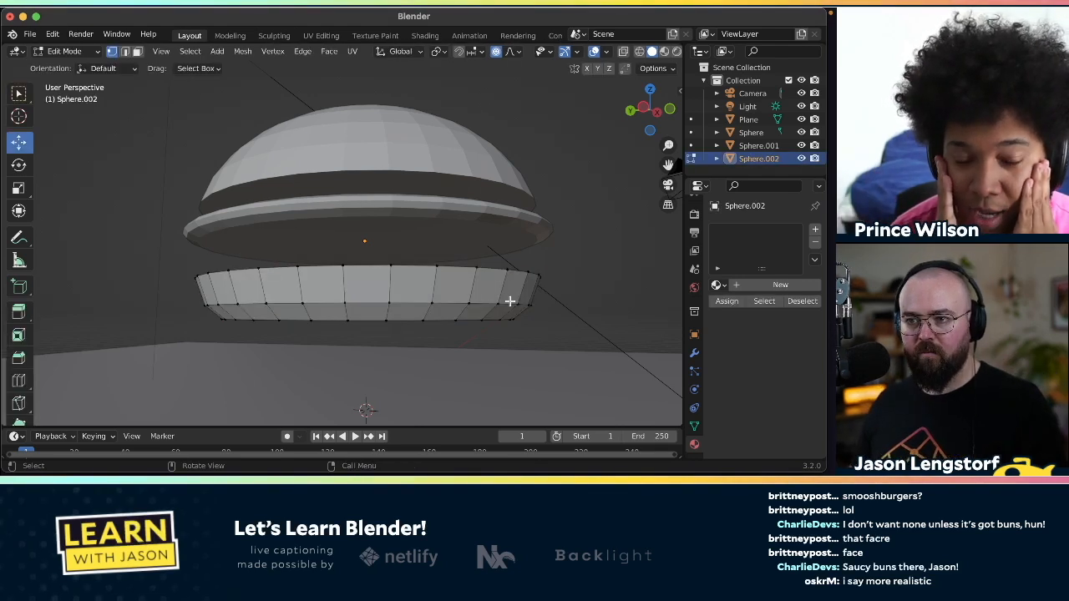
alt+click(481, 304)
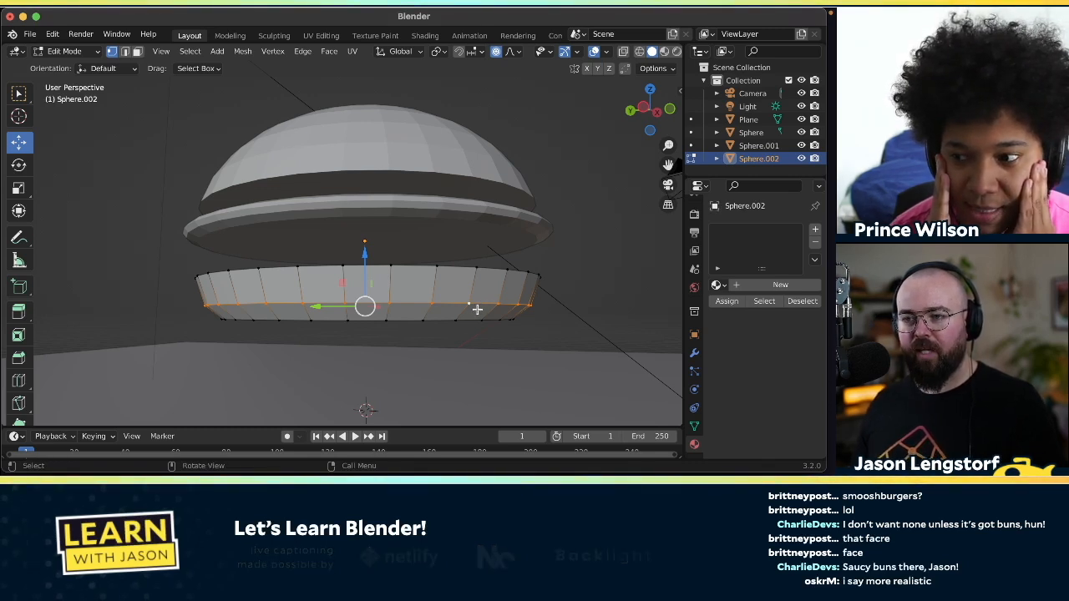
click(580, 306)
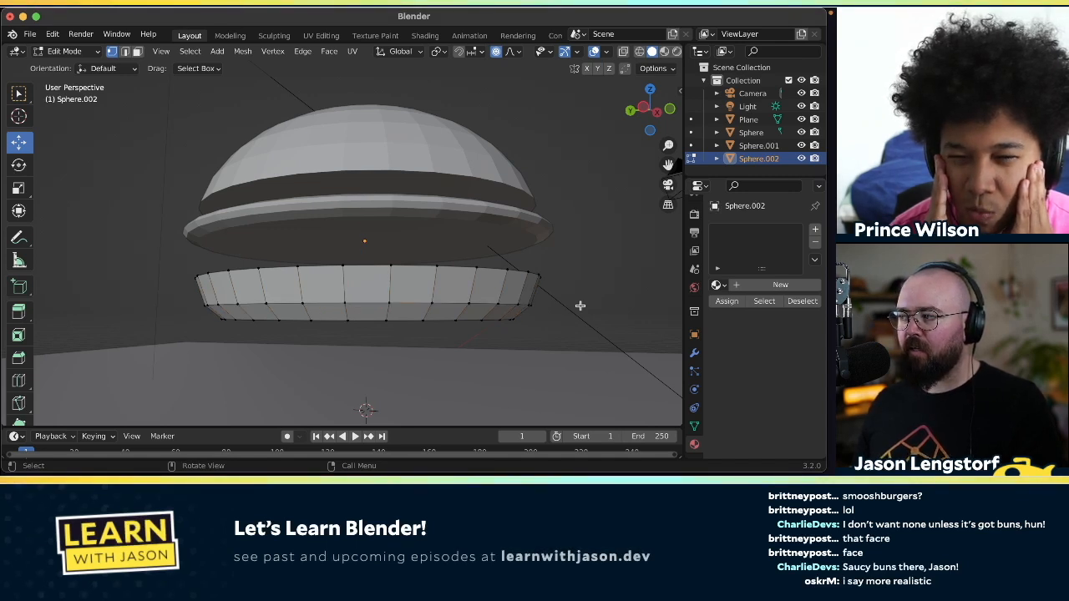
alt+click(452, 306)
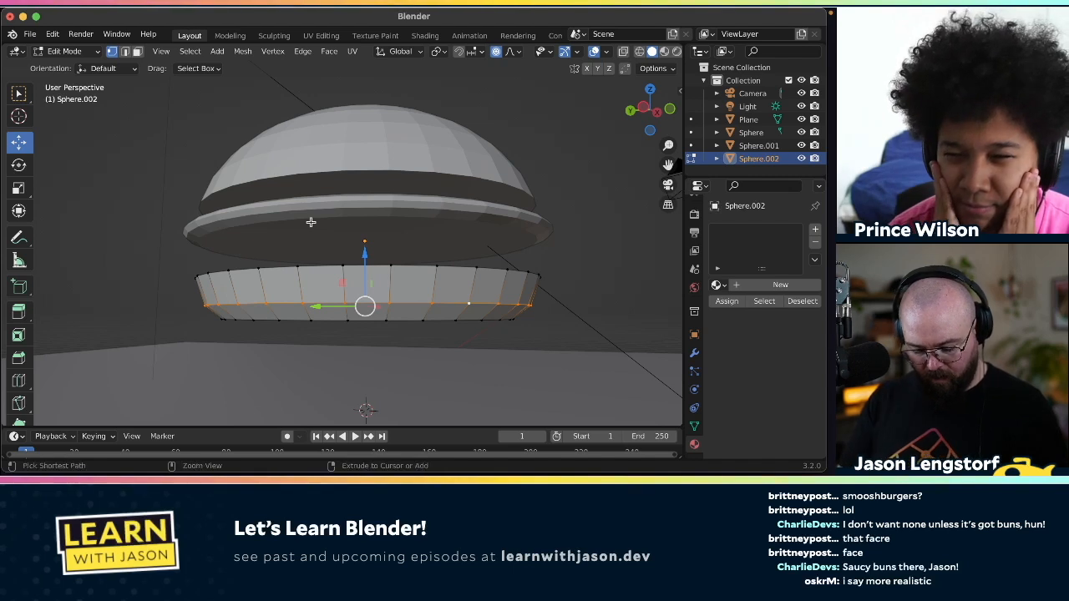
- Try to bevel the selected edge loop by about 0.05 m with one segment, and undo it
key(ctrl+b)
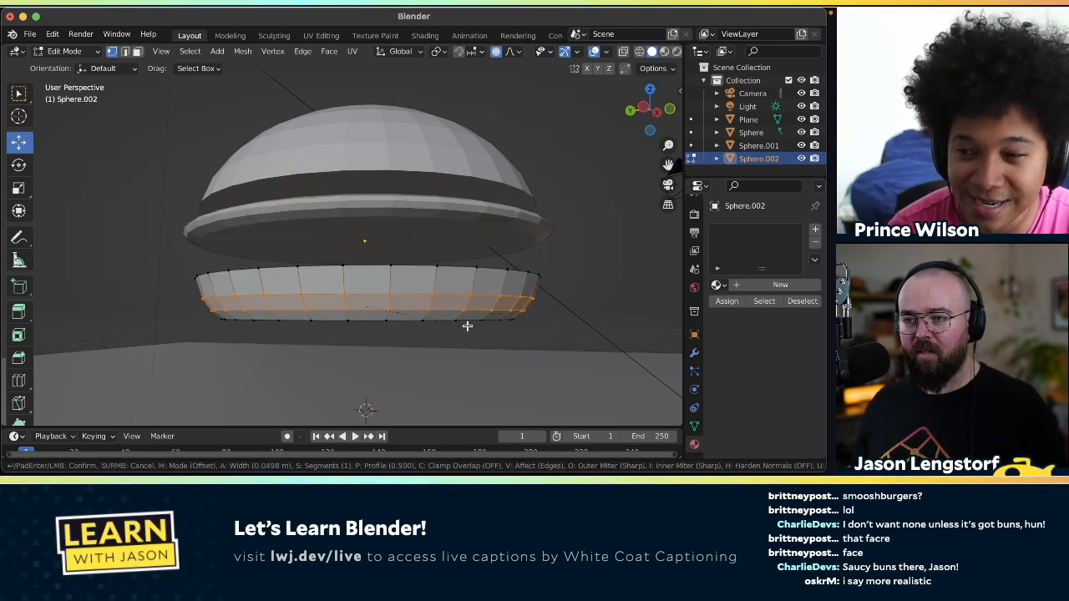
click(467, 326)
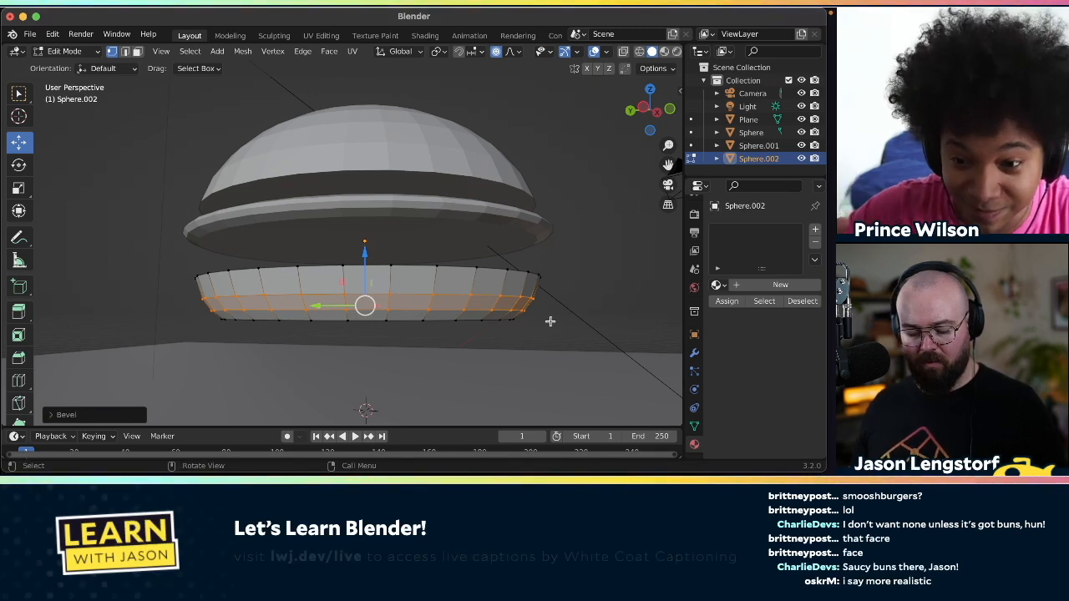
key(ctrl+z)
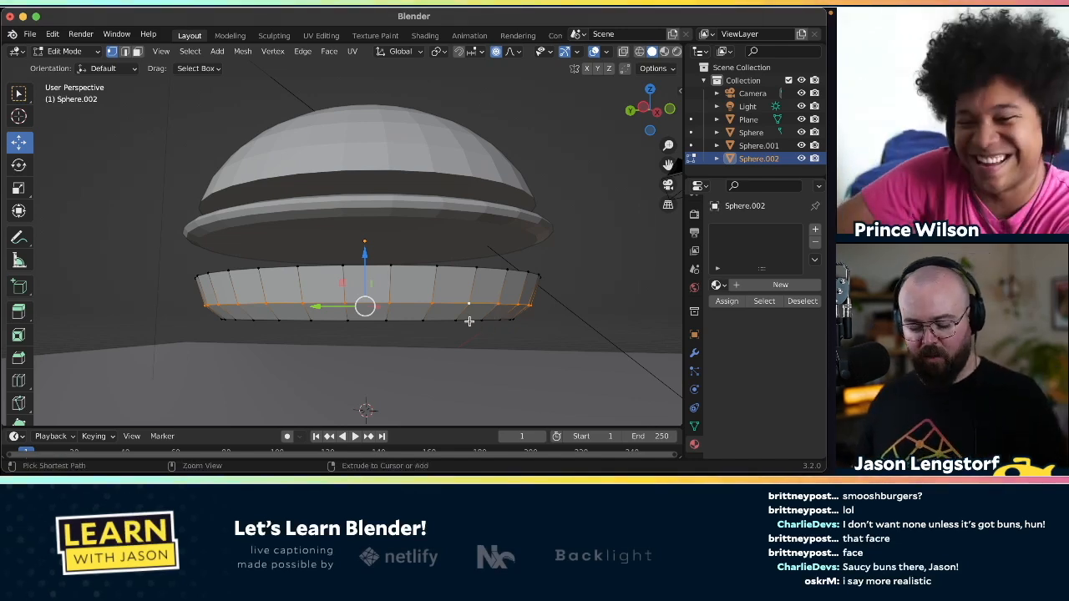
- Bevel the lower bun's selected edge loop with 4 segments and a width of 0.118 m, and deselect everything
key(ctrl+b)
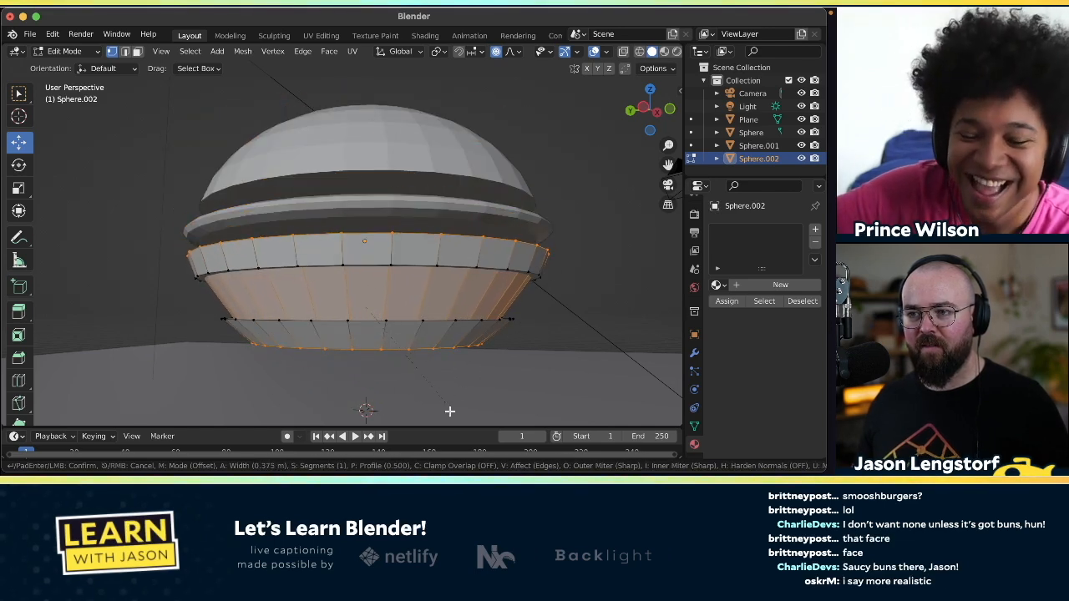
click(460, 359)
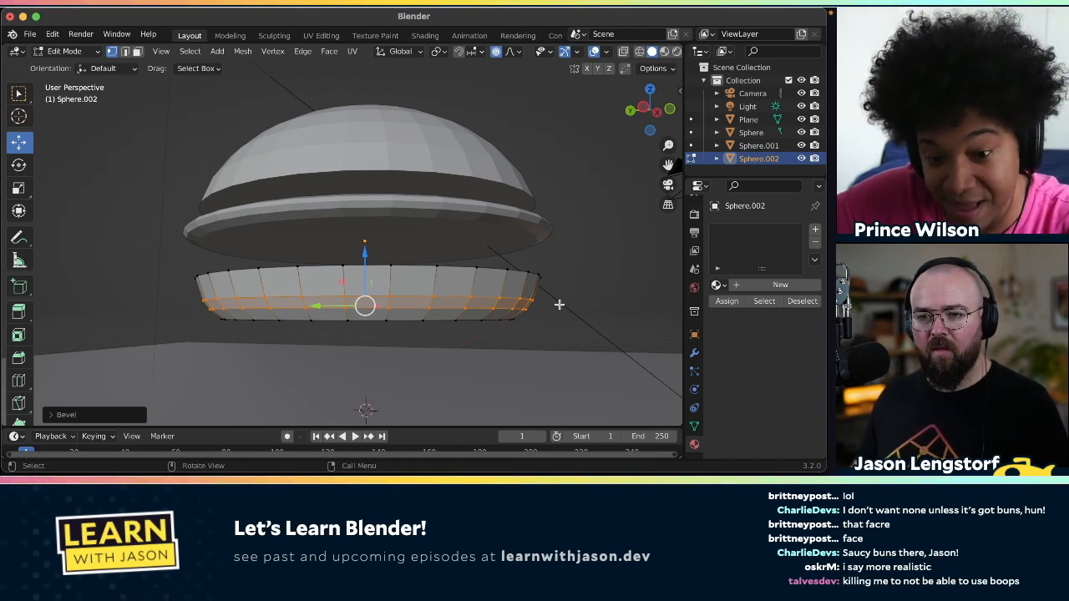
click(52, 414)
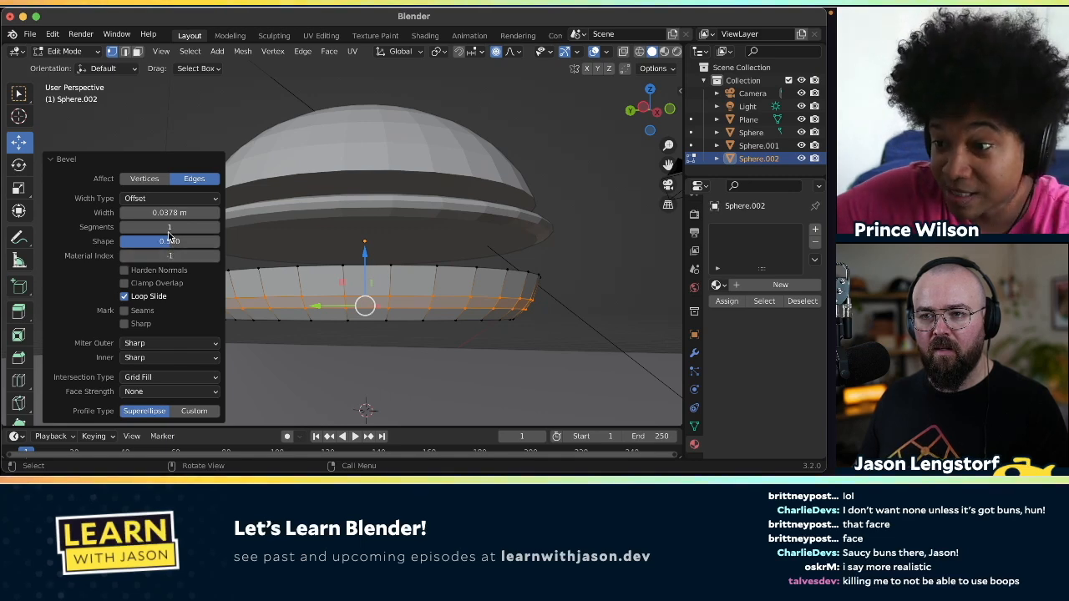
mouse_move(170, 227)
mouse_down()
mouse_move(208, 227)
mouse_move(190, 227)
mouse_up()
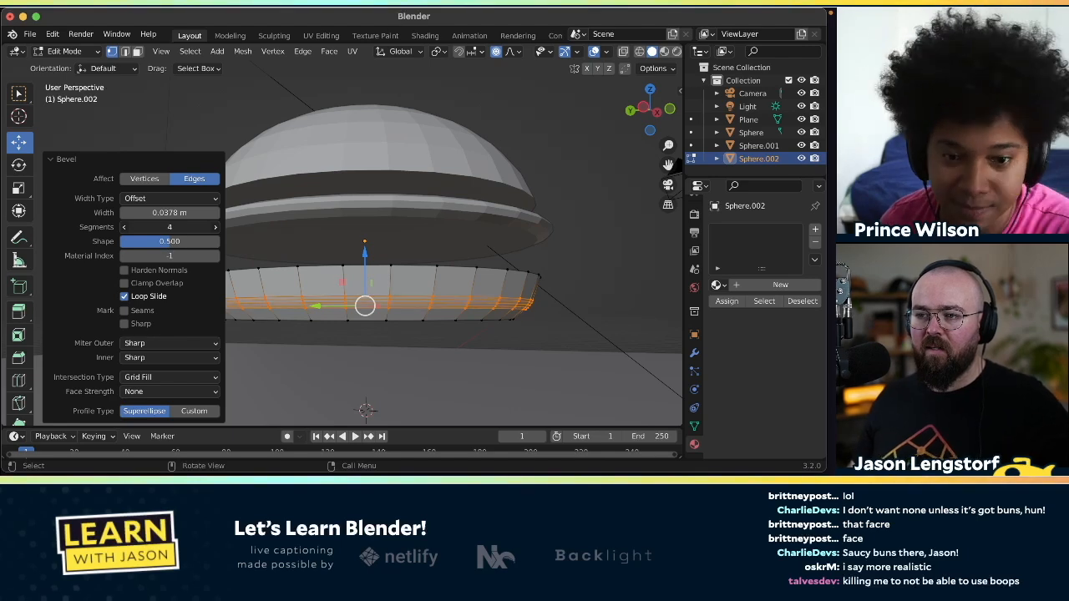
drag(168, 227, 173, 229)
scroll(438, 305, left, 10)
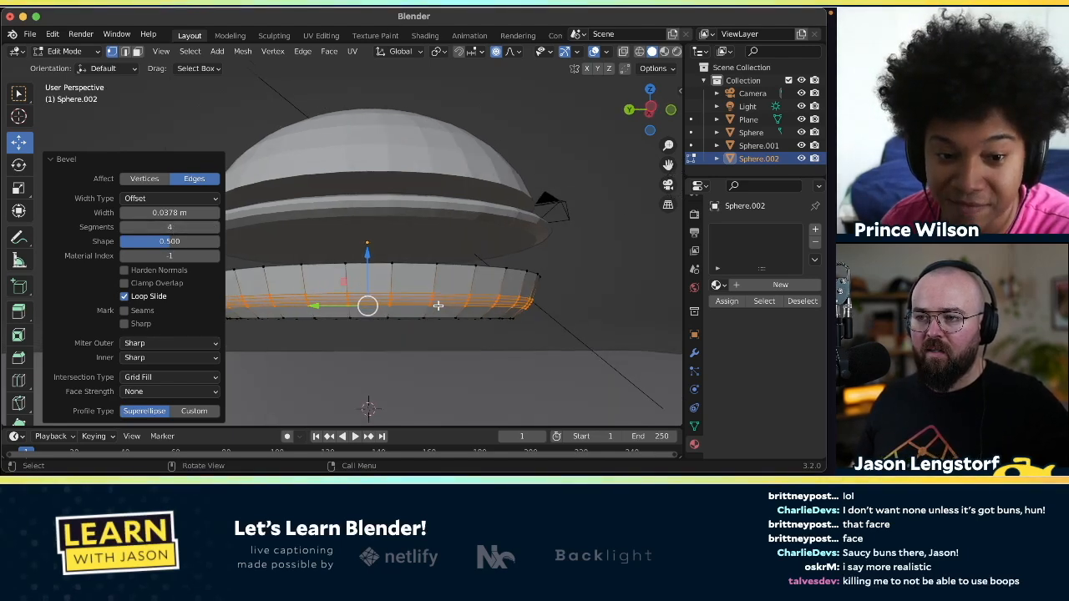
scroll(438, 306, down, 3)
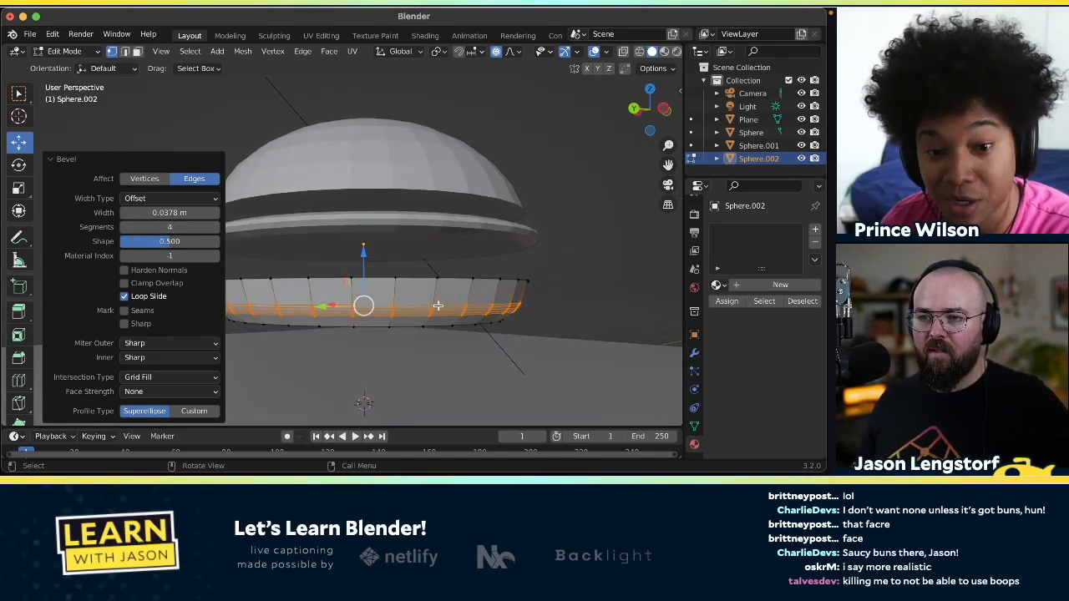
mouse_move(170, 212)
mouse_down()
mouse_move(200, 212)
mouse_move(176, 212)
mouse_up()
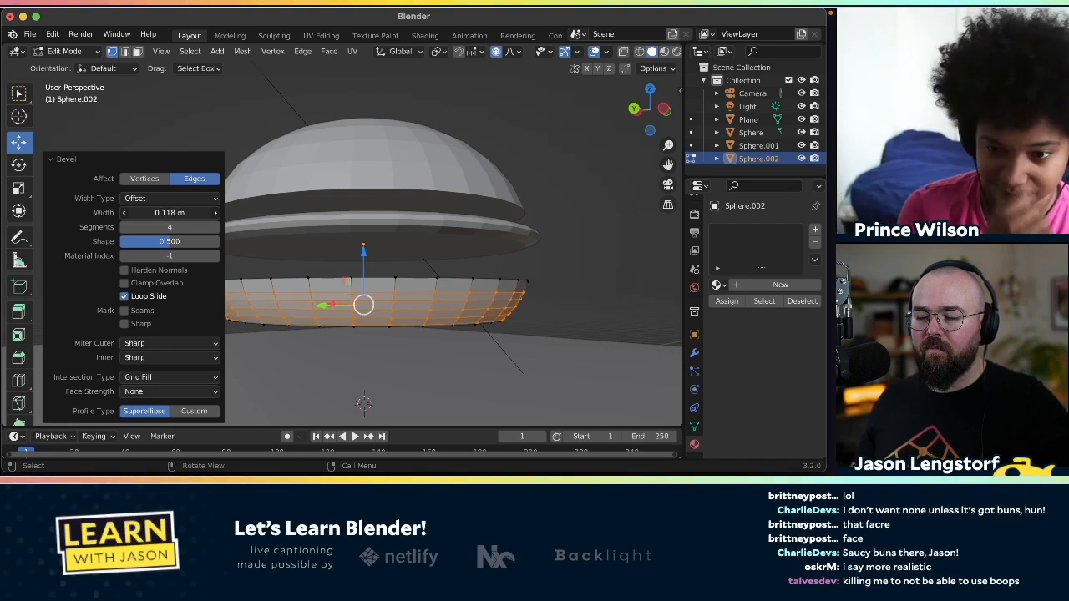
click(596, 262)
- Check the bevelled lower bun from all sides, return to Object Mode, and deselect it
scroll(596, 263, right, 10)
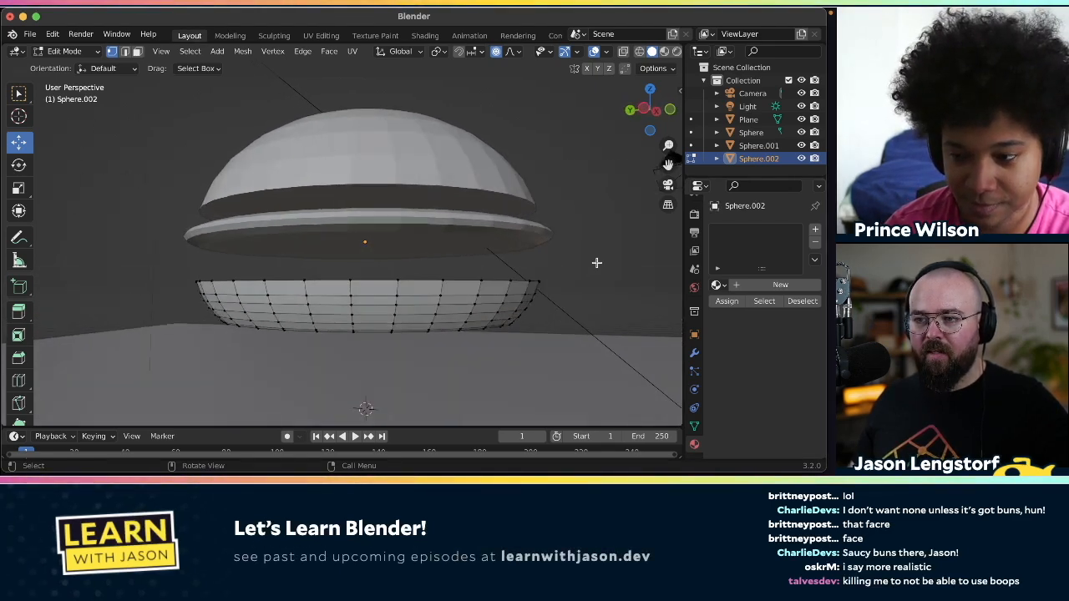
scroll(596, 262, right, 10)
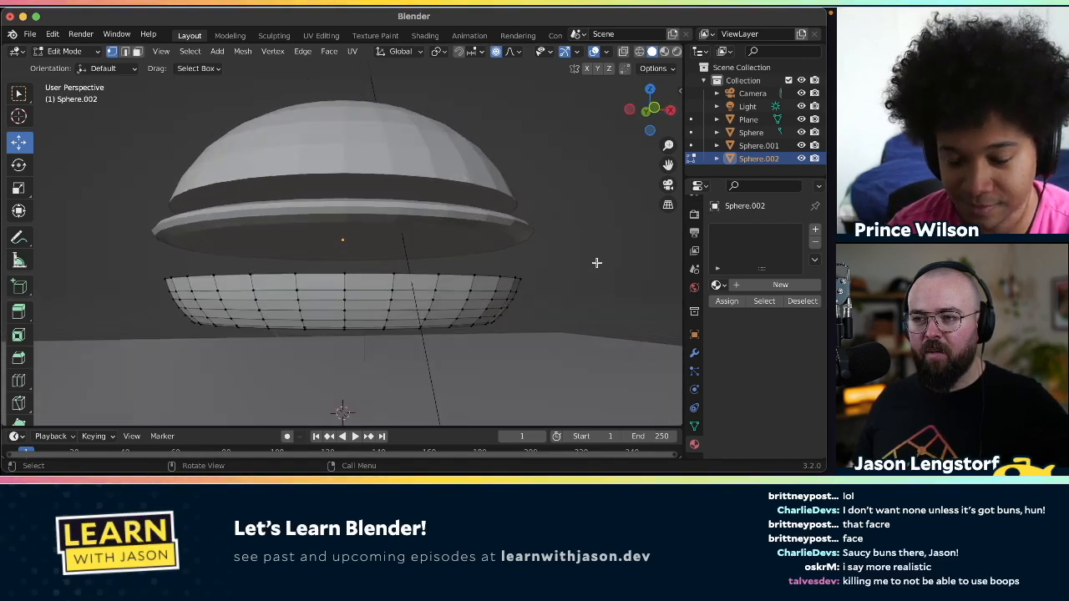
scroll(596, 262, right, 10)
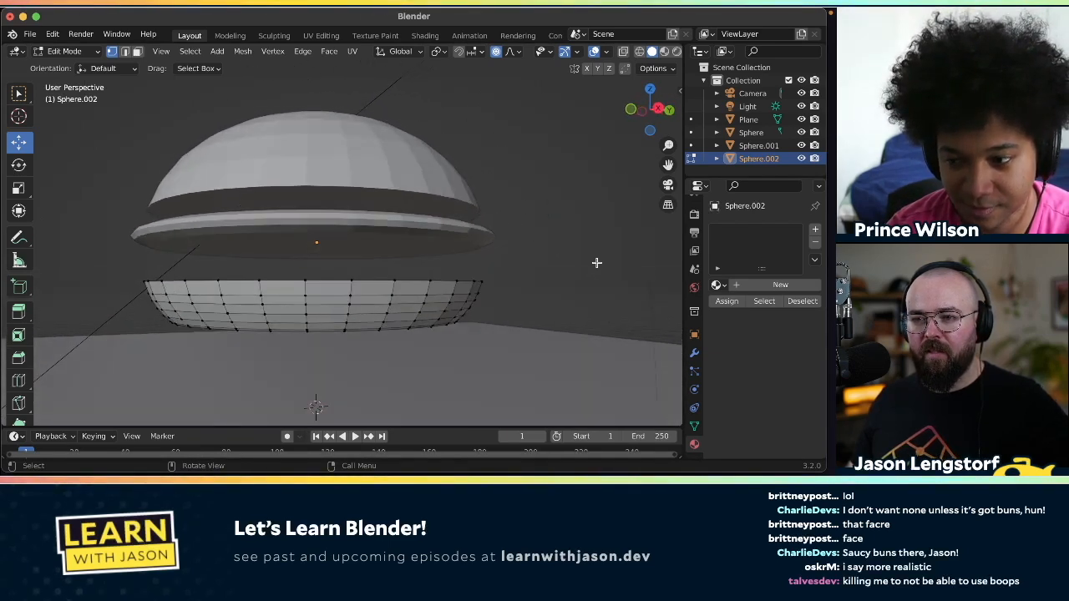
scroll(596, 262, right, 10)
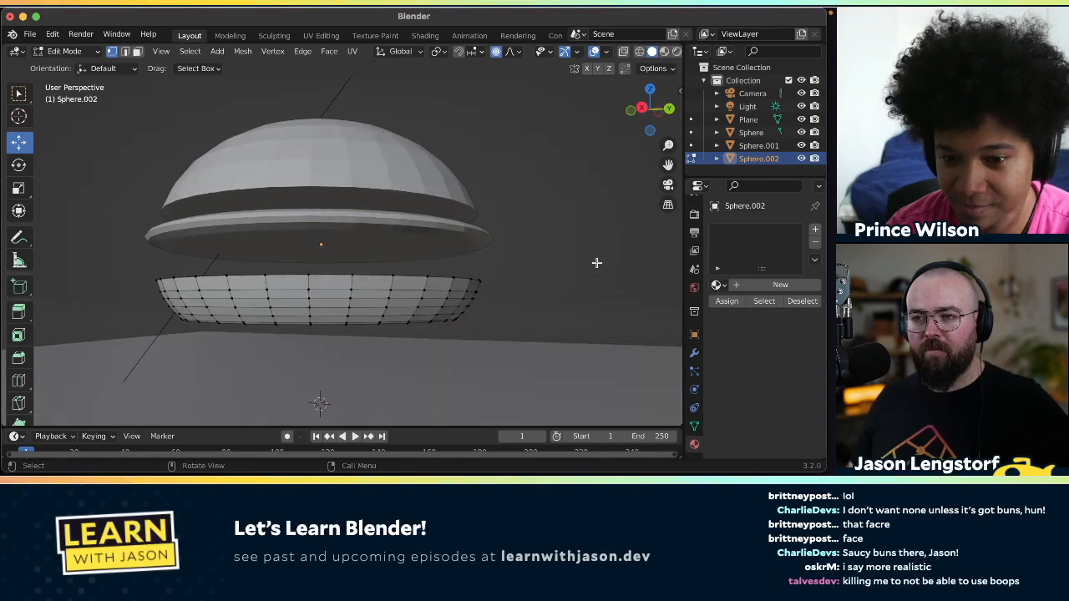
scroll(596, 262, right, 2)
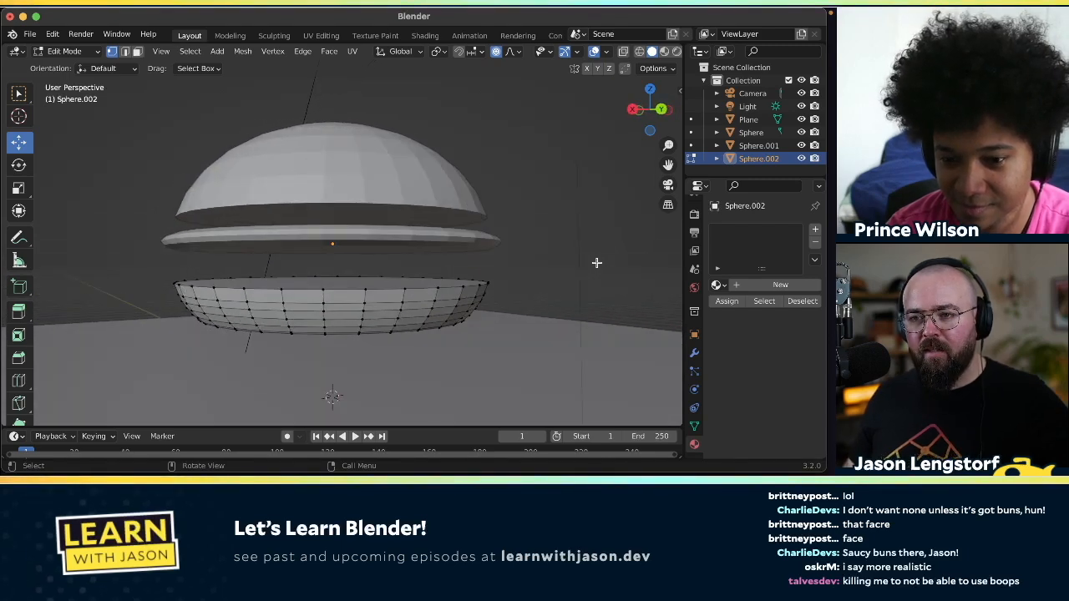
click(404, 289)
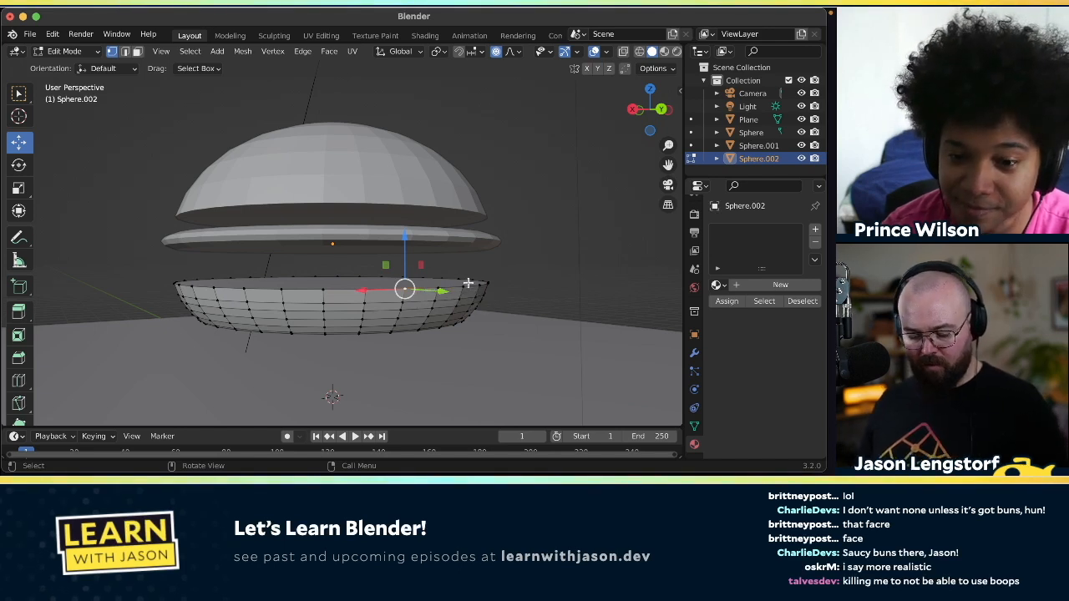
key(Tab)
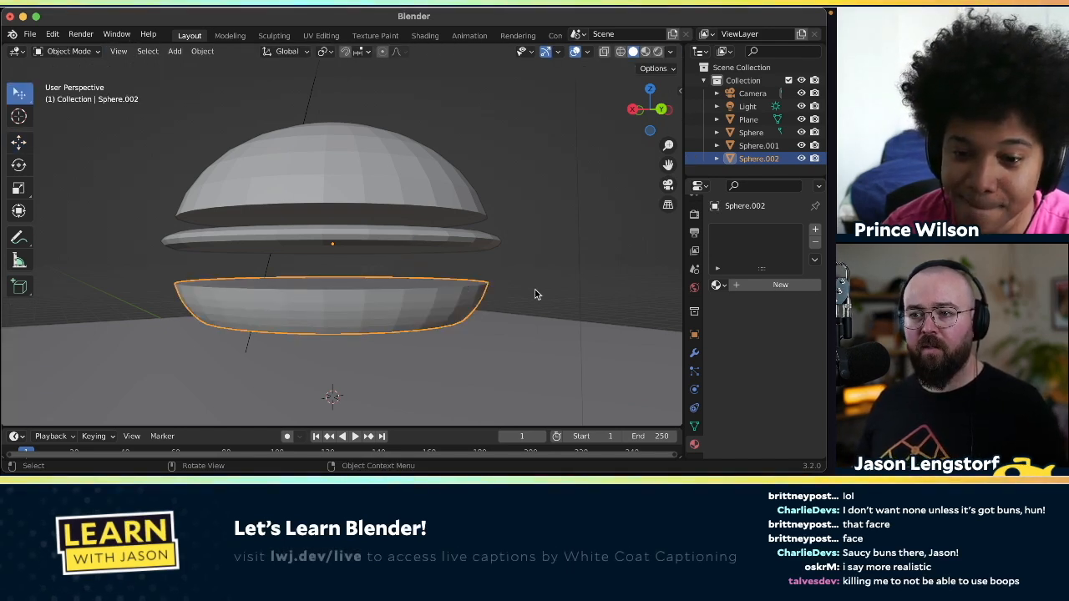
click(529, 248)
- Copy the patty, paste a duplicate in the same place, and select the original patty
click(430, 243)
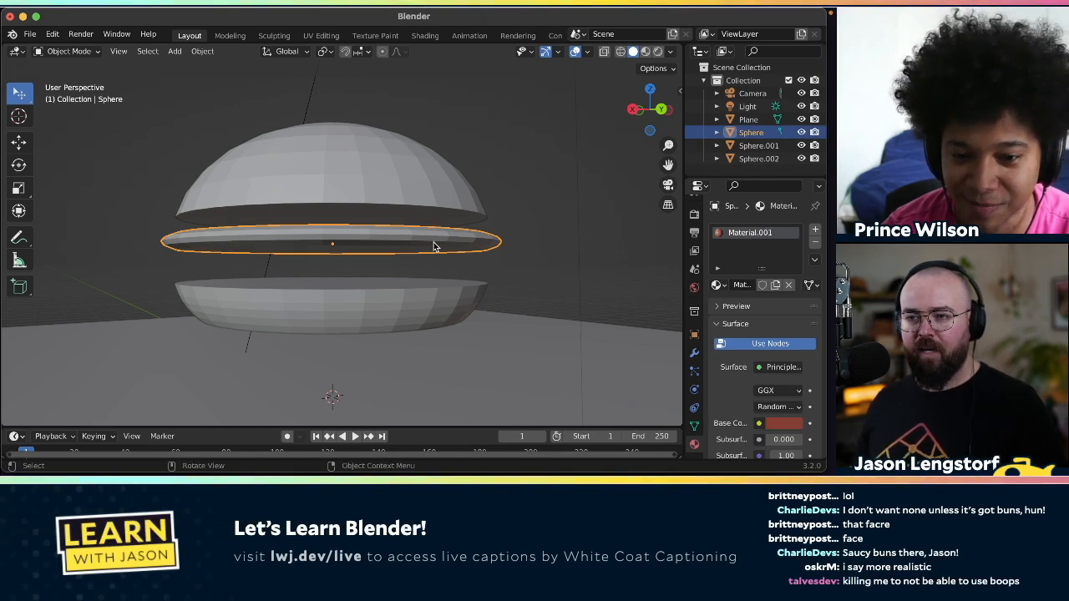
right_click(432, 246)
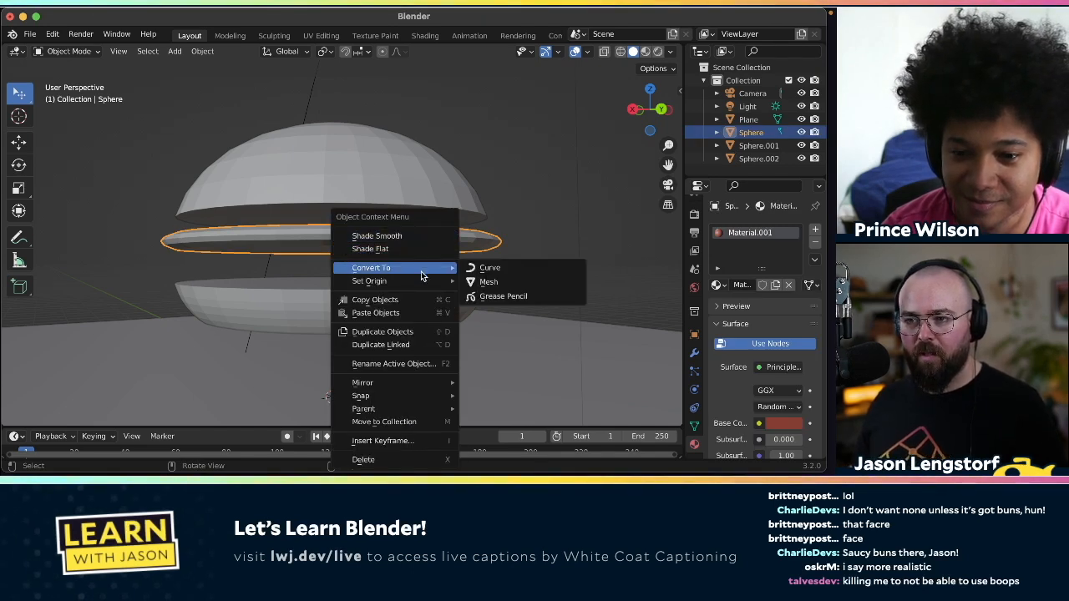
click(404, 299)
right_click(408, 273)
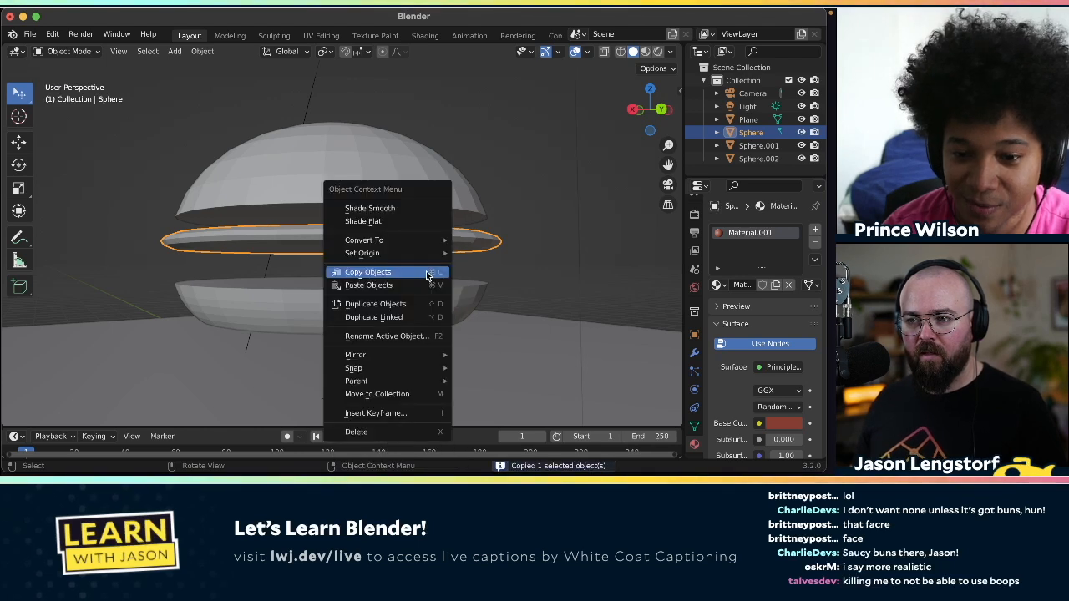
click(412, 285)
click(366, 245)
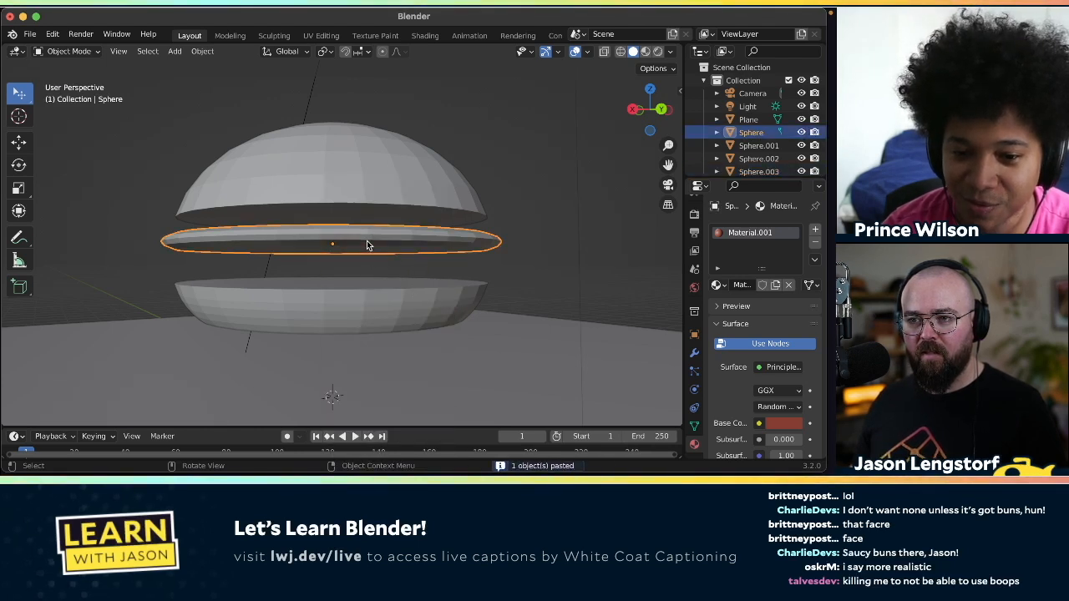
key(shift+space)
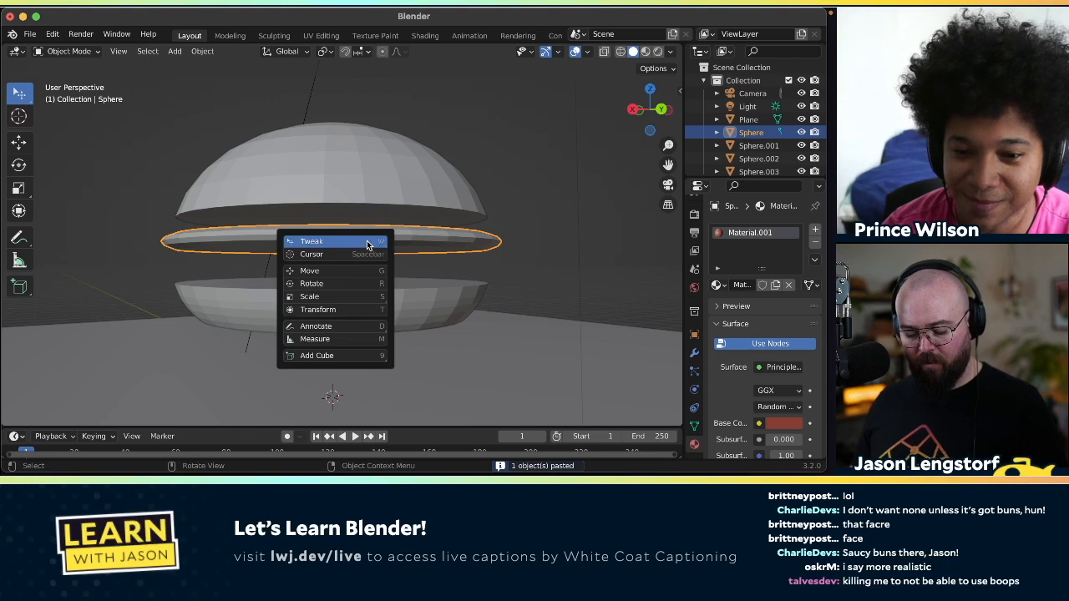
key(m)
drag(366, 245, 365, 267)
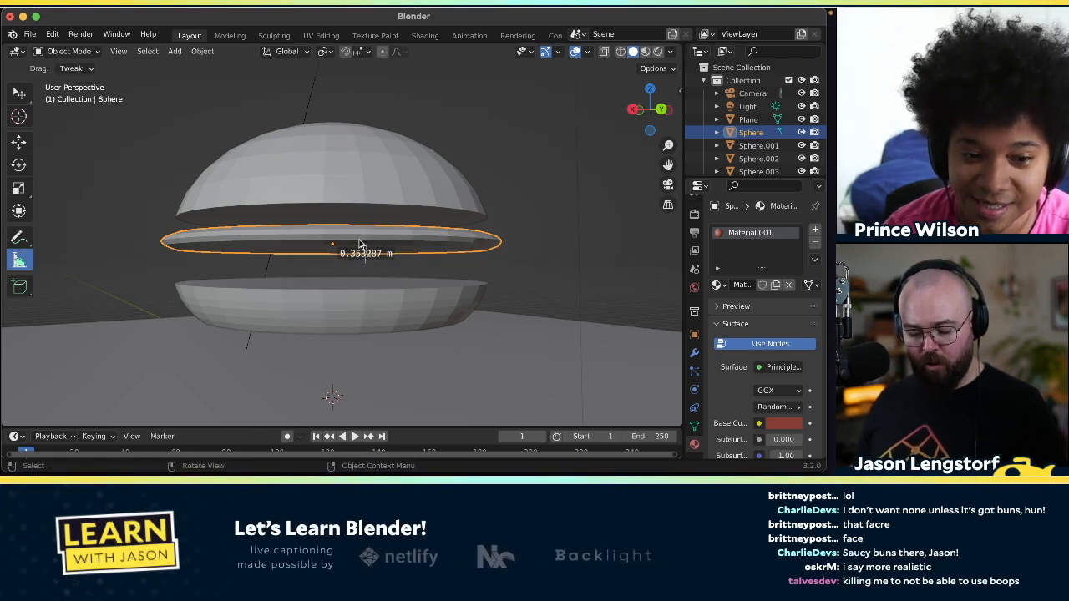
- Move the selected patty straight down along Z to just above the lower bun, and deselect it
key(shift+space)
key(g)
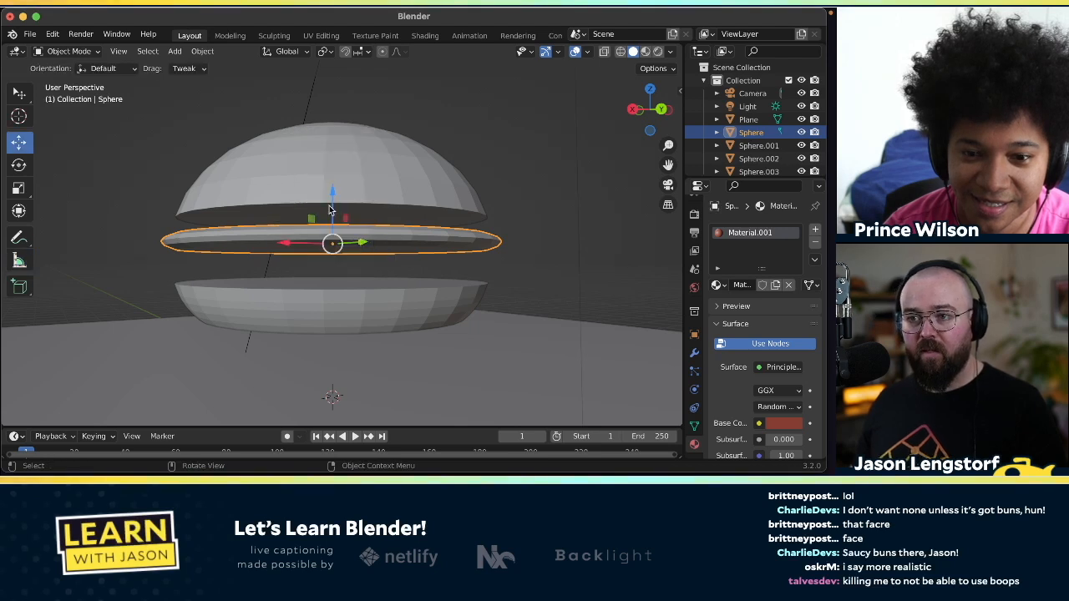
drag(329, 211, 330, 222)
click(544, 249)
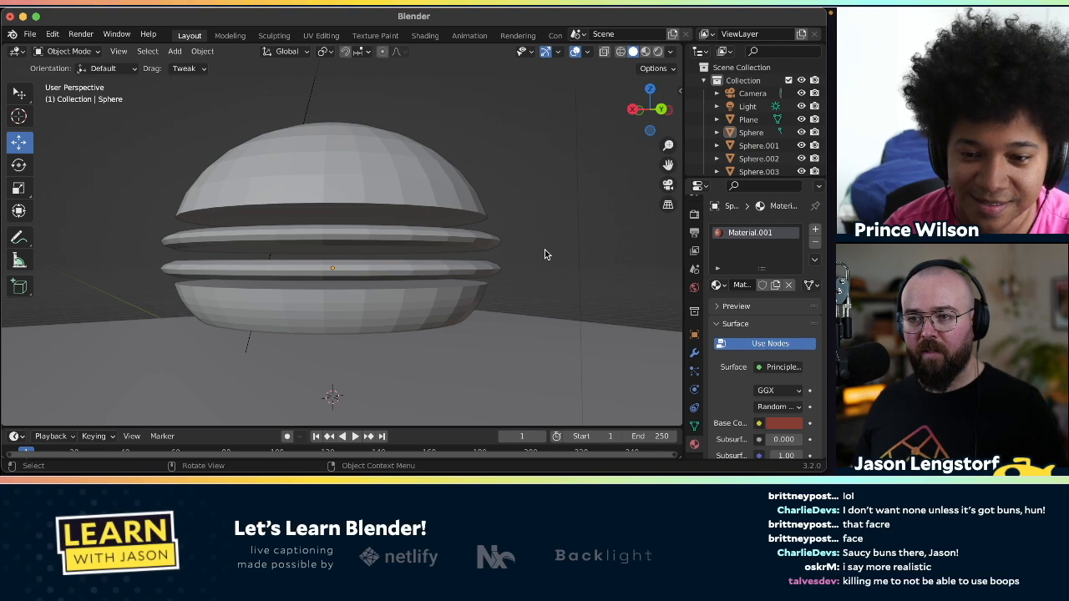
- Switch the viewport to Material Preview shading and check the burger from other angles
scroll(544, 250, right, 10)
scroll(544, 249, down, 5)
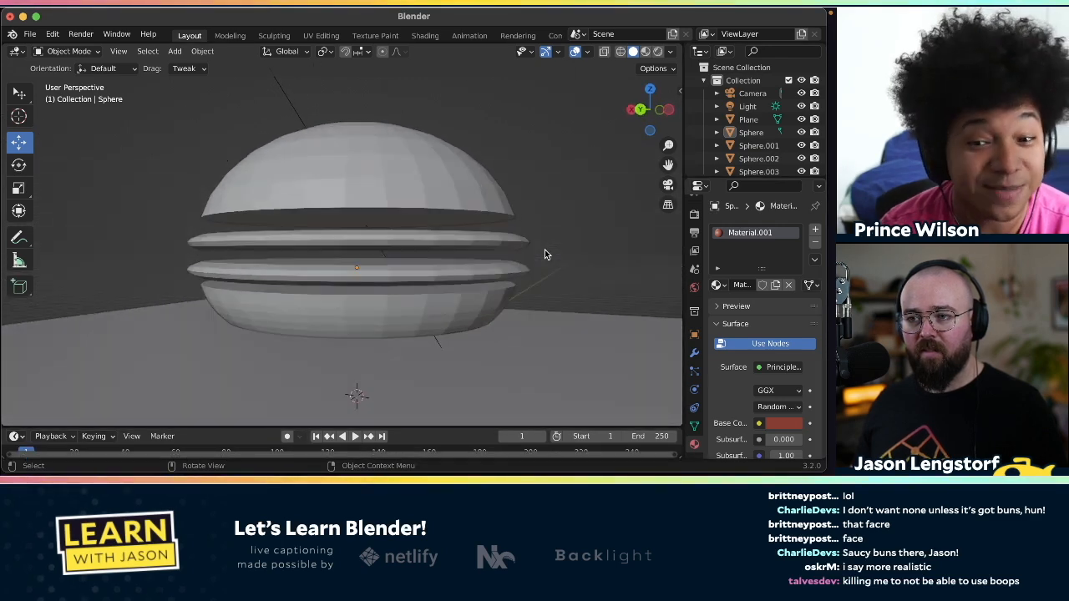
scroll(545, 254, right, 5)
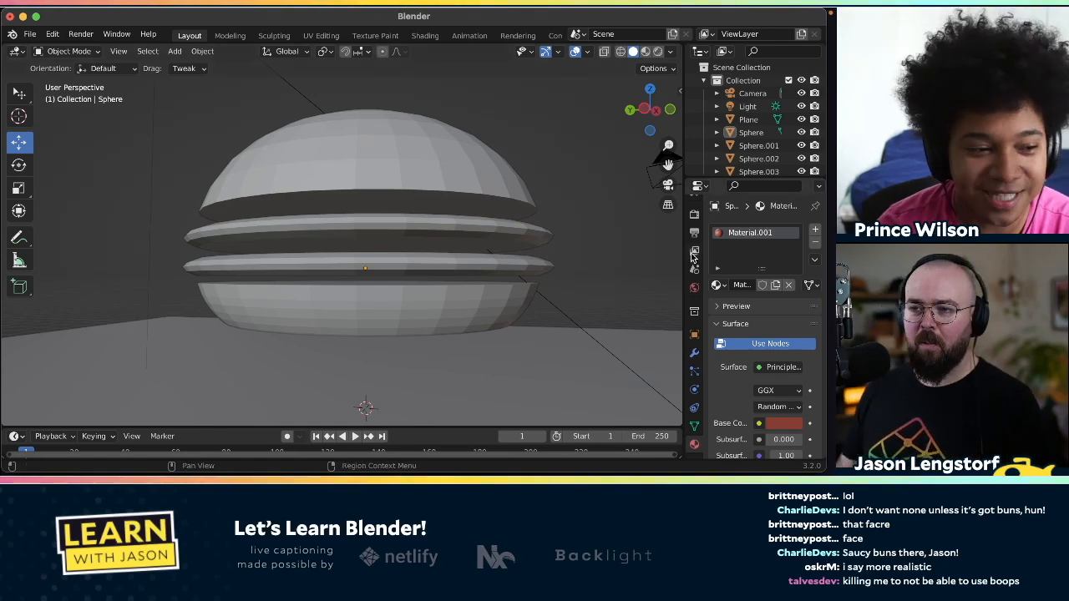
scroll(698, 259, up, 2)
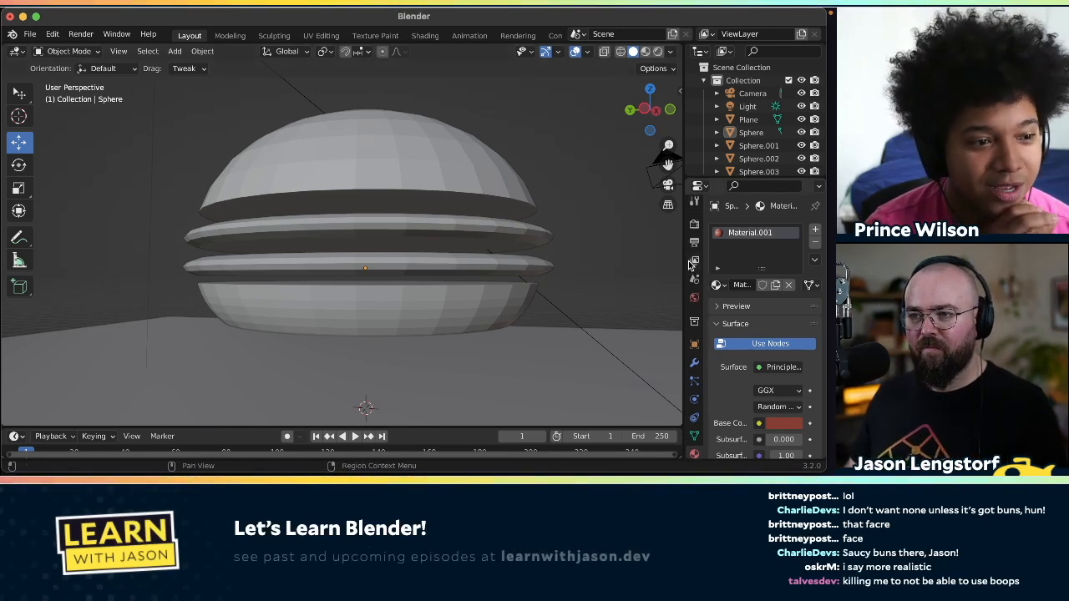
click(645, 52)
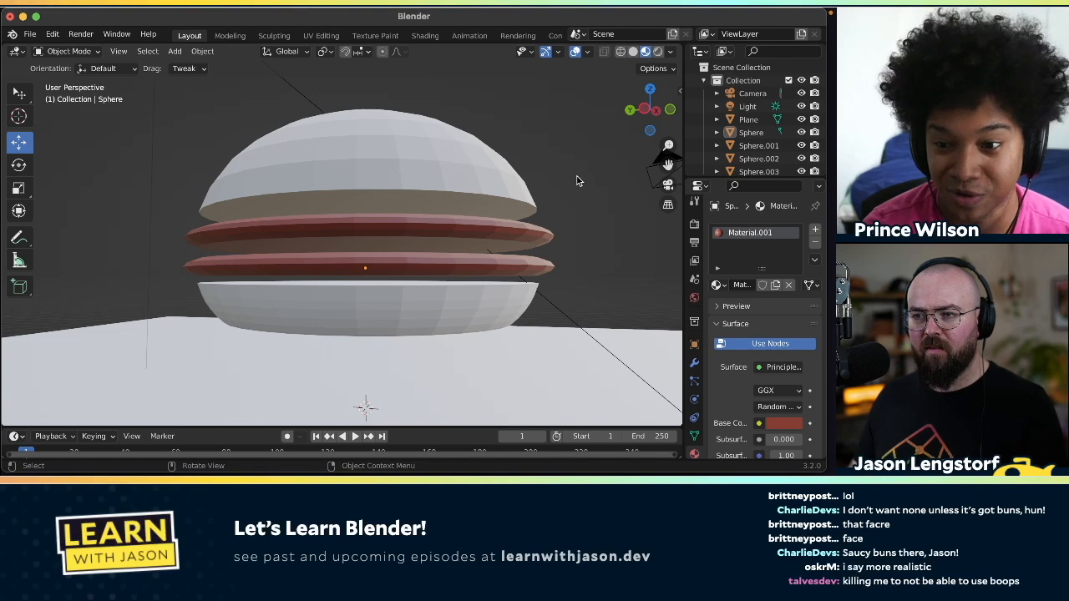
scroll(577, 180, up, 5)
scroll(577, 180, left, 3)
scroll(577, 180, down, 4)
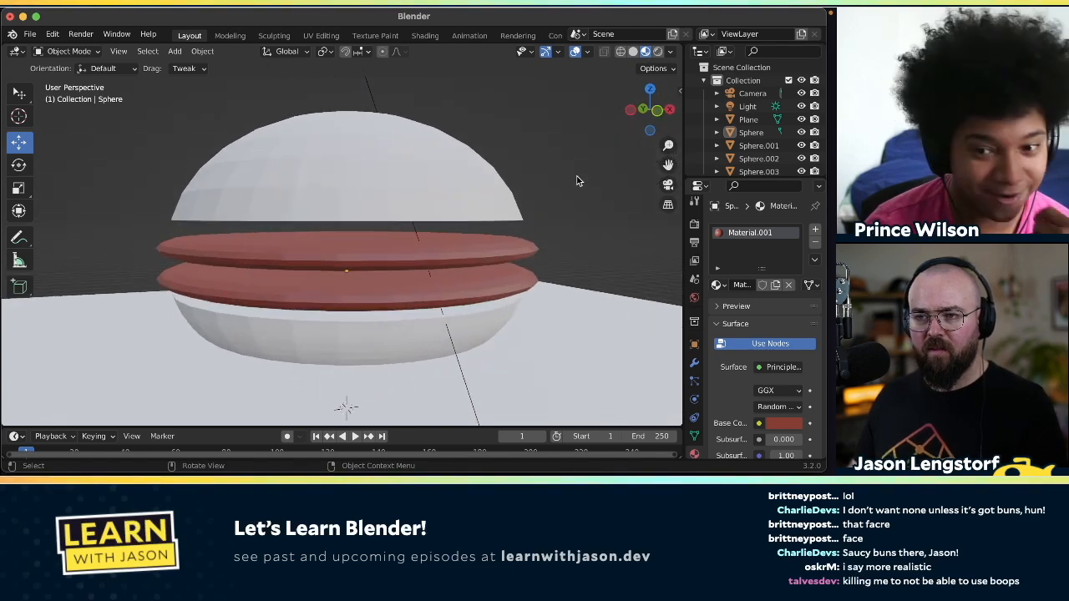
- Select only the top bun and give it a new material
click(440, 168)
shift+click(447, 326)
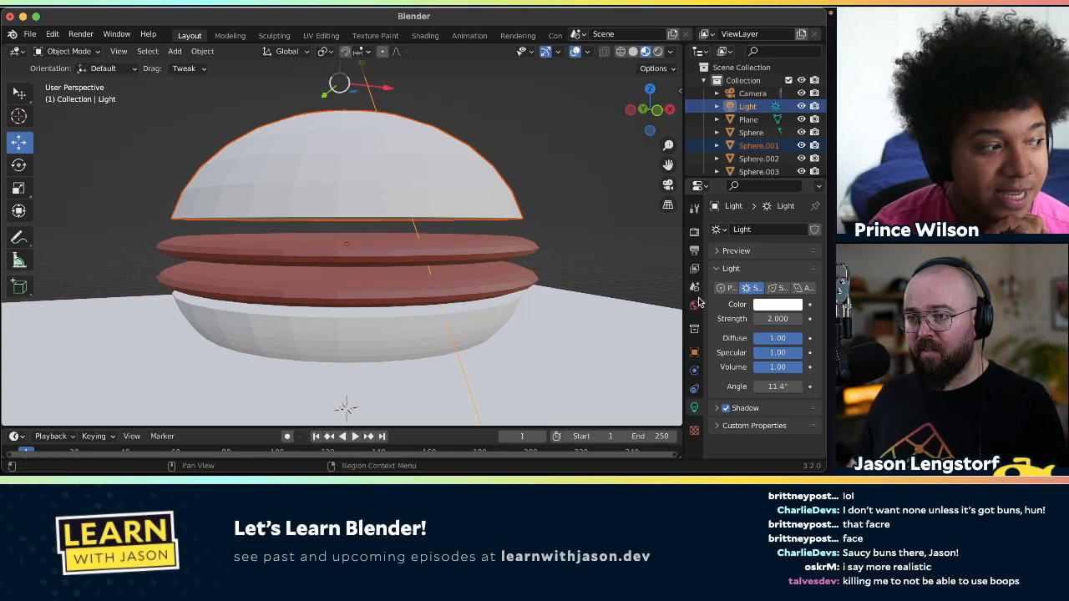
click(446, 173)
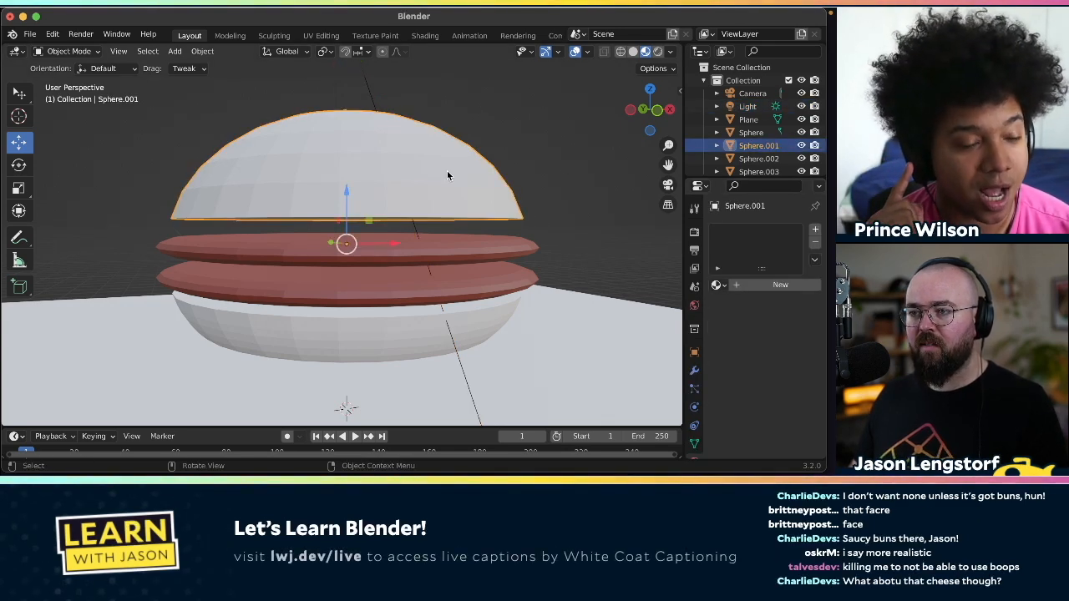
scroll(694, 415, down, 3)
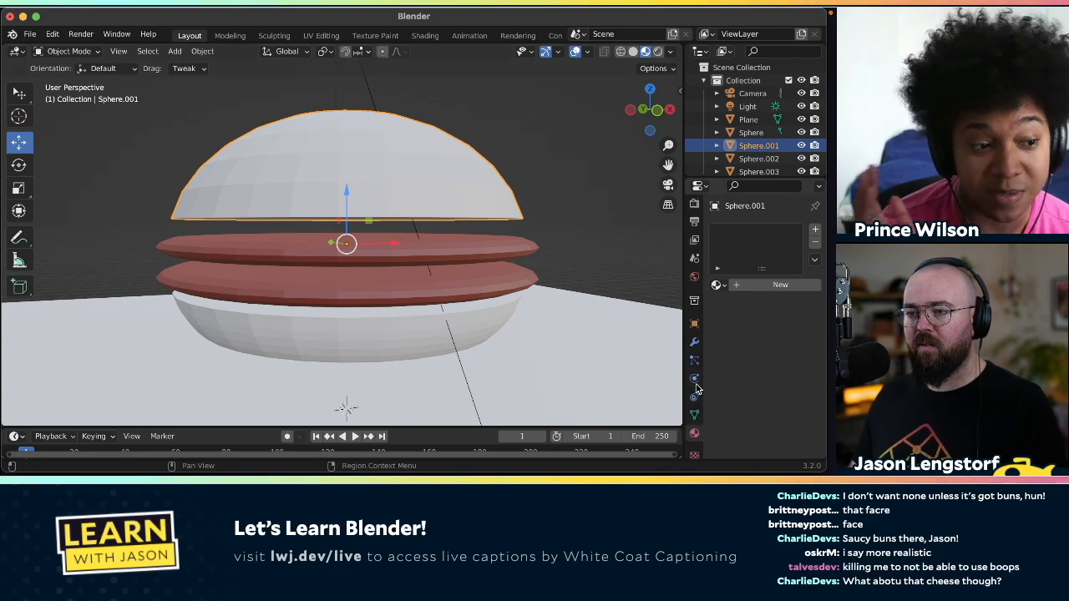
click(762, 286)
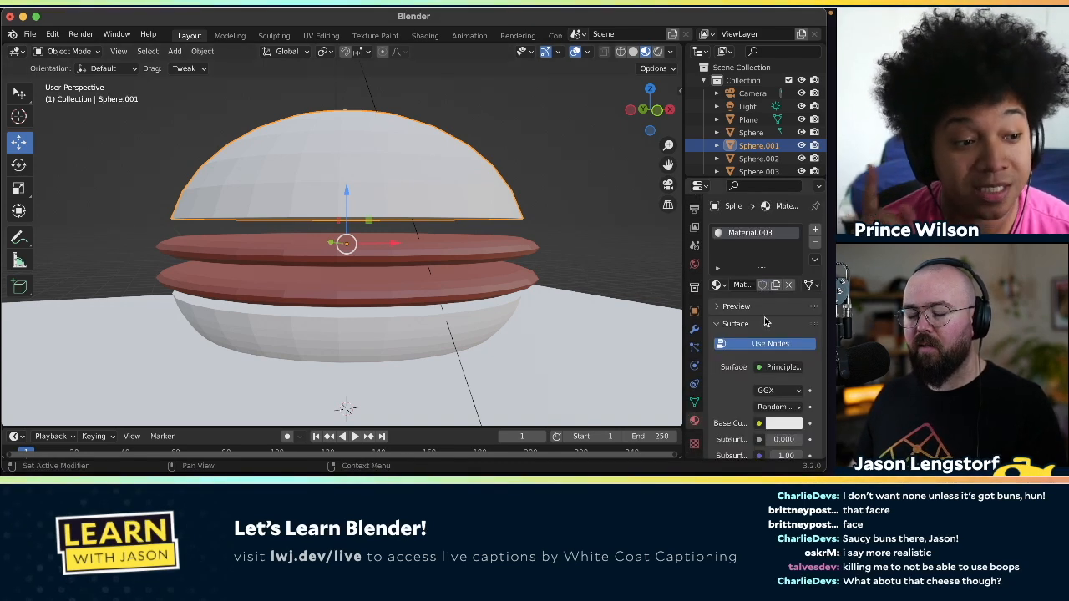
- Set the top bun material's base colour to a slightly darkened golden orange
click(785, 424)
drag(720, 312, 705, 302)
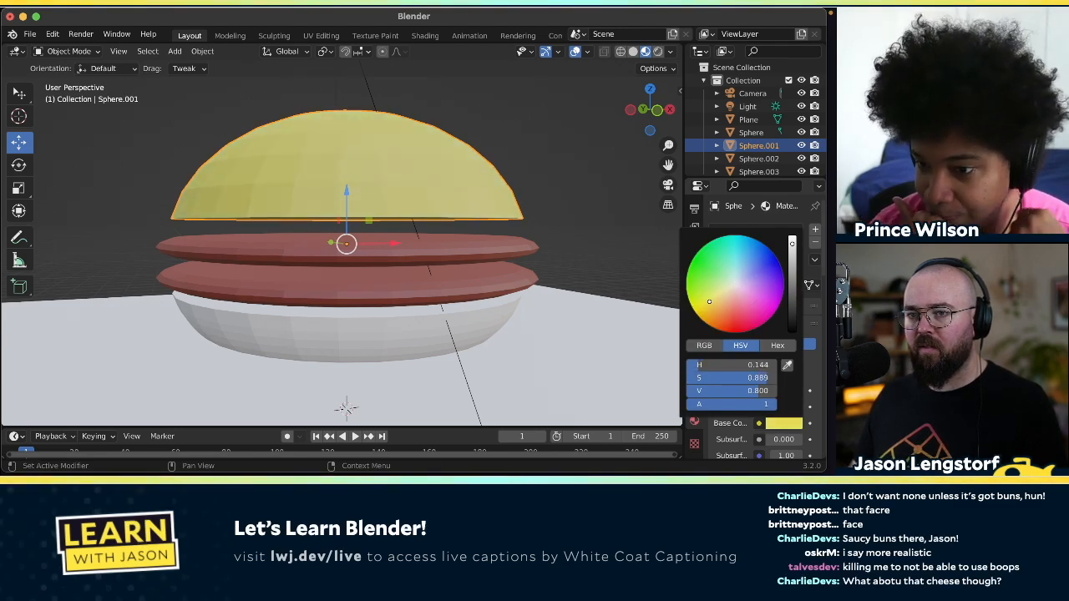
drag(715, 305, 713, 307)
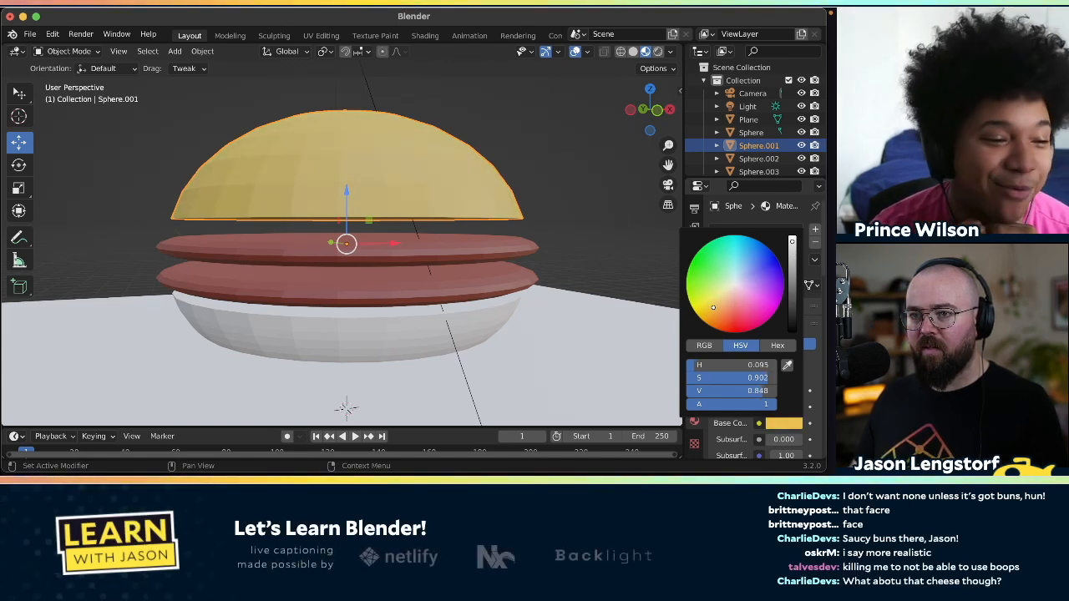
drag(791, 238, 791, 251)
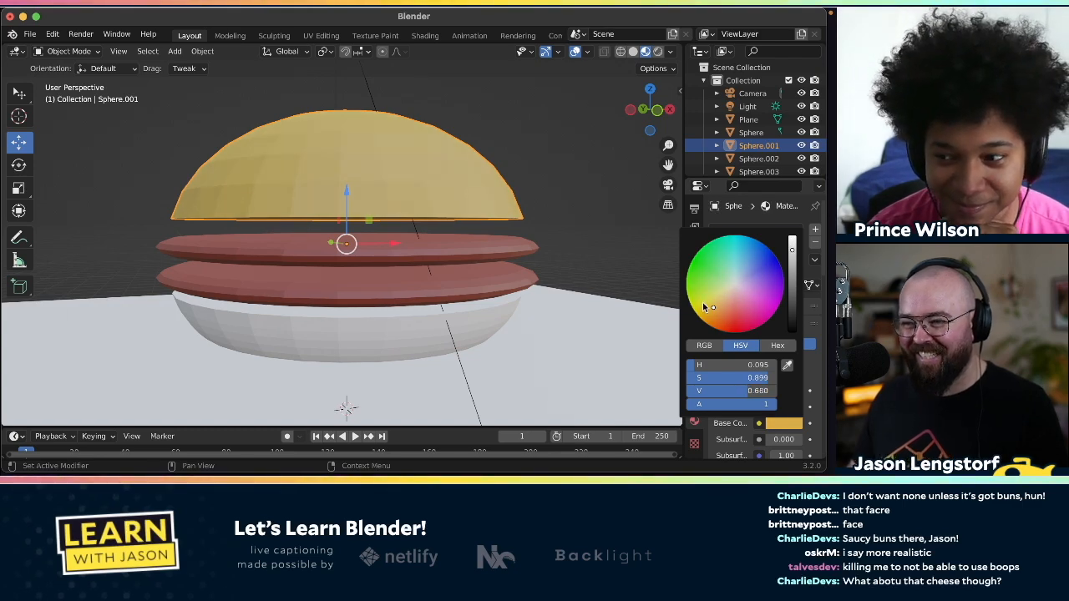
drag(714, 306, 715, 305)
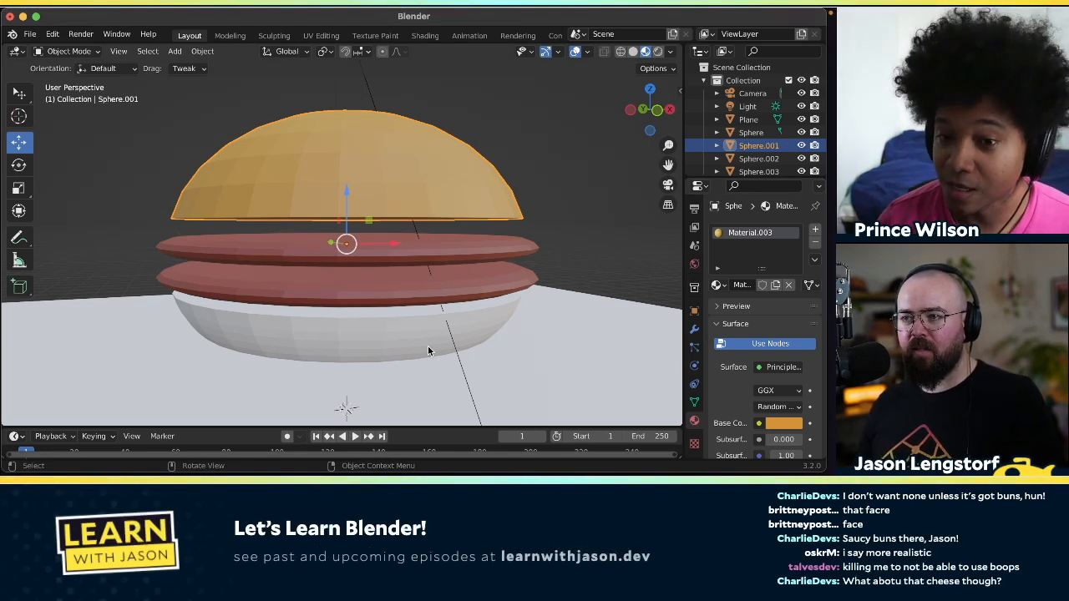
double_click(757, 233)
click(739, 246)
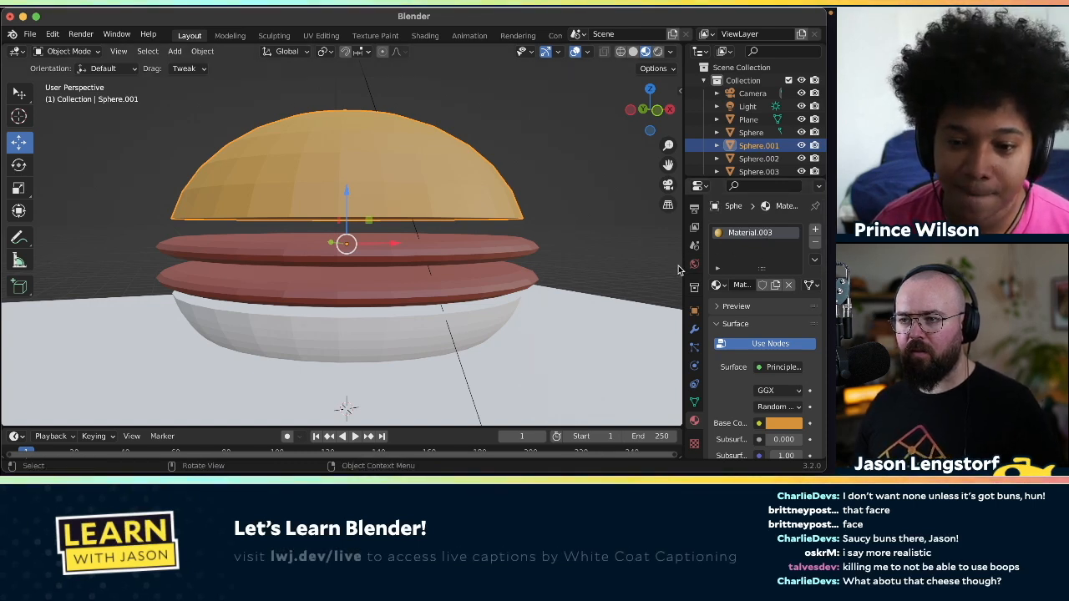
click(662, 286)
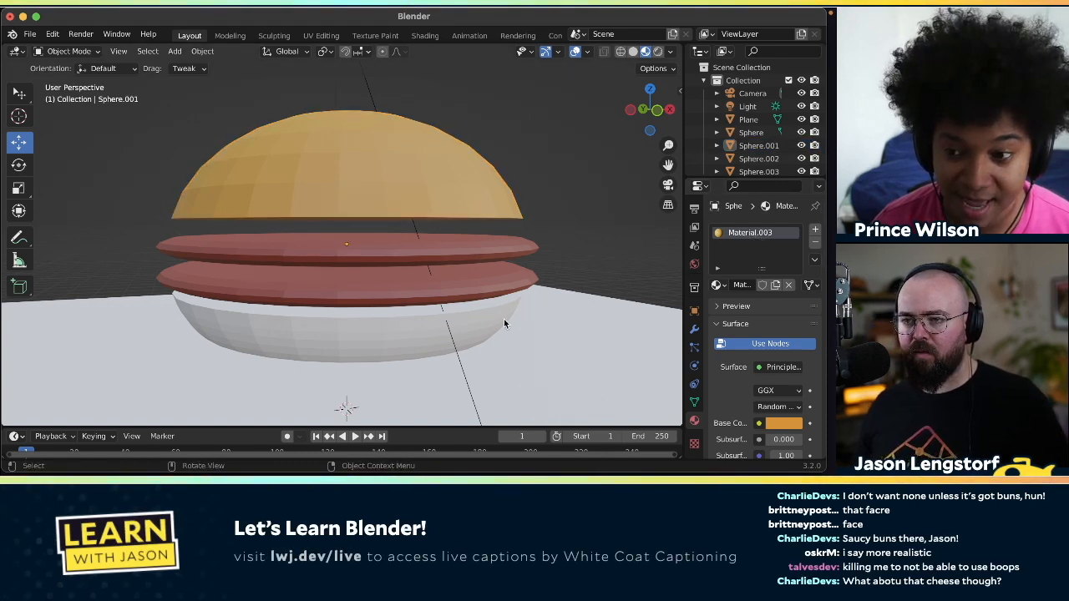
- Assign the top bun's existing Material.003 to the lower bun, deselect it, and check the burger from other angles
click(473, 331)
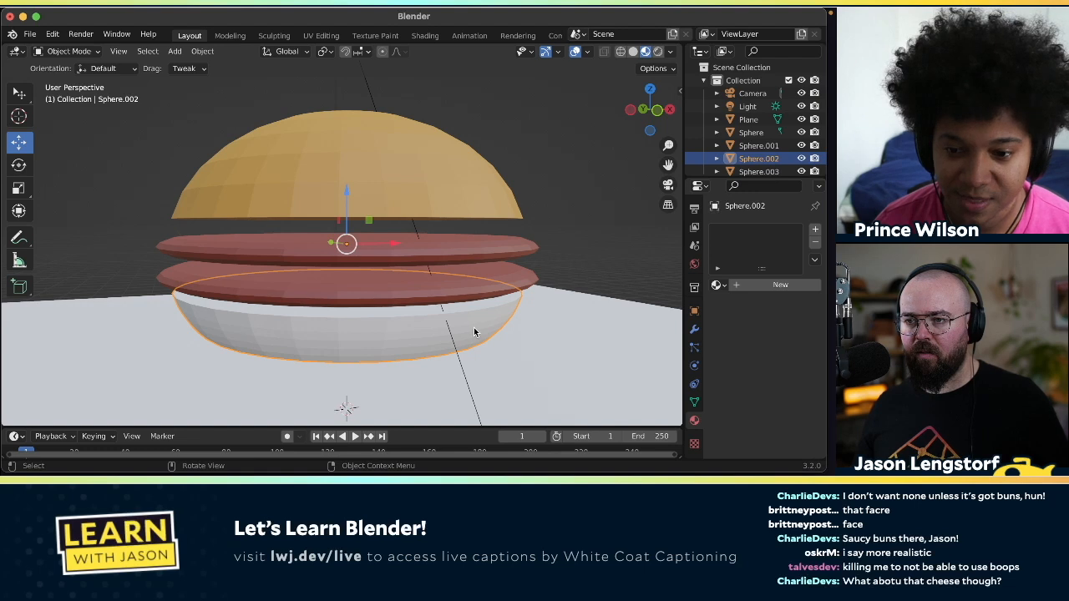
click(716, 285)
click(618, 341)
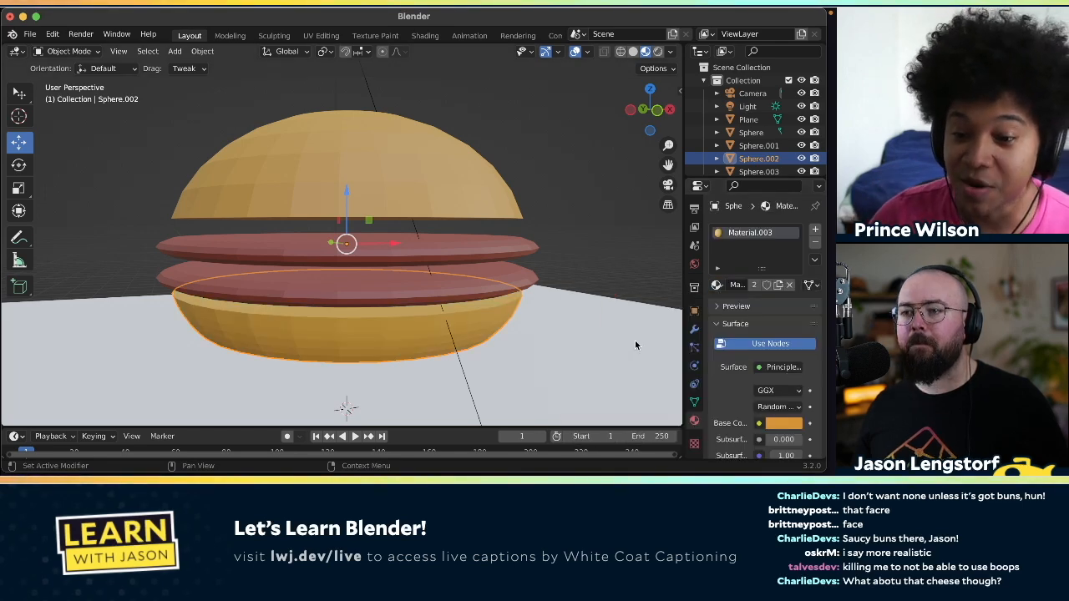
click(619, 248)
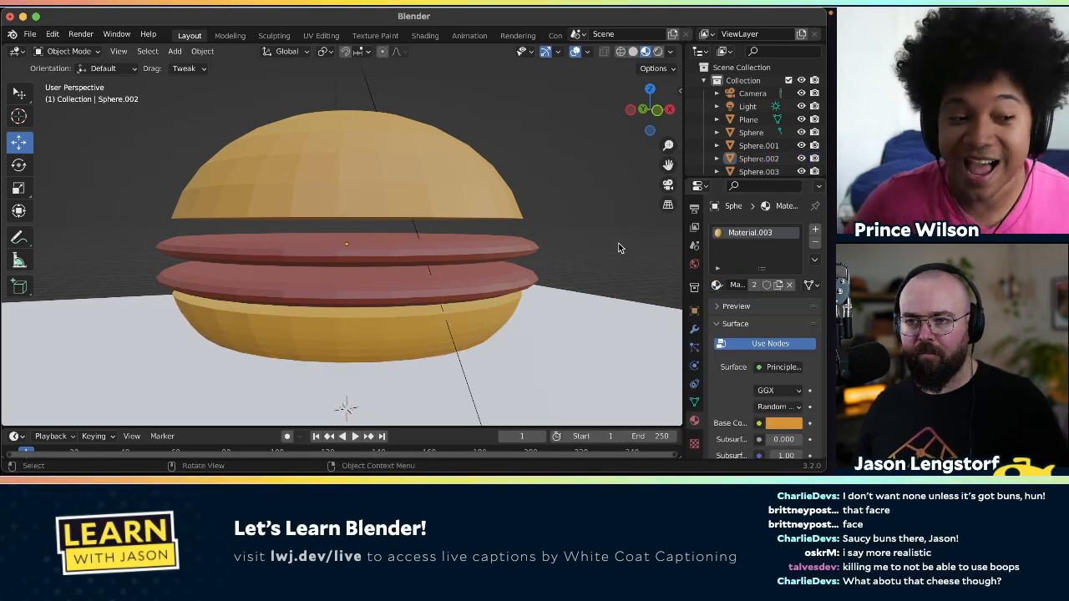
scroll(618, 248, right, 10)
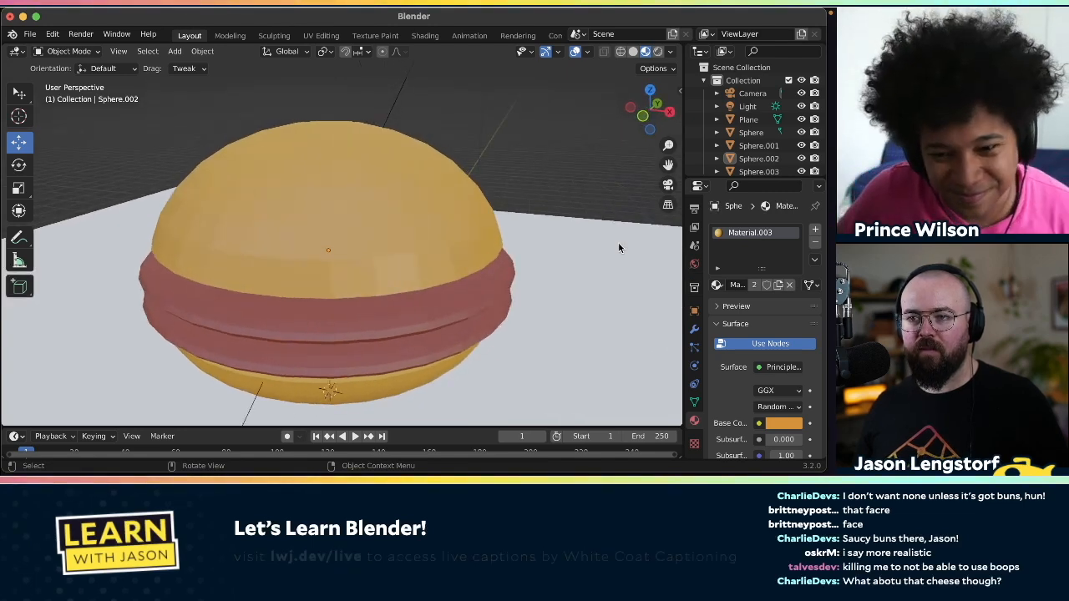
scroll(618, 247, up, 3)
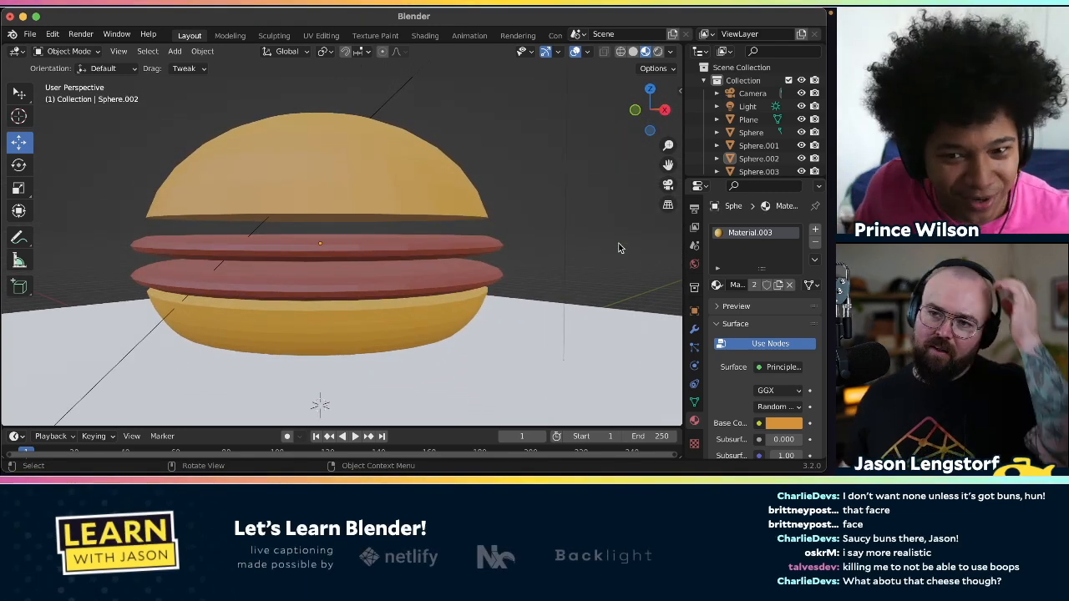
- Add a plane mesh and raise it along Z until it sits between the two patties
scroll(619, 248, down, 3)
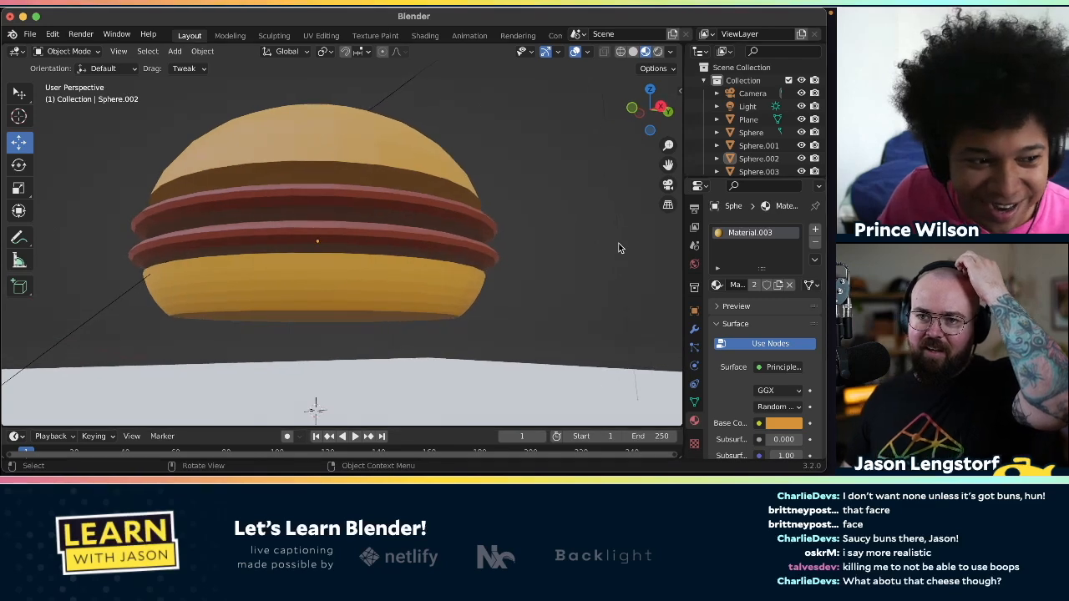
scroll(619, 248, up, 3)
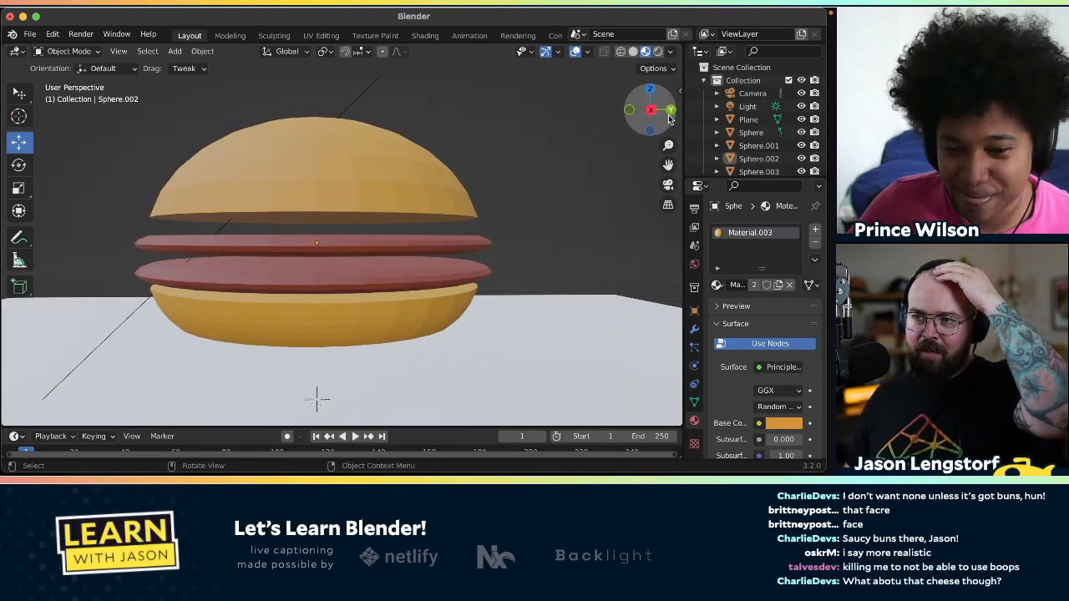
click(668, 117)
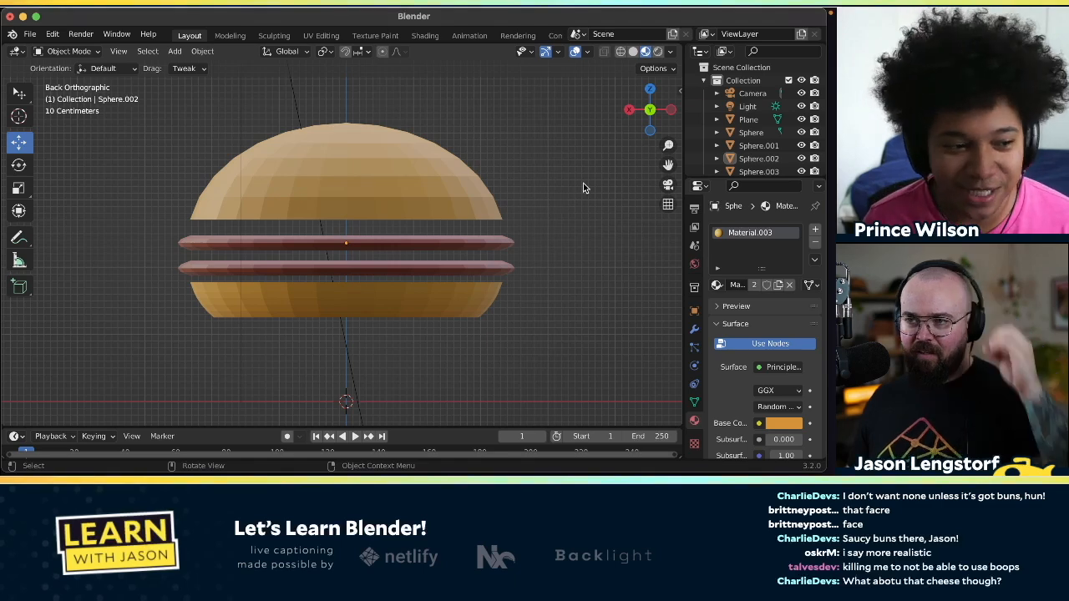
scroll(583, 185, down, 3)
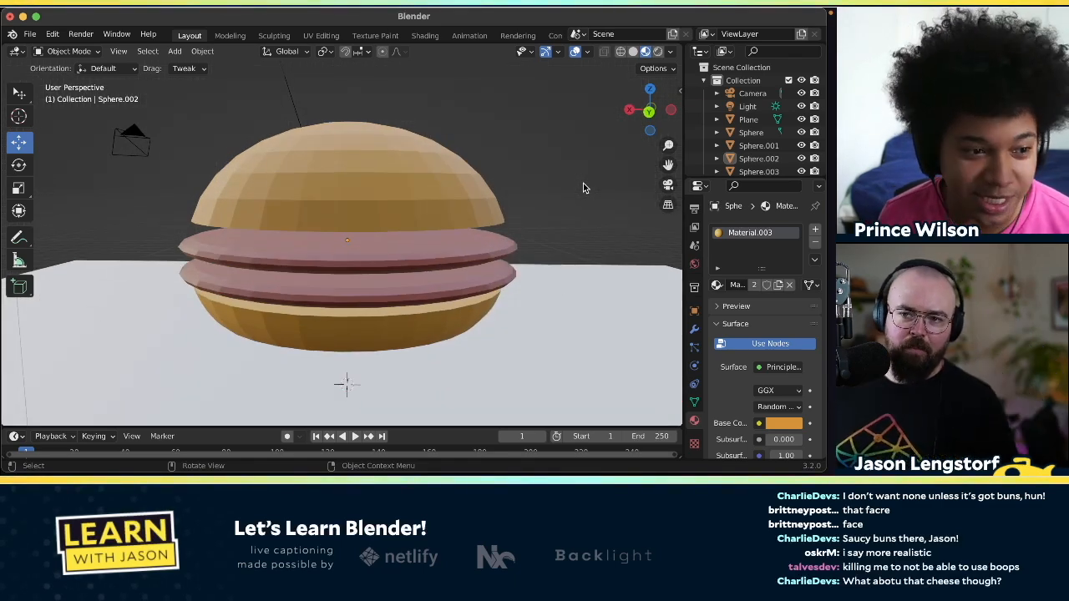
scroll(583, 187, down, 3)
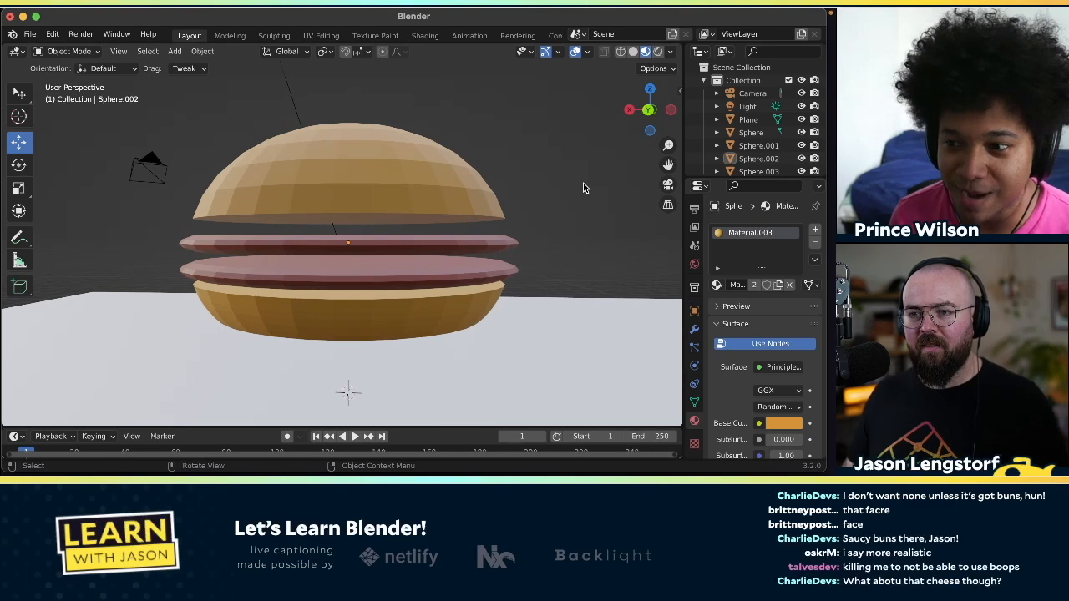
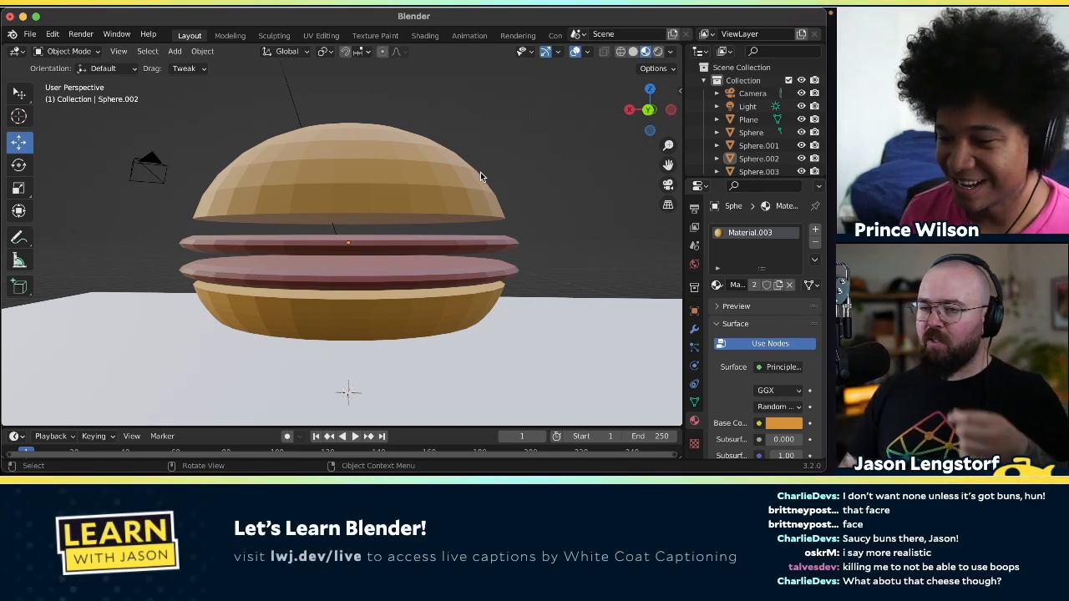
key(shift+a)
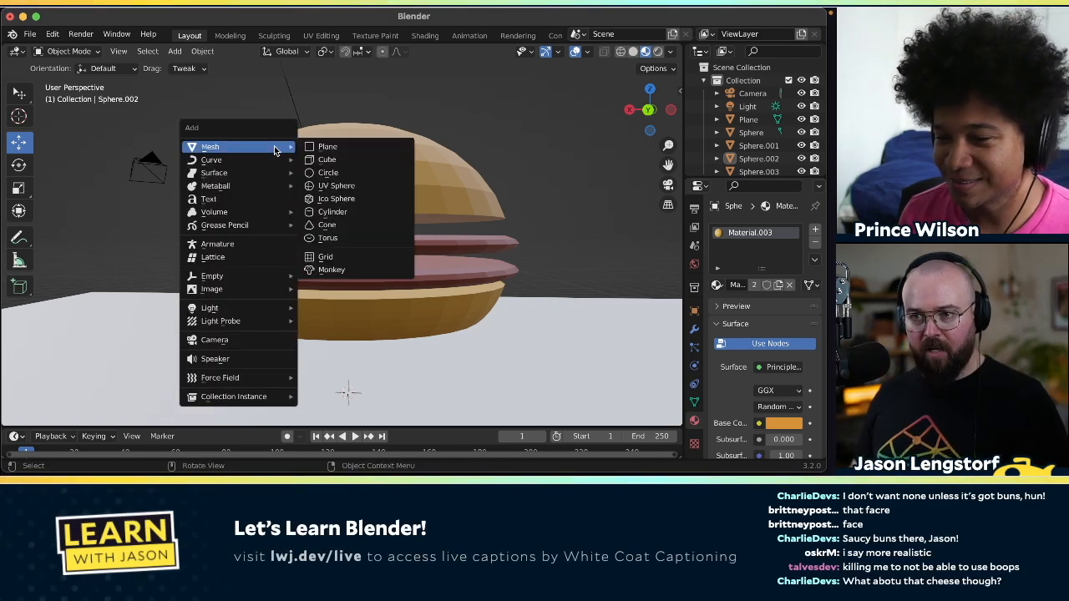
mouse_move(217, 147)
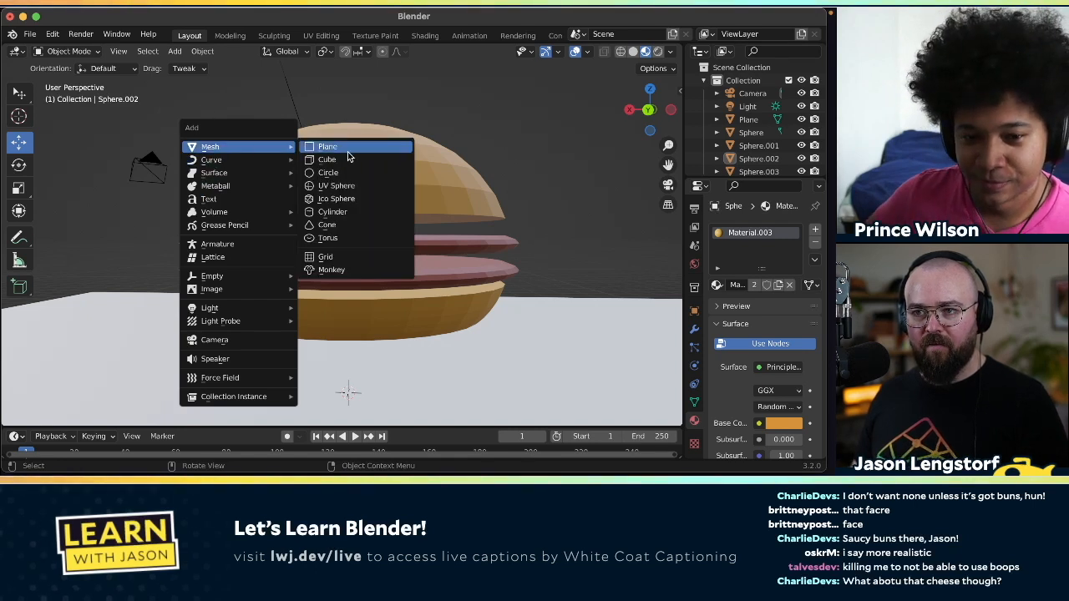
click(349, 153)
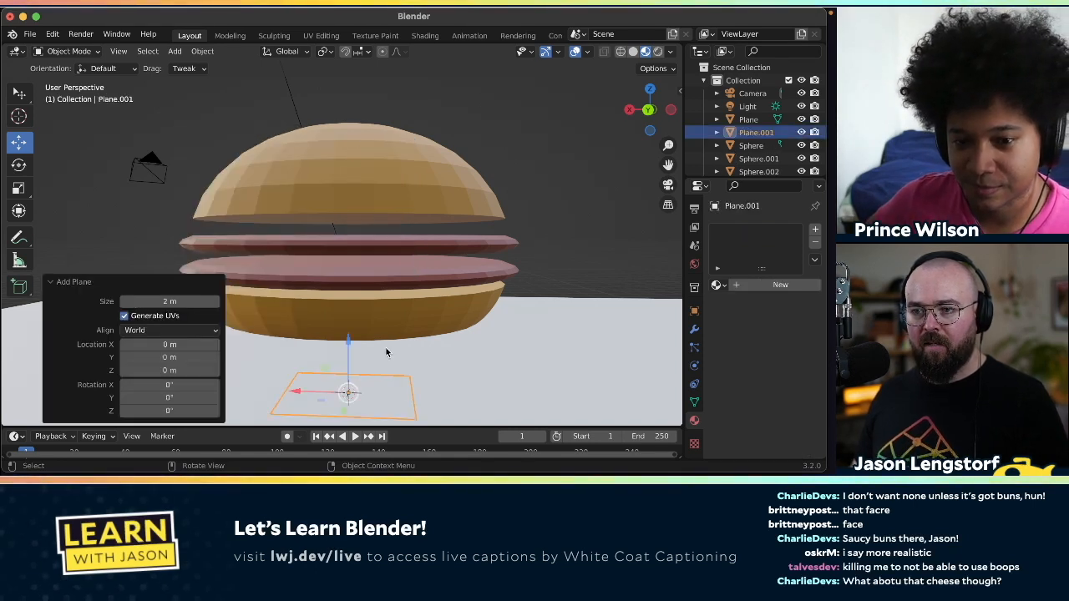
drag(349, 348, 350, 208)
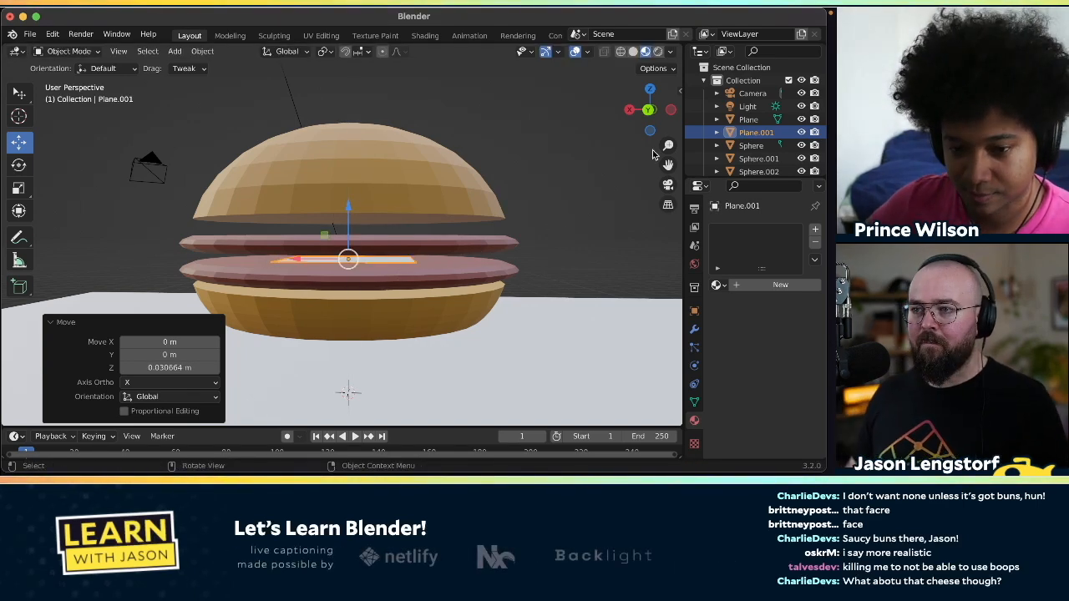
- Give the new plane its own material with a yellow base colour
click(733, 289)
click(778, 424)
drag(716, 311, 694, 310)
scroll(452, 256, up, 5)
scroll(452, 256, right, 5)
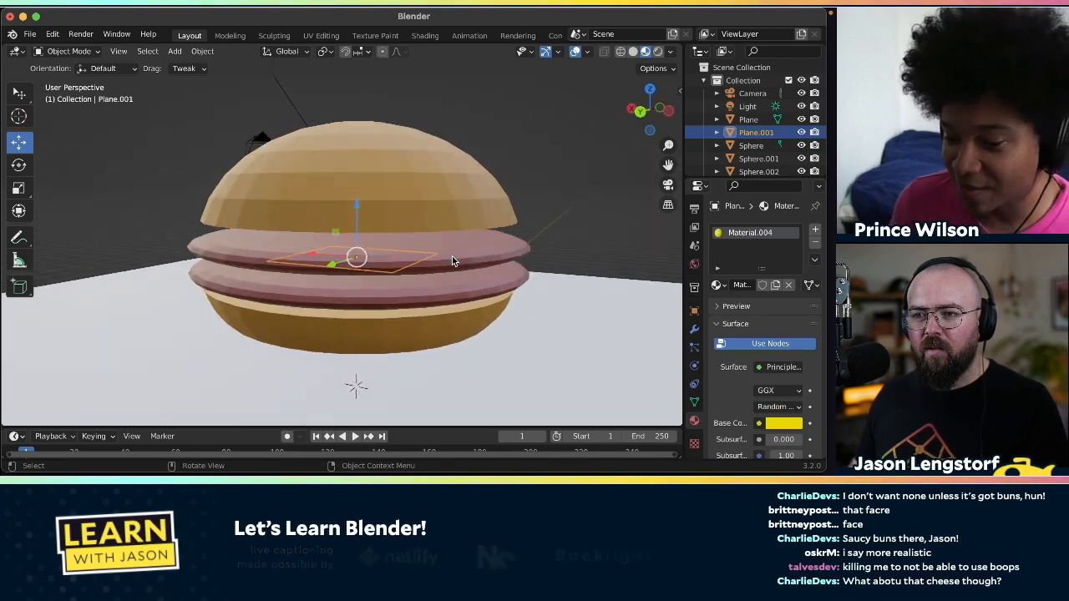
scroll(451, 255, down, 5)
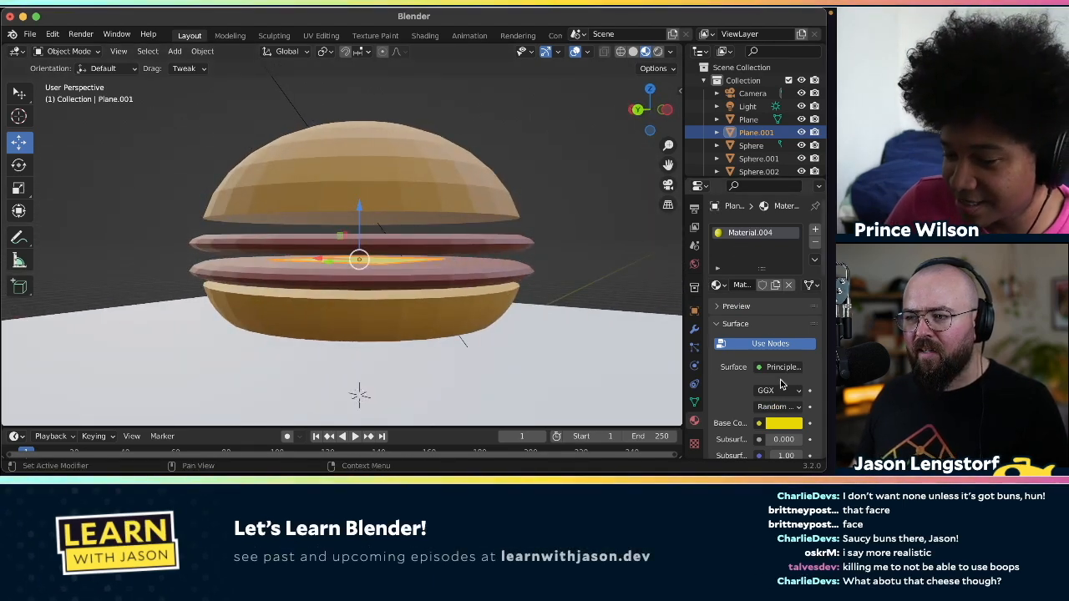
- Adjust the cheese plane's base colour to a bright yellow with hue 0.133, saturation 1.000 and value 1.000
click(780, 423)
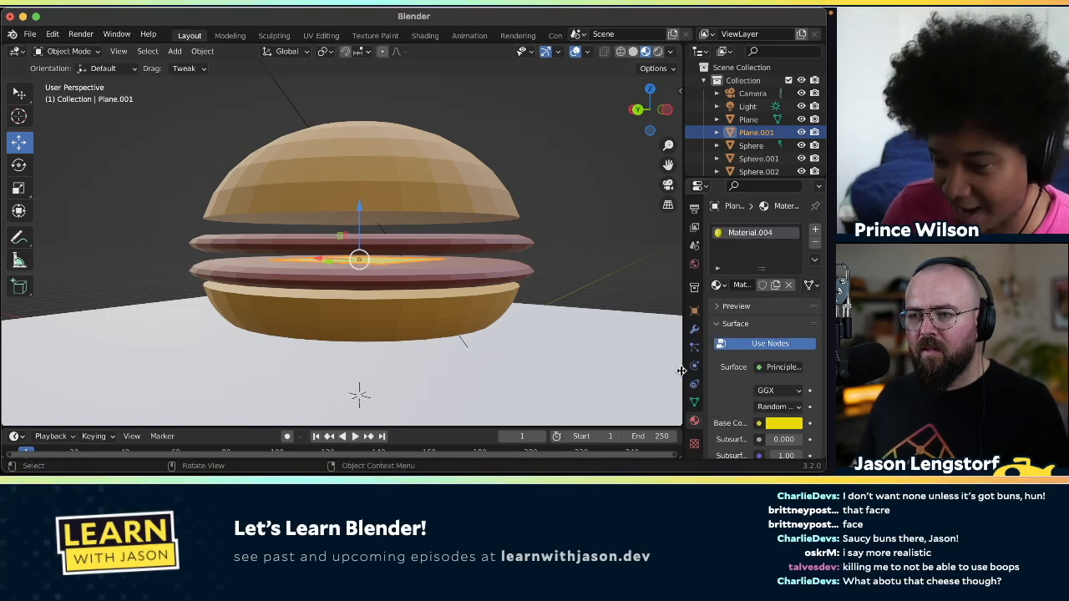
scroll(375, 271, up, 3)
right_click(375, 270)
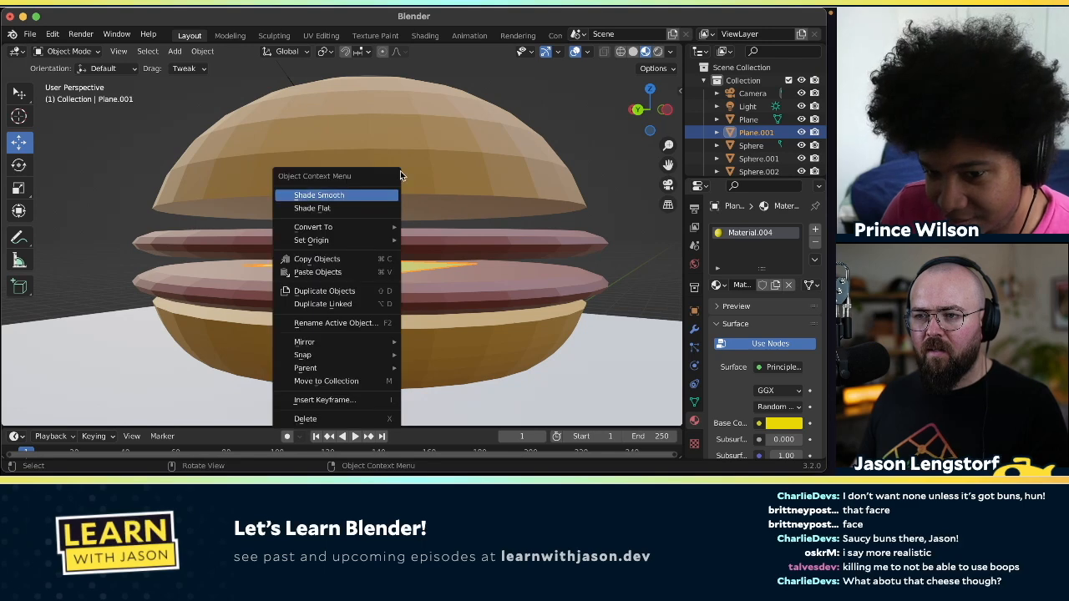
scroll(394, 281, up, 5)
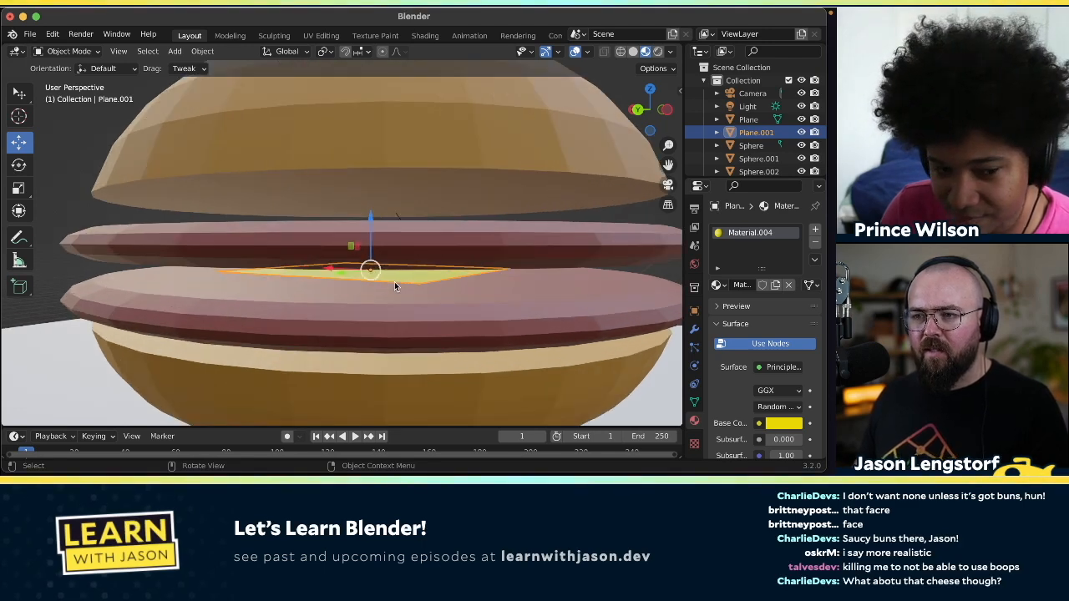
scroll(399, 289, up, 5)
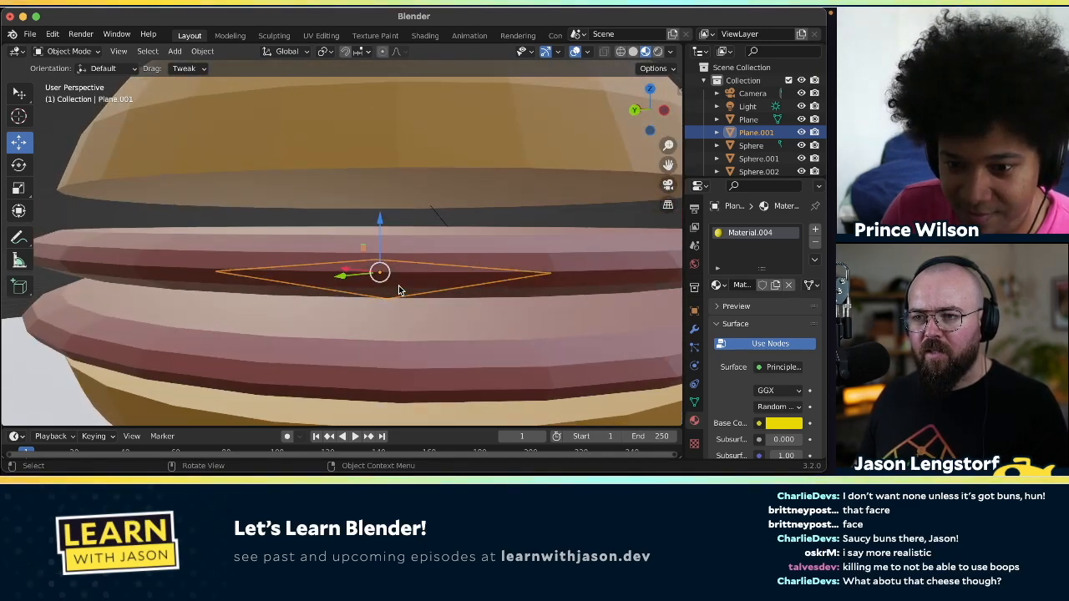
scroll(398, 290, down, 2)
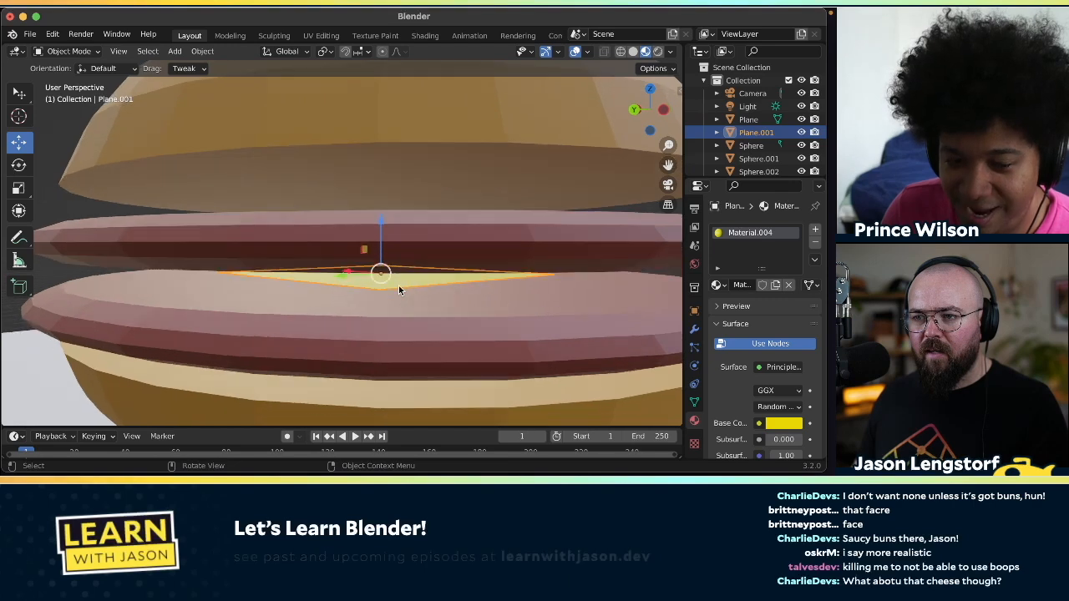
click(783, 424)
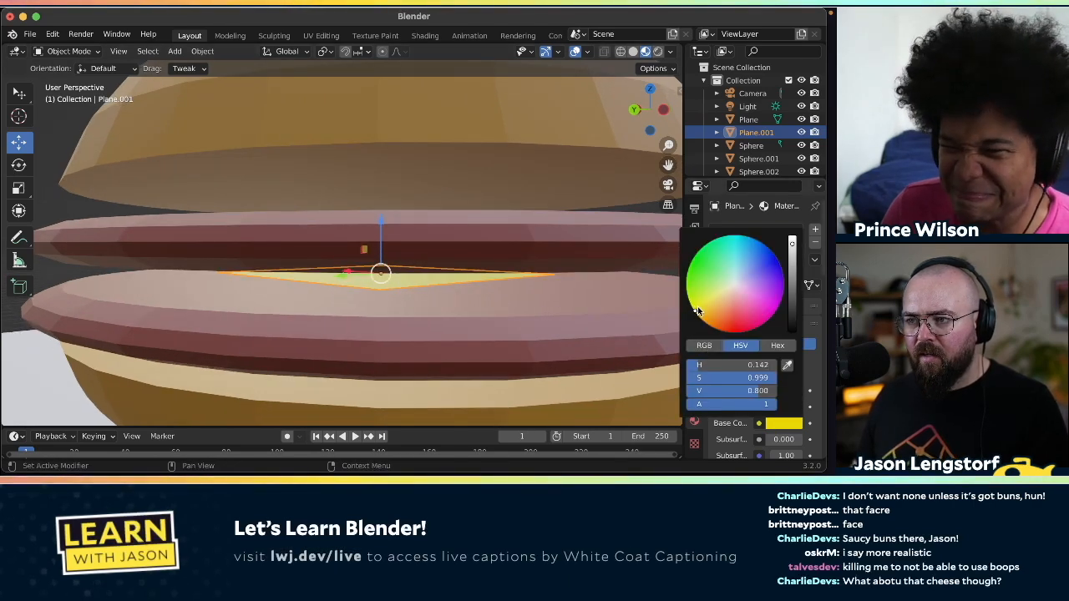
drag(704, 310, 706, 299)
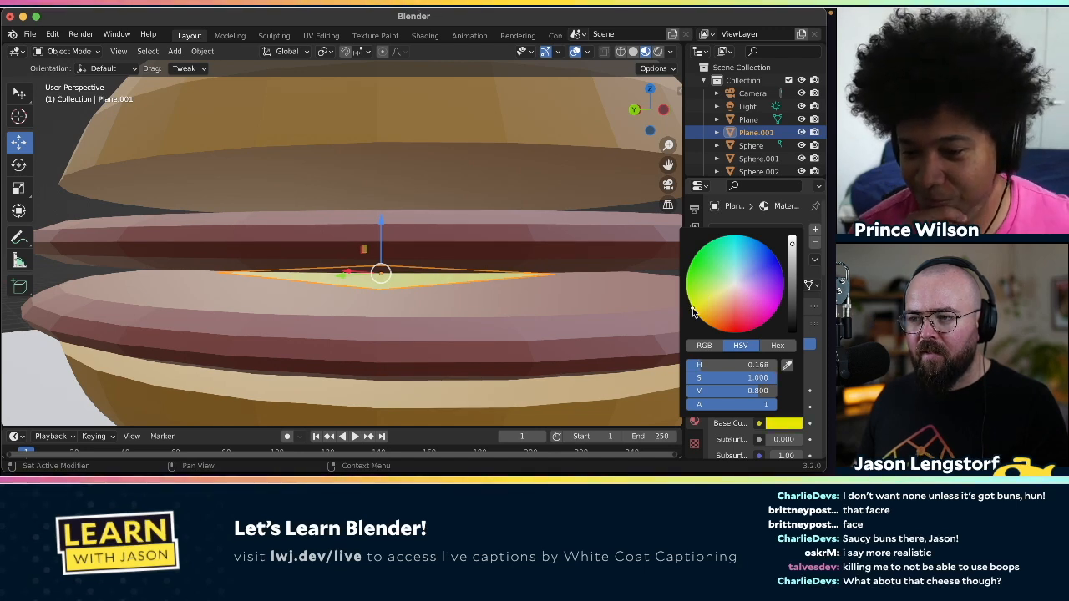
drag(764, 389, 789, 390)
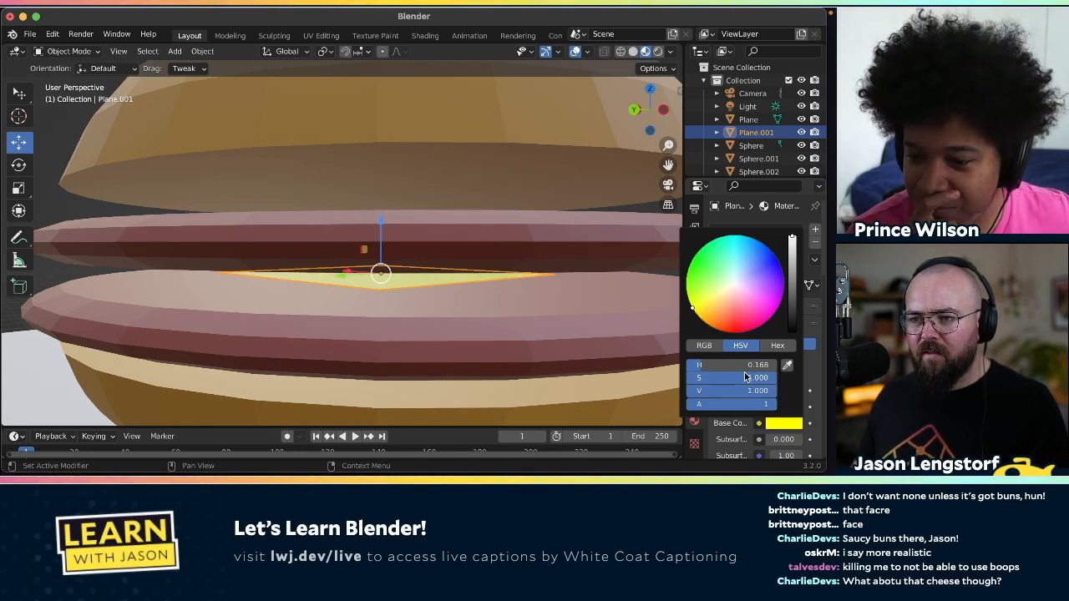
drag(723, 364, 718, 364)
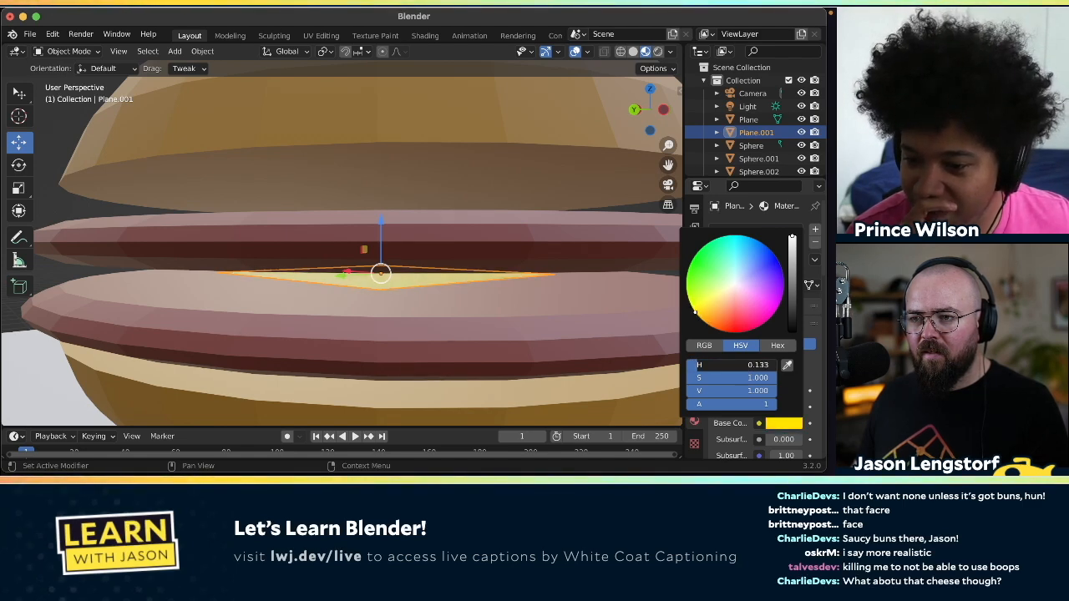
- Reselect the cheese plane between the patties and raise it by about 0.005 m along Z
click(36, 383)
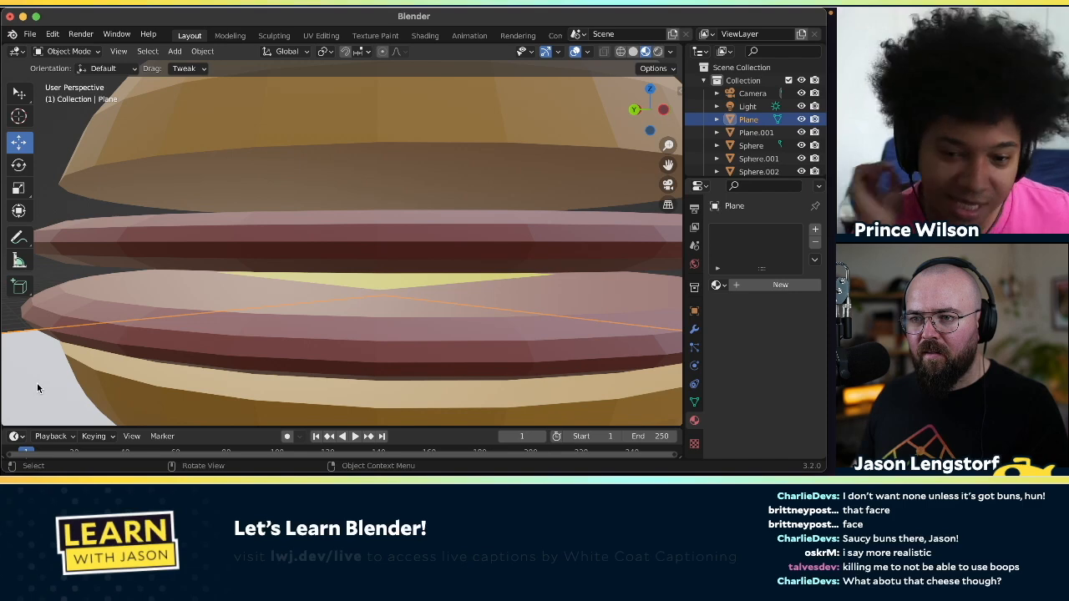
click(380, 287)
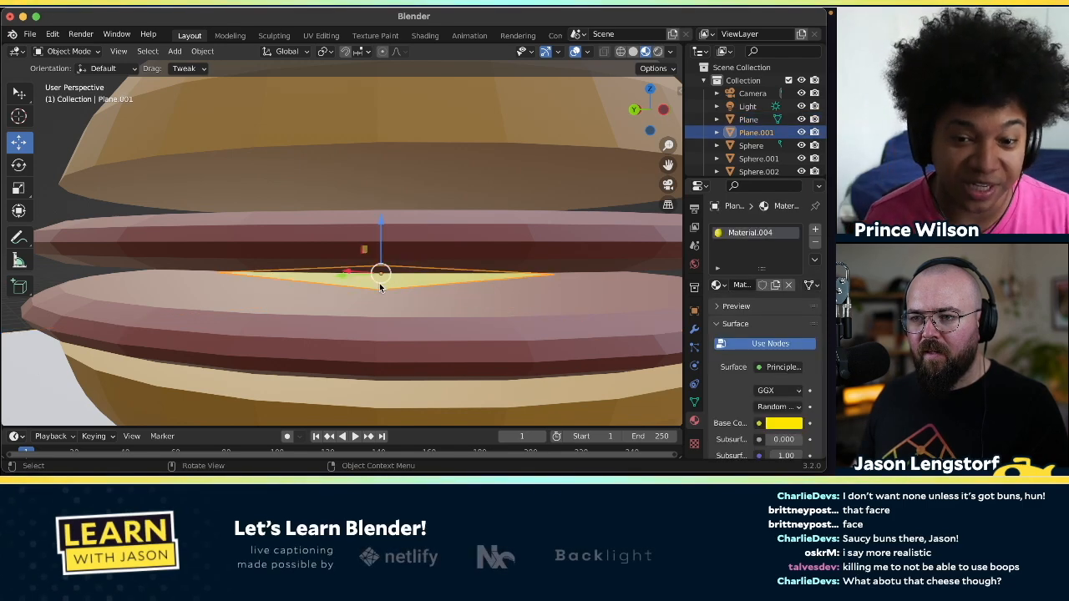
drag(383, 225, 379, 220)
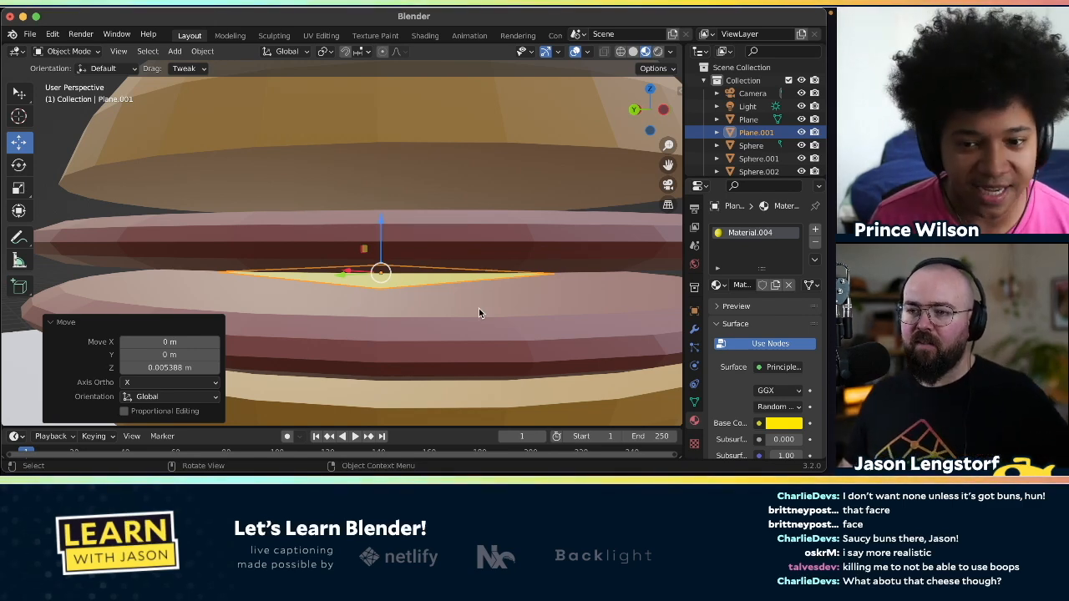
- Scale the cheese plane uniformly by about 2.239 so its corners extend past the patties
click(18, 188)
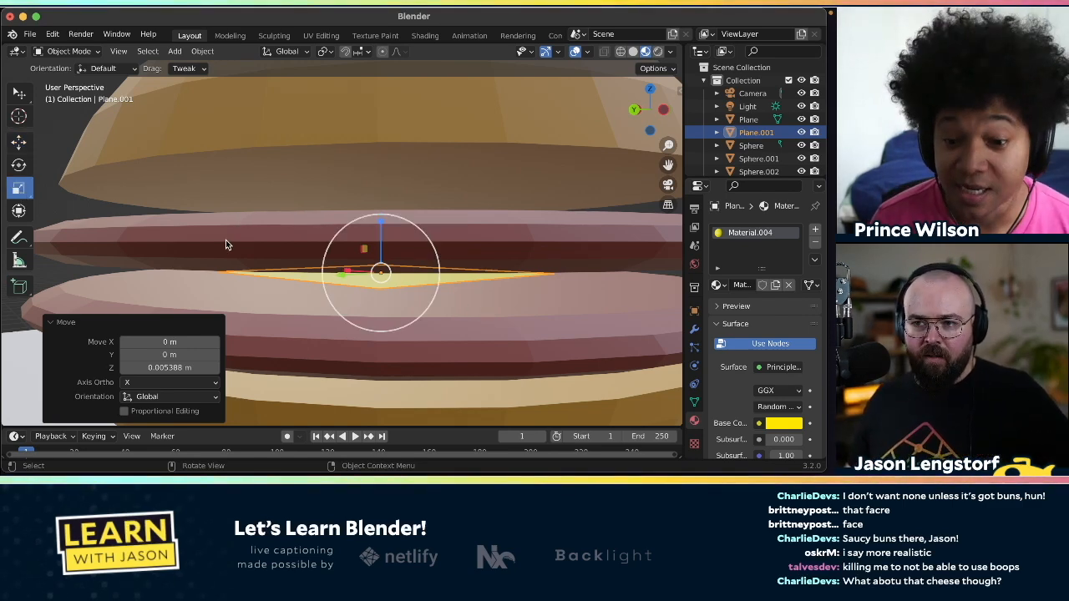
drag(372, 277, 344, 281)
middle_drag(344, 281, 344, 288)
scroll(344, 285, up, 10)
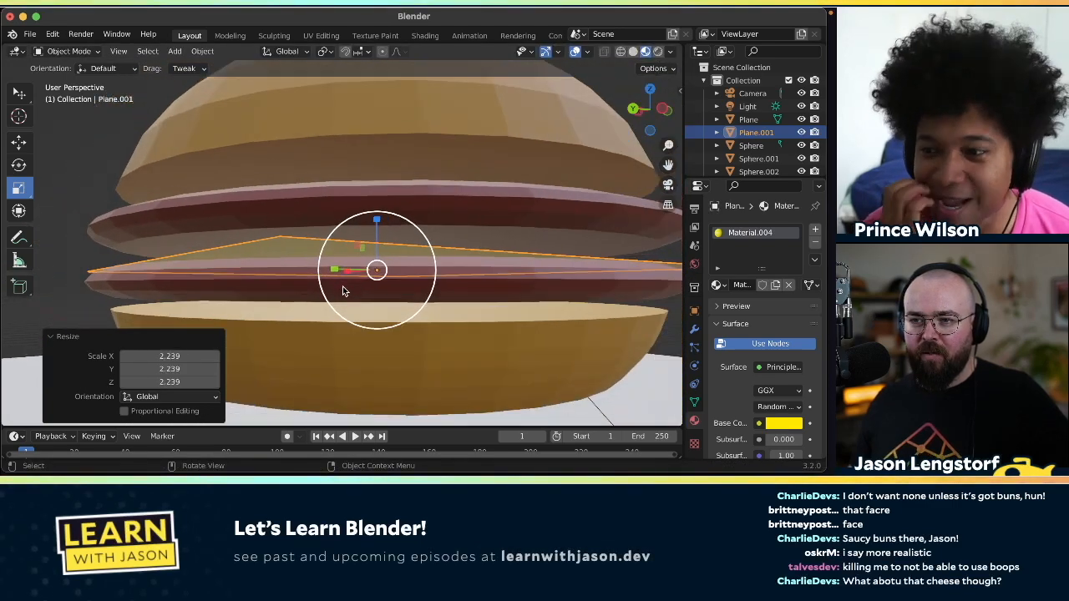
- Examine from several angles how the enlarged cheese slice sits between the patties, with the slice deselected
scroll(338, 294, down, 5)
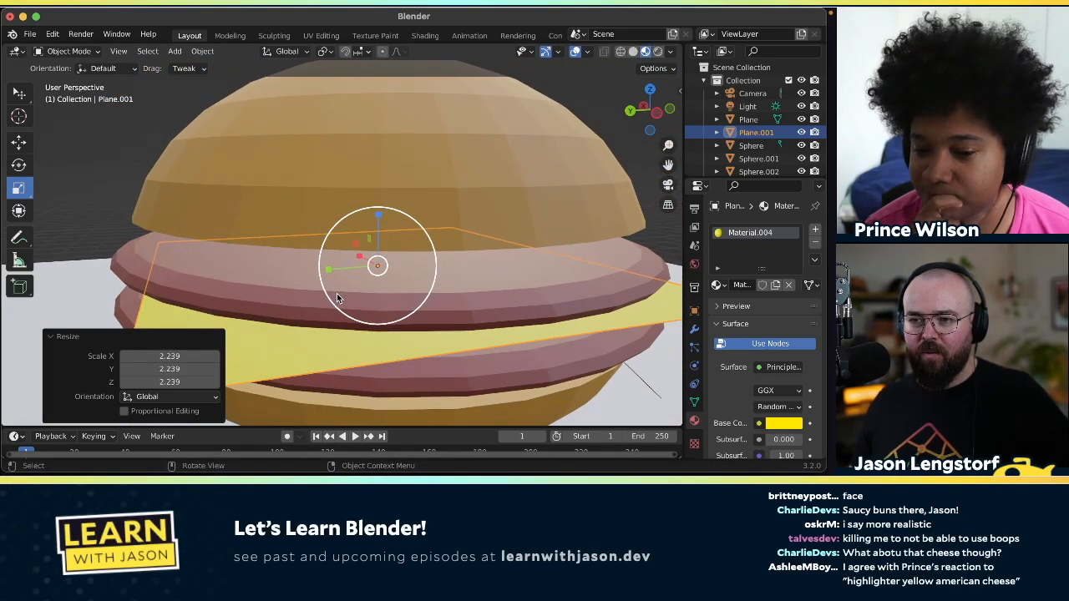
scroll(337, 294, down, 5)
scroll(338, 294, up, 5)
scroll(338, 294, right, 10)
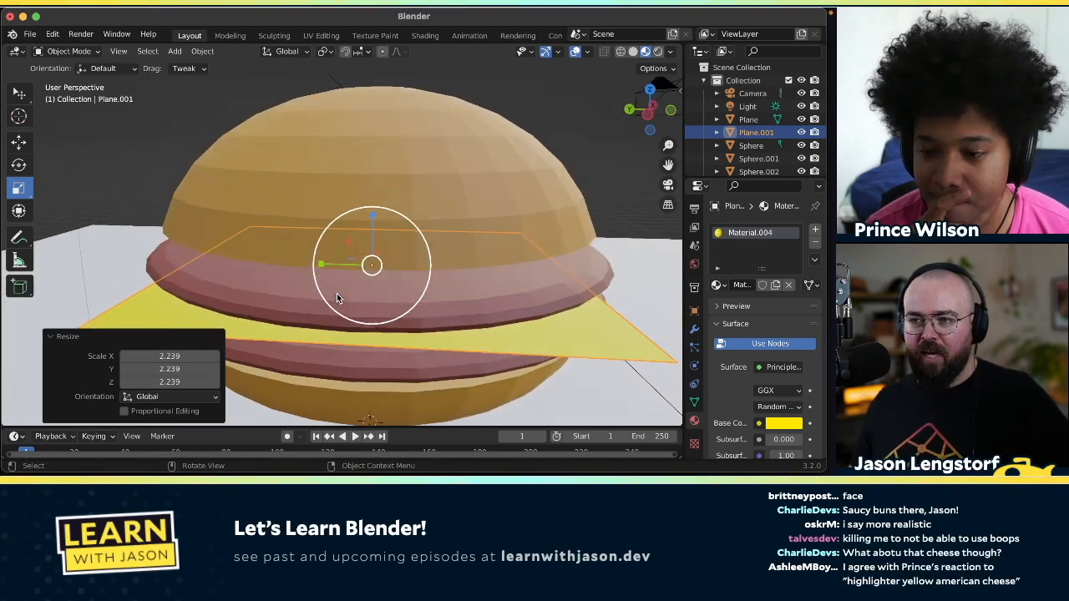
scroll(338, 294, down, 5)
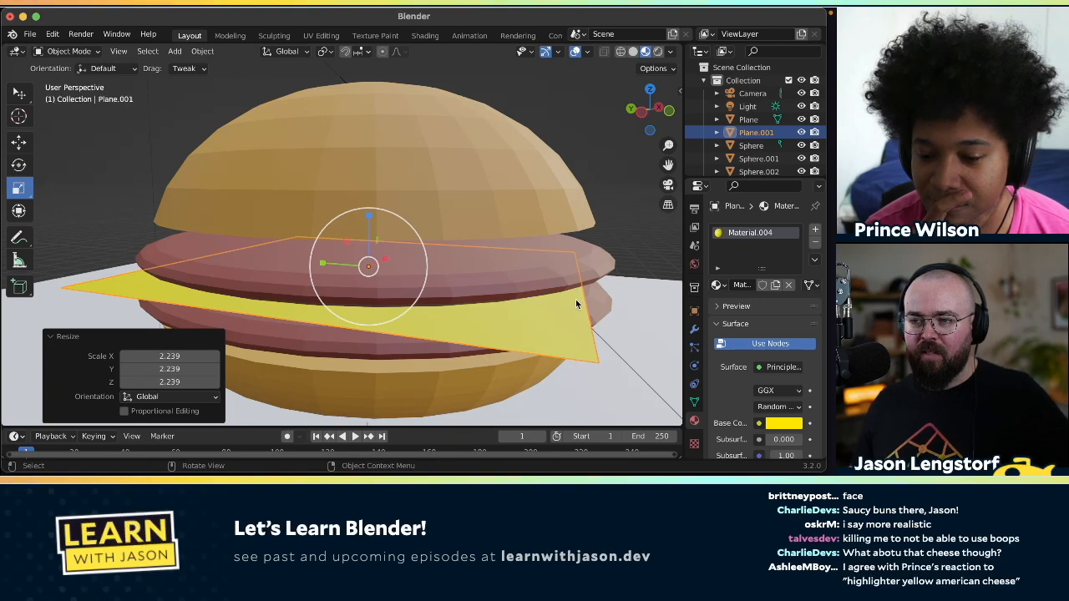
scroll(477, 318, down, 5)
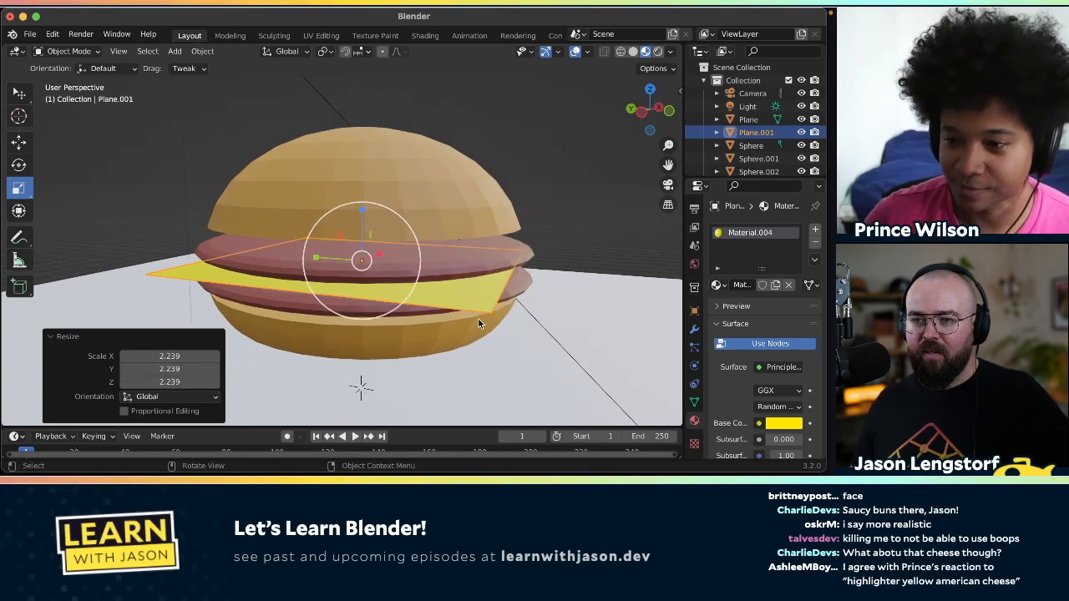
scroll(477, 319, up, 5)
click(501, 334)
scroll(516, 338, right, 10)
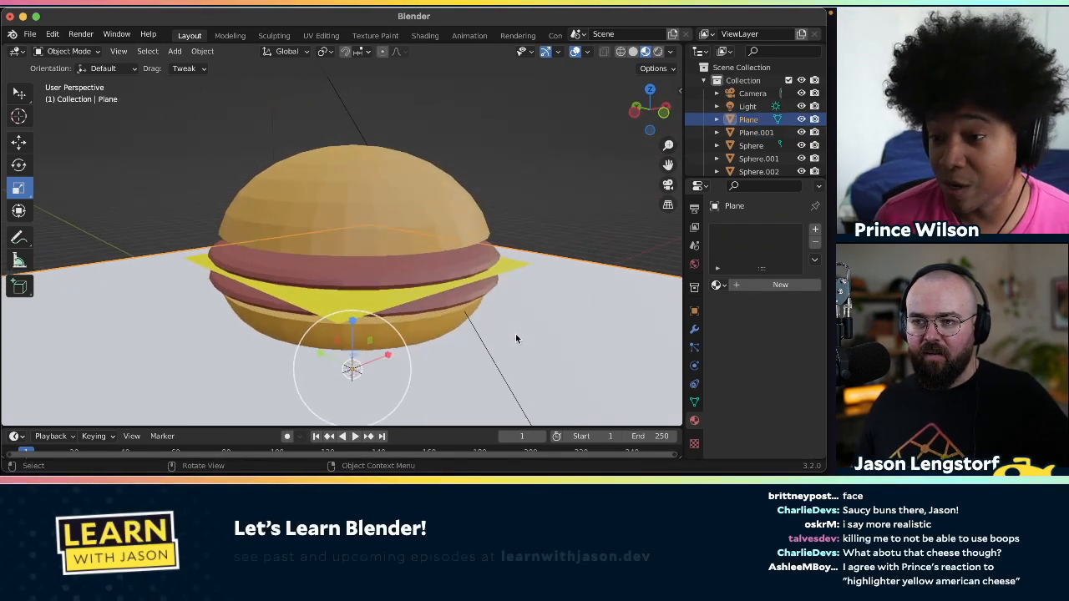
scroll(515, 337, right, 10)
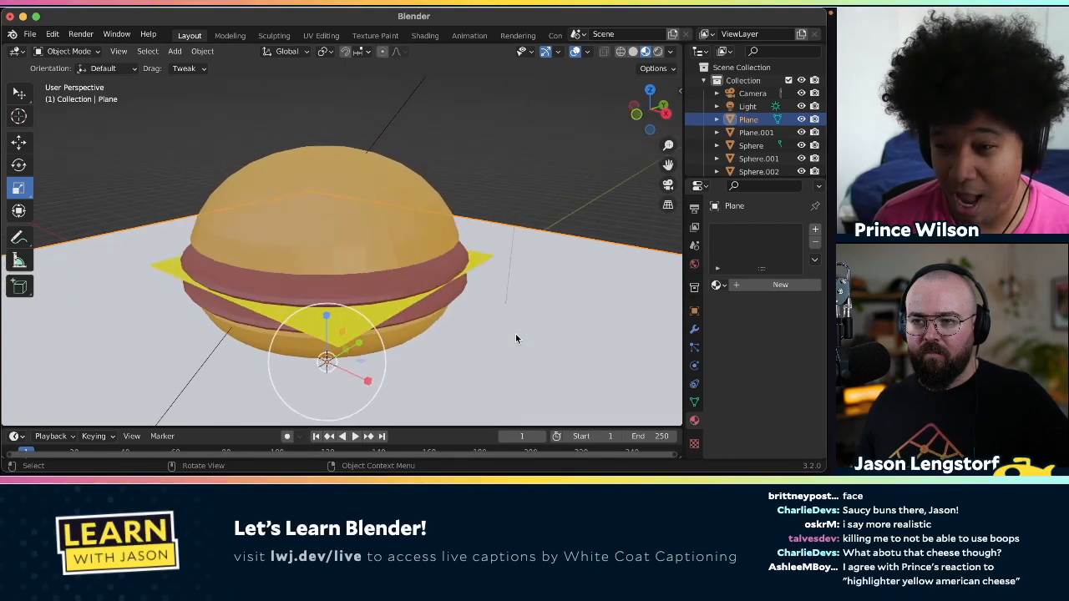
scroll(516, 338, down, 3)
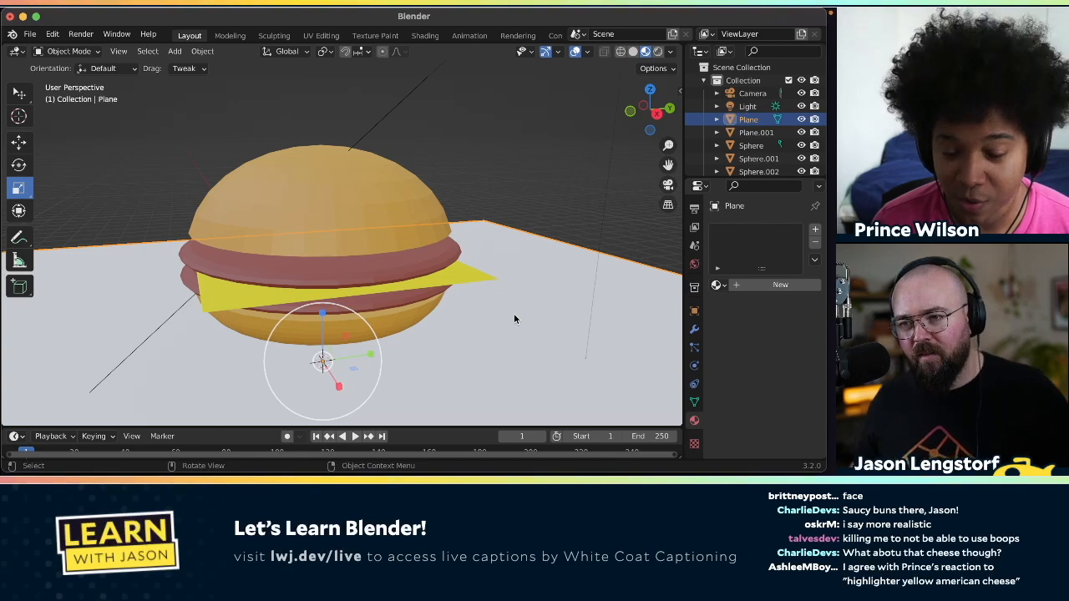
- Enter Edit Mode on the cheese plane, try to move its outer corner vertex with proportional editing, and undo the move
click(455, 279)
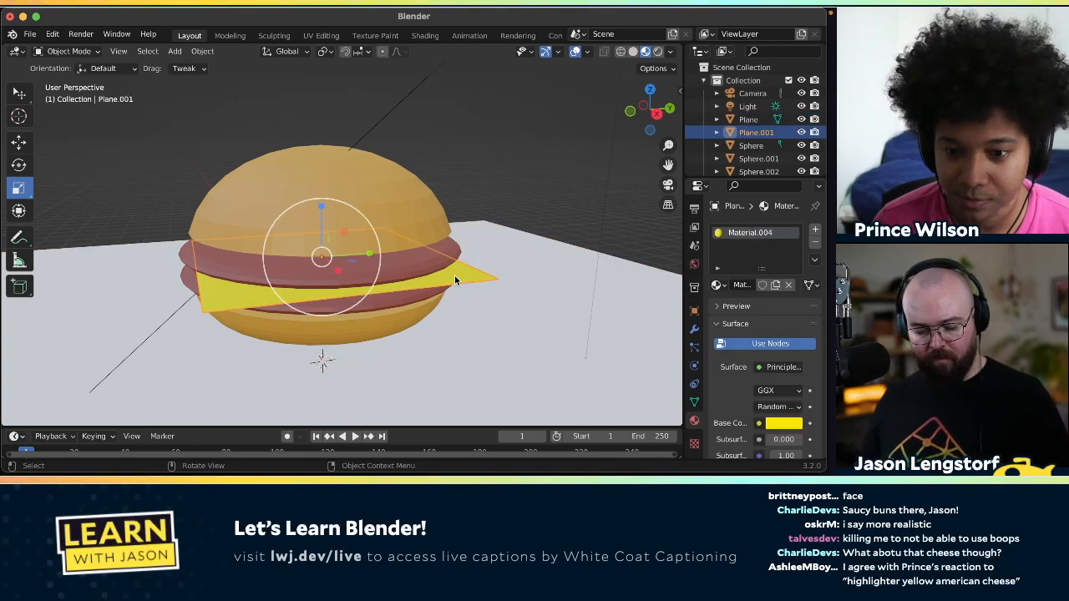
key(Tab)
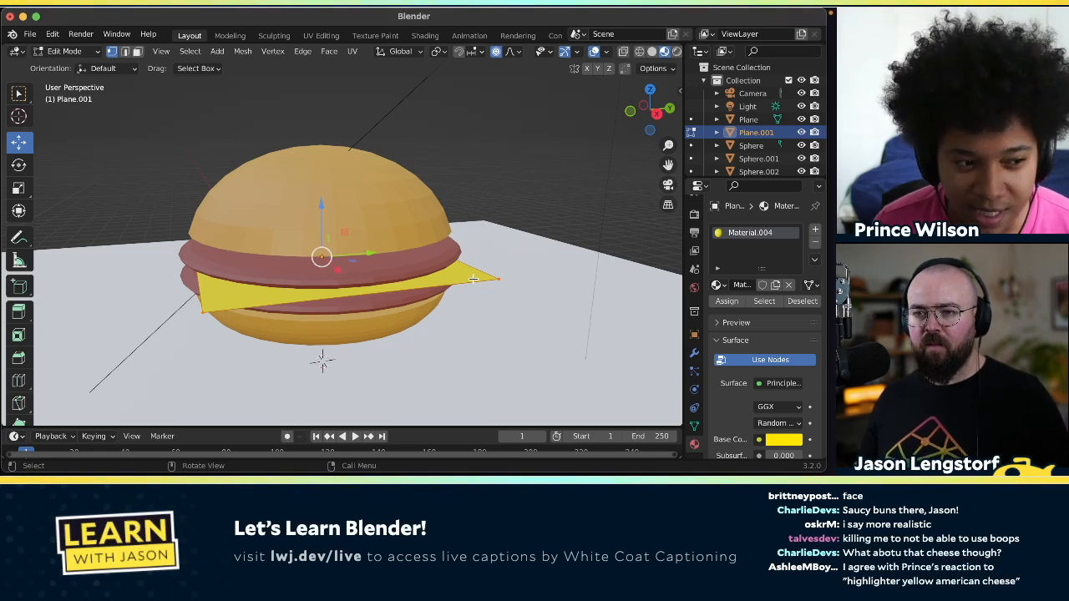
click(473, 278)
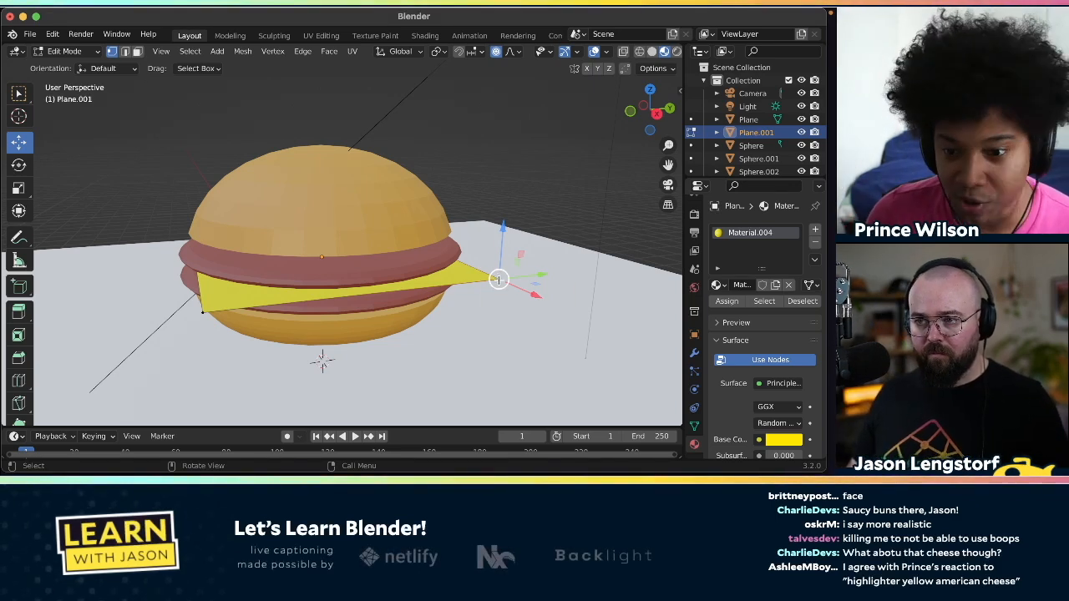
drag(497, 278, 476, 226)
key(super+z)
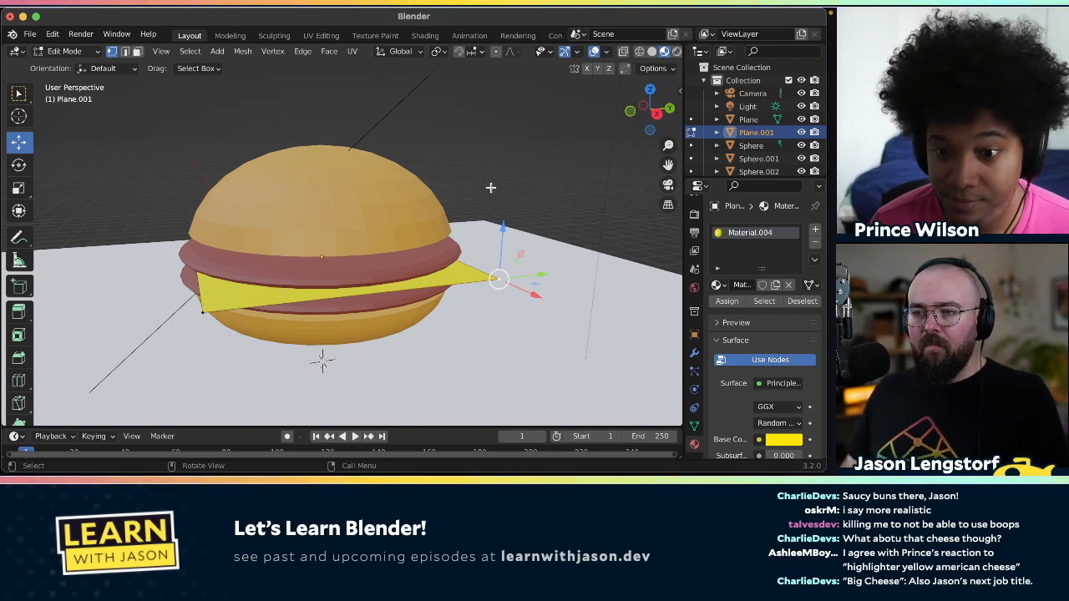
- Try to subdivide the cheese plane from its single selected corner vertex, adjusting the number of cuts to 8
right_click(473, 283)
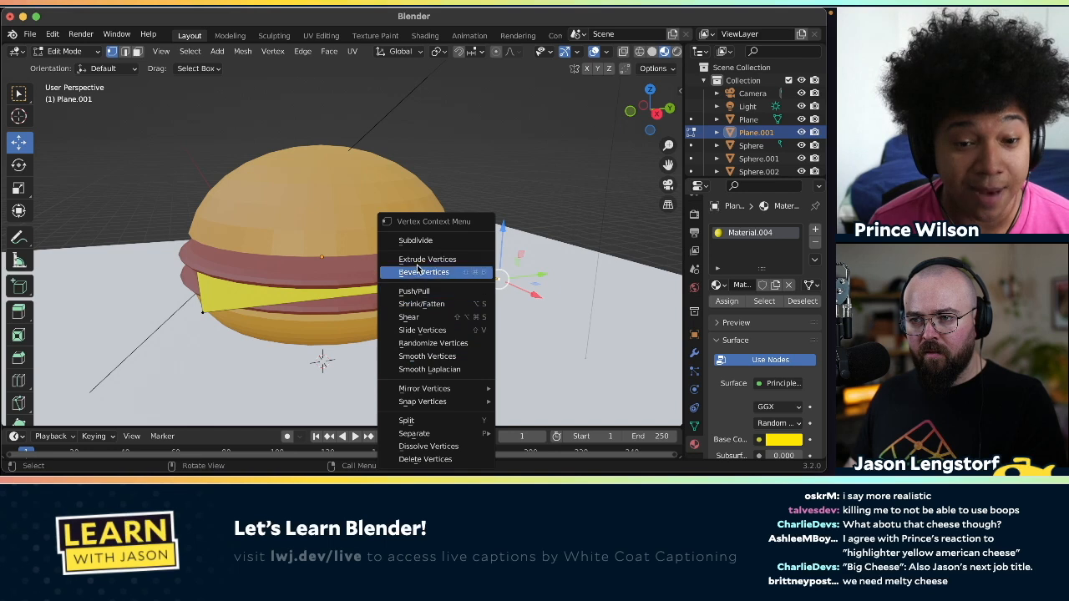
click(415, 240)
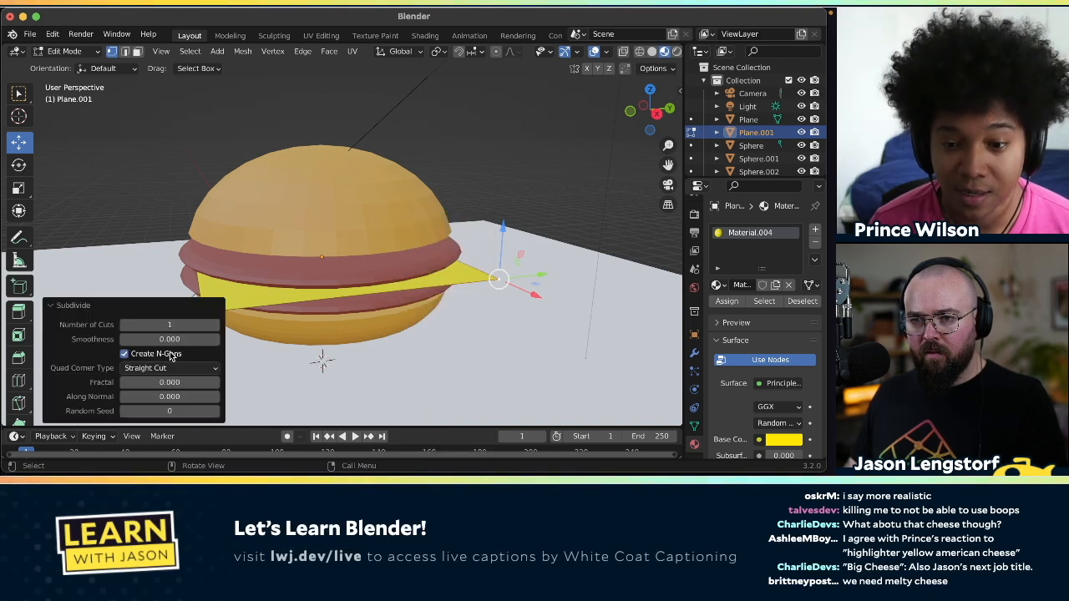
drag(166, 325, 169, 325)
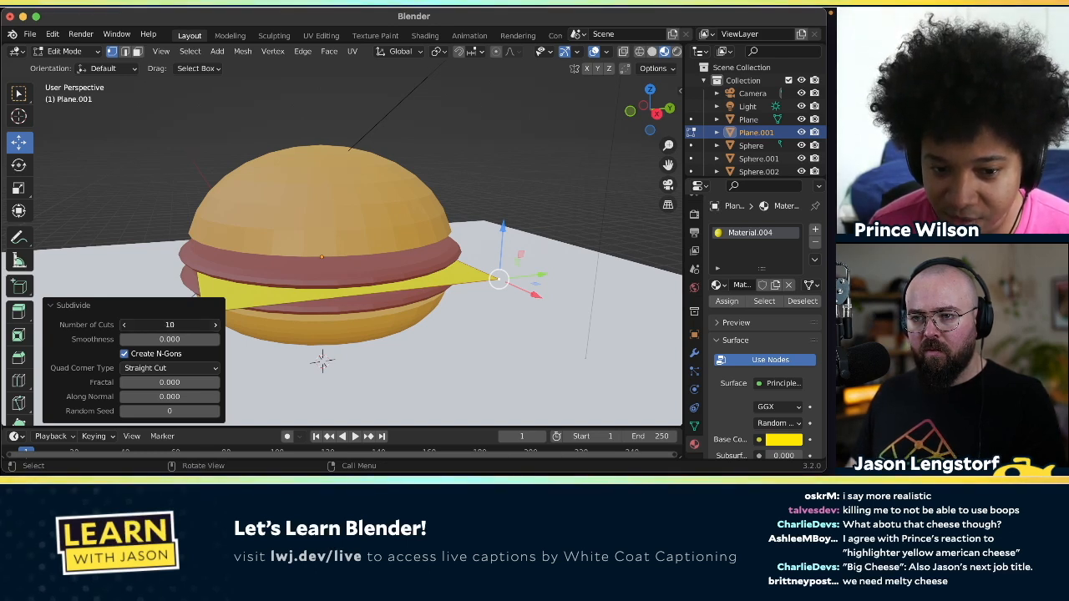
drag(168, 323, 155, 322)
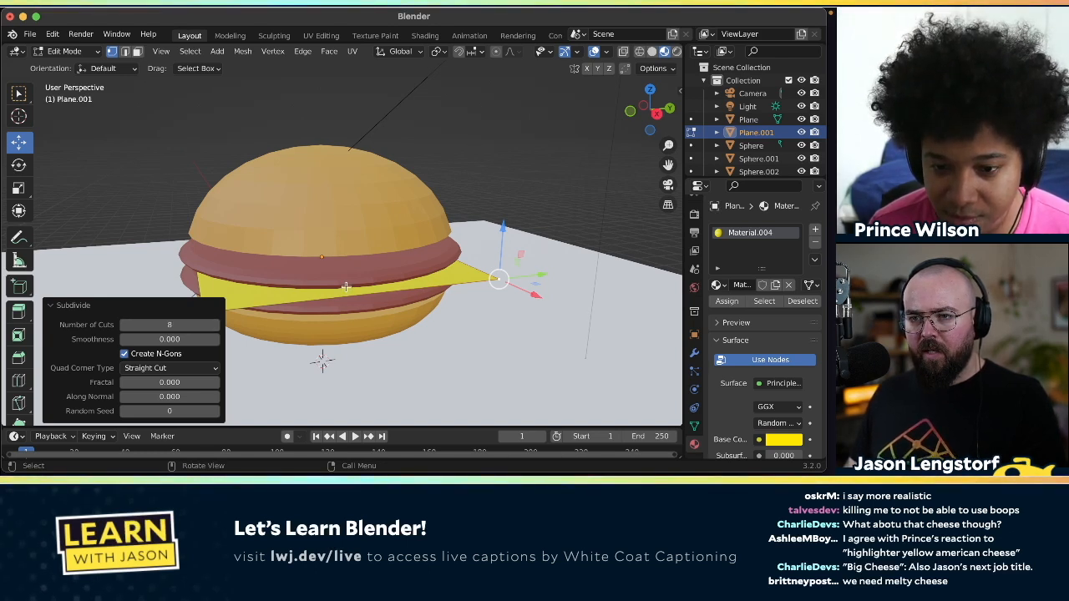
key(g)
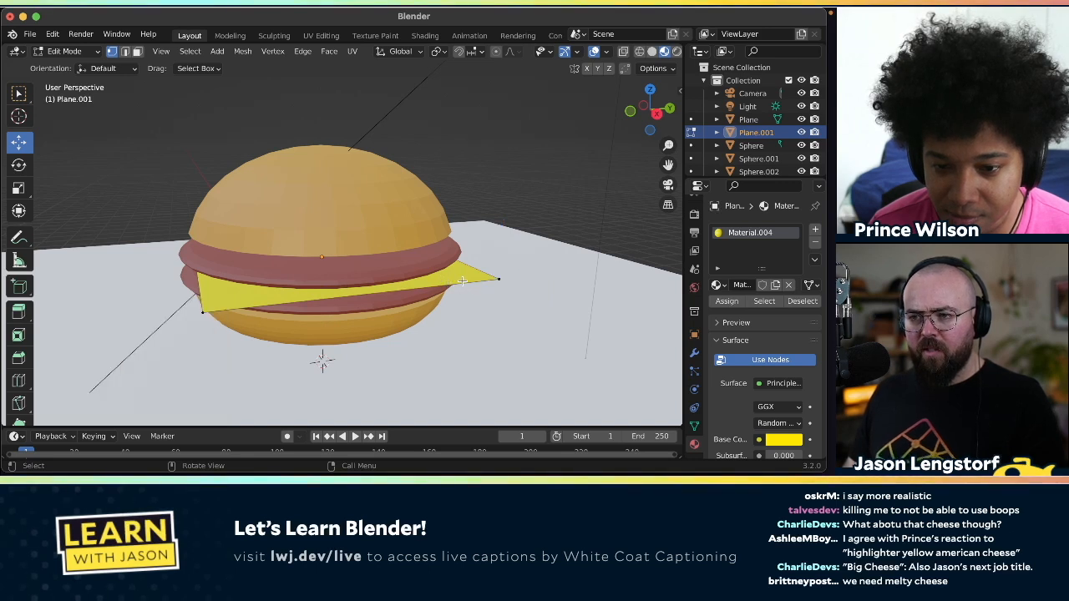
- Try to subdivide one edge of the cheese plane with 10 cuts
alt+click(471, 282)
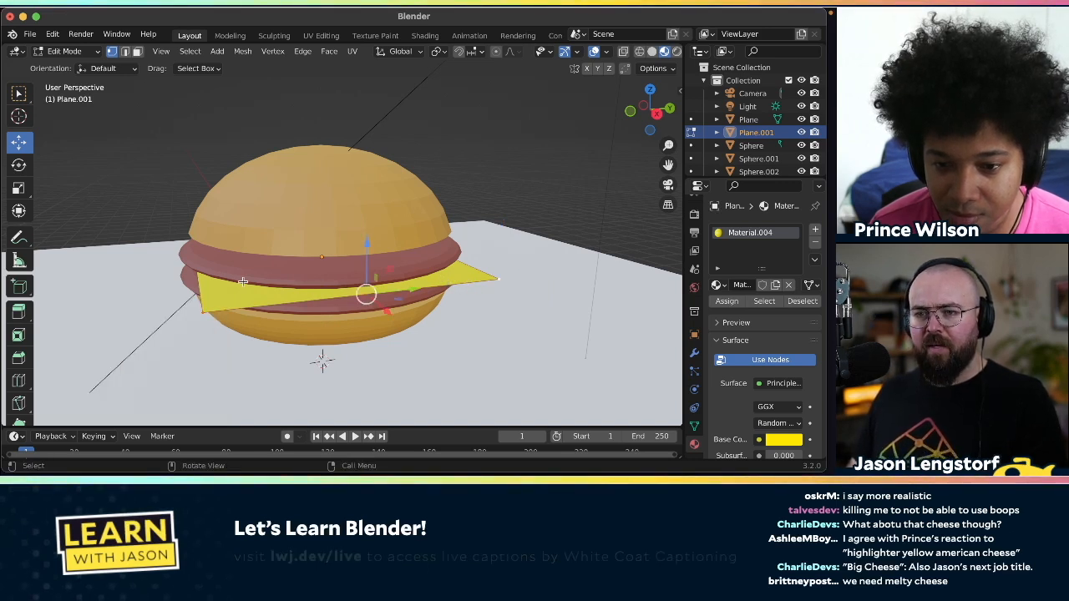
right_click(472, 278)
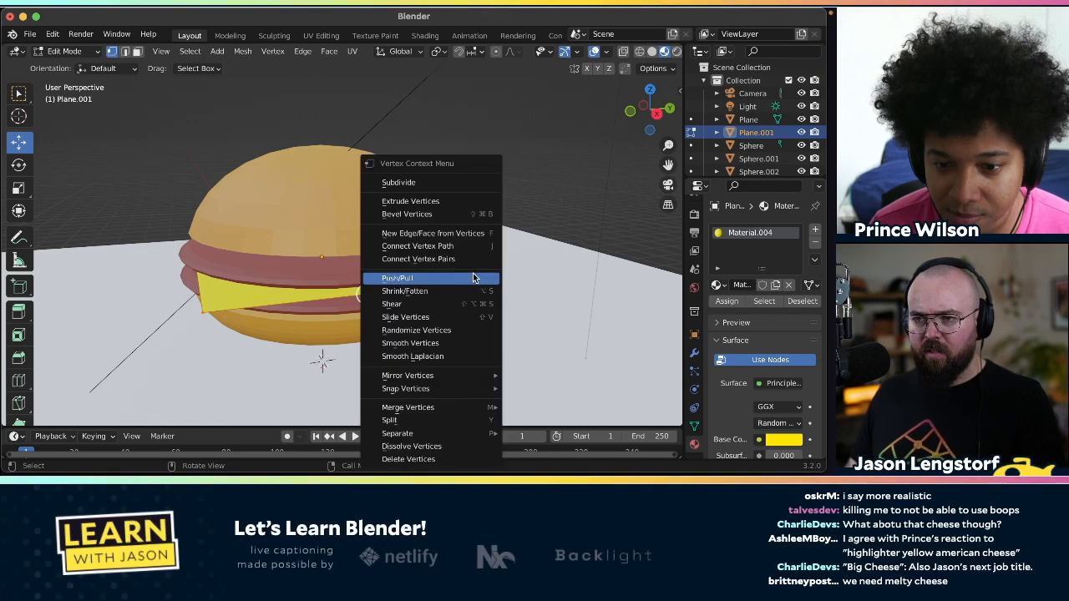
click(401, 182)
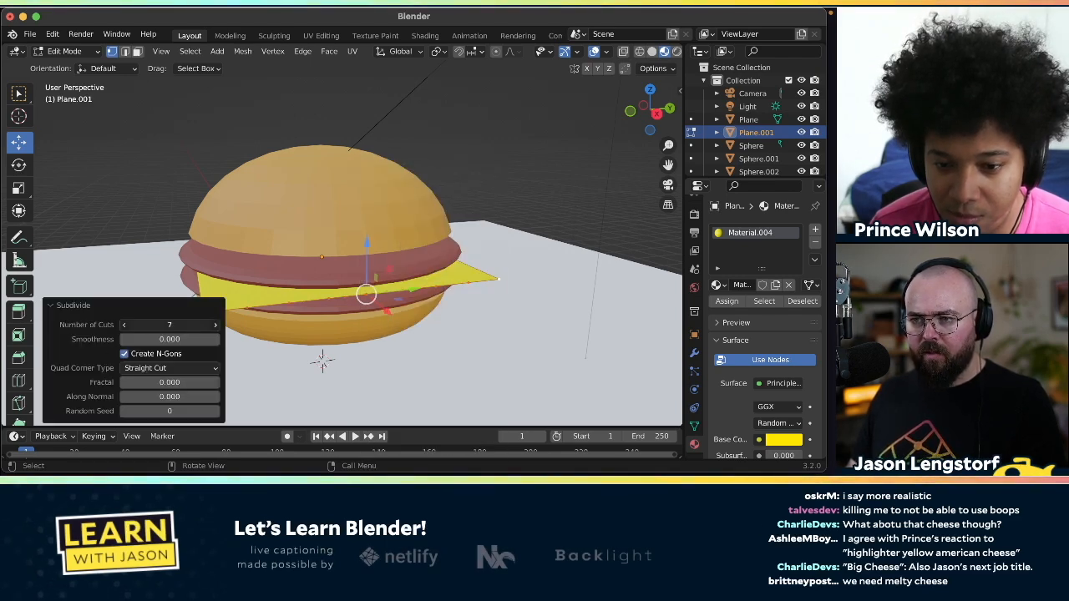
drag(169, 325, 159, 325)
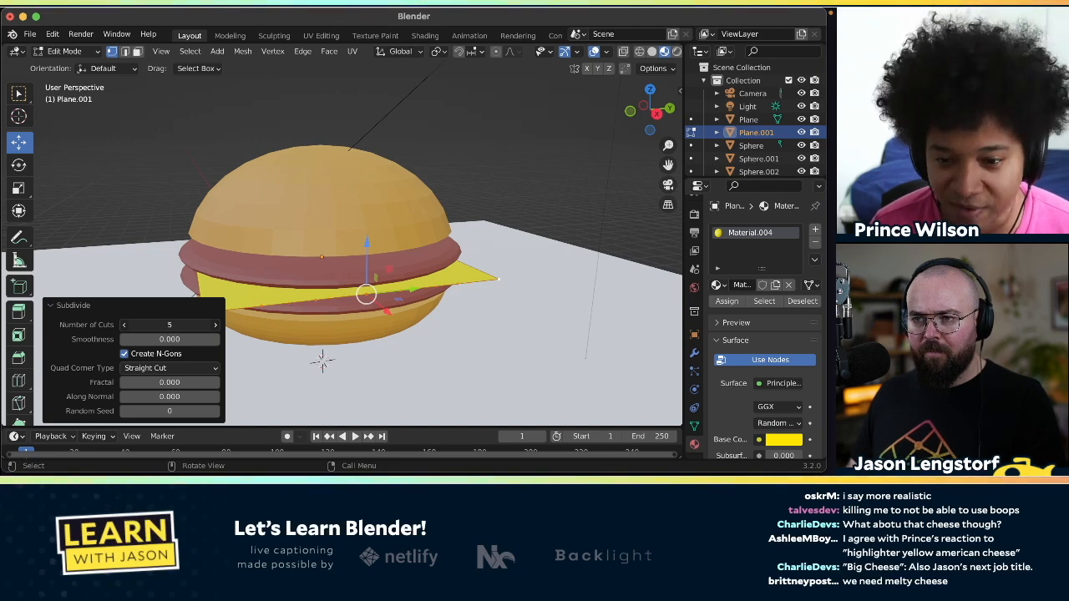
middle_drag(393, 292, 423, 295)
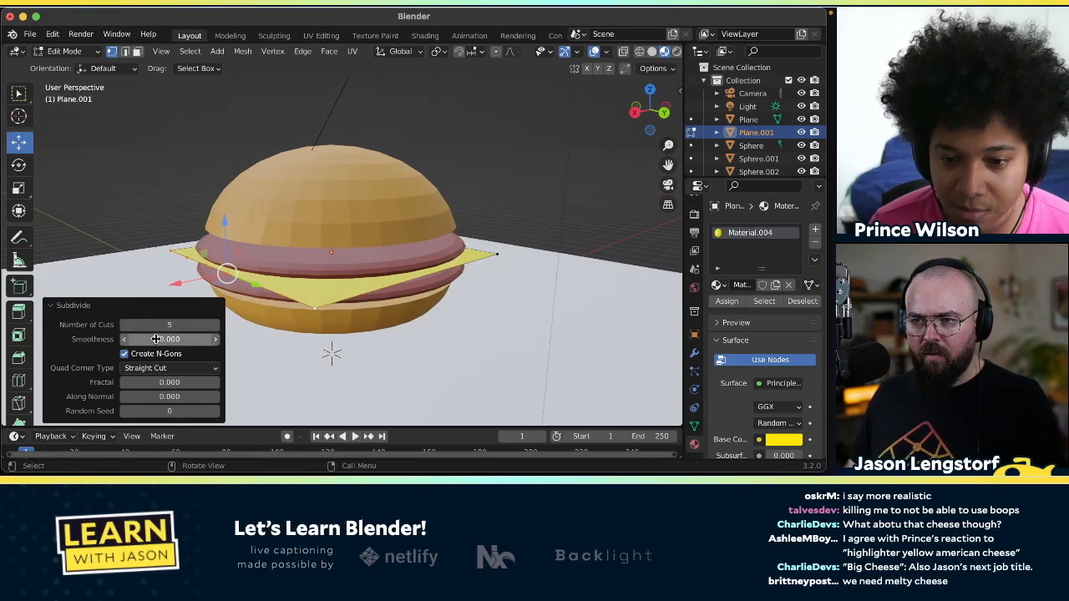
mouse_move(179, 328)
mouse_down()
mouse_move(205, 328)
mouse_move(162, 322)
mouse_up()
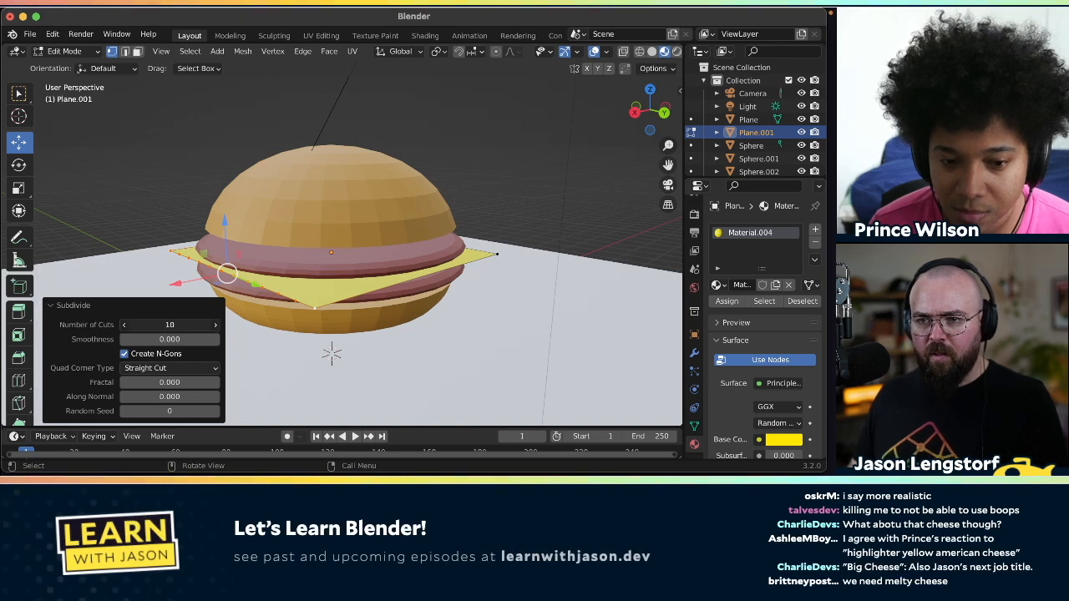
alt+click(354, 297)
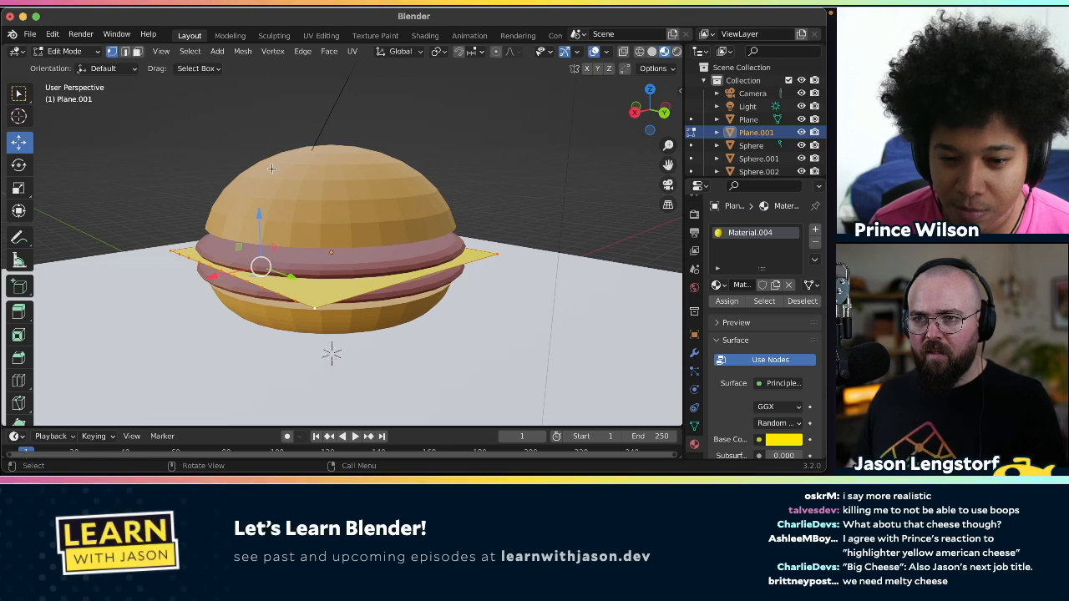
right_click(361, 284)
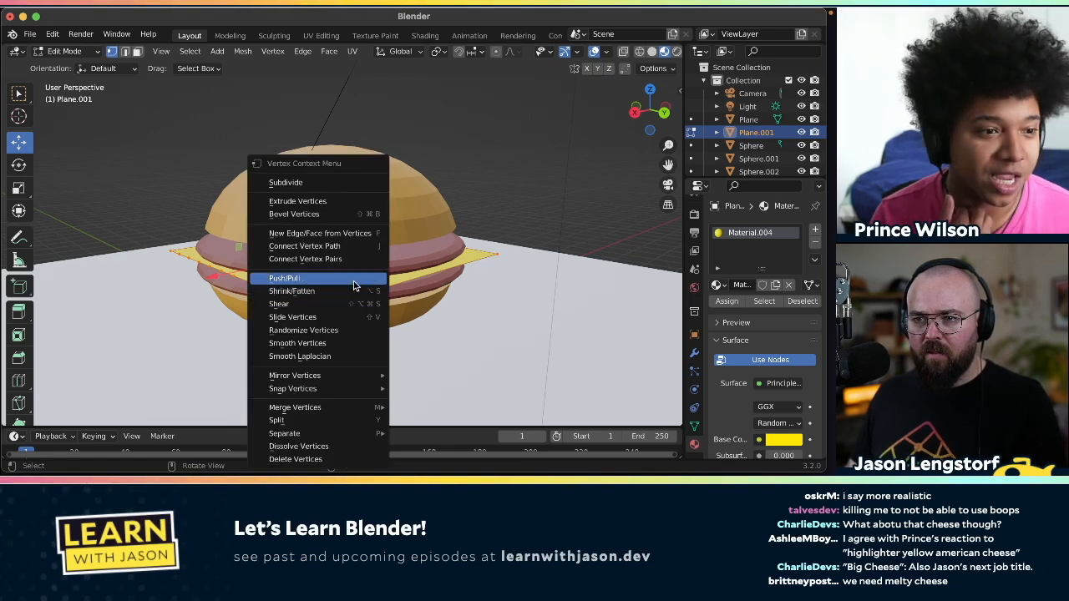
ctrl+click(451, 286)
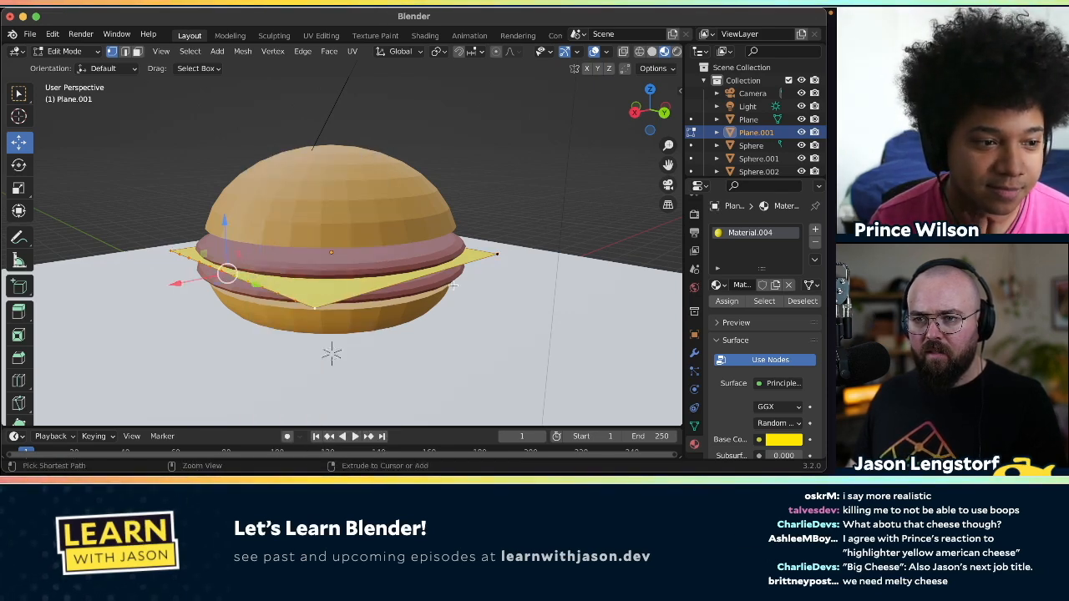
alt+click(376, 290)
click(482, 356)
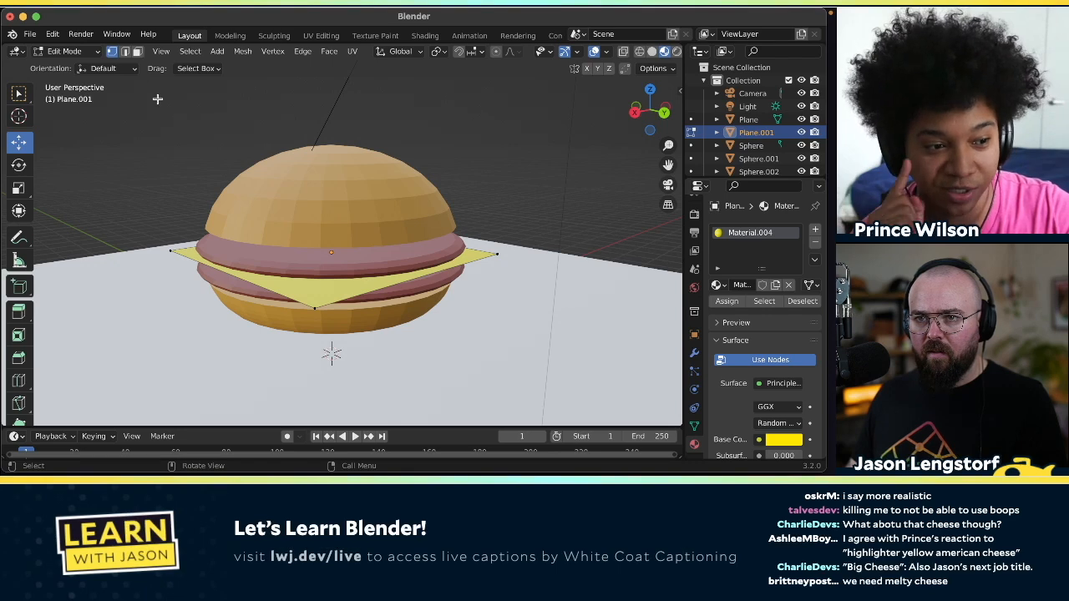
- Select the whole cheese plane in face selection mode and subdivide it with 10 cuts, keeping the Straight Cut corner type
click(19, 93)
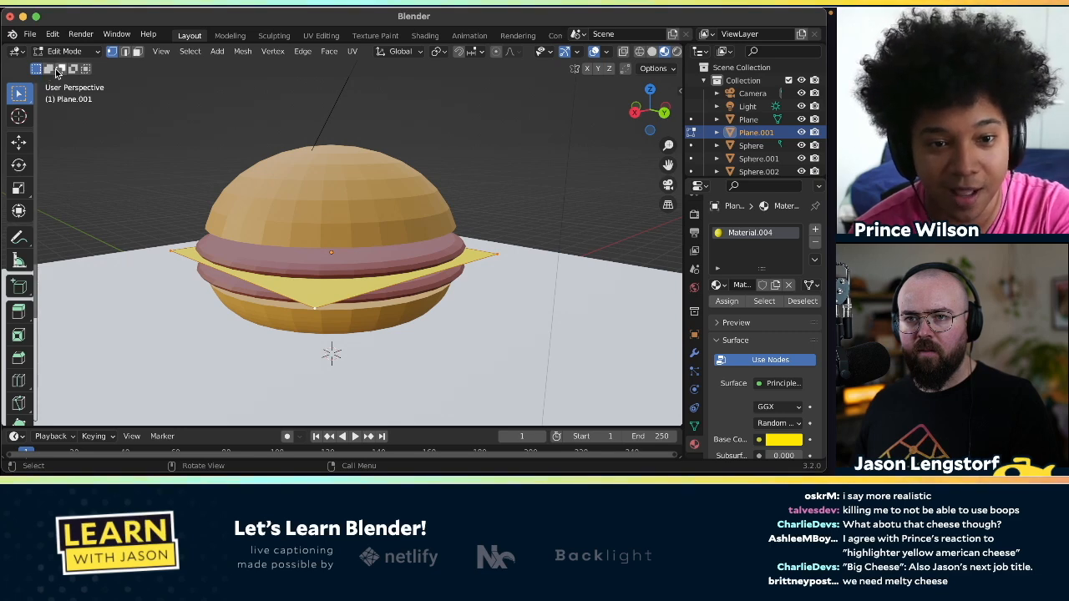
click(138, 52)
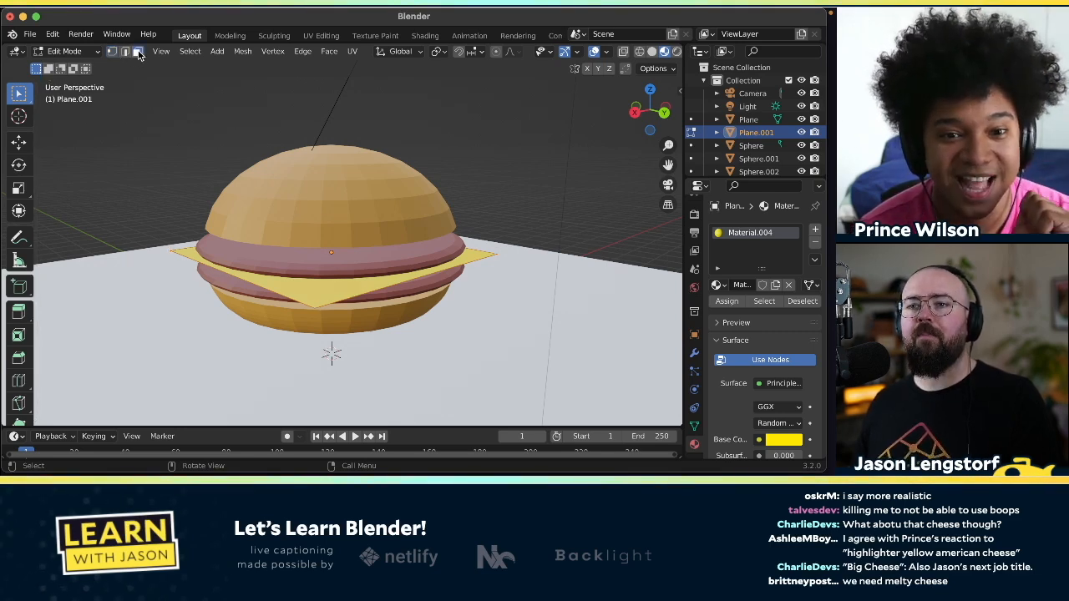
click(317, 297)
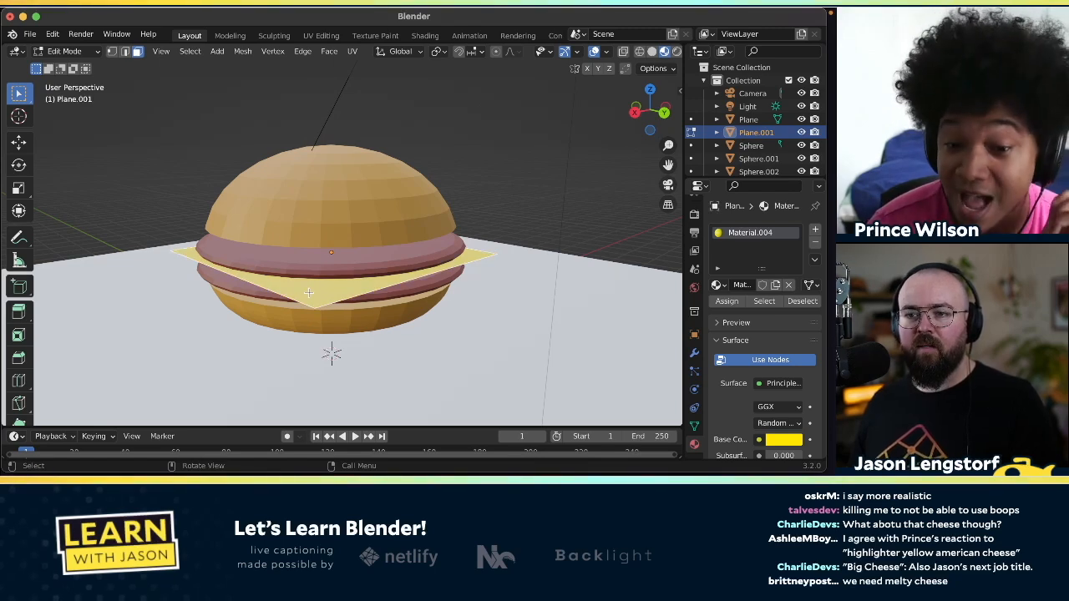
right_click(309, 292)
click(249, 235)
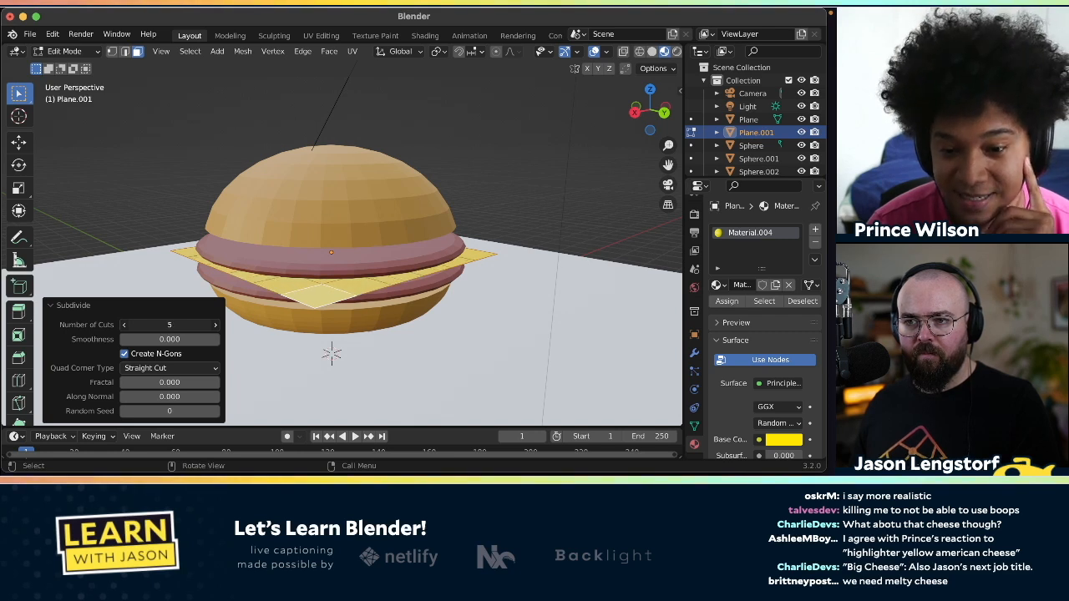
click(216, 324)
click(215, 325)
click(215, 325)
click(215, 325)
click(216, 324)
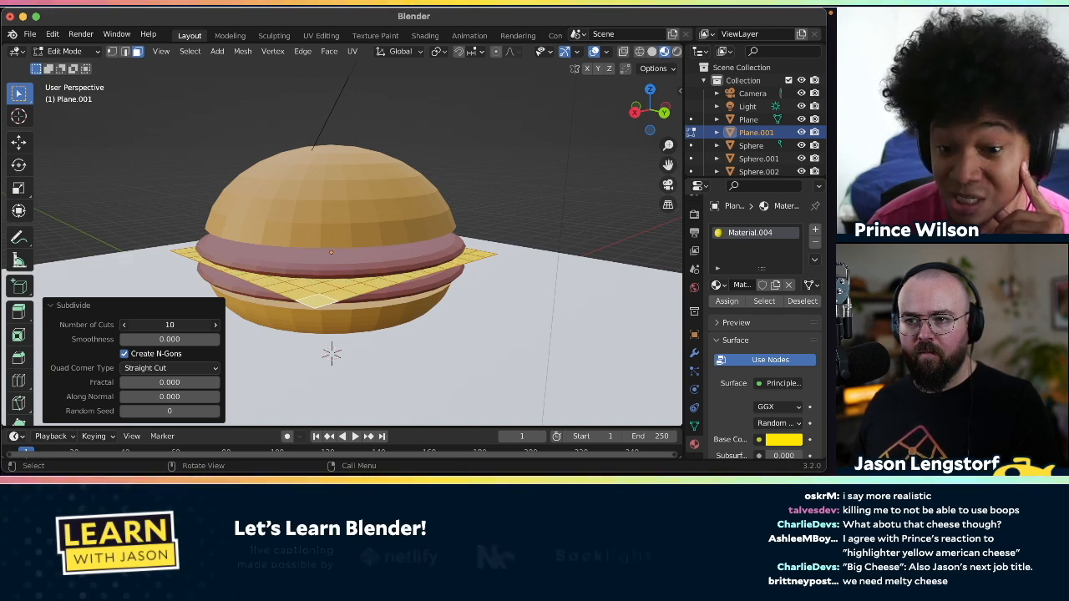
click(198, 368)
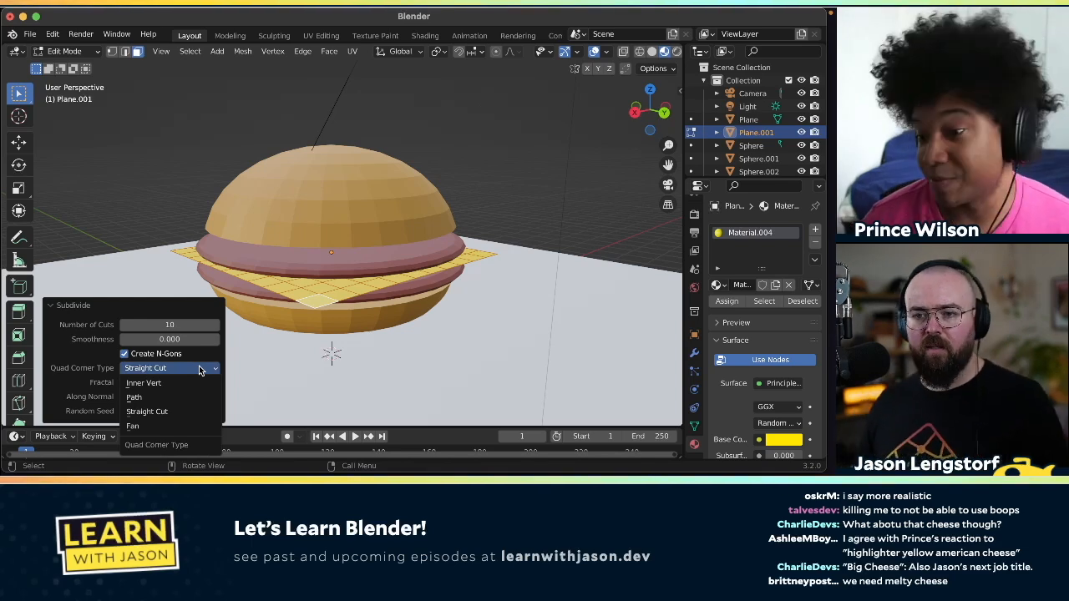
click(199, 368)
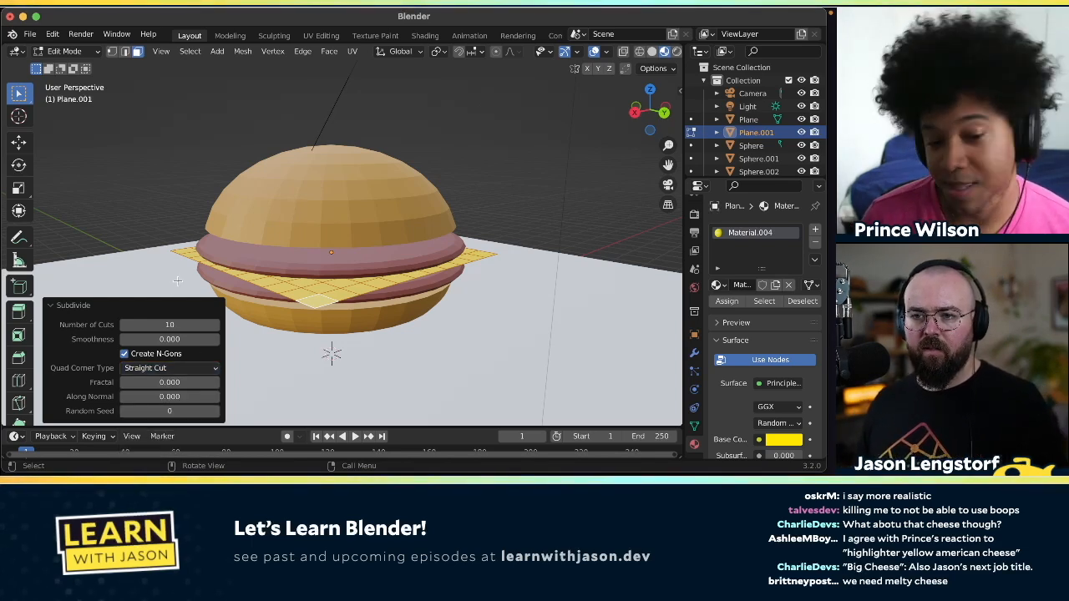
- Switch the cheese plane to vertex selection mode, turn on proportional editing and select its outer corner vertex
click(305, 313)
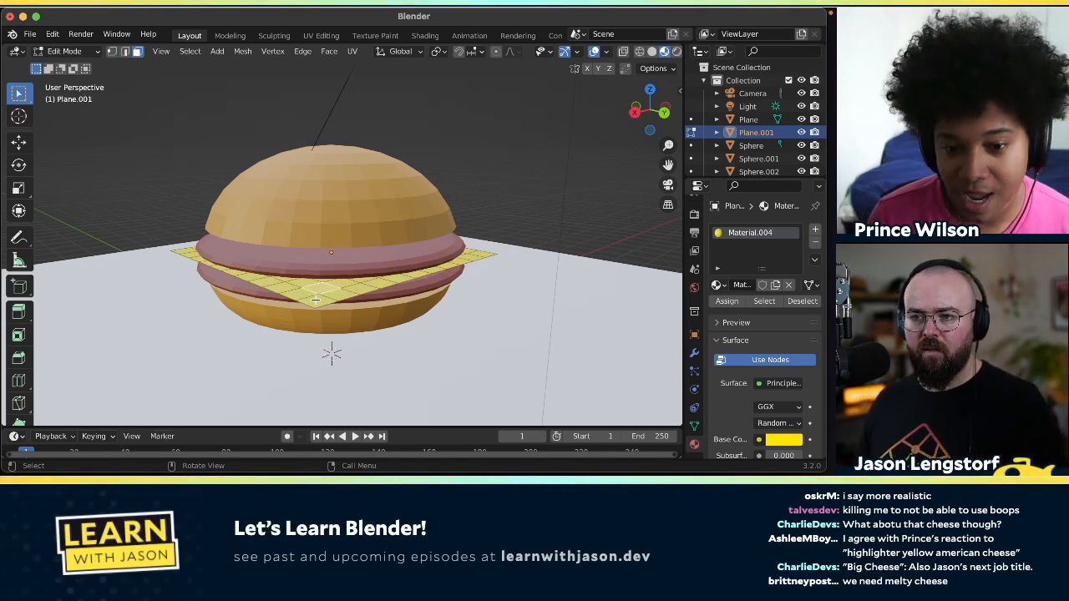
scroll(307, 313, left, 5)
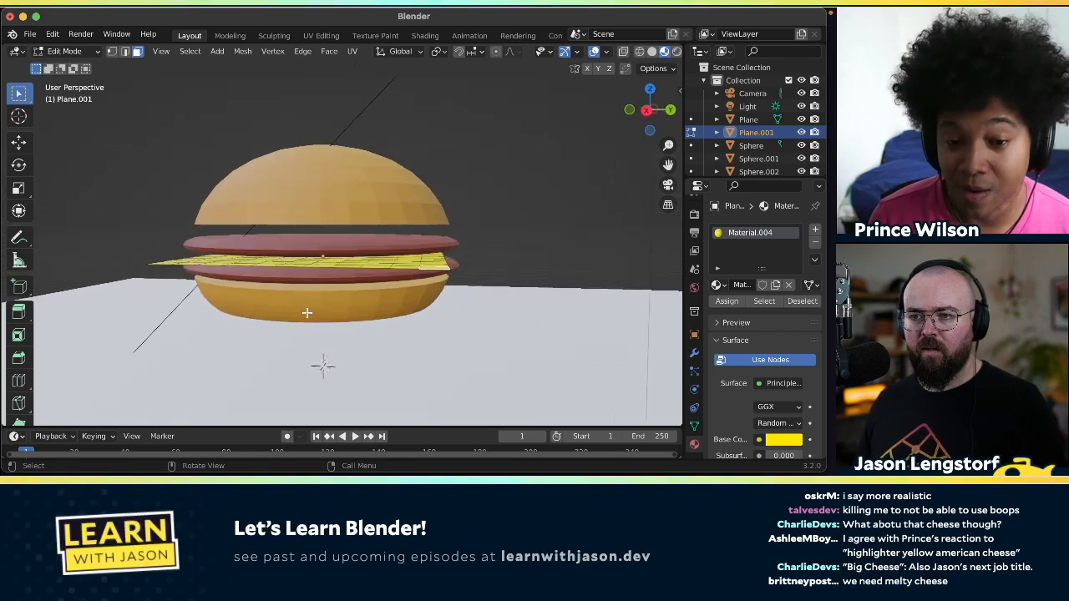
scroll(307, 313, up, 2)
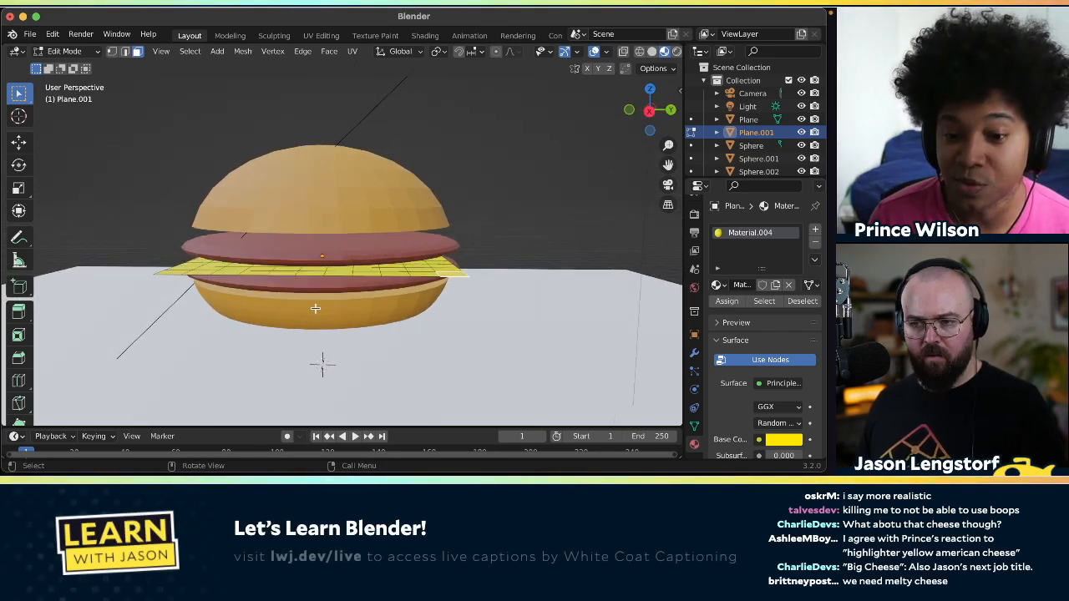
key(1)
scroll(388, 298, down, 5)
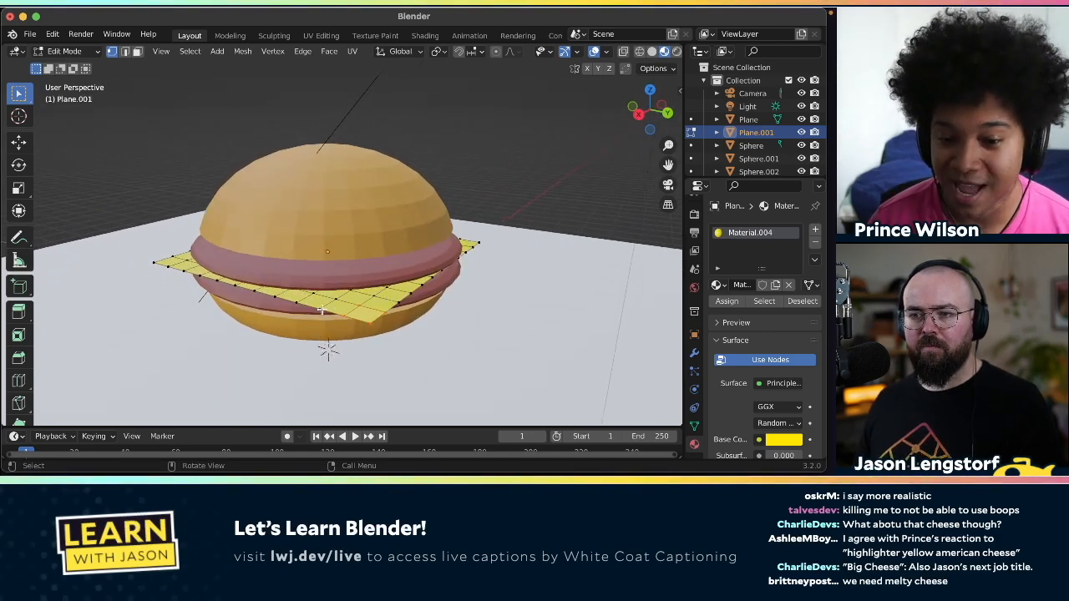
scroll(377, 315, up, 4)
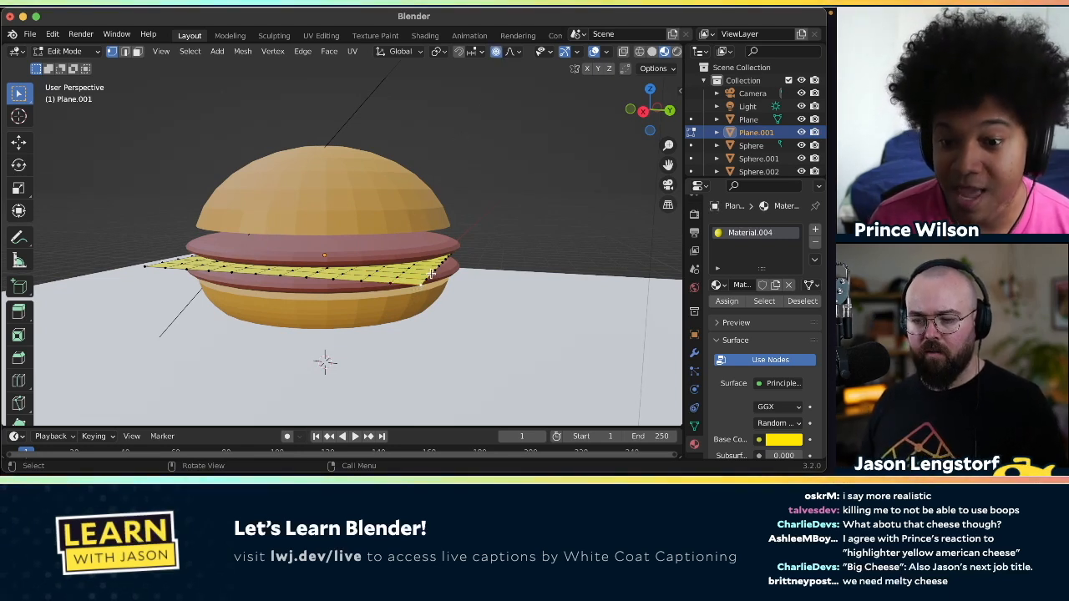
- Lower the cheese corner vertex about 0.42 m along Z, with Smooth proportional falloff and a proportional size of about 0.54 m
key(g)
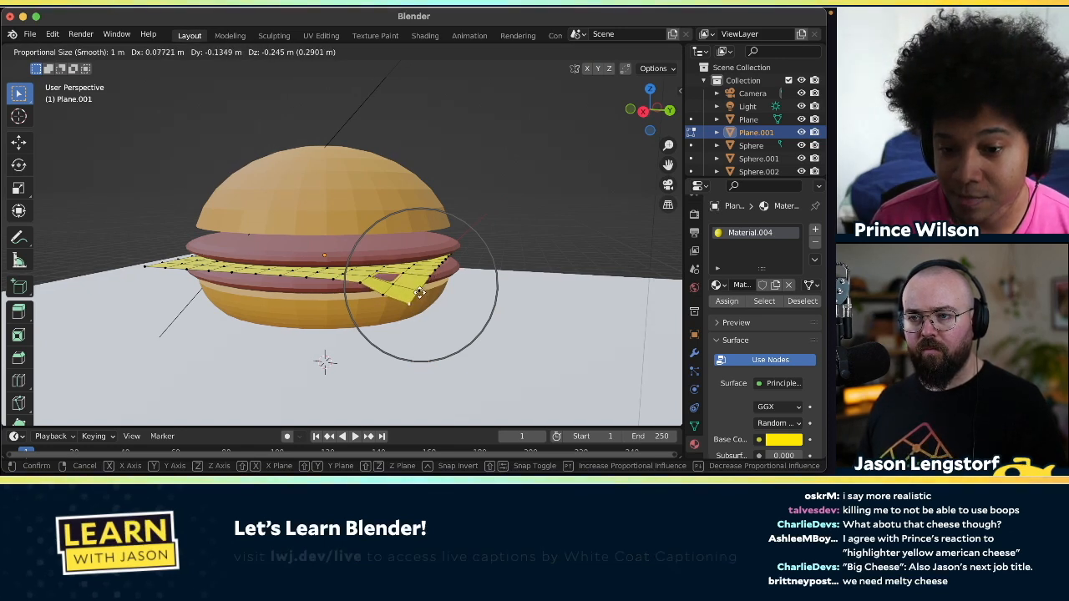
key(z)
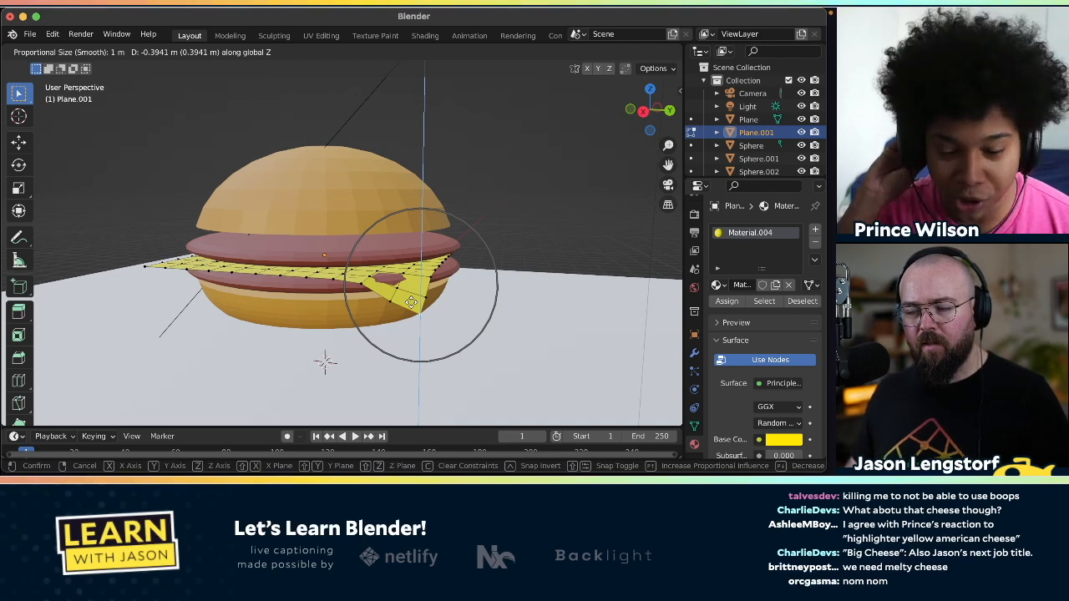
scroll(412, 302, up, 5)
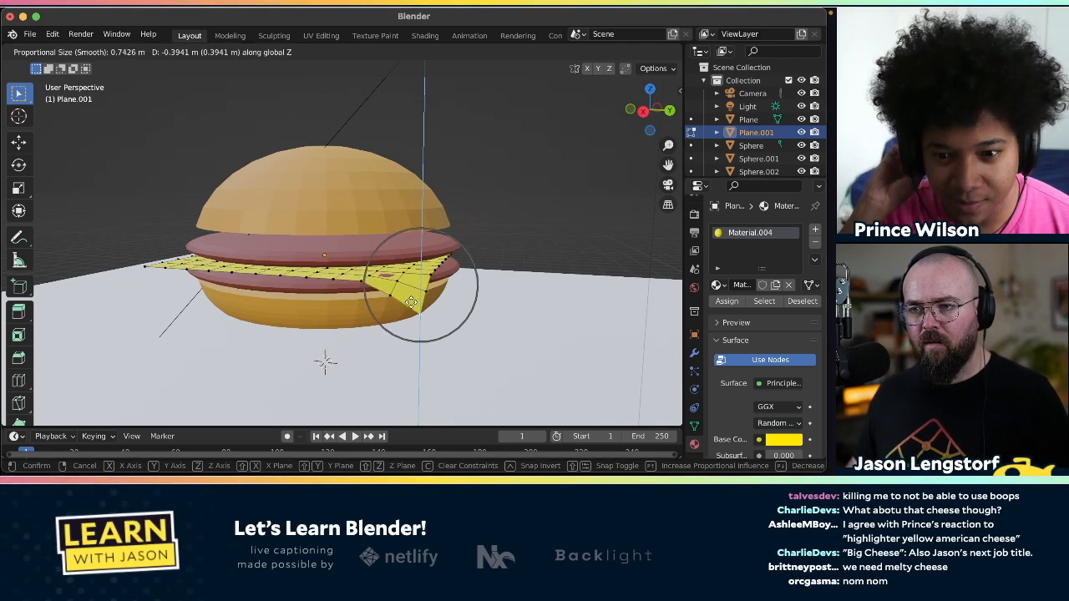
scroll(412, 301, up, 1)
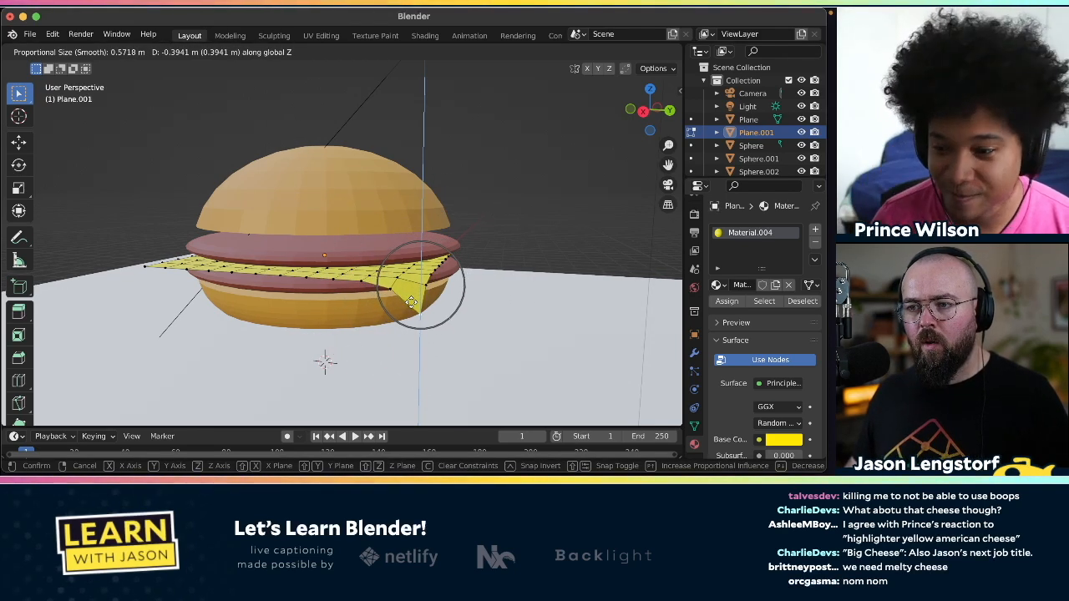
scroll(412, 301, down, 1)
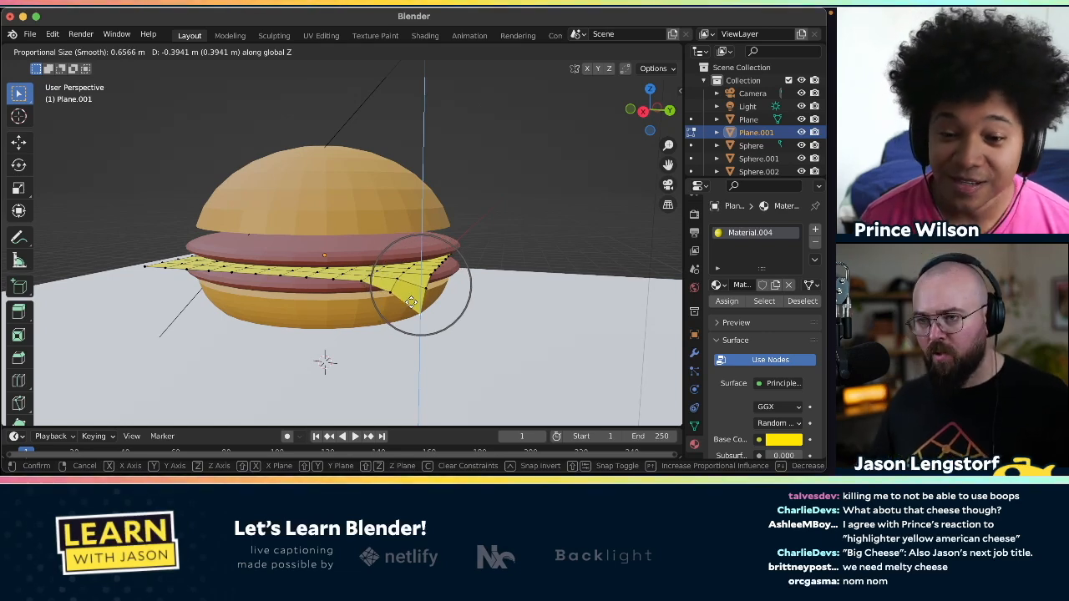
scroll(411, 302, down, 4)
scroll(410, 302, up, 4)
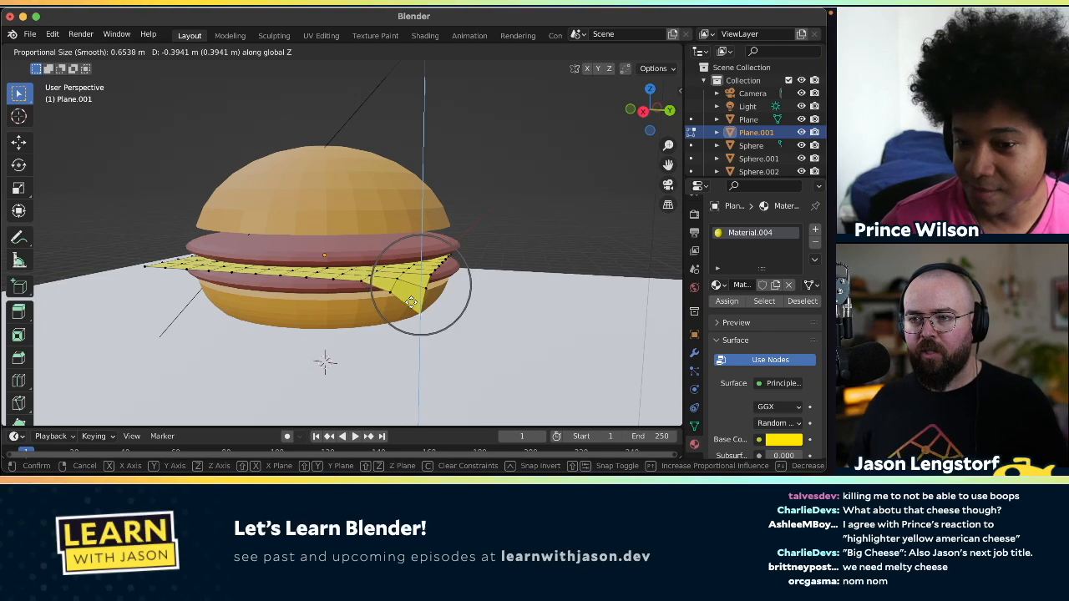
scroll(410, 302, up, 1)
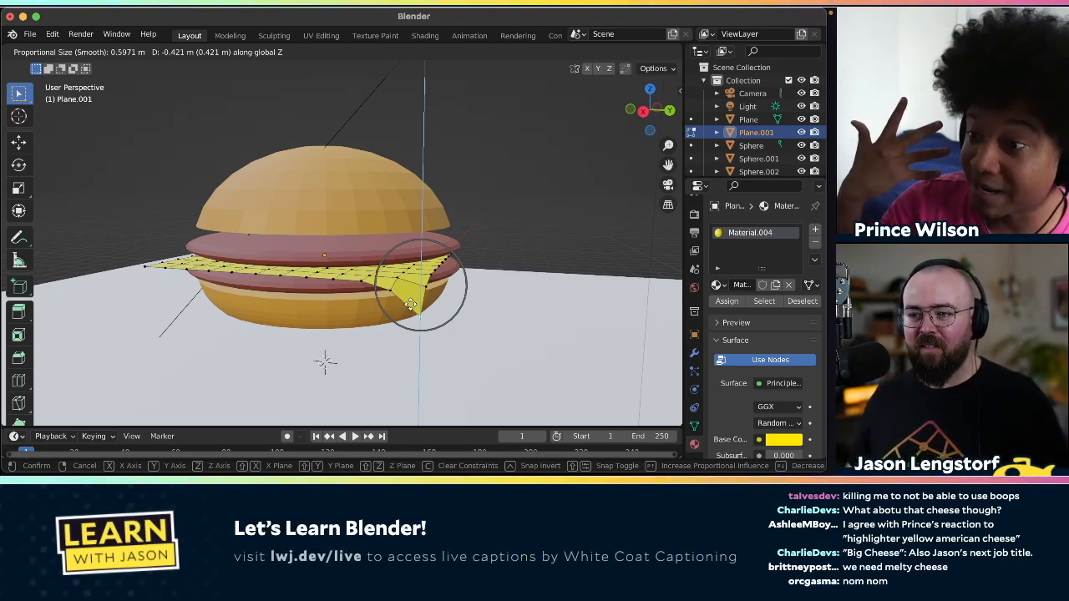
scroll(411, 305, down, 14)
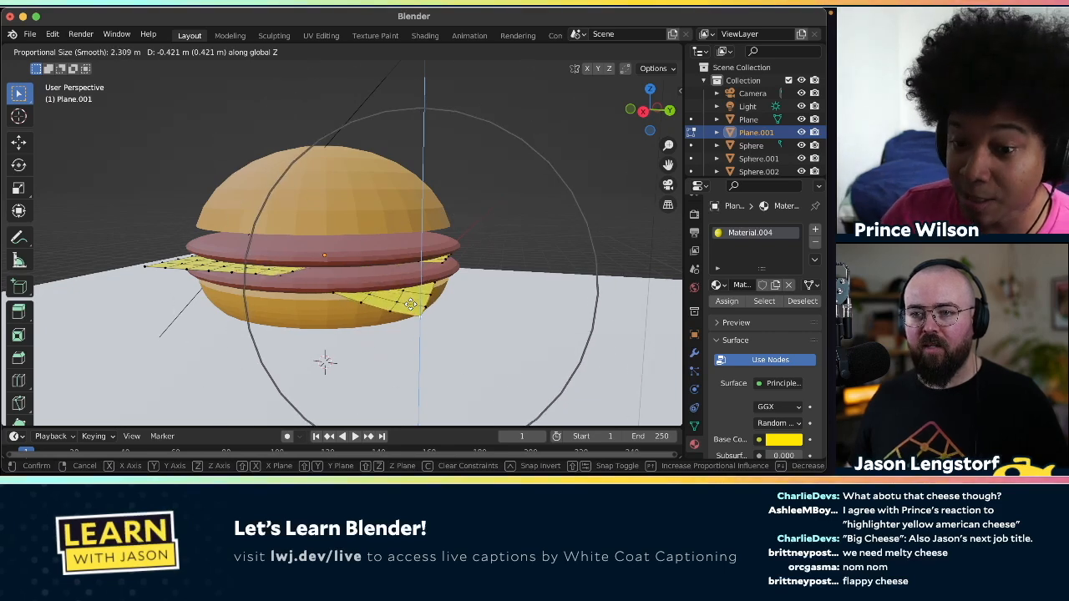
scroll(411, 305, up, 16)
scroll(410, 304, down, 2)
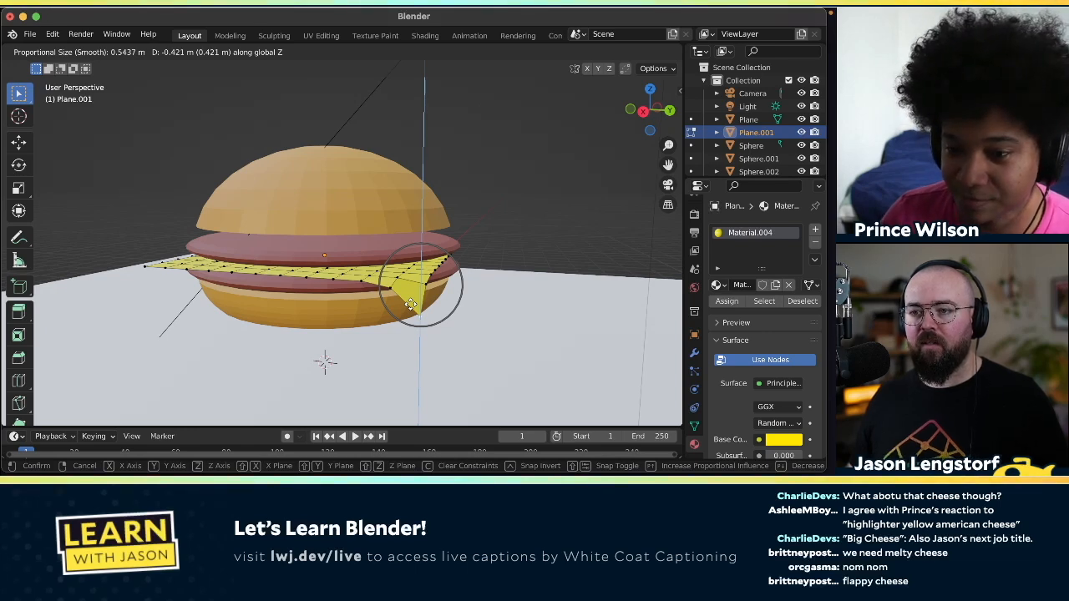
click(411, 304)
- Move the drooping cheese corner tip inward by about -0.19 m in X, -0.40 m in Y and -0.07 m in Z
scroll(425, 332, left, 10)
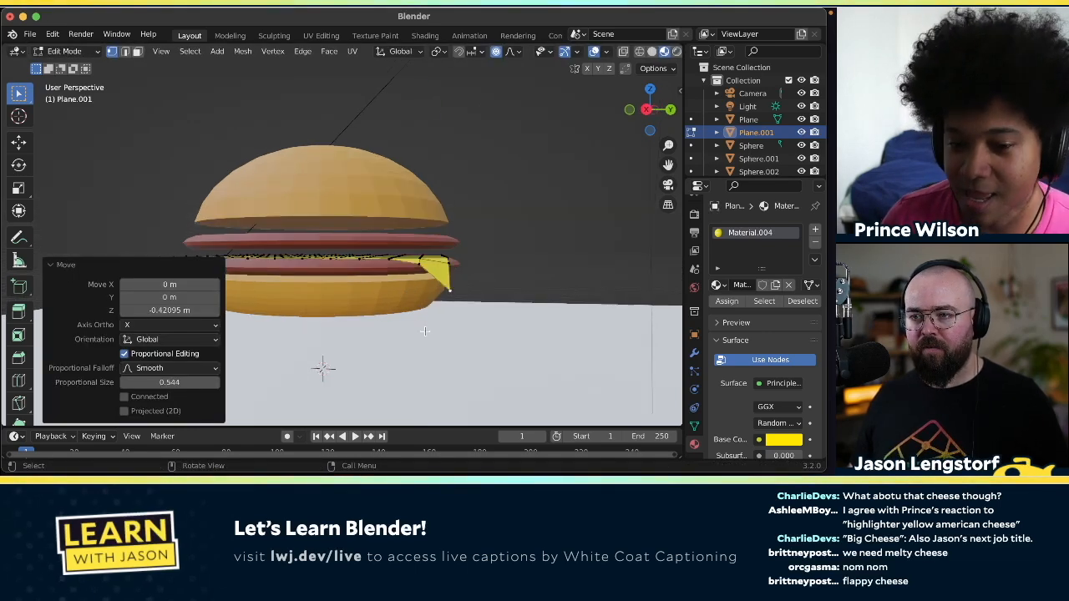
scroll(425, 331, up, 3)
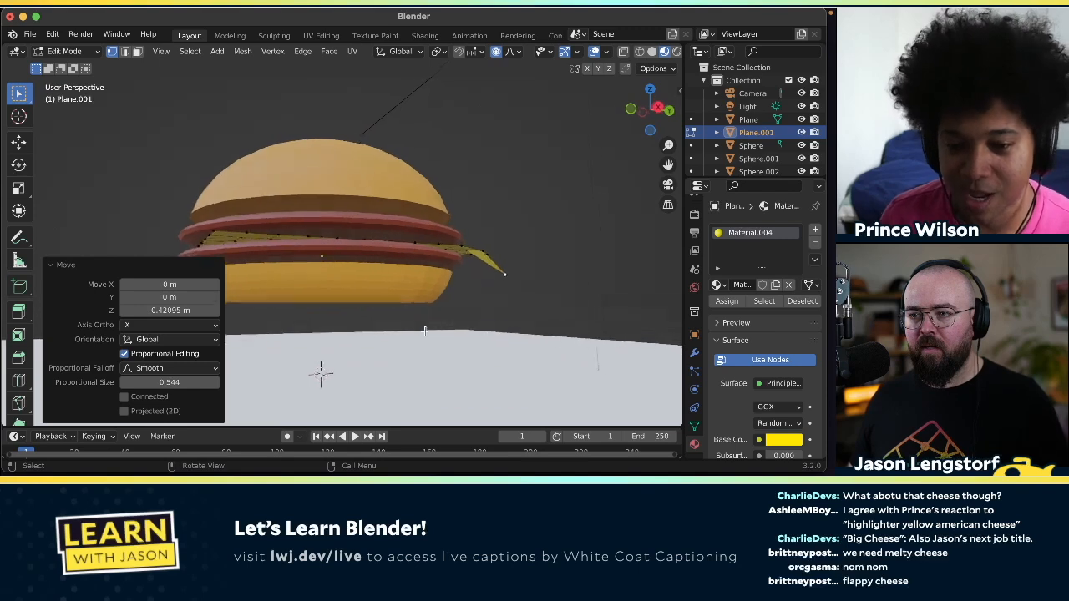
click(503, 278)
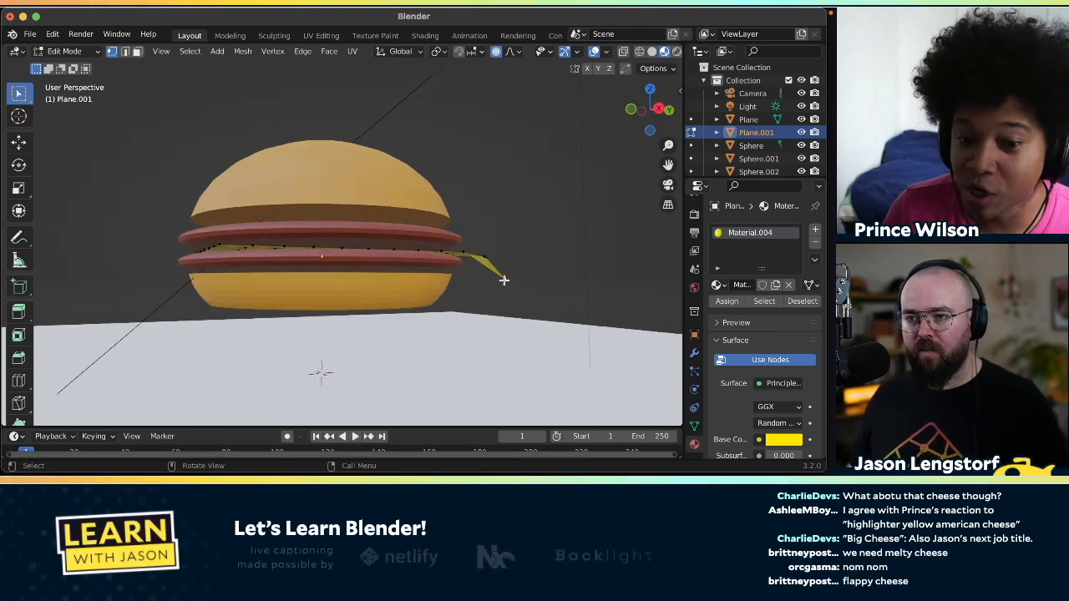
key(g)
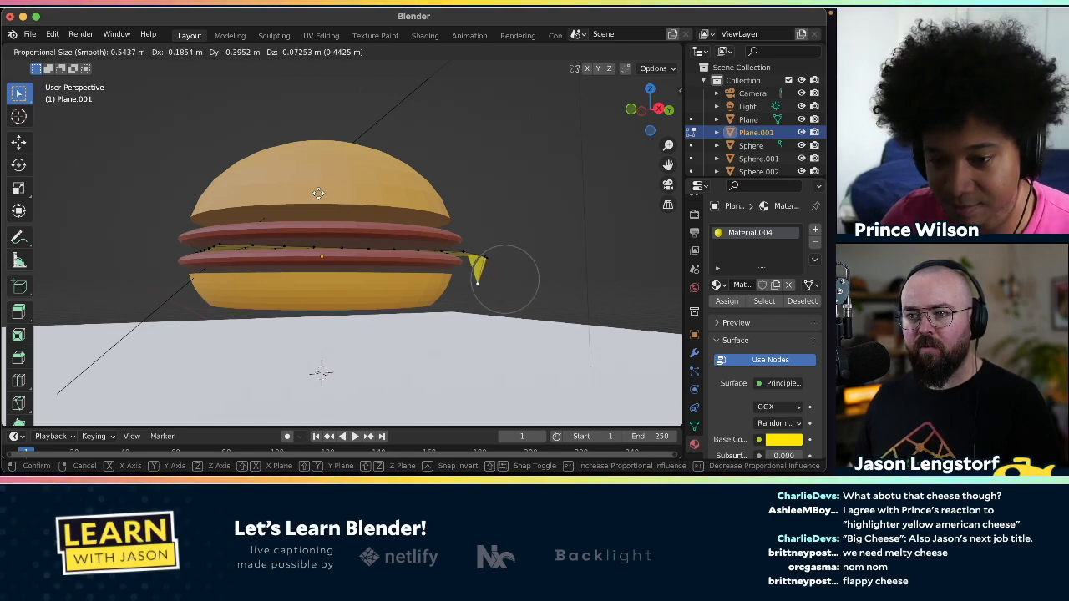
click(318, 193)
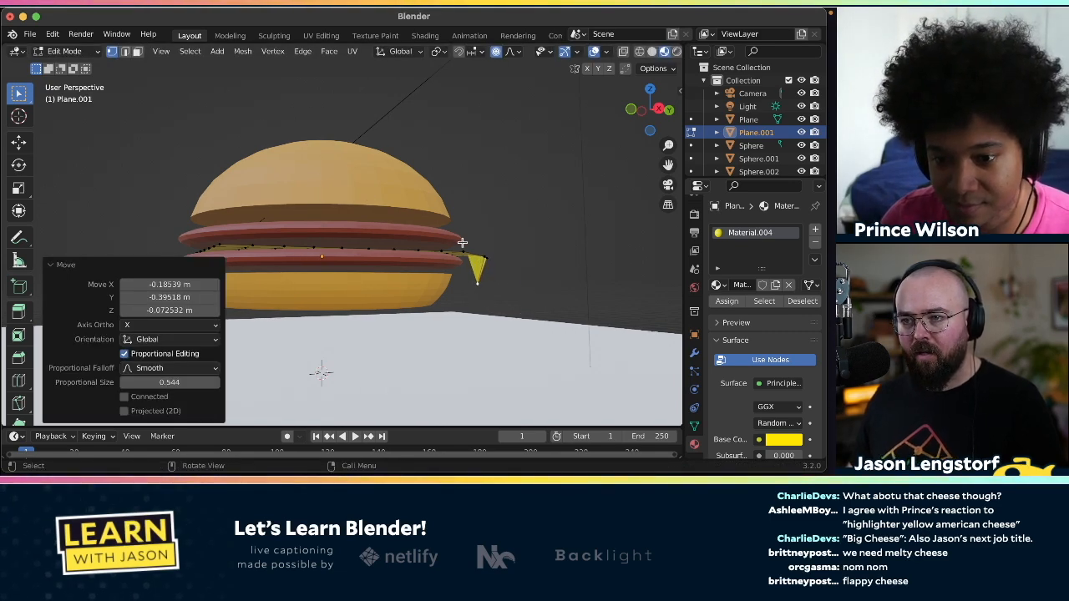
- Select the vertices around the cheese fold and move them about -0.09 m in X, -0.23 m in Y and -0.02 m in Z
scroll(464, 251, up, 5)
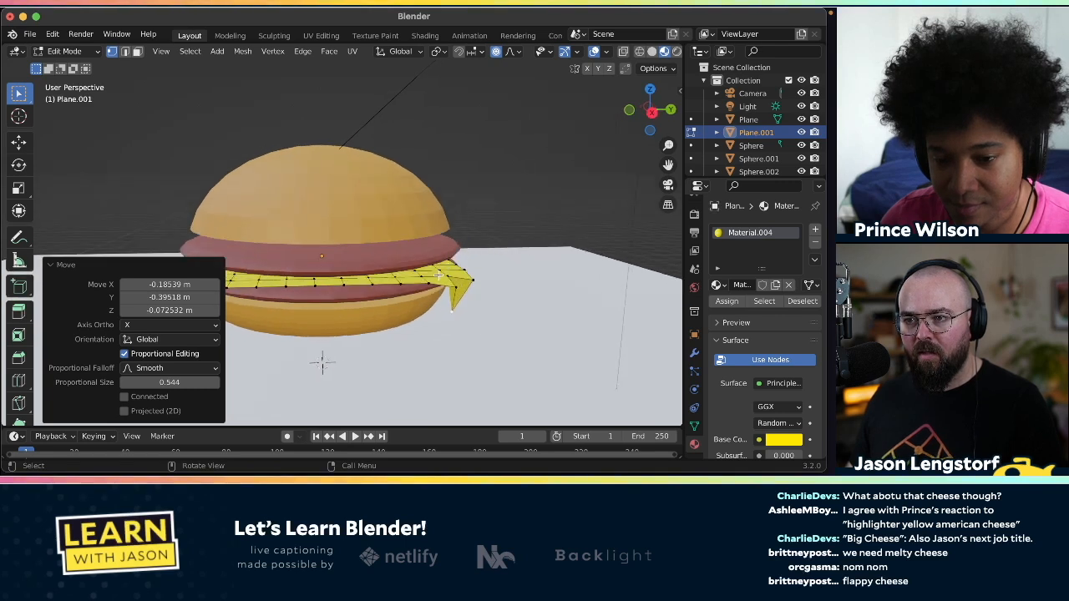
click(427, 282)
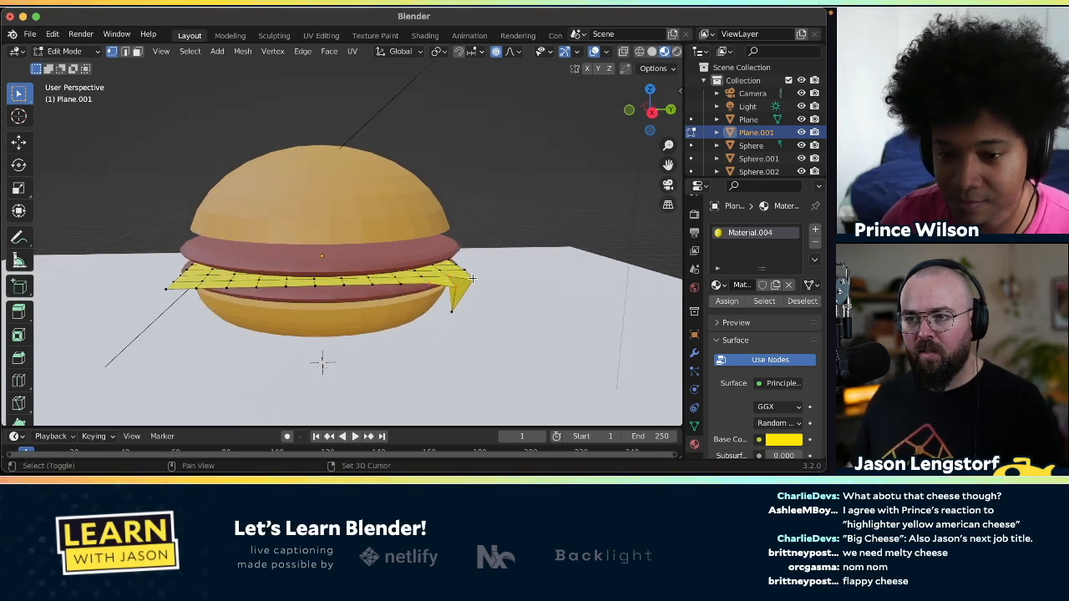
scroll(465, 269, down, 5)
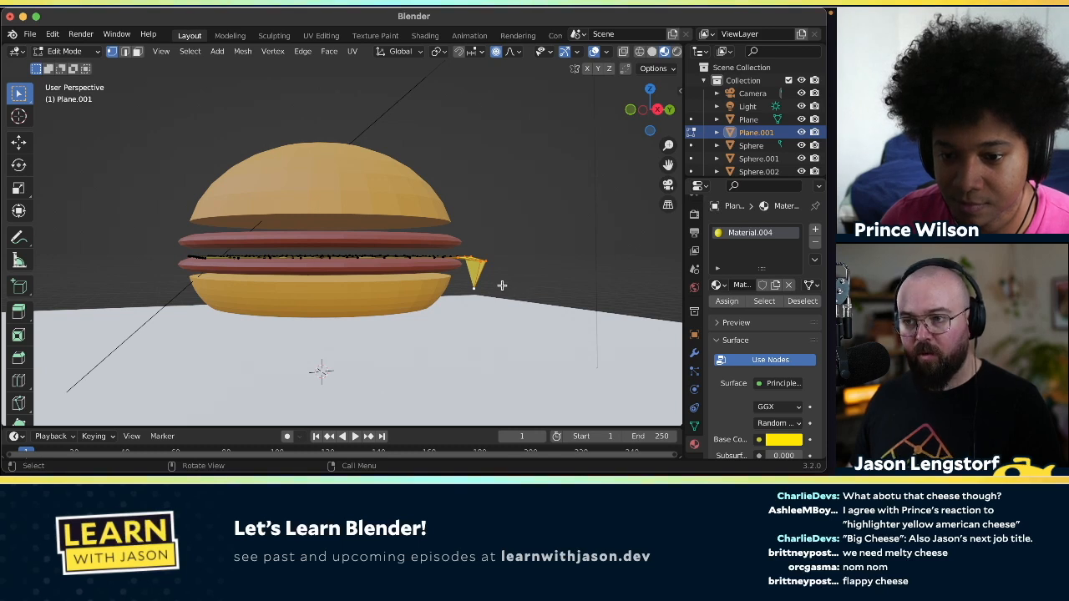
key(g)
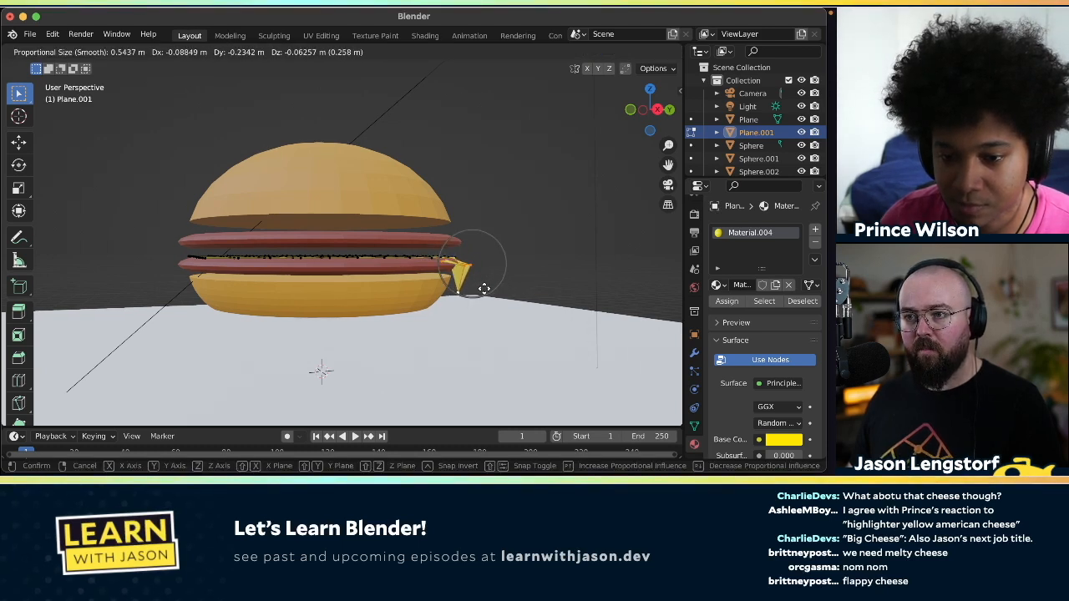
click(484, 286)
- Try to move the vertex above the gap in the folded cheese corner with proportional editing
middle_drag(483, 287, 344, 309)
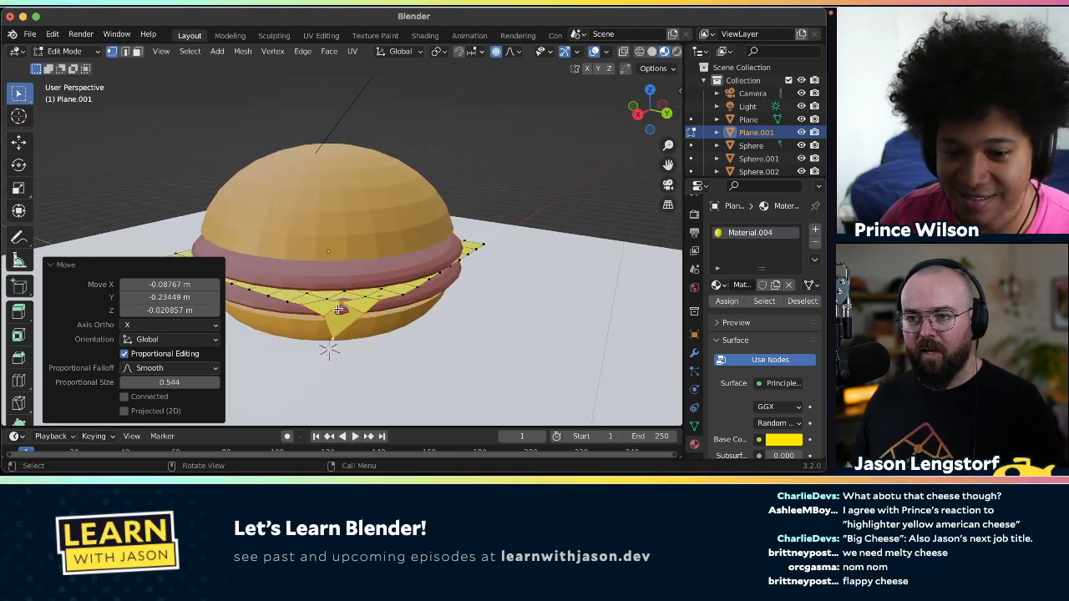
scroll(342, 306, up, 1)
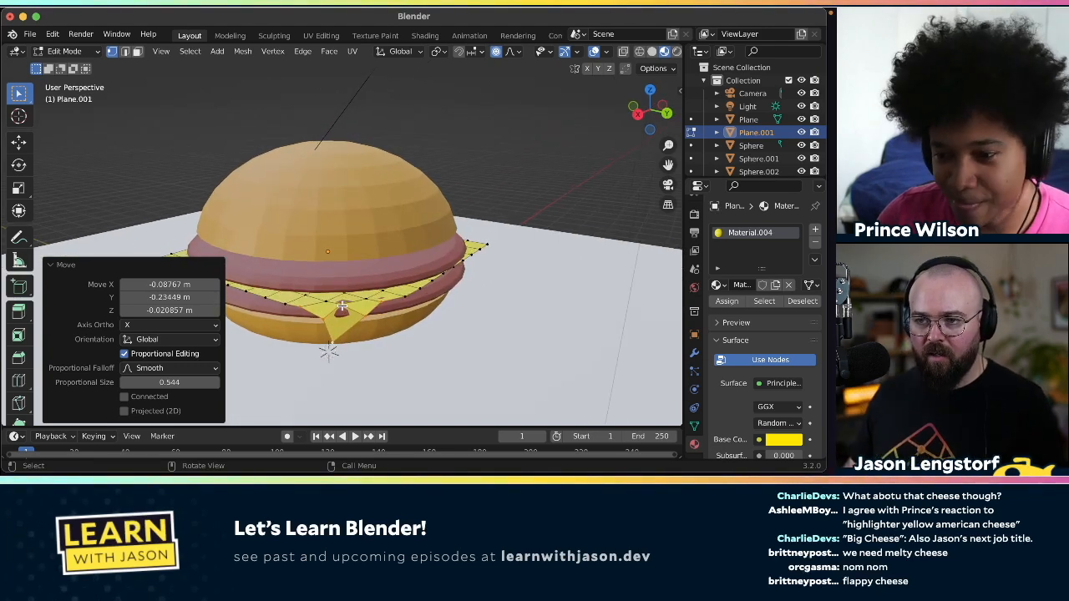
click(344, 306)
key(g)
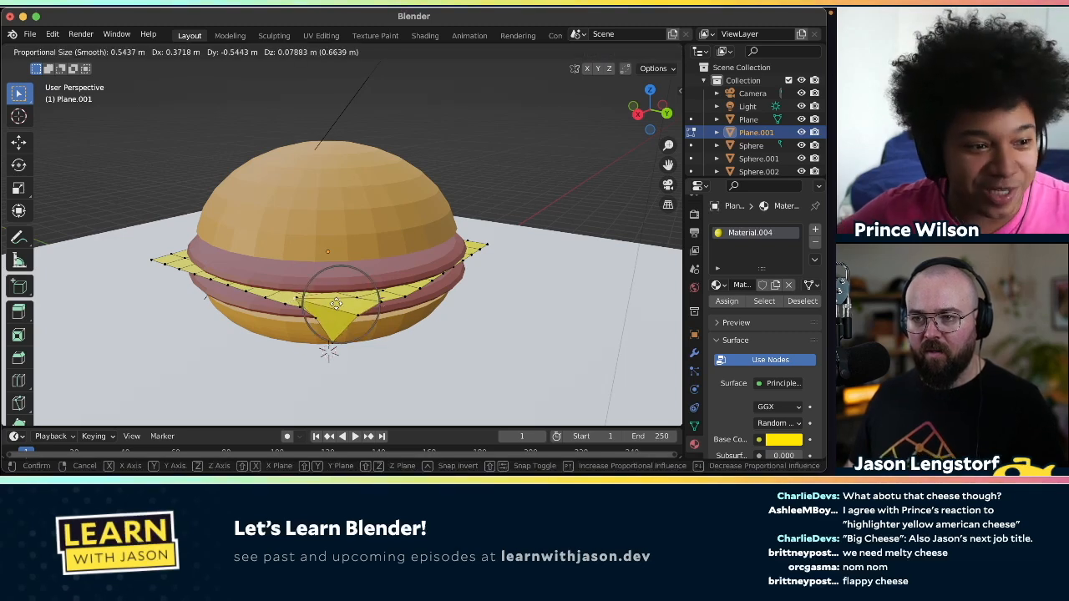
click(389, 311)
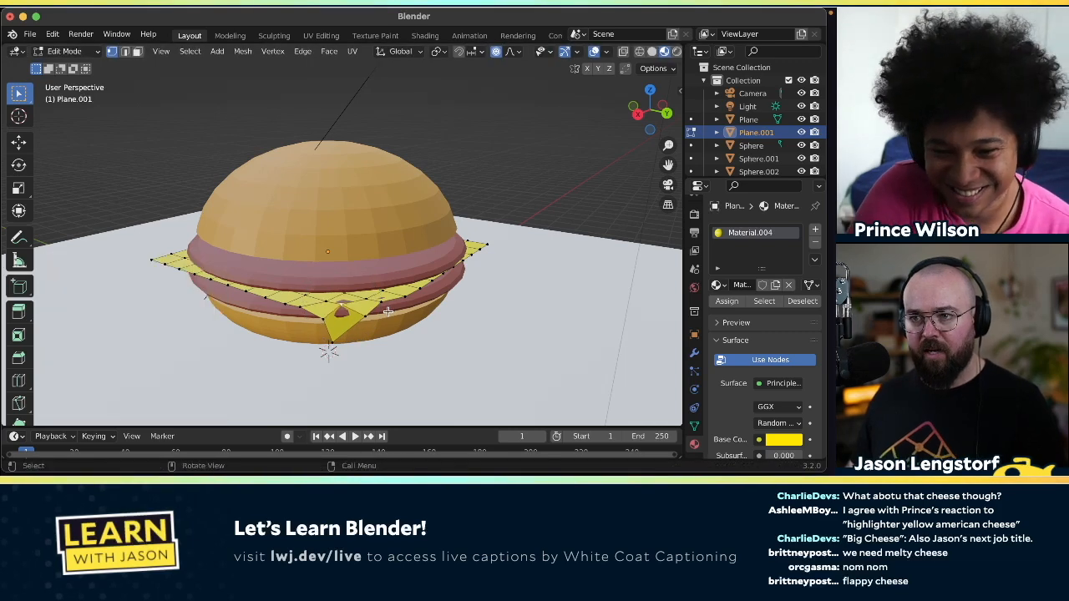
middle_drag(370, 343, 368, 333)
middle_drag(334, 281, 335, 282)
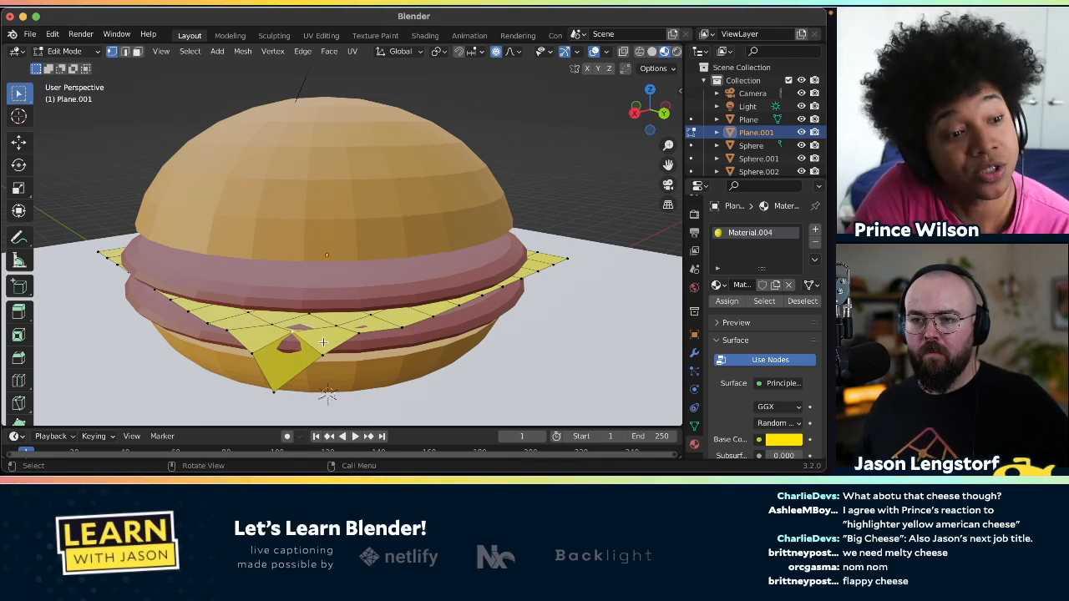
- Try a Skin modifier on the cheese plane, then remove it
click(694, 354)
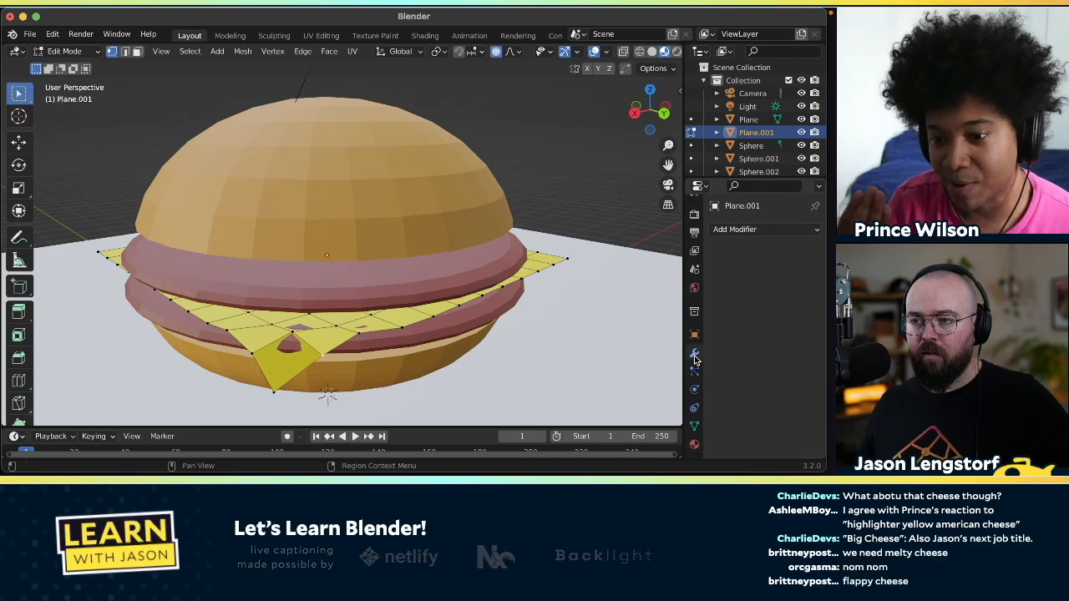
click(755, 230)
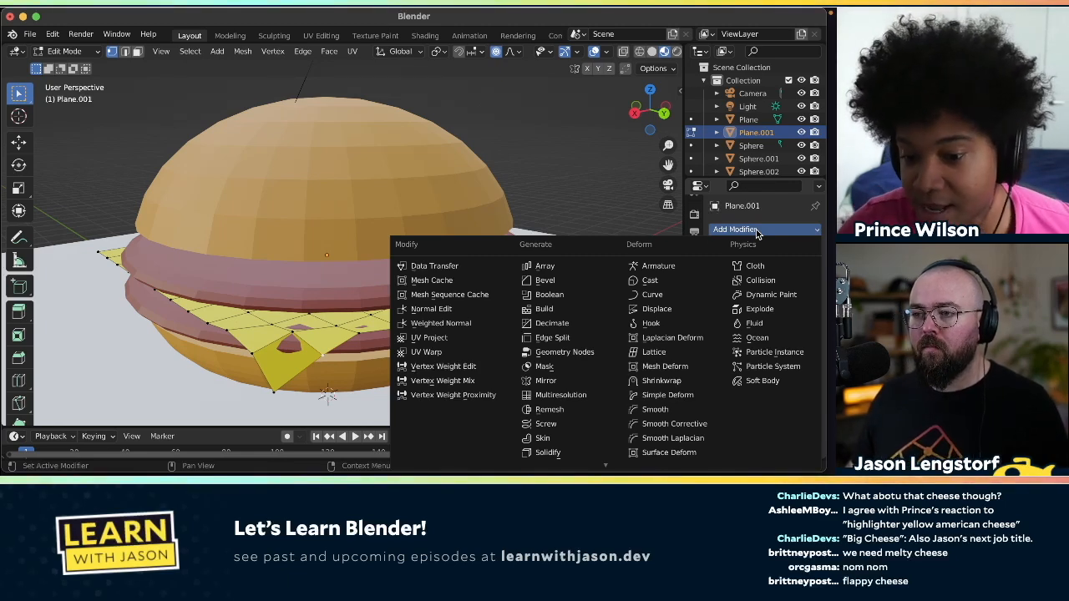
click(544, 443)
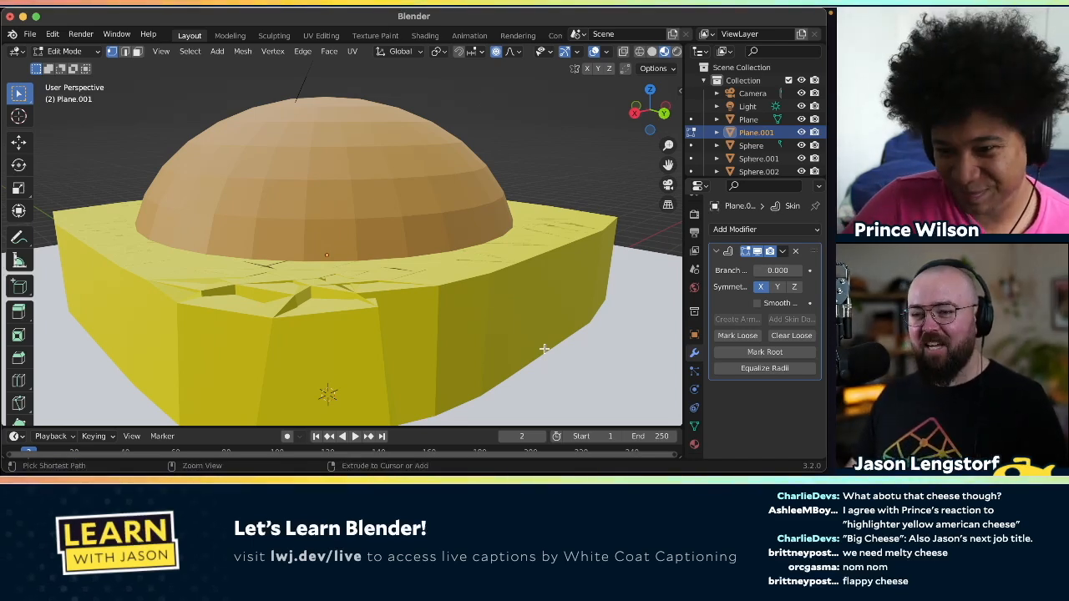
key(ctrl+z)
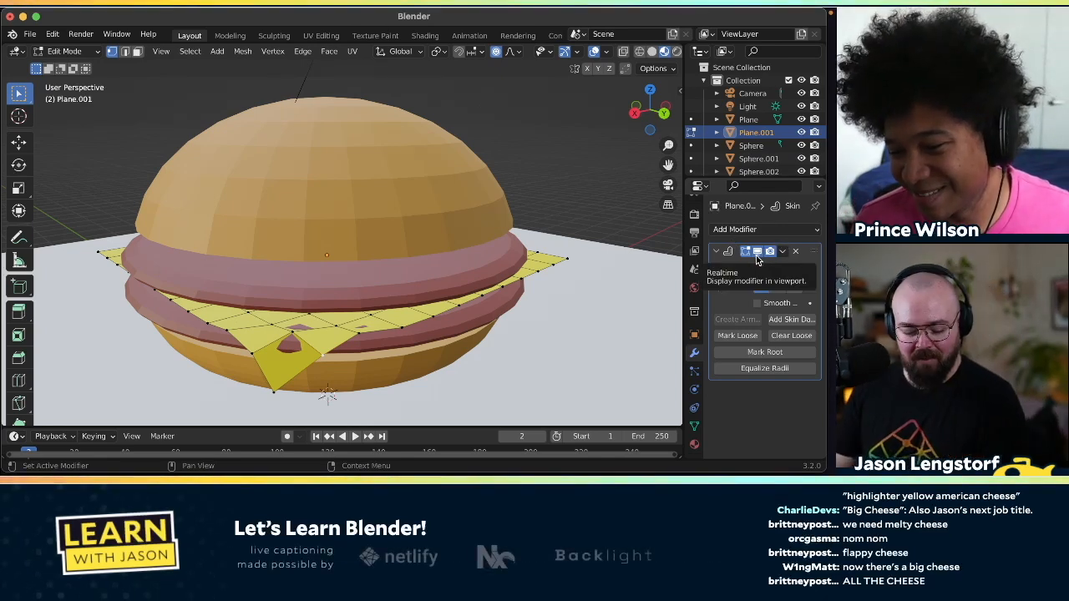
click(795, 250)
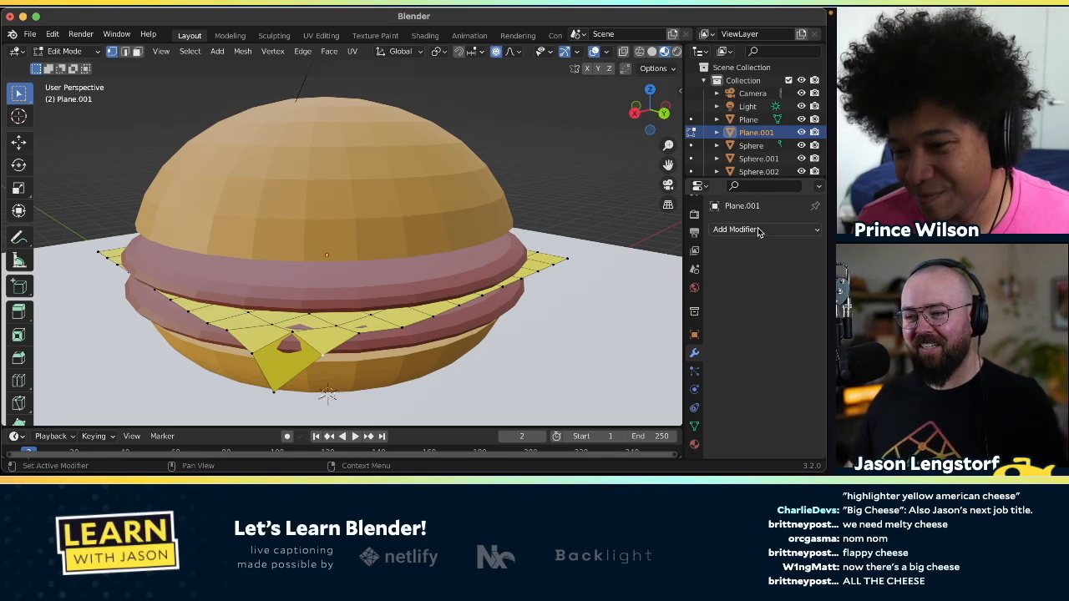
- Add a Solidify modifier to the cheese plane
click(758, 230)
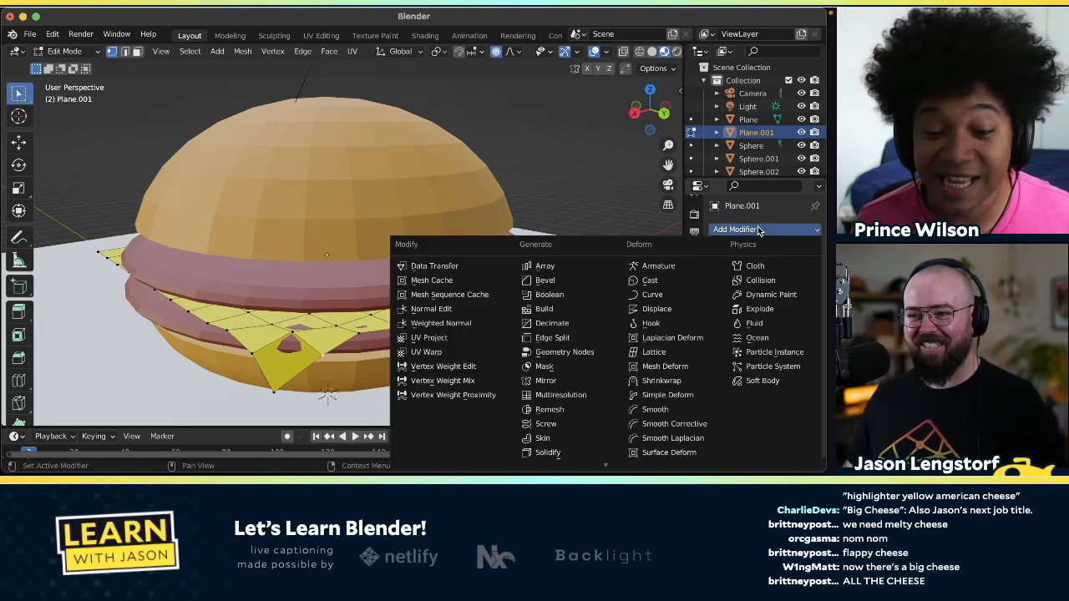
click(555, 454)
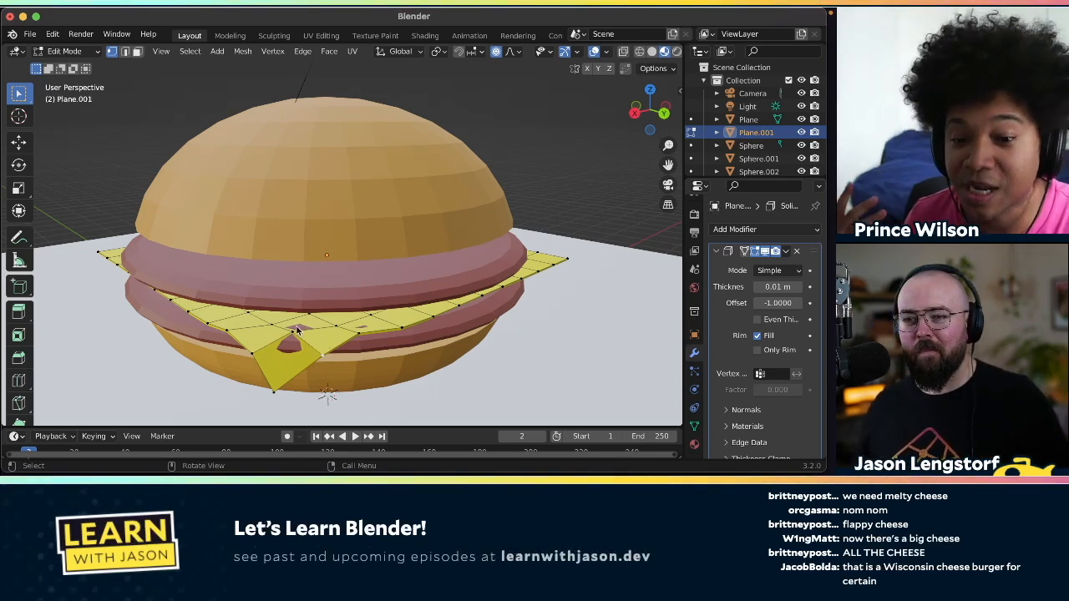
- Try Solidify thicknesses of 0.07 m and -0.03 m on the cheese plane
scroll(263, 354, up, 10)
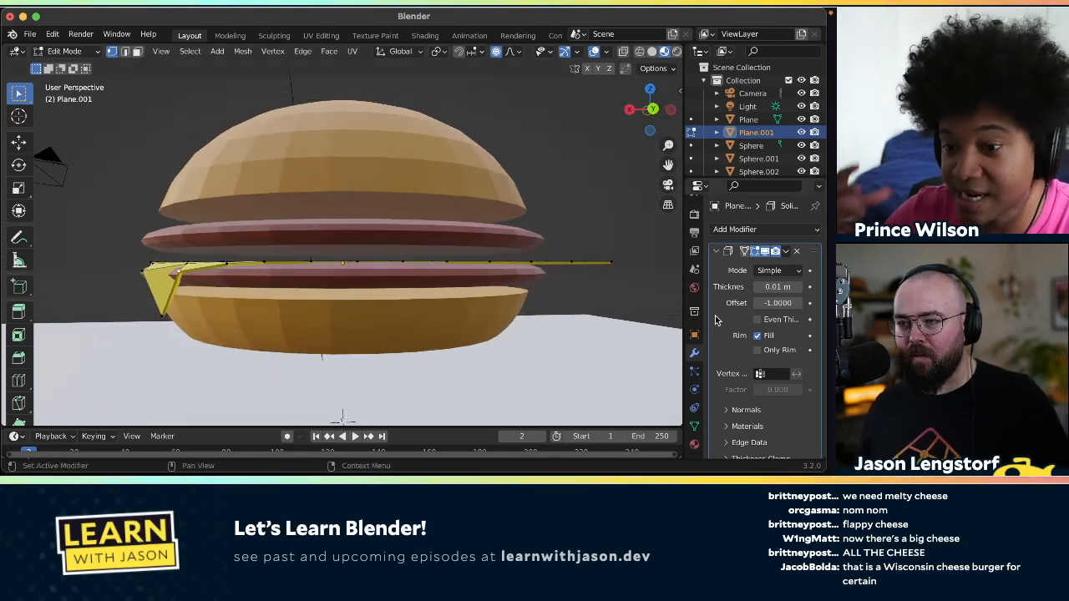
click(779, 288)
text(0.07)
key(Return)
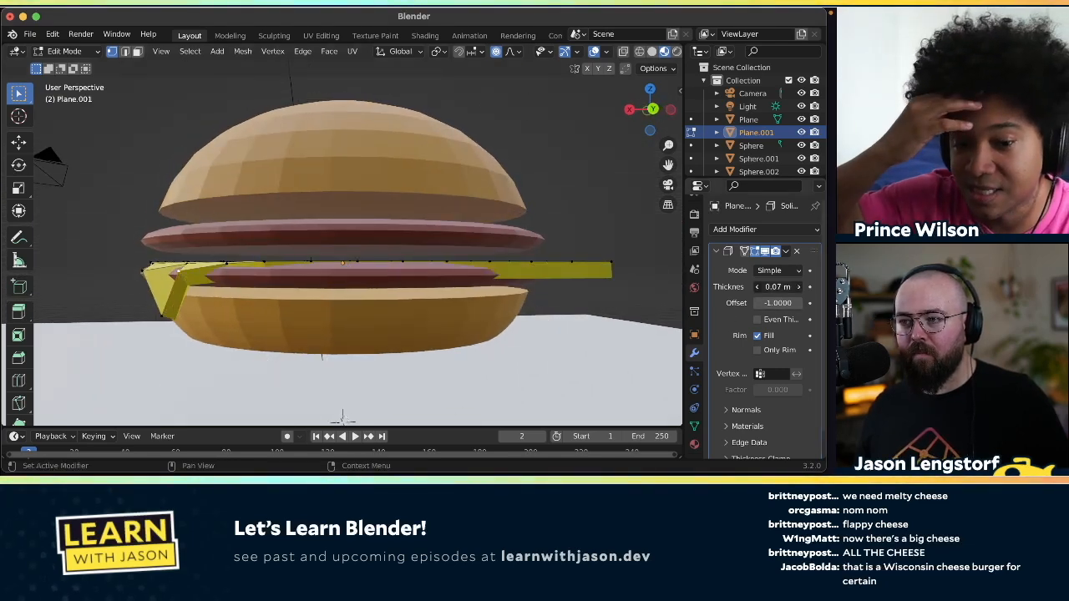
drag(778, 288, 747, 287)
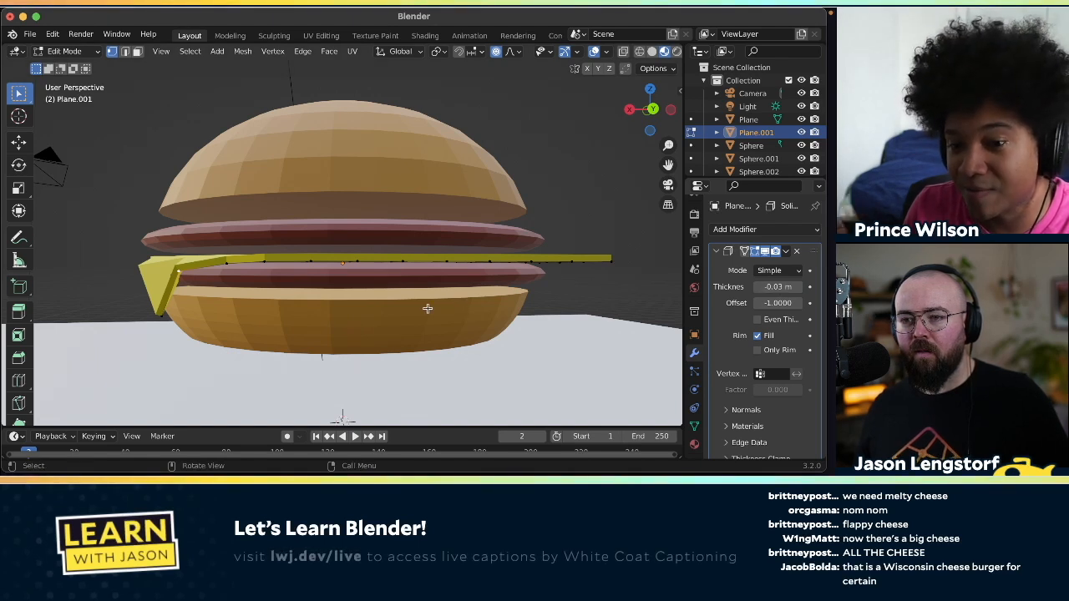
scroll(428, 309, left, 2)
scroll(427, 308, left, 3)
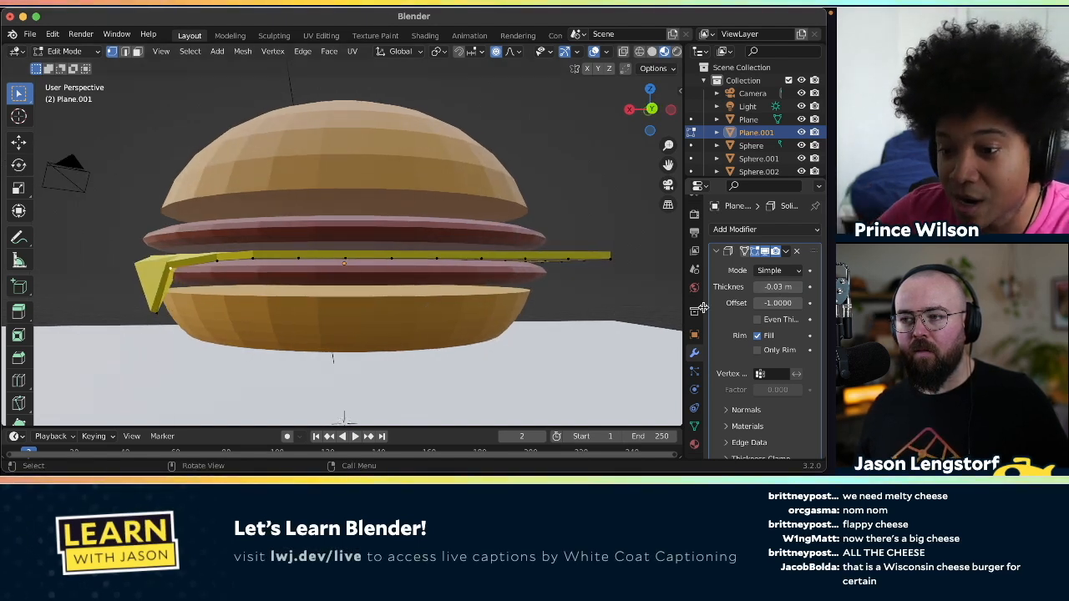
- Set the cheese's Solidify offset to 1 and its thickness to 0.03 m
click(777, 303)
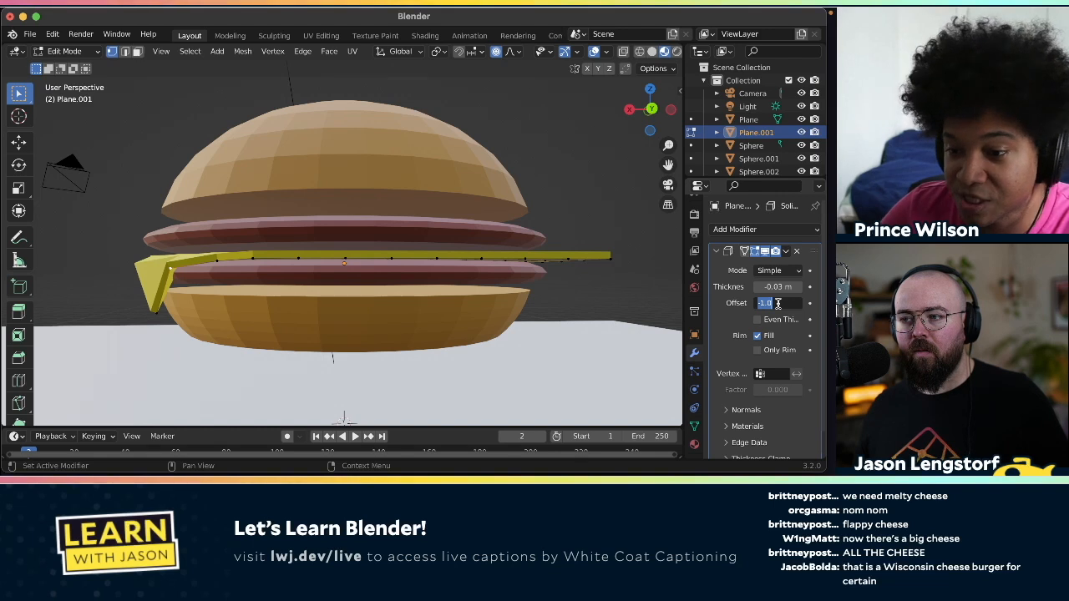
text(1)
key(Return)
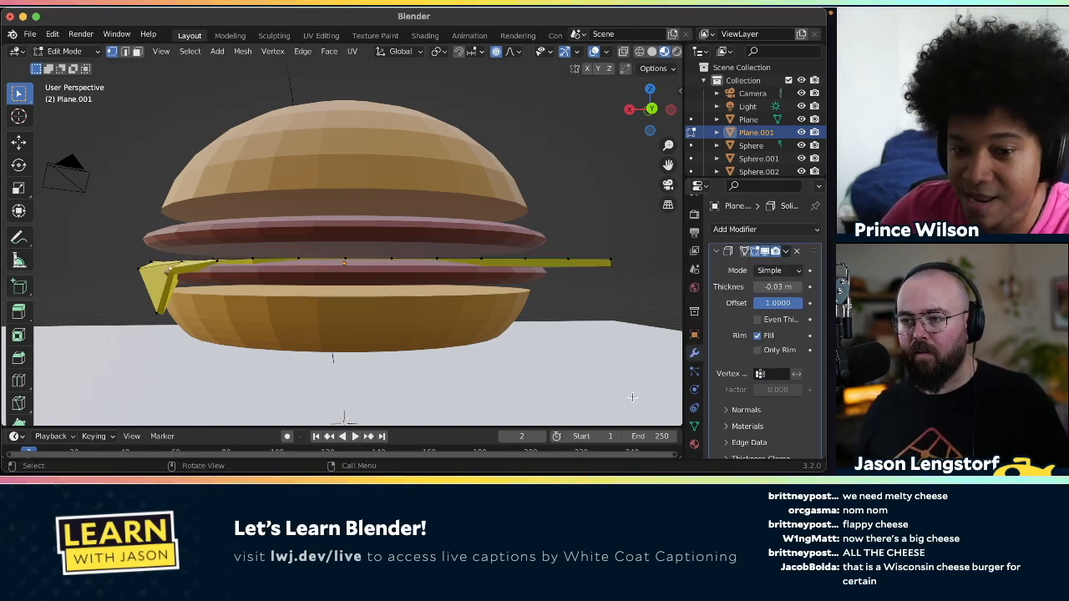
click(774, 287)
key(Home)
key(Delete)
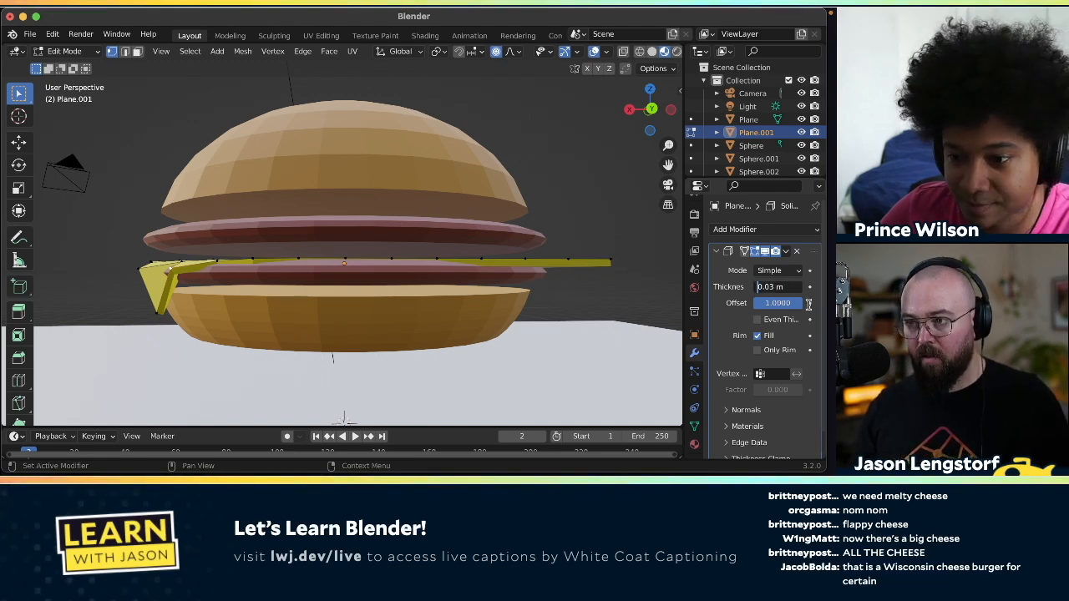
key(Tab)
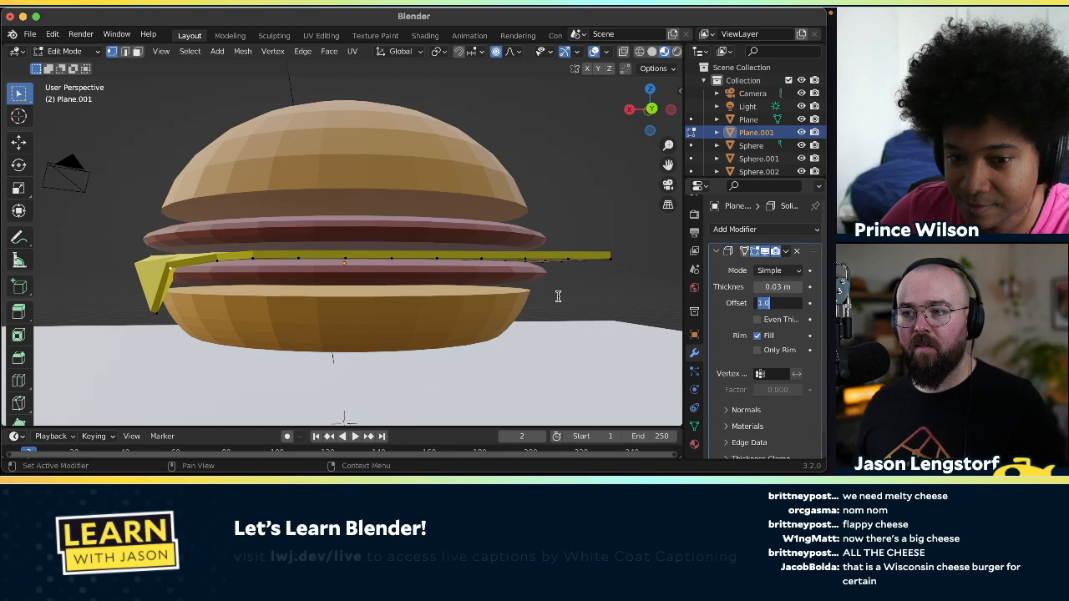
click(587, 312)
- Inspect the thickened cheese slice and the gap in its folded corner from several sides
scroll(552, 306, left, 1)
scroll(551, 305, up, 2)
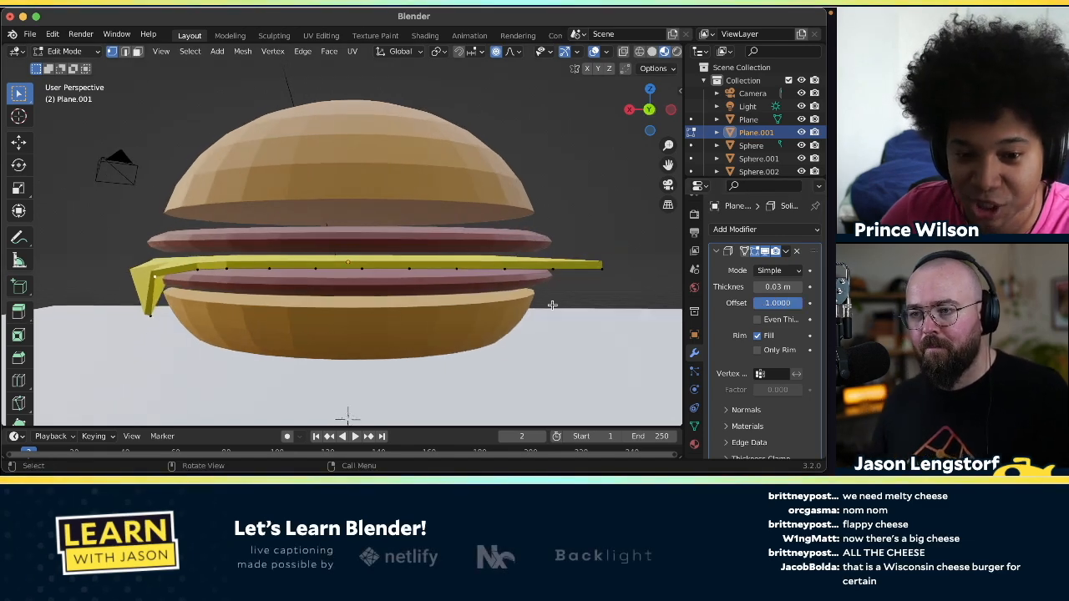
scroll(552, 305, left, 1)
scroll(552, 306, down, 3)
scroll(552, 306, left, 3)
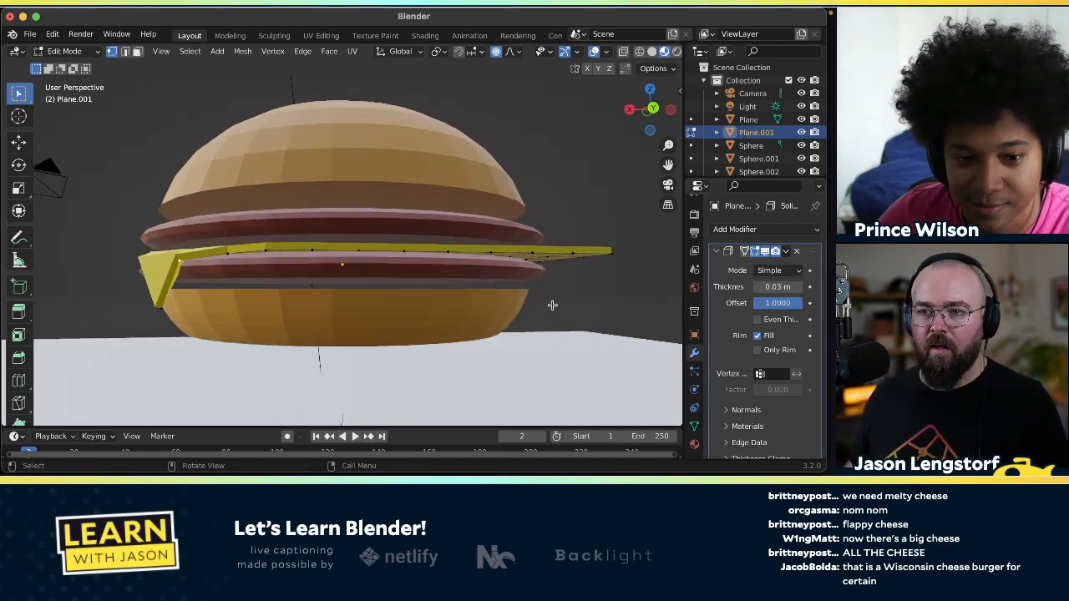
scroll(494, 306, left, 3)
scroll(368, 249, up, 3)
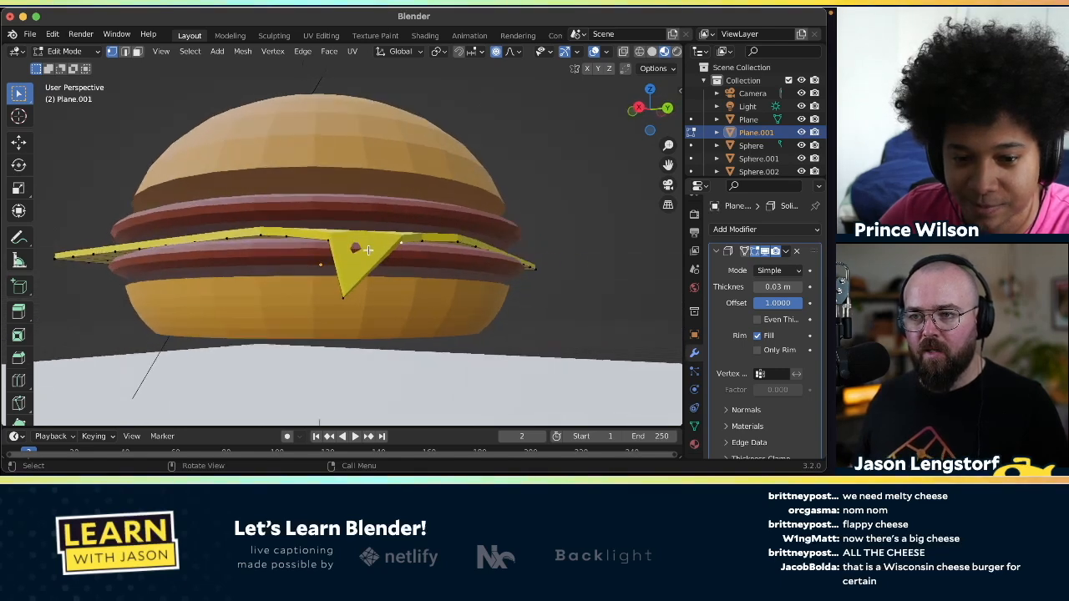
scroll(368, 248, right, 5)
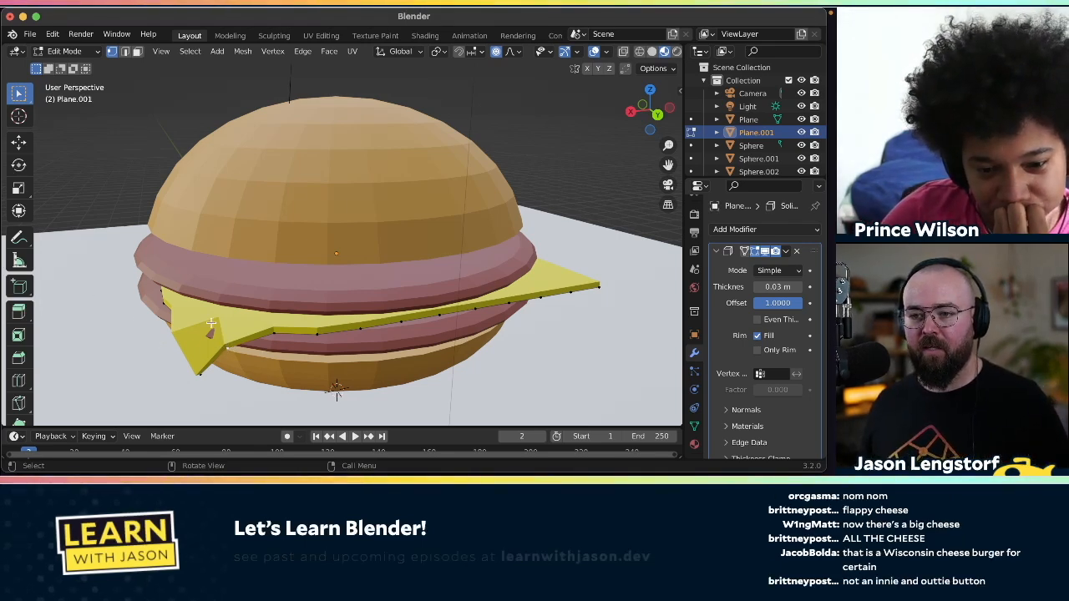
- In wireframe shading, select the two vertices on either side of the folded cheese corner and join them with Connect Vertex Path
key(r)
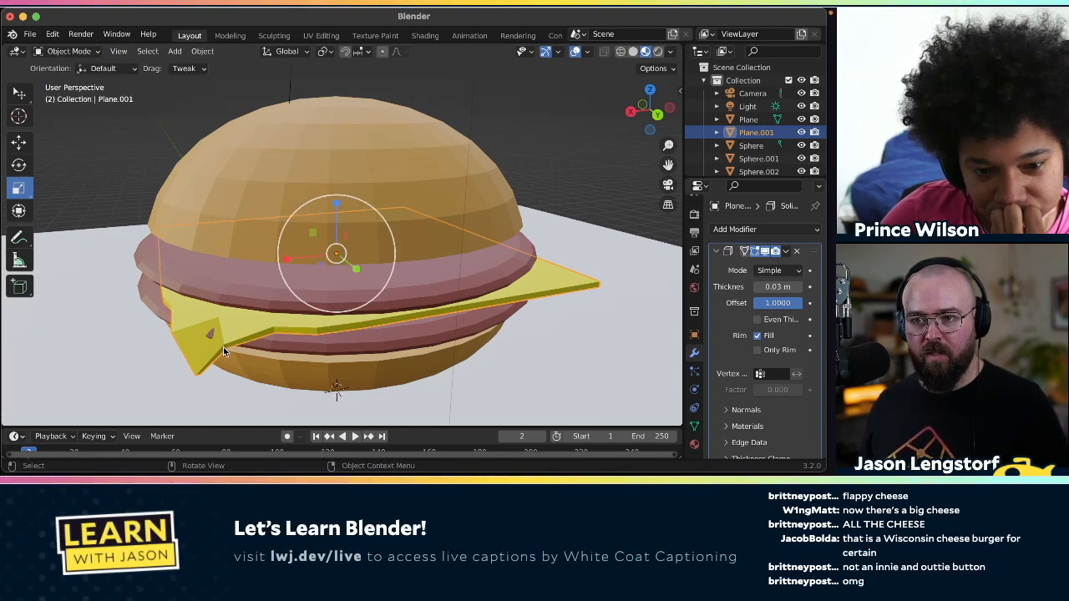
key(Escape)
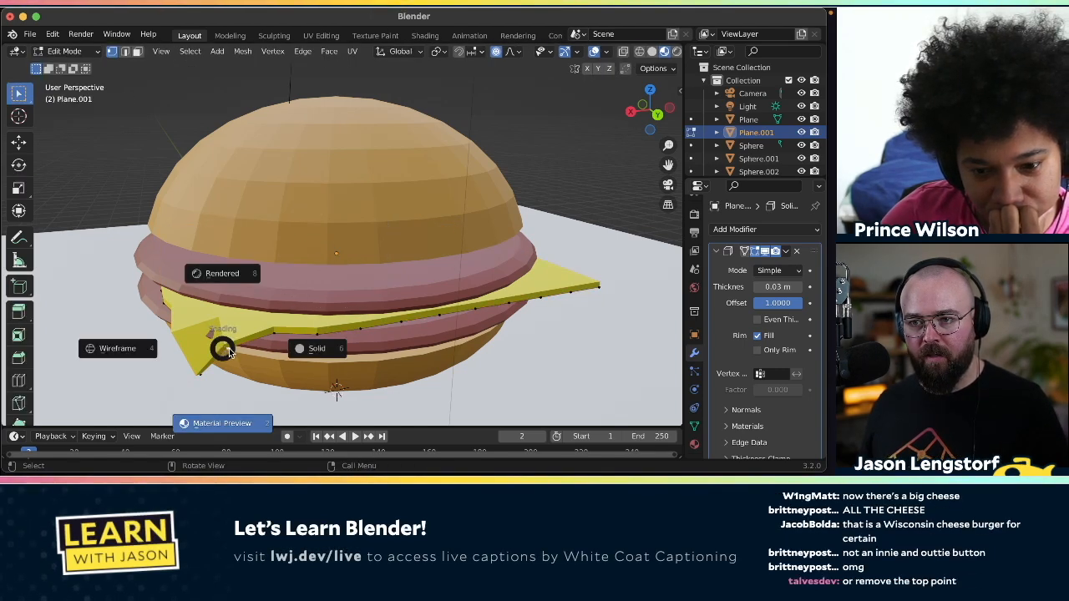
click(137, 349)
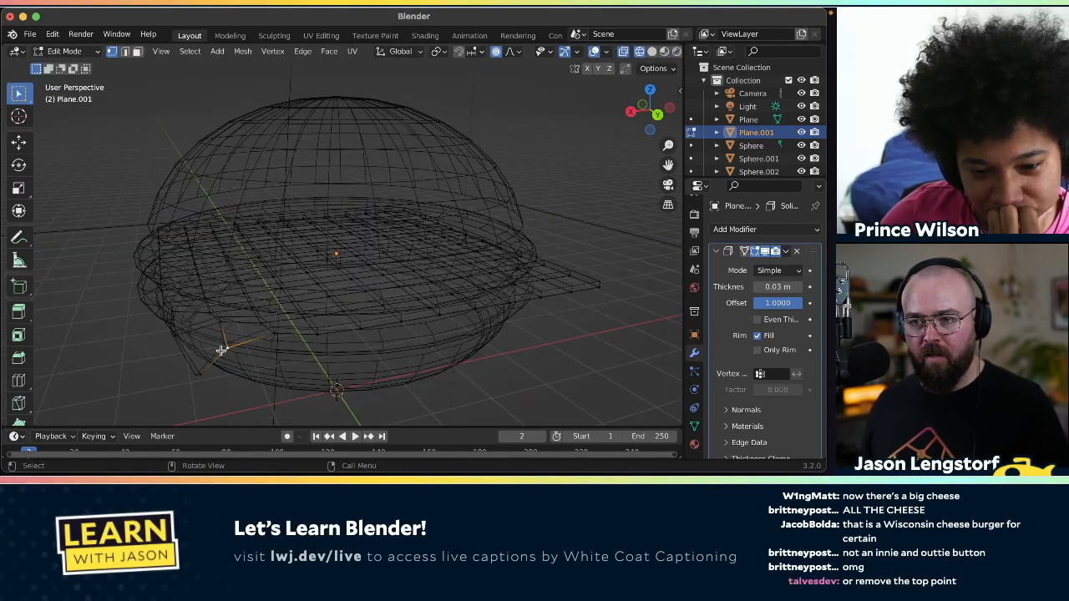
shift+click(173, 335)
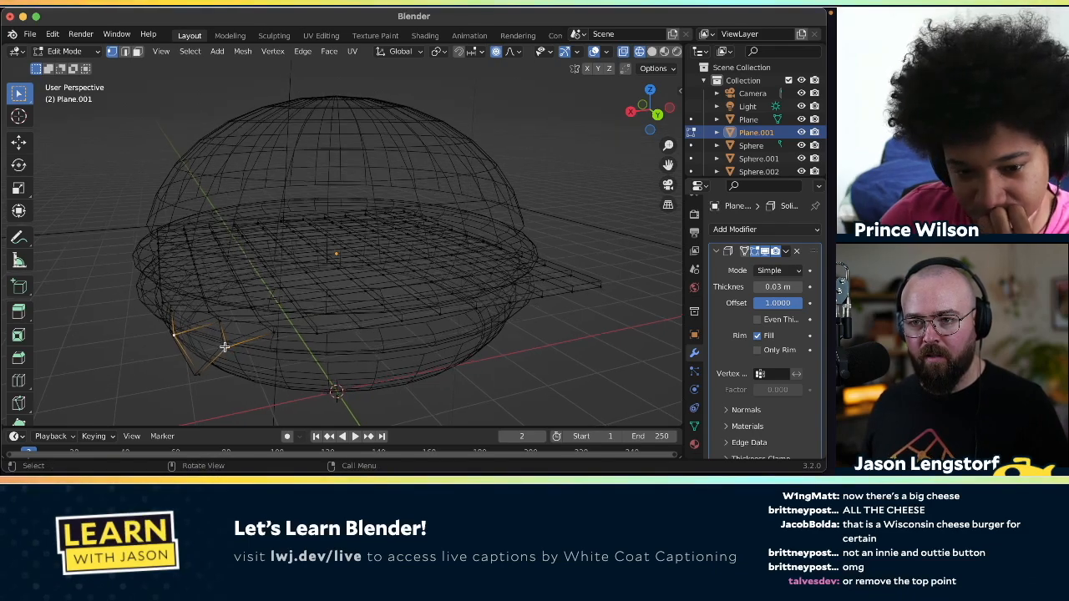
scroll(223, 347, left, 5)
scroll(224, 346, up, 8)
scroll(224, 347, down, 5)
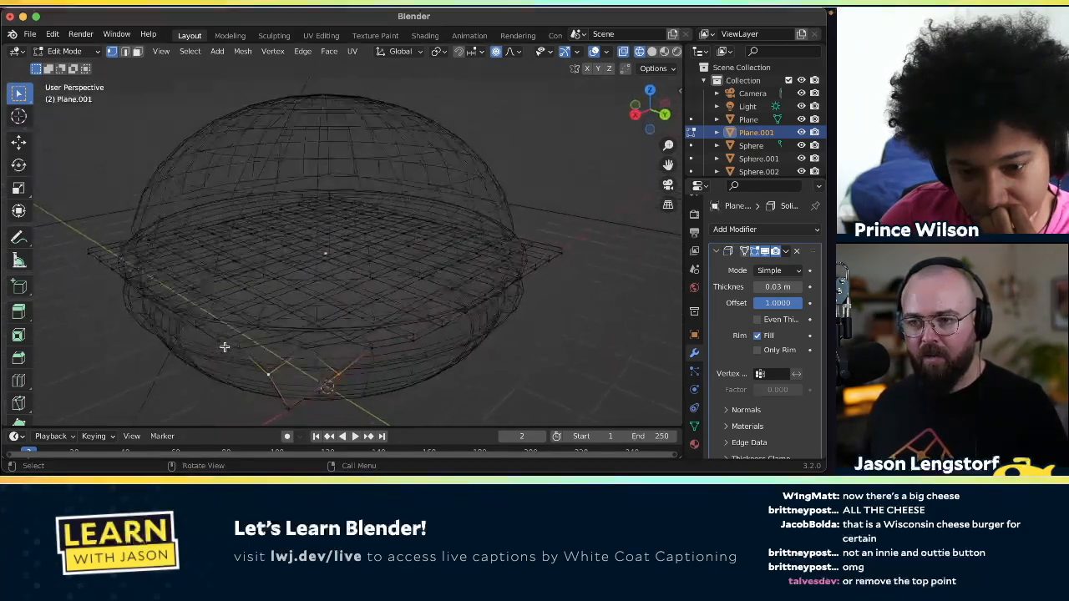
scroll(224, 346, down, 4)
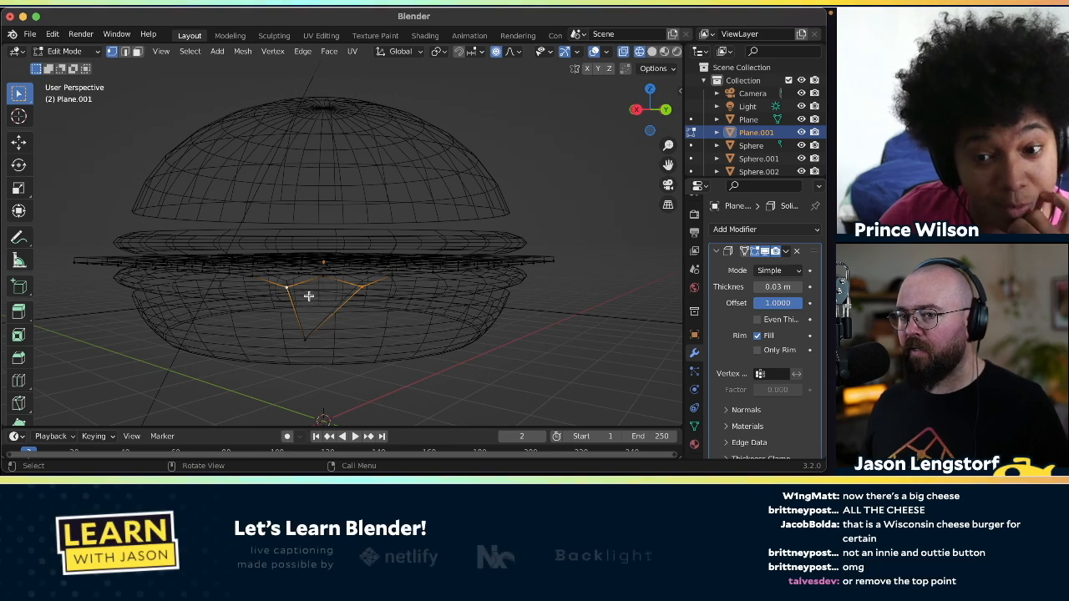
right_click(363, 288)
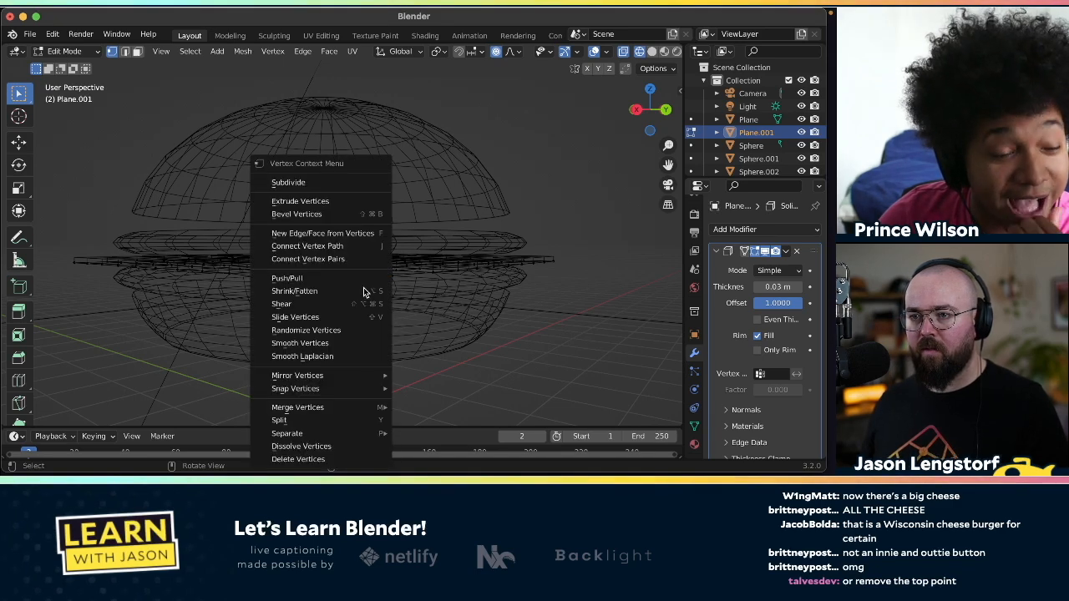
click(347, 247)
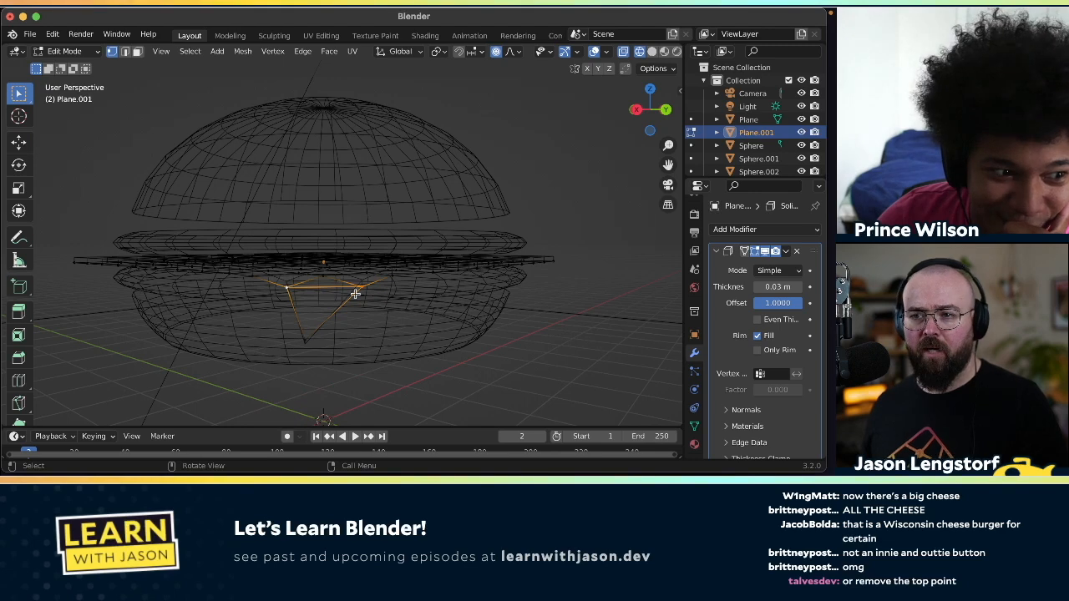
- Deselect the vertices, return to Object Mode and restore Material Preview shading
key(alt+a)
key(Tab)
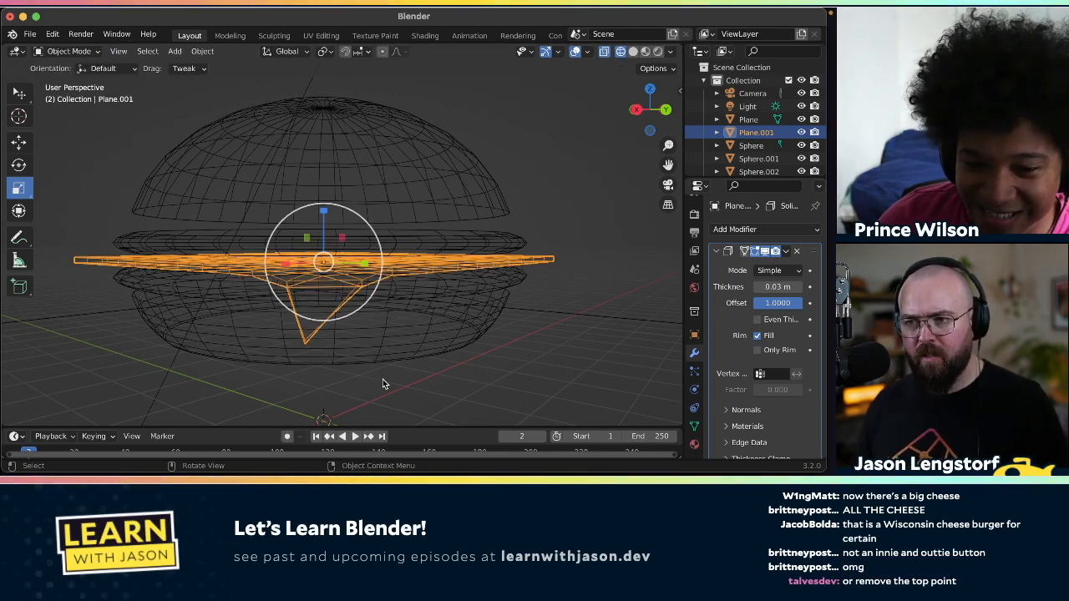
key(z)
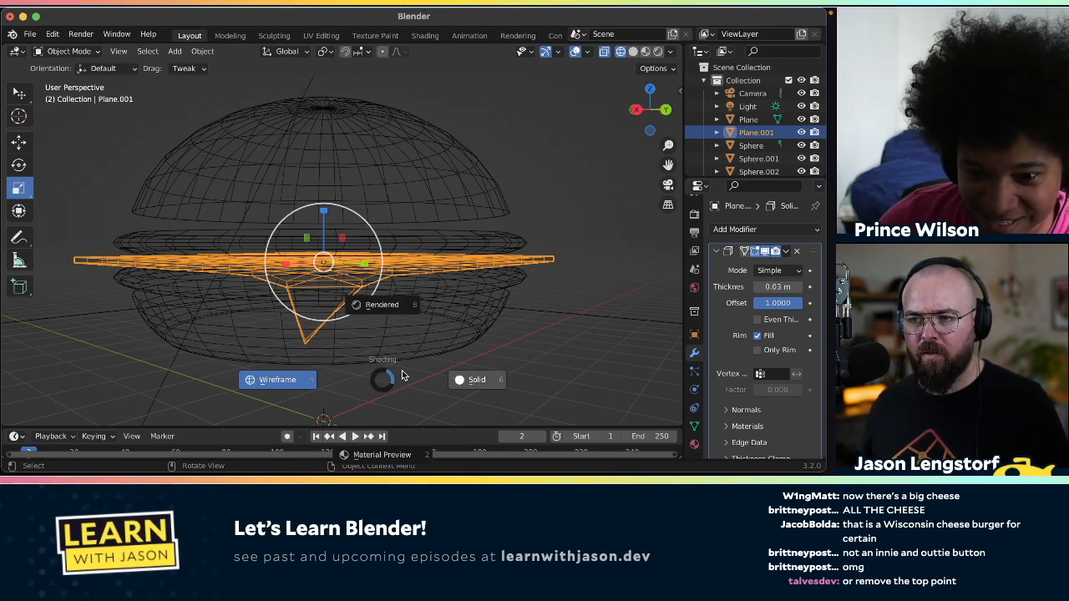
click(475, 382)
scroll(410, 338, left, 3)
scroll(410, 336, left, 2)
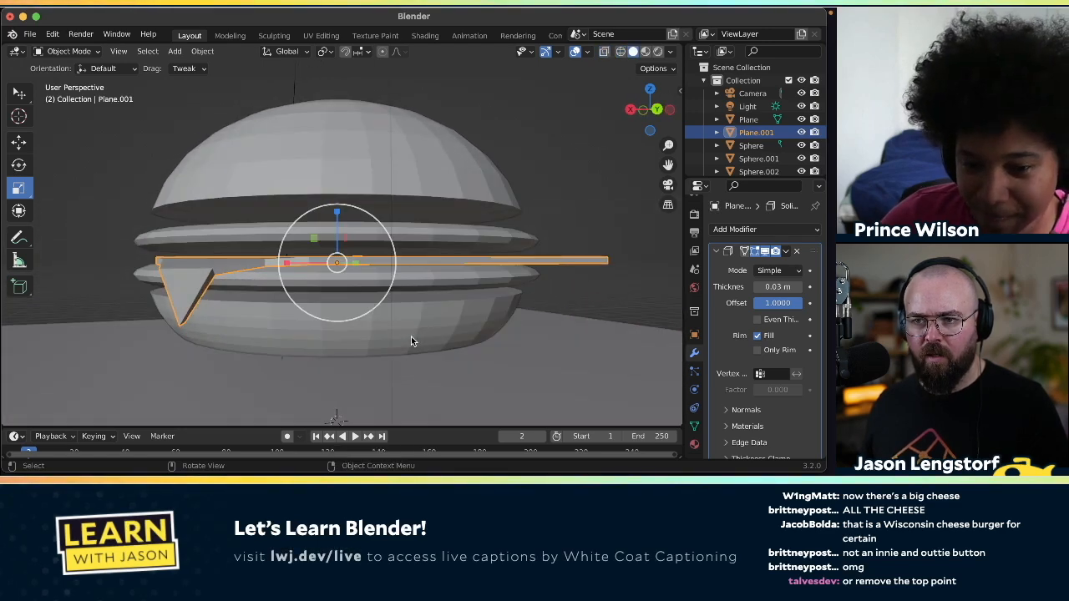
click(644, 51)
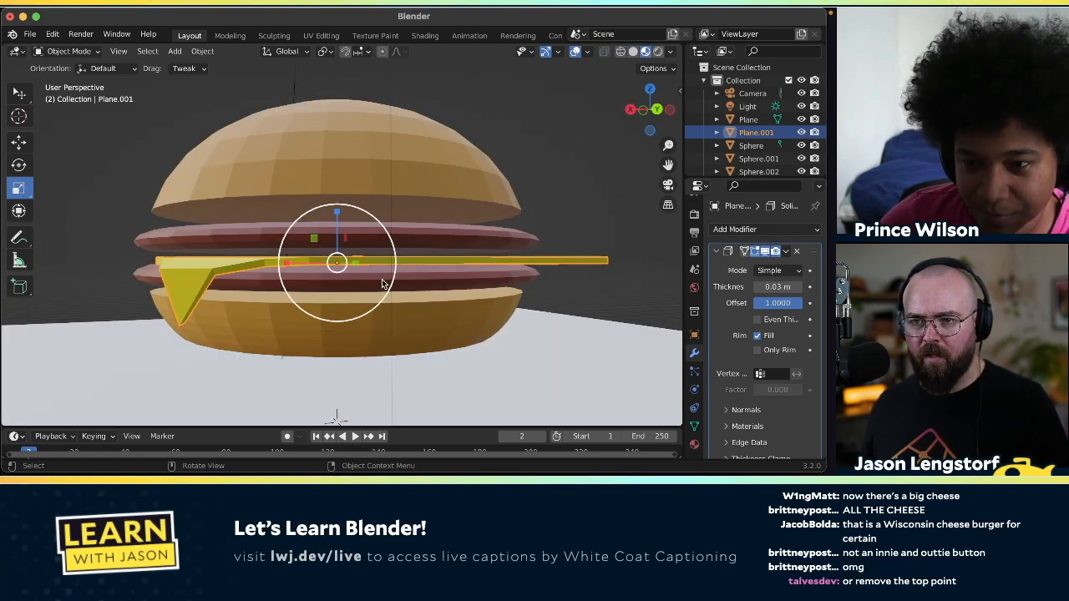
- Examine the folded cheese corner and the rest of the slice from around the burger
click(378, 375)
scroll(357, 364, left, 5)
scroll(358, 364, up, 3)
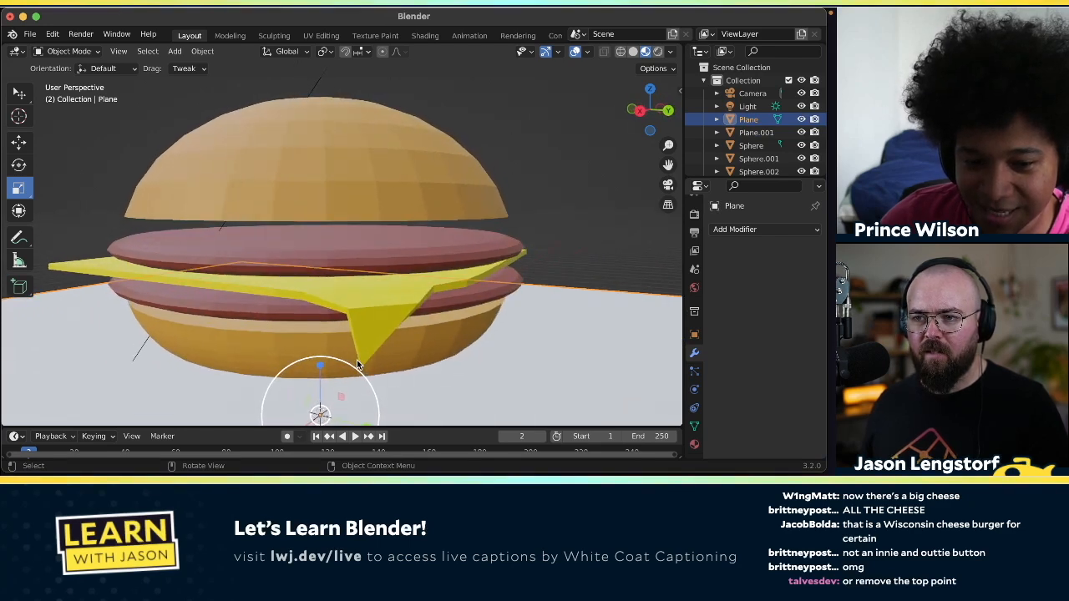
scroll(357, 364, right, 3)
scroll(357, 364, right, 3)
scroll(357, 364, up, 2)
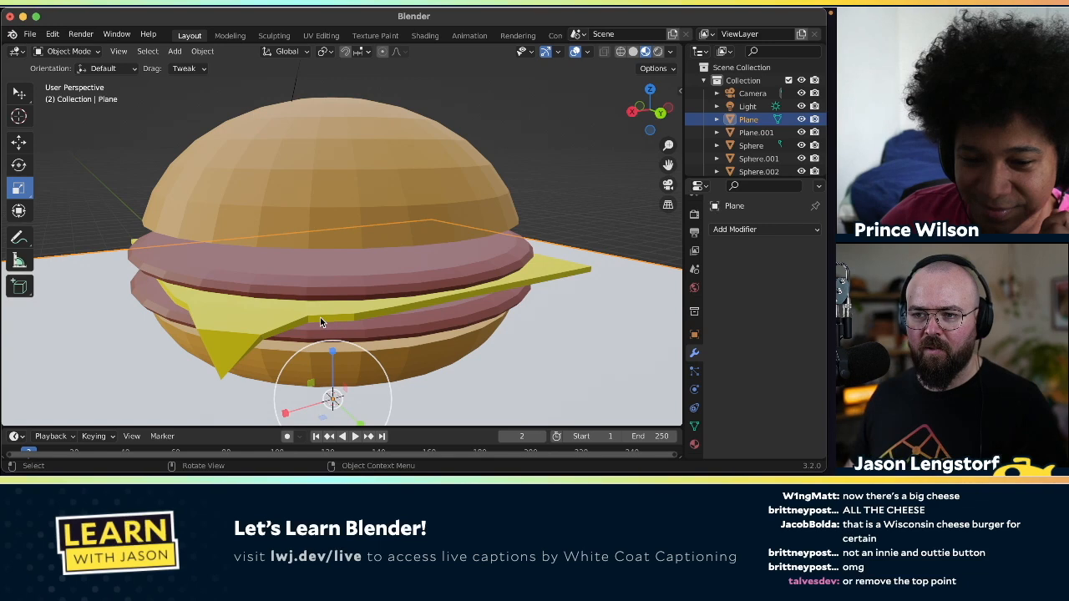
scroll(228, 338, right, 5)
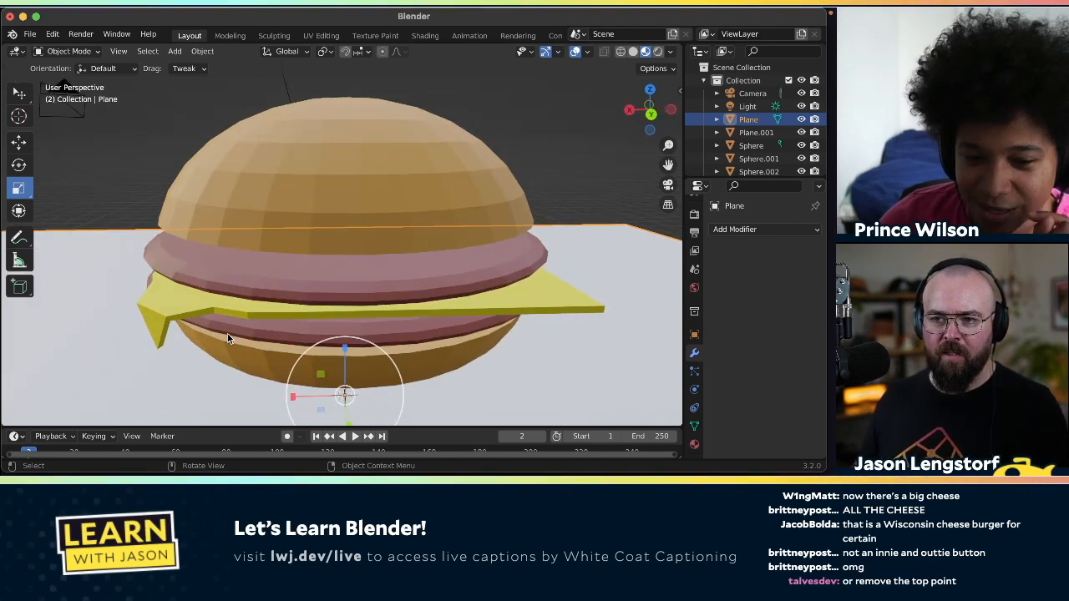
scroll(246, 339, down, 5)
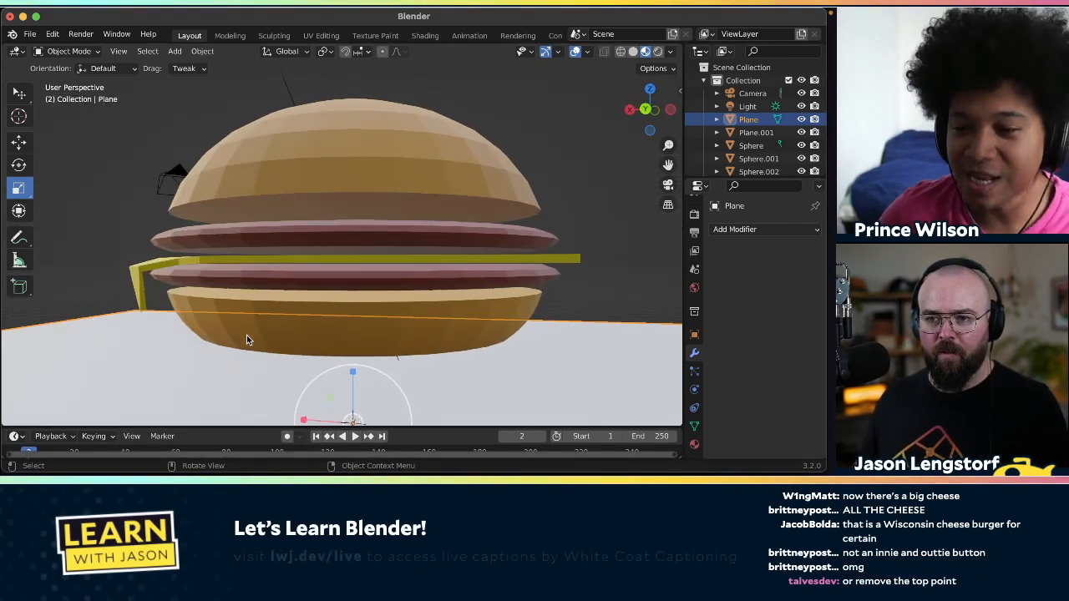
scroll(246, 338, up, 2)
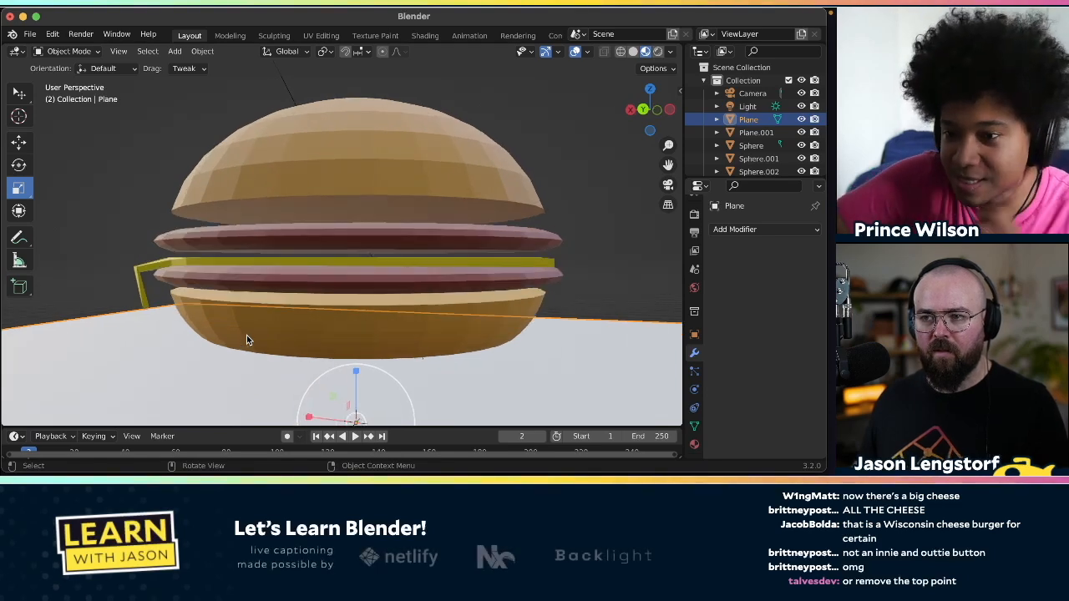
scroll(247, 338, up, 5)
- In wireframe Edit Mode, select the two vertices on either side of an unfolded cheese slice corner and join them with Connect Vertex Path
click(395, 294)
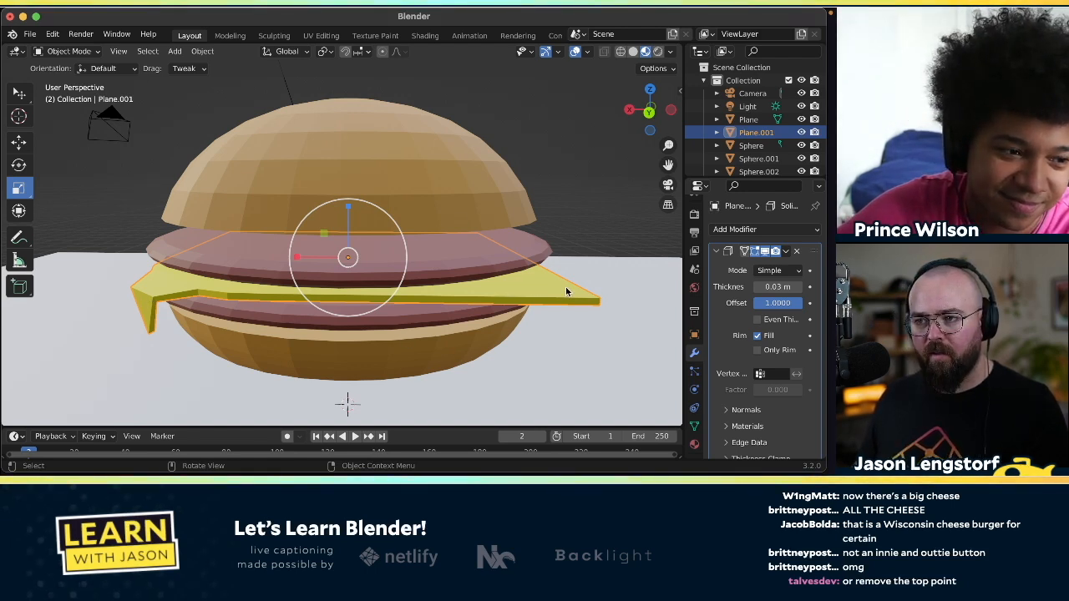
key(z)
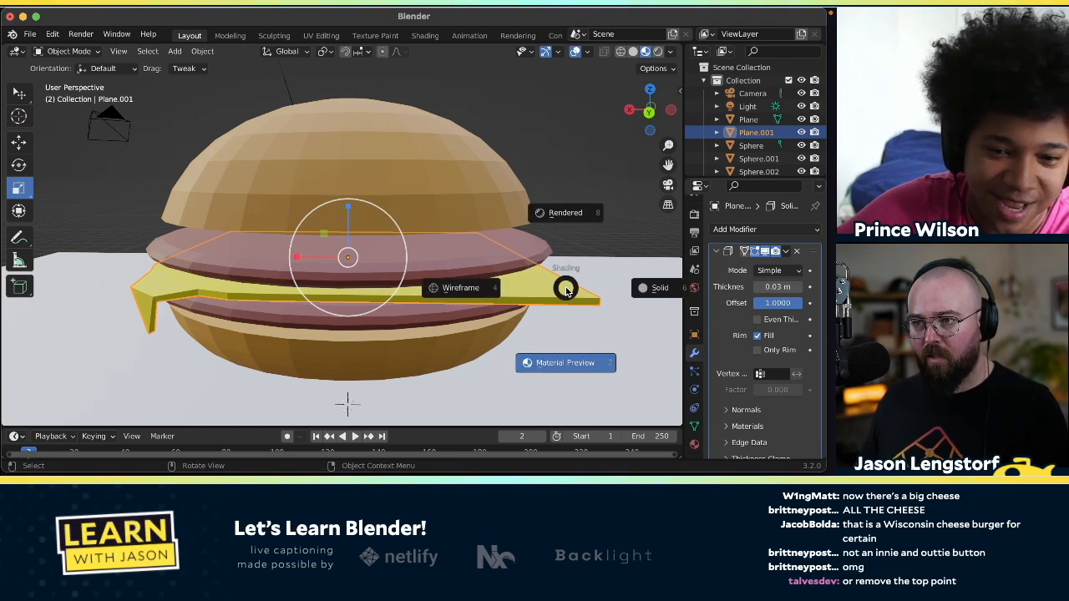
click(505, 291)
key(Tab)
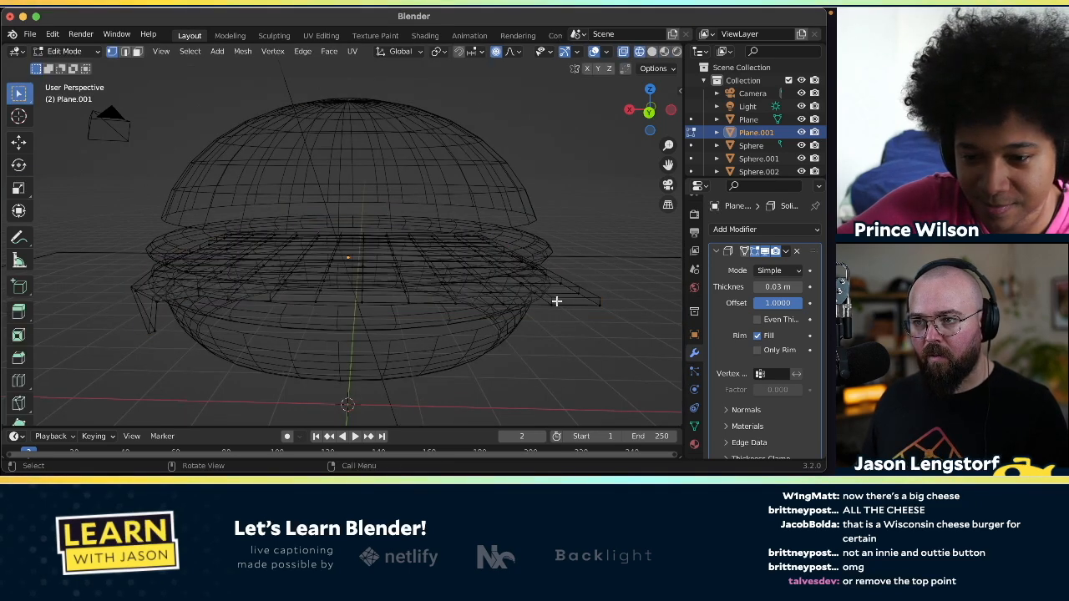
click(559, 305)
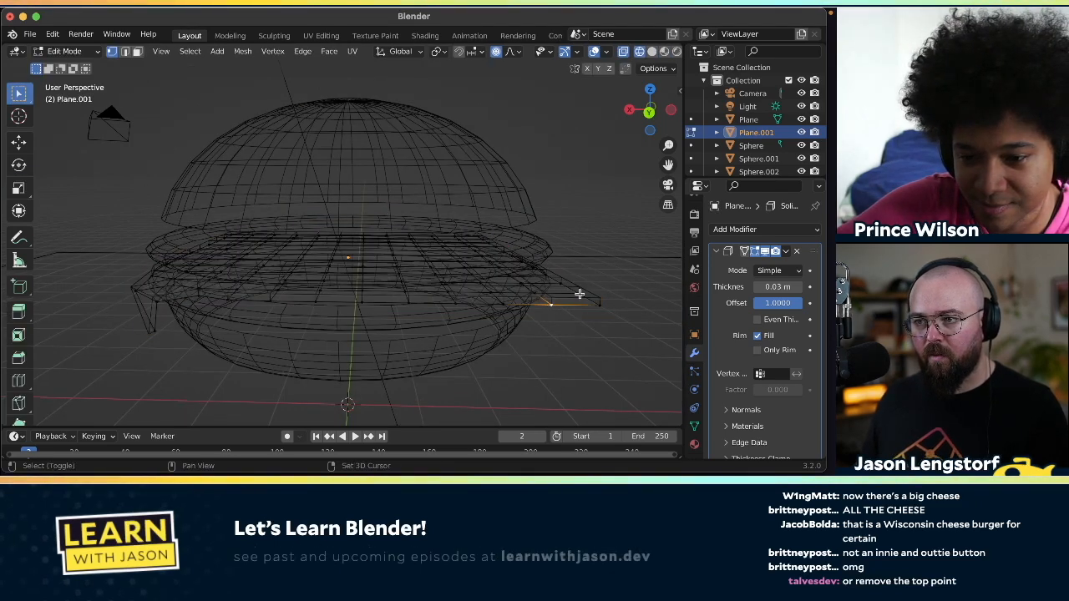
shift+click(598, 305)
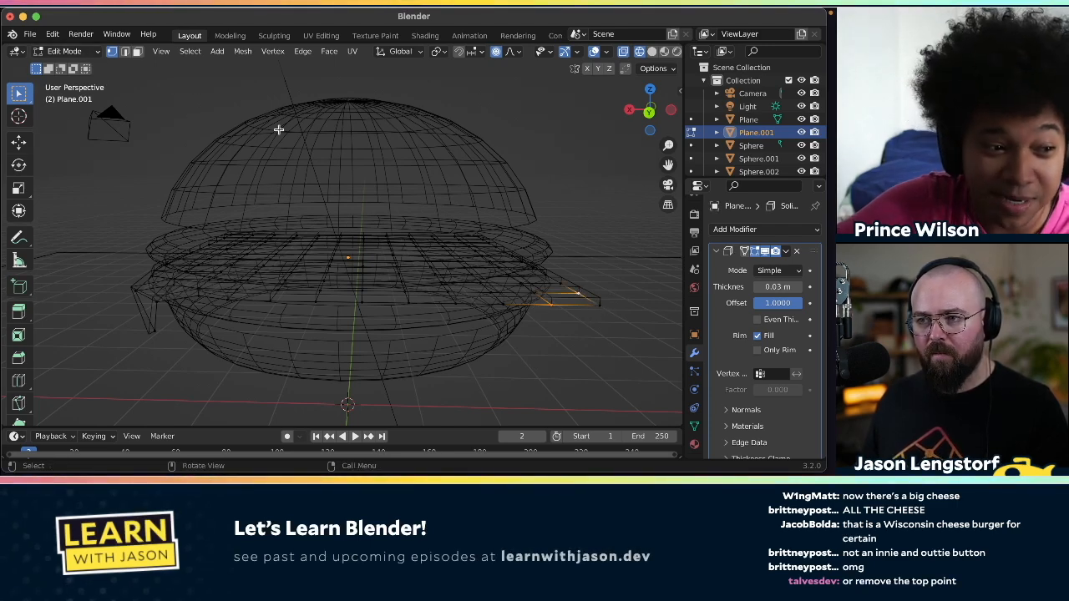
right_click(550, 305)
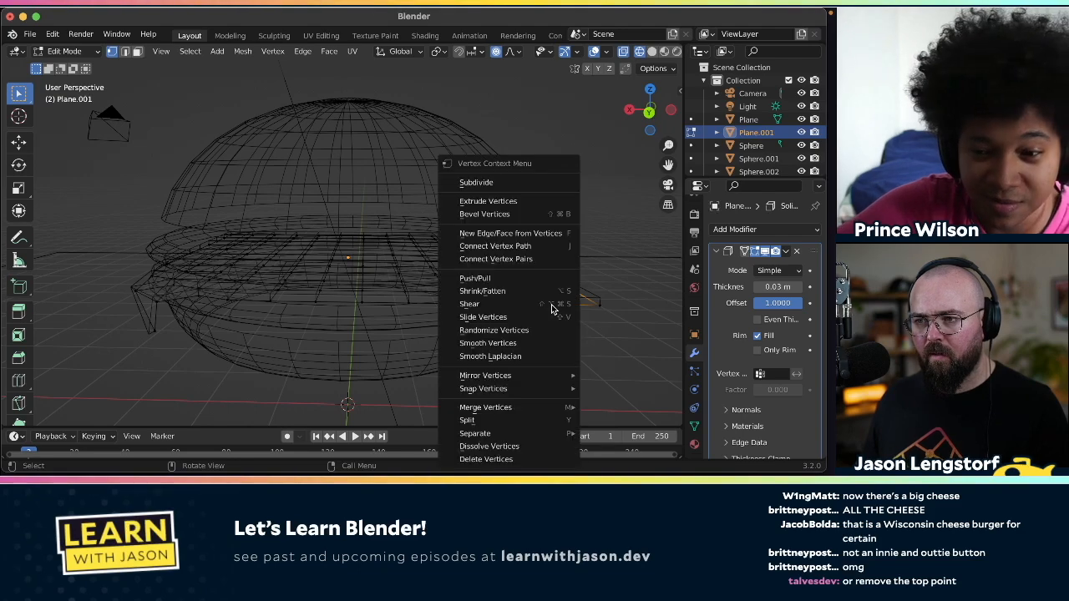
click(514, 248)
- Select the vertex pairs beside the cheese slice's two remaining flat corners and join each pair with Connect Vertex Path
scroll(524, 295, right, 10)
scroll(523, 295, right, 8)
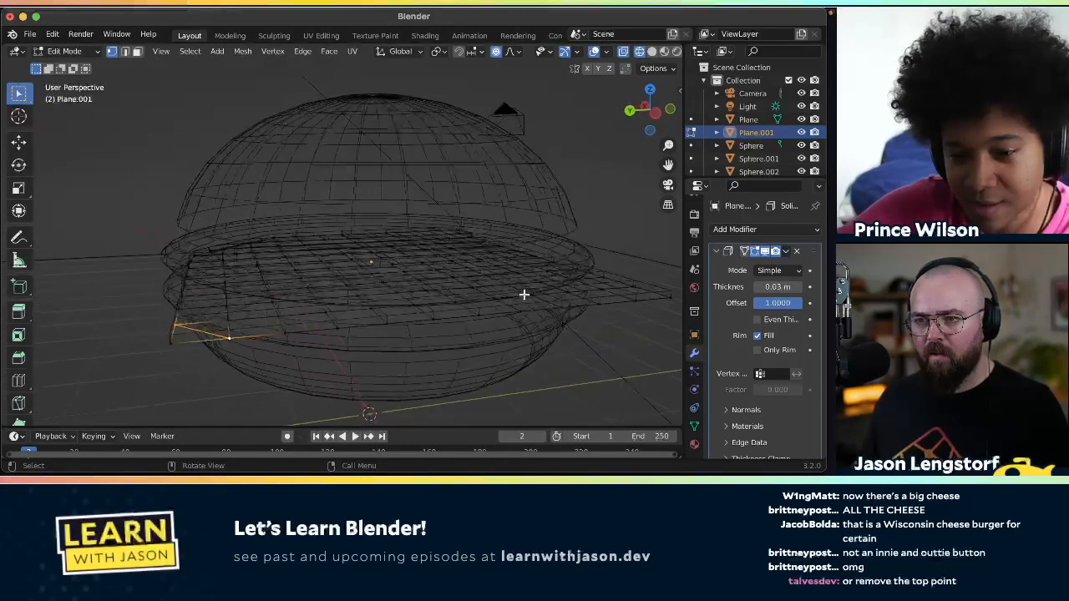
scroll(635, 306, right, 10)
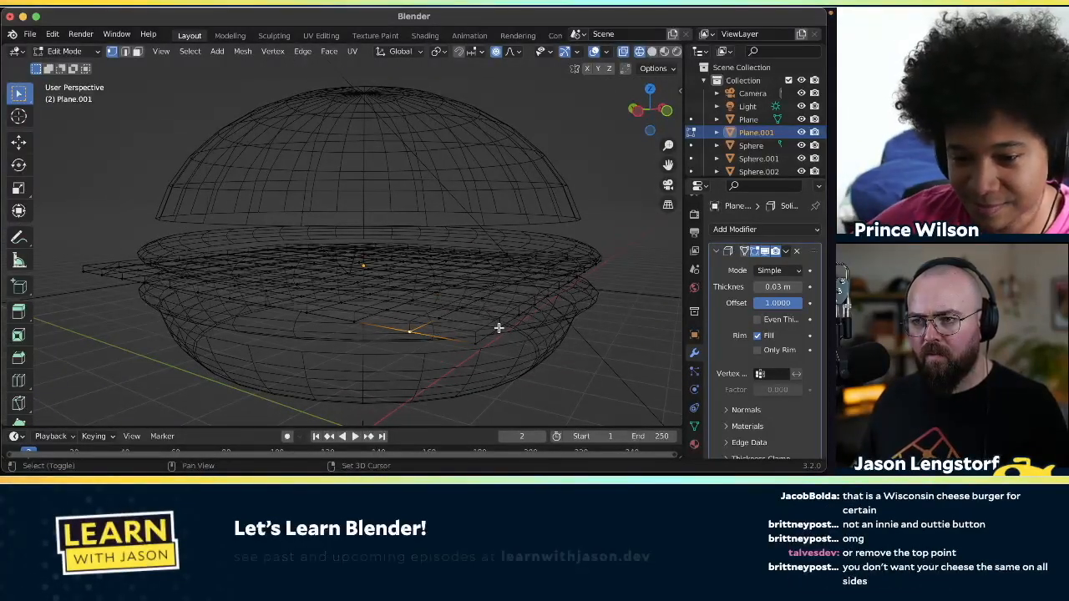
shift+click(499, 328)
scroll(573, 368, right, 10)
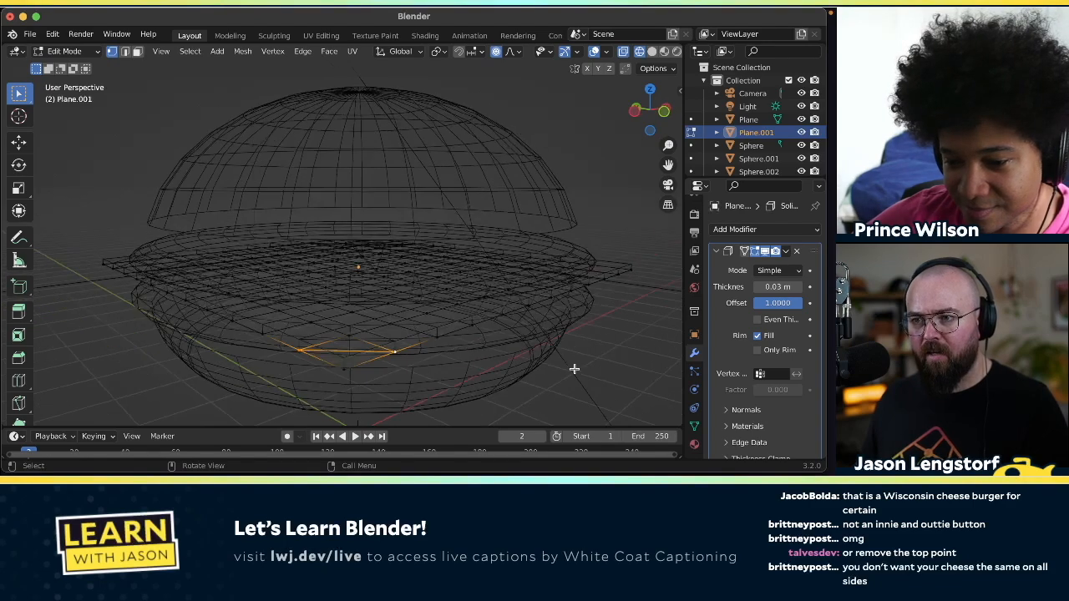
click(551, 360)
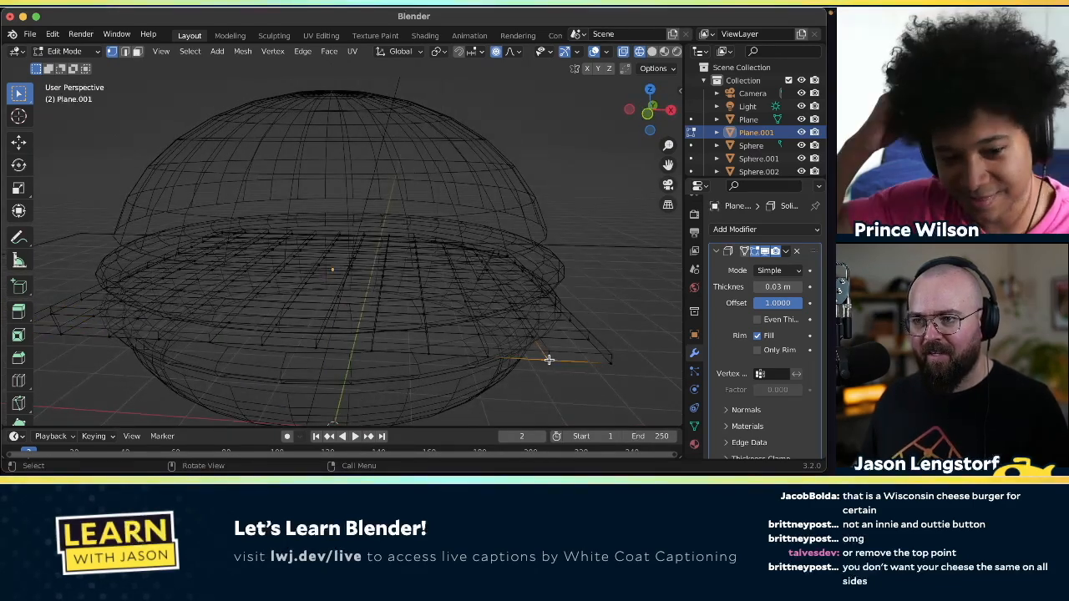
shift+click(589, 339)
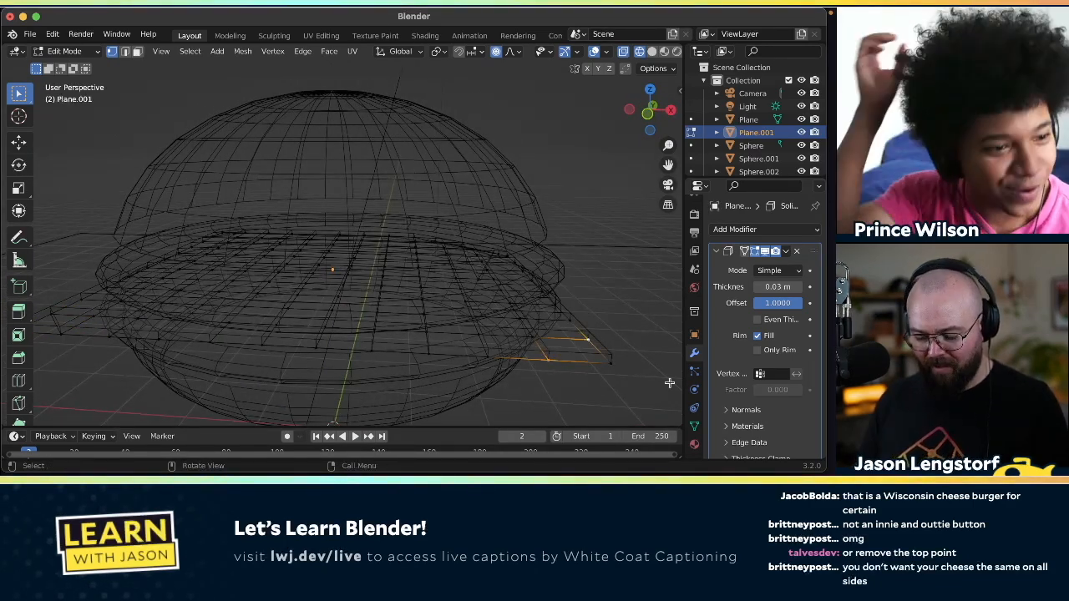
- Select the tip vertices of the three flat cheese corners and move them down about 0.53 m along Z
click(610, 363)
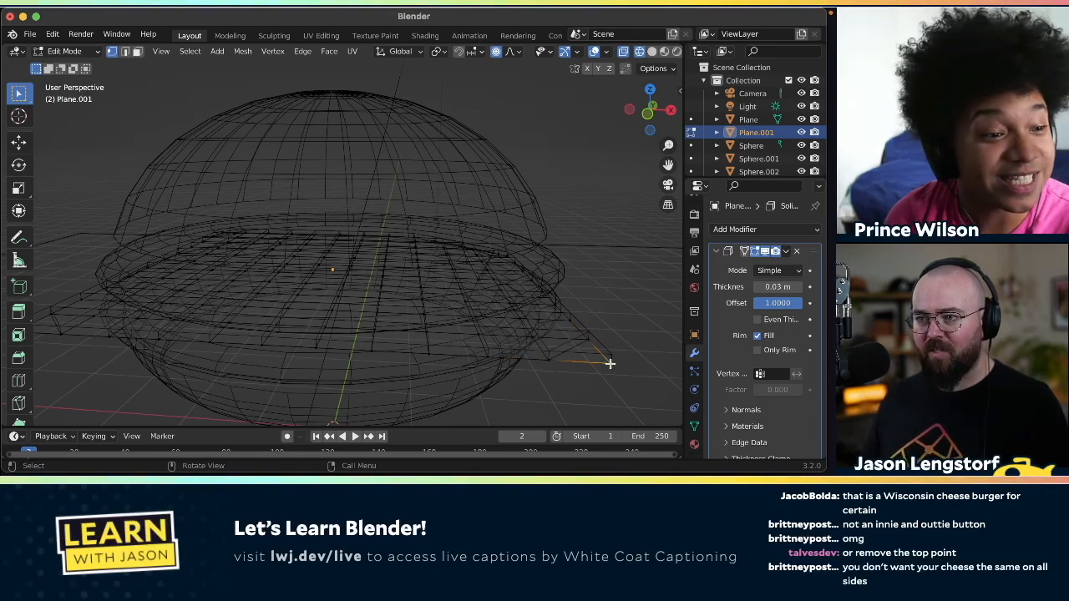
scroll(609, 364, left, 8)
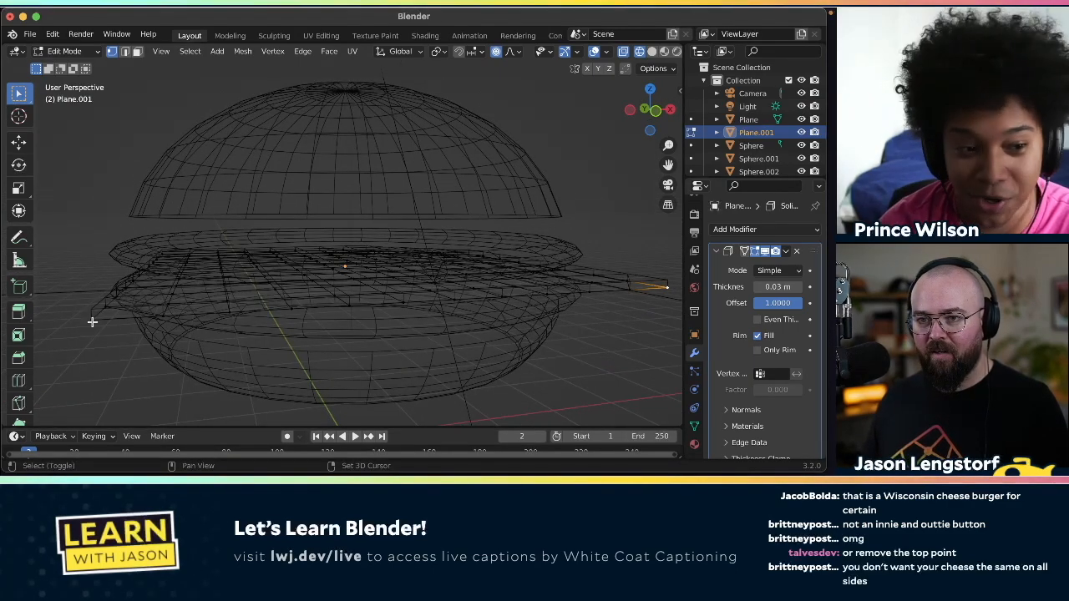
scroll(92, 321, up, 10)
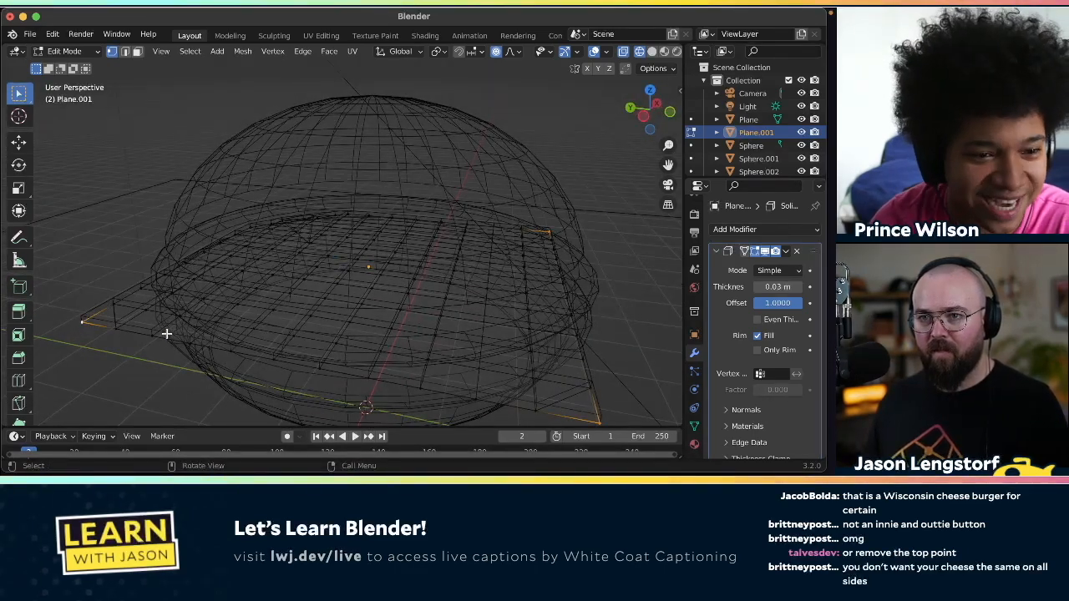
click(18, 142)
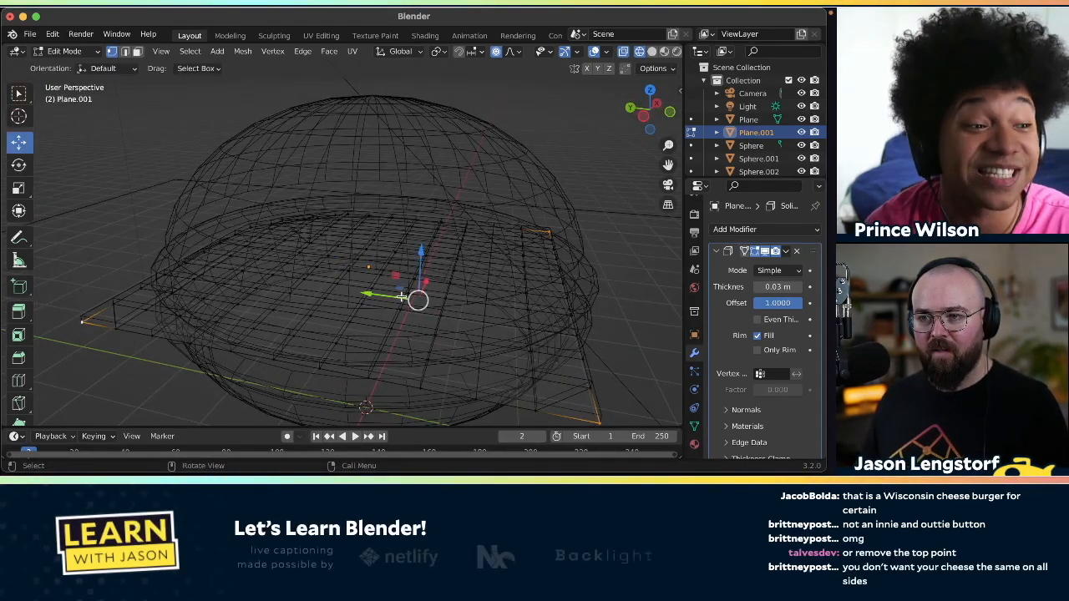
drag(420, 252, 404, 299)
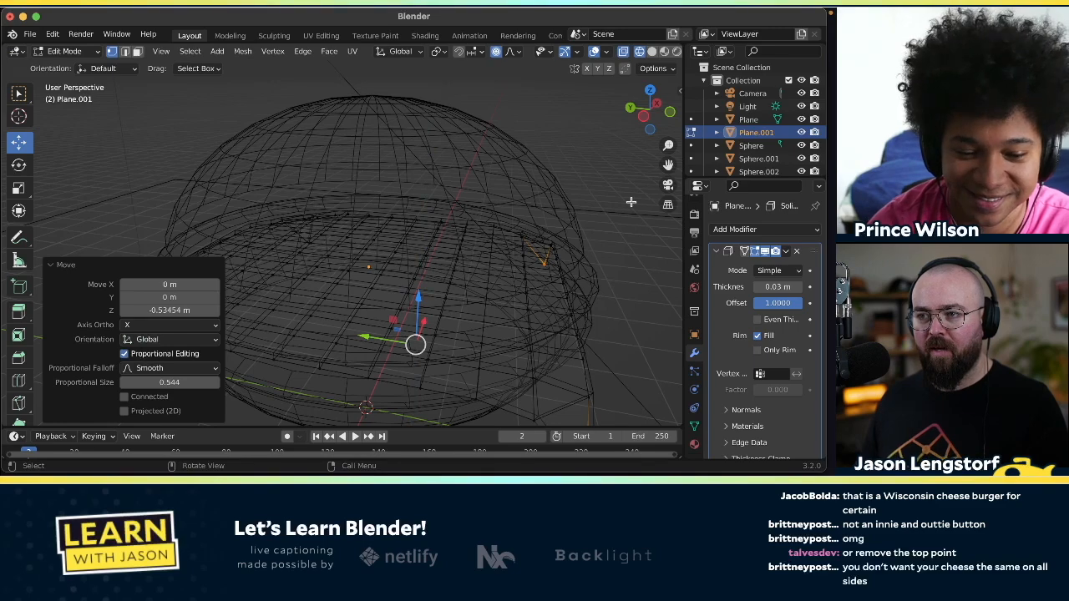
- Deselect the vertices, restore Material Preview shading and check the folded cheese corners from around the burger
click(612, 219)
scroll(612, 219, down, 5)
key(z)
click(598, 315)
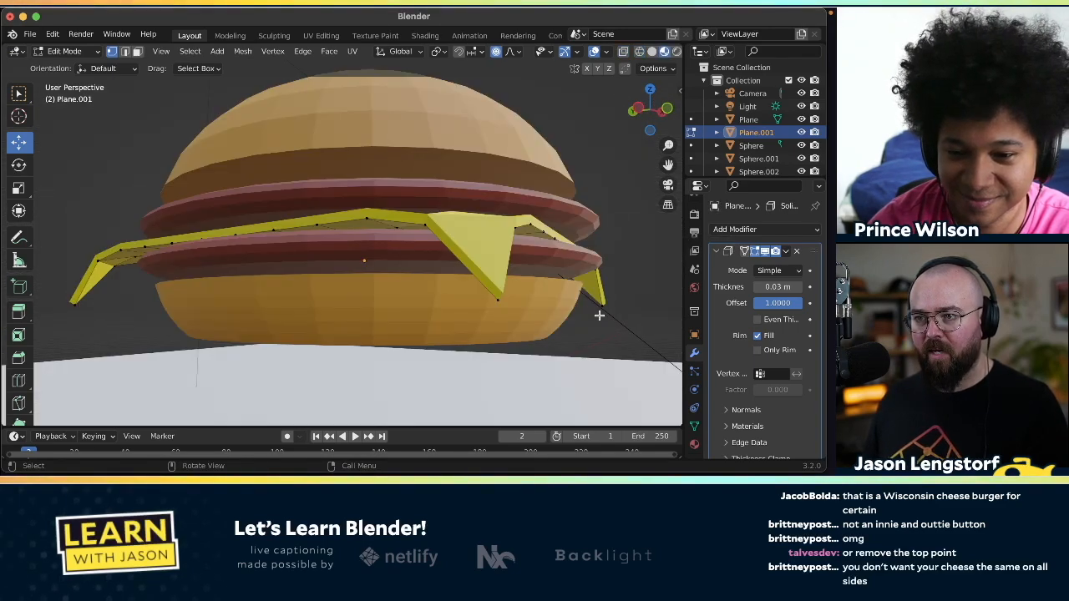
scroll(529, 309, left, 10)
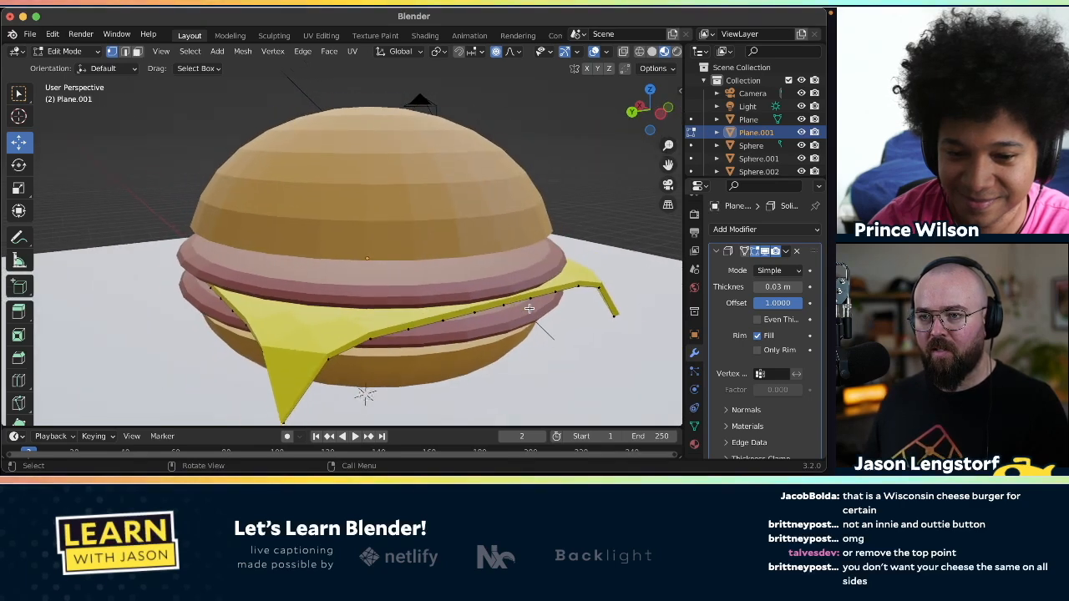
scroll(529, 309, down, 10)
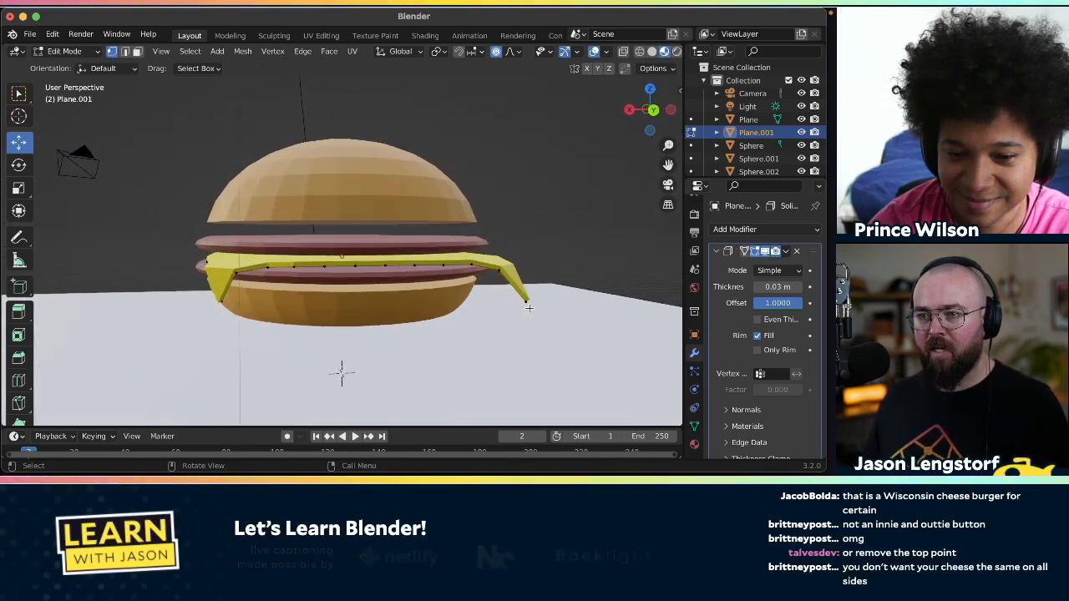
scroll(528, 308, left, 10)
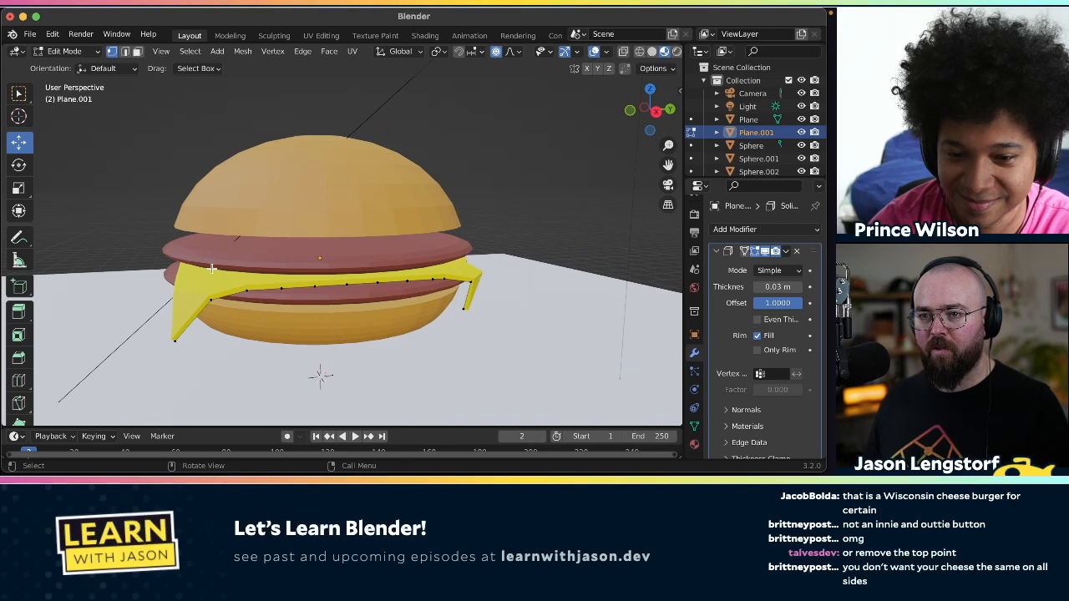
- Return to Object Mode and duplicate the cheese slice with Copy Objects and Paste Objects
click(210, 287)
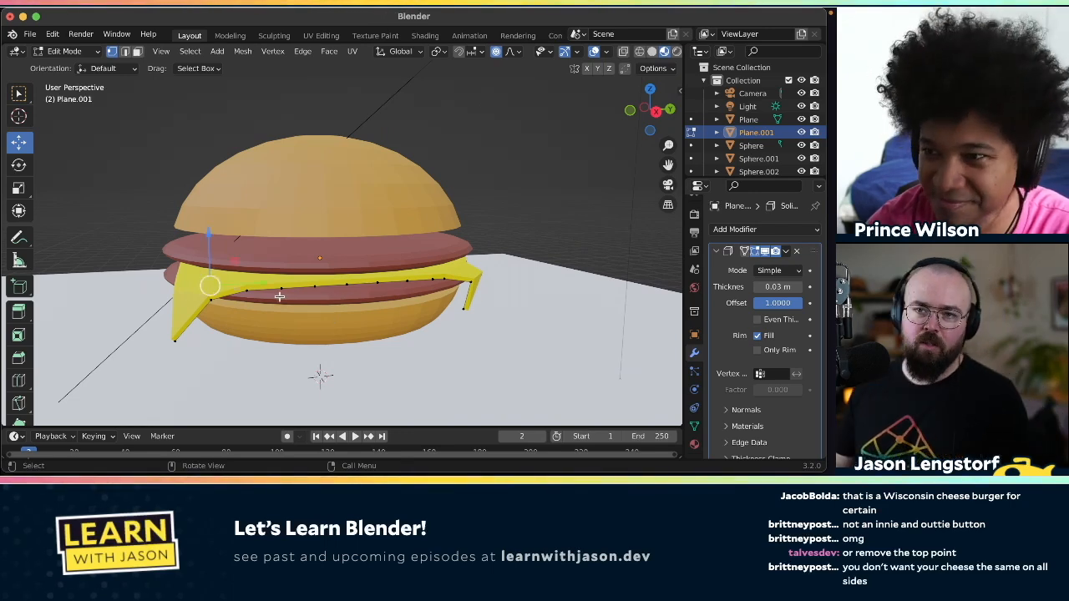
key(Tab)
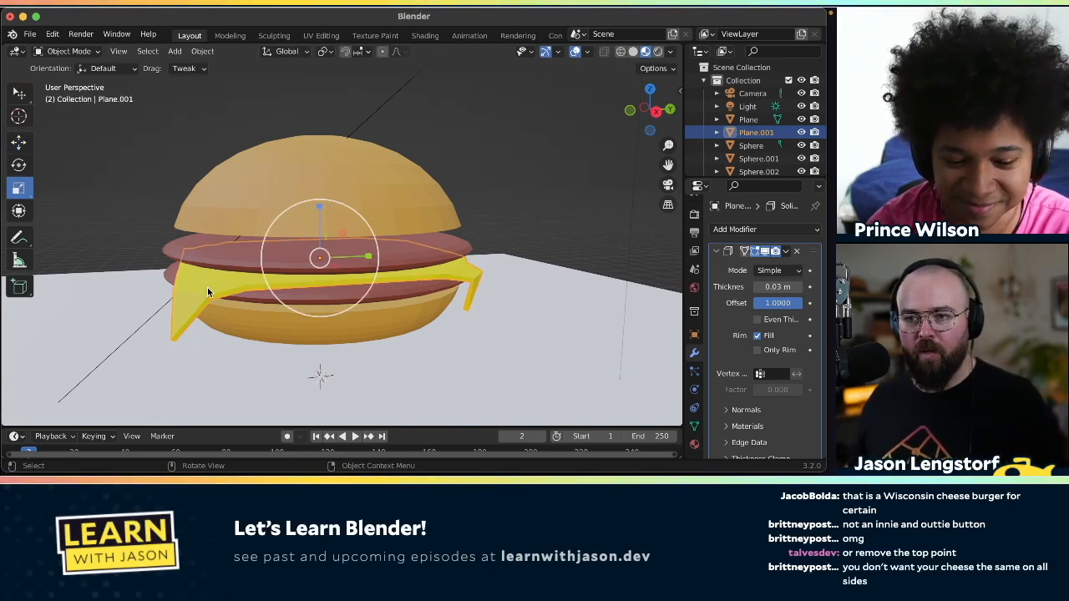
right_click(207, 288)
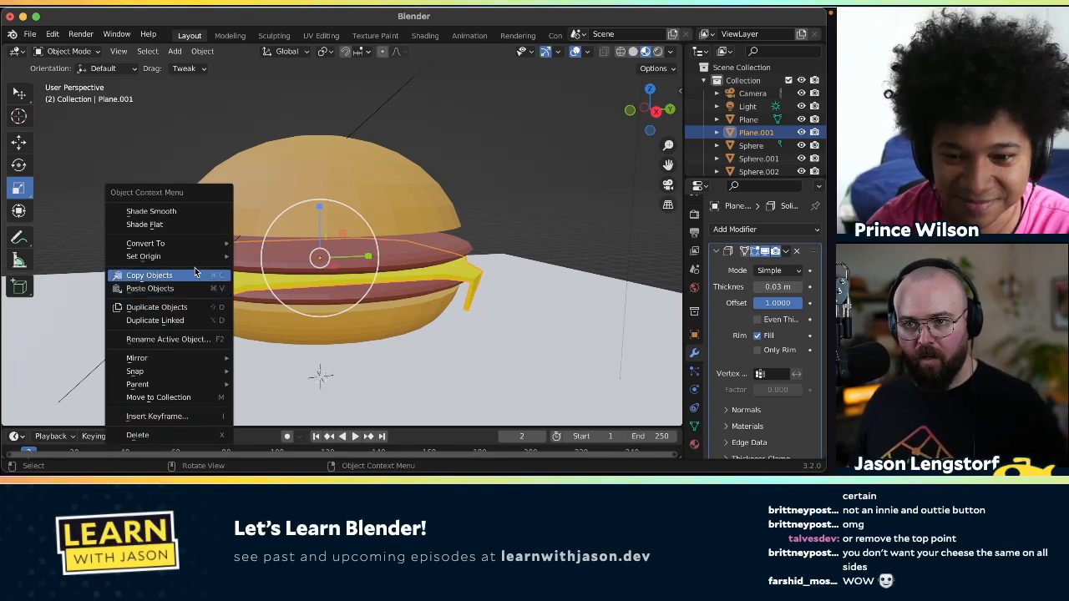
click(195, 275)
right_click(227, 282)
click(227, 292)
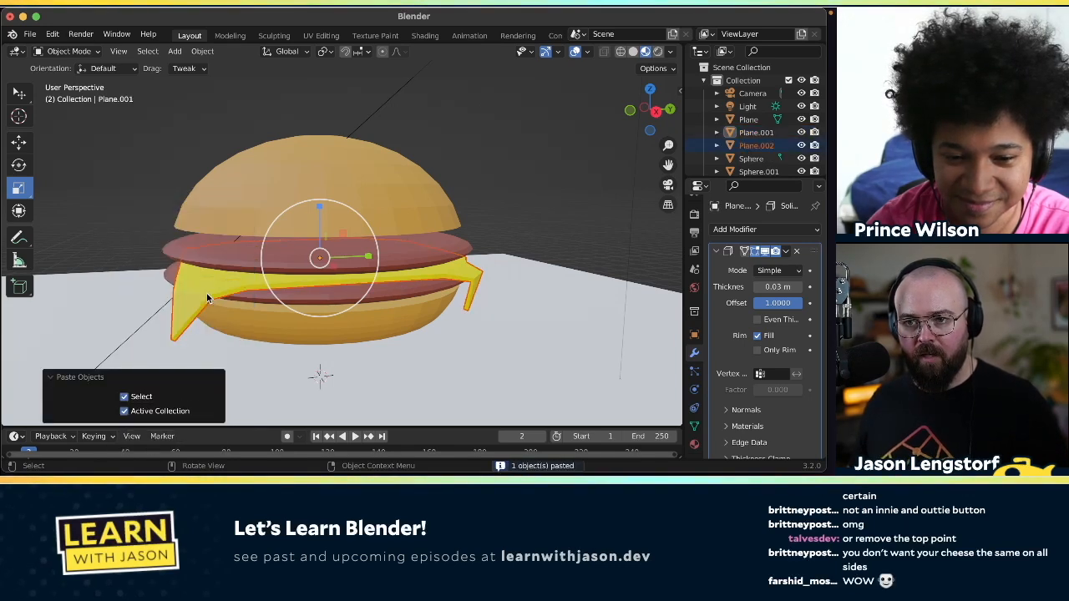
- Raise the copied cheese slice about 0.36 m onto the upper patty and rotate it 45° about the global Z axis
click(18, 143)
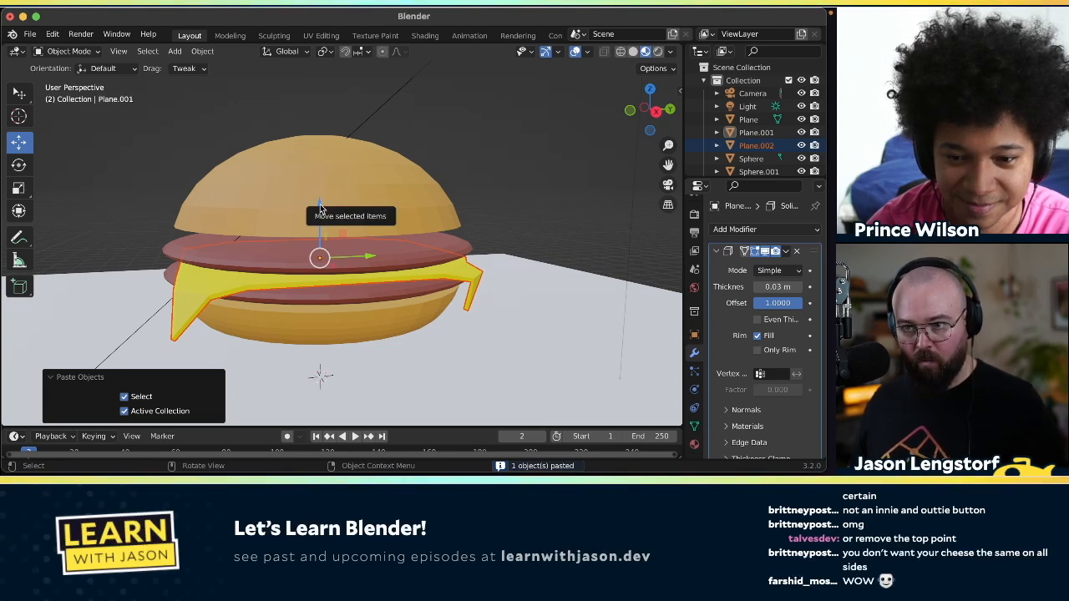
drag(319, 205, 317, 182)
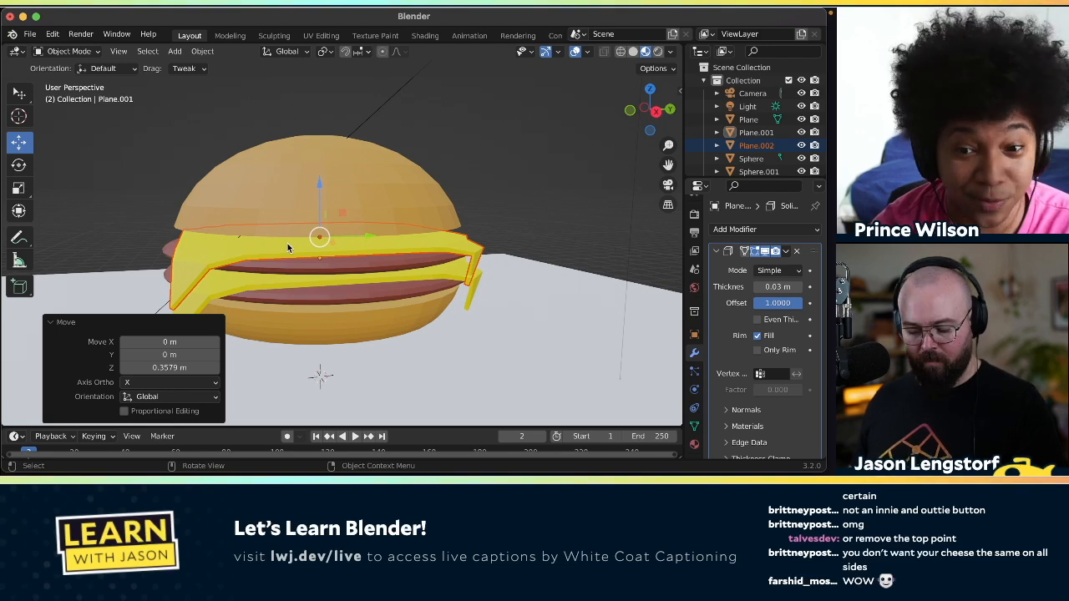
key(r)
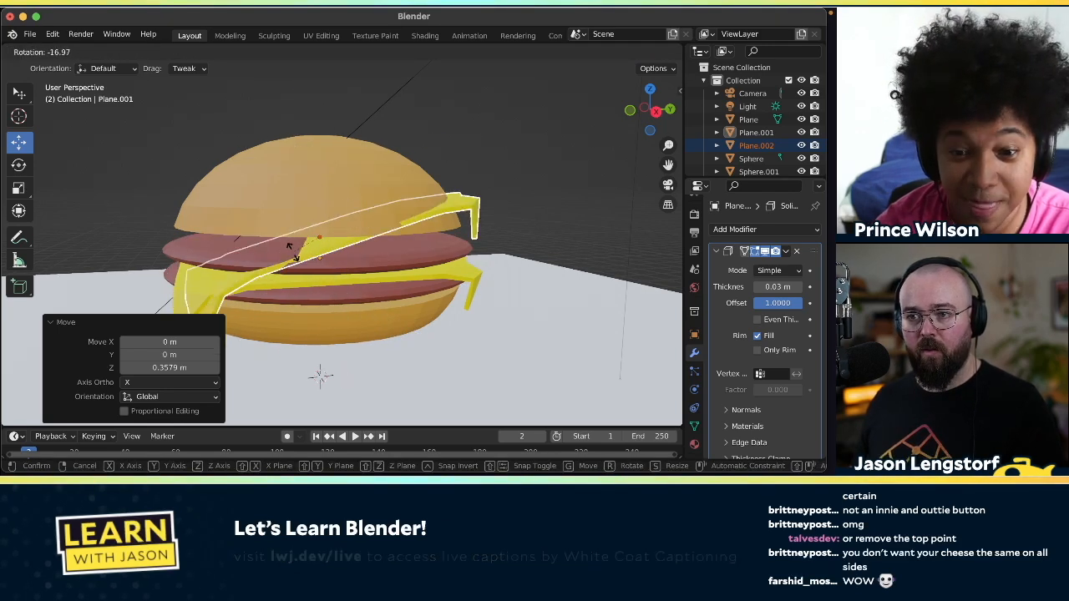
key(x)
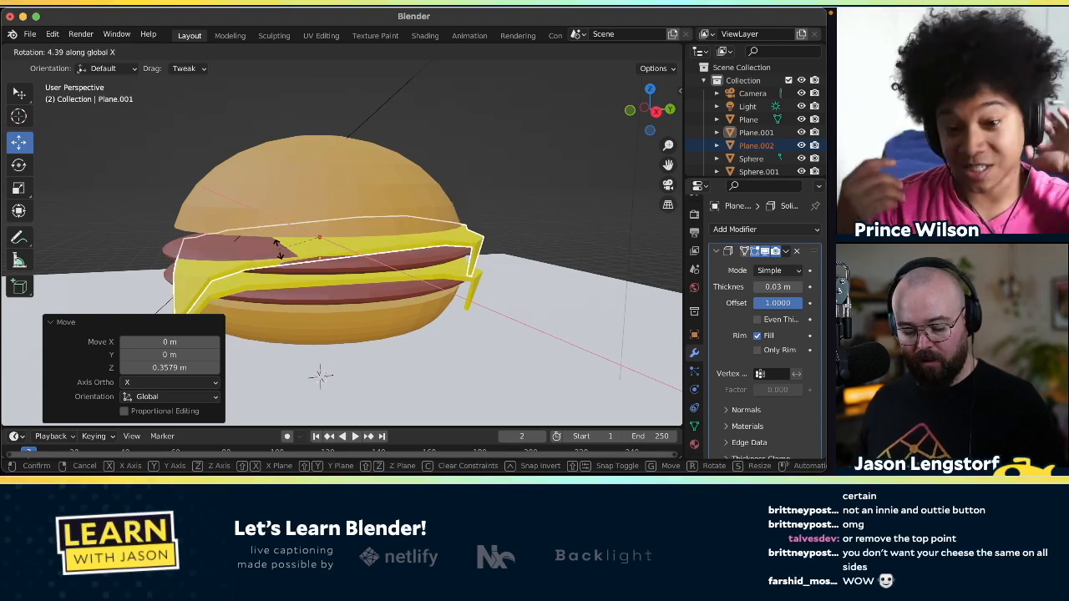
key(z)
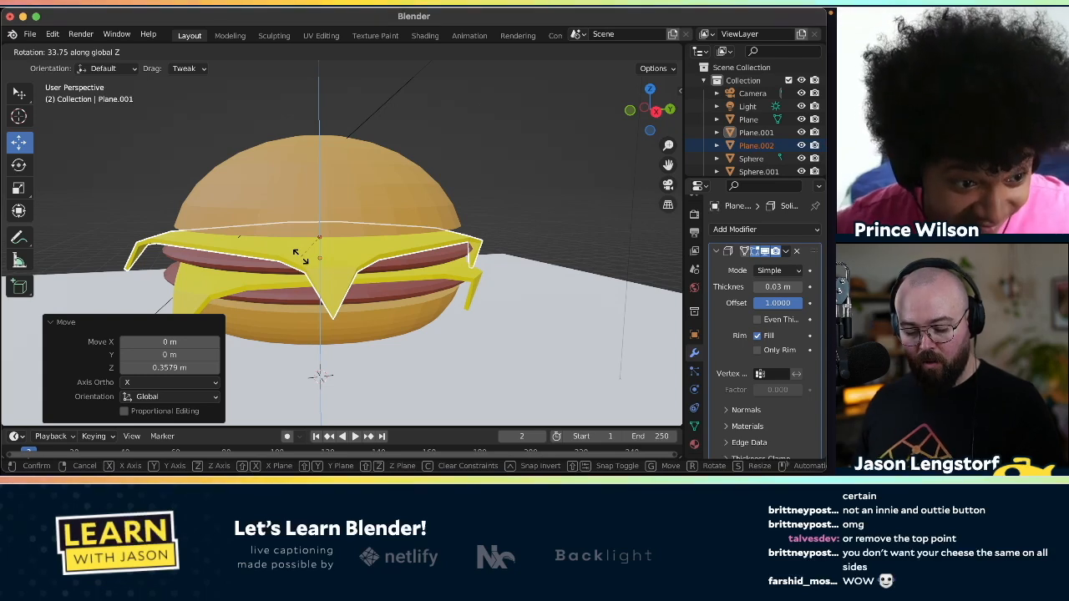
text(45)
key(Return)
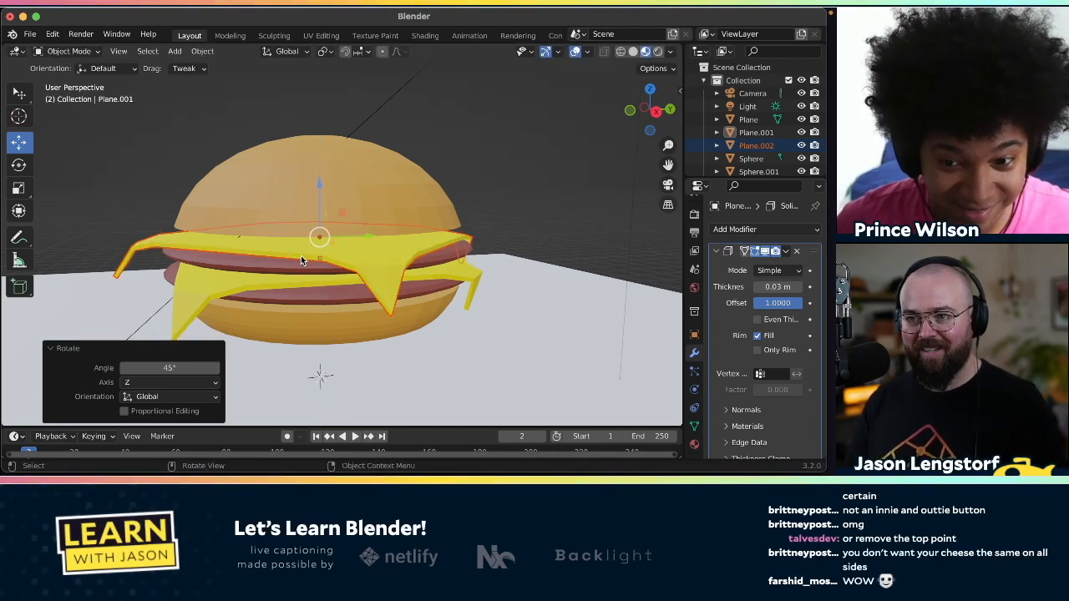
- Examine the burger with its two offset cheese slices from a distance and from all sides
scroll(423, 322, right, 5)
scroll(423, 322, right, 10)
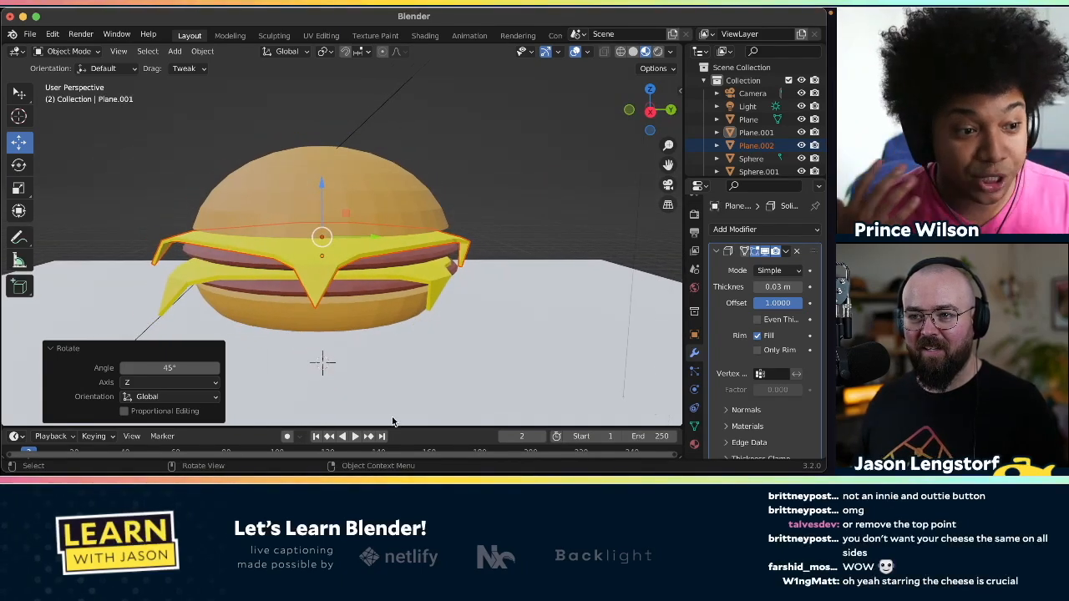
scroll(450, 317, down, 3)
click(434, 335)
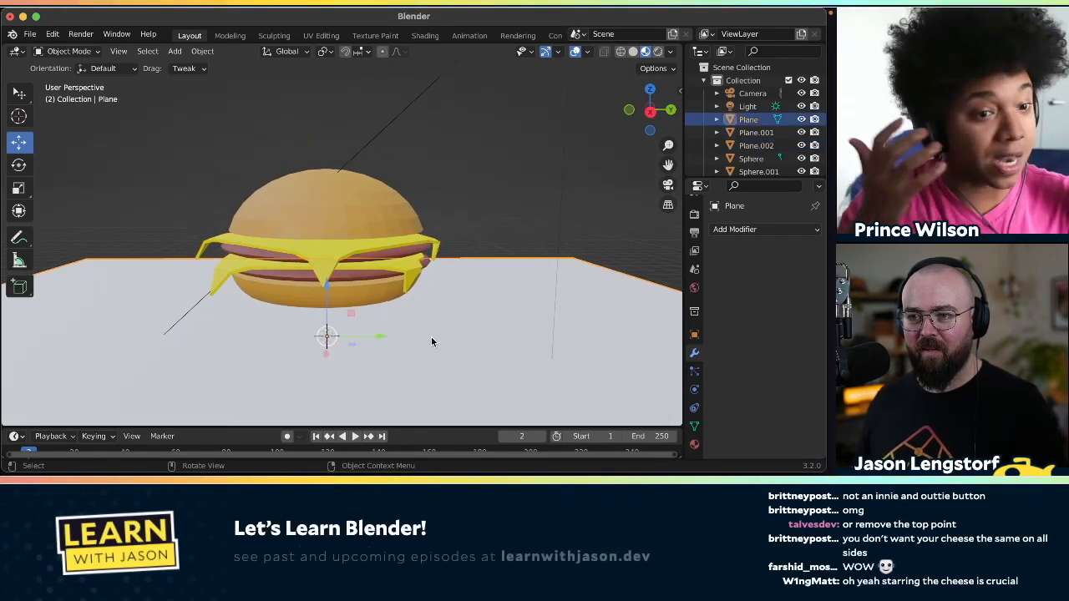
scroll(500, 328, right, 6)
scroll(501, 332, right, 8)
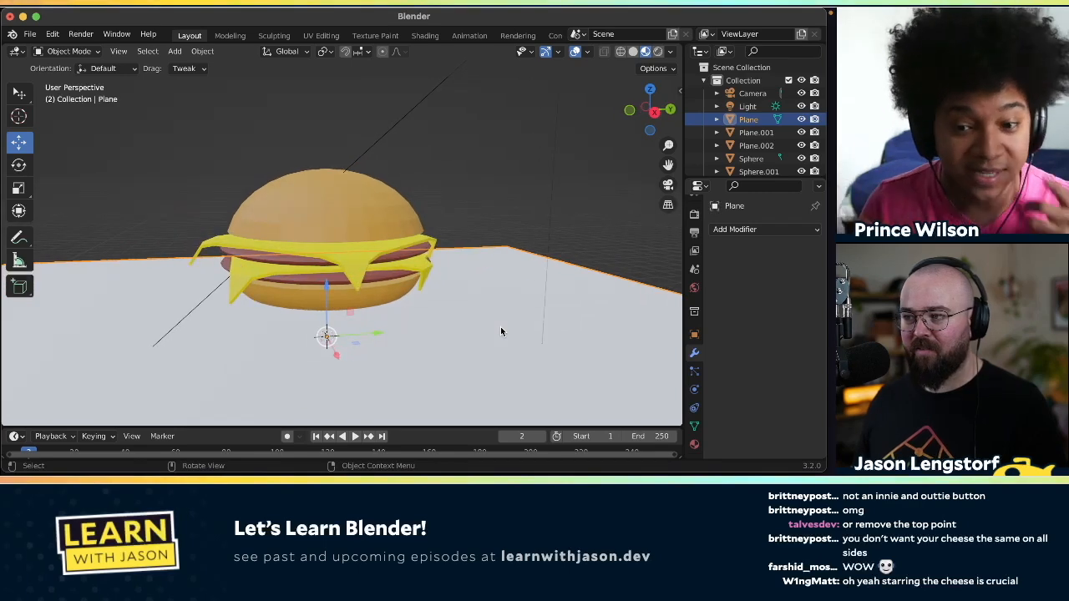
scroll(500, 331, right, 8)
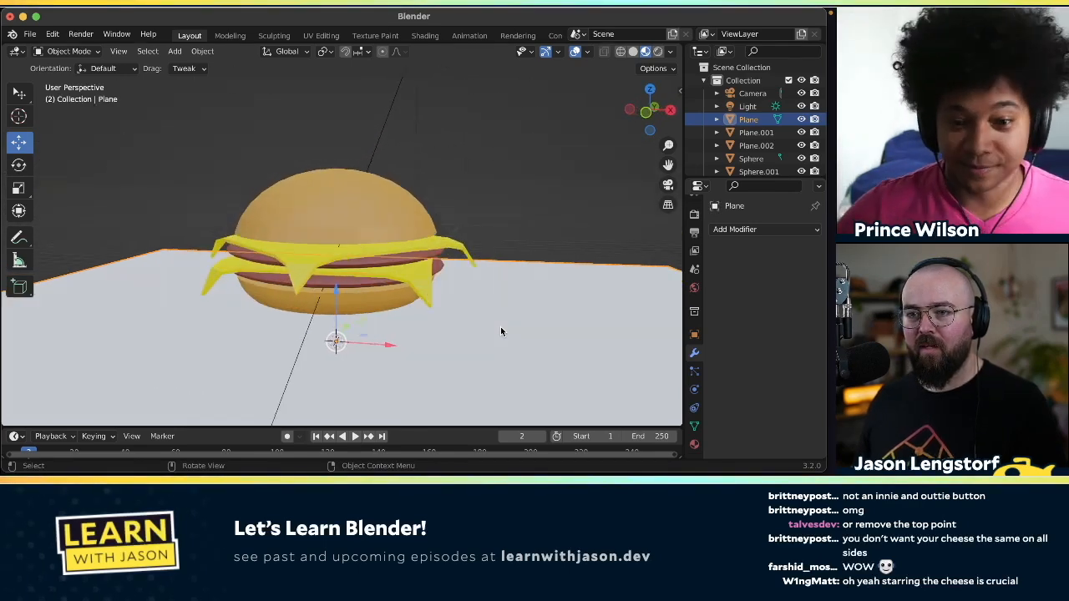
scroll(501, 332, right, 8)
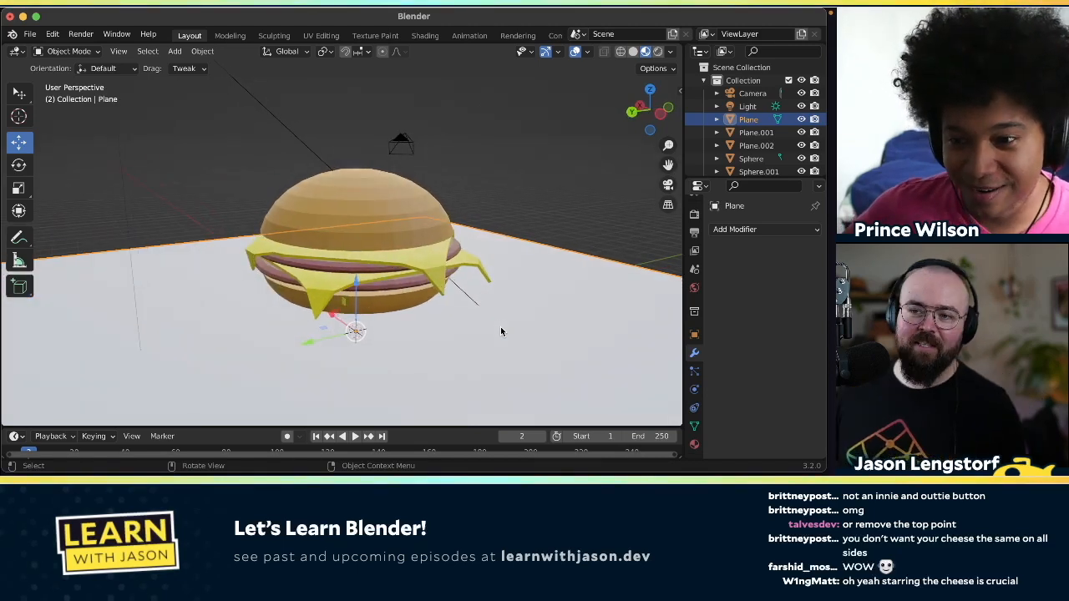
- Inspect the stacked buns, patties and melted cheese corners from low and raised angles around the burger
scroll(501, 332, right, 4)
scroll(501, 332, right, 4)
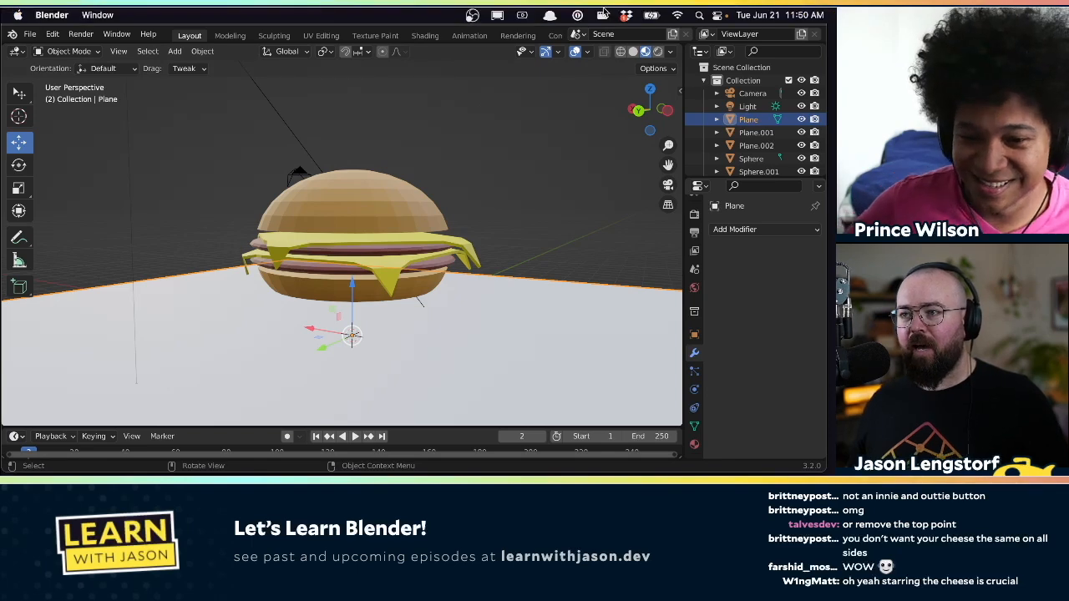
scroll(551, 230, right, 4)
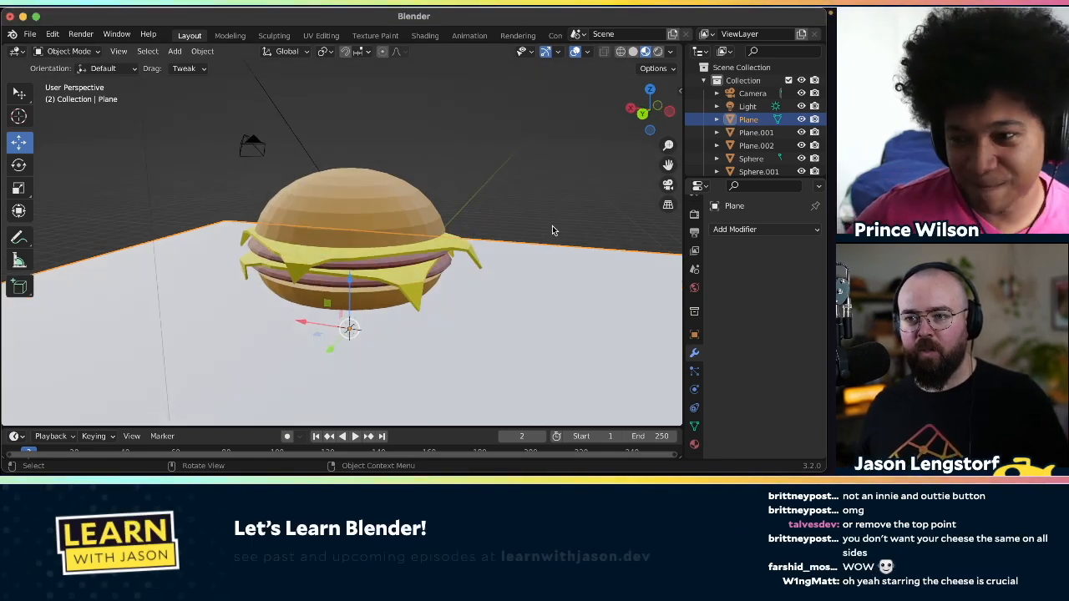
scroll(551, 230, right, 4)
scroll(551, 230, right, 3)
scroll(551, 229, right, 4)
scroll(552, 229, right, 3)
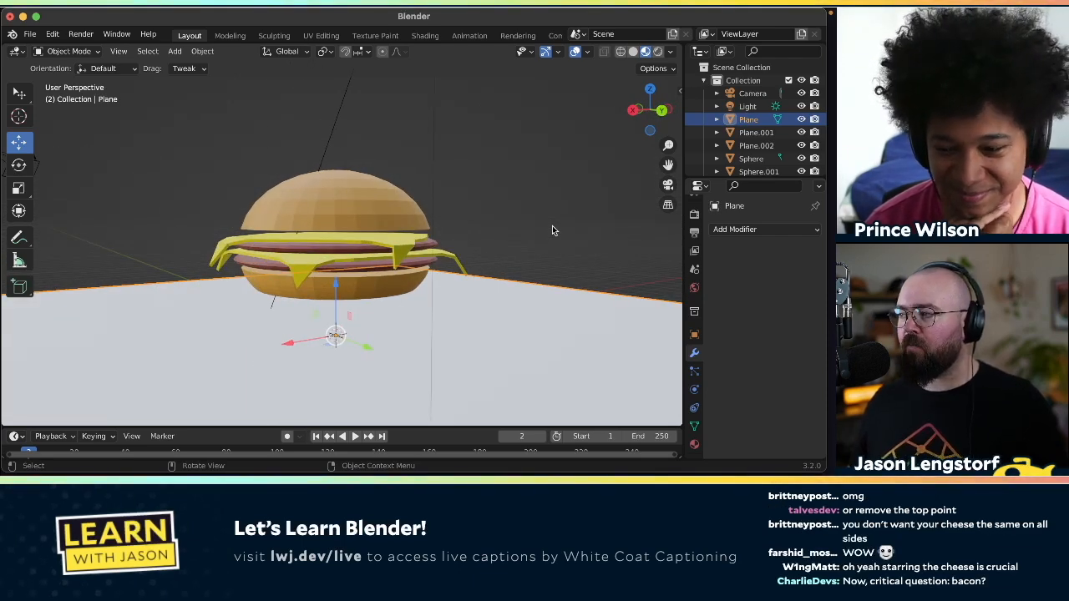
scroll(552, 225, right, 8)
scroll(552, 230, right, 1)
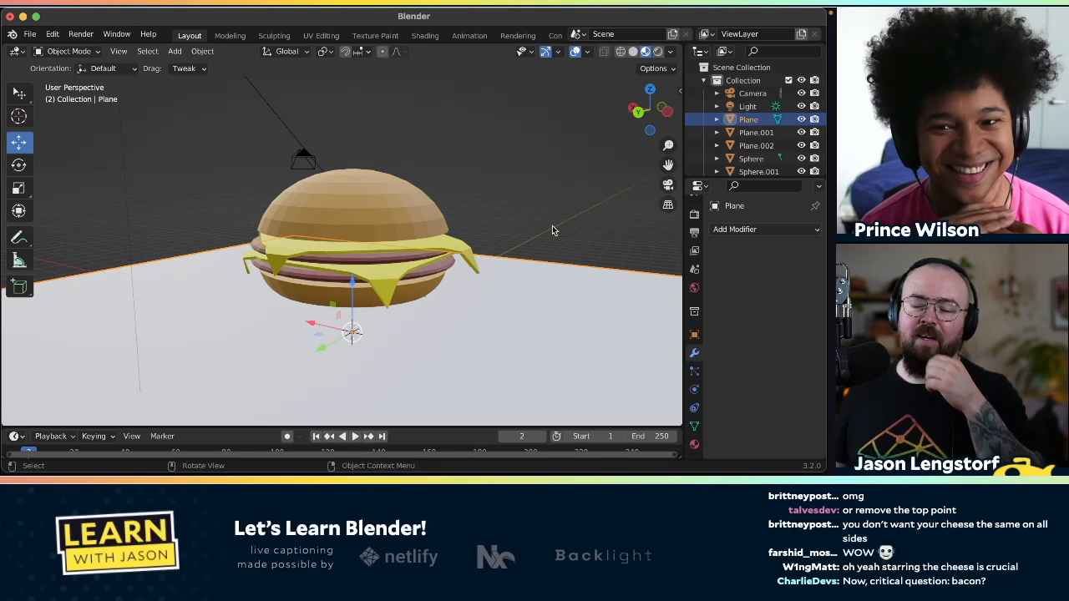
scroll(430, 249, right, 10)
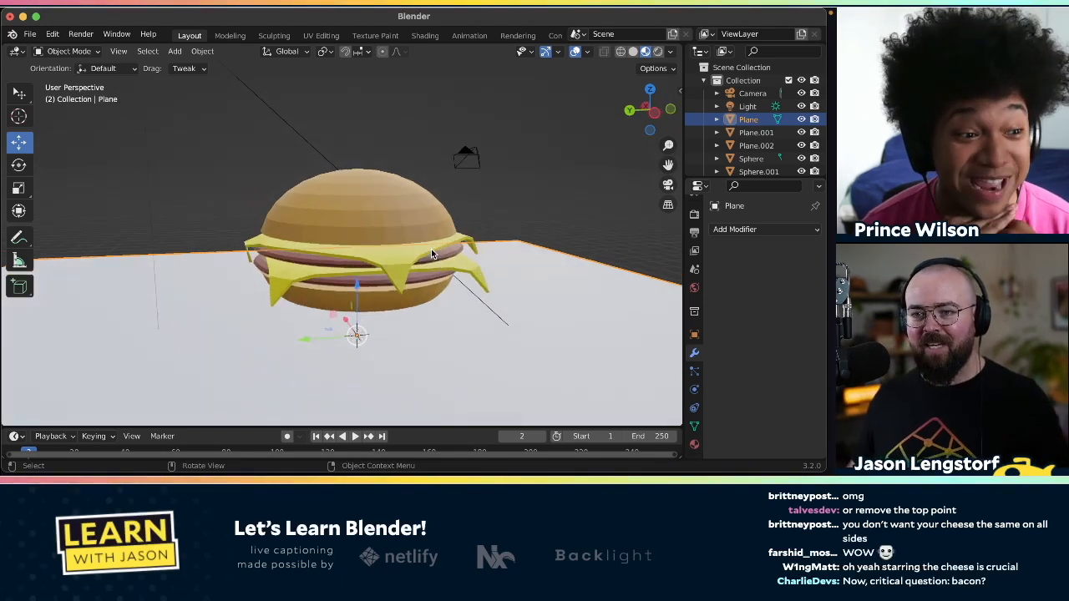
scroll(431, 249, up, 5)
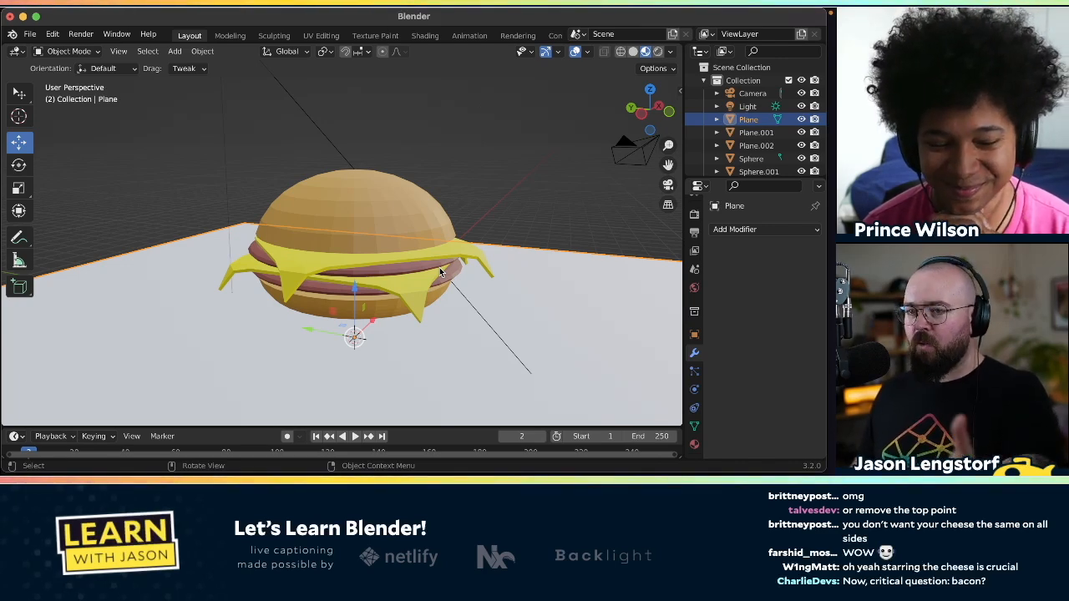
scroll(410, 275, down, 10)
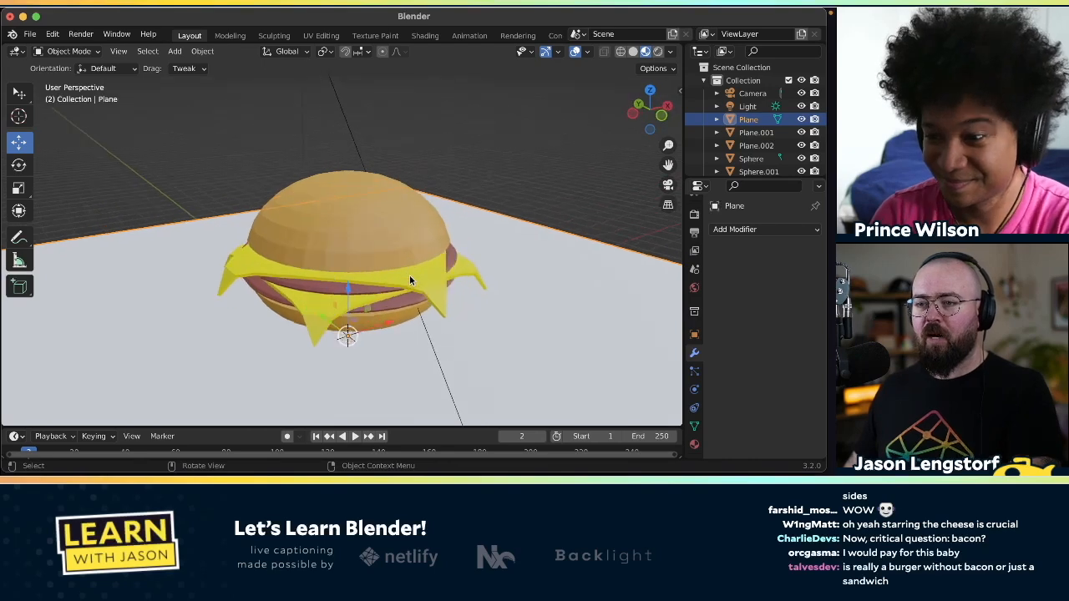
scroll(409, 275, right, 10)
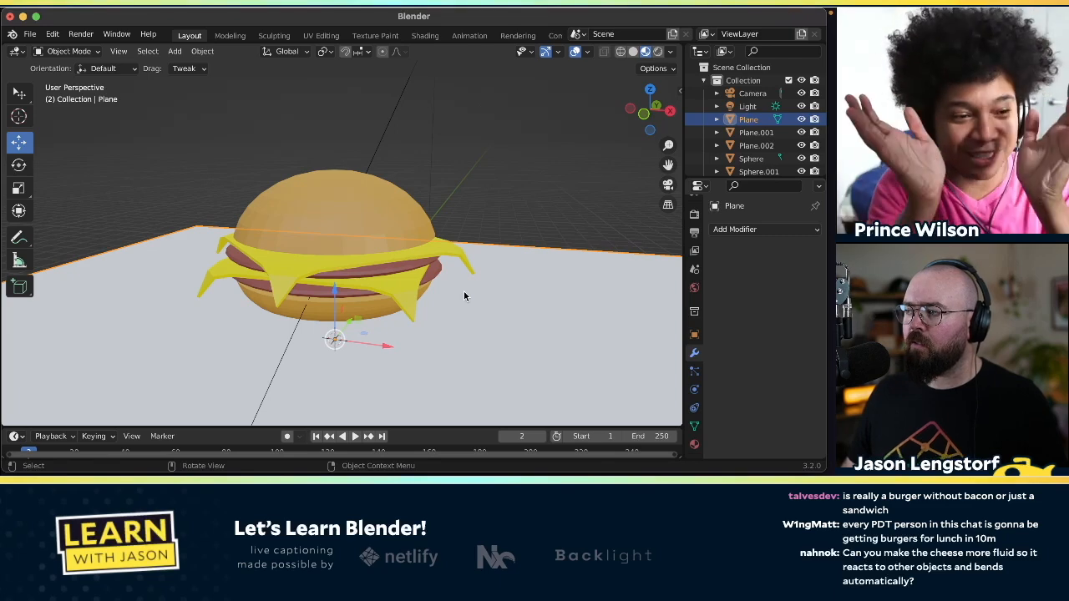
- Select the upper cheese slice and check how it drapes over the patty from the side and from above
click(347, 289)
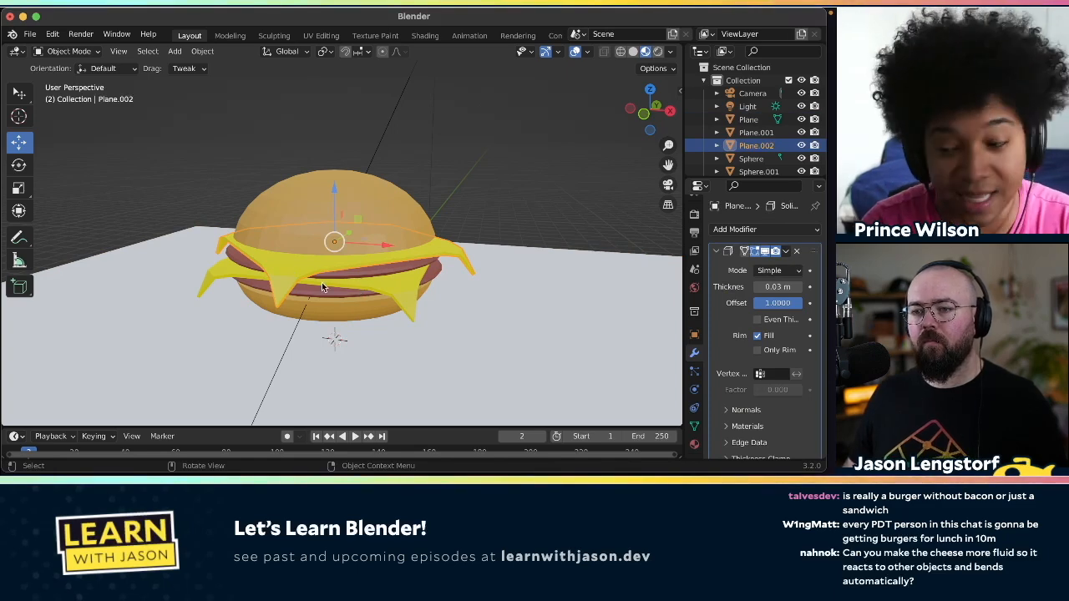
right_click(285, 272)
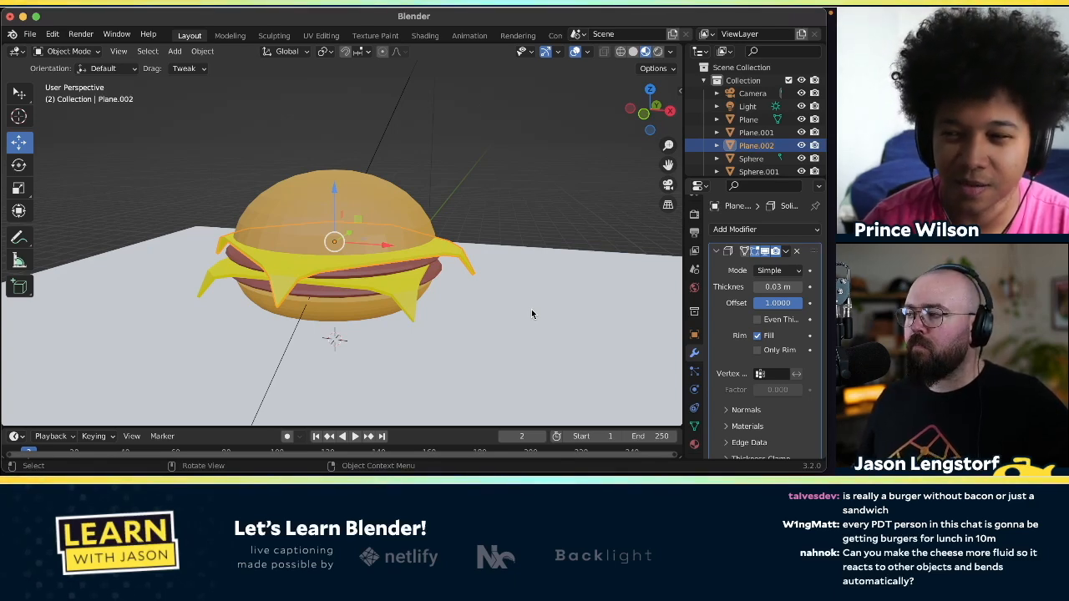
scroll(430, 265, right, 10)
scroll(430, 265, down, 10)
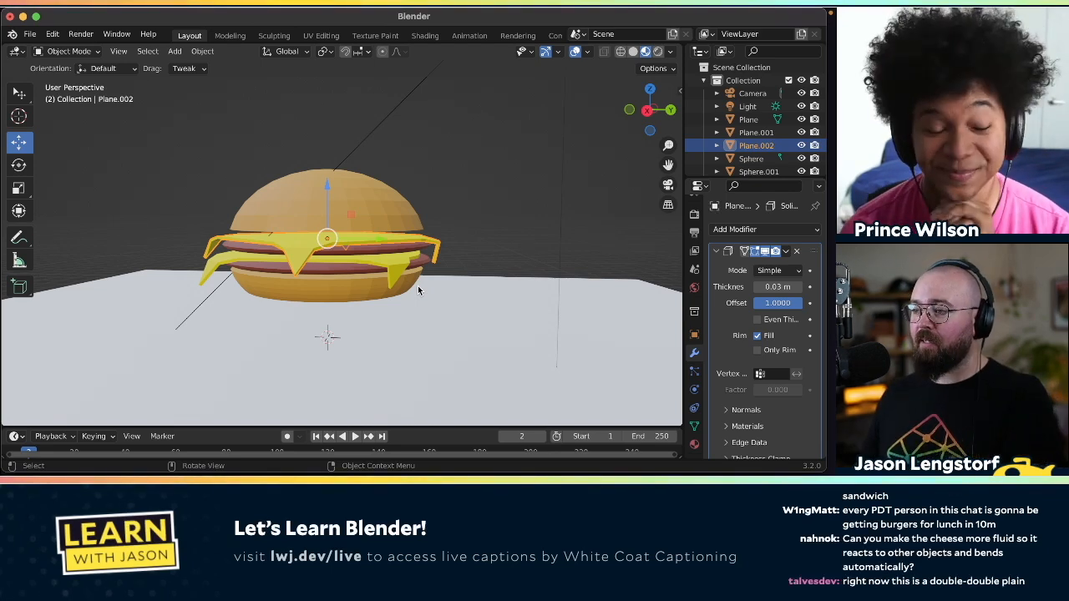
scroll(418, 289, down, 5)
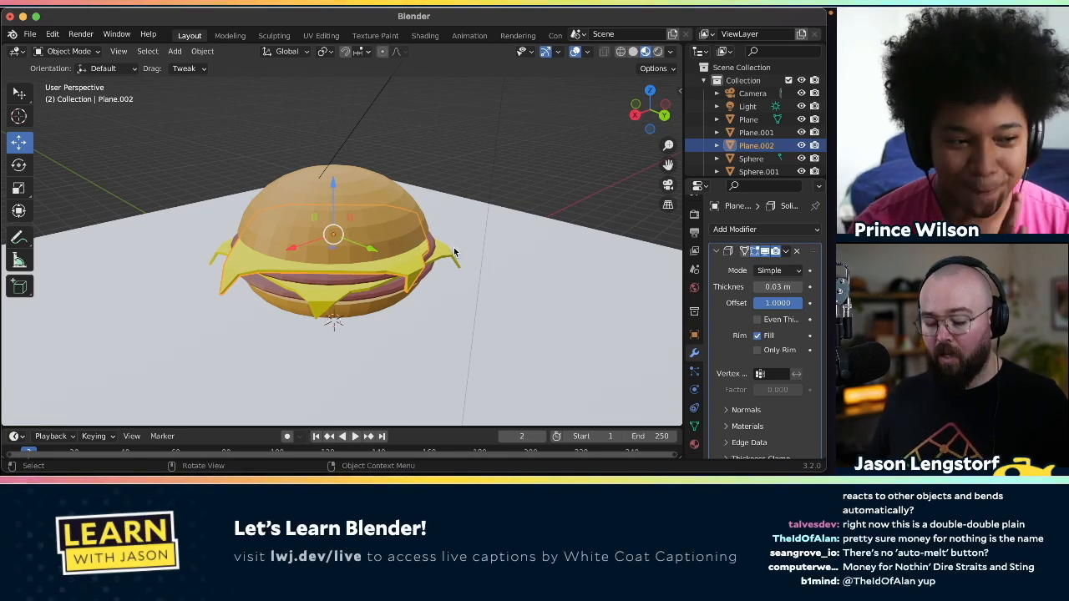
- Save the scene in the Documents folder as lwj-burger-prince.blend, allowing access to that folder
key(ctrl+s)
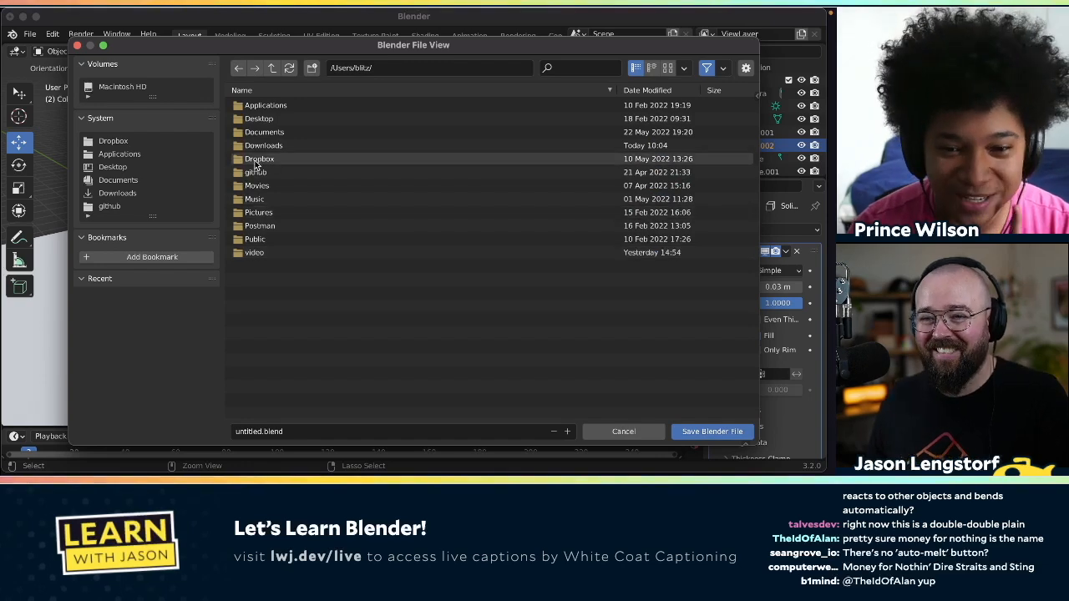
click(108, 181)
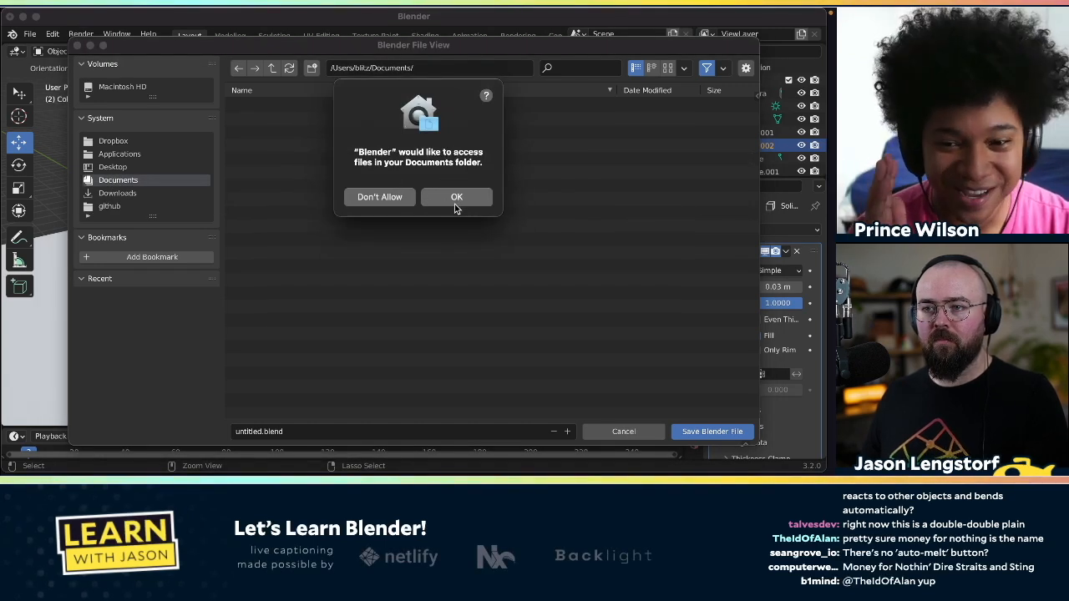
click(456, 198)
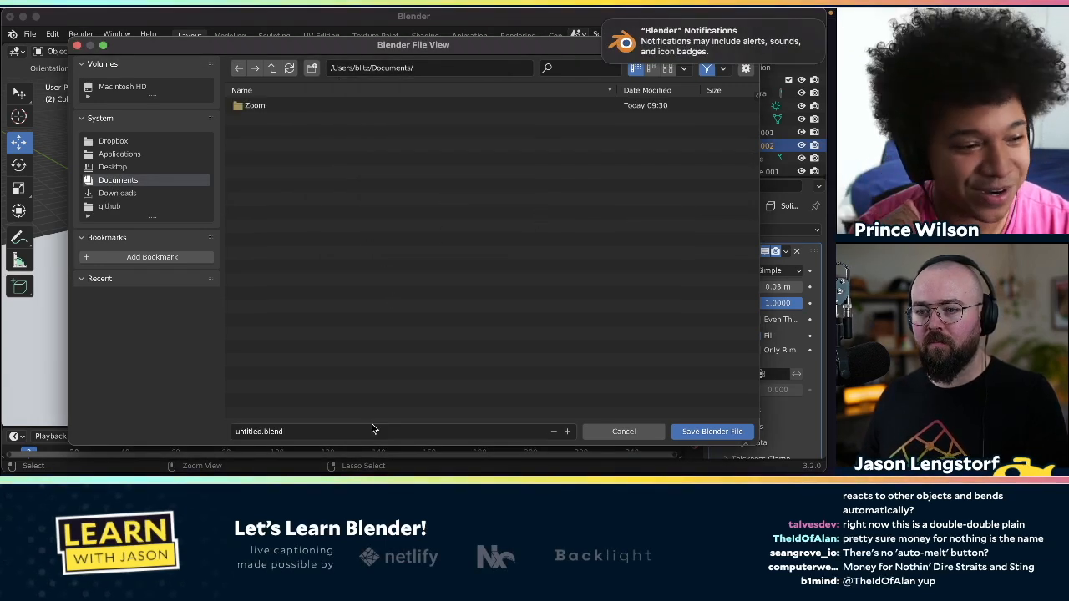
click(252, 431)
double_click(248, 431)
text(lwj-burger-prin)
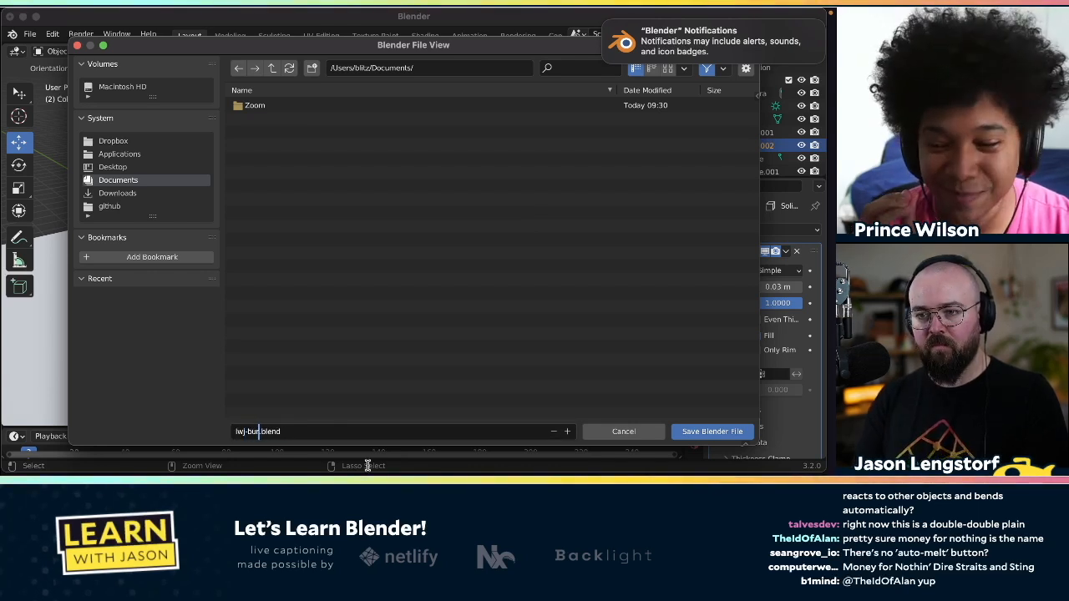
text(ce)
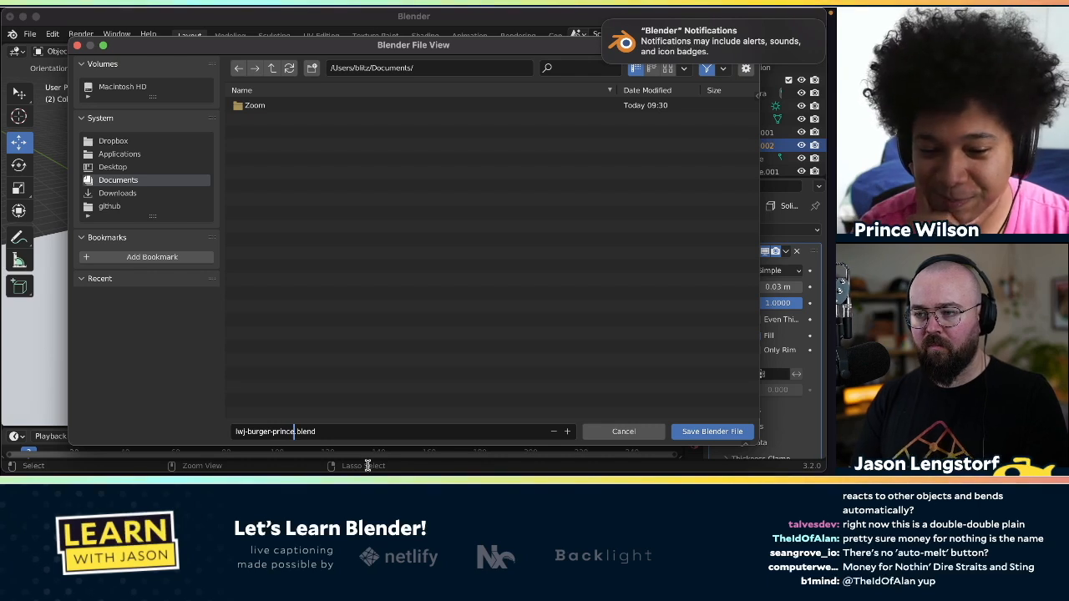
click(701, 435)
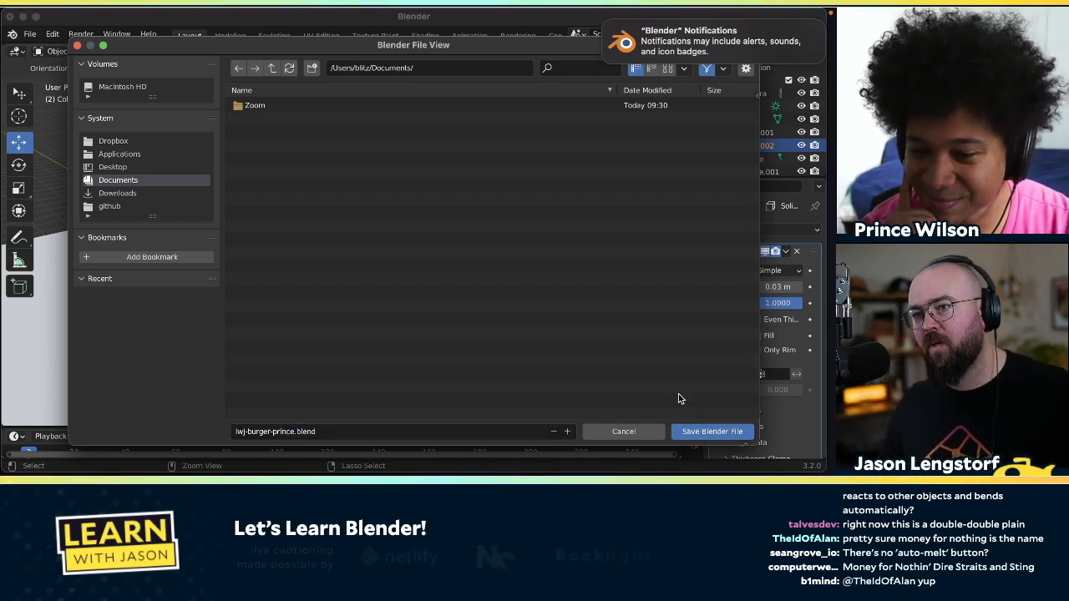
click(701, 432)
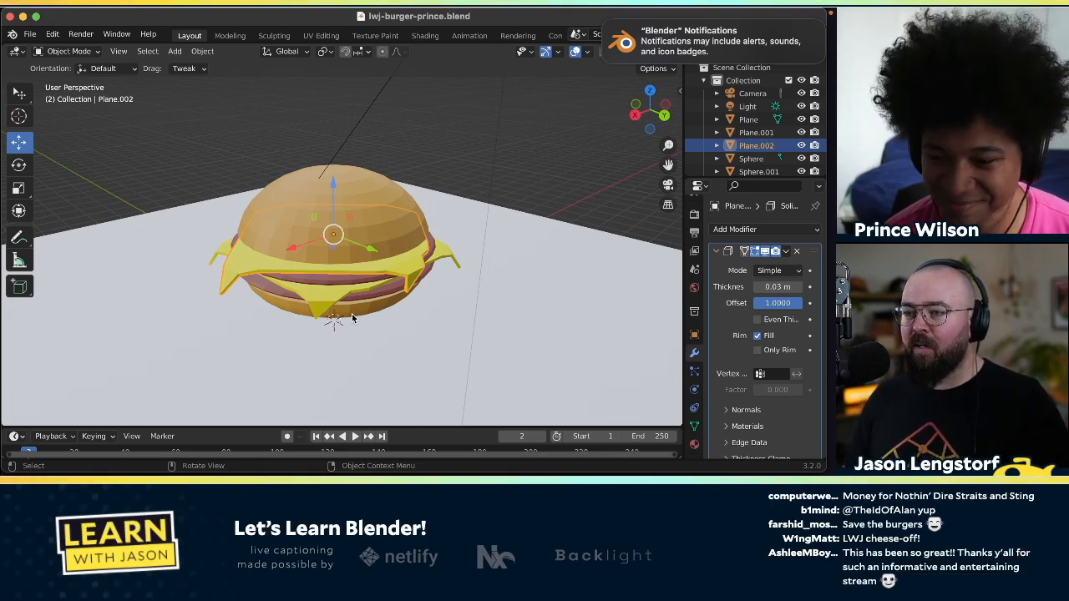
- Switch to the web browser, search for "money for nothing dire straits" in a new tab and open the song's YouTube video
key(super+Tab)
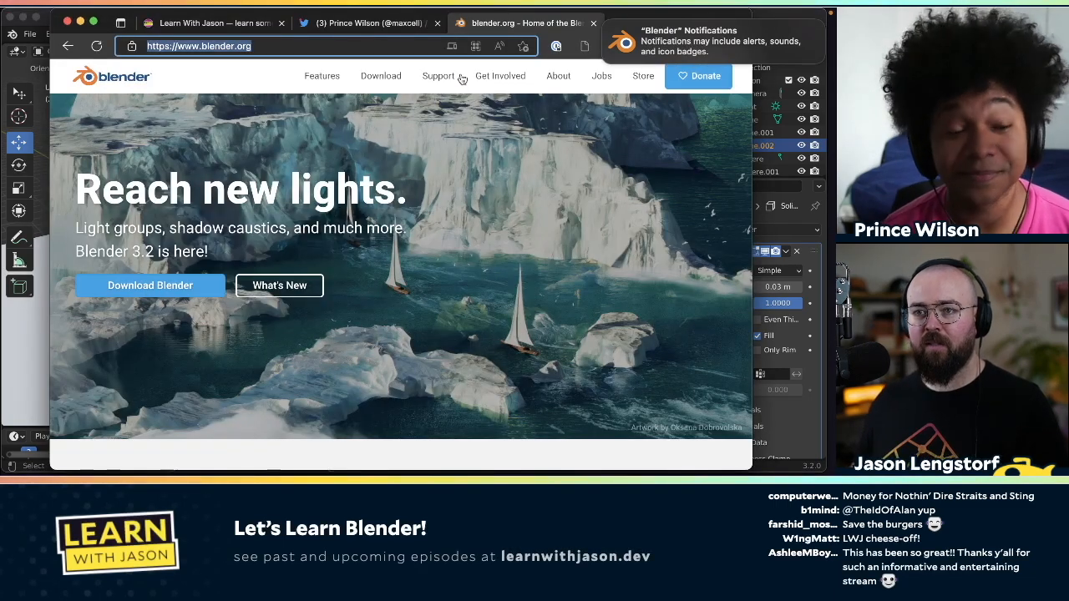
key(super+t)
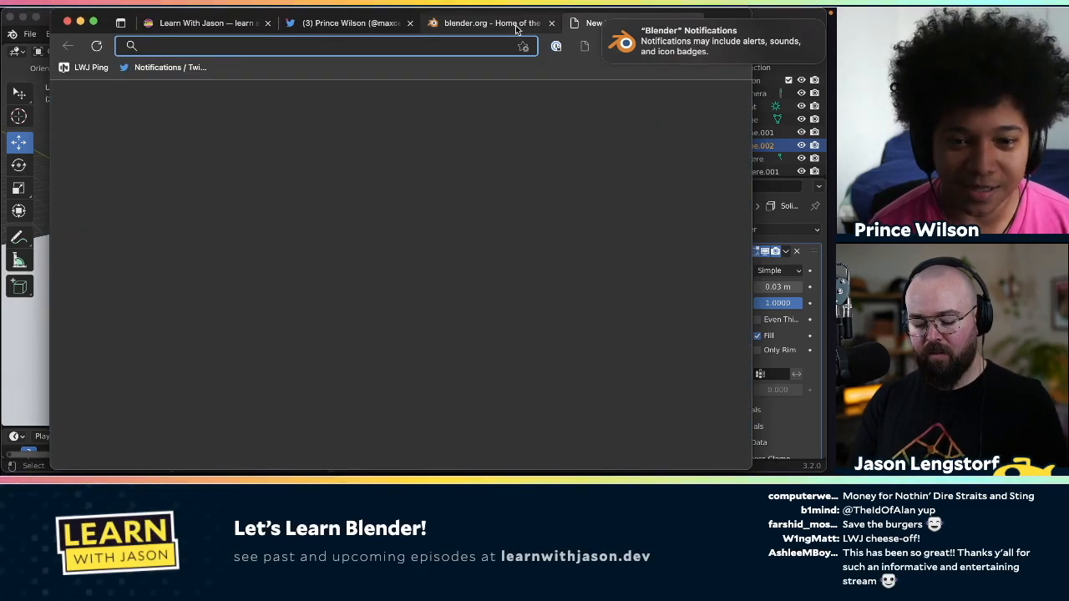
text(money for nothing dire straits)
key(Return)
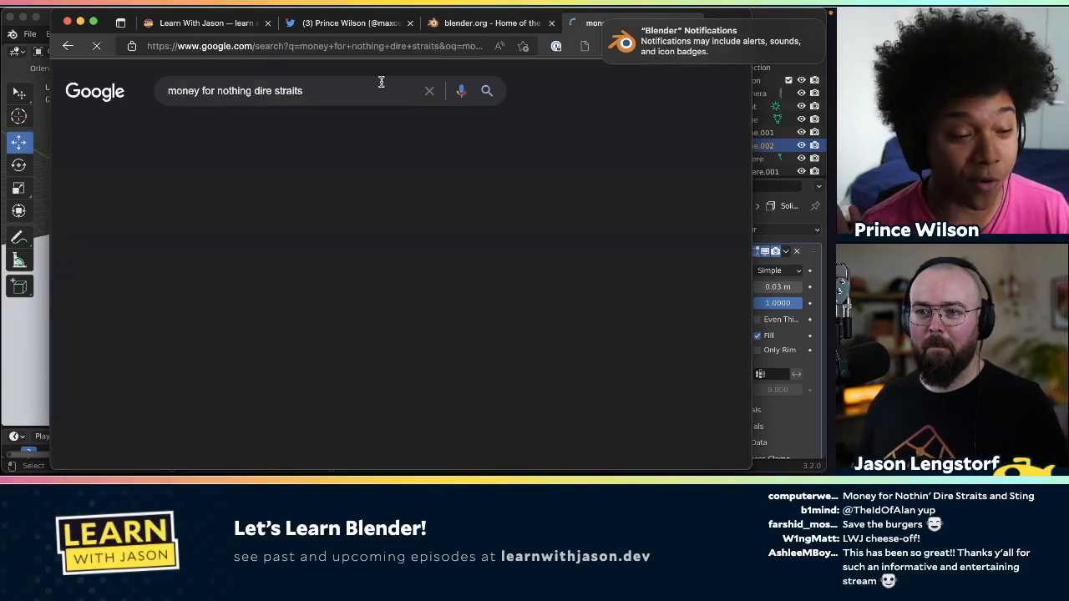
scroll(226, 244, down, 4)
click(190, 314)
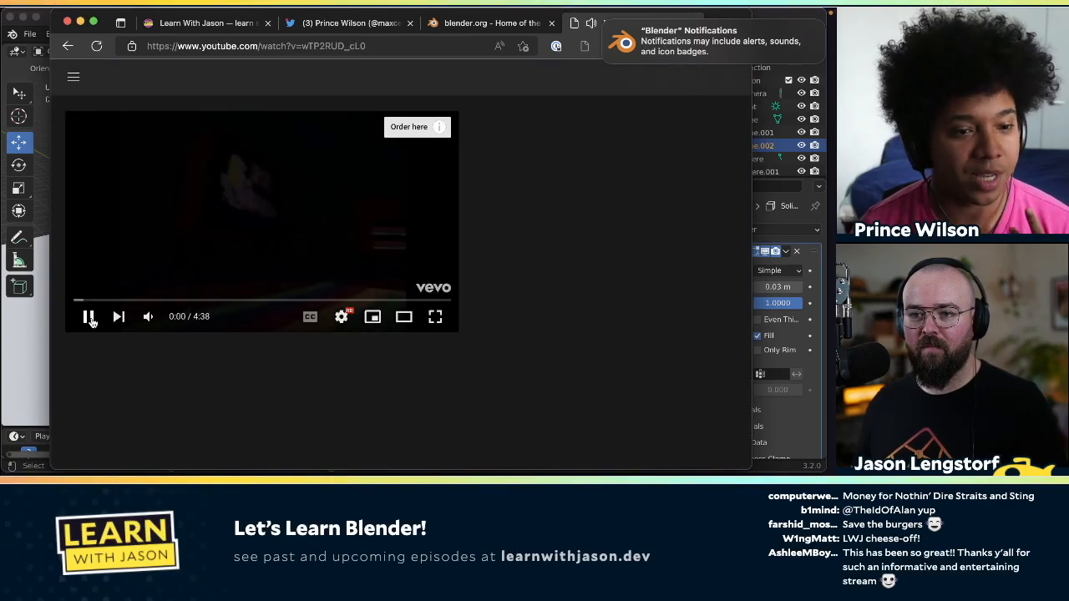
- Pause the Dire Straits video and copy its address to share in the stream chat
click(88, 316)
key(super+l)
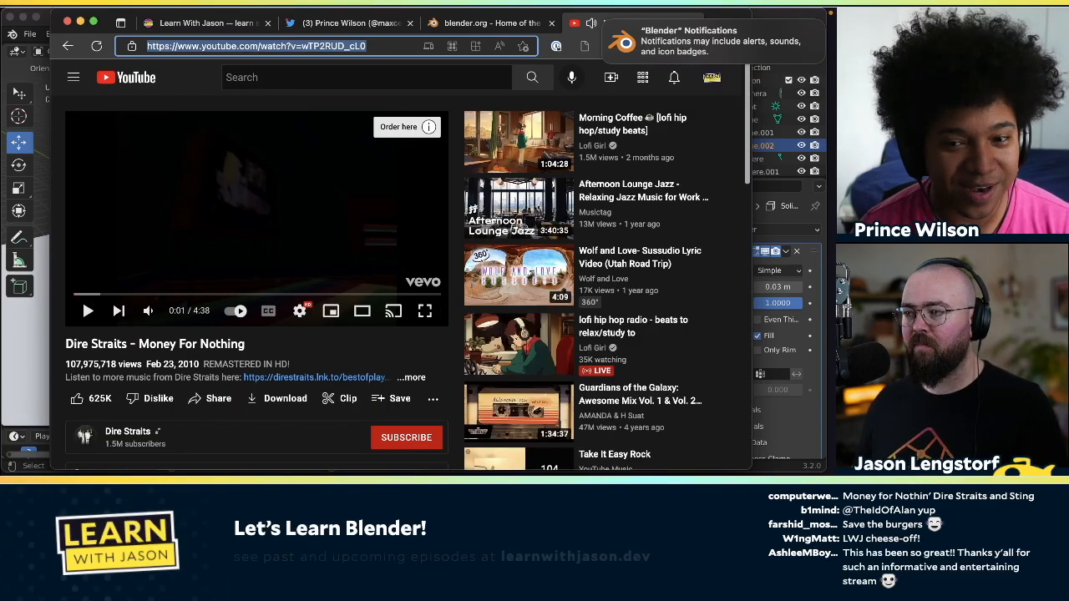
key(super+Tab)
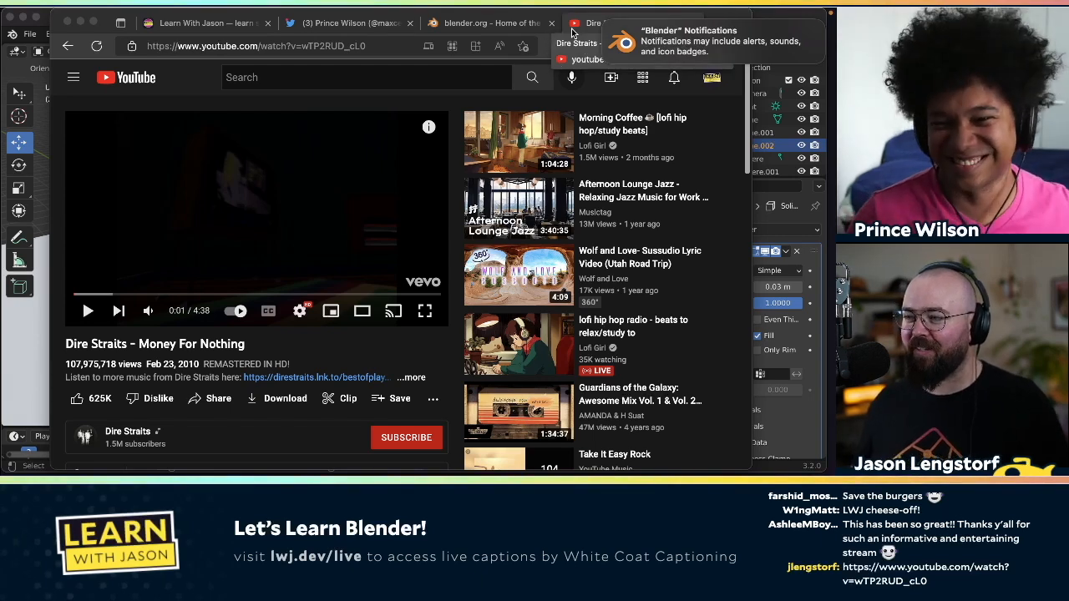
- Search the web for "blender guru" and, in another new tab, for "polygon runway"
click(489, 24)
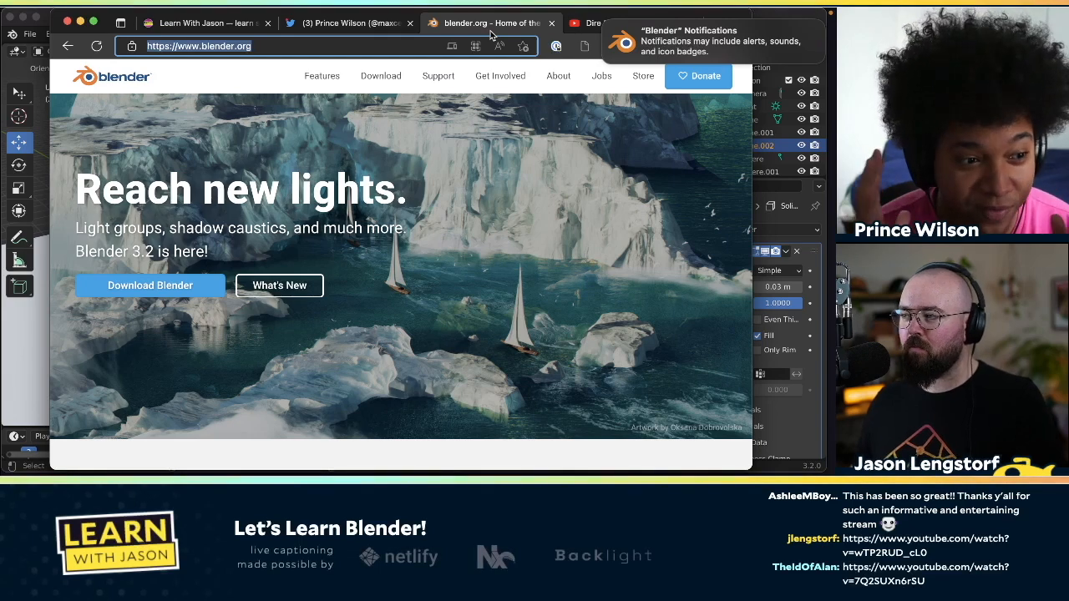
key(super+t)
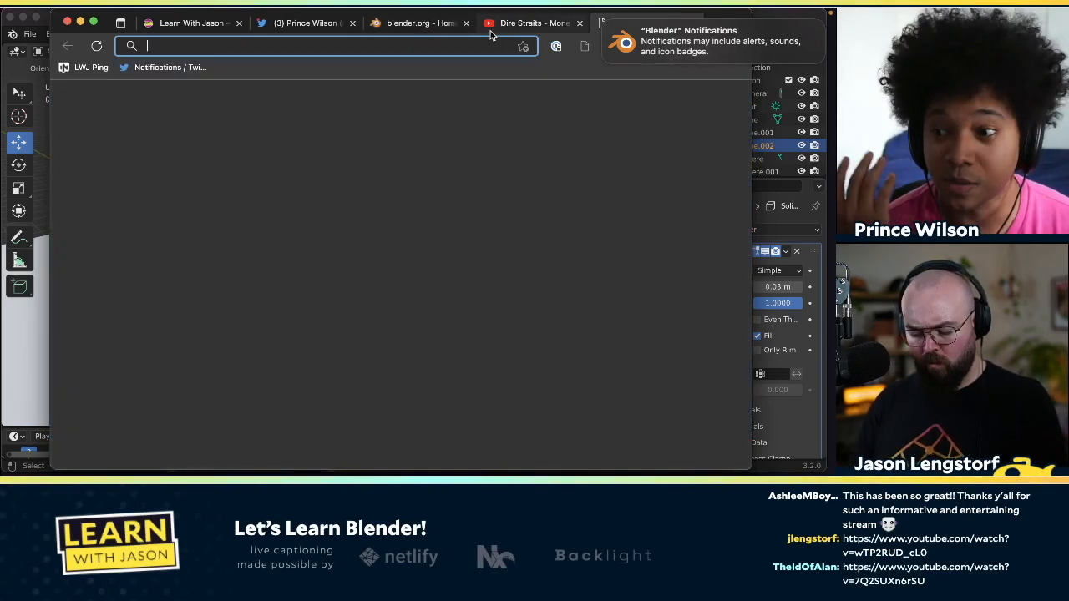
text(blender guru)
key(Return)
key(super+t)
text(polygon runway)
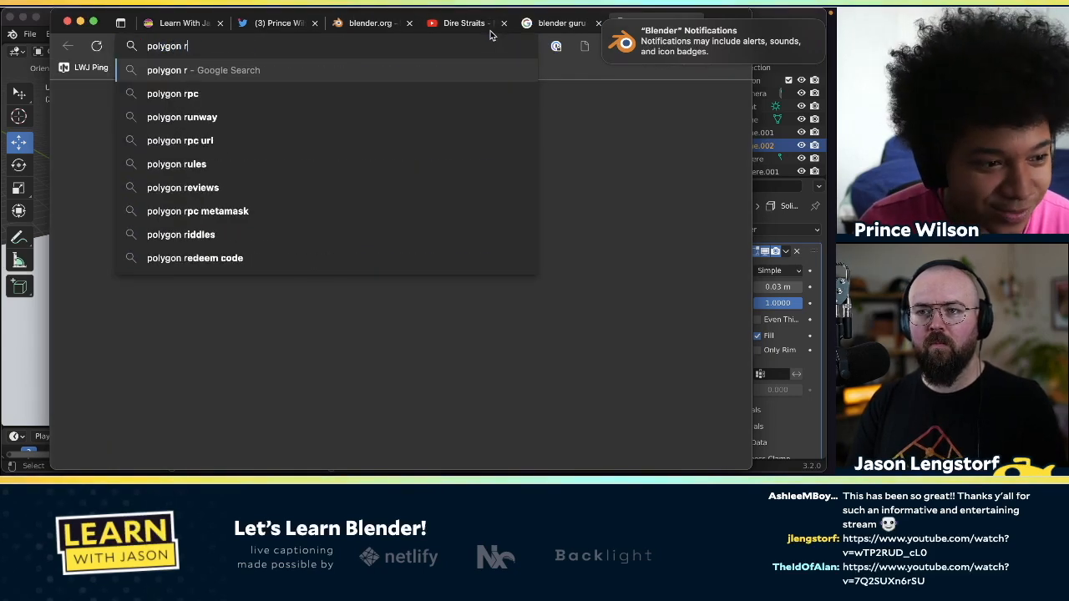
key(Return)
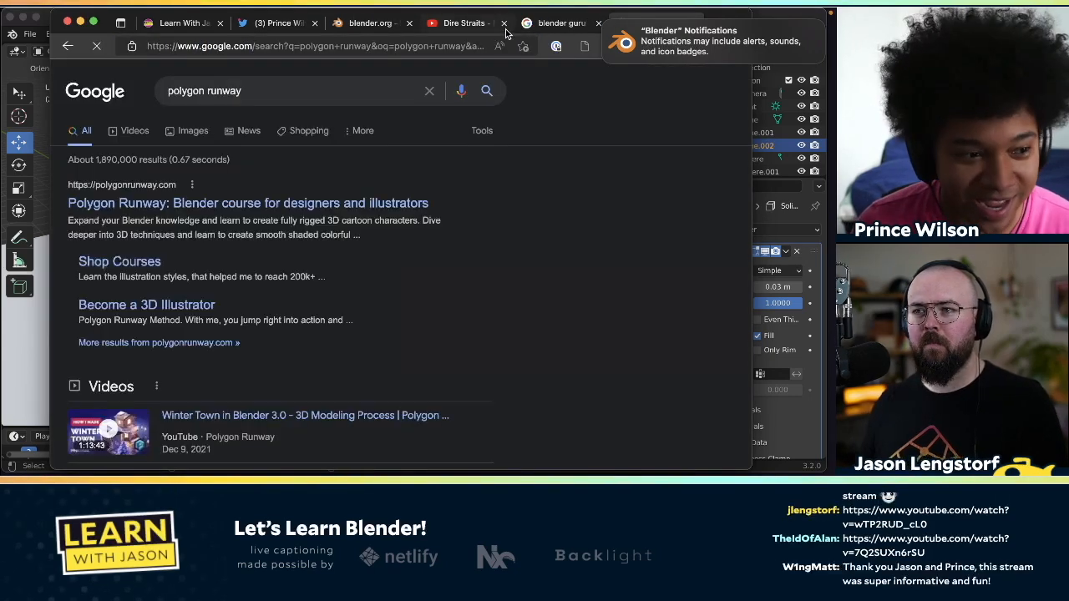
- Close the blender guru results, then open the Polygon Runway website and copy its address to share in the stream chat
click(559, 23)
click(598, 23)
click(143, 204)
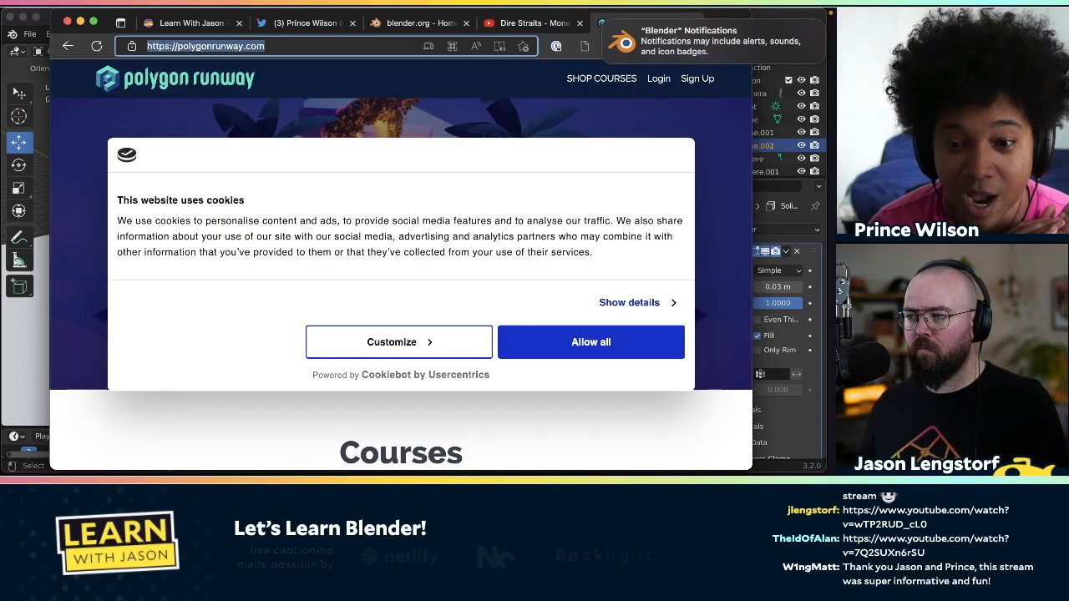
key(super+Tab)
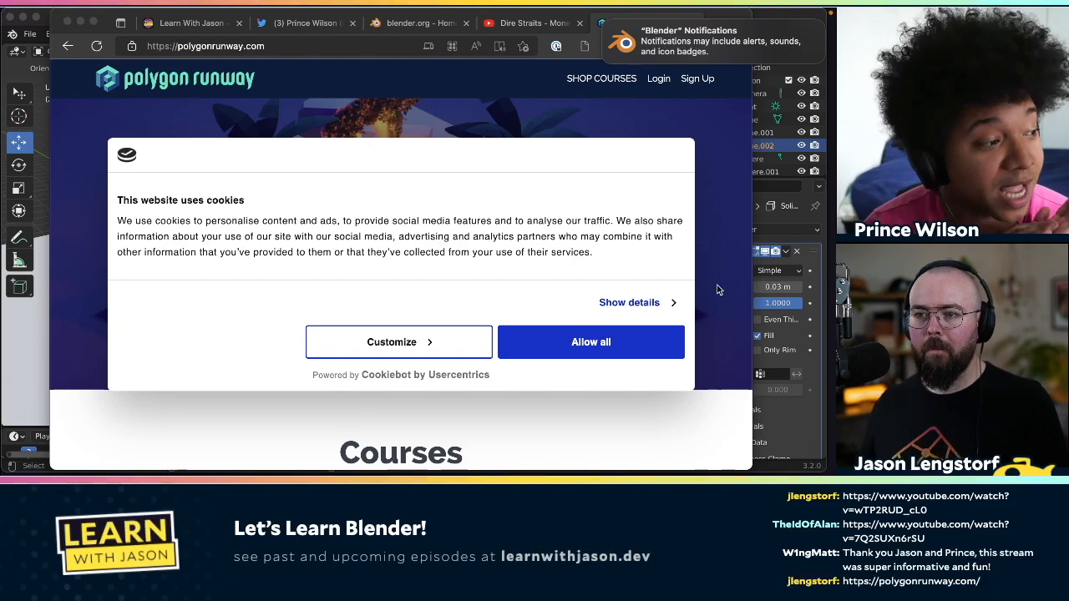
- Allow all cookies on the Polygon Runway site and look through the courses on its home page
click(604, 343)
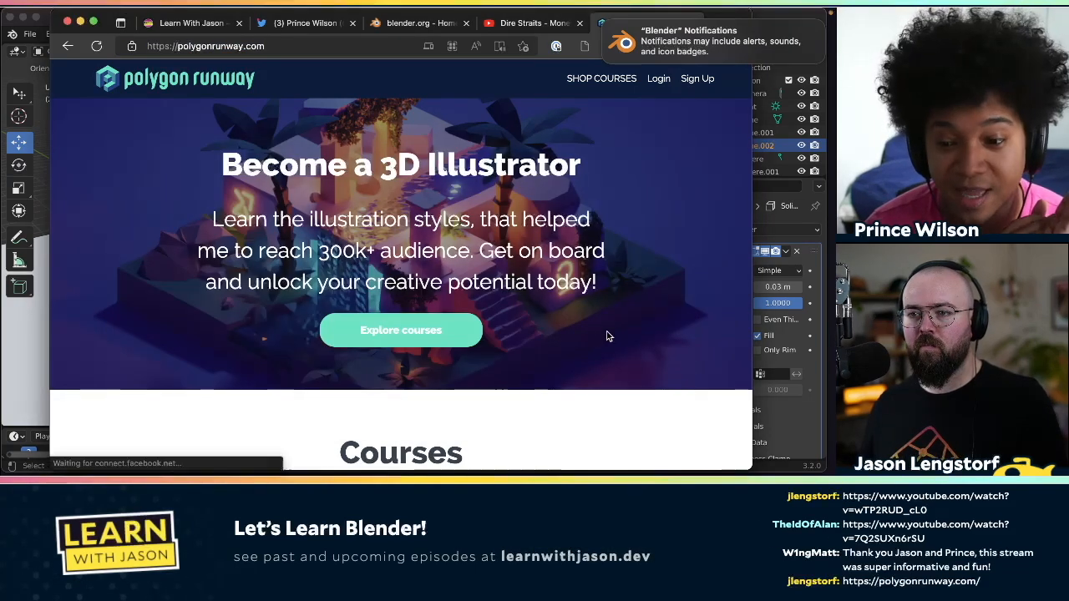
scroll(606, 333, down, 4)
scroll(607, 336, down, 5)
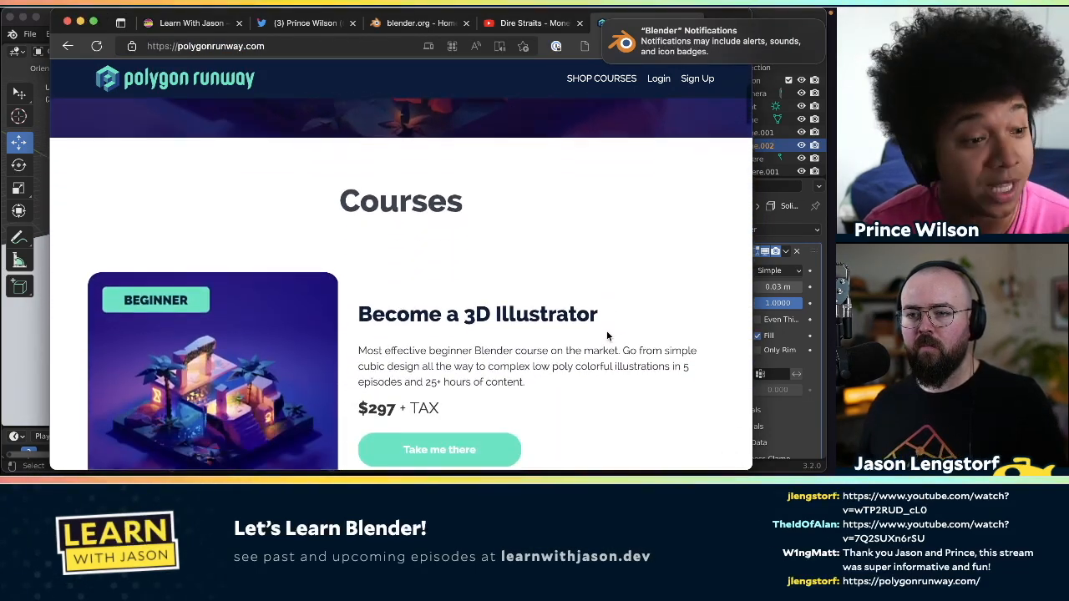
scroll(607, 336, down, 4)
scroll(606, 330, down, 6)
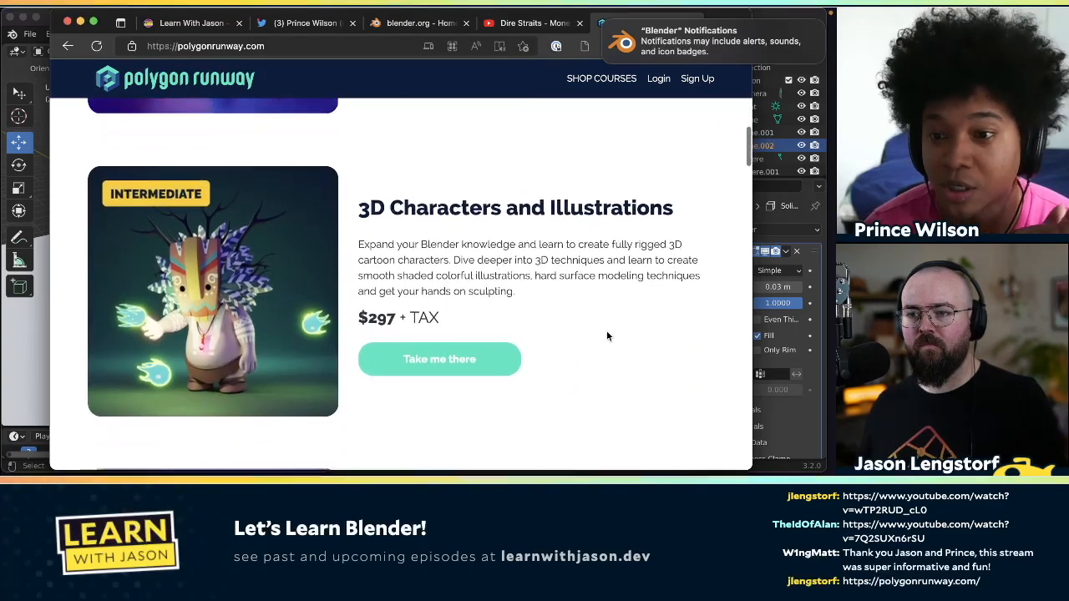
scroll(606, 239, up, 20)
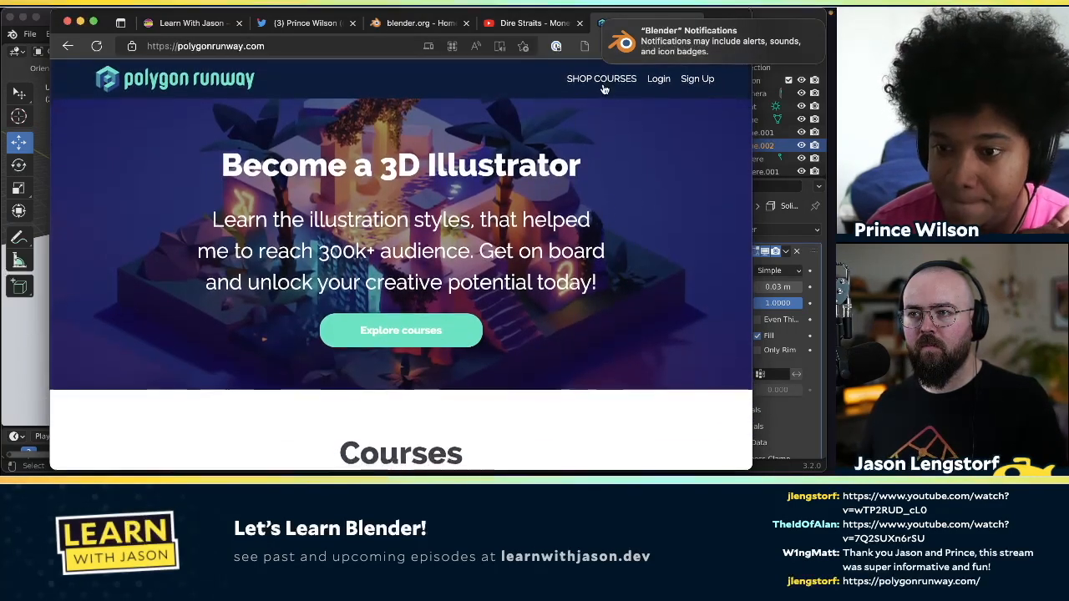
- Open Polygon Runway's course catalogue, dismiss the subscription pop-up, and examine the free "Become a 3D illustrator in one hour!" course artwork up close
click(601, 79)
scroll(613, 187, down, 5)
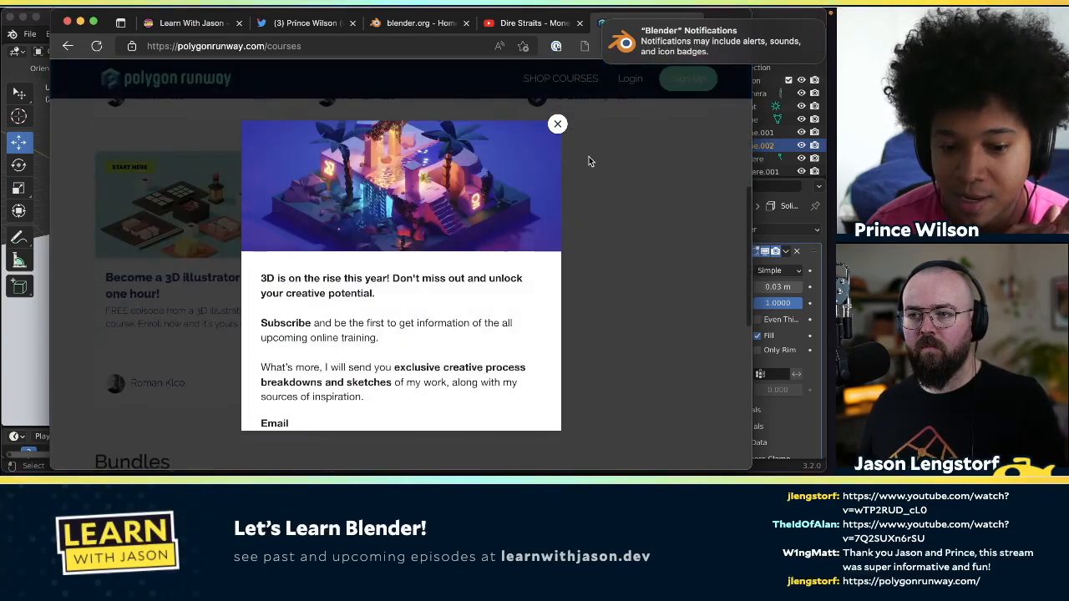
click(557, 123)
scroll(598, 286, down, 8)
scroll(597, 286, up, 5)
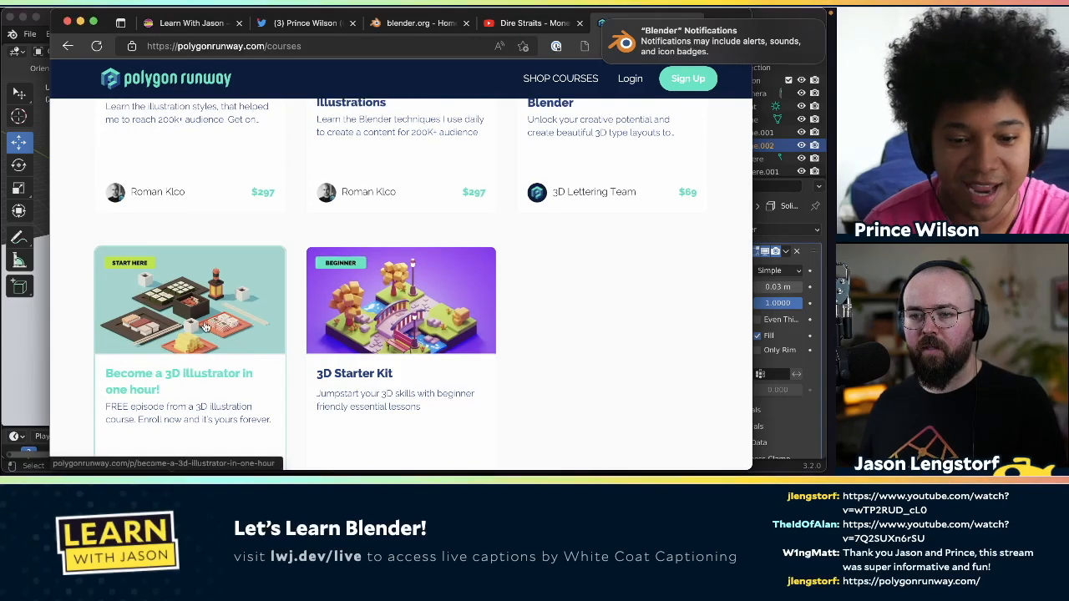
scroll(217, 313, down, 3)
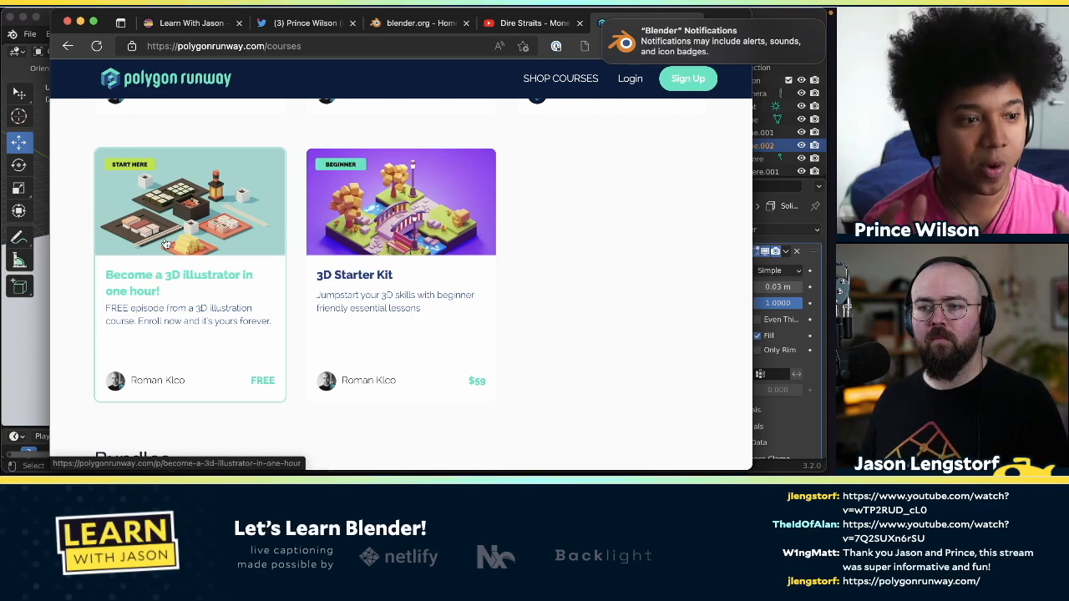
ctrl+scroll(166, 243, up, 5)
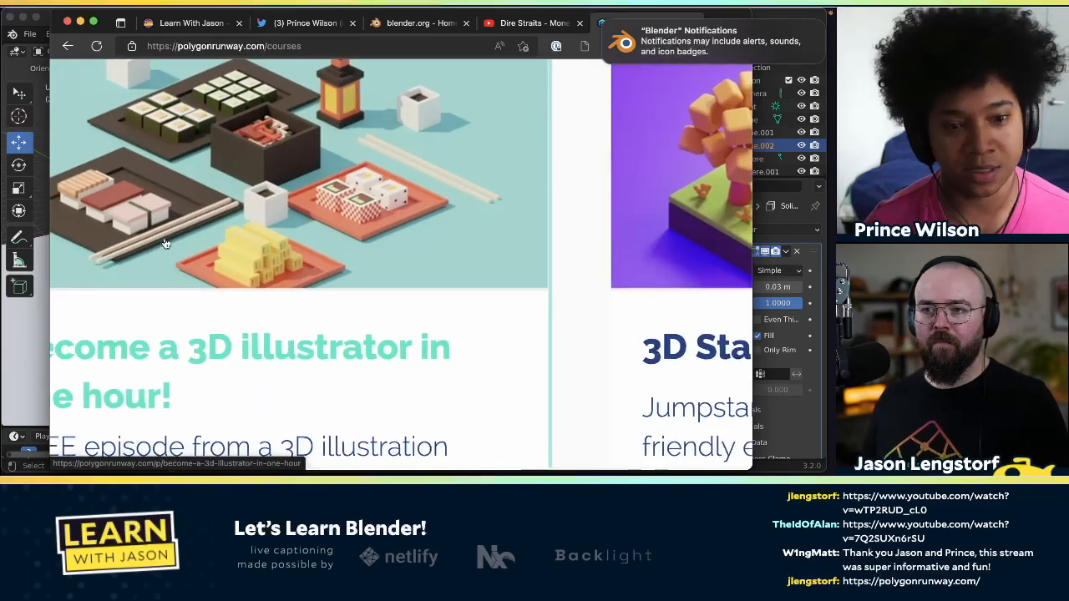
scroll(166, 243, up, 1)
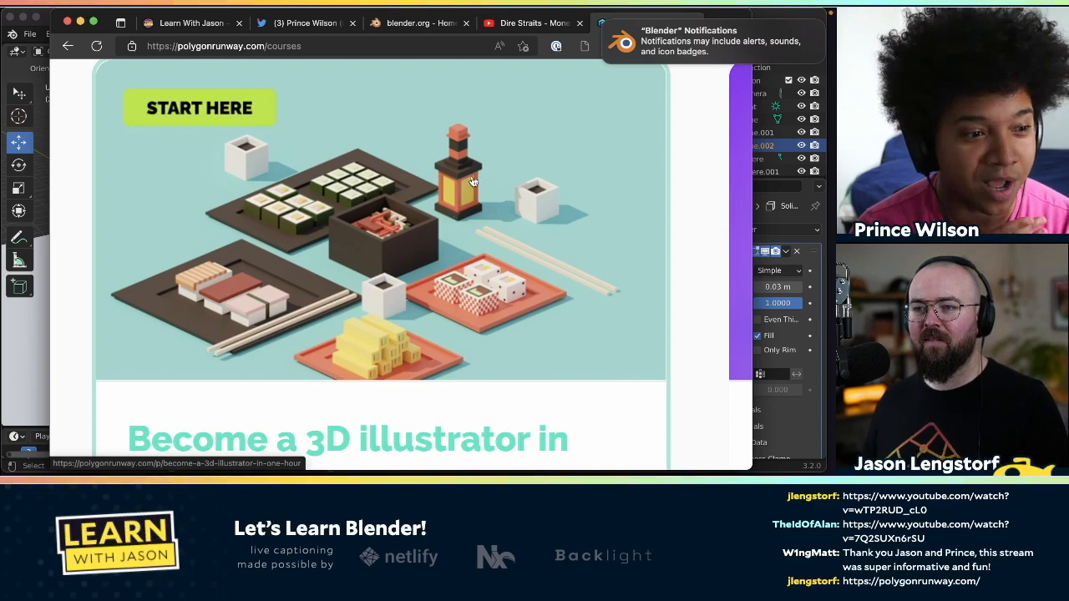
ctrl+scroll(465, 296, down, 5)
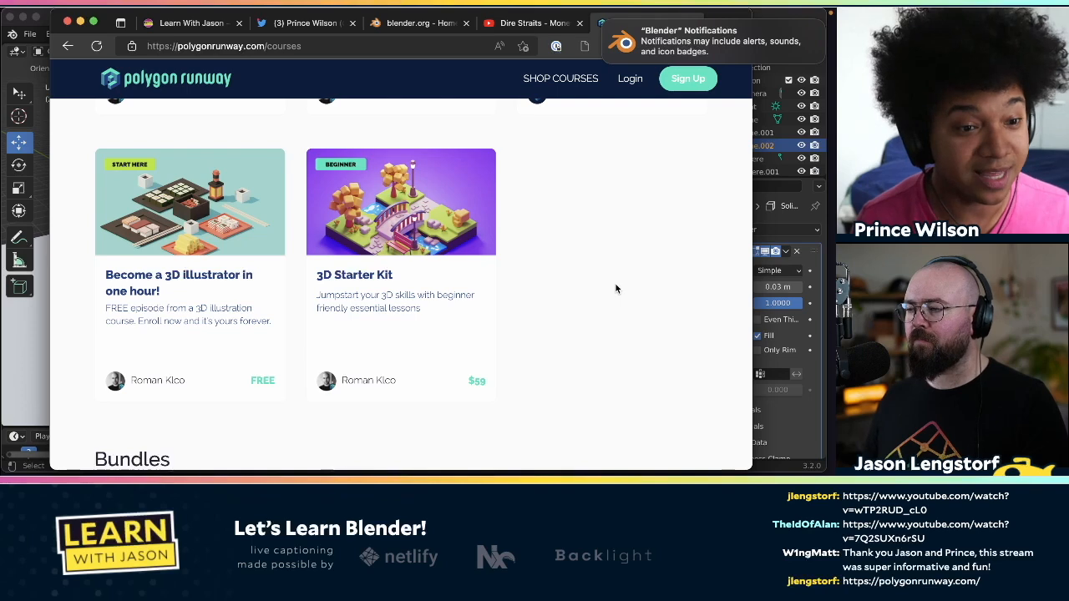
- Examine the paid course cards, enlarging the "Become a 3D illustrator!" artwork, and return to the Polygon Runway home page
scroll(615, 289, up, 3)
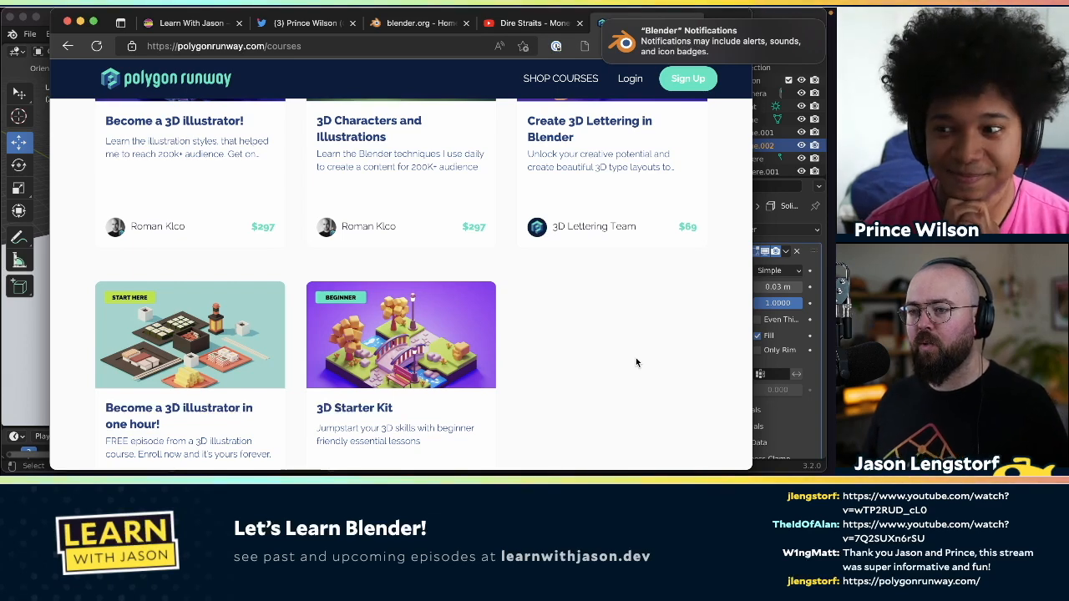
scroll(635, 362, up, 3)
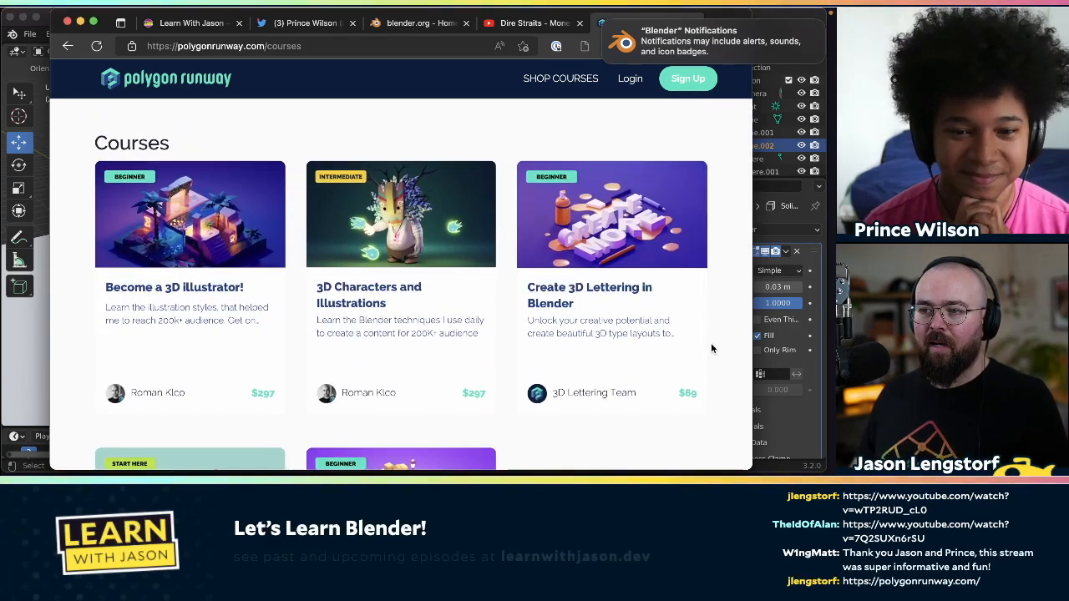
scroll(444, 320, down, 1)
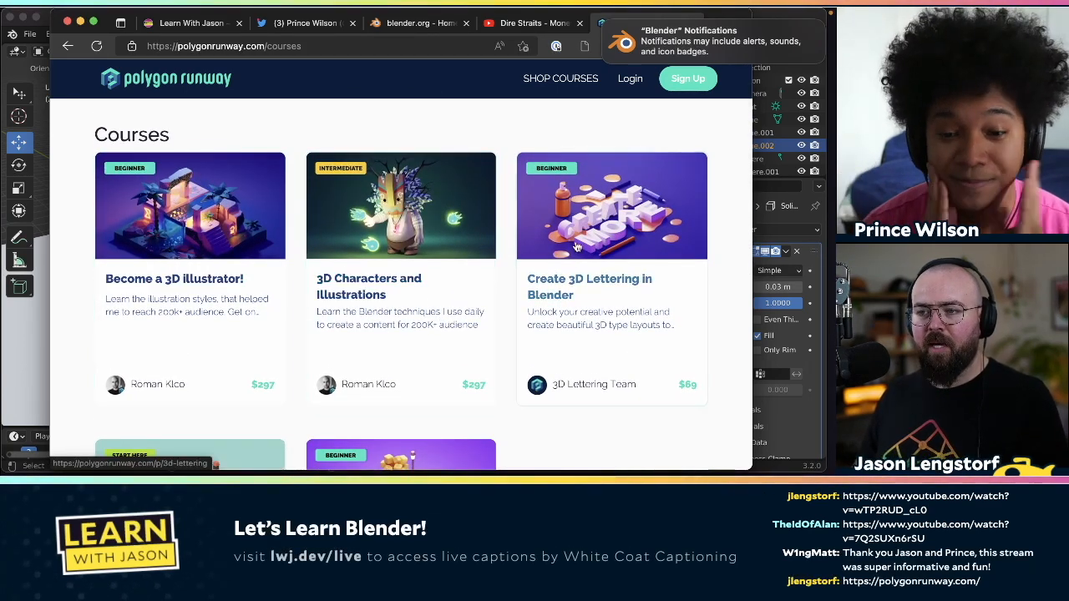
scroll(668, 284, down, 1)
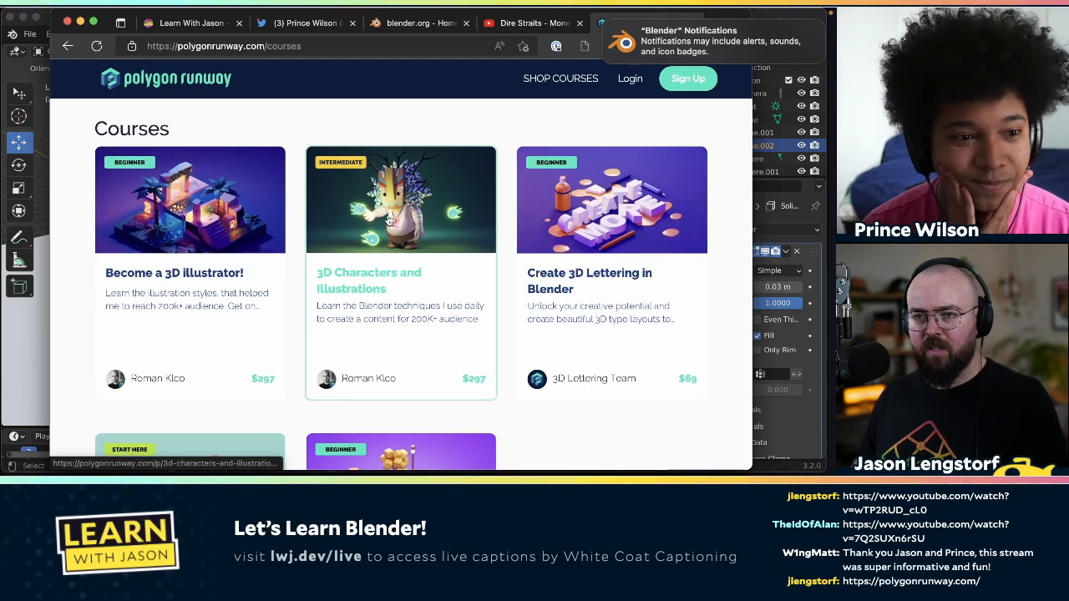
scroll(401, 317, down, 3)
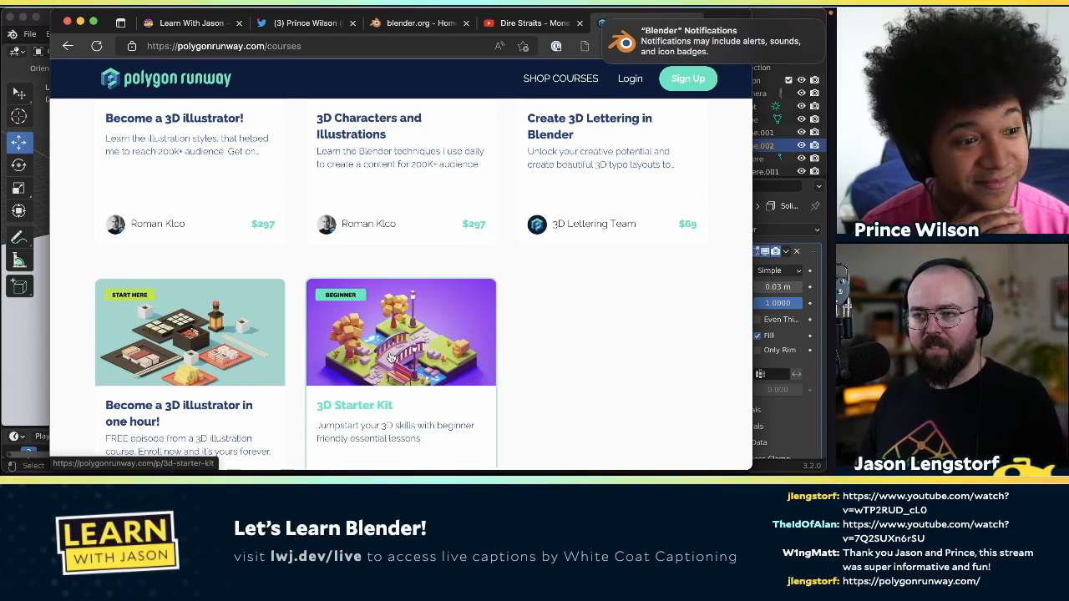
scroll(391, 388, up, 3)
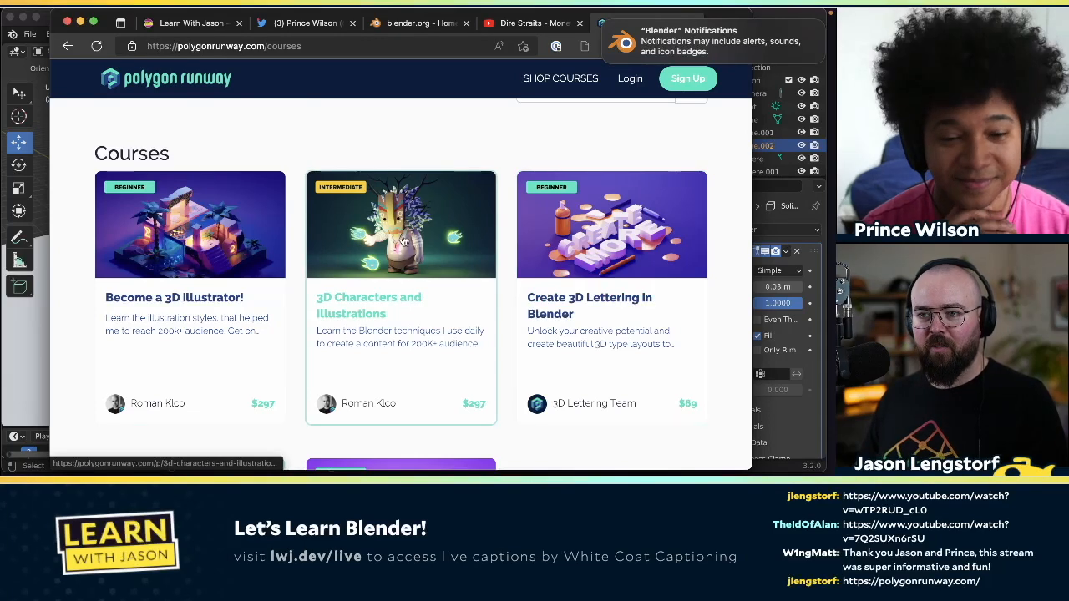
ctrl+scroll(404, 242, up, 5)
ctrl+scroll(403, 241, down, 5)
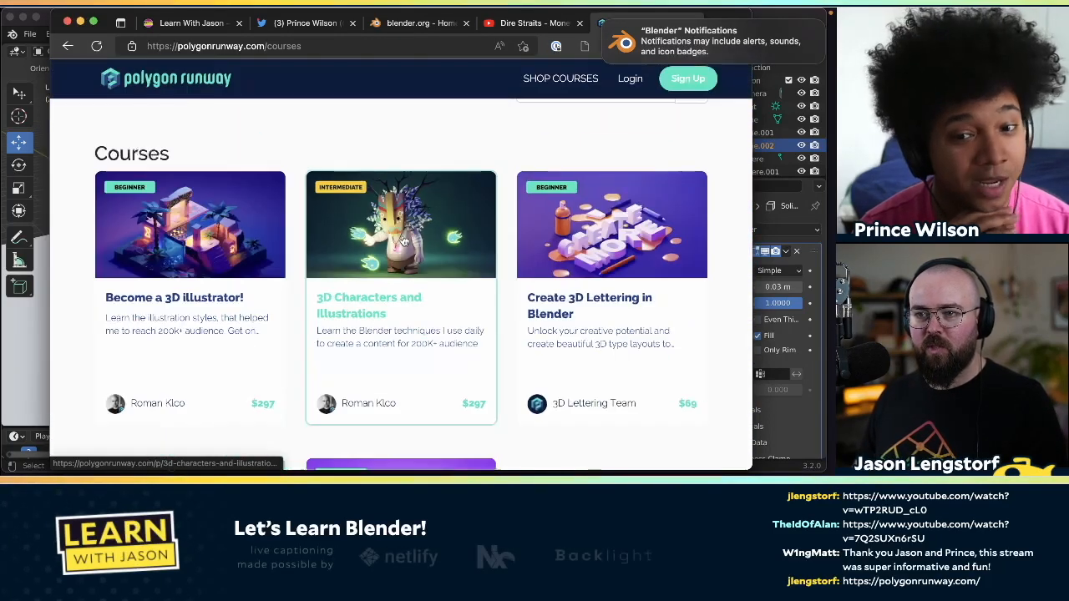
ctrl+scroll(166, 237, up, 5)
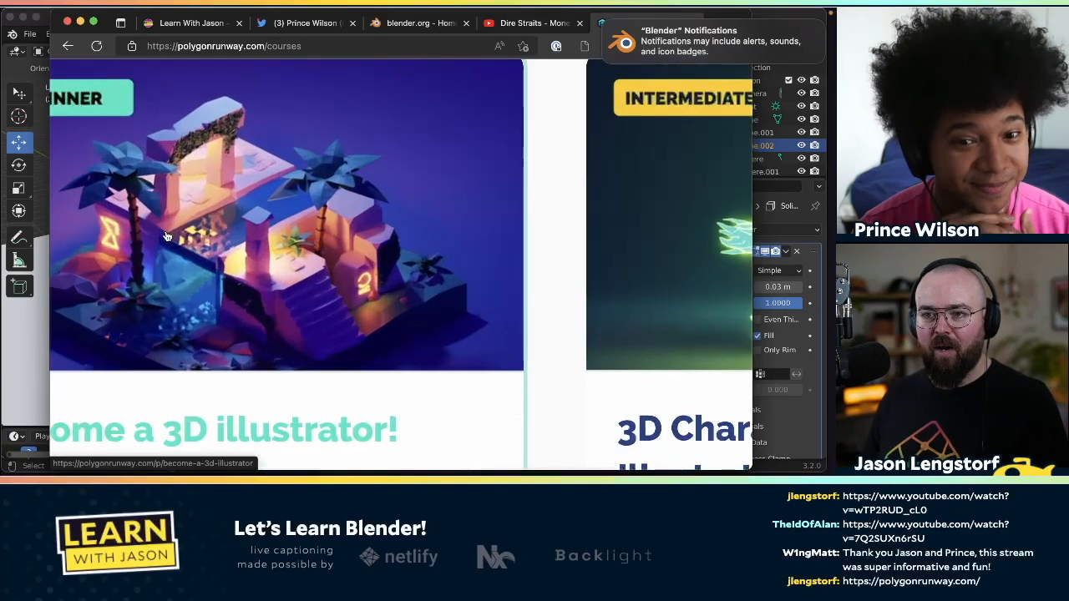
scroll(225, 233, left, 2)
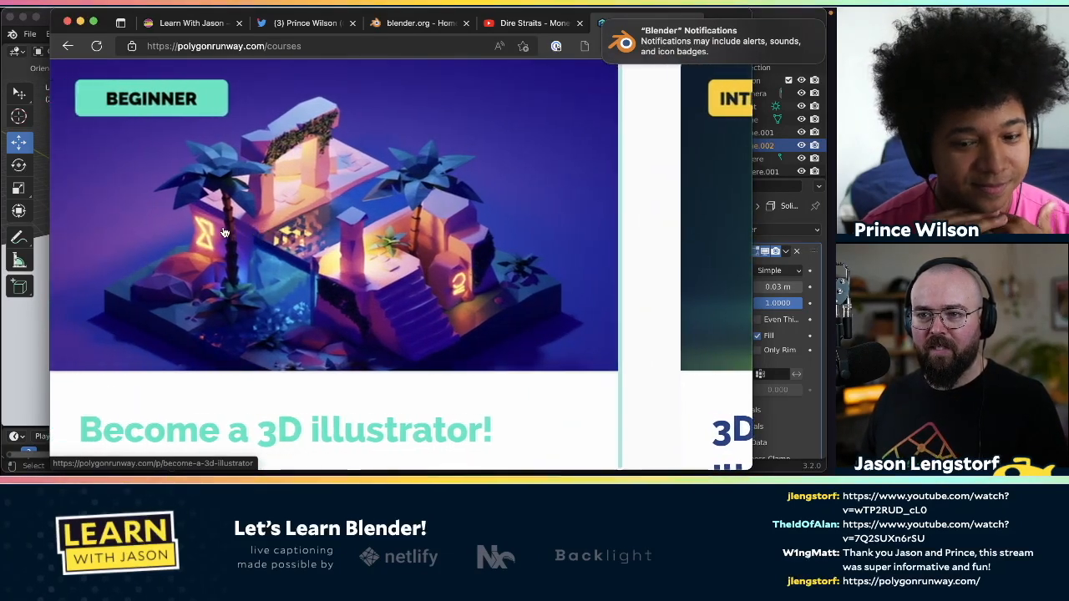
scroll(224, 233, up, 1)
scroll(225, 233, up, 1)
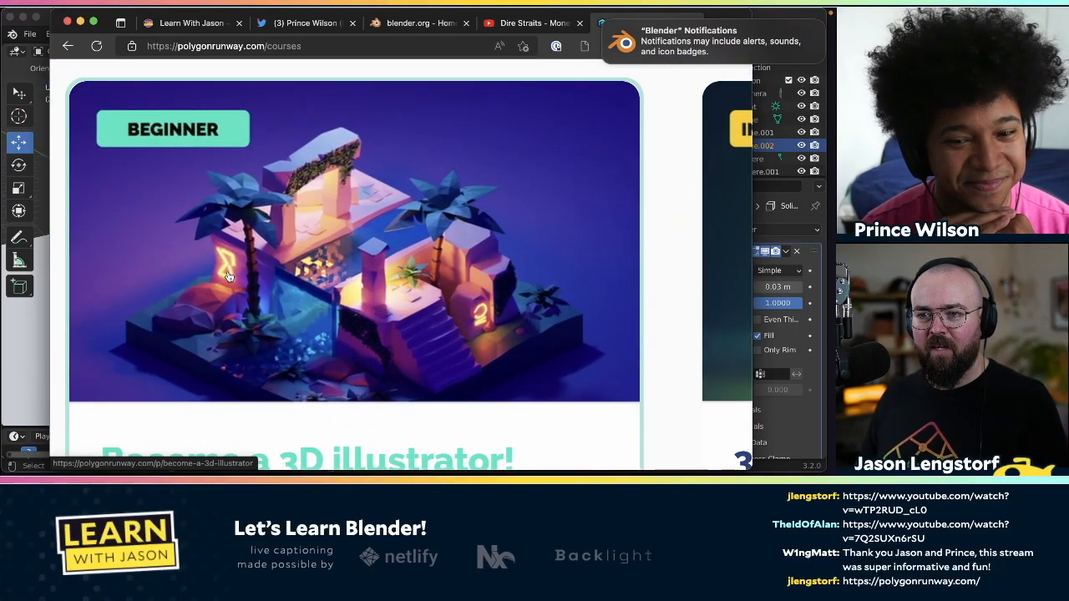
ctrl+scroll(409, 273, down, 5)
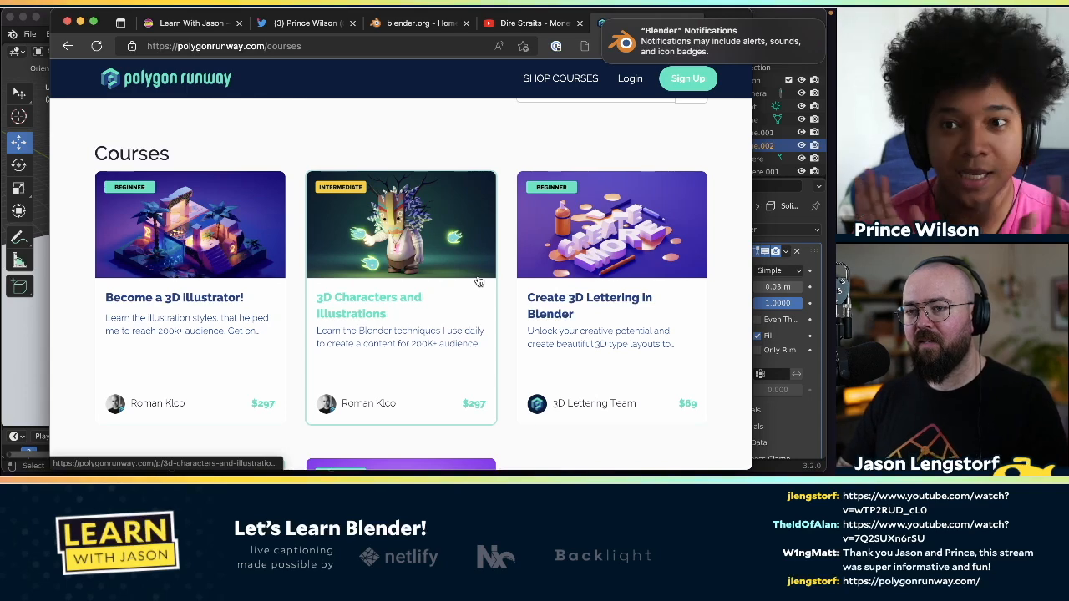
scroll(418, 250, up, 2)
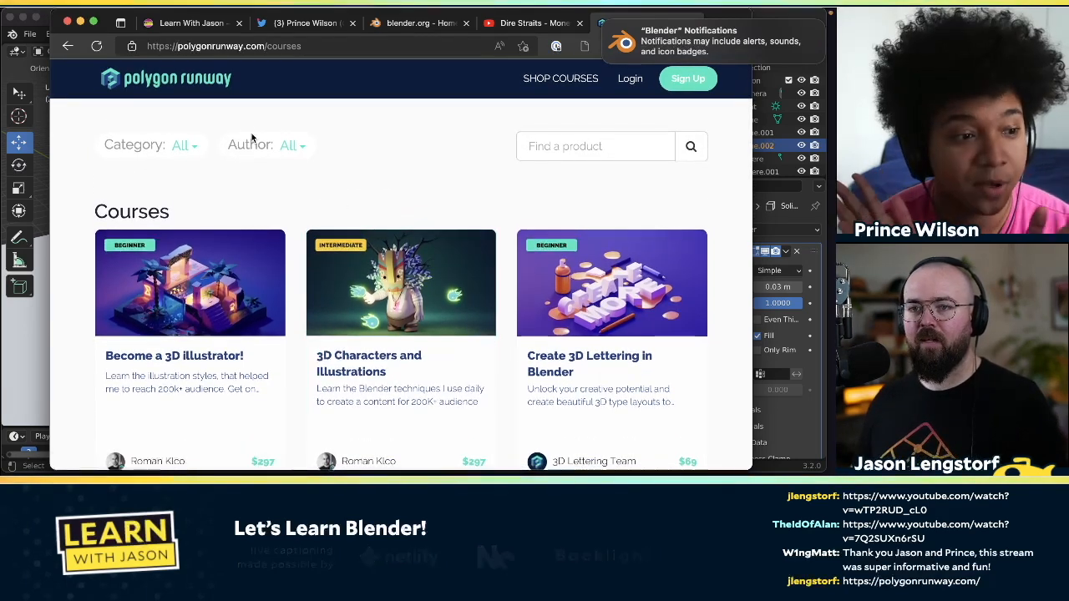
click(190, 83)
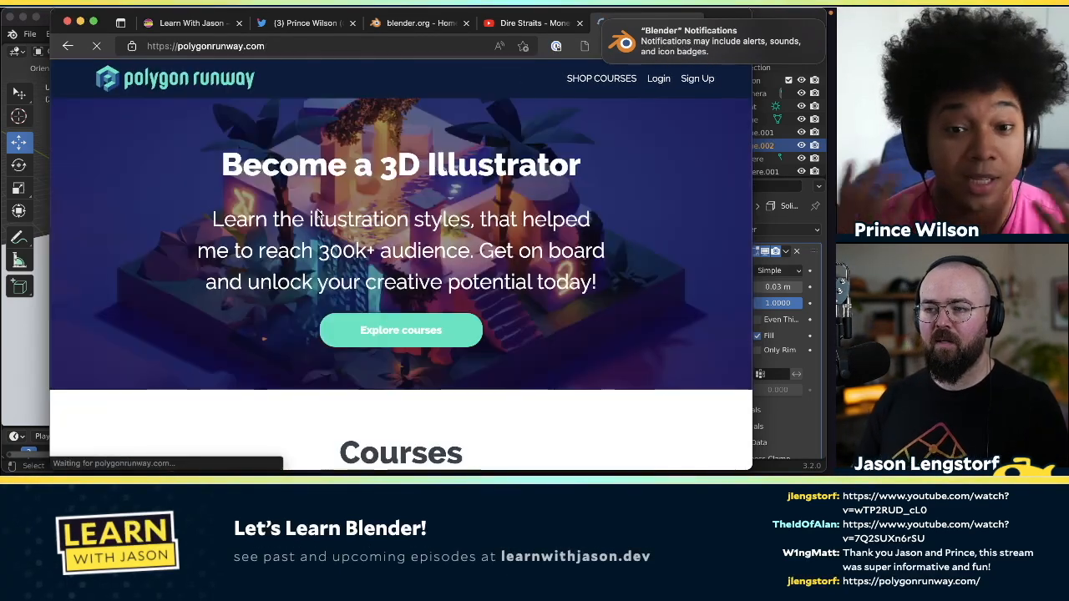
- Search YouTube for "polygon runway" in a new tab and open the Polygon Runway channel
key(super+t)
text(you)
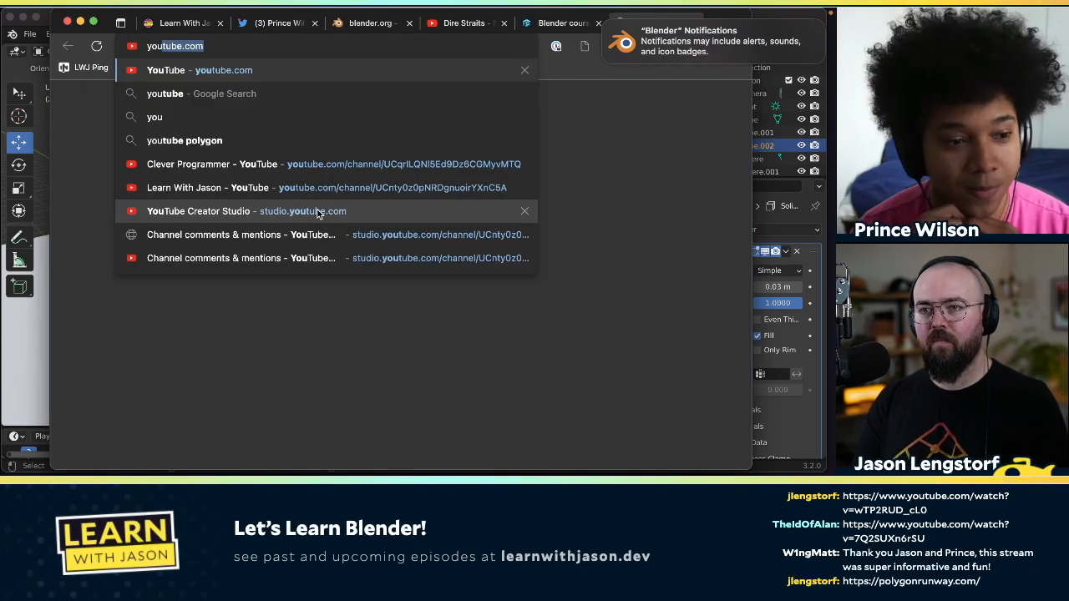
key(Return)
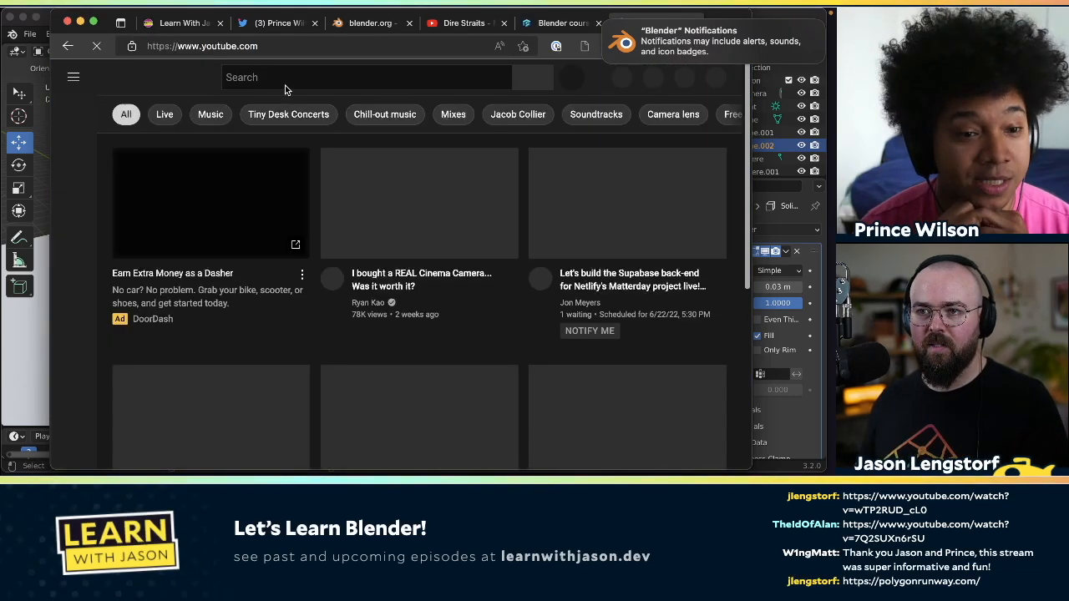
click(261, 78)
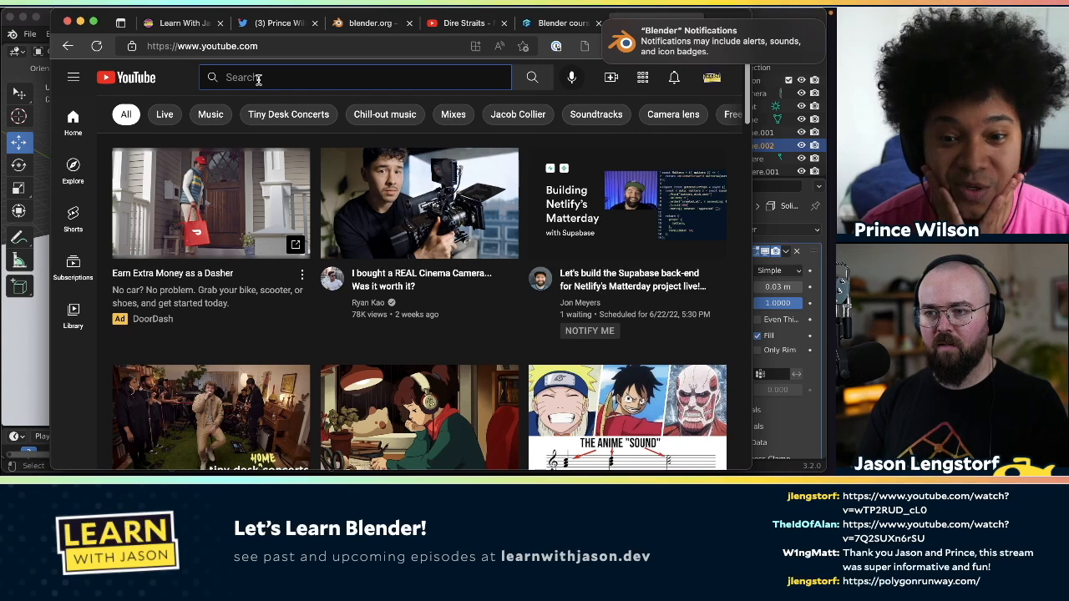
text(polygo)
key(BackSpace)
text(lygon )
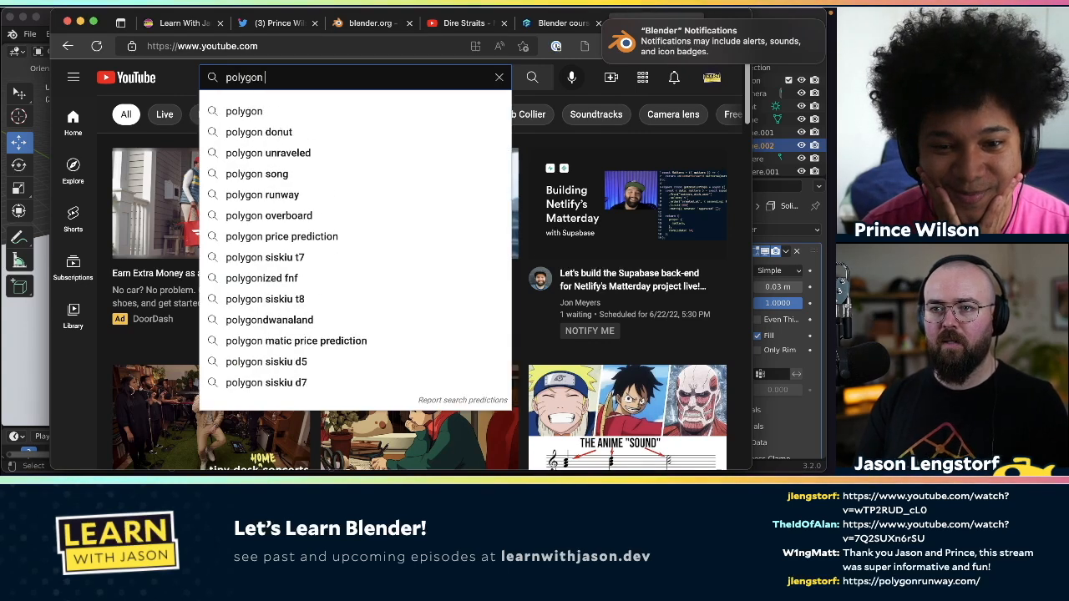
text(runway)
key(Return)
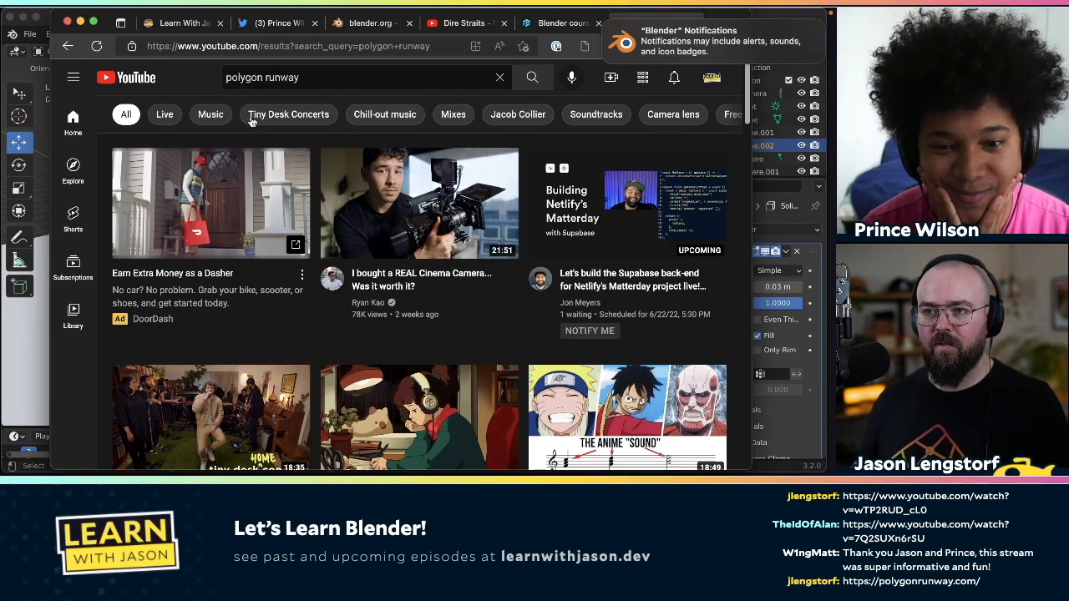
click(399, 158)
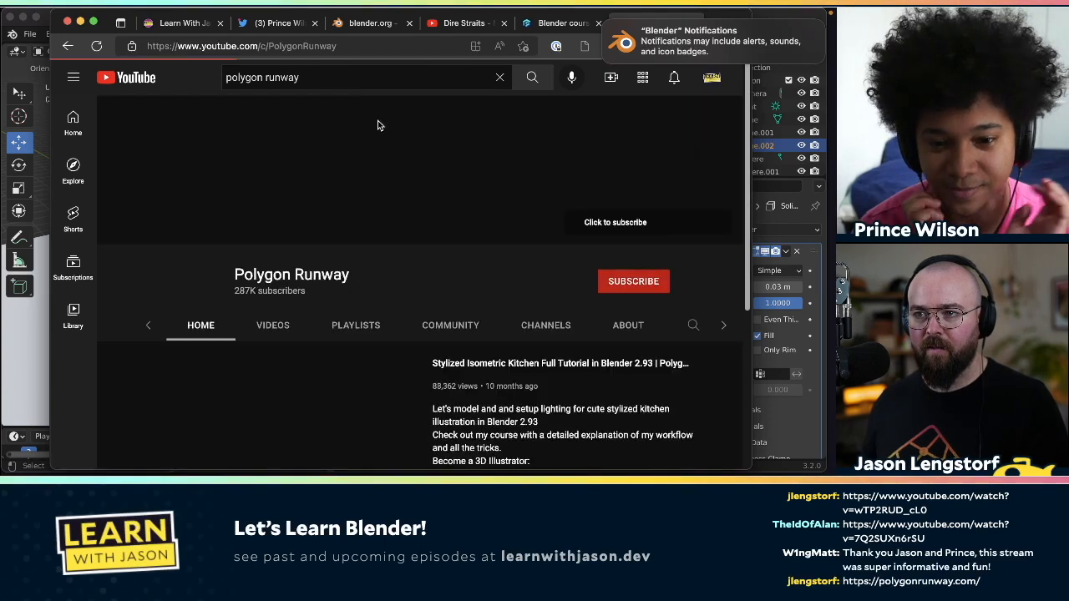
- Copy the Polygon Runway channel address to share in the stream chat, and pause the channel's featured video
click(250, 46)
key(super+Tab)
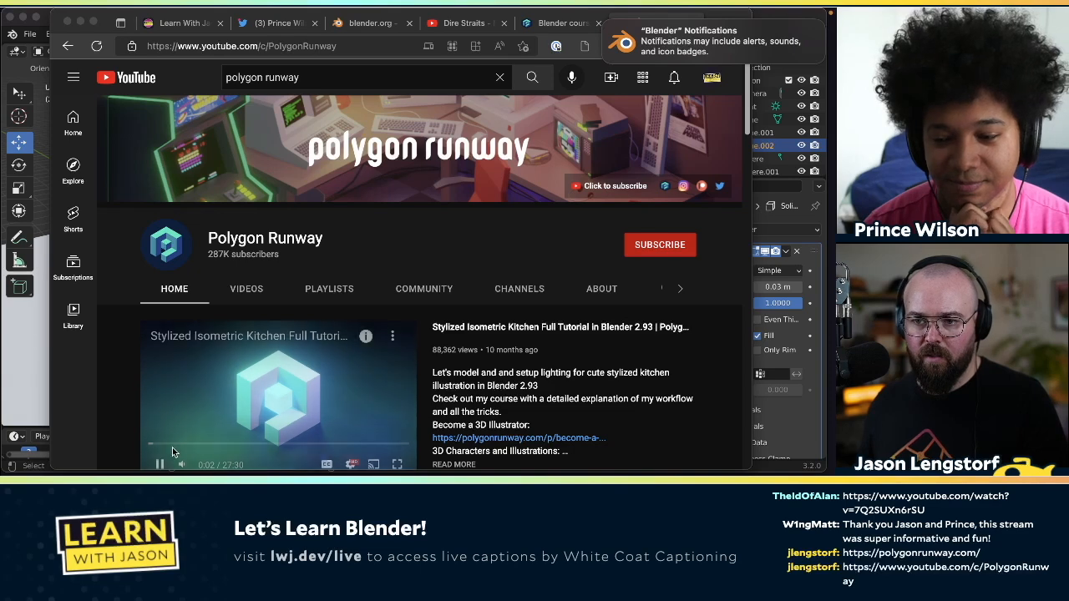
key(super+Tab)
click(160, 464)
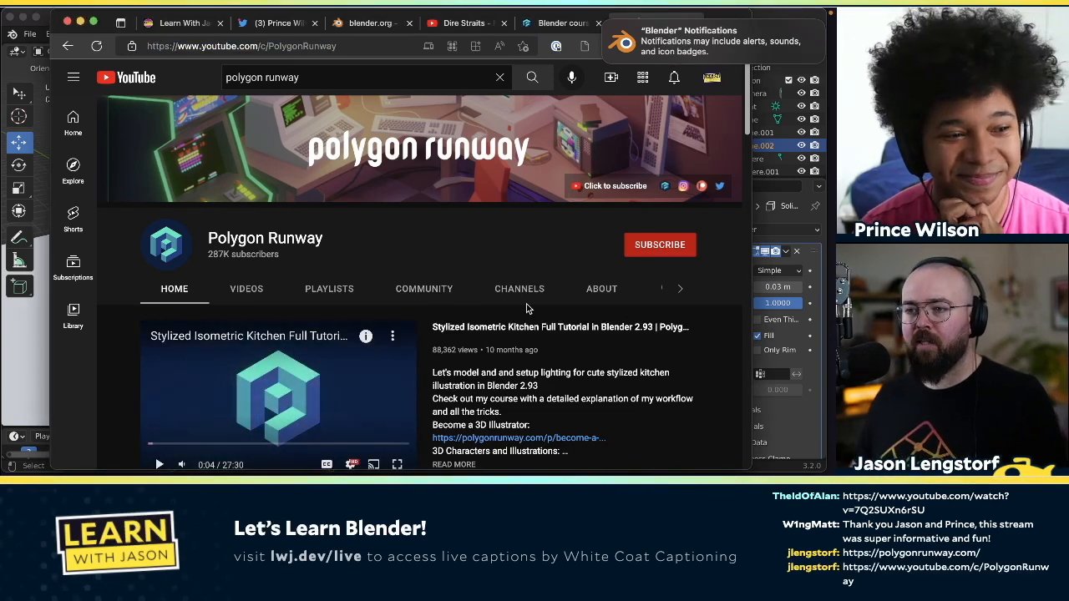
- Bring up the guest's Twitter profile and copy its address to share in the stream chat
click(279, 24)
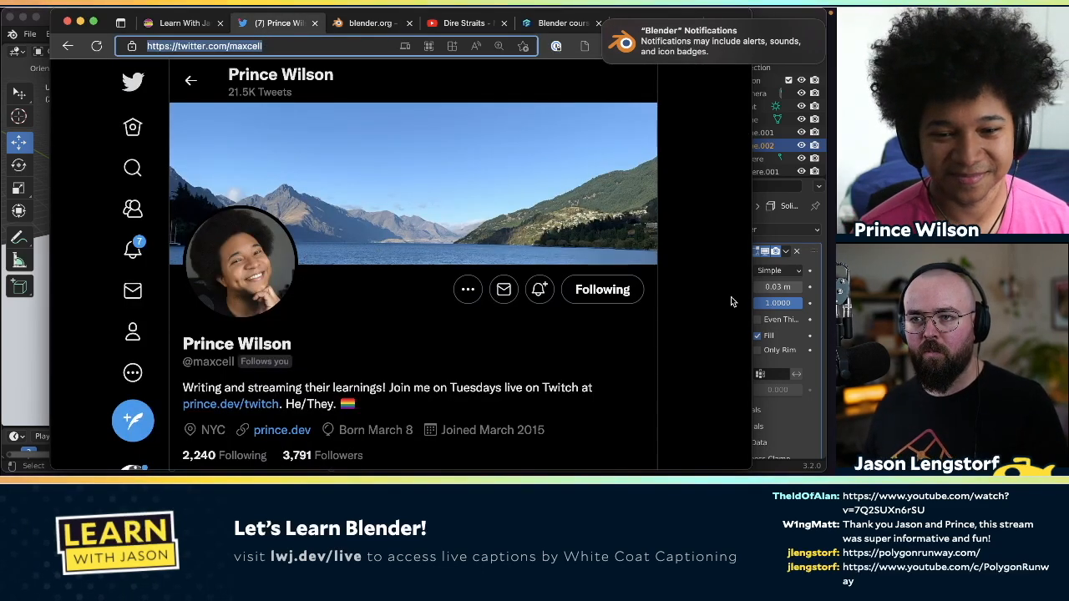
key(super+Tab)
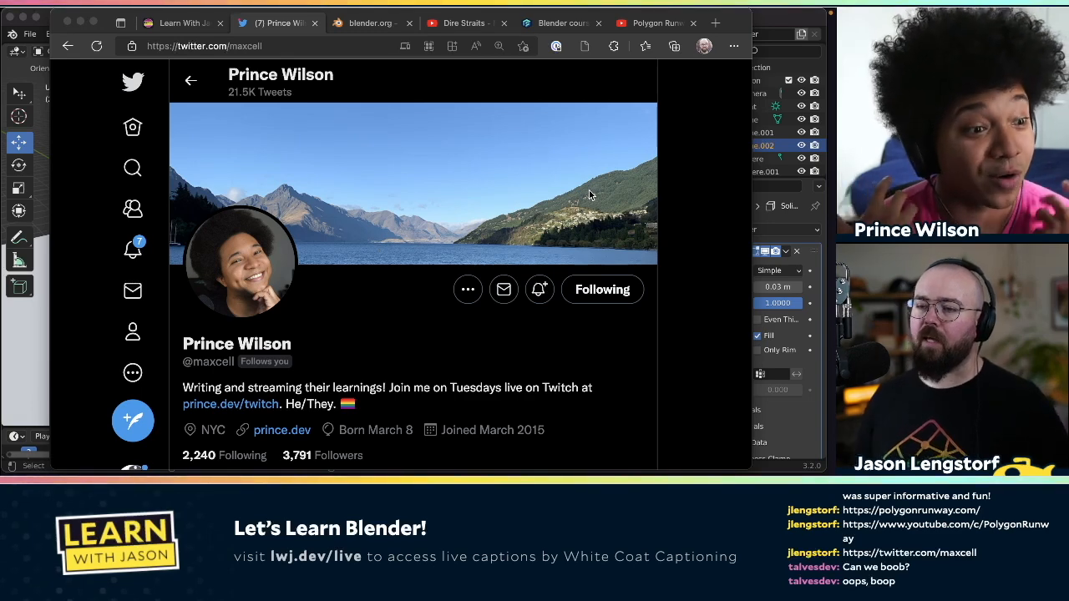
- Show the live captions and sponsors on the Learn With Jason home page, and revisit the guest's Twitter profile
mouse_move(624, 9)
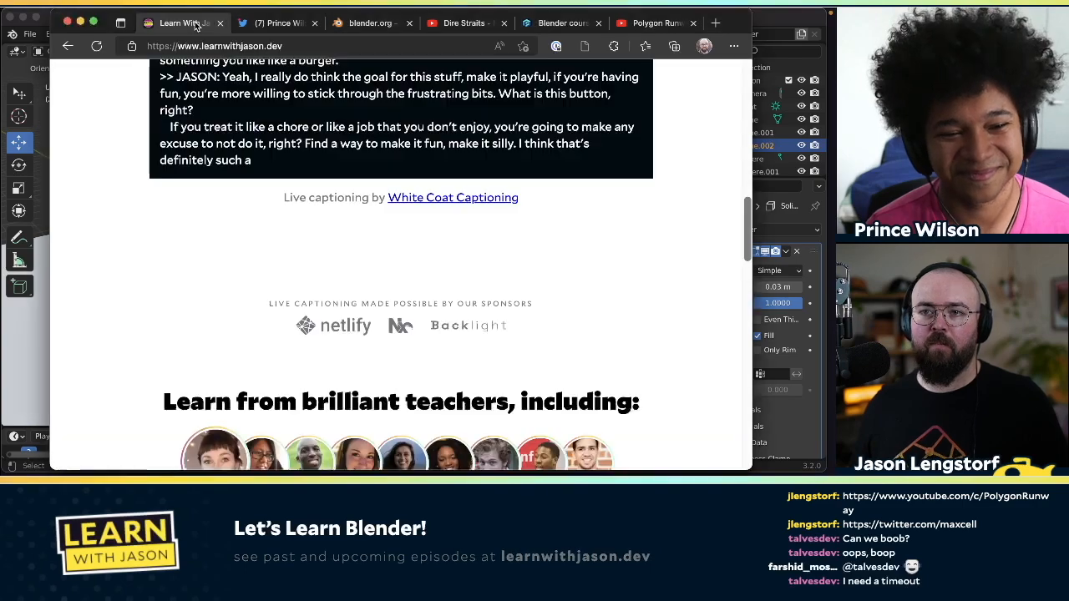
click(177, 22)
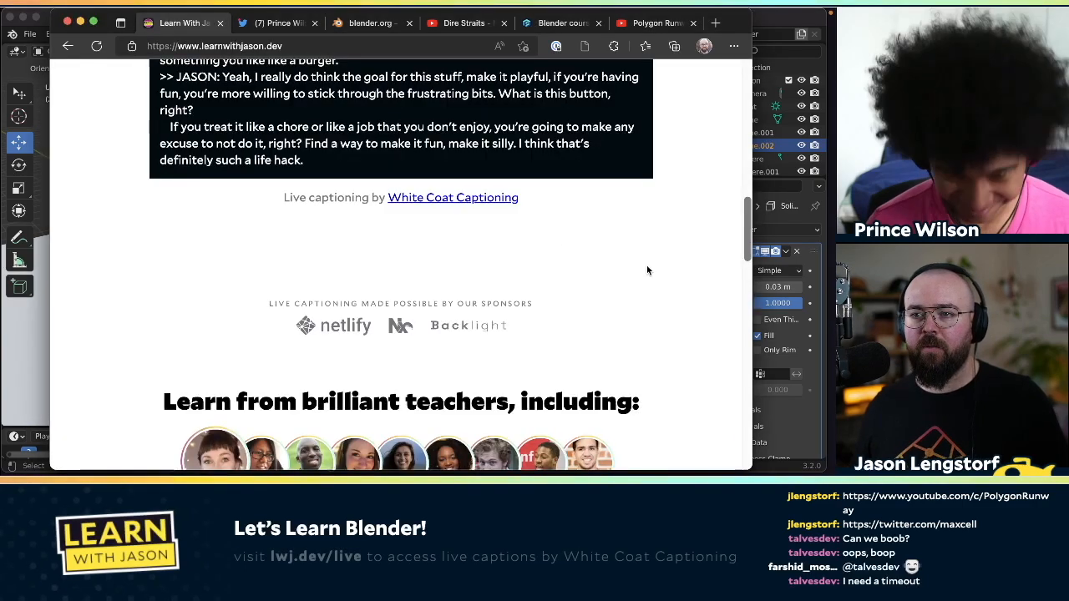
scroll(646, 264, up, 4)
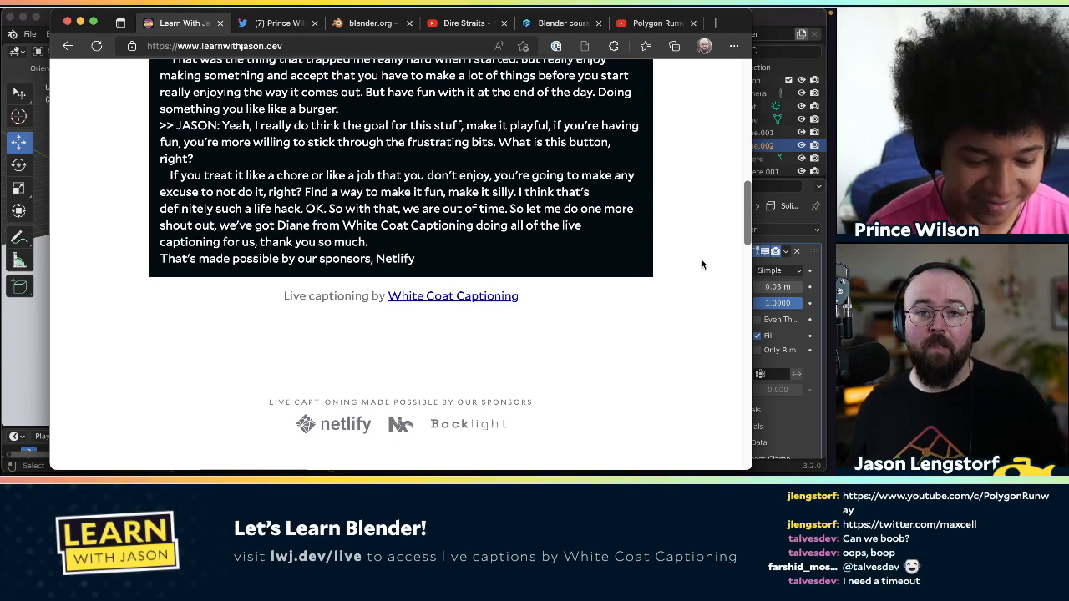
click(279, 23)
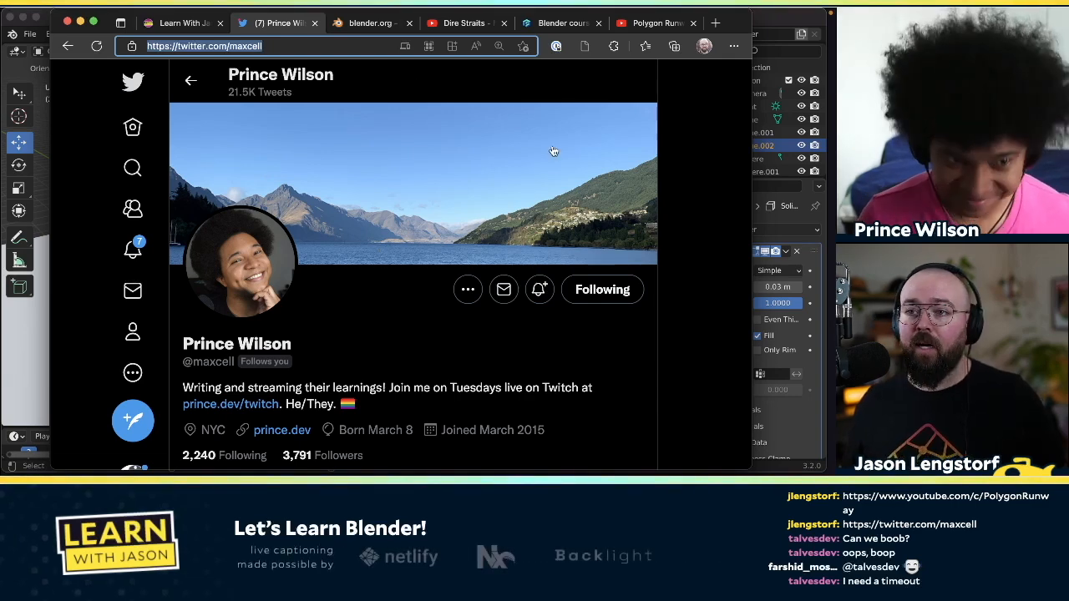
- Go back to the Learn With Jason site and open its schedule page to view the upcoming episodes
click(180, 22)
scroll(721, 142, up, 3)
scroll(721, 142, up, 10)
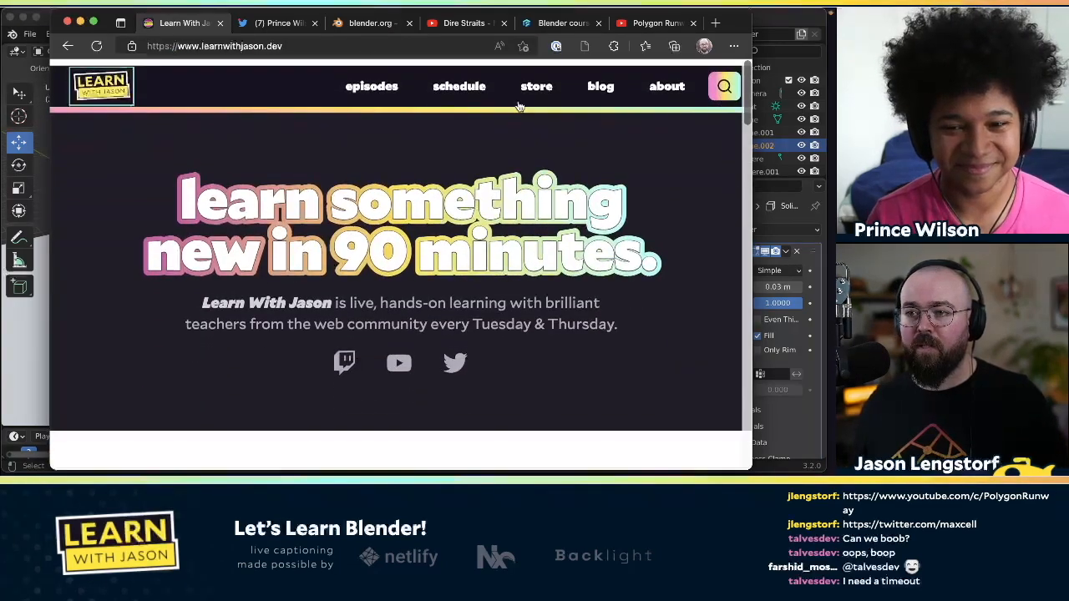
click(458, 77)
scroll(734, 303, down, 5)
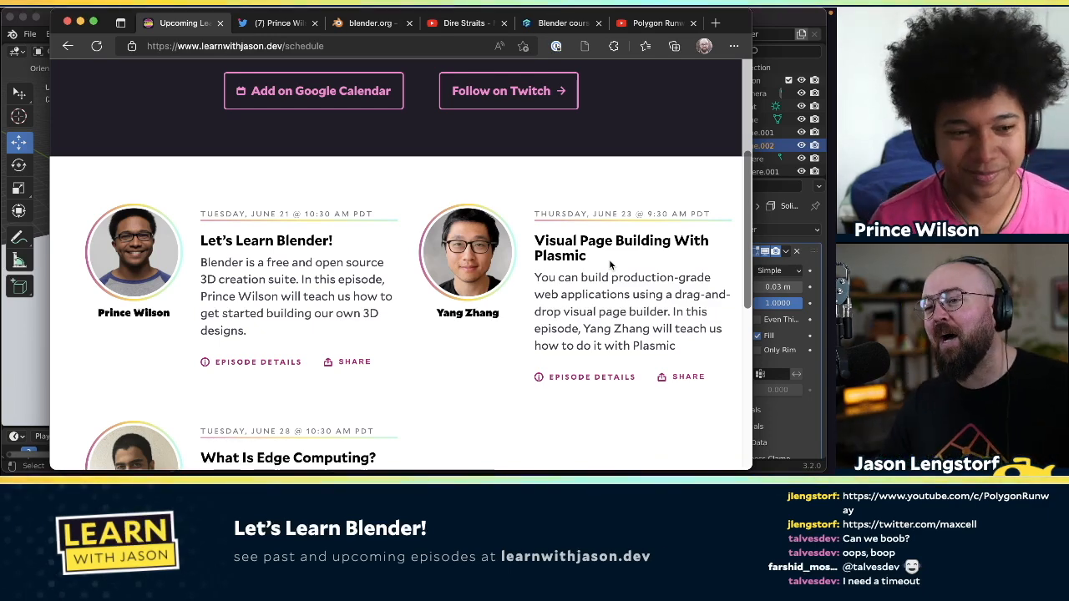
- Look through the upcoming episodes on the schedule page, and return to its Google Calendar and Twitch follow options
scroll(609, 264, down, 2)
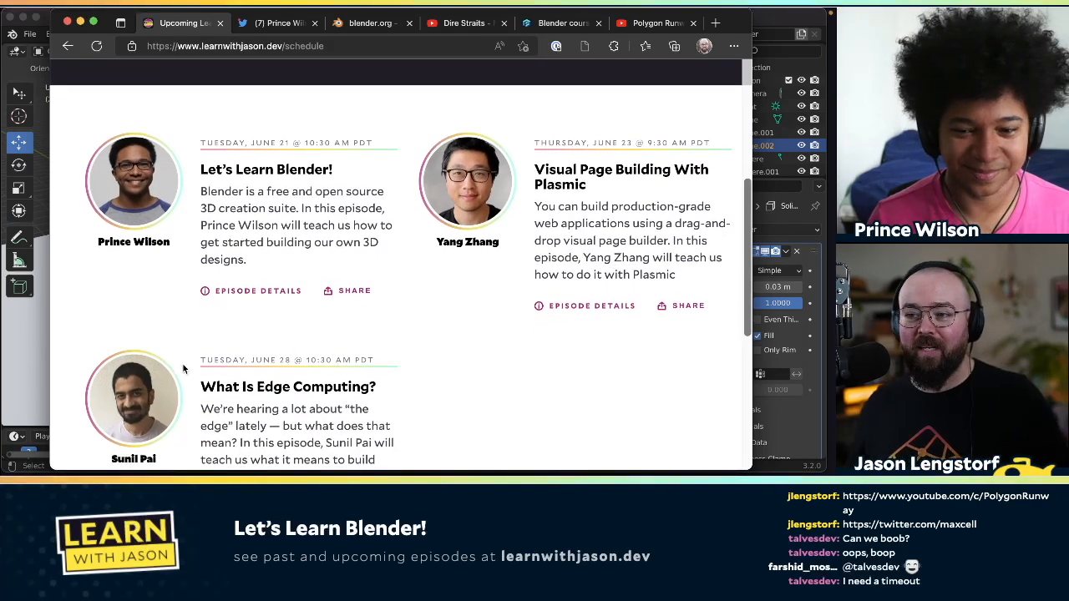
scroll(136, 381, down, 1)
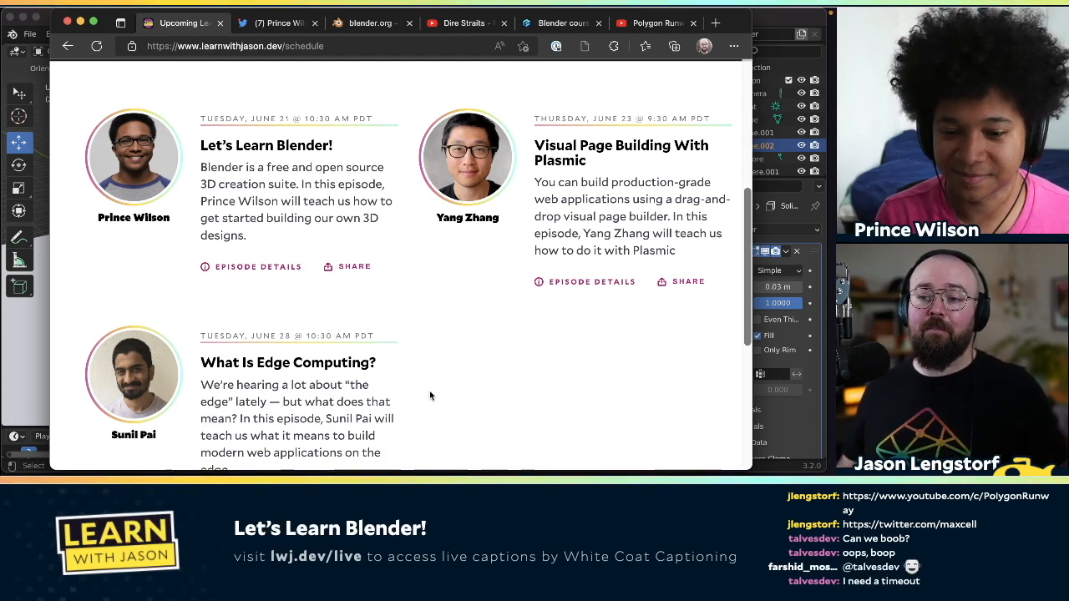
scroll(429, 391, up, 5)
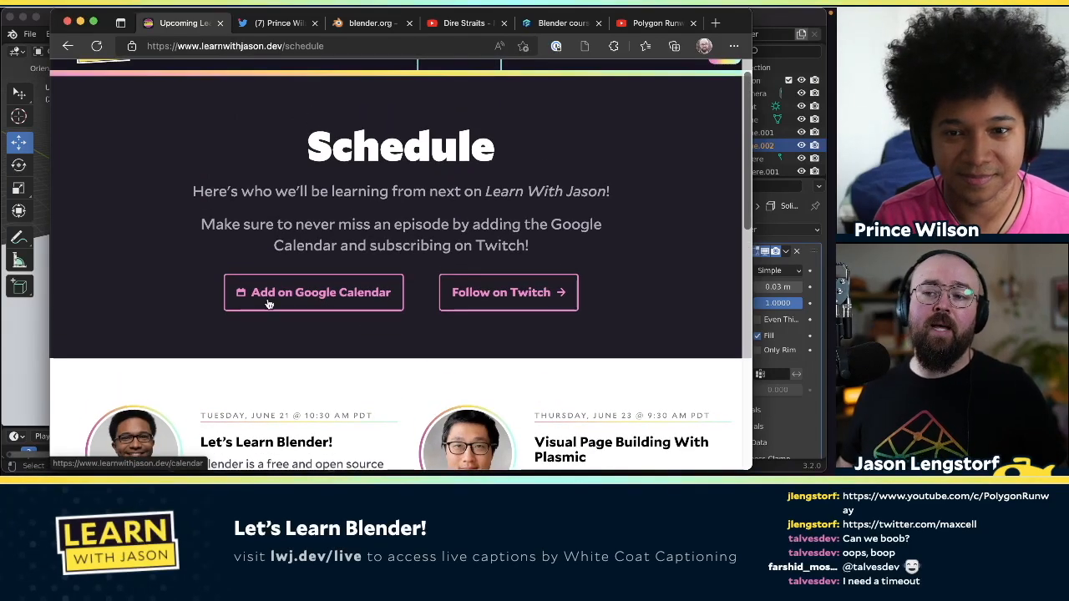
scroll(438, 248, up, 2)
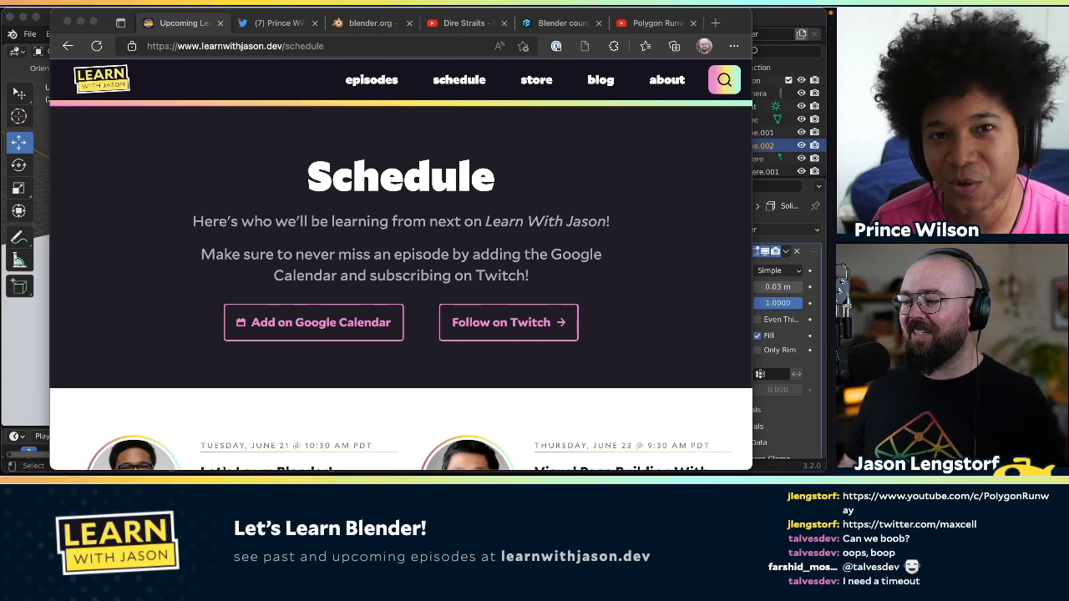
click(692, 292)
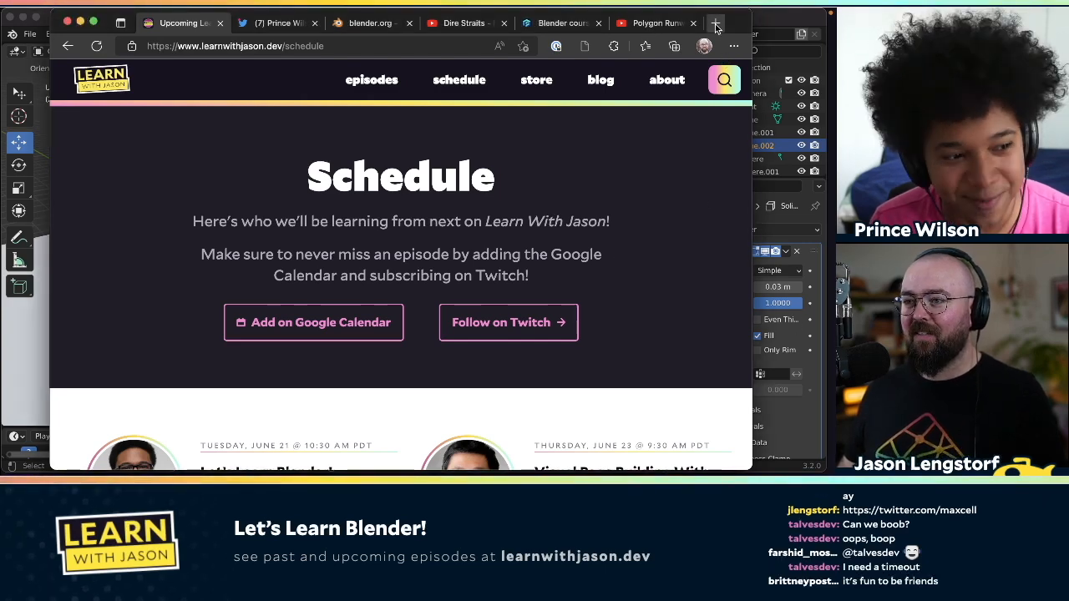
click(716, 28)
click(690, 24)
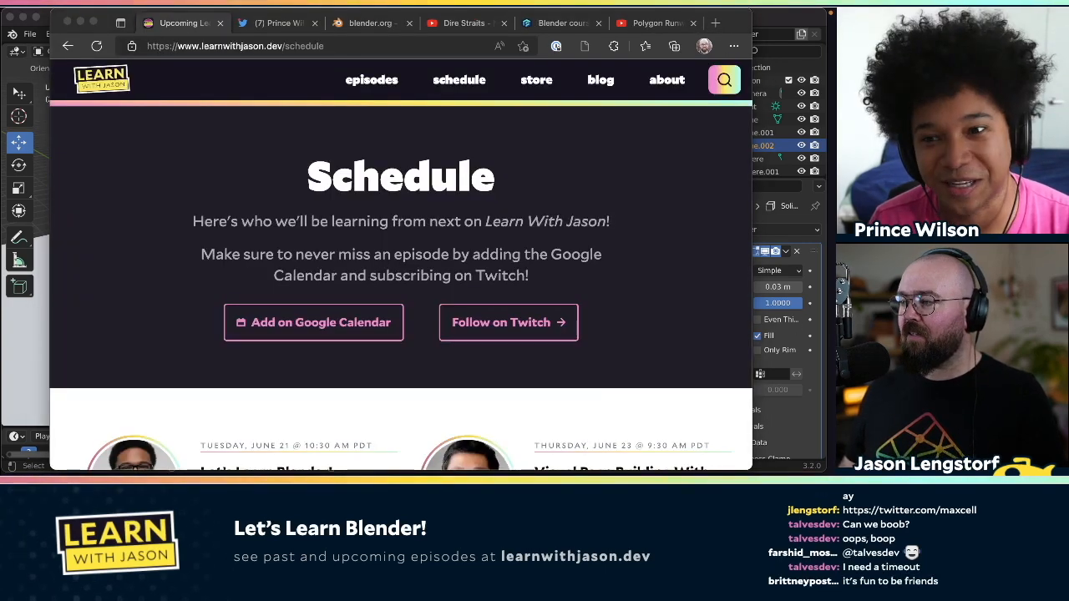